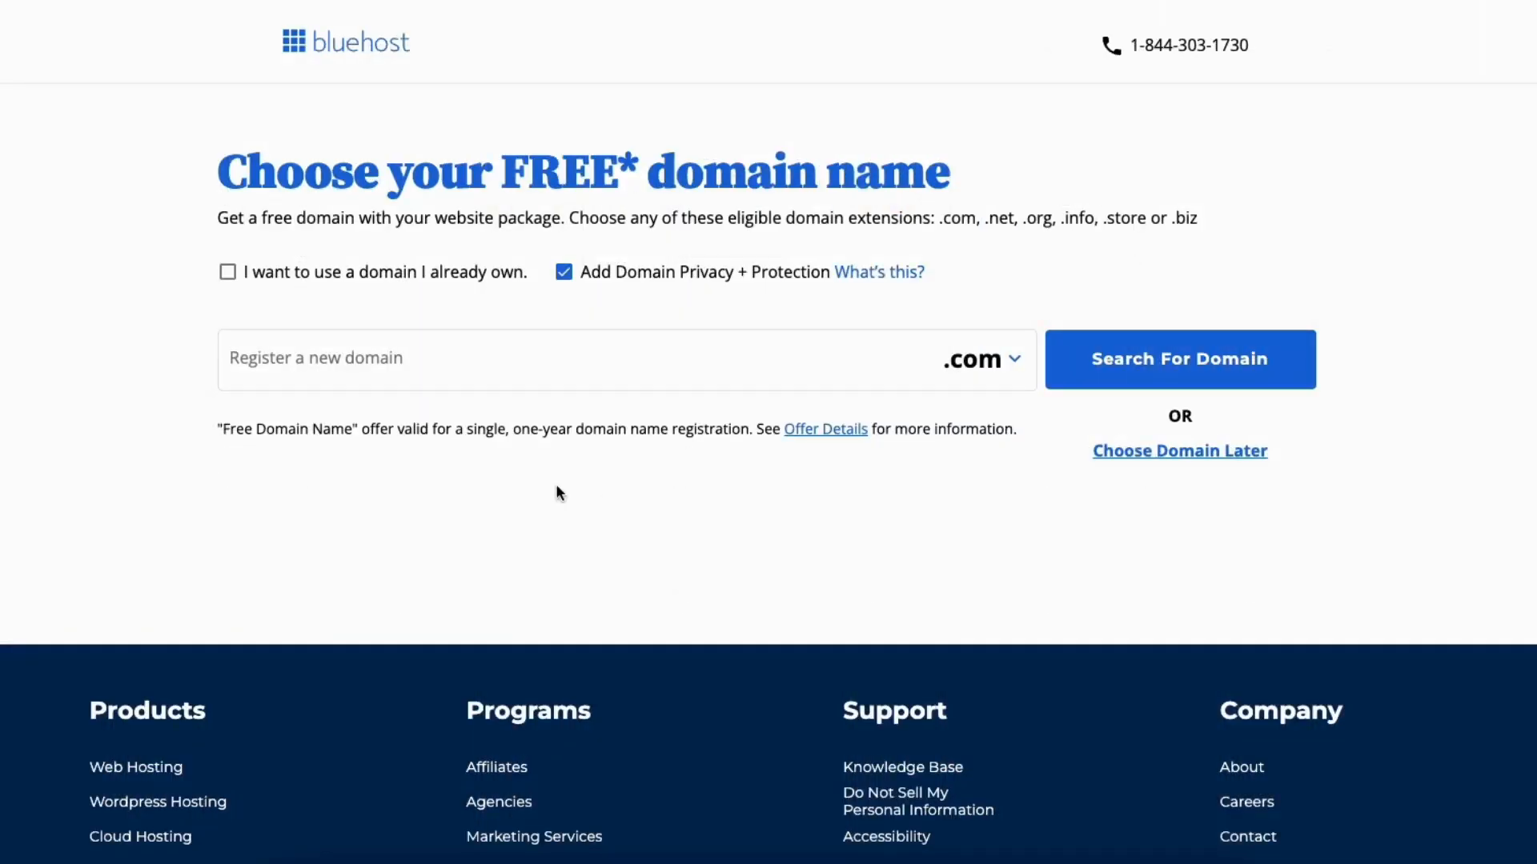
- Look through the available domain extensions and the option for using an already owned domain
left_click(404, 359)
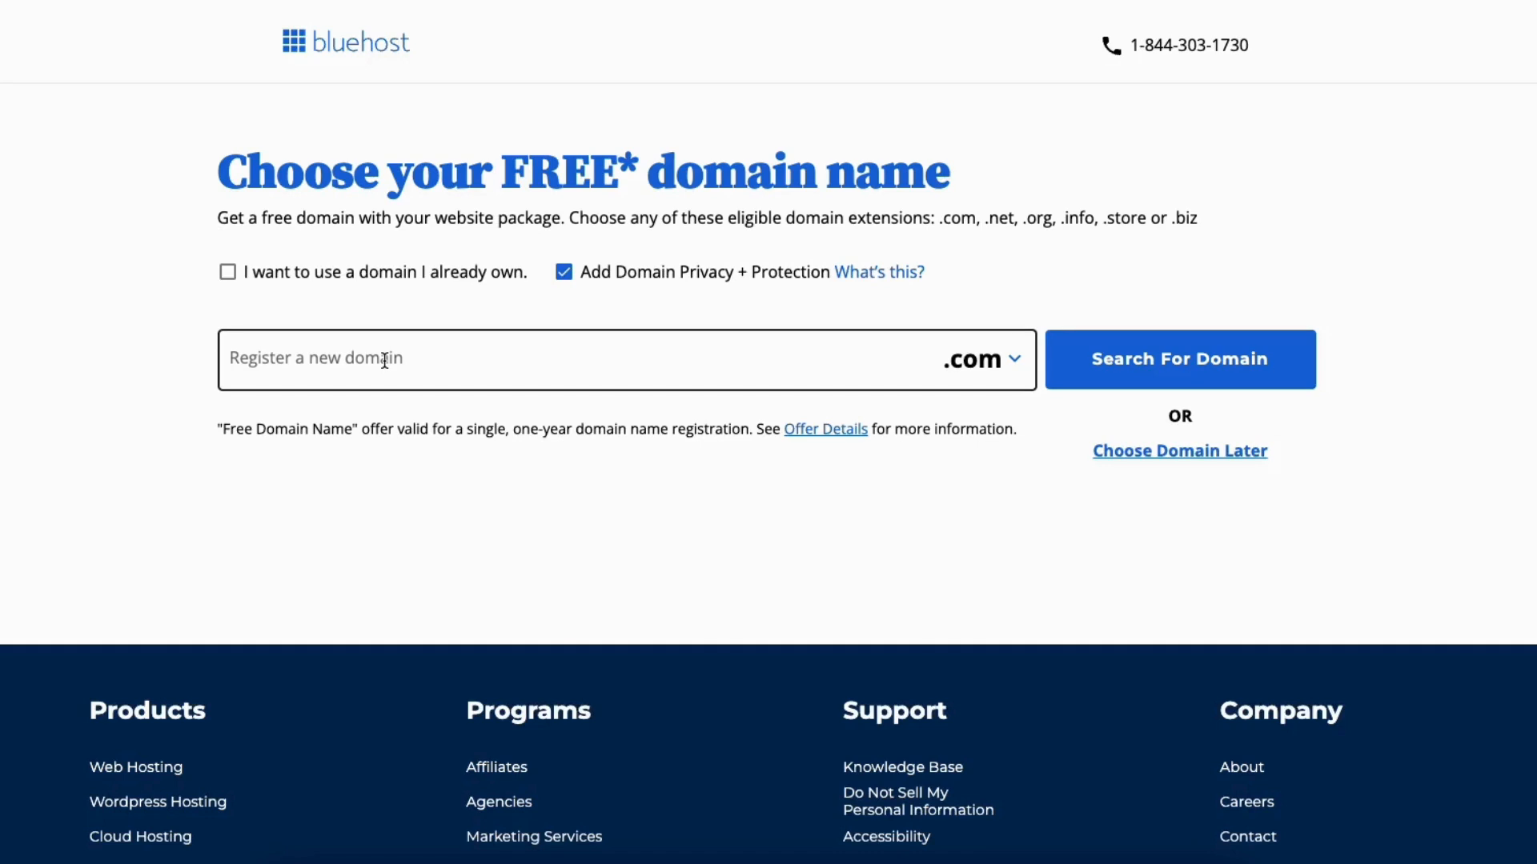
left_click(385, 361)
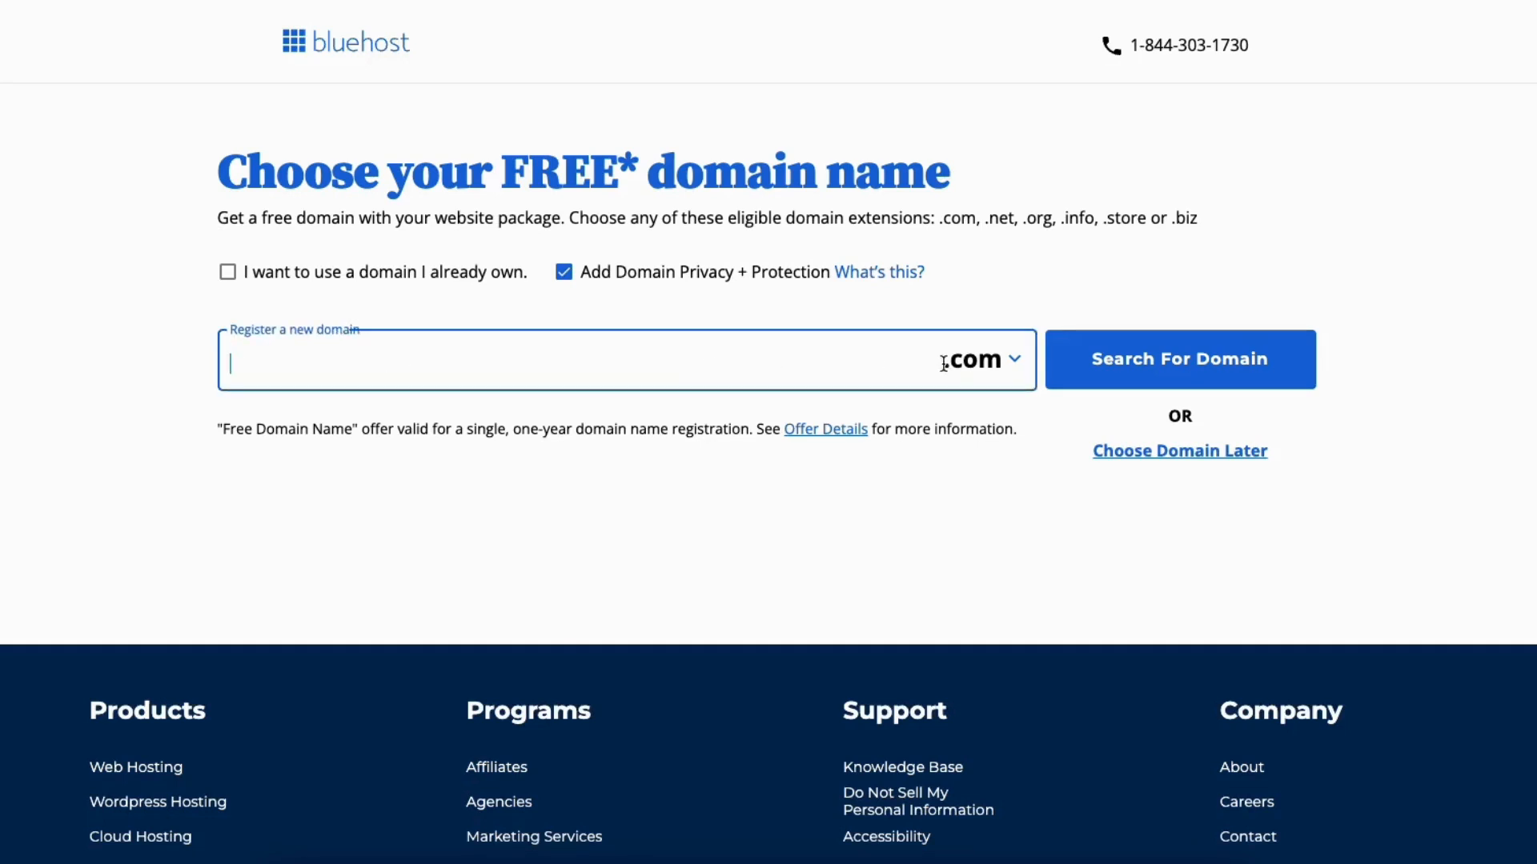
left_click(992, 373)
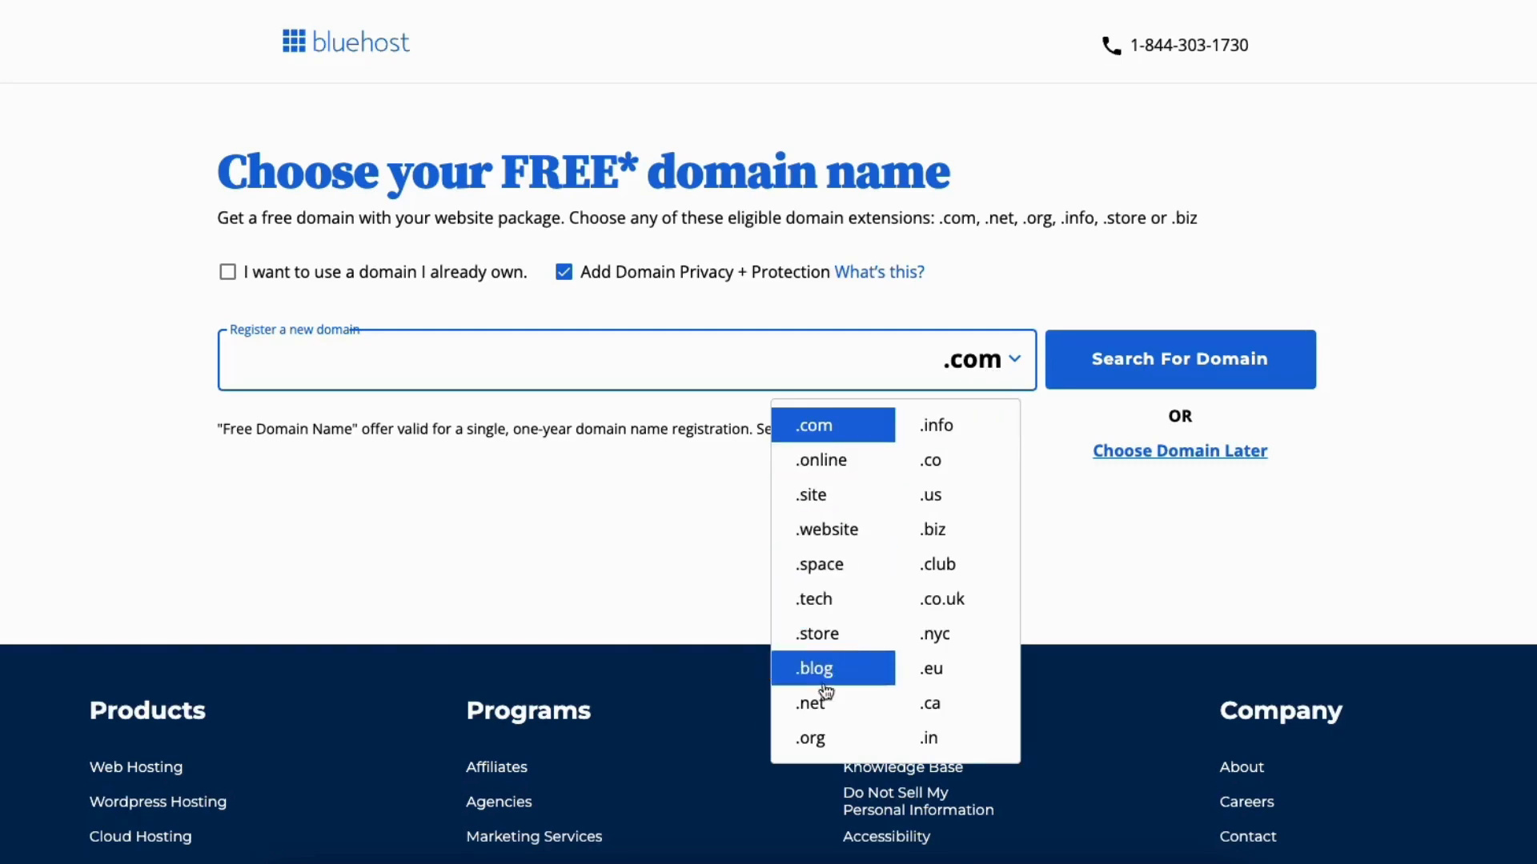
left_click(714, 501)
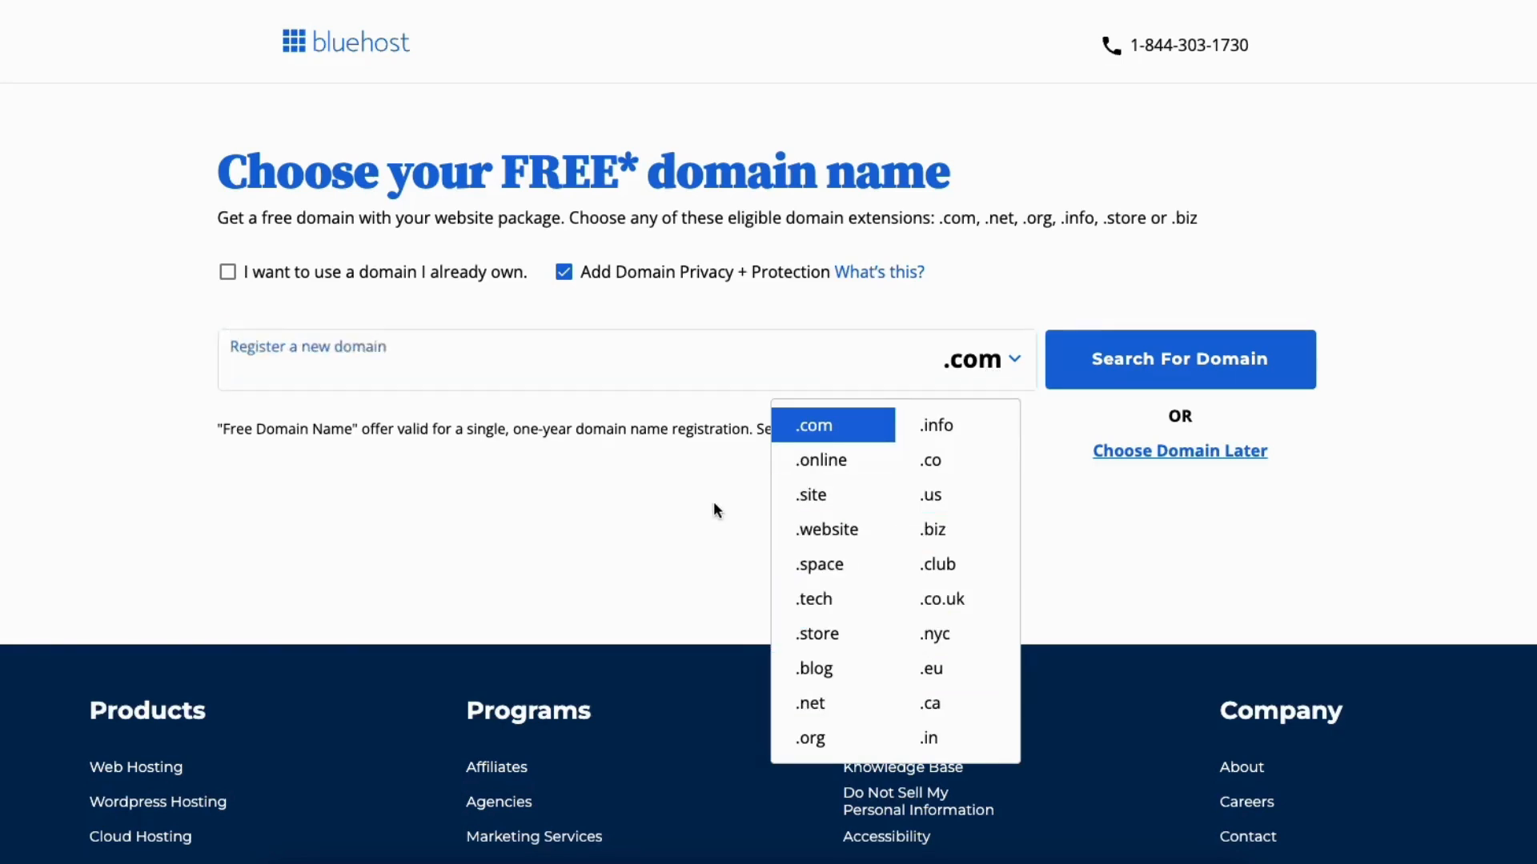
left_click(228, 273)
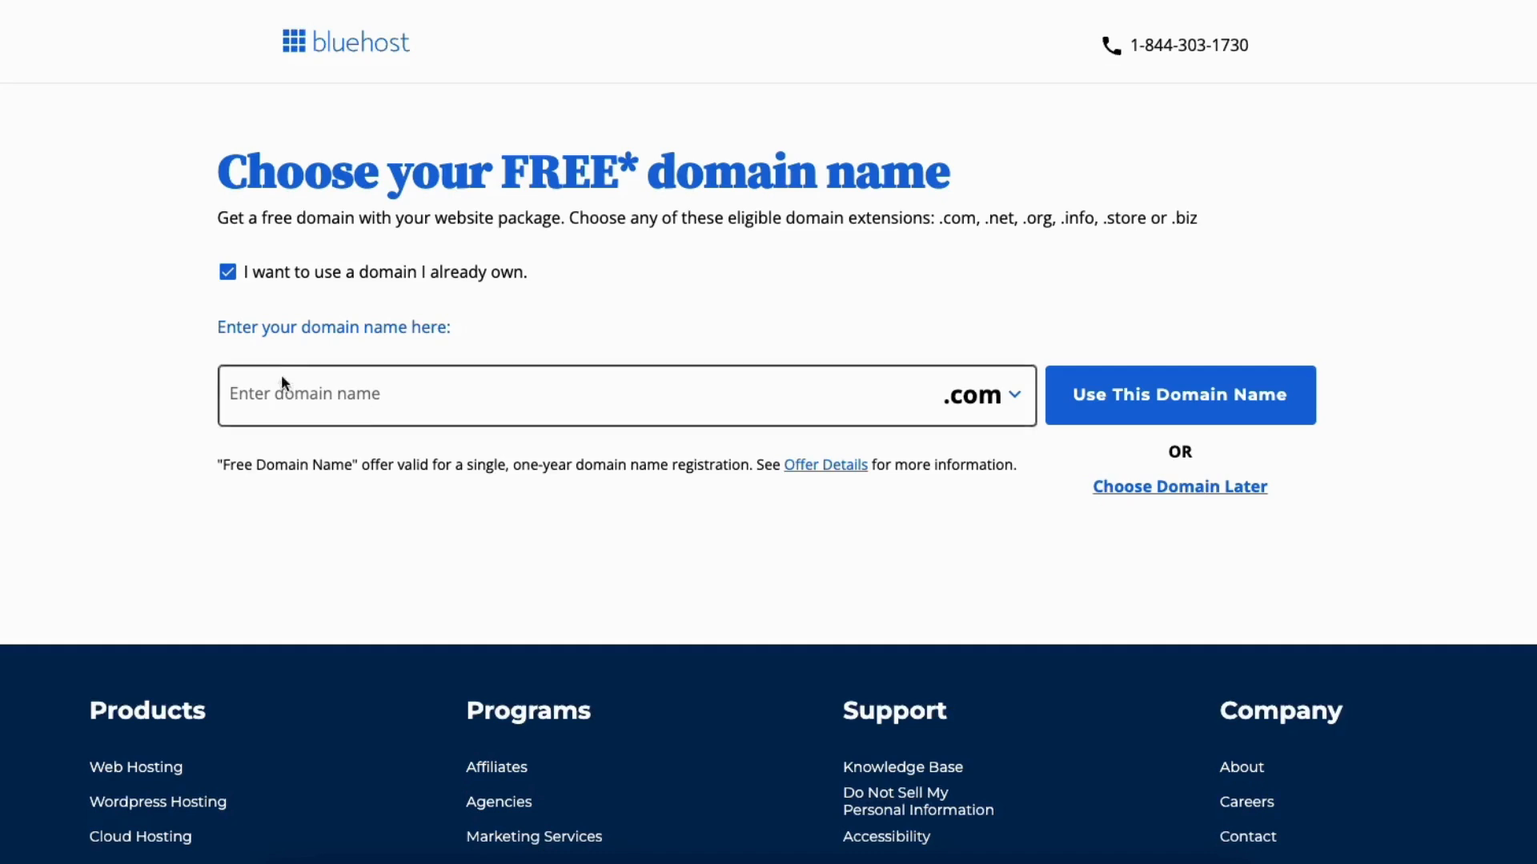
left_click(227, 276)
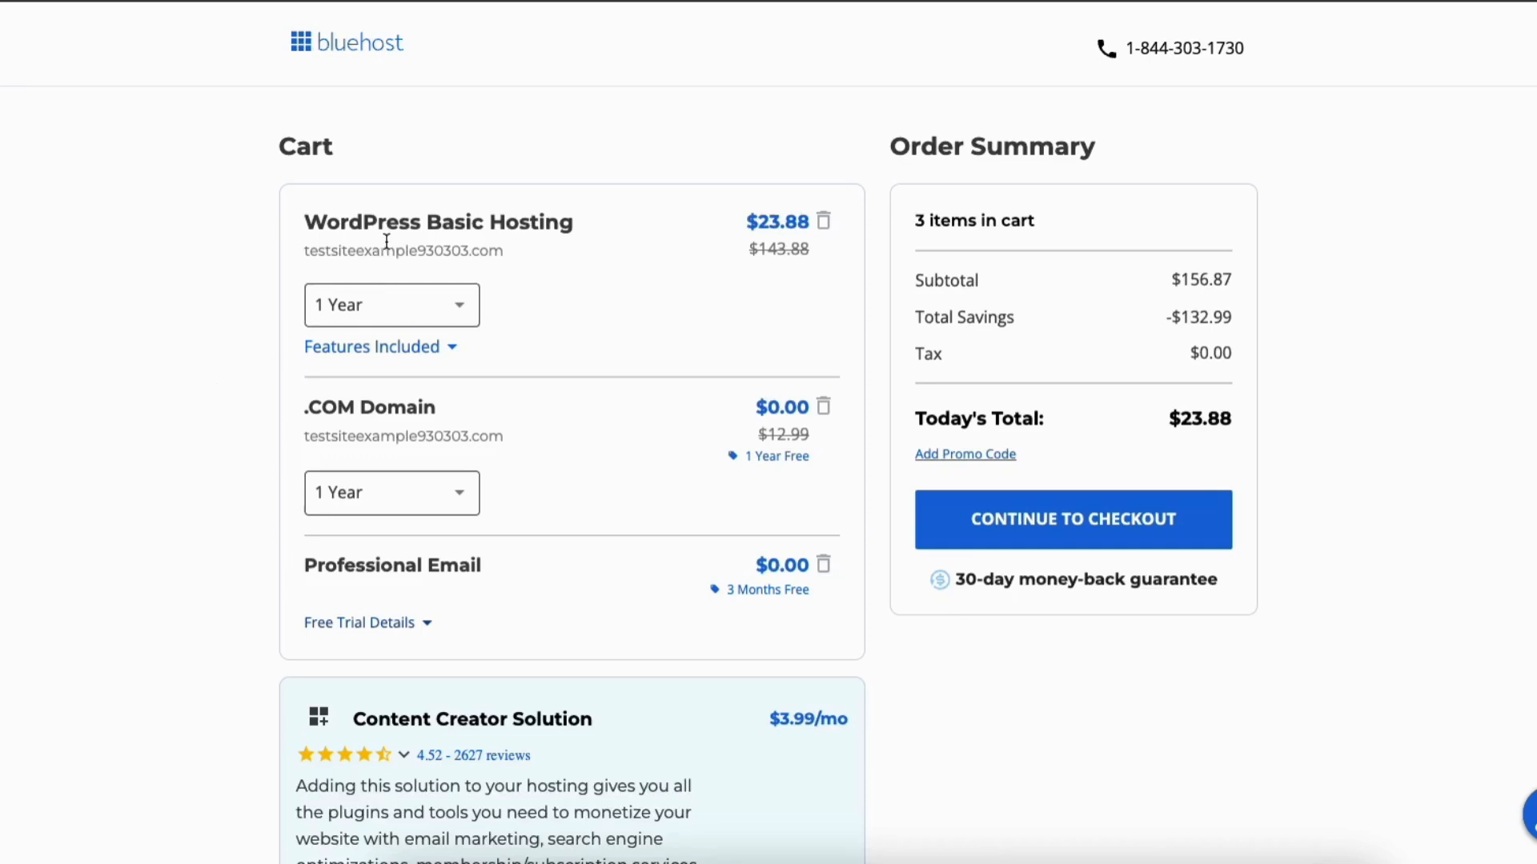
- Keep the WordPress Basic Hosting term at 1 year in the cart and continue to checkout
left_click(423, 303)
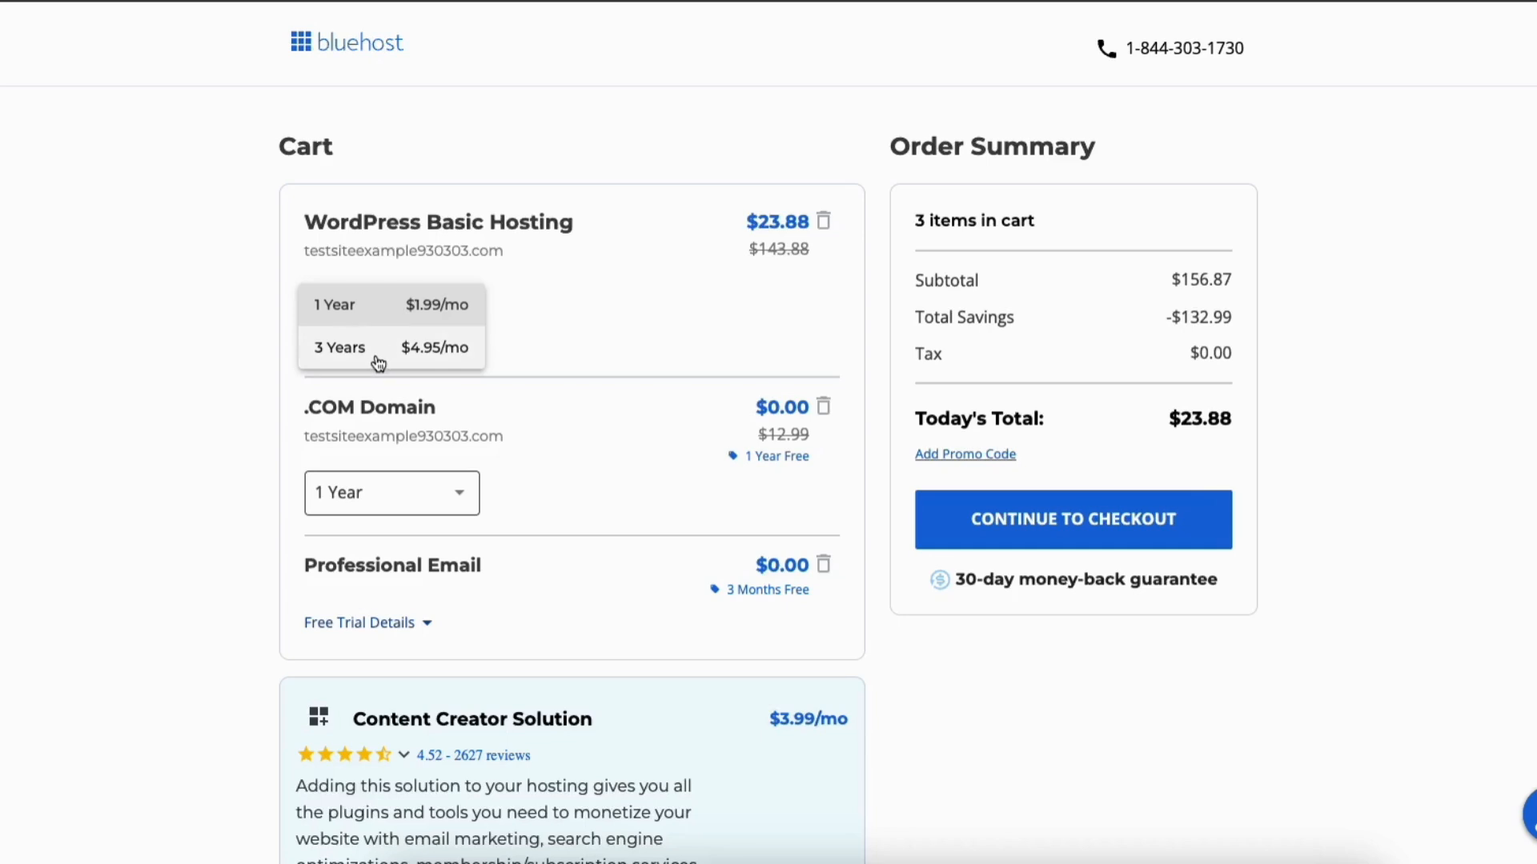
left_click(378, 312)
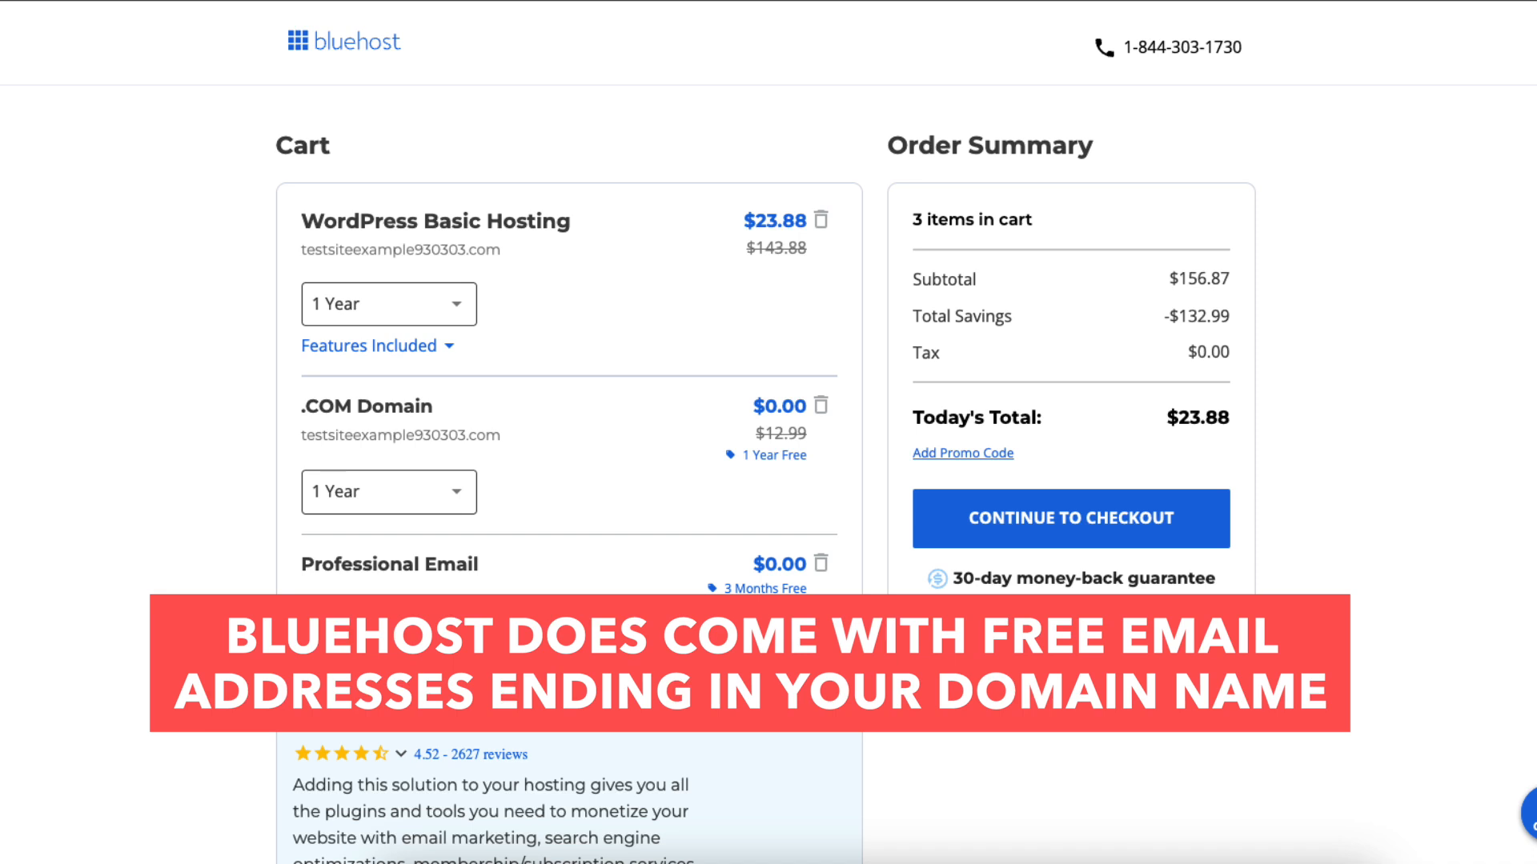
scroll(768, 481, "down", 5)
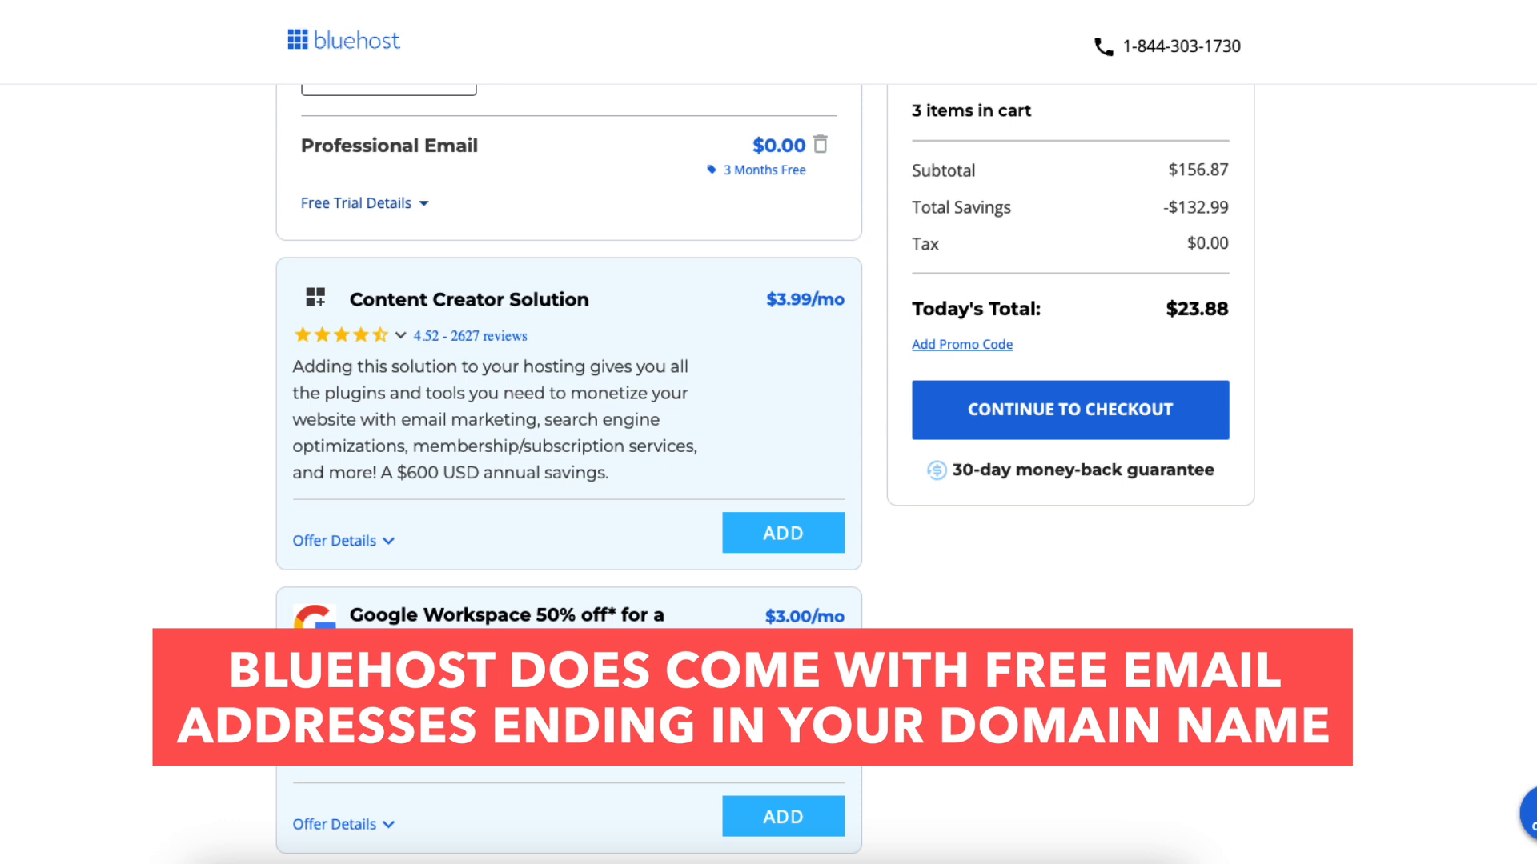
left_click(1056, 414)
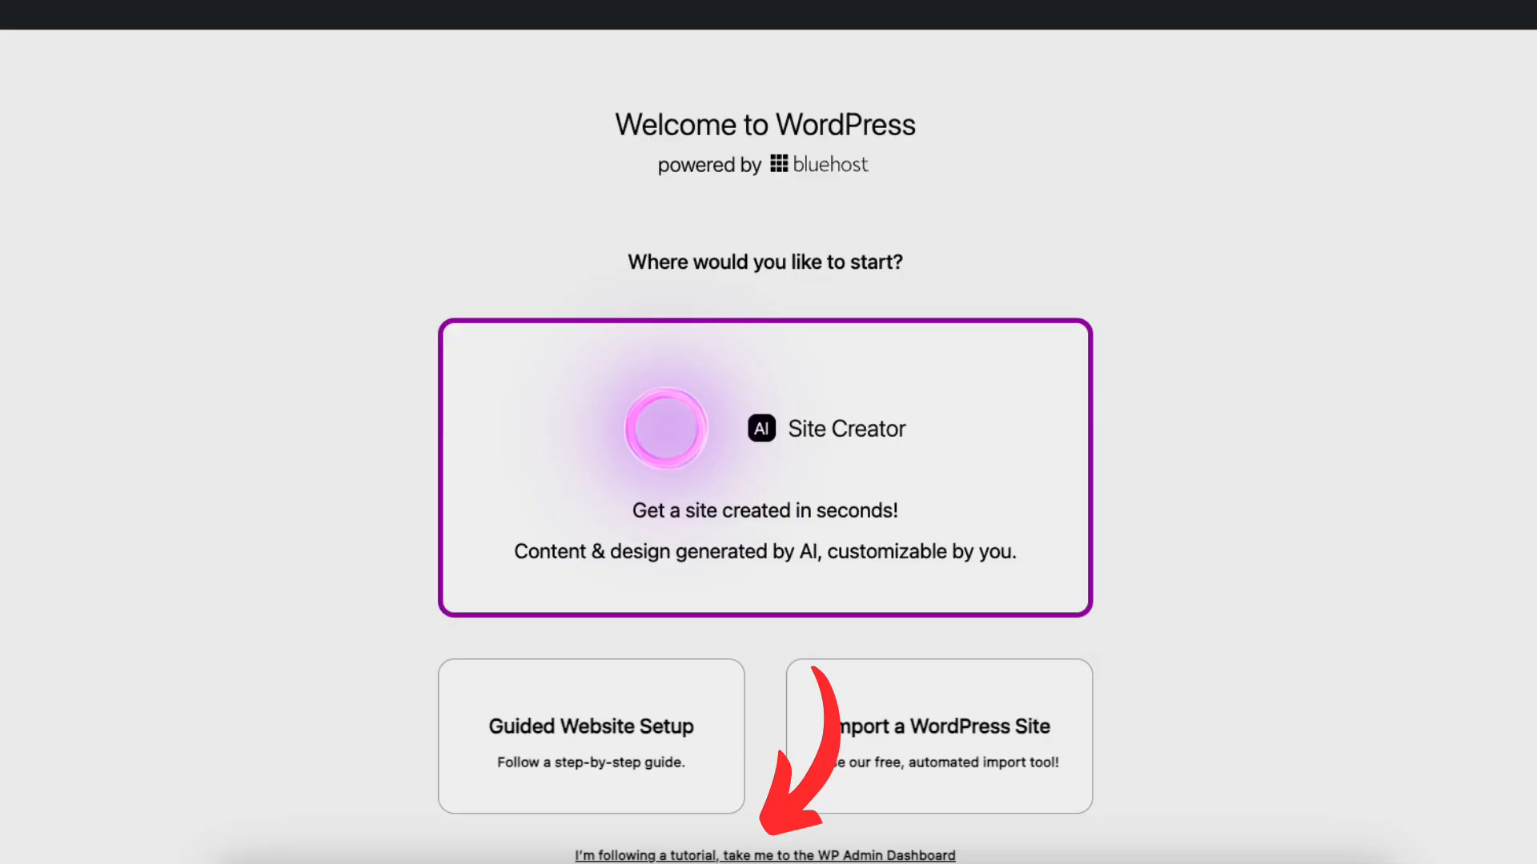
- Skip the AI and guided site setup and go straight to the WP Admin Dashboard
left_click(764, 856)
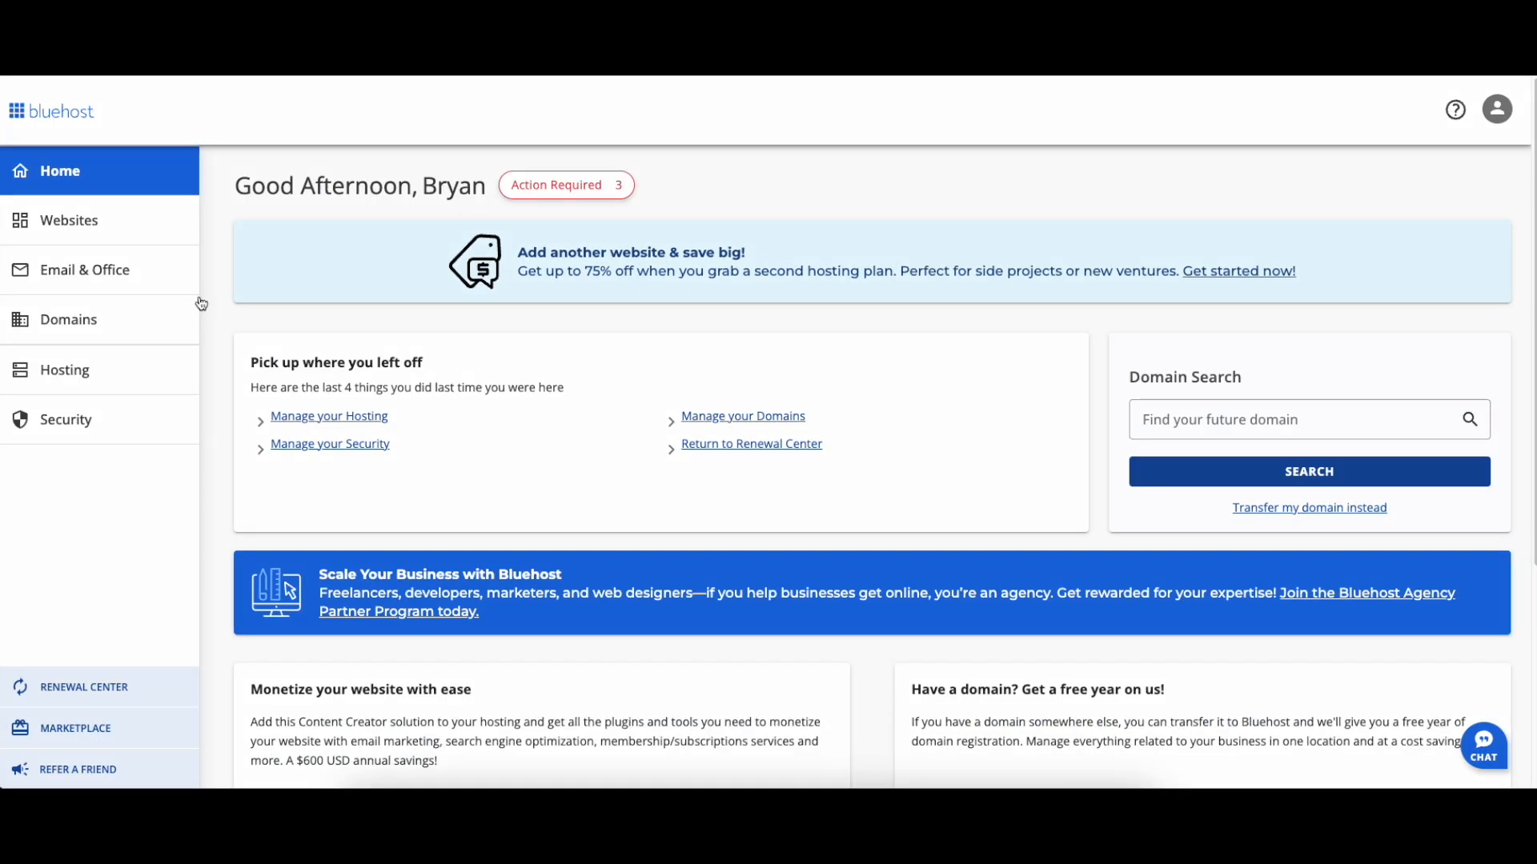
- Review the Demo Website's overview in its site settings and open the site in WordPress for editing
left_click(69, 227)
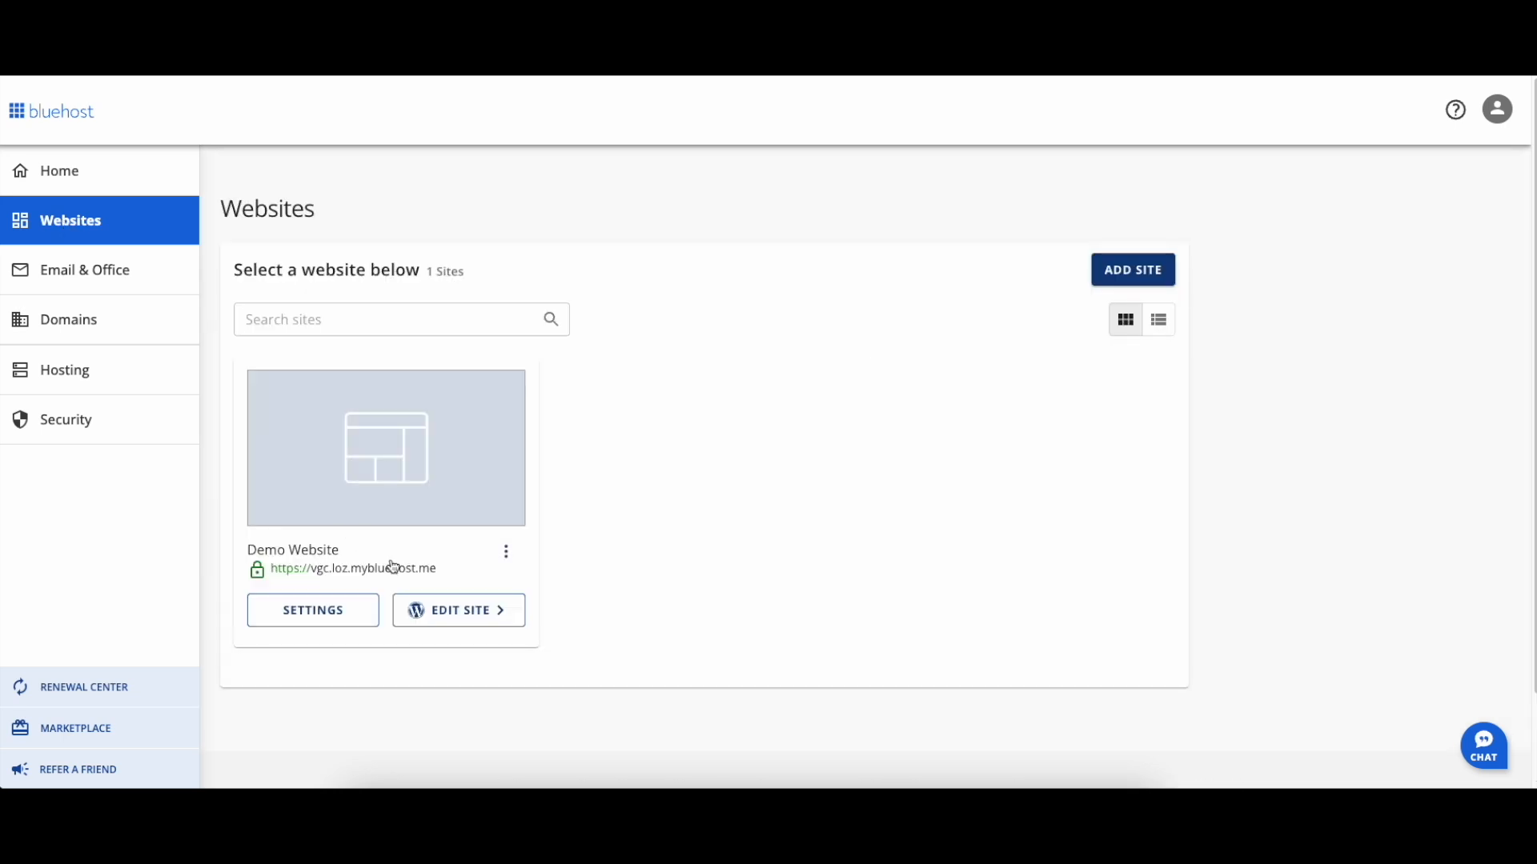
left_click(442, 621)
left_click(313, 613)
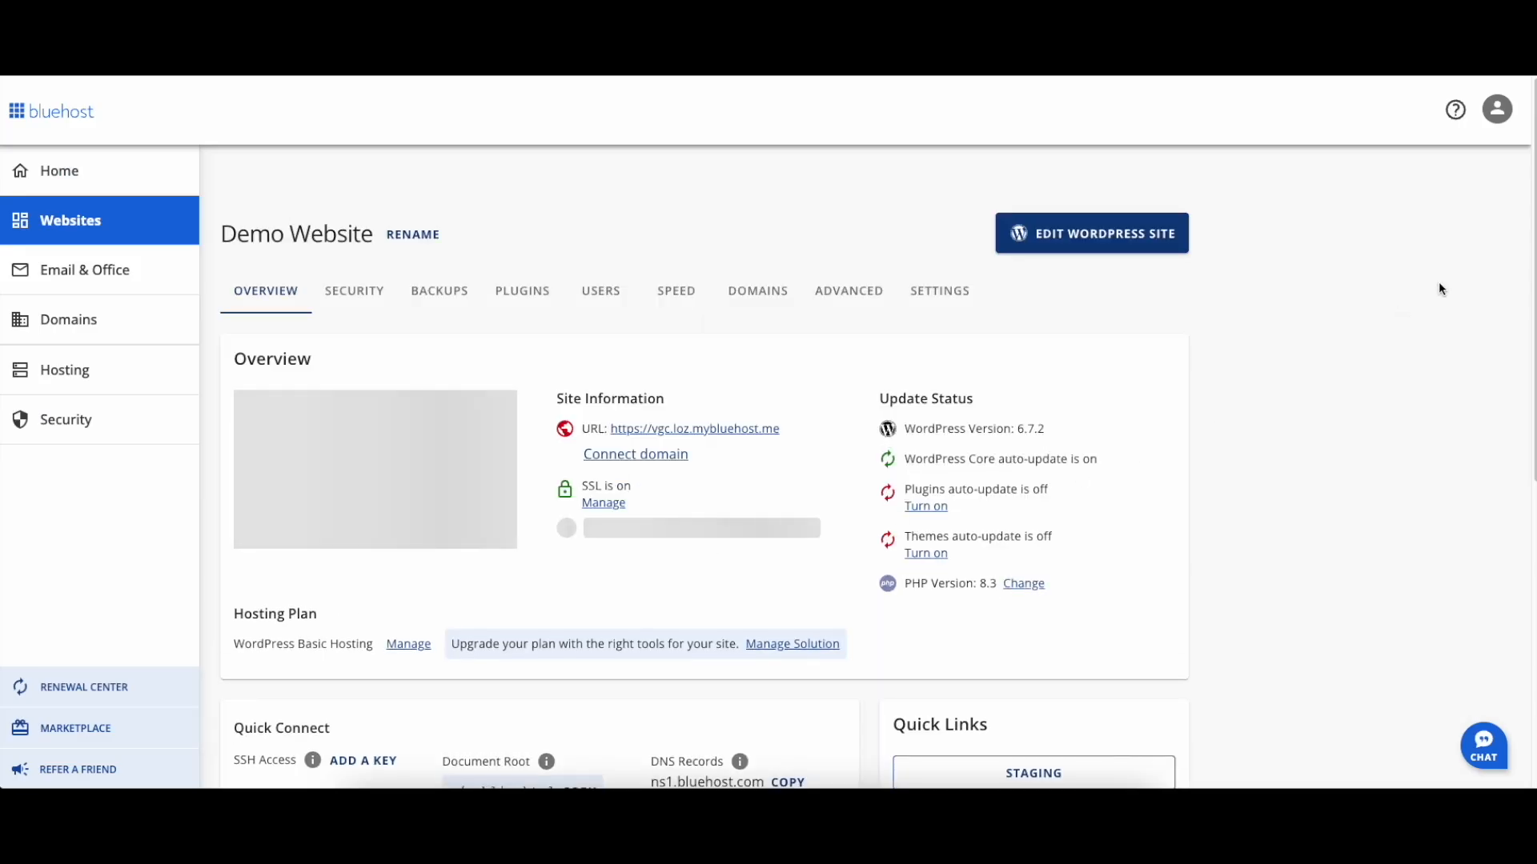
scroll(671, 490, "down", 4)
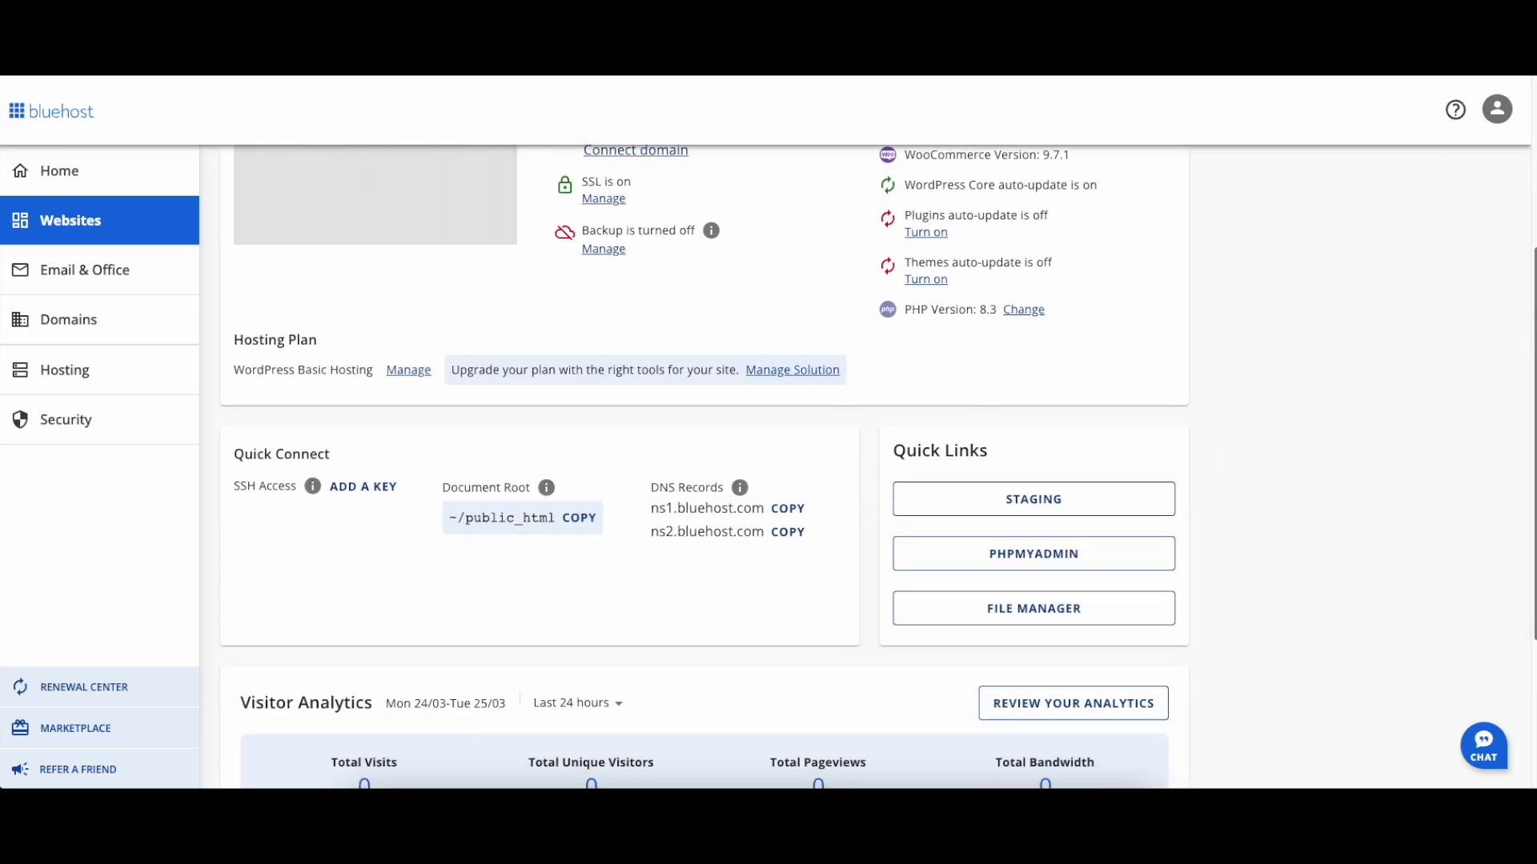
scroll(1522, 333, "up", 4)
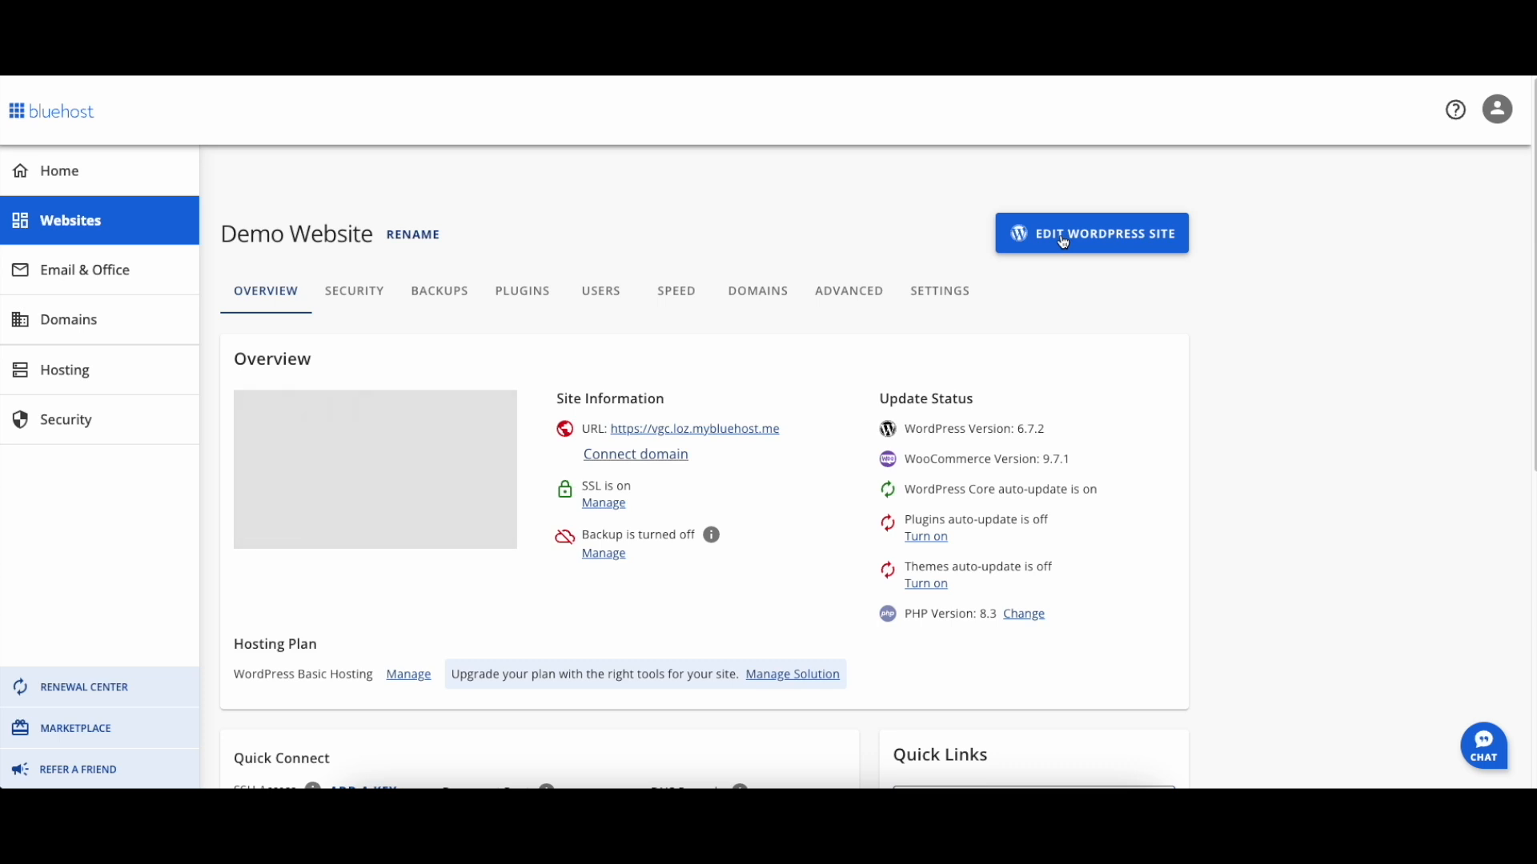
left_click(1063, 242)
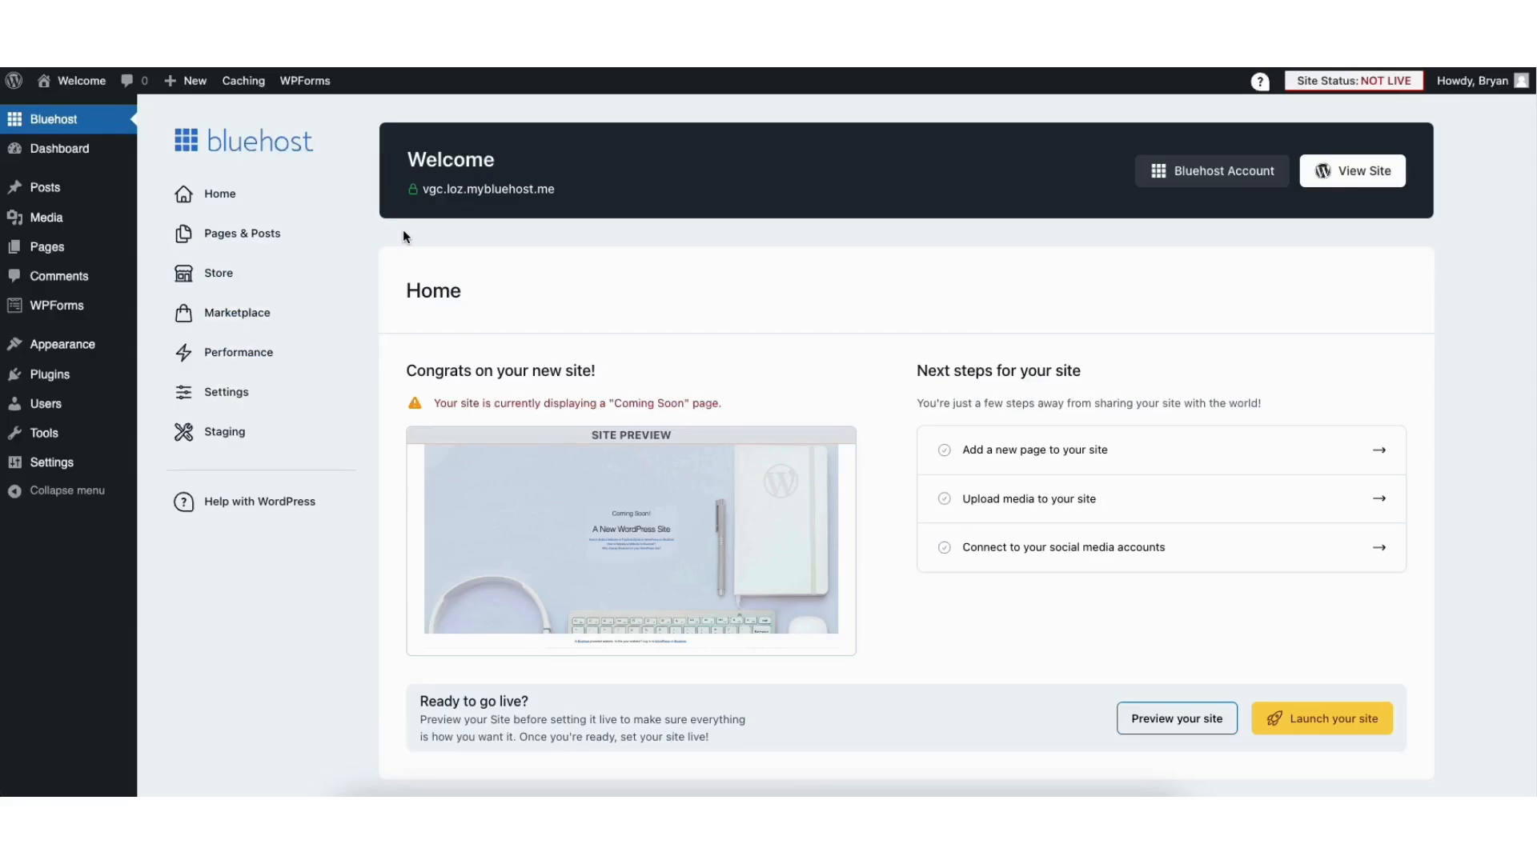
mouse_move(49, 466)
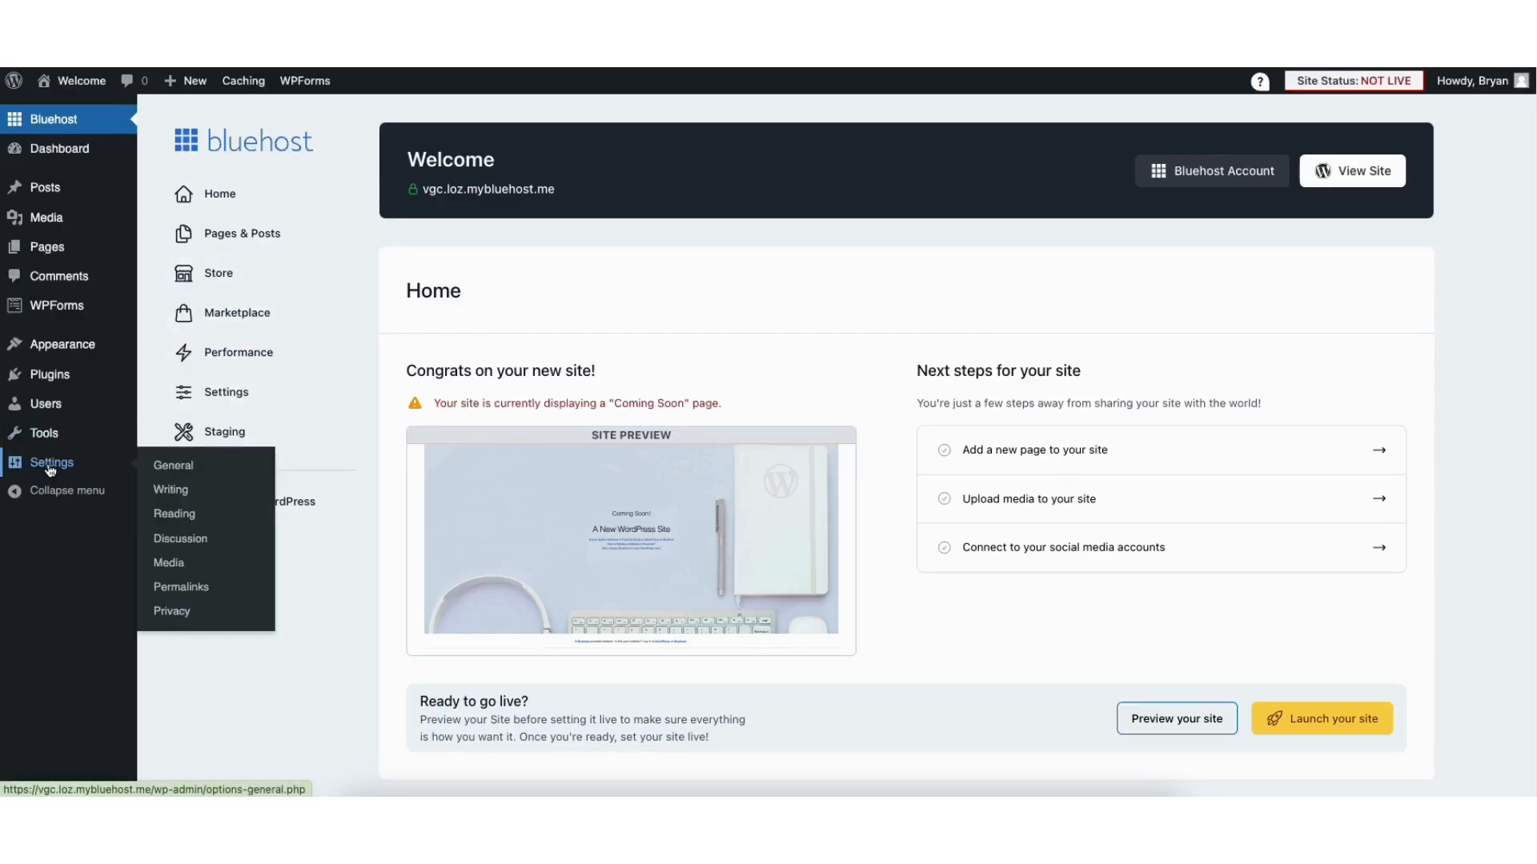
left_click(188, 472)
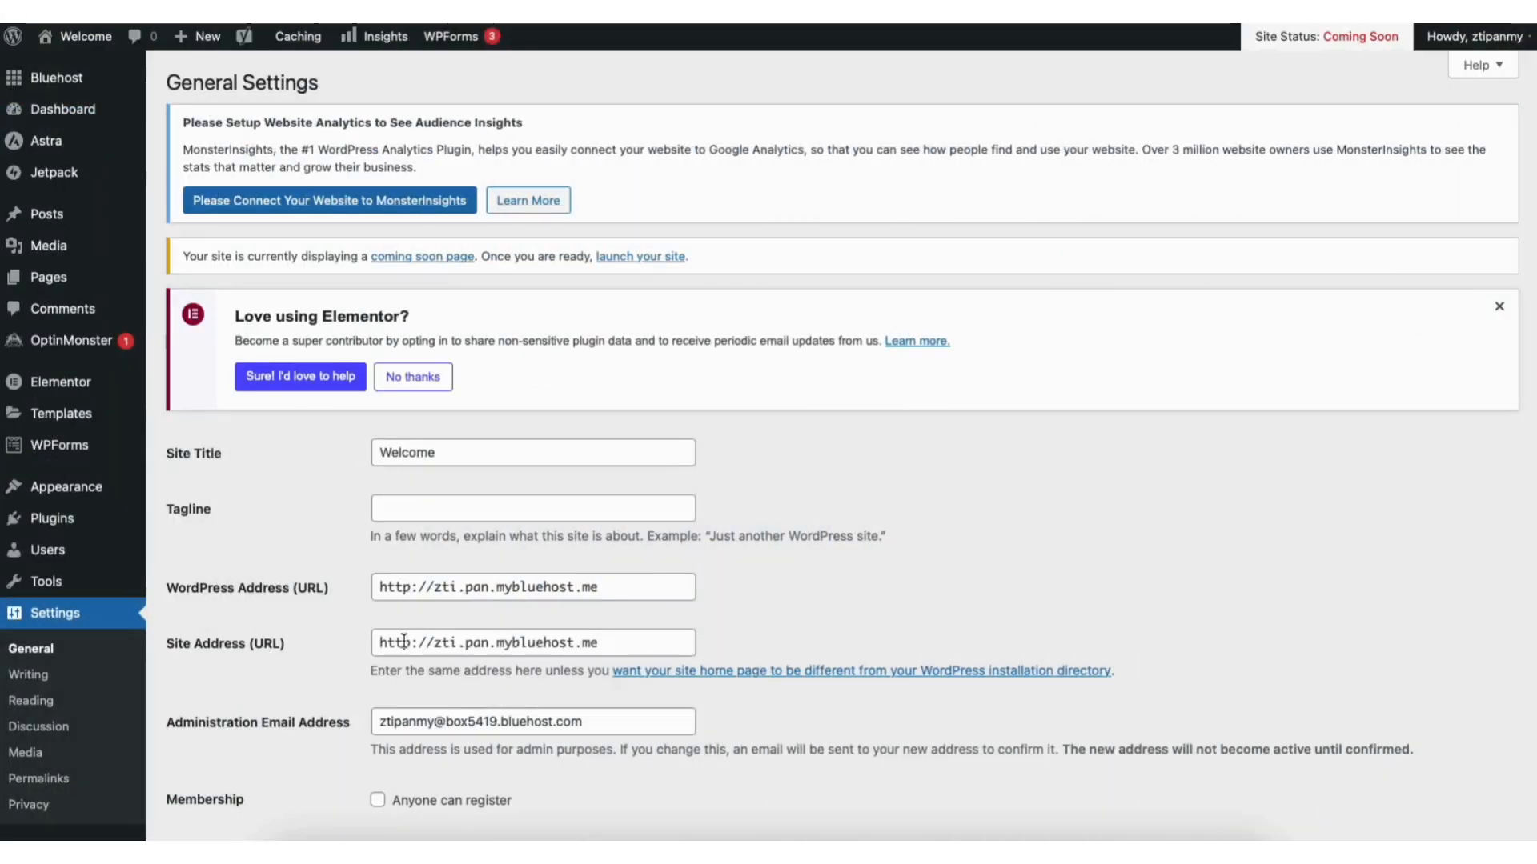
left_click(408, 587)
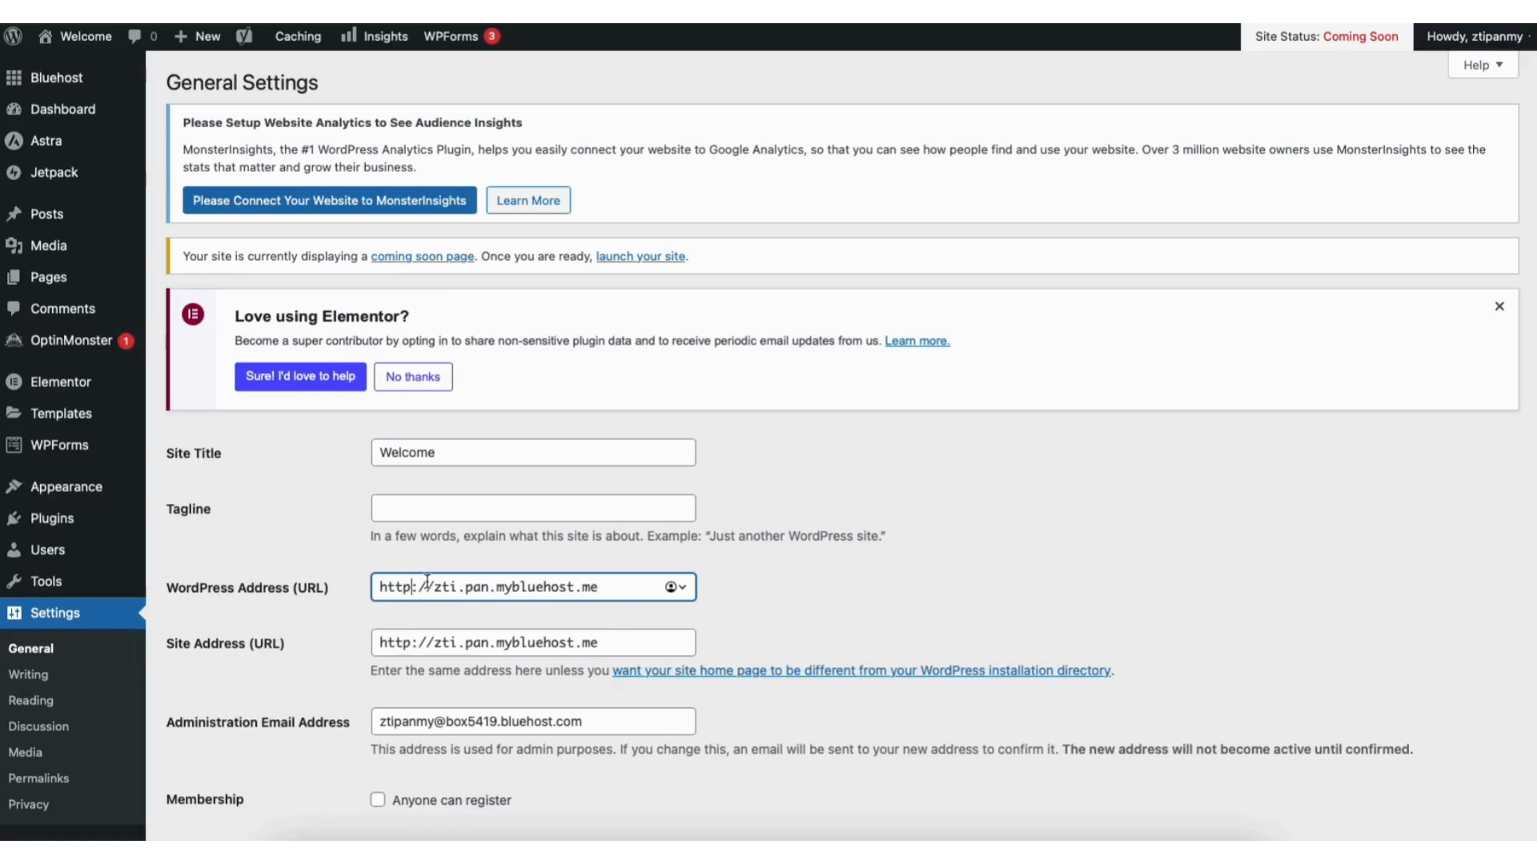
type("s")
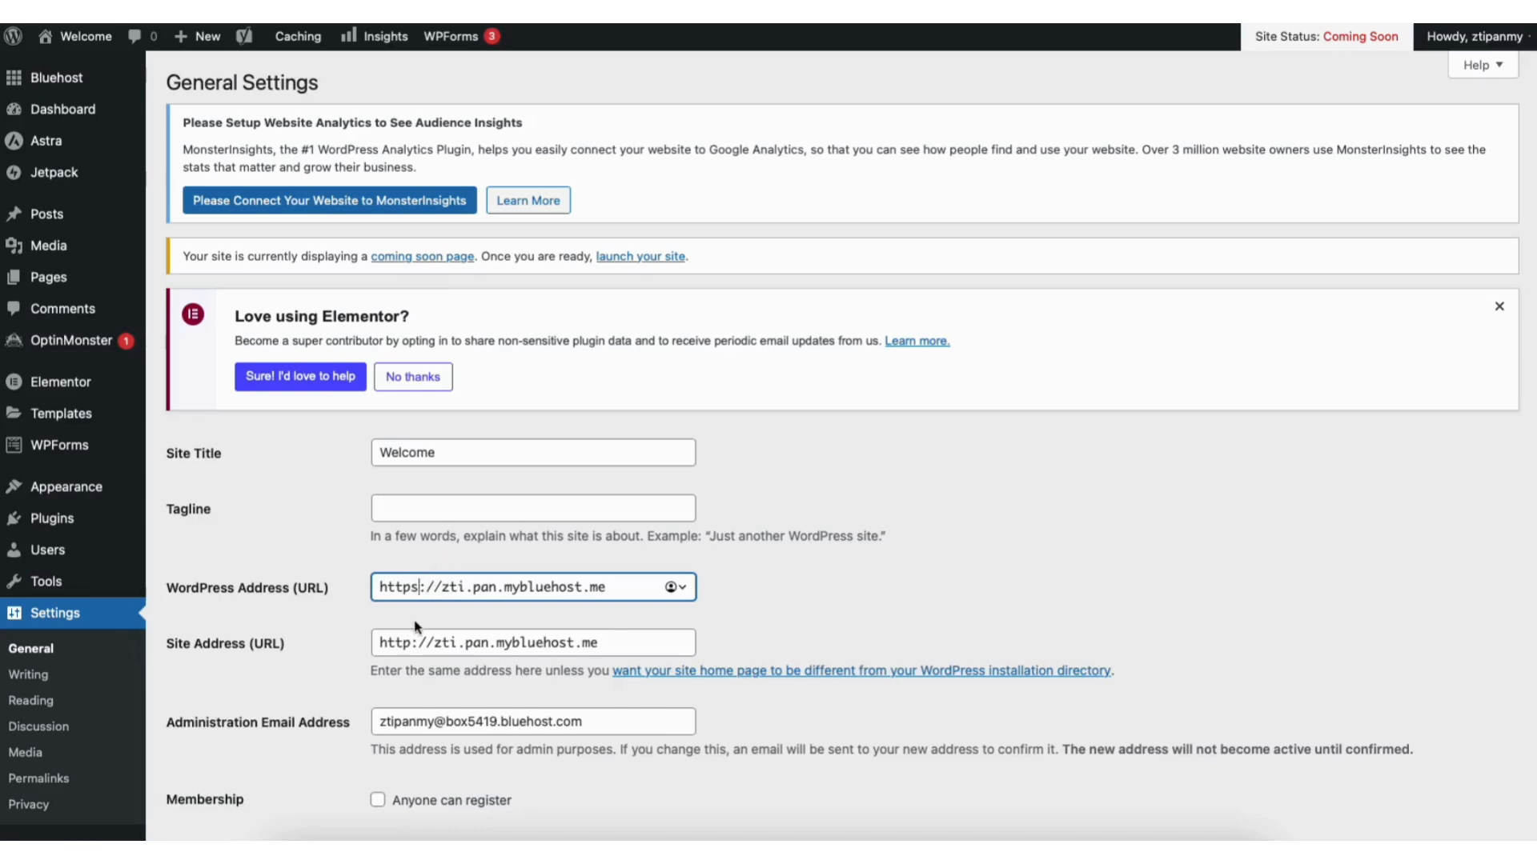
left_click(413, 642)
type("s")
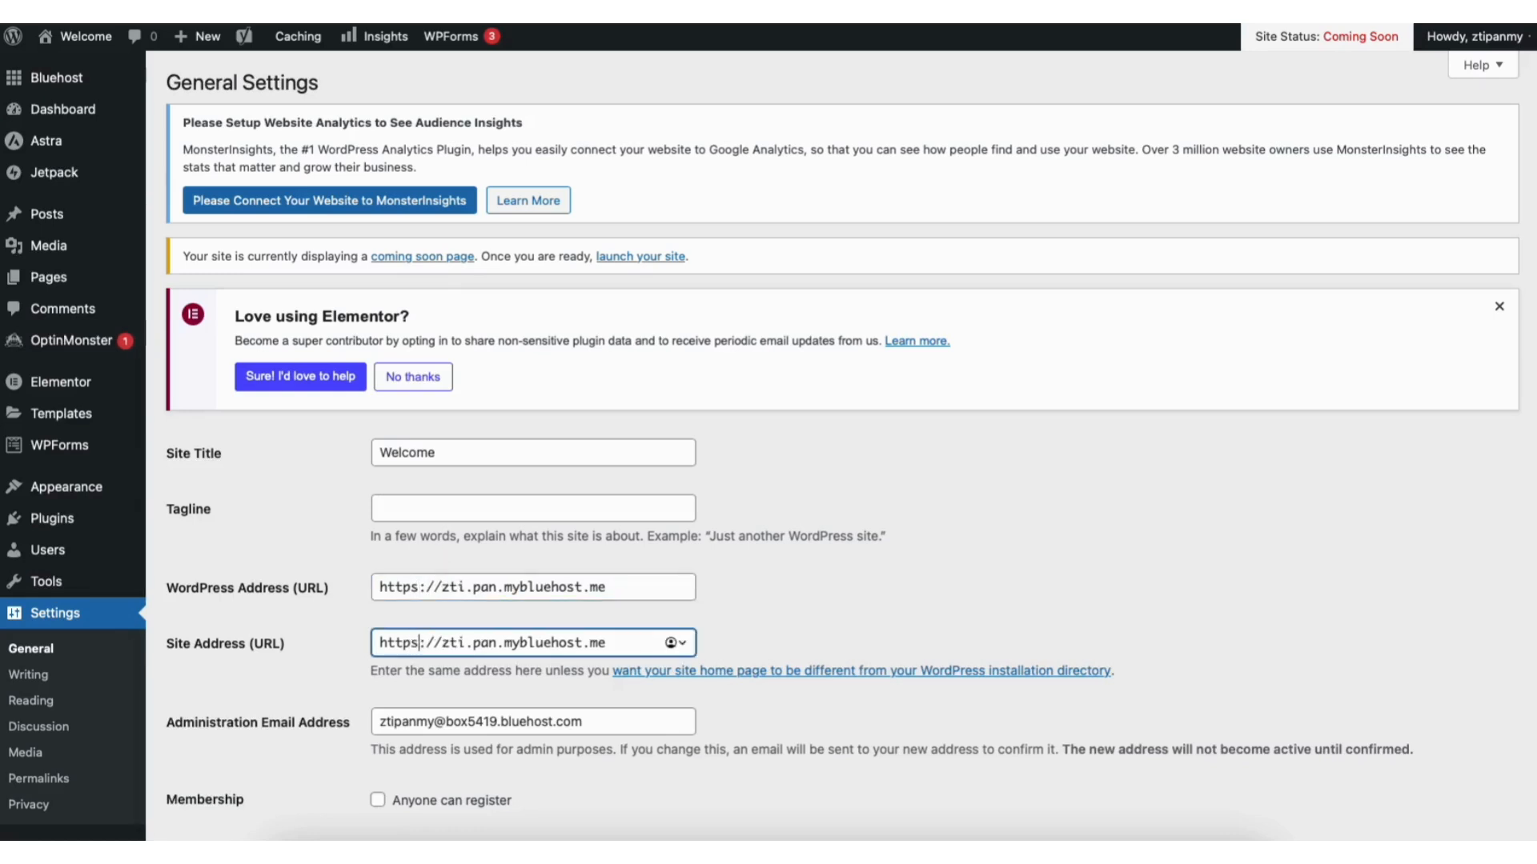
scroll(1456, 448, "down", 15)
scroll(1518, 743, "down", 3)
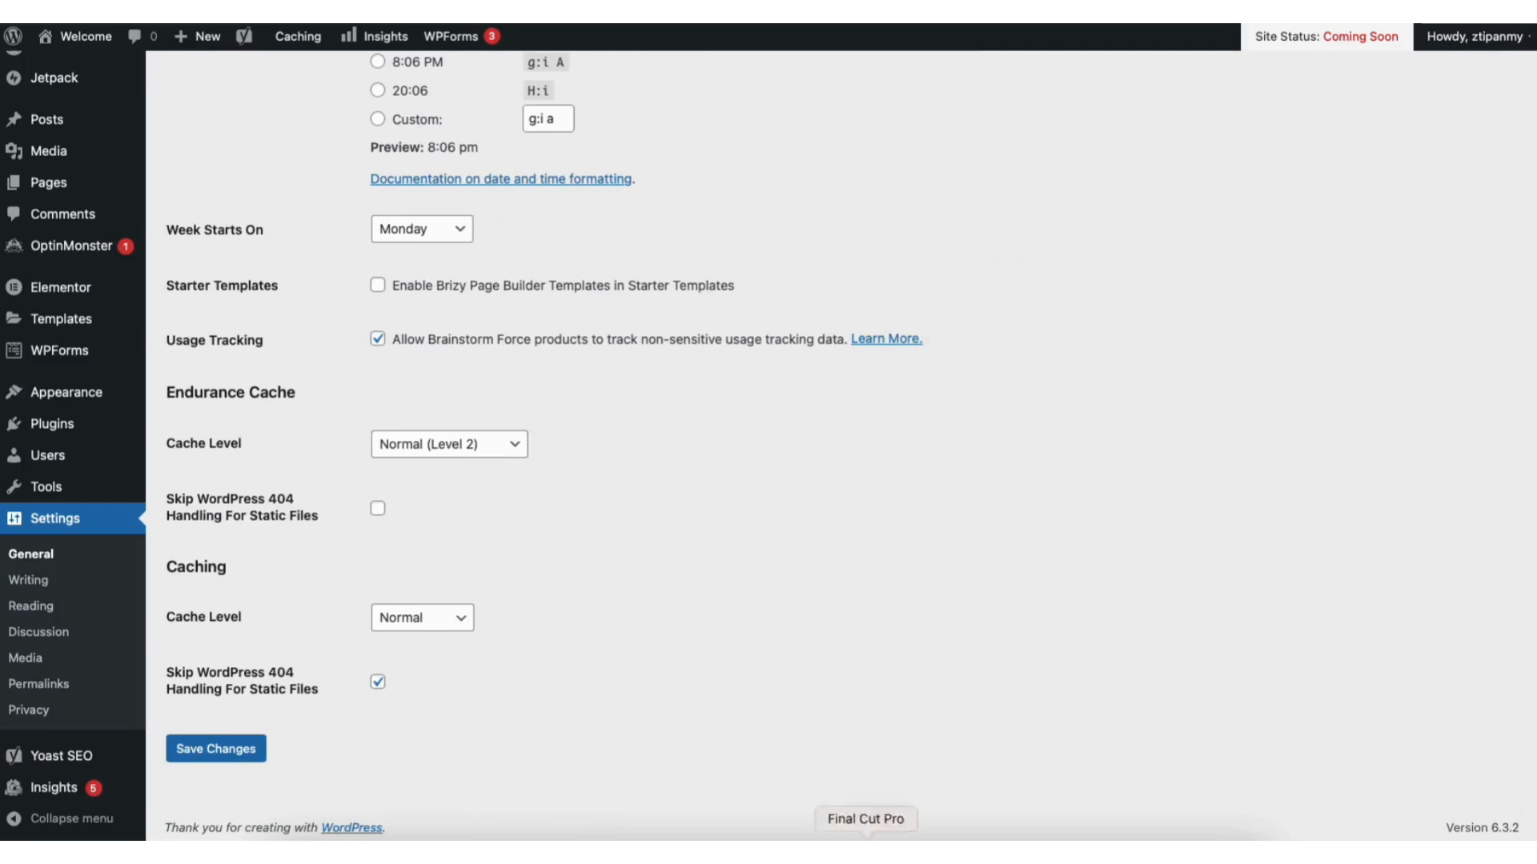
left_click(239, 735)
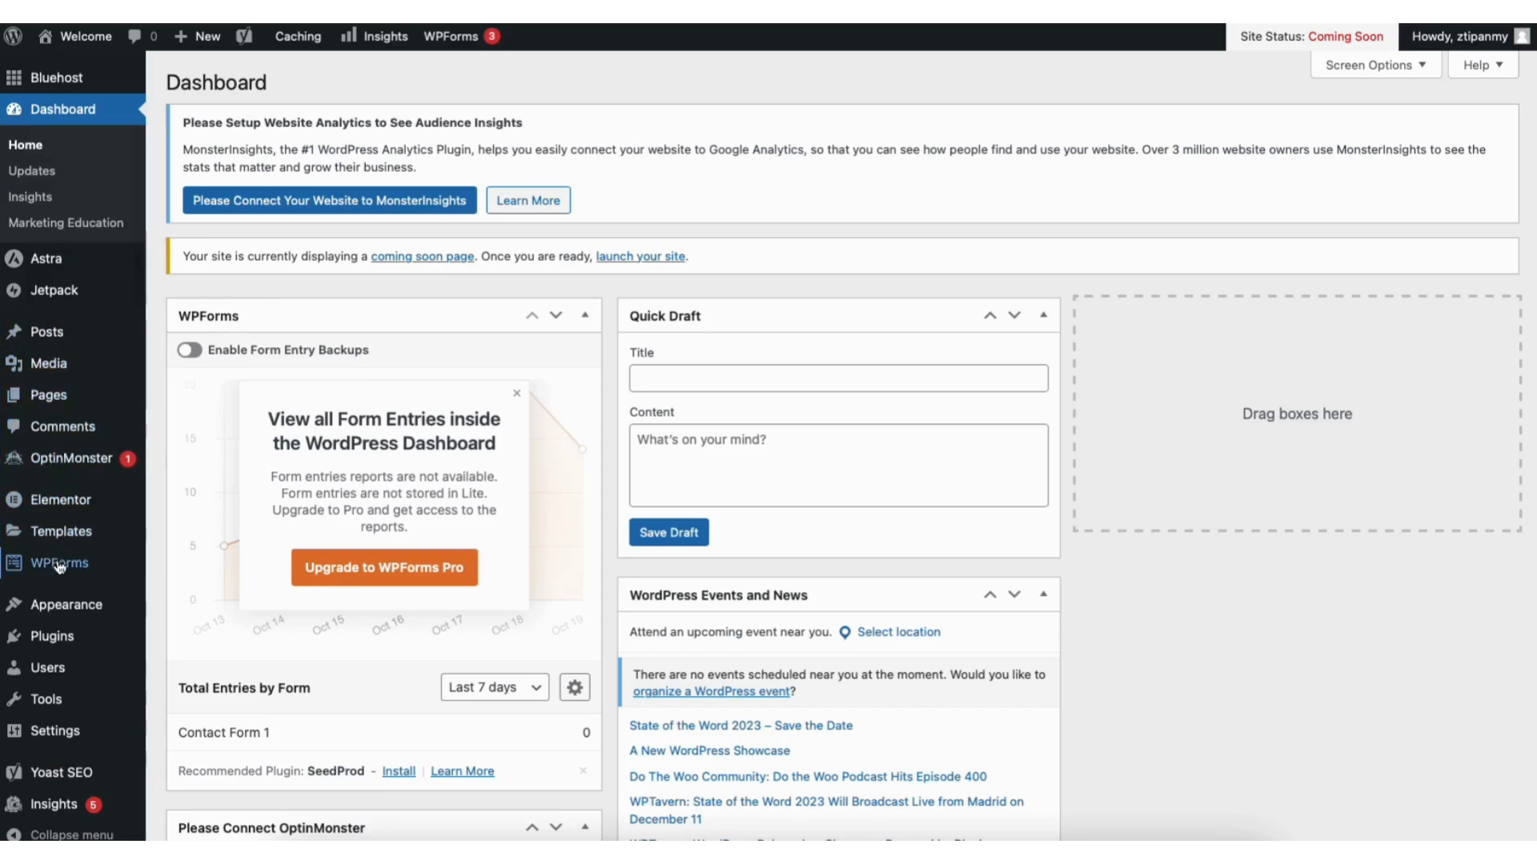
- Open the catalogue for adding new WordPress themes and browse the popular themes
mouse_move(67, 609)
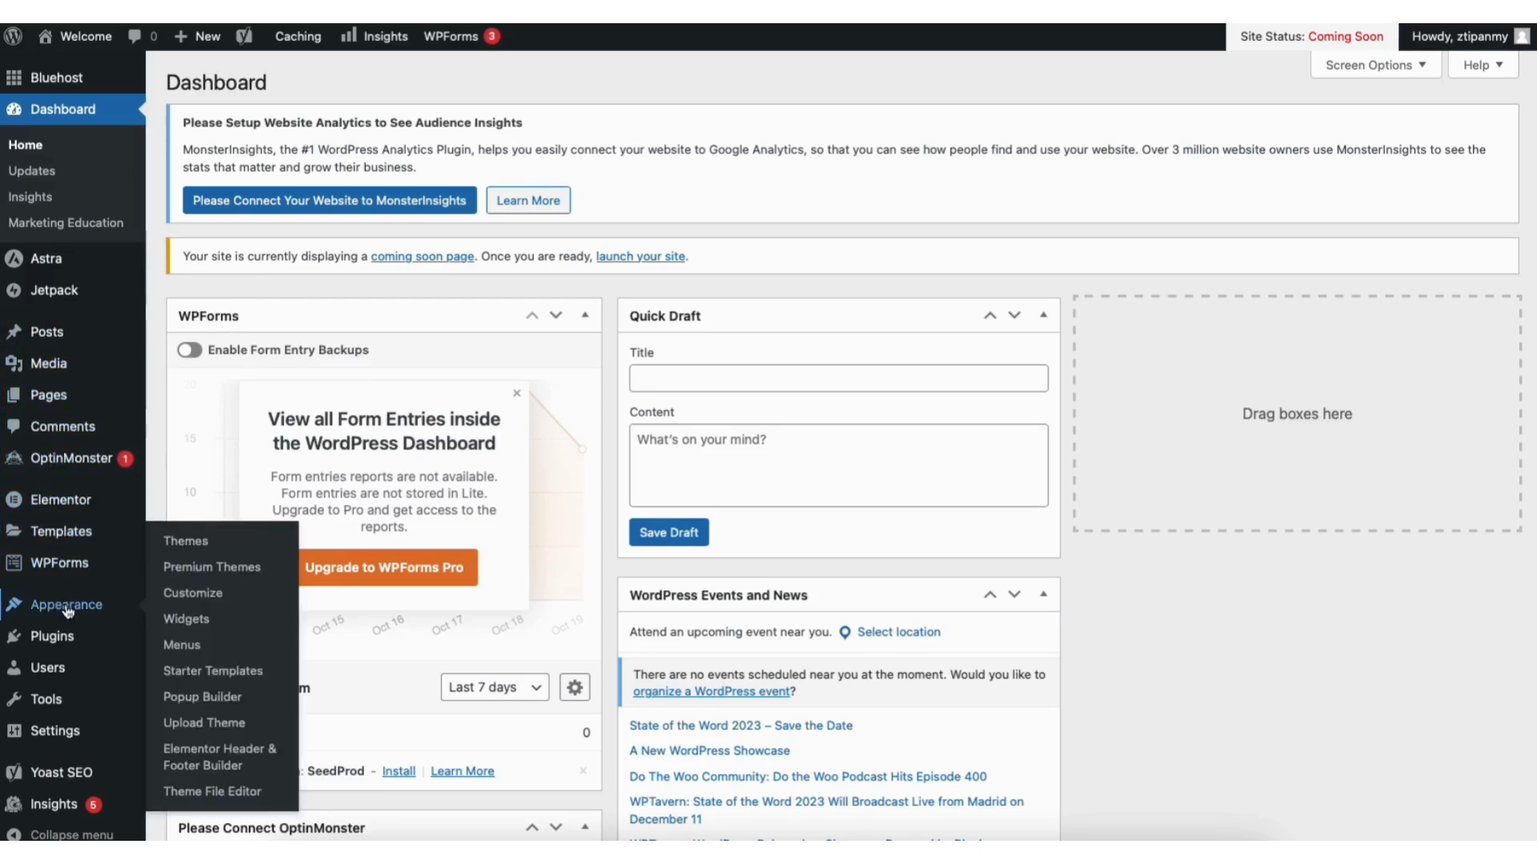
left_click(189, 542)
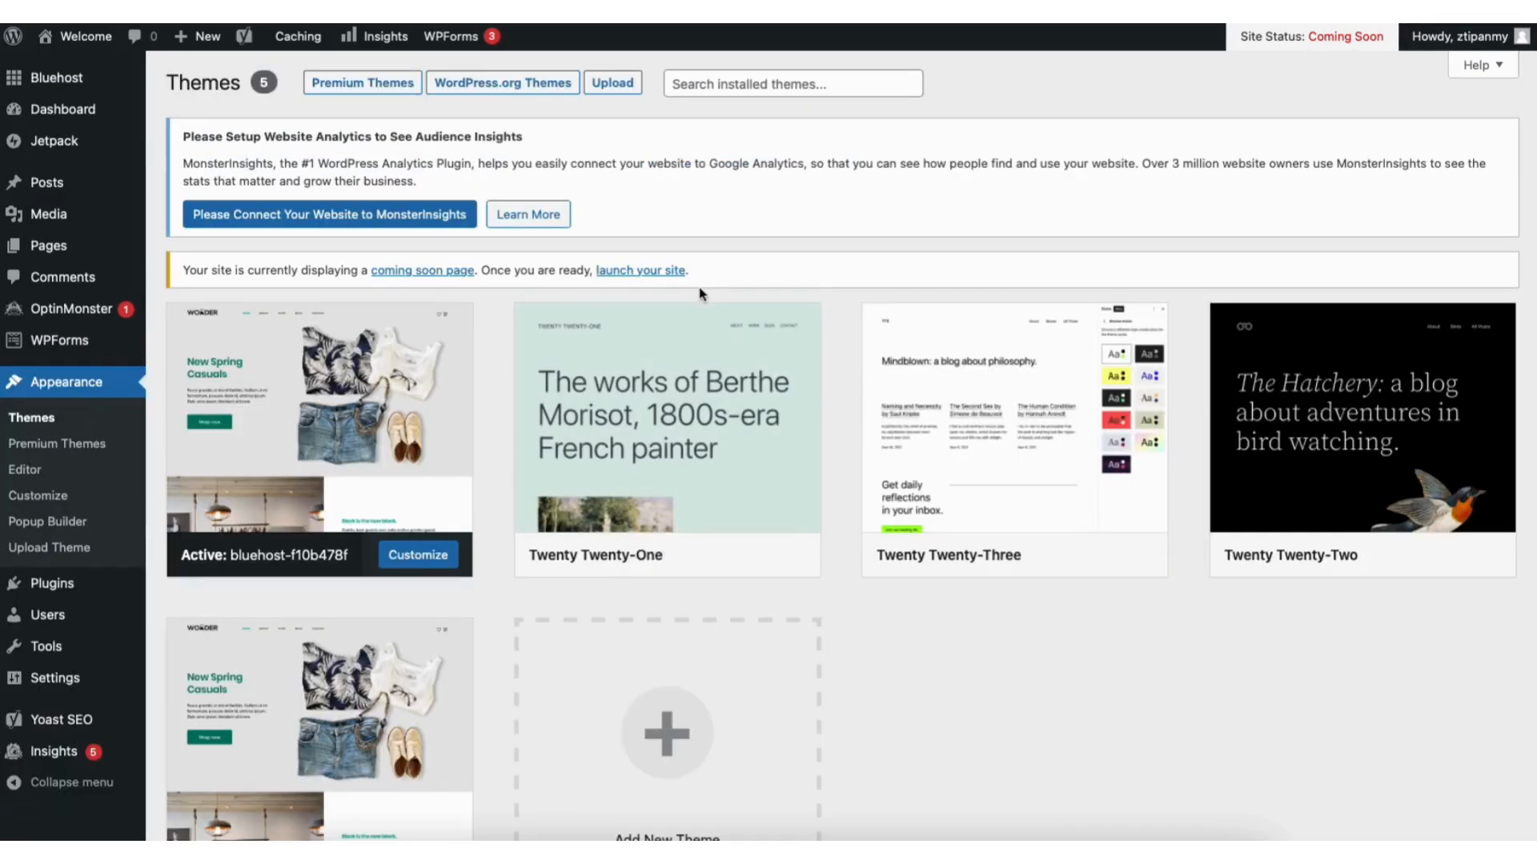
scroll(1529, 226, "down", 2)
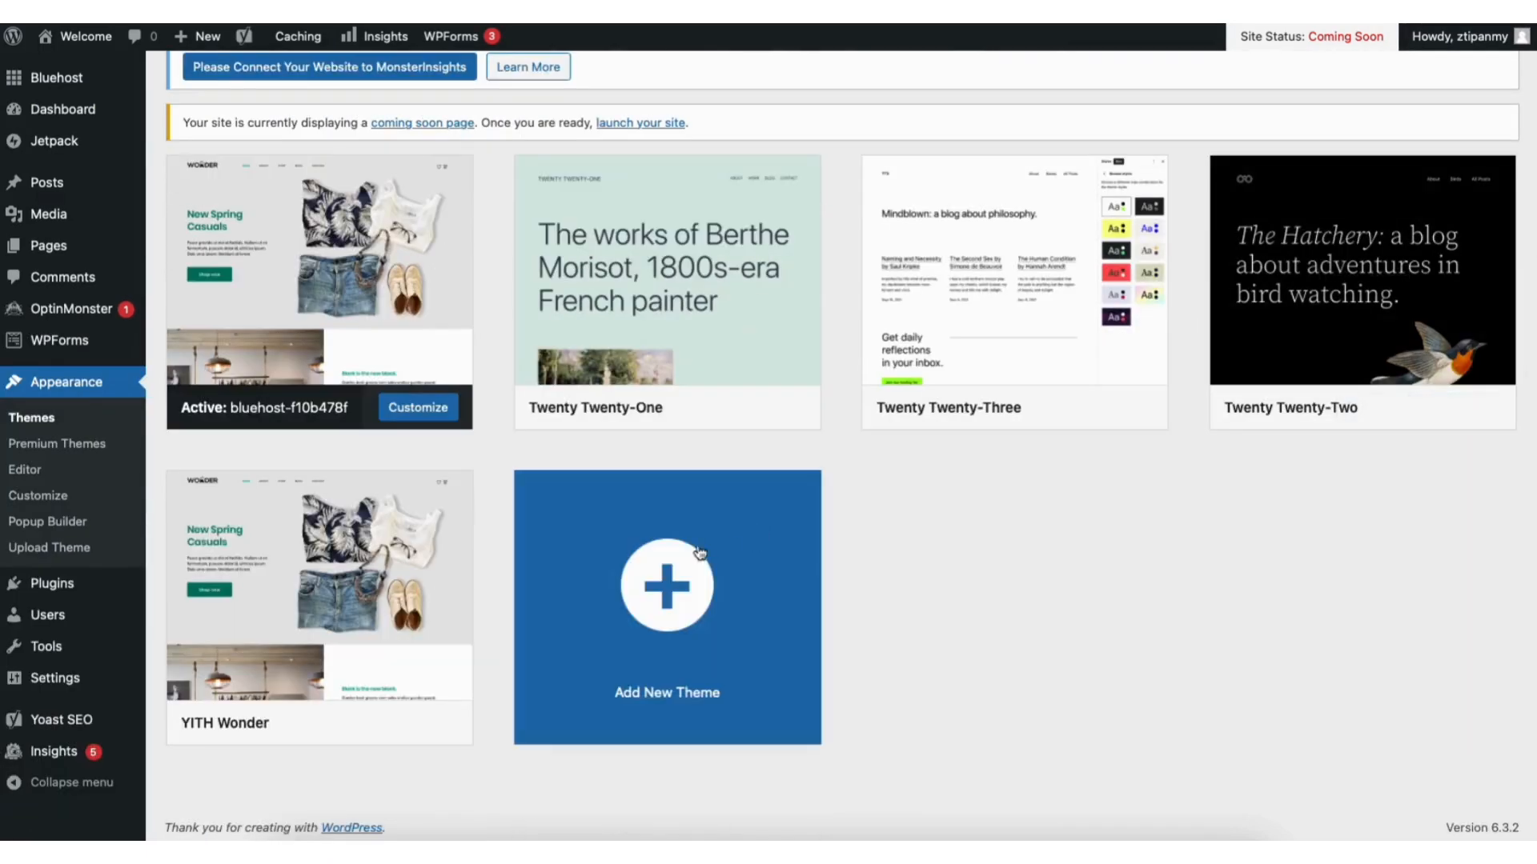
left_click(640, 621)
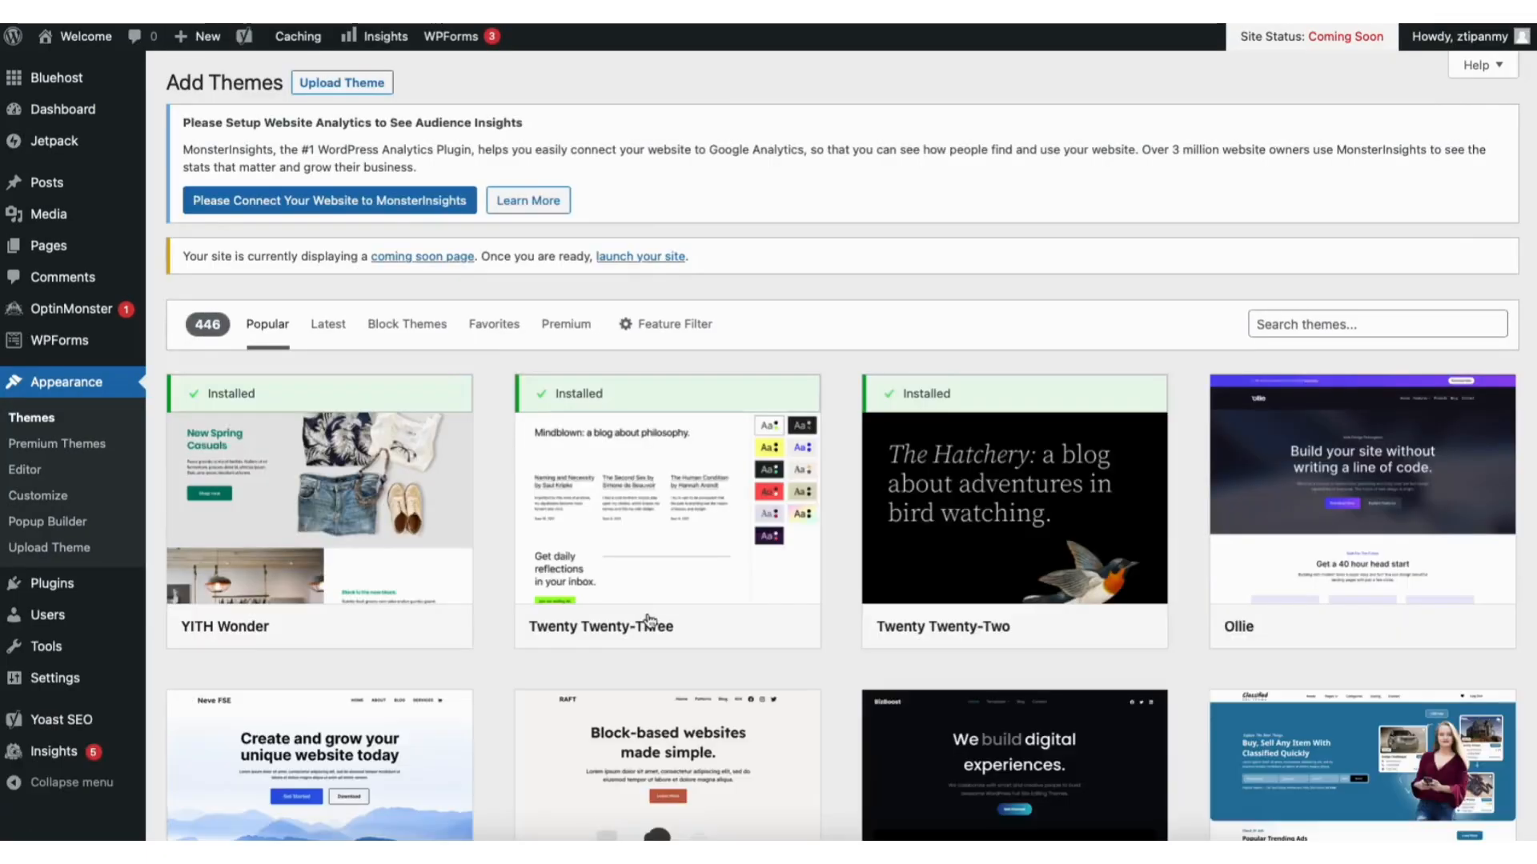
scroll(843, 448, "down", 8)
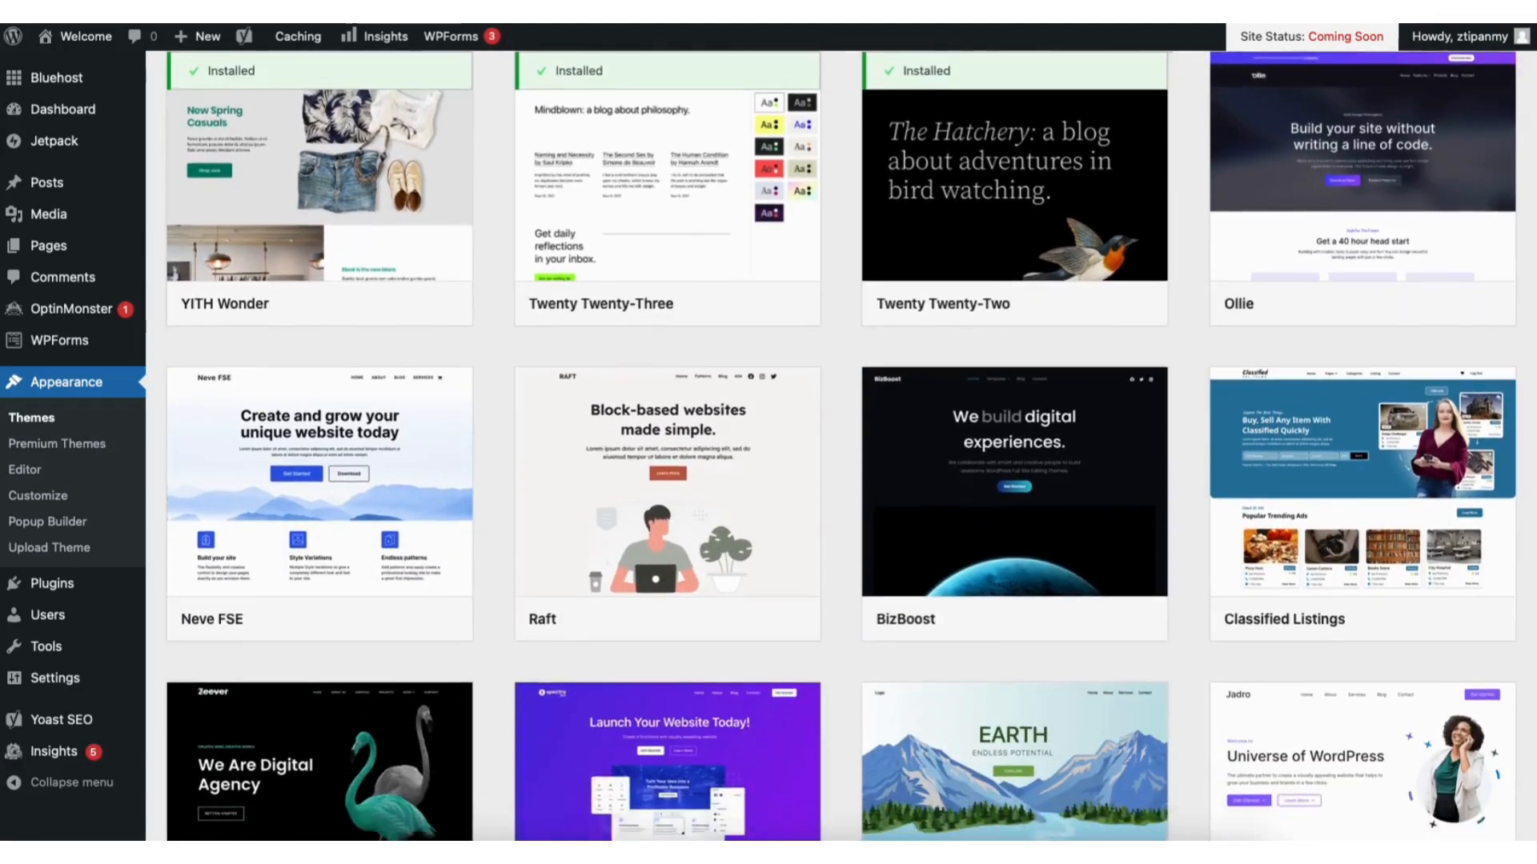
scroll(843, 449, "down", 9)
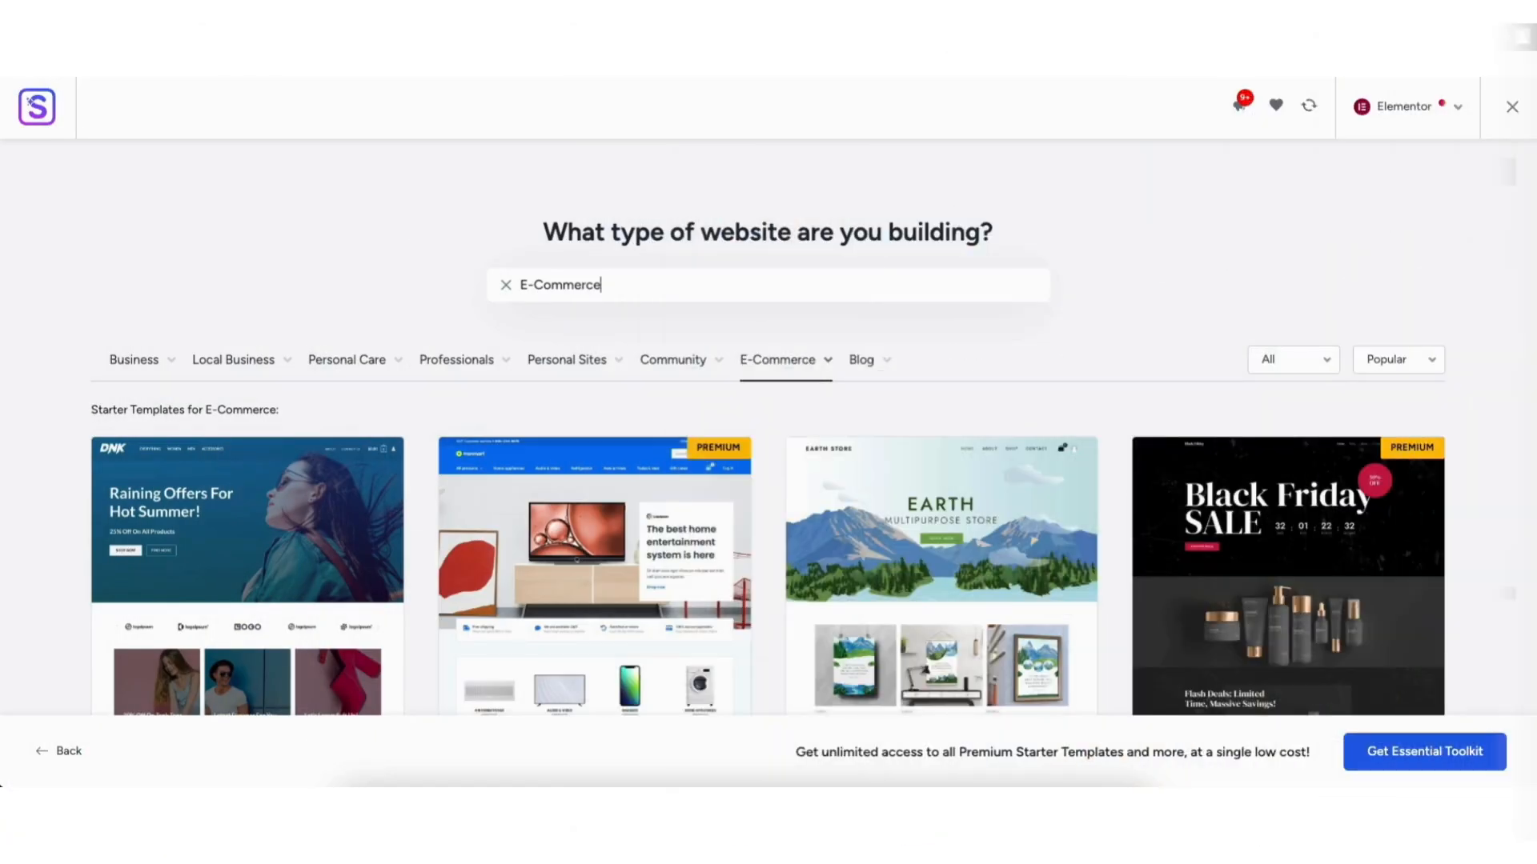
- Browse the starter templates for the E-Commerce category
scroll(768, 433, "down", 4)
scroll(769, 433, "down", 11)
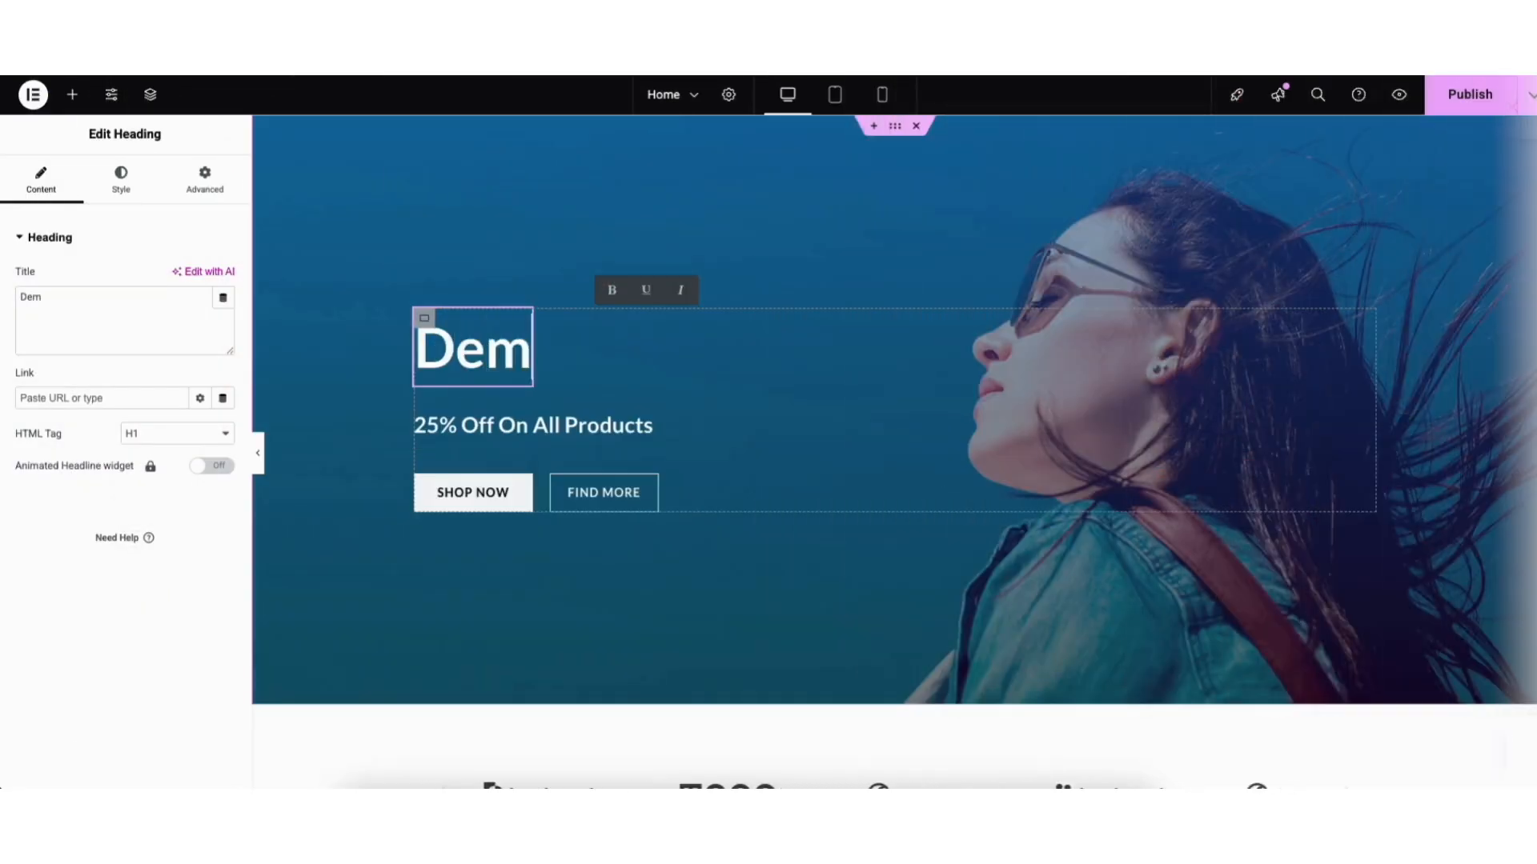
- Enter "Demo E" as the hero heading's title on the Home page and add a Text Editor widget
type("o E")
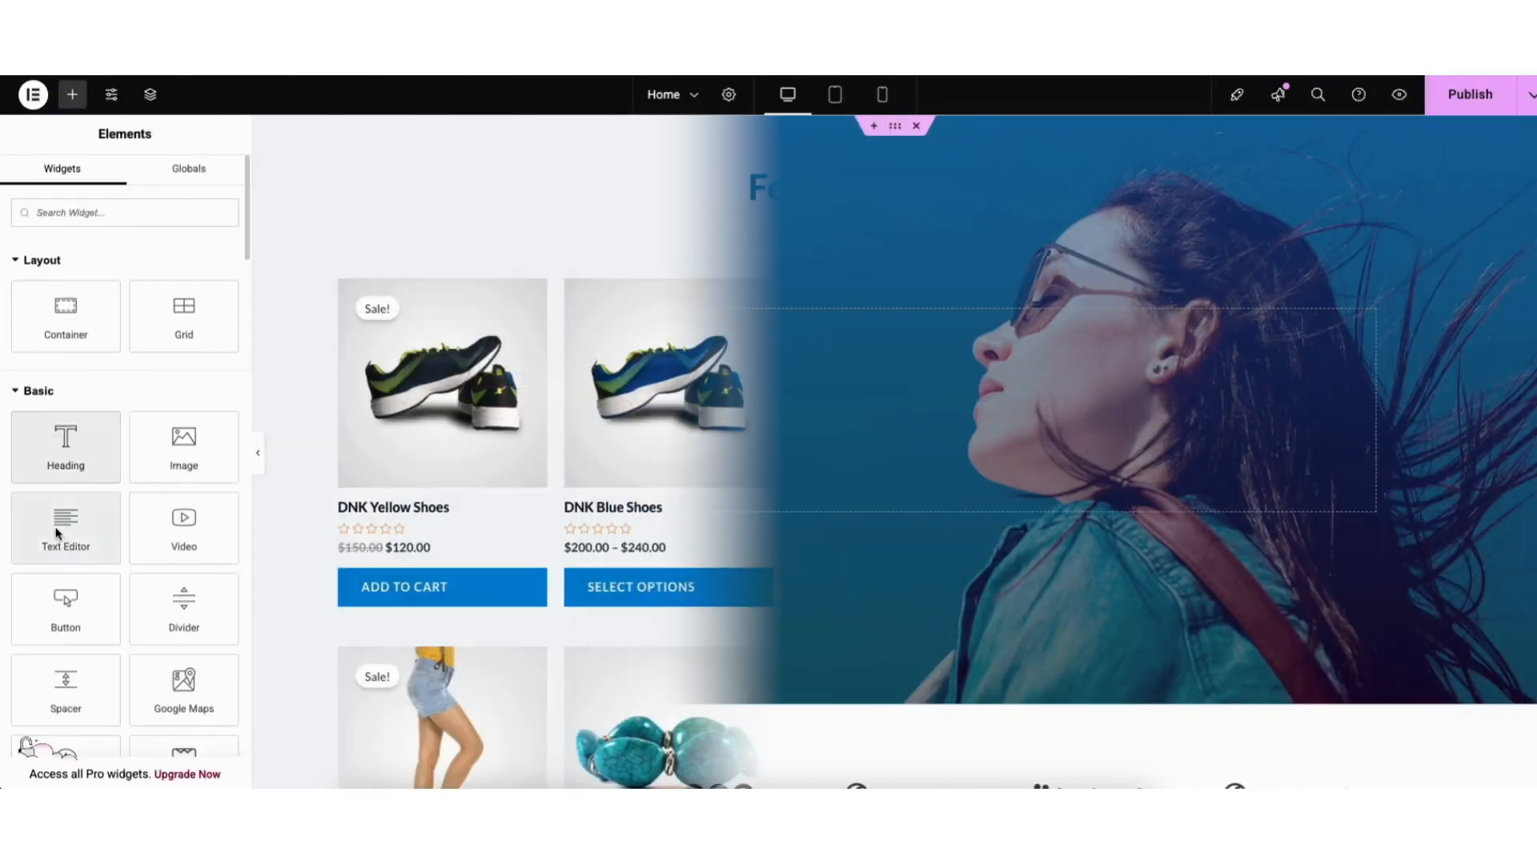
left_click_drag(66, 528, 865, 267)
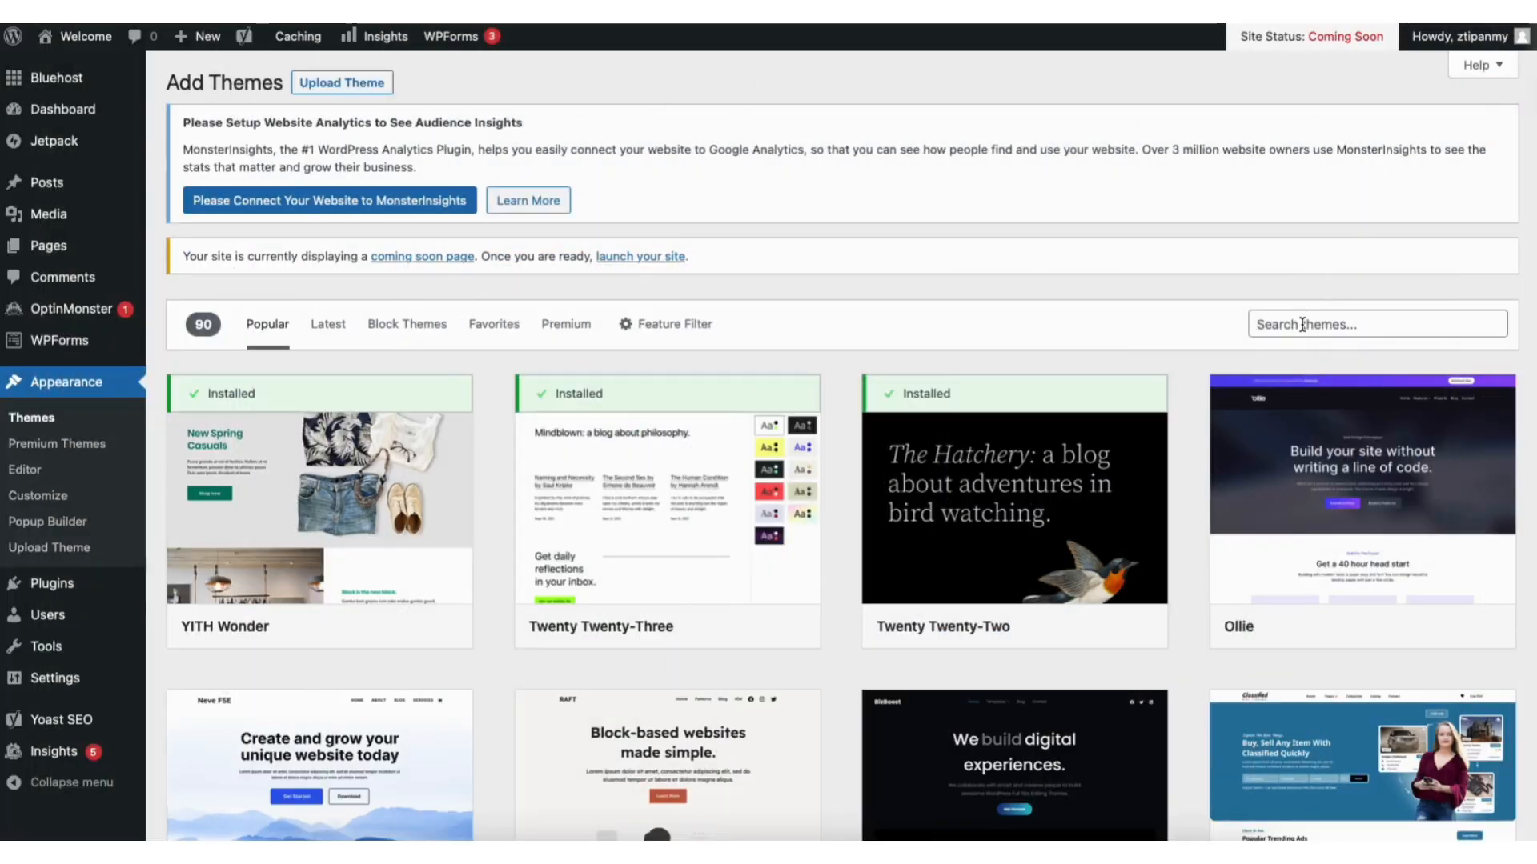
- Search the theme catalogue for "astra", then install and activate the Astra theme
left_click(1302, 324)
type("astra")
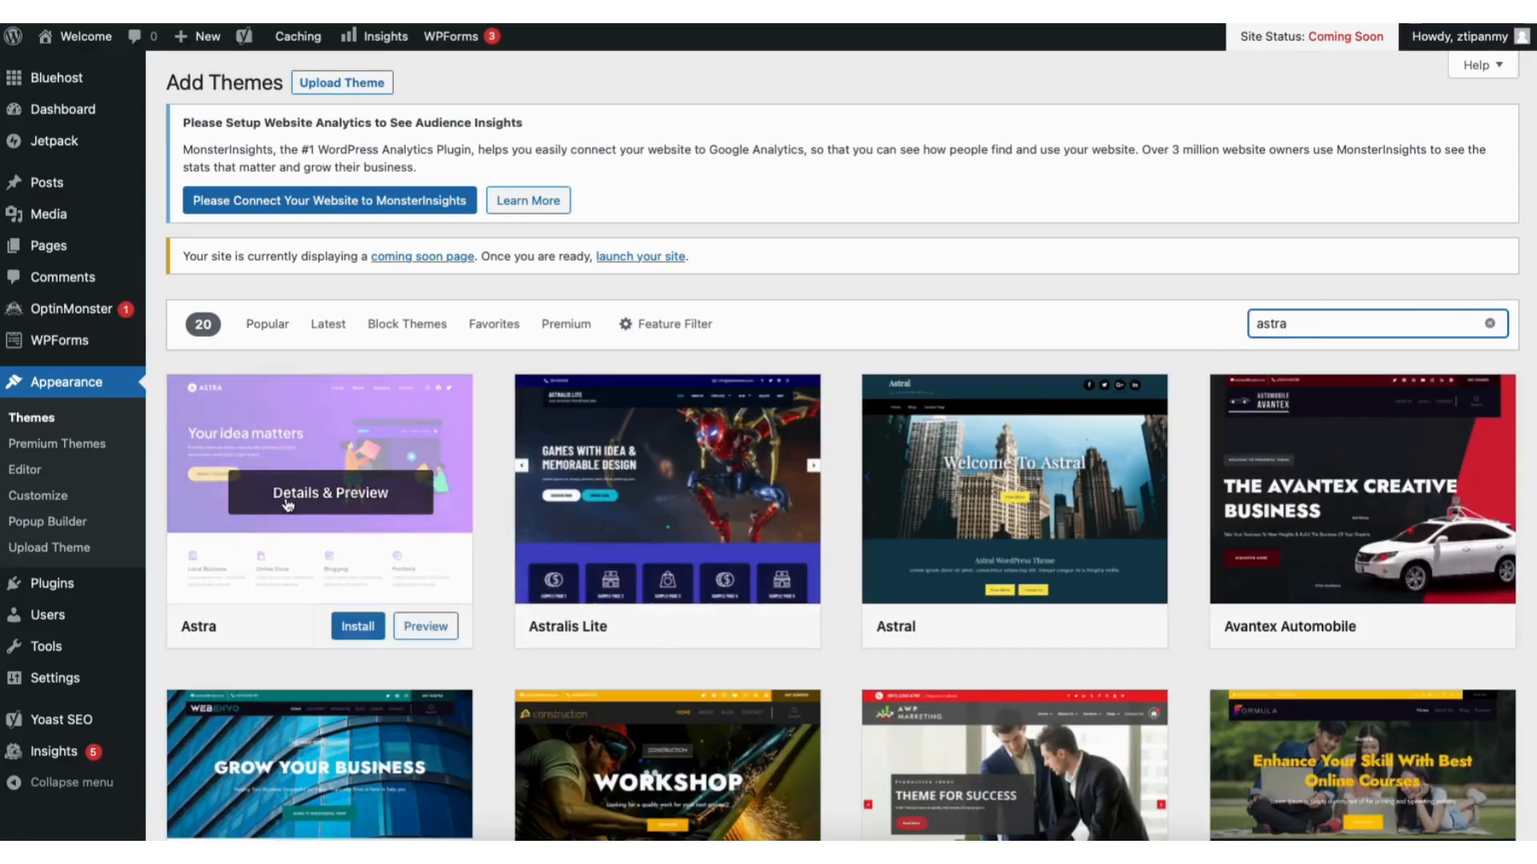
left_click(350, 628)
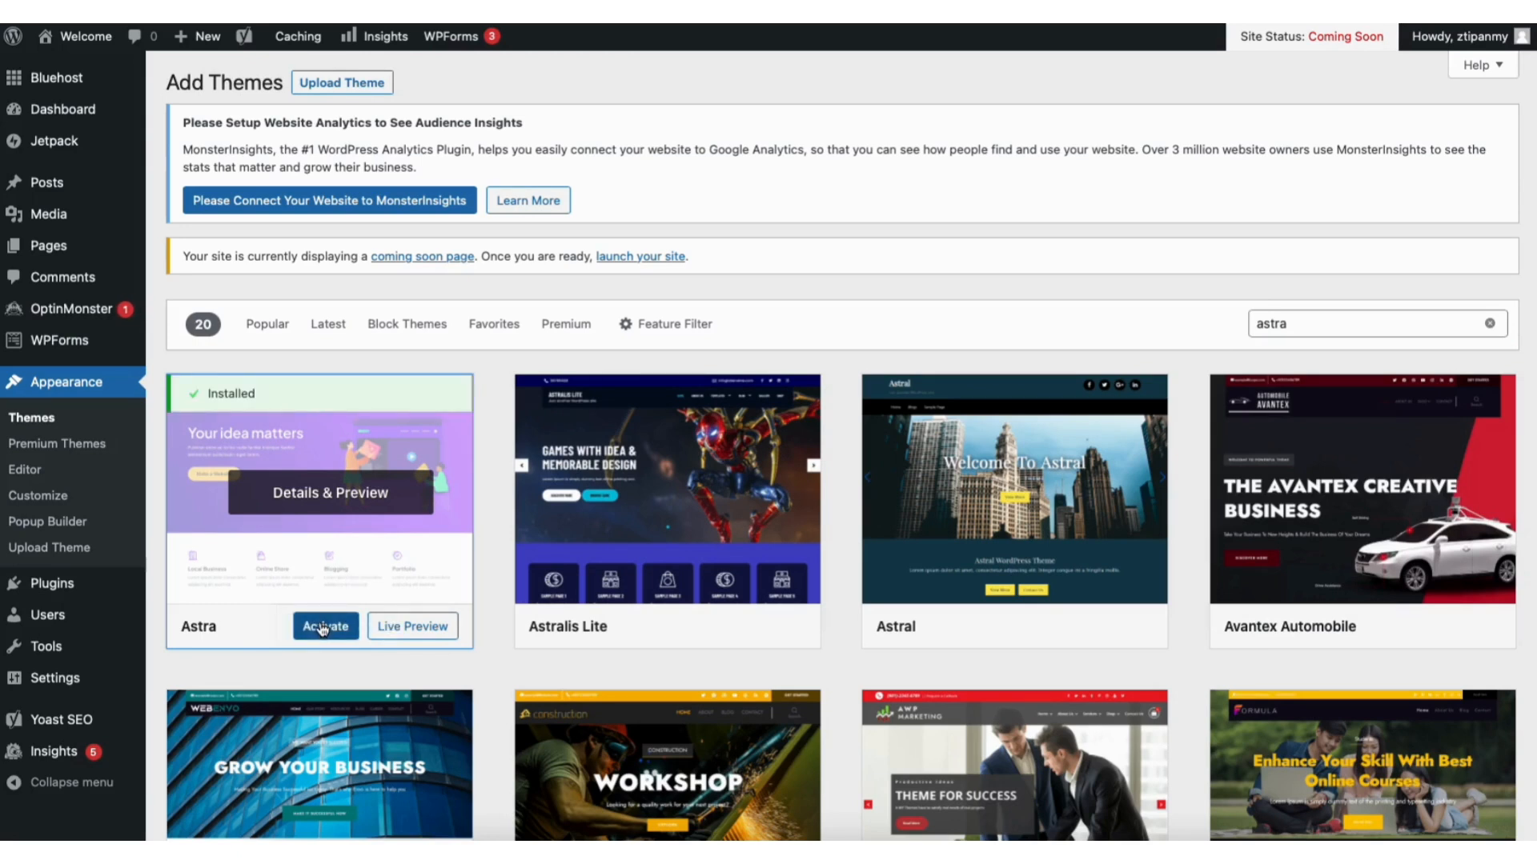
left_click(320, 622)
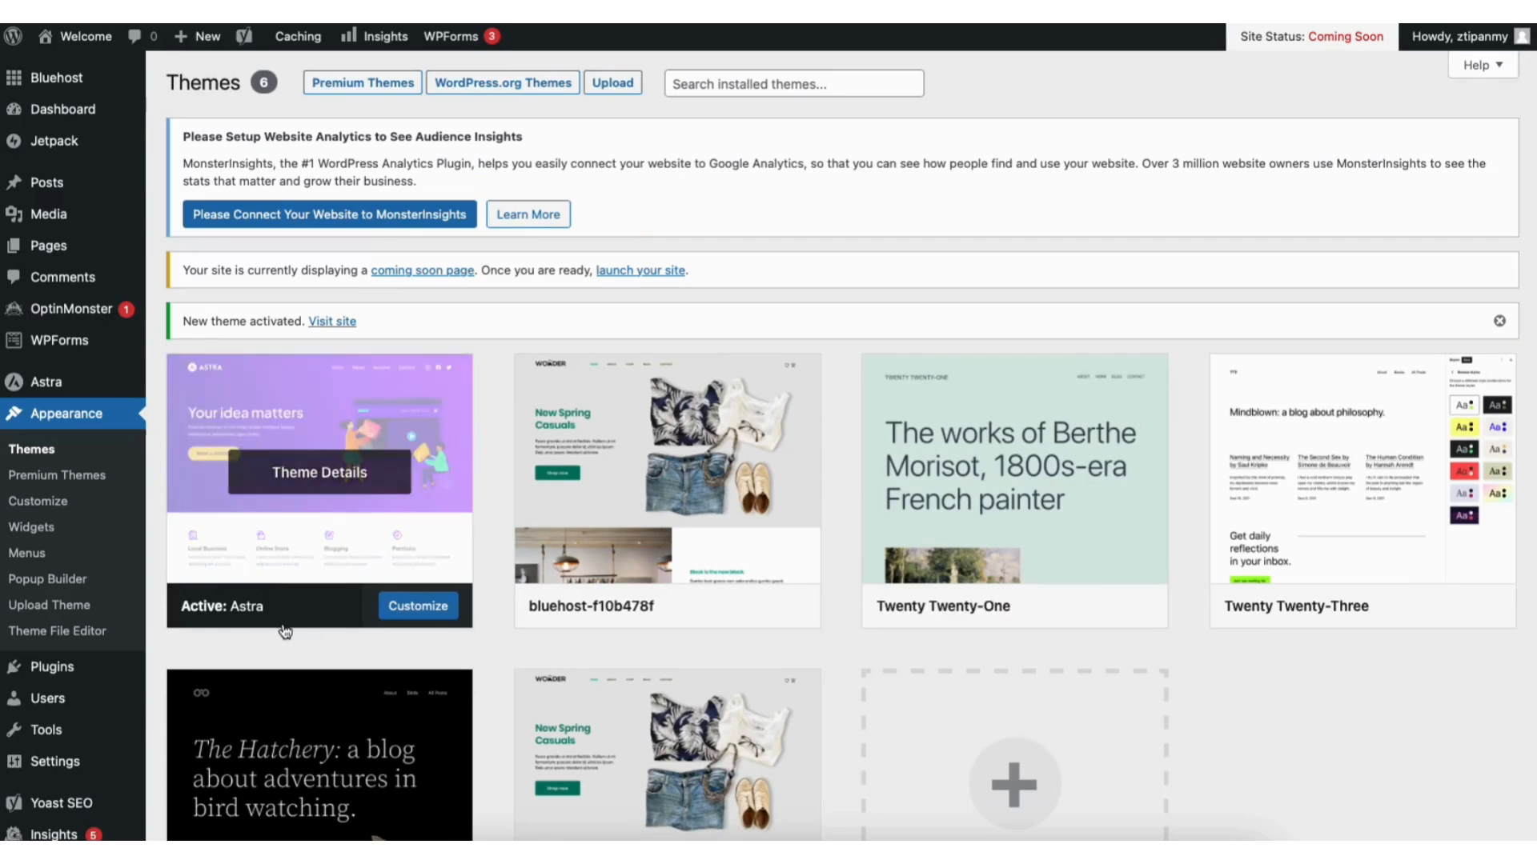
- Search the plugin catalogue for "starter templates", then install and activate the Starter Templates plugin by Brainstorm Force
mouse_move(55, 672)
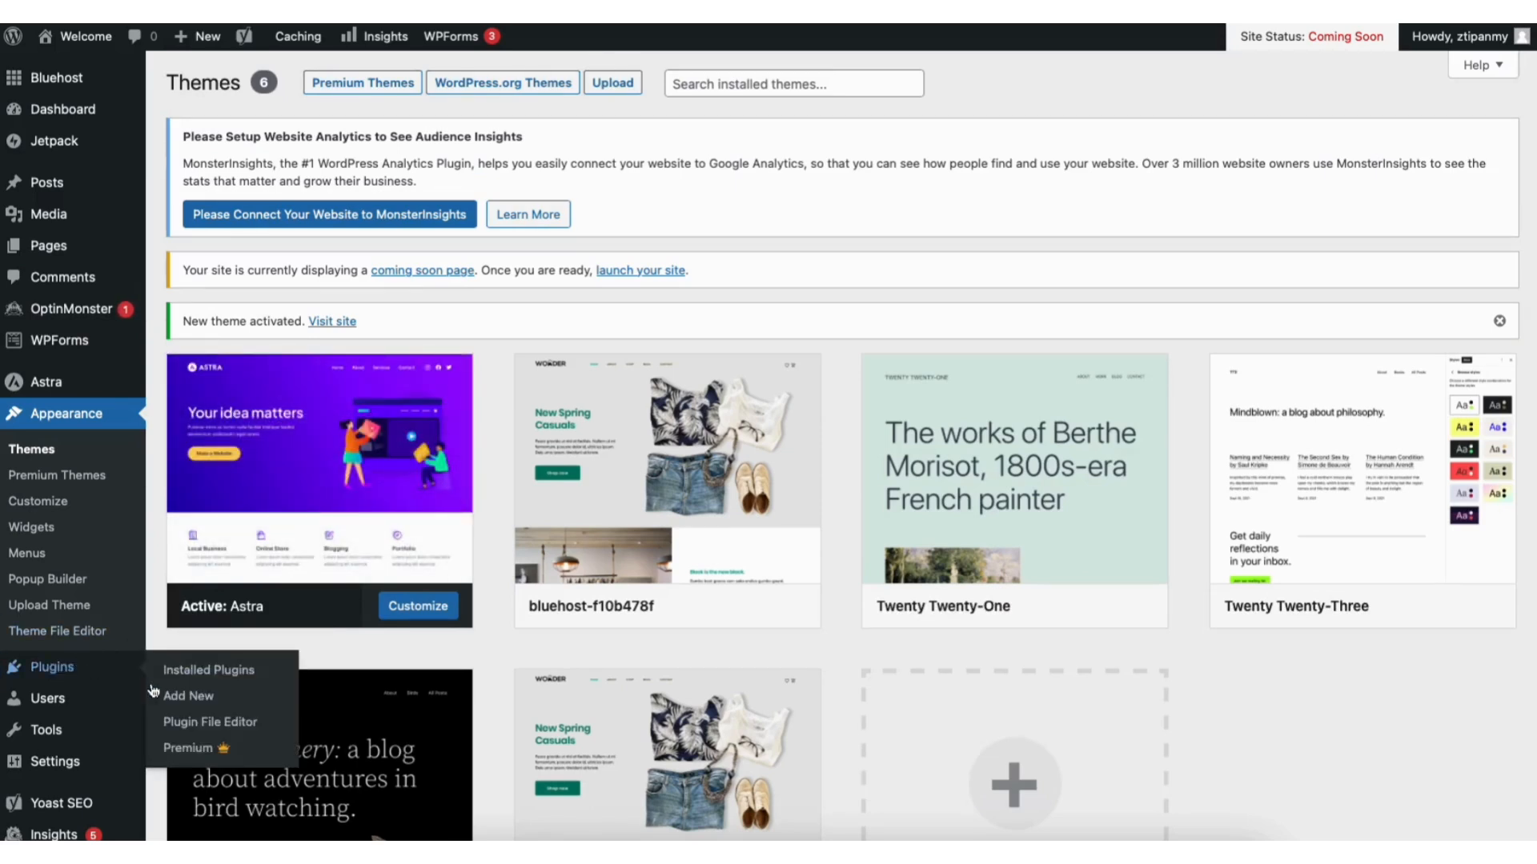
left_click(192, 693)
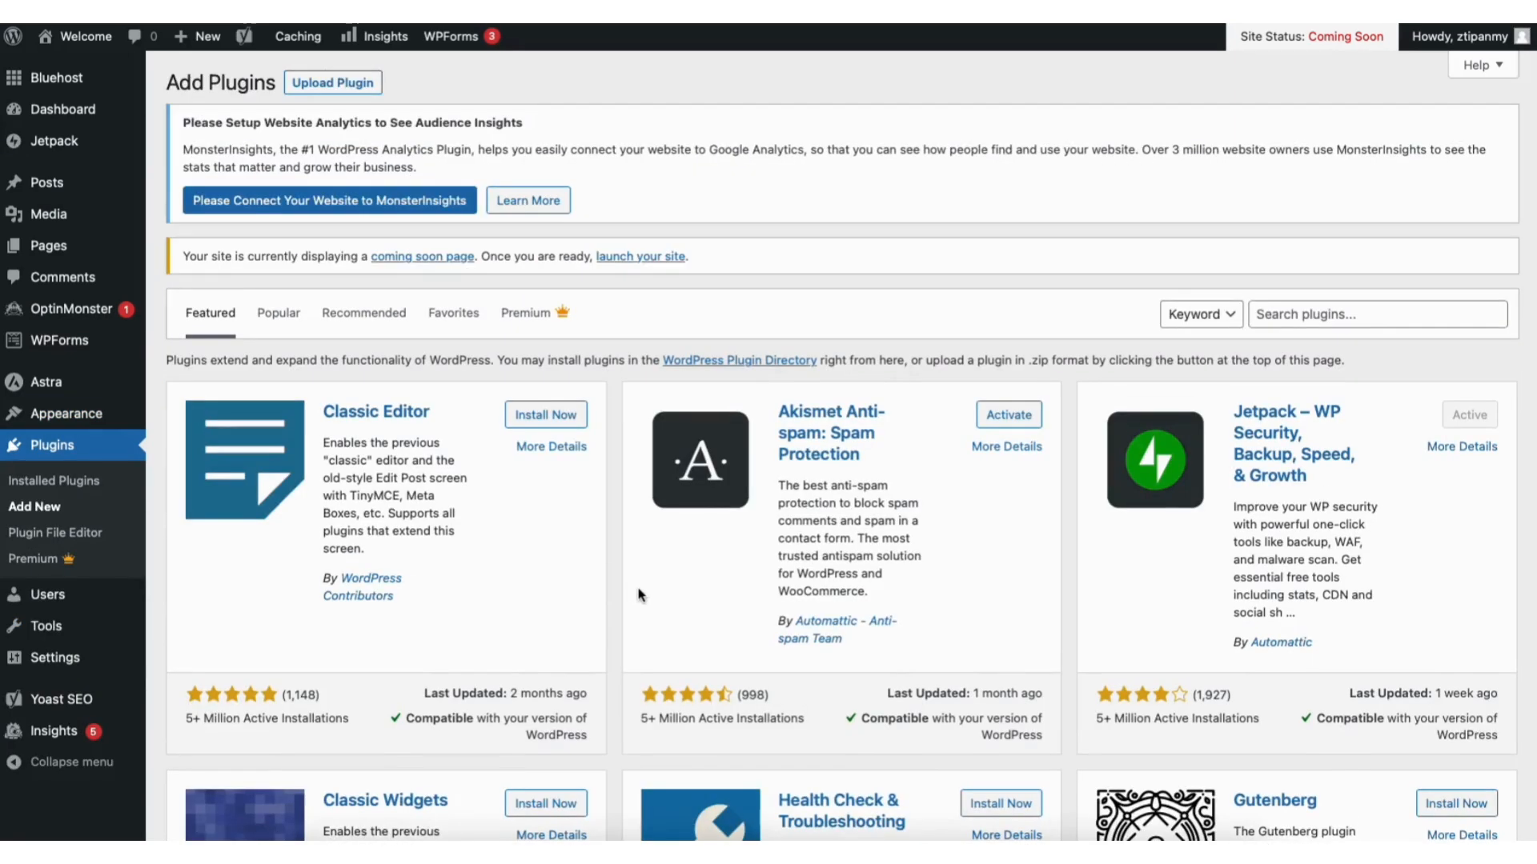
left_click(1326, 303)
type("starter te")
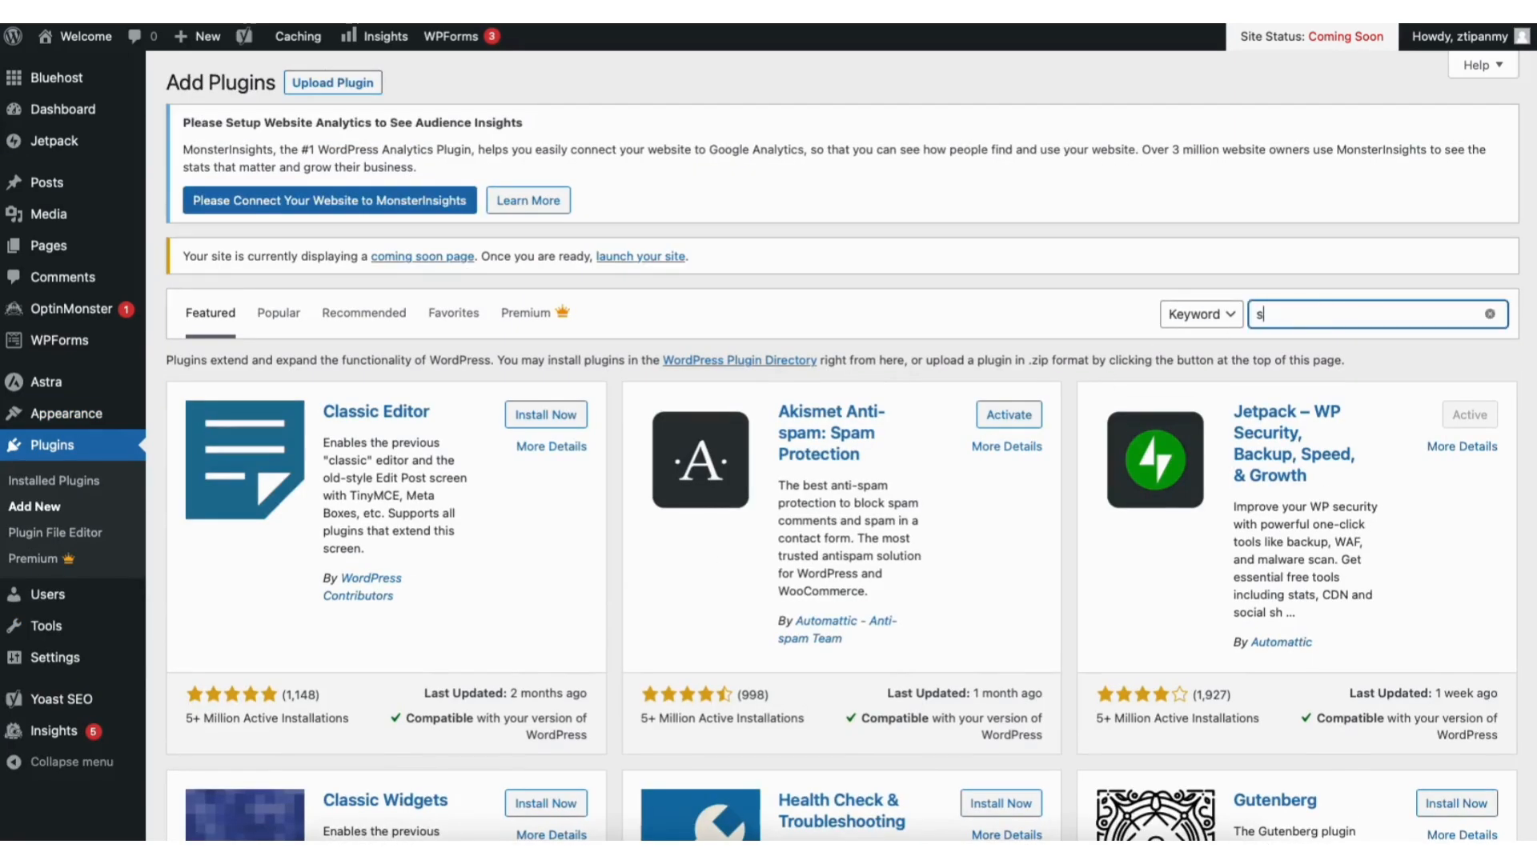
type("mplates")
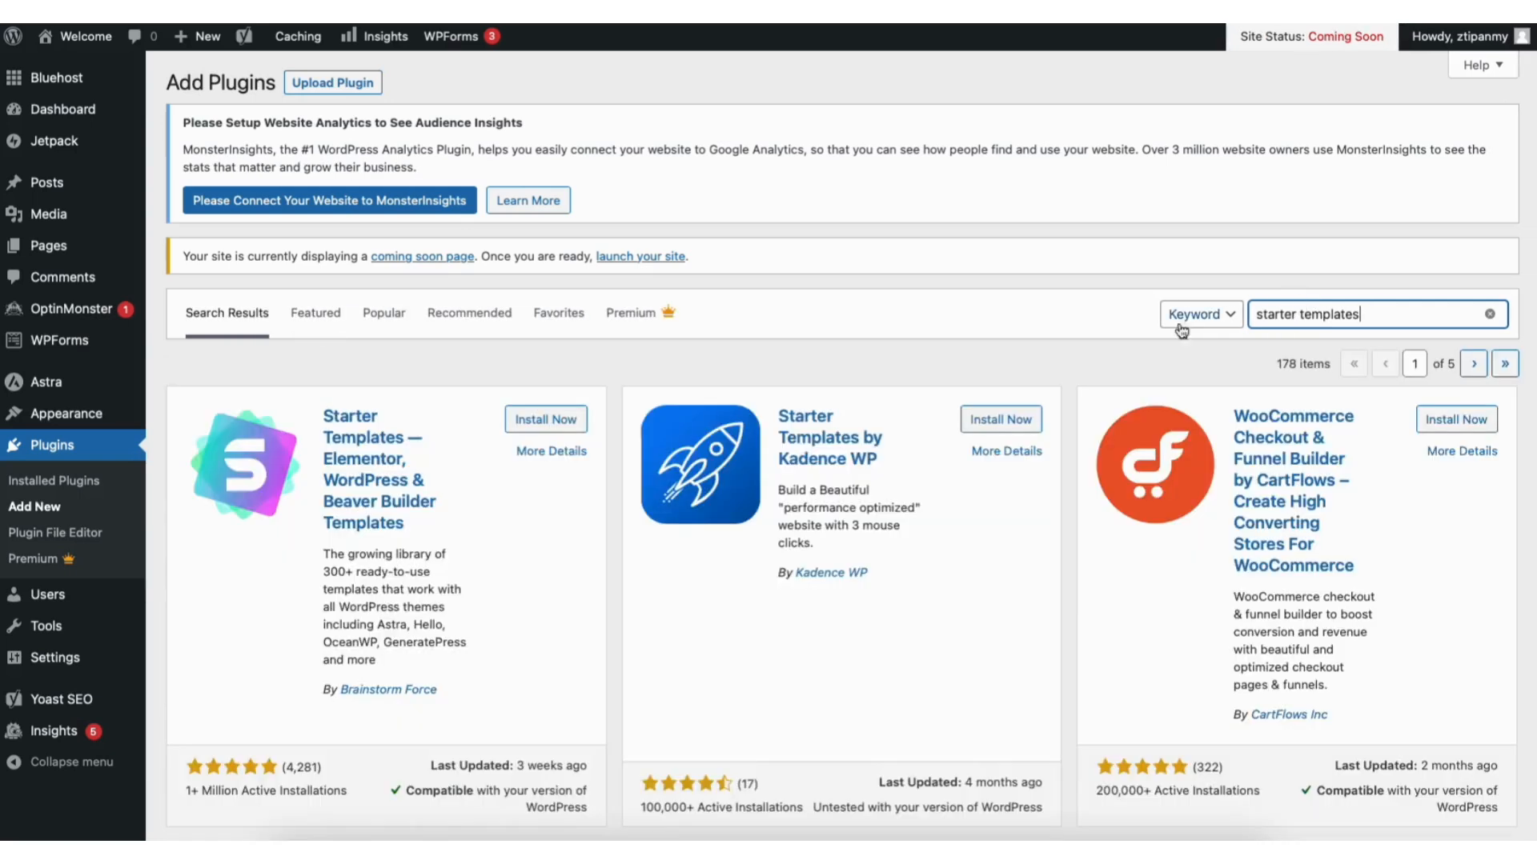
left_click(536, 427)
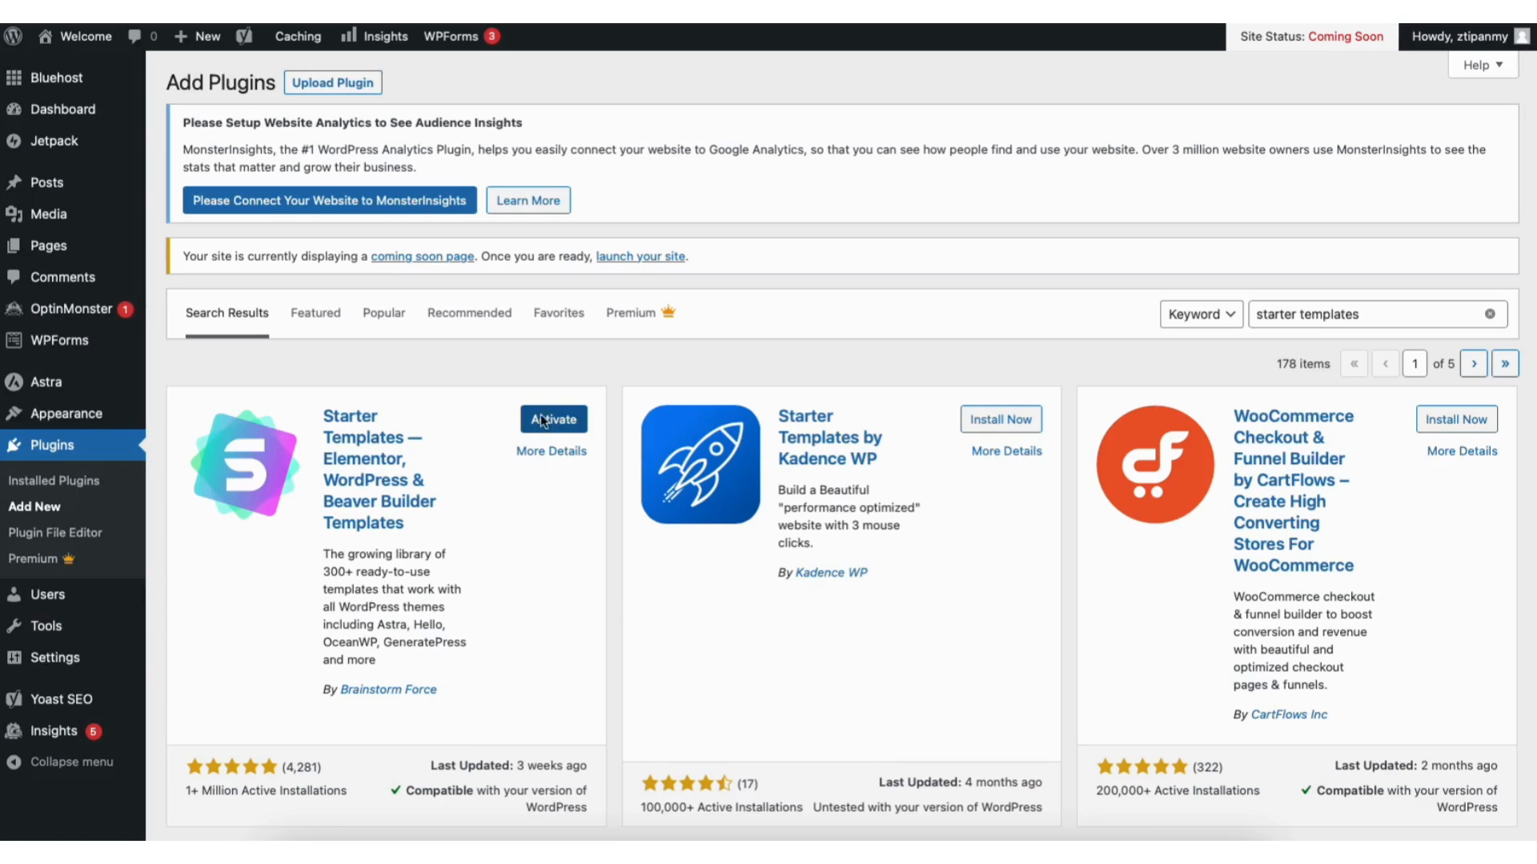
left_click(540, 415)
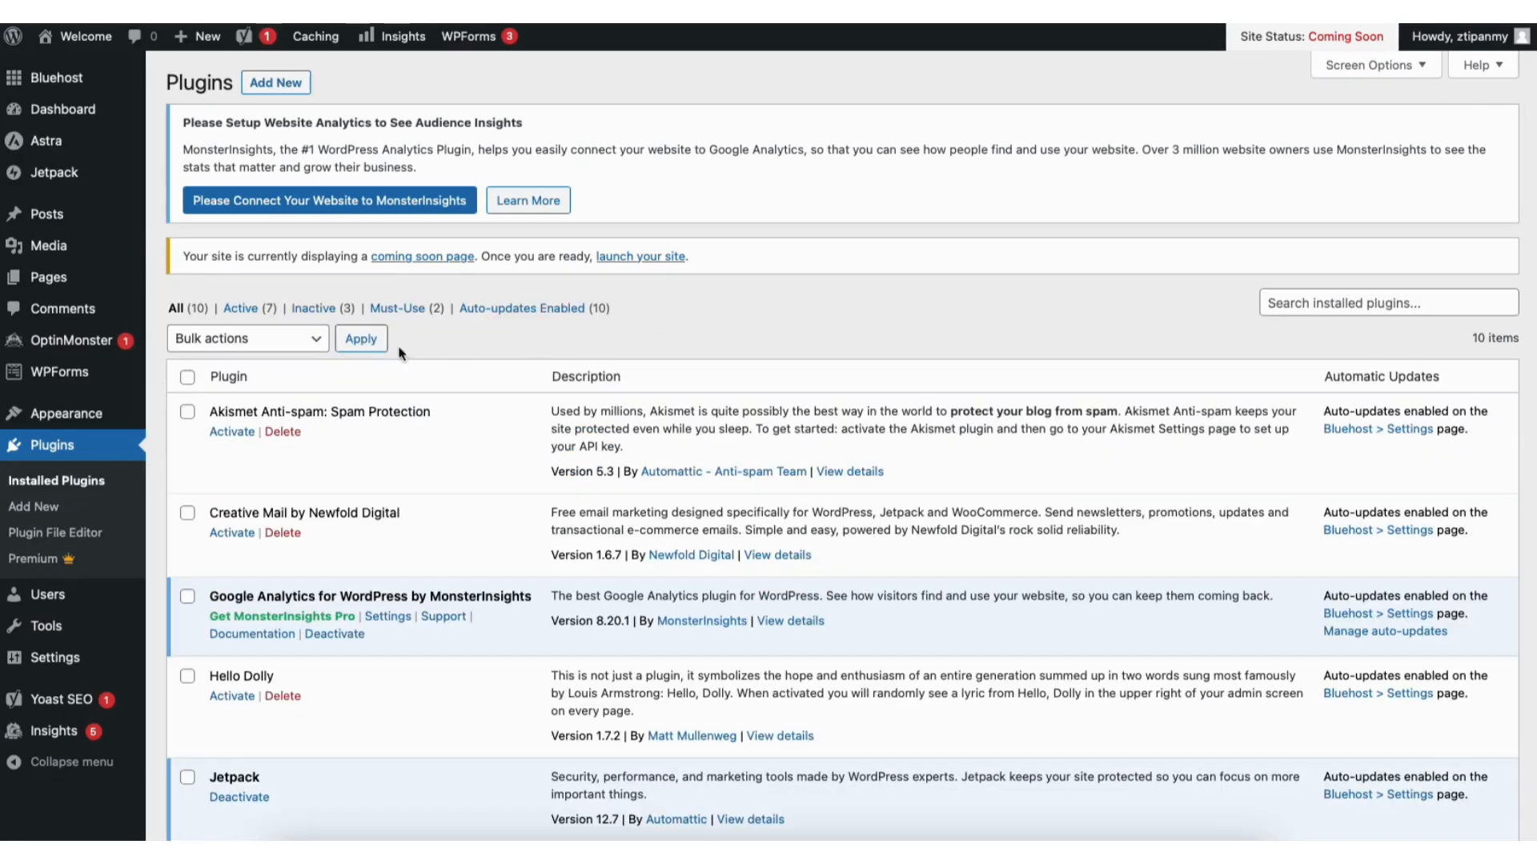
- Open the Starter Templates library and choose Elementor as its page builder
mouse_move(80, 415)
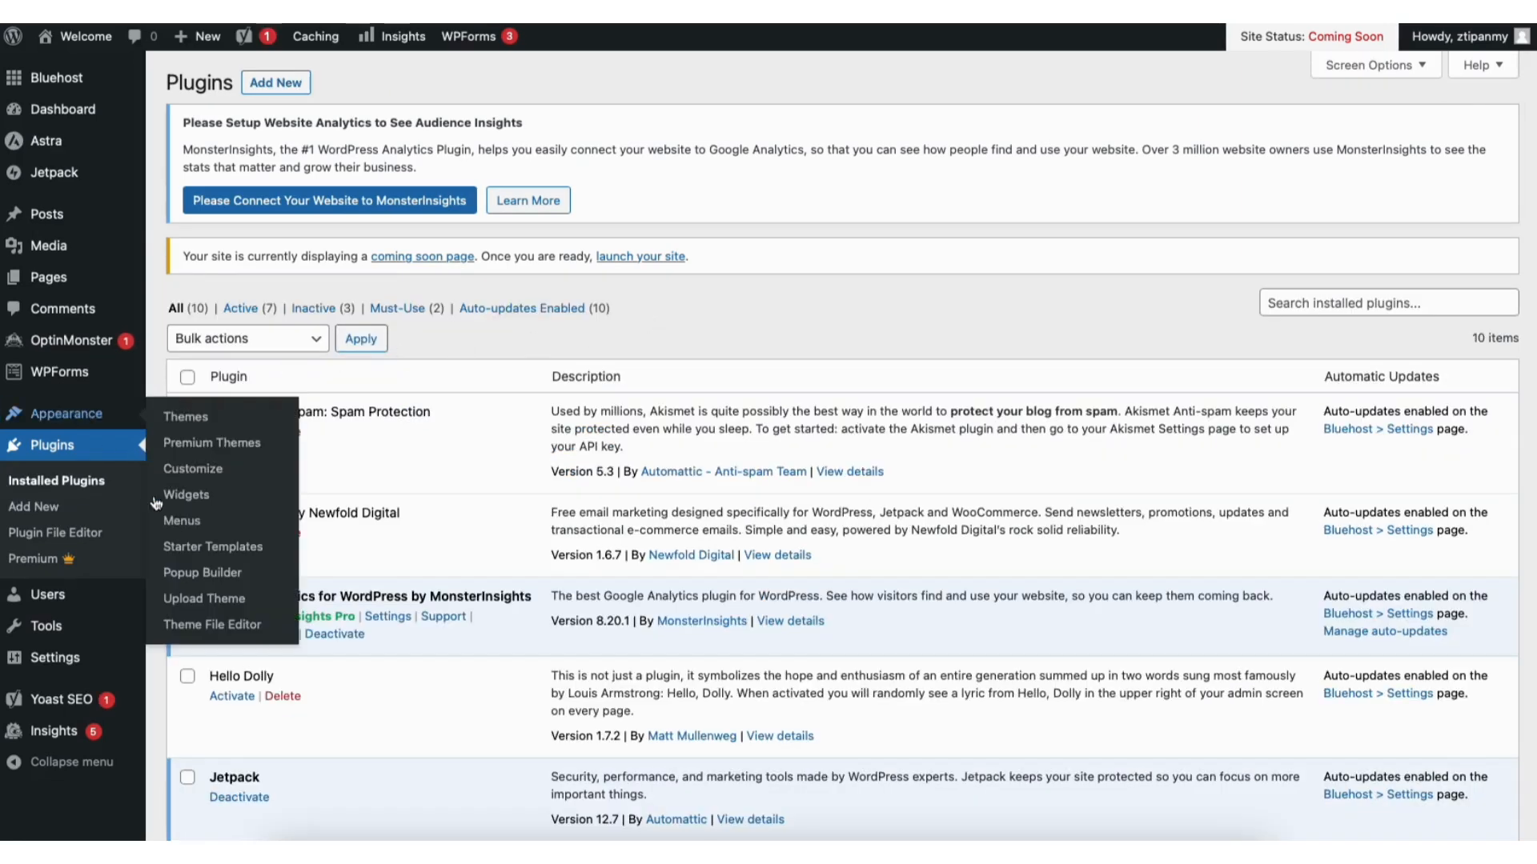
left_click(198, 549)
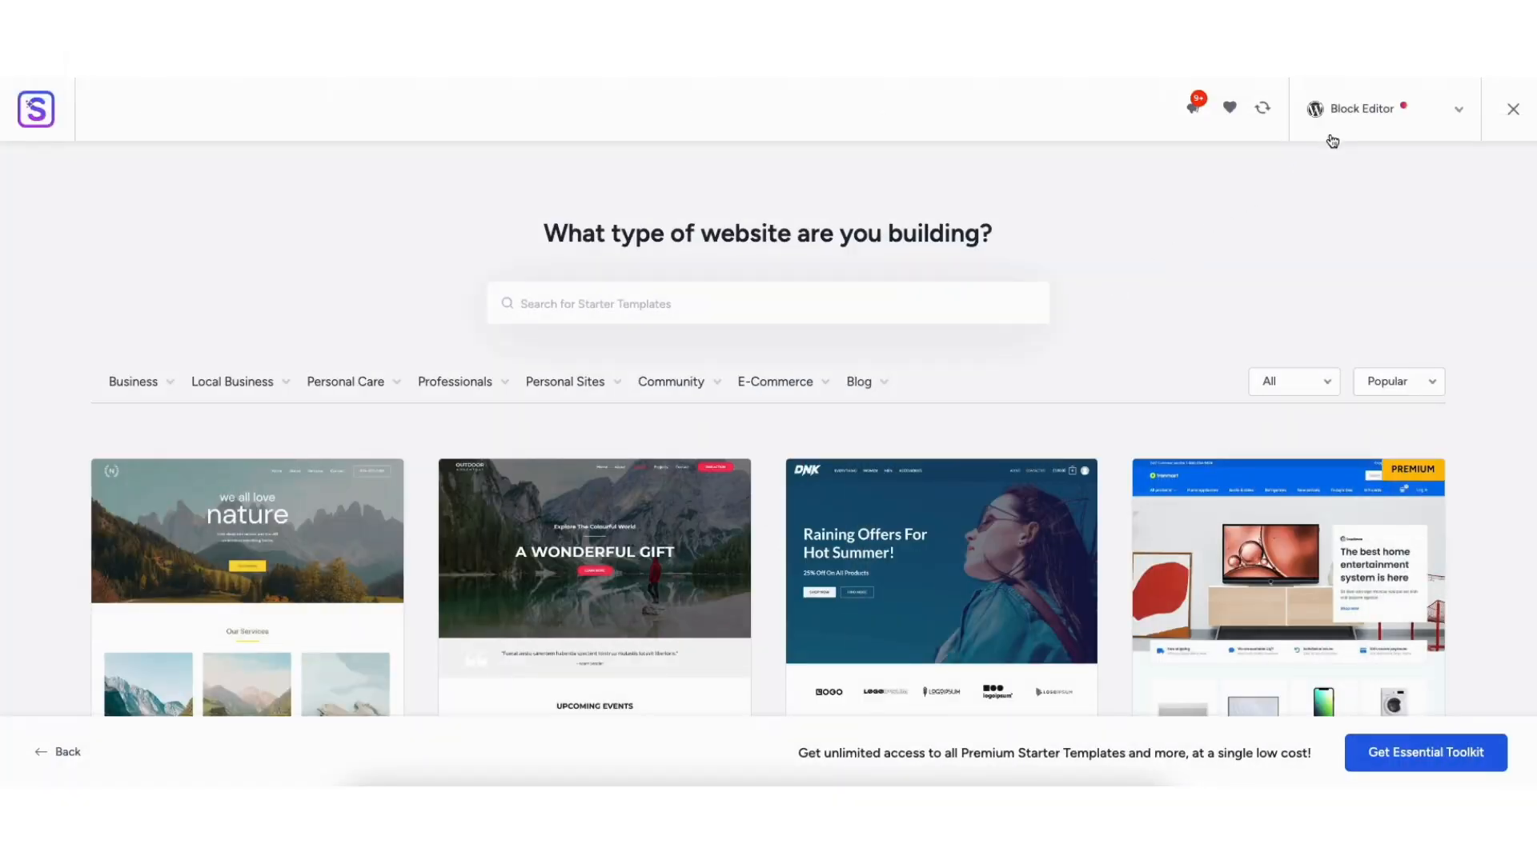
left_click(1356, 115)
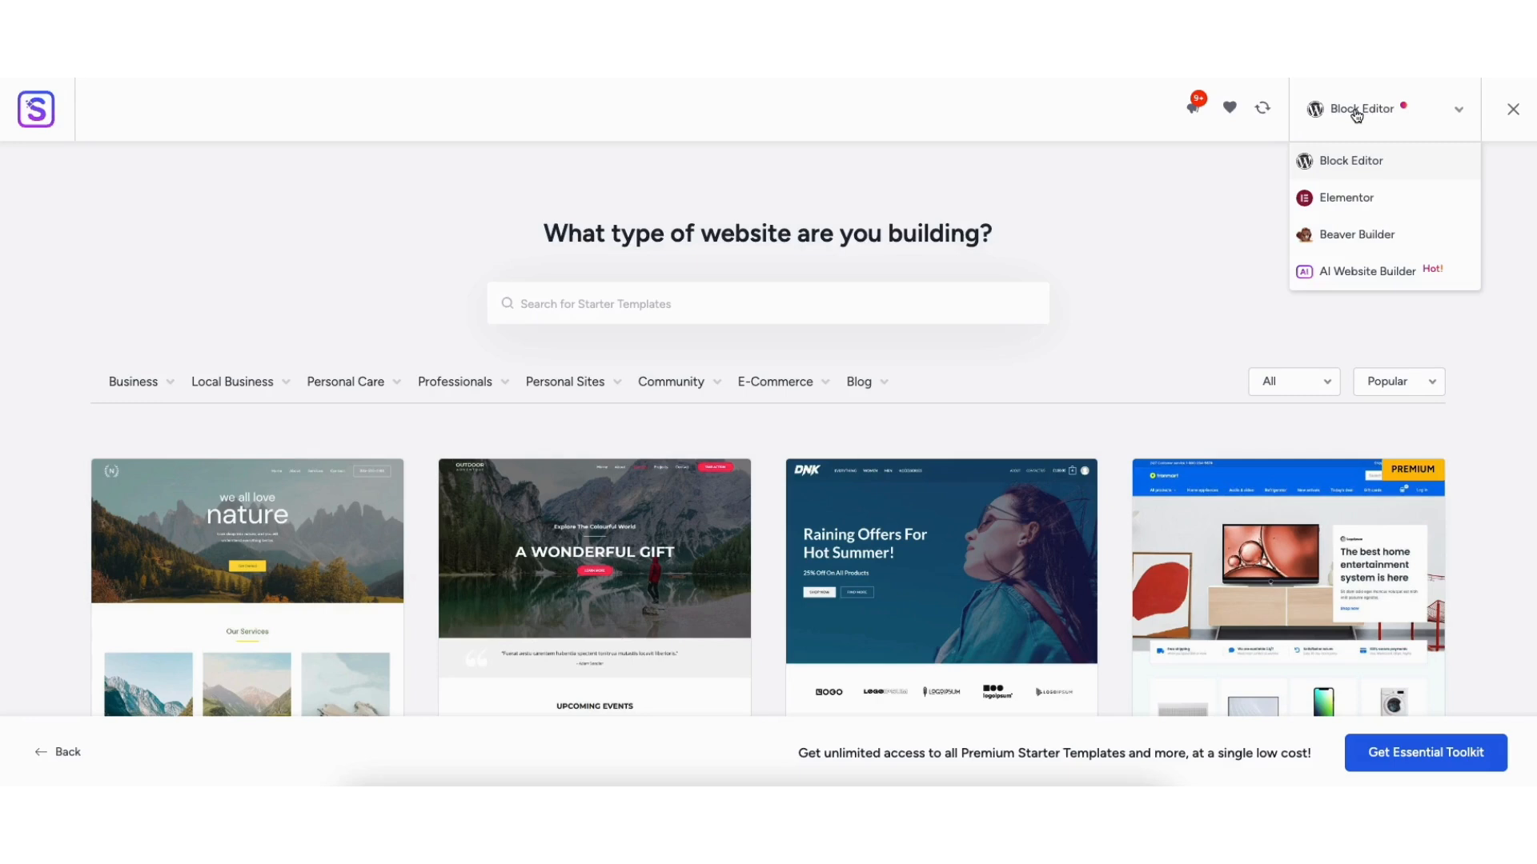
left_click(1338, 197)
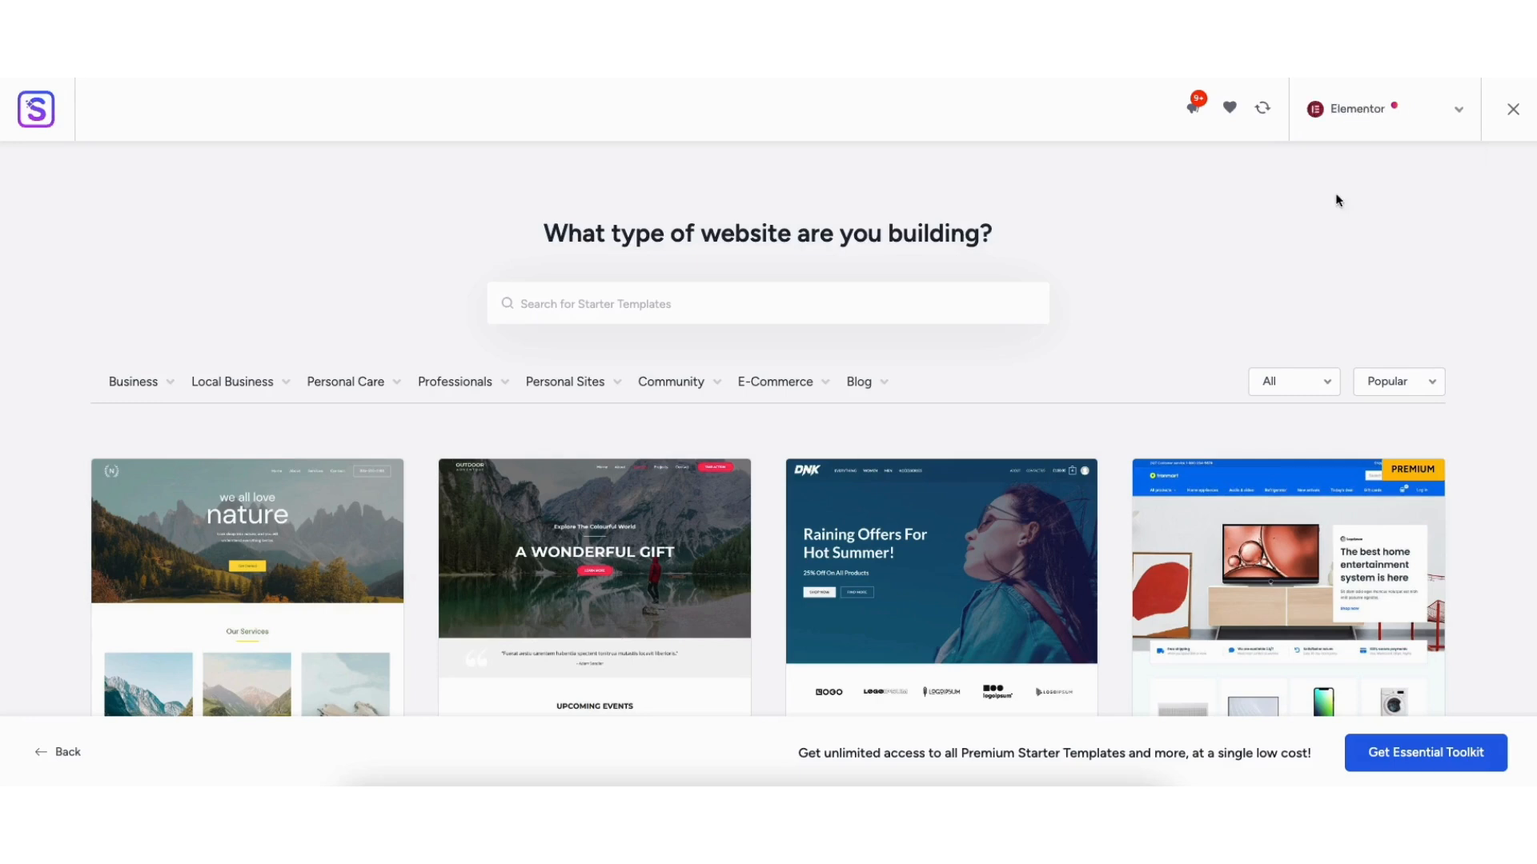
- Browse the Elementor templates and their categories, and preview the Love Nature template before returning to the library
scroll(768, 448, "down", 6)
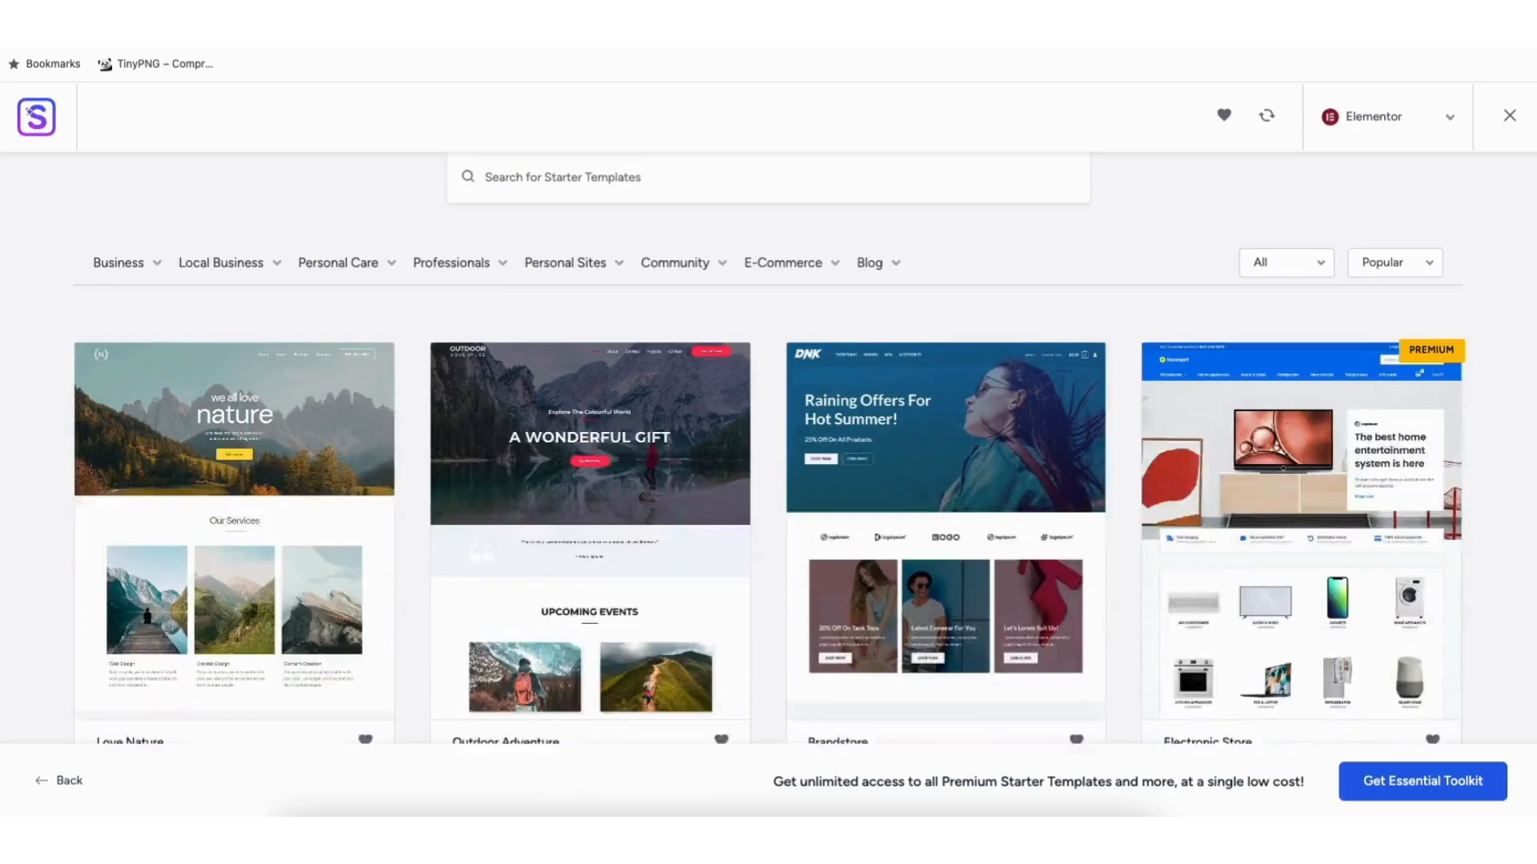
scroll(768, 448, "down", 10)
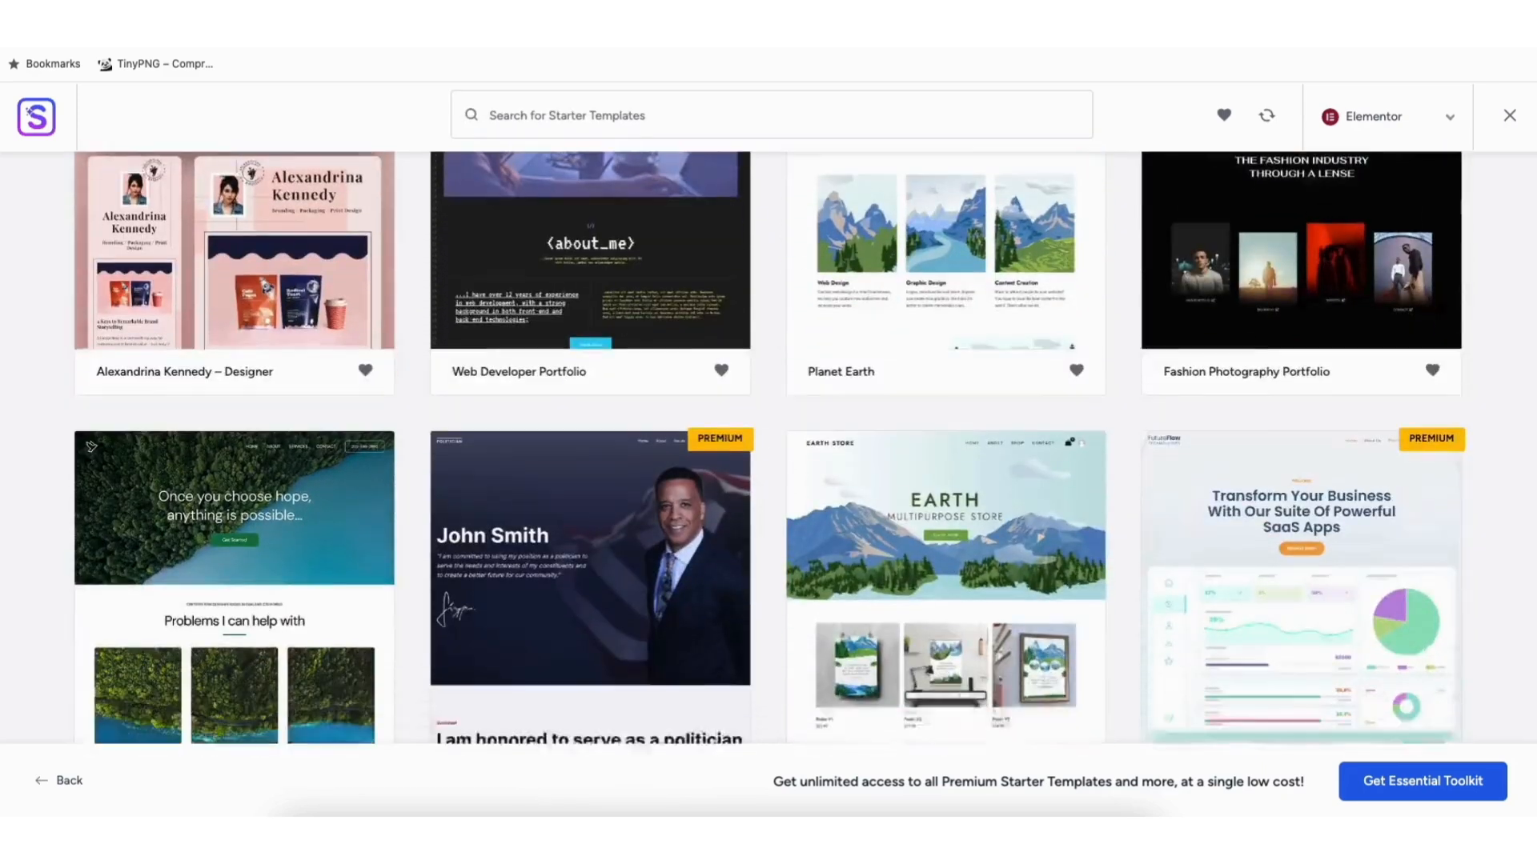
scroll(768, 448, "down", 5)
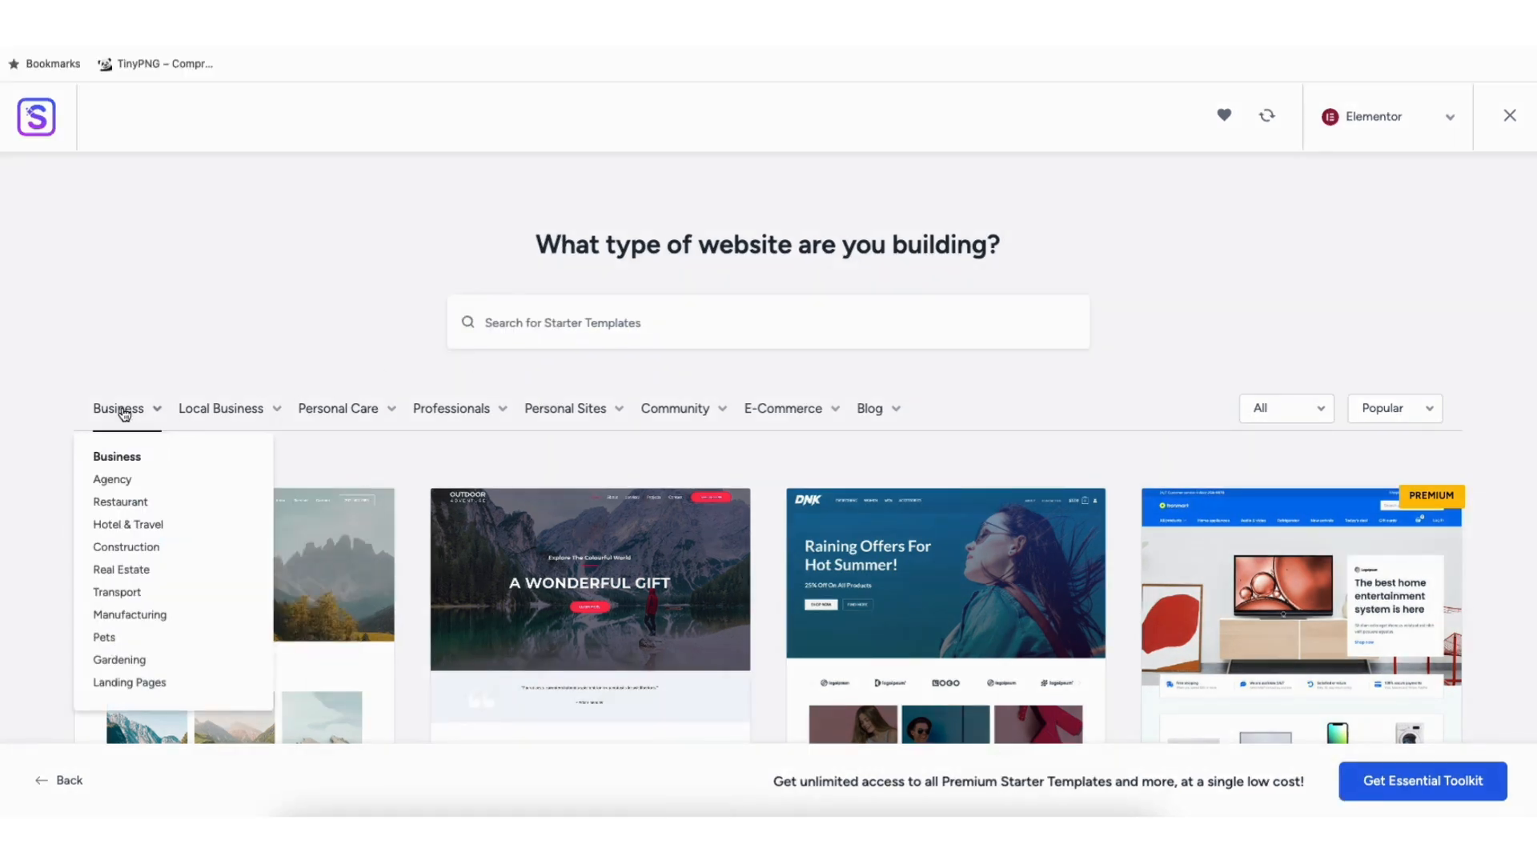
mouse_move(207, 415)
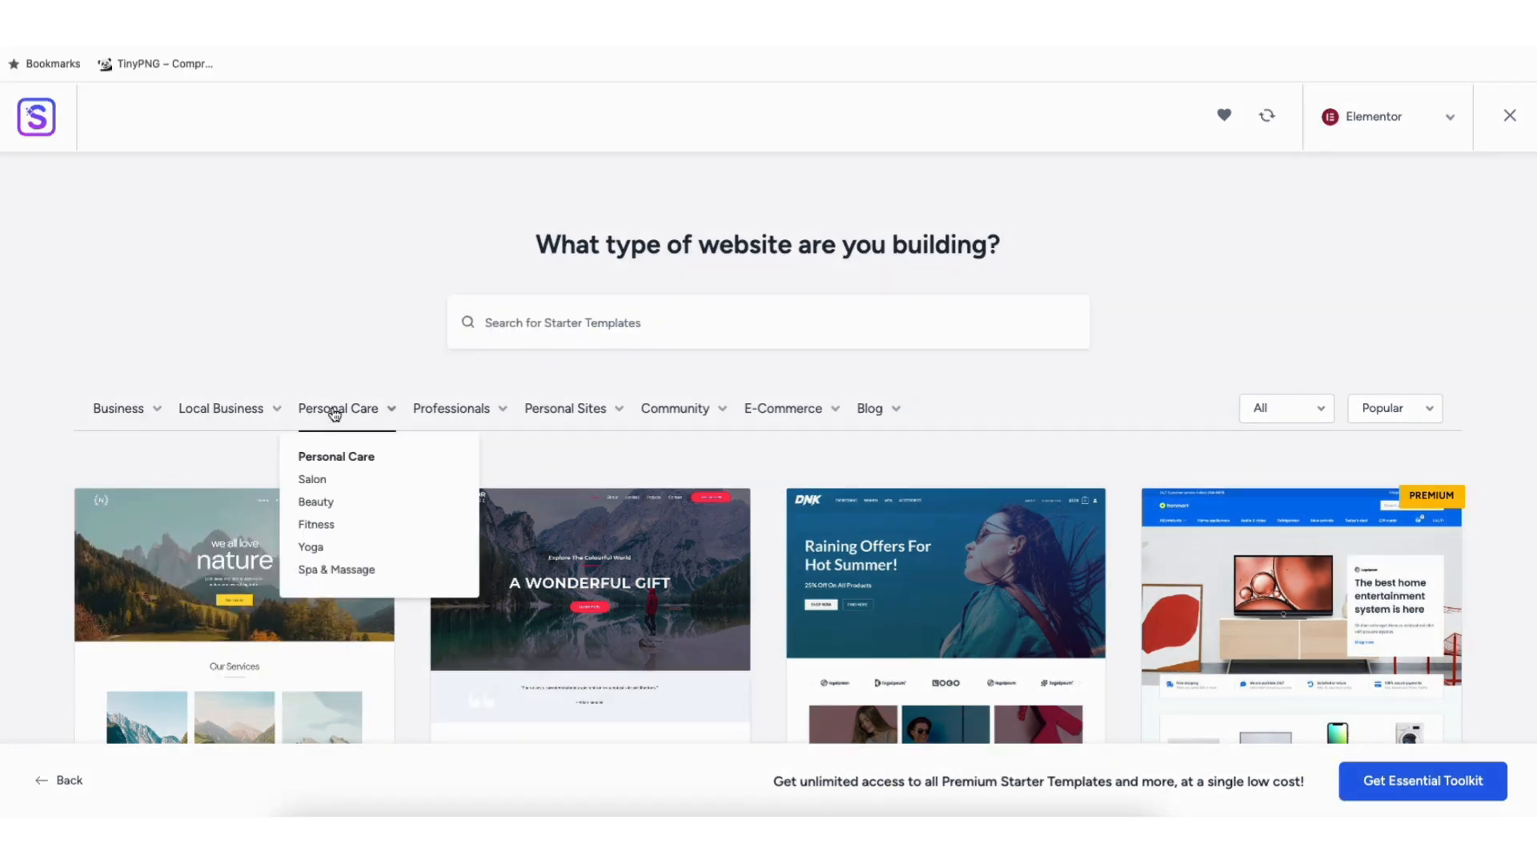
mouse_move(428, 418)
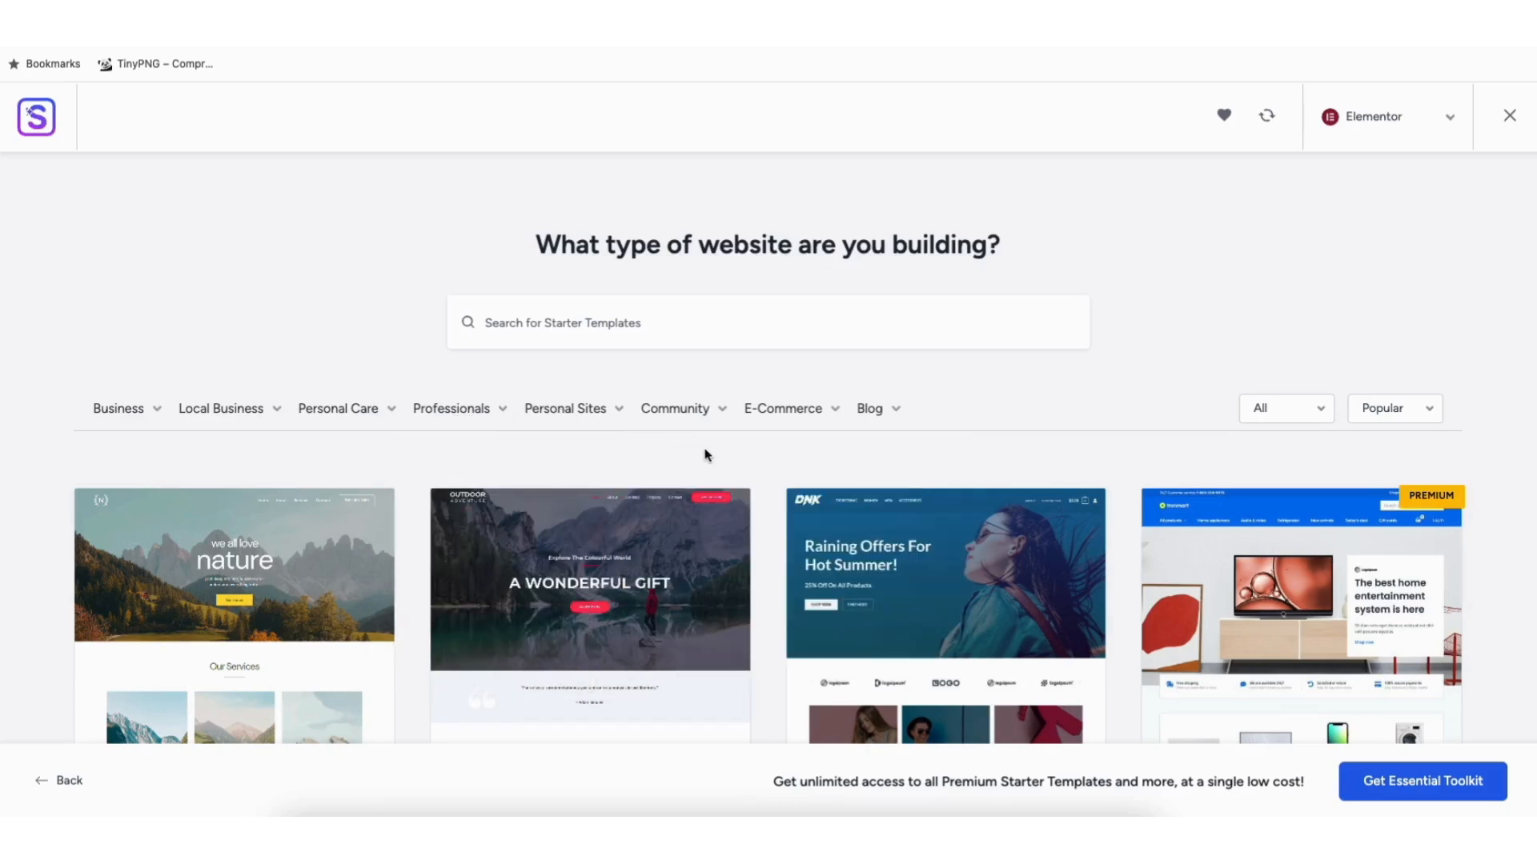
left_click(224, 586)
scroll(920, 368, "down", 2)
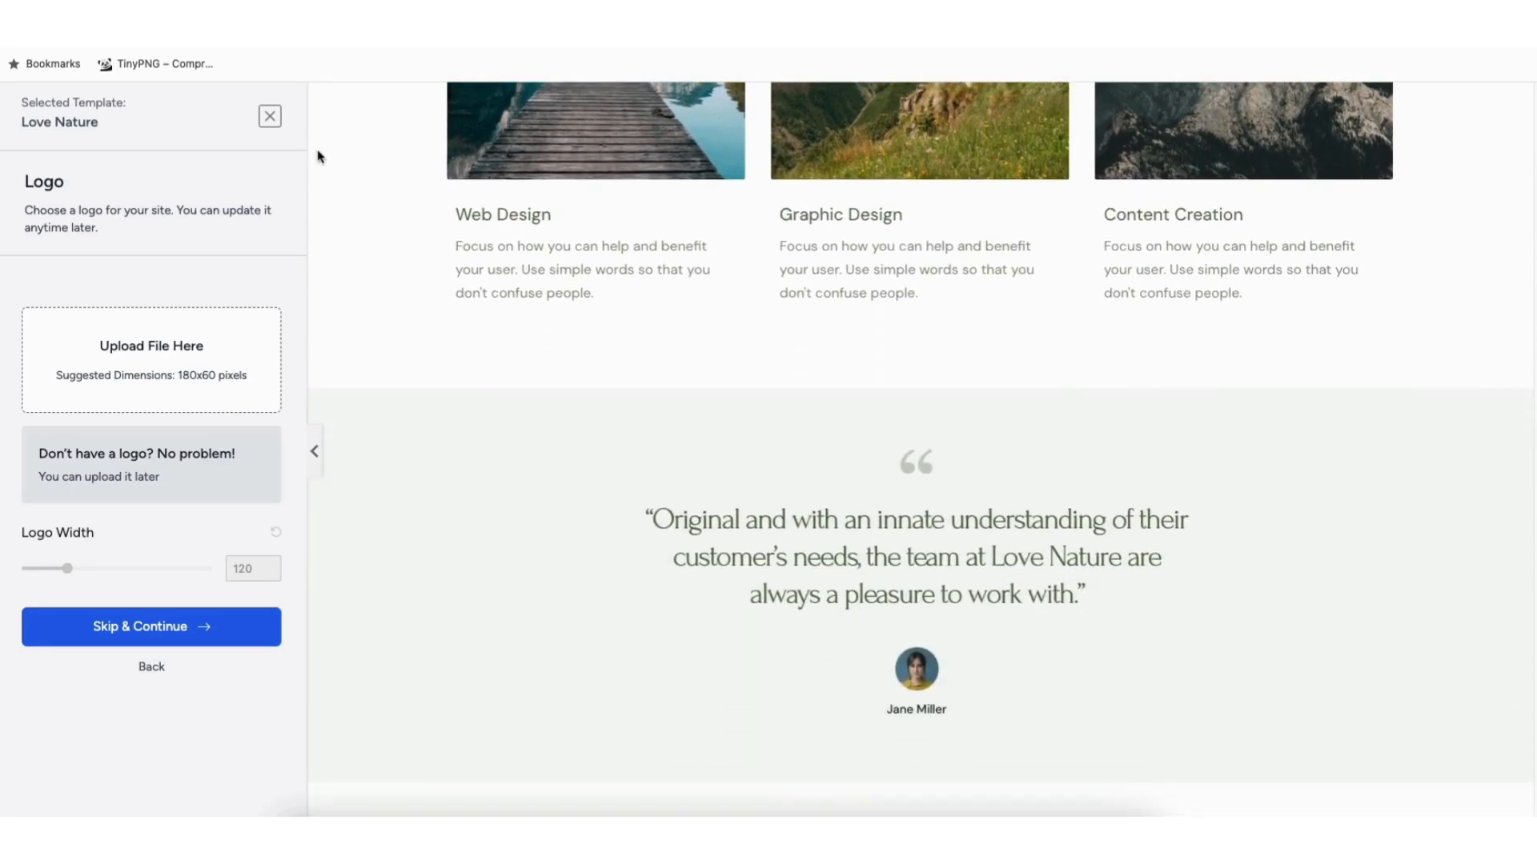
left_click(269, 117)
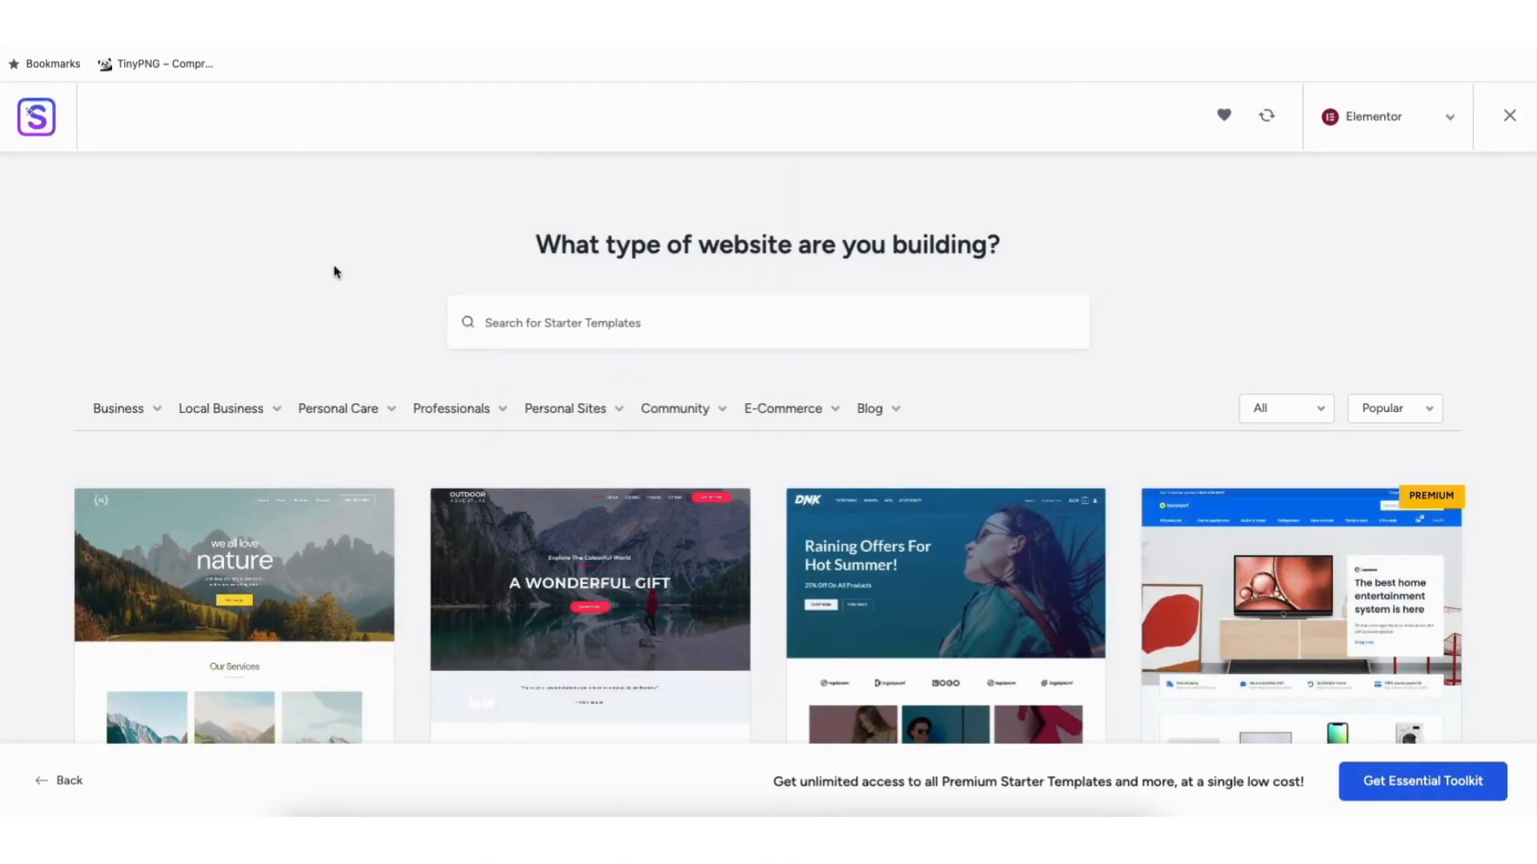
- Look through the full range of free and premium designs in the starter template library
scroll(768, 449, "down", 7)
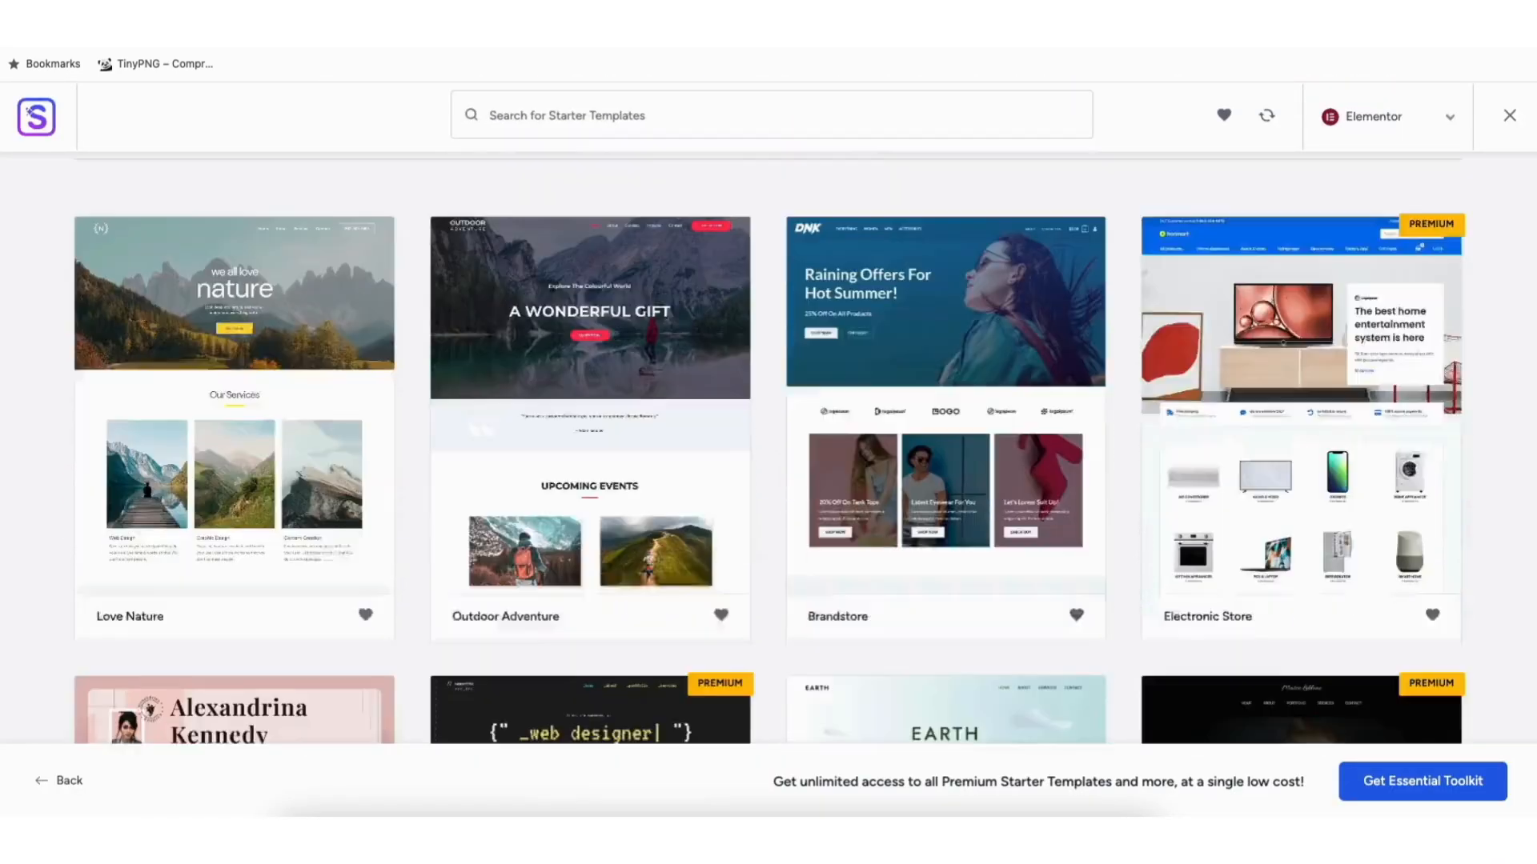
scroll(768, 448, "down", 10)
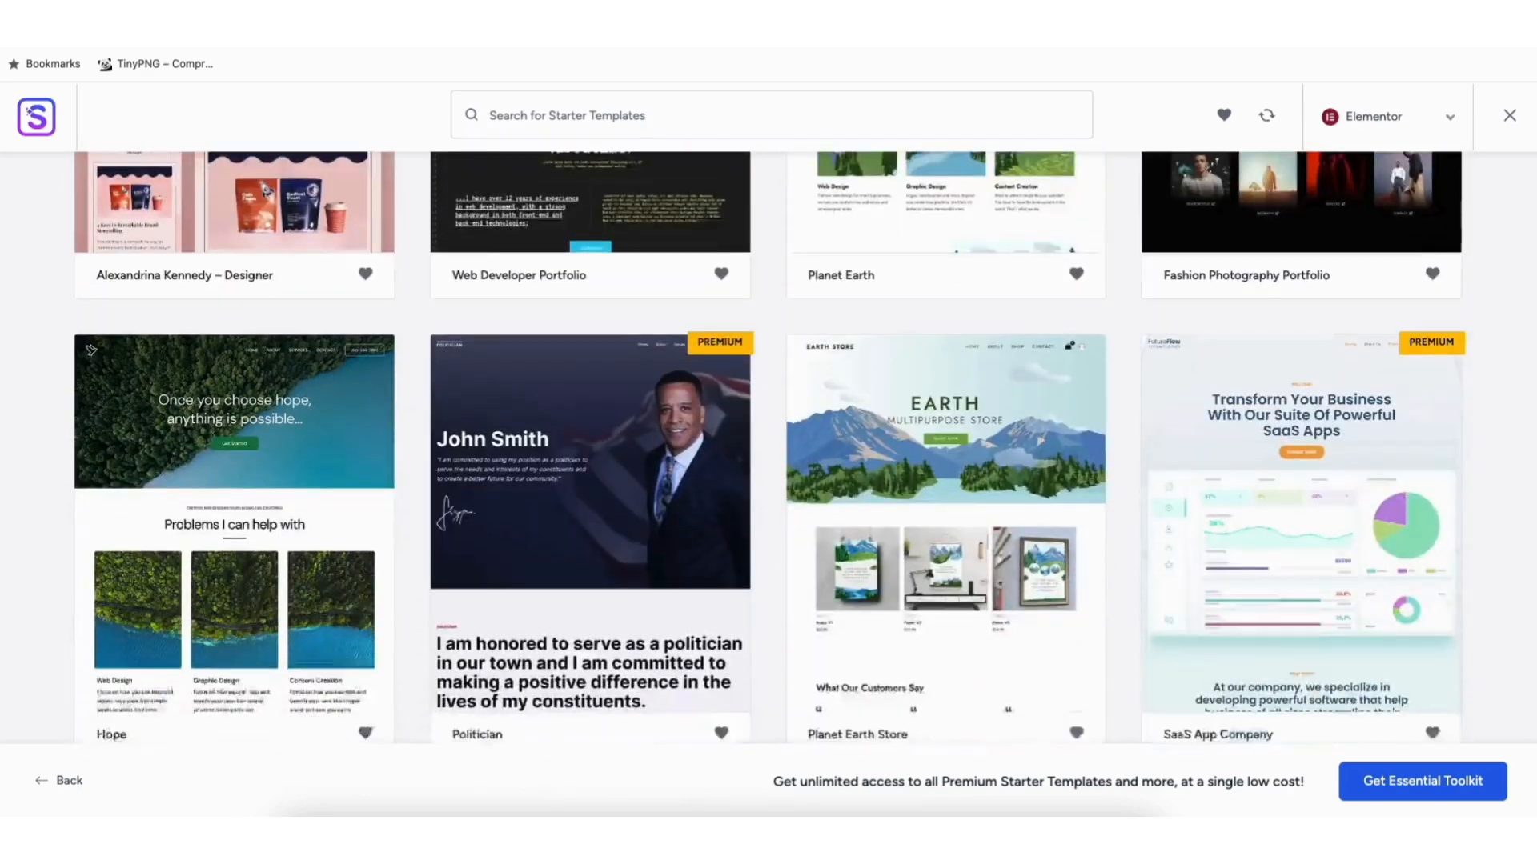
scroll(622, 453, "down", 9)
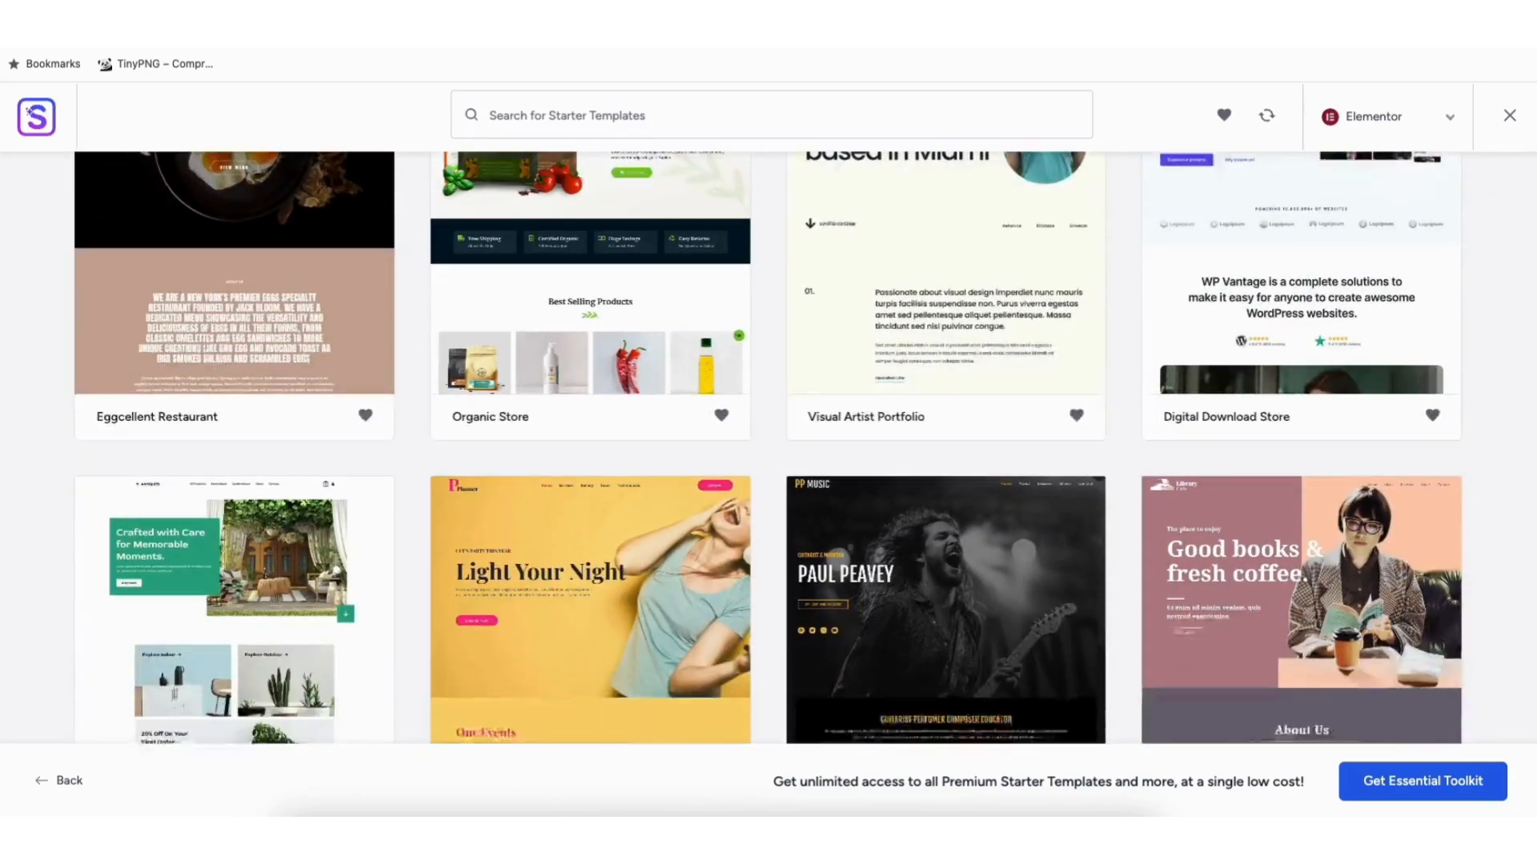
scroll(622, 453, "down", 10)
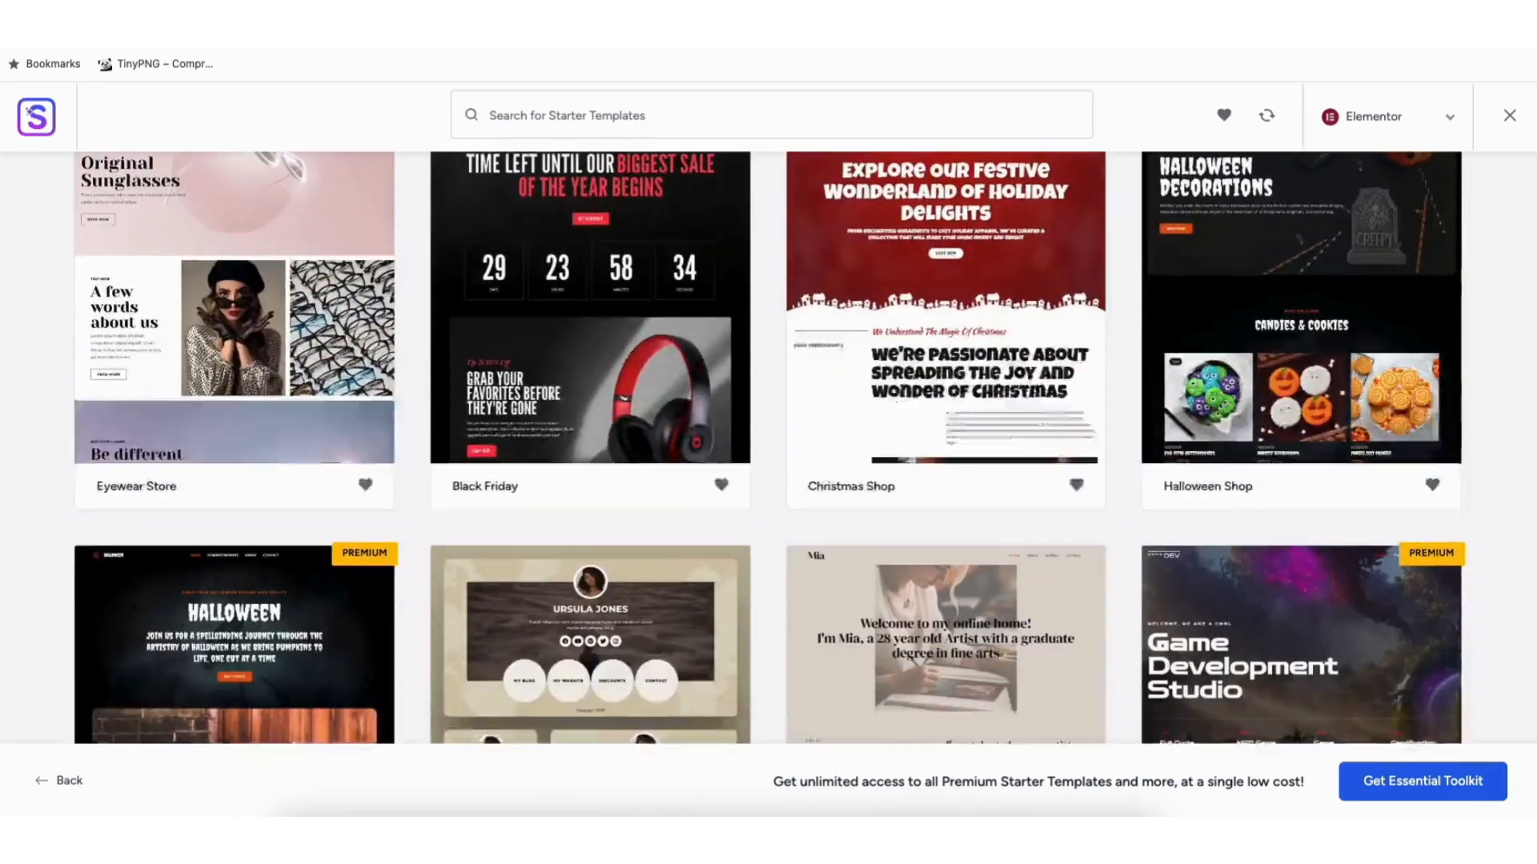
scroll(622, 453, "down", 10)
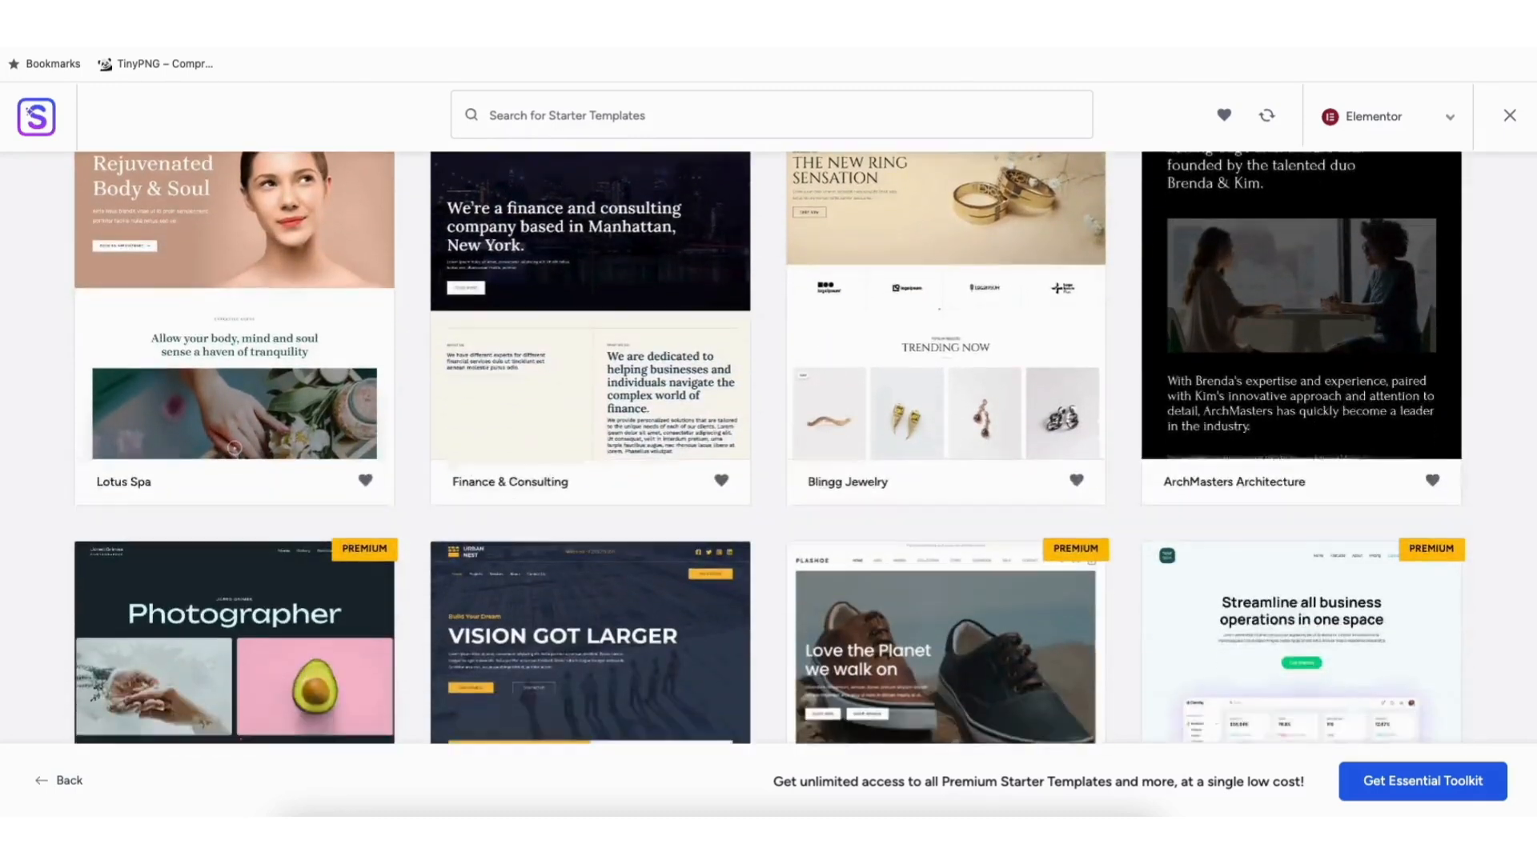
scroll(622, 453, "down", 7)
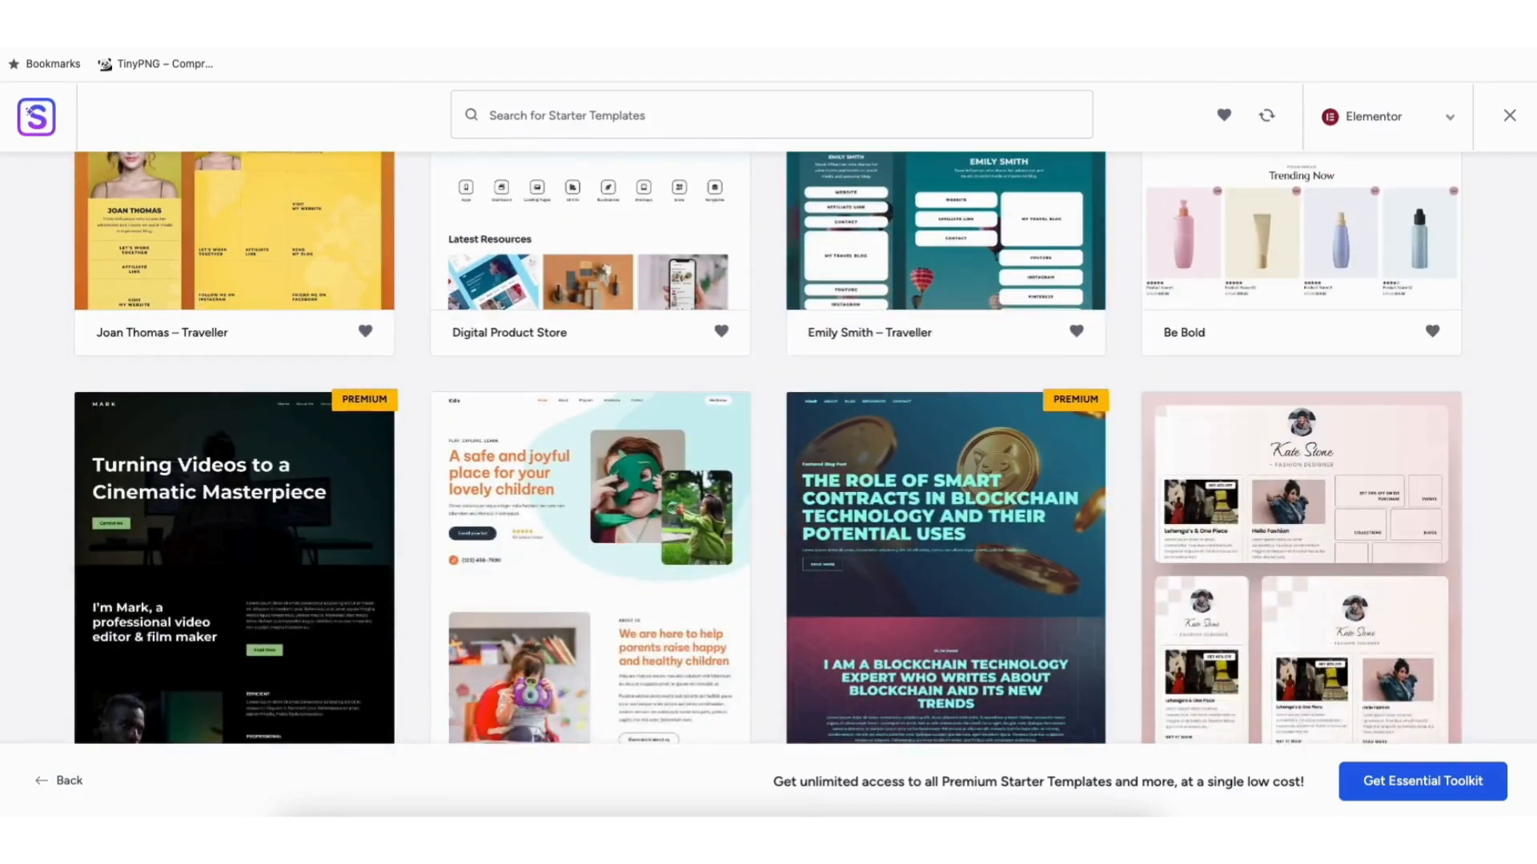
scroll(622, 453, "down", 6)
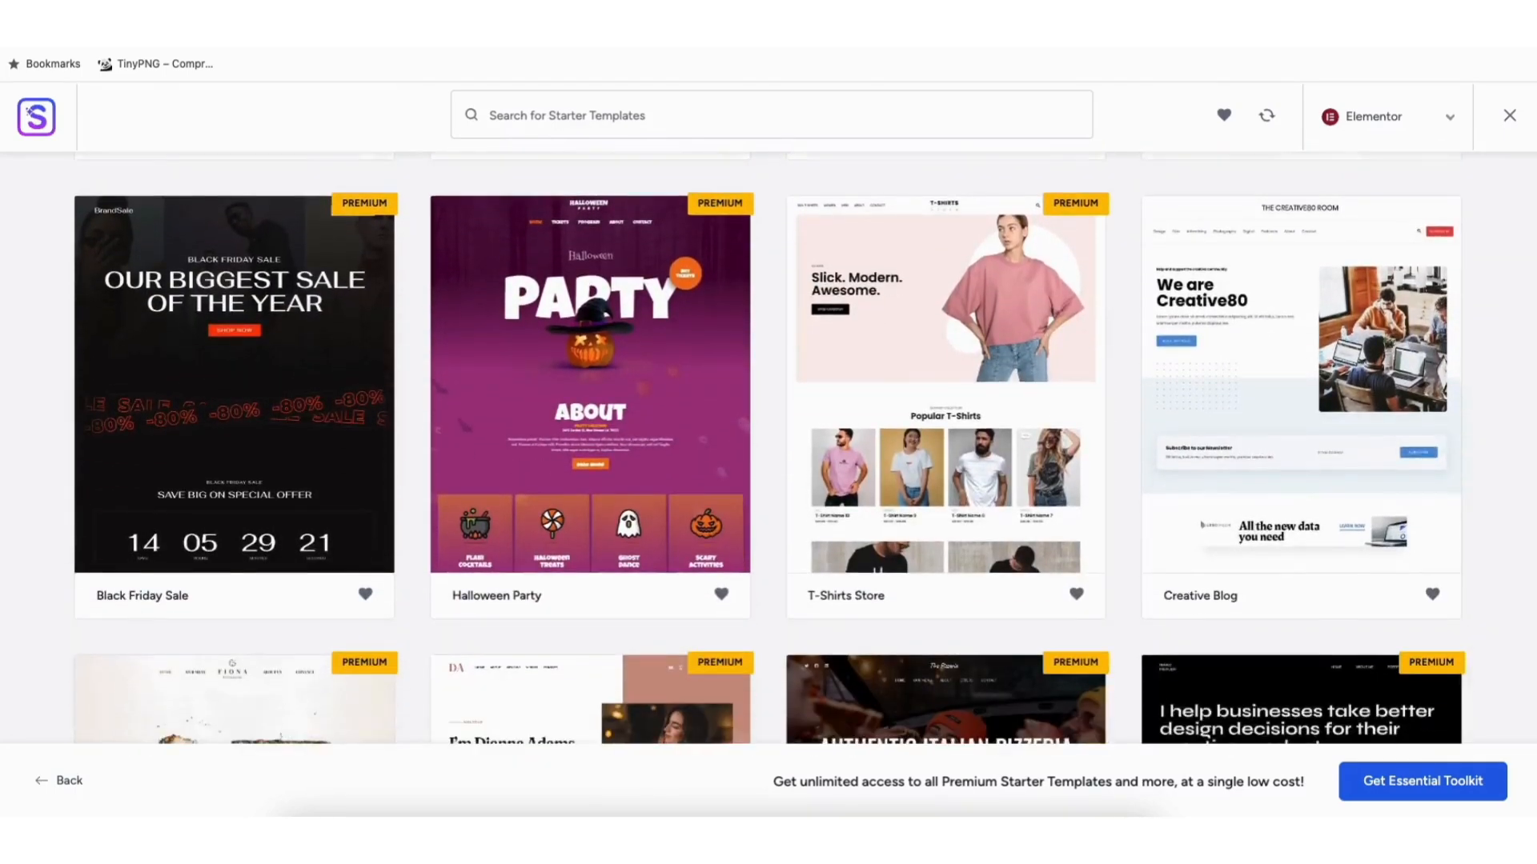
scroll(622, 453, "down", 6)
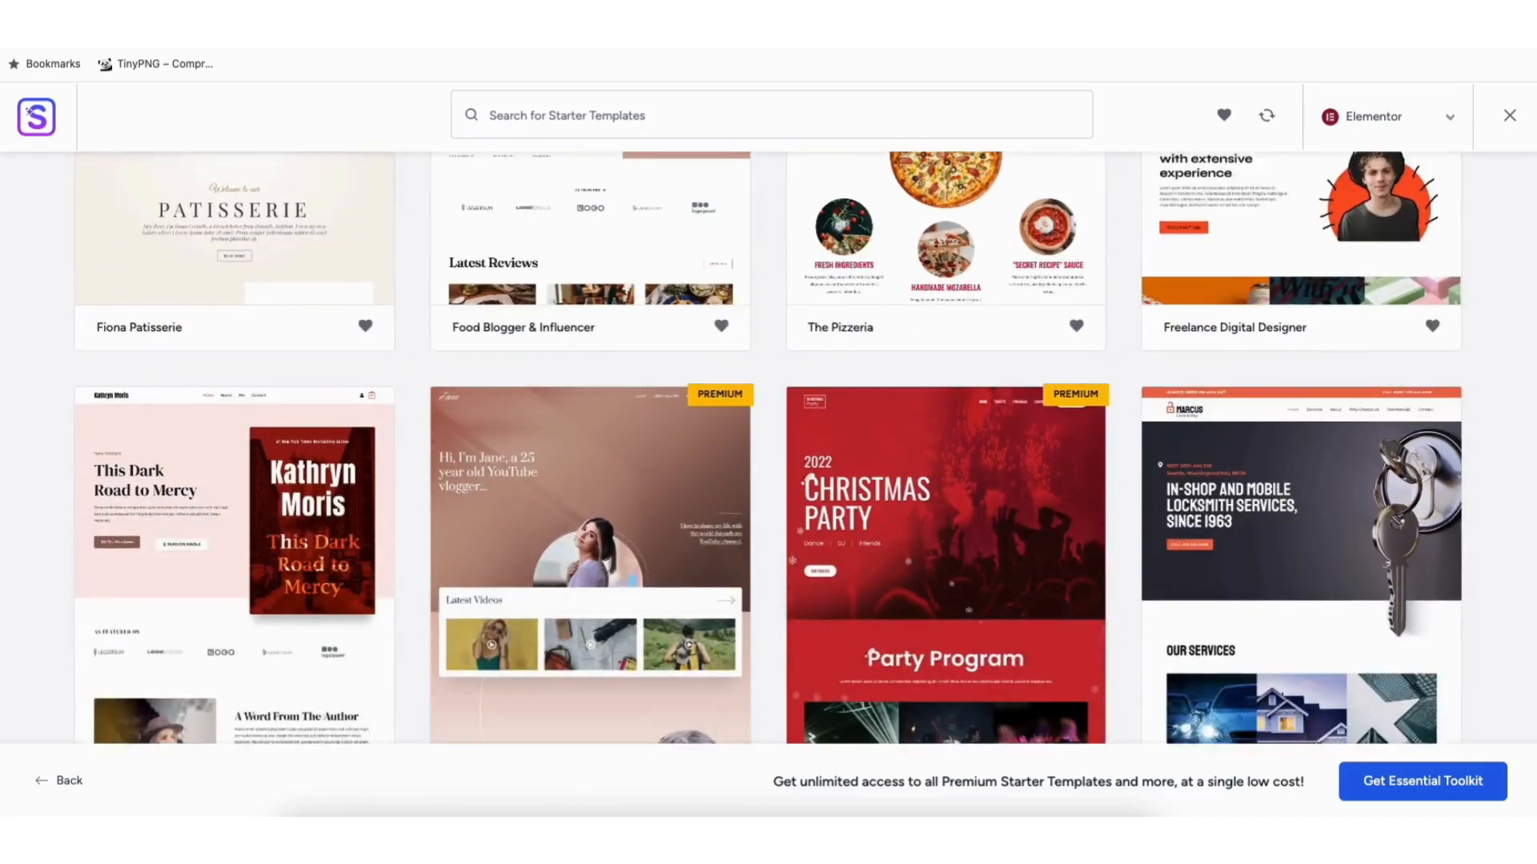
scroll(622, 453, "down", 6)
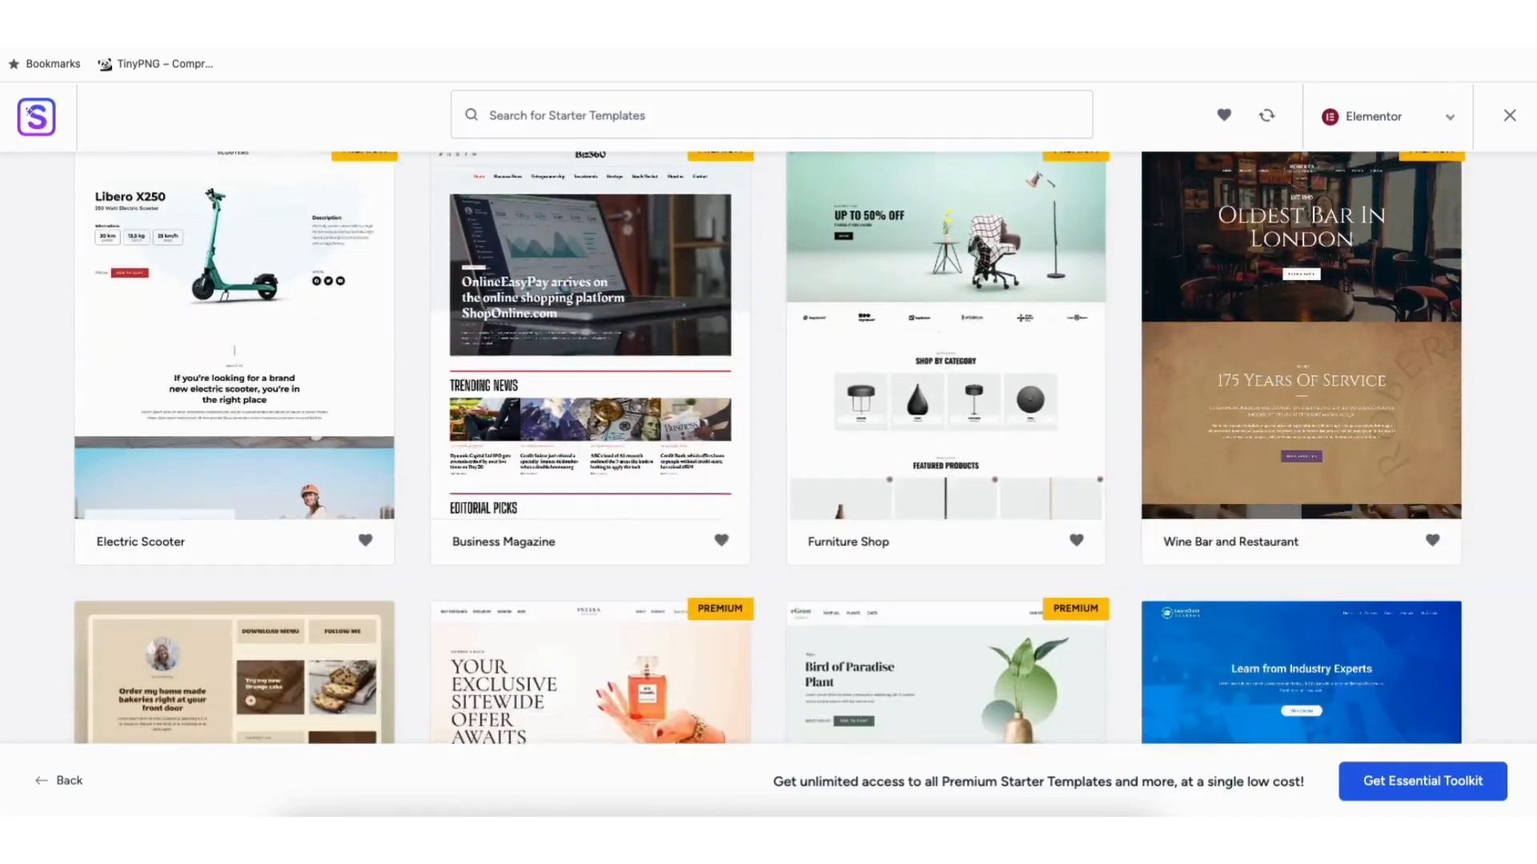
scroll(622, 453, "down", 2)
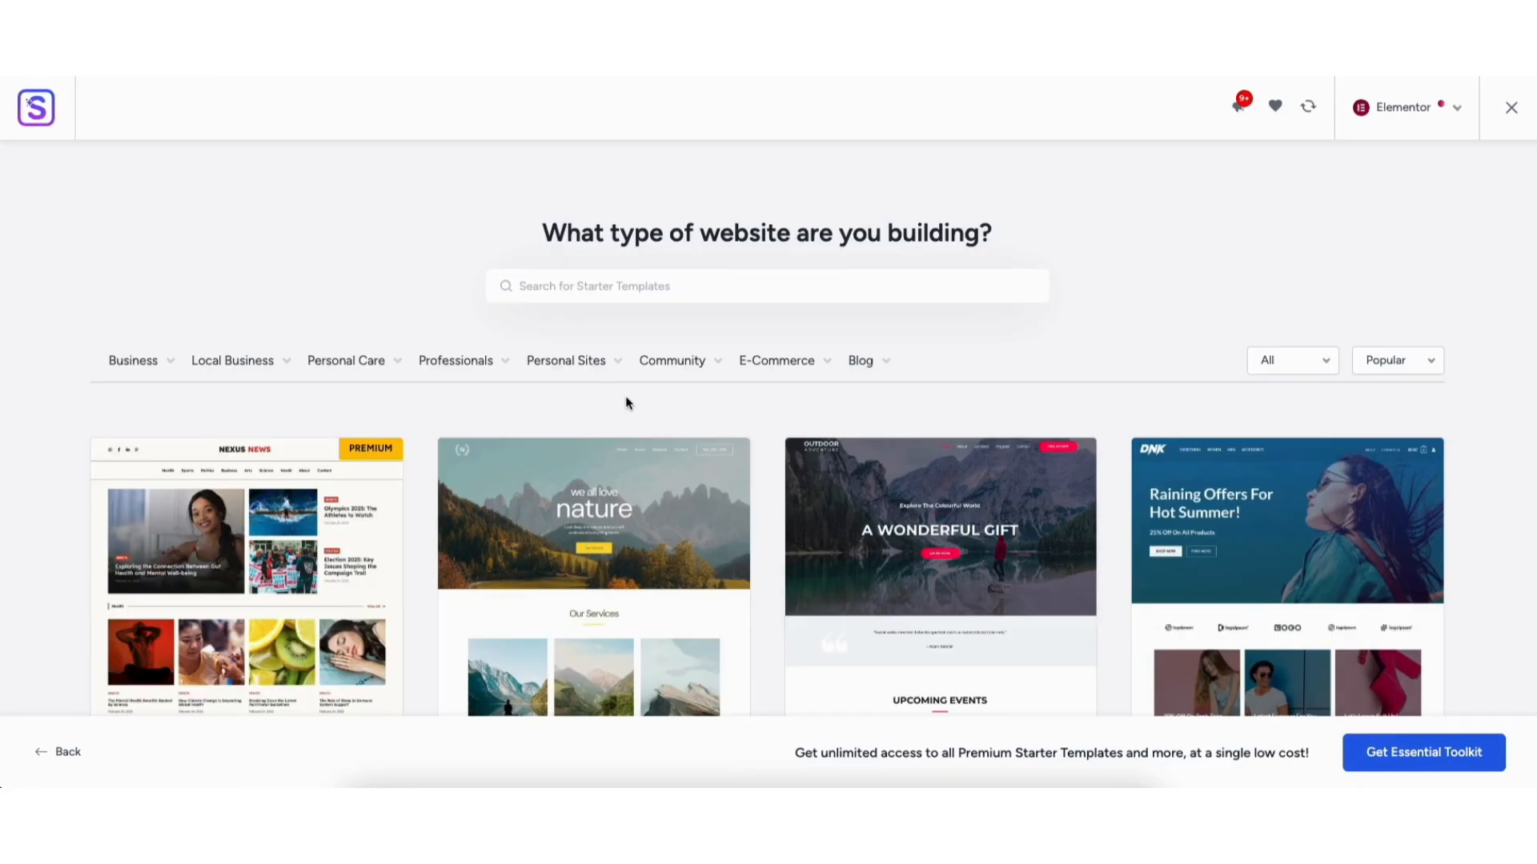
- Filter the starter templates by the E-Commerce category, review the store designs and select the Brandstore template
mouse_move(776, 368)
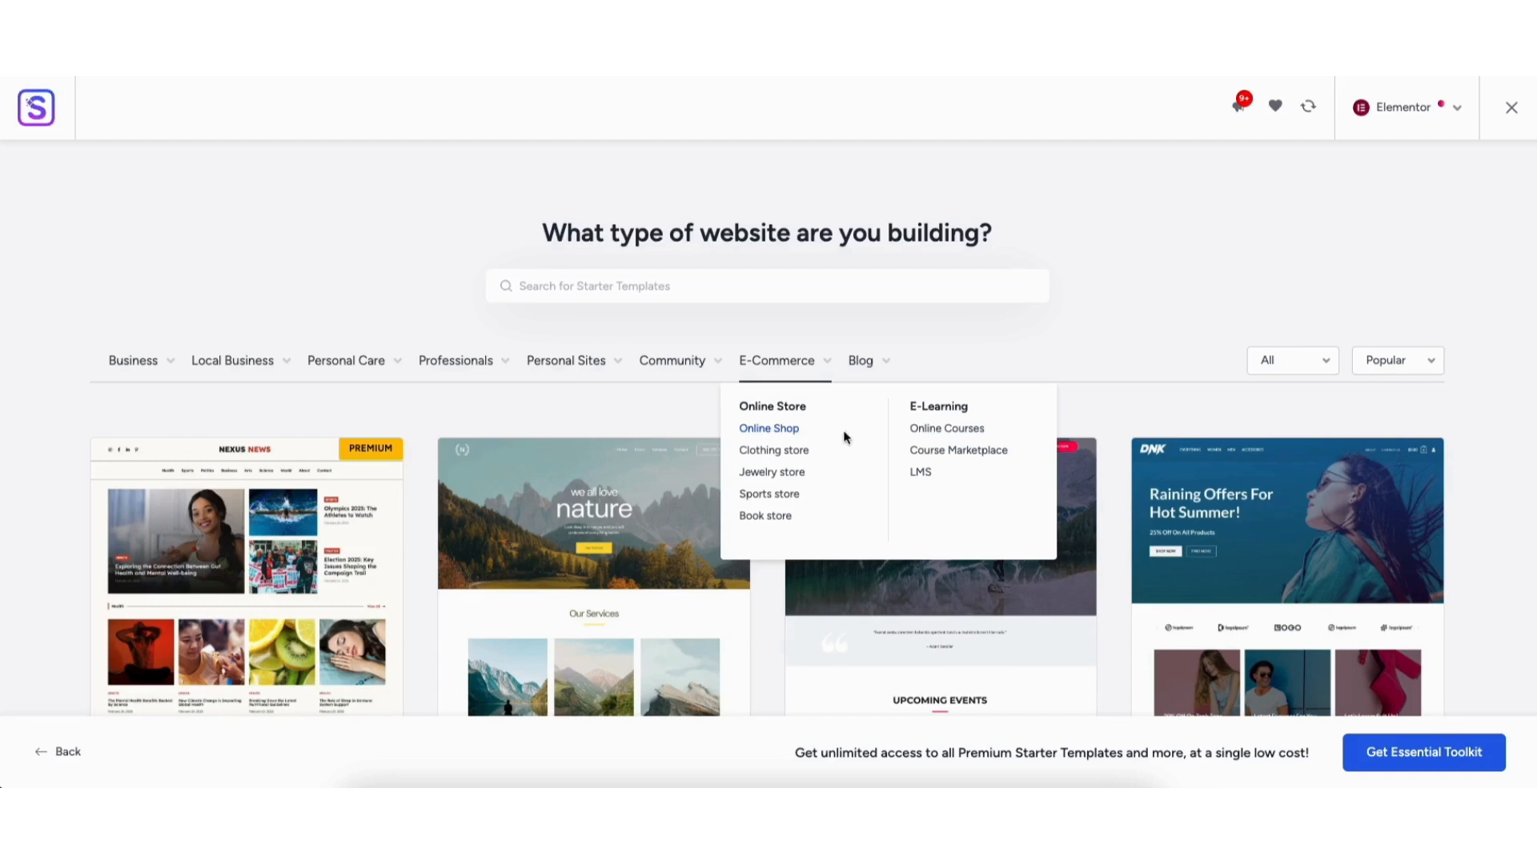
left_click(764, 362)
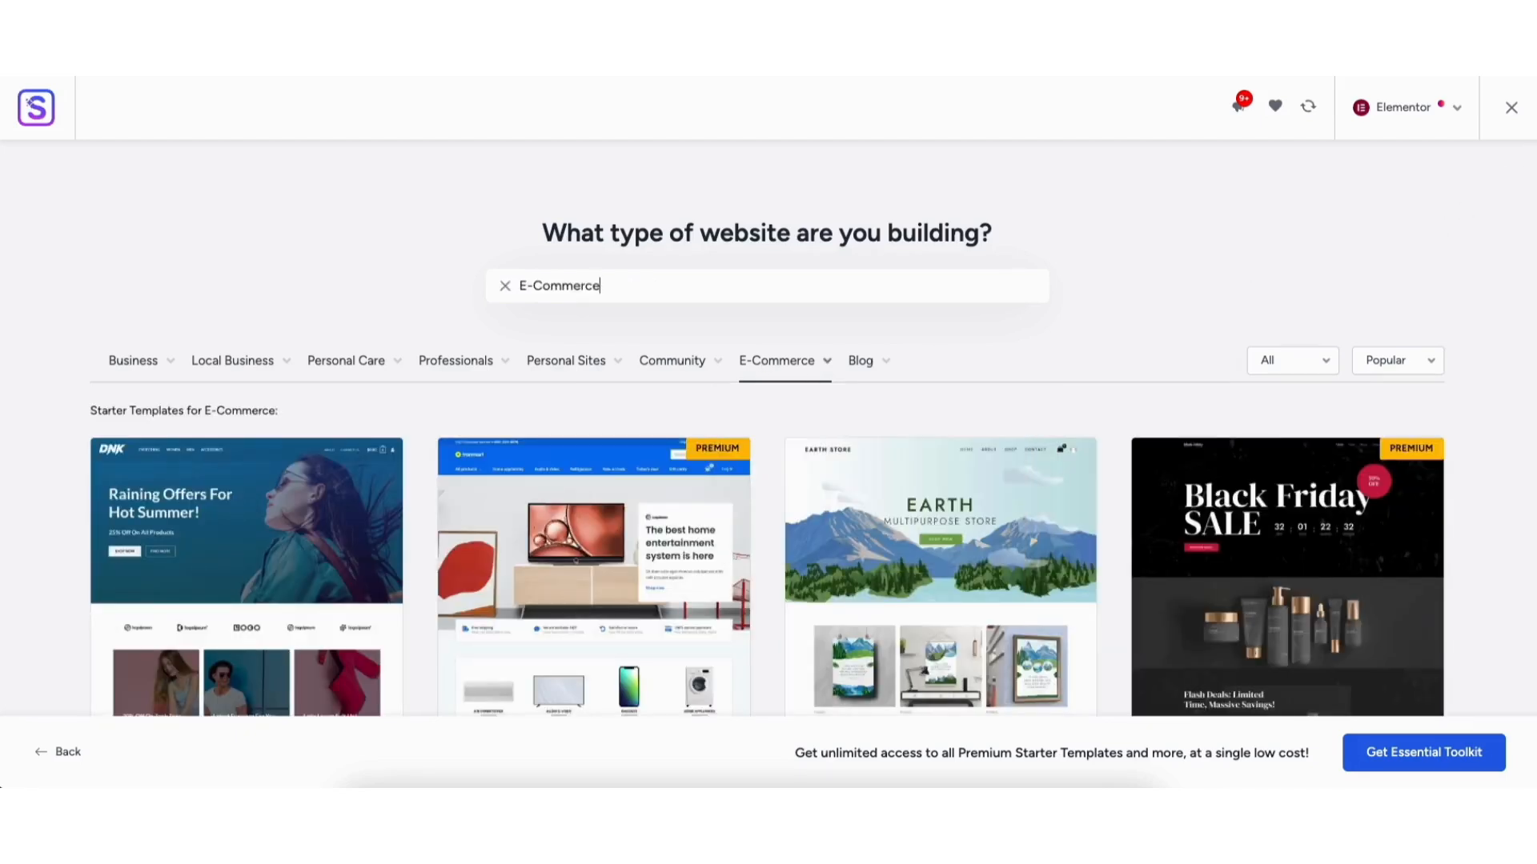
scroll(767, 428, "down", 10)
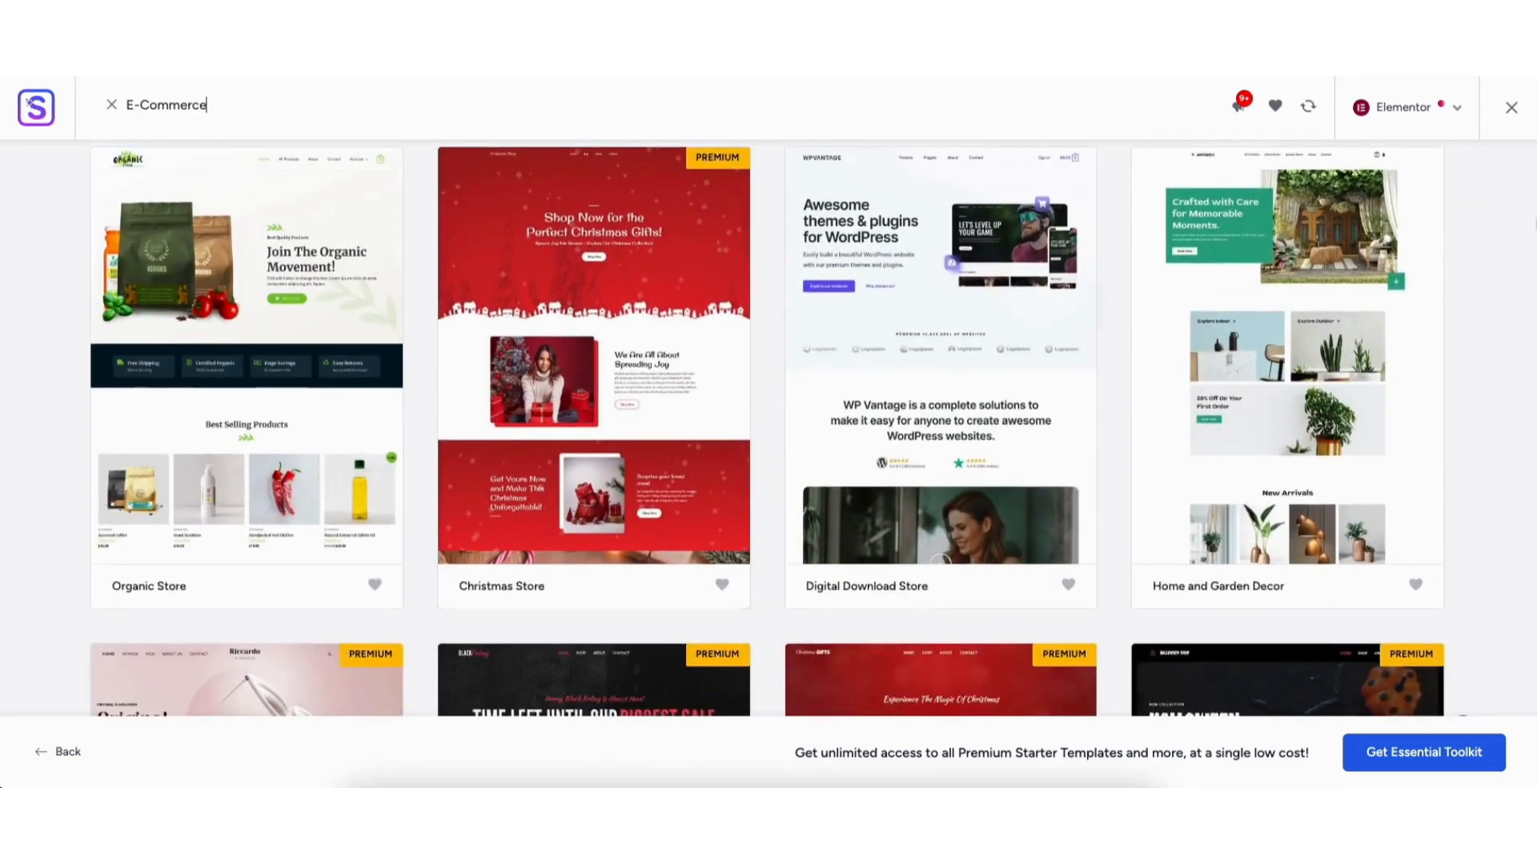
scroll(767, 428, "down", 10)
scroll(767, 428, "down", 10)
scroll(767, 428, "down", 7)
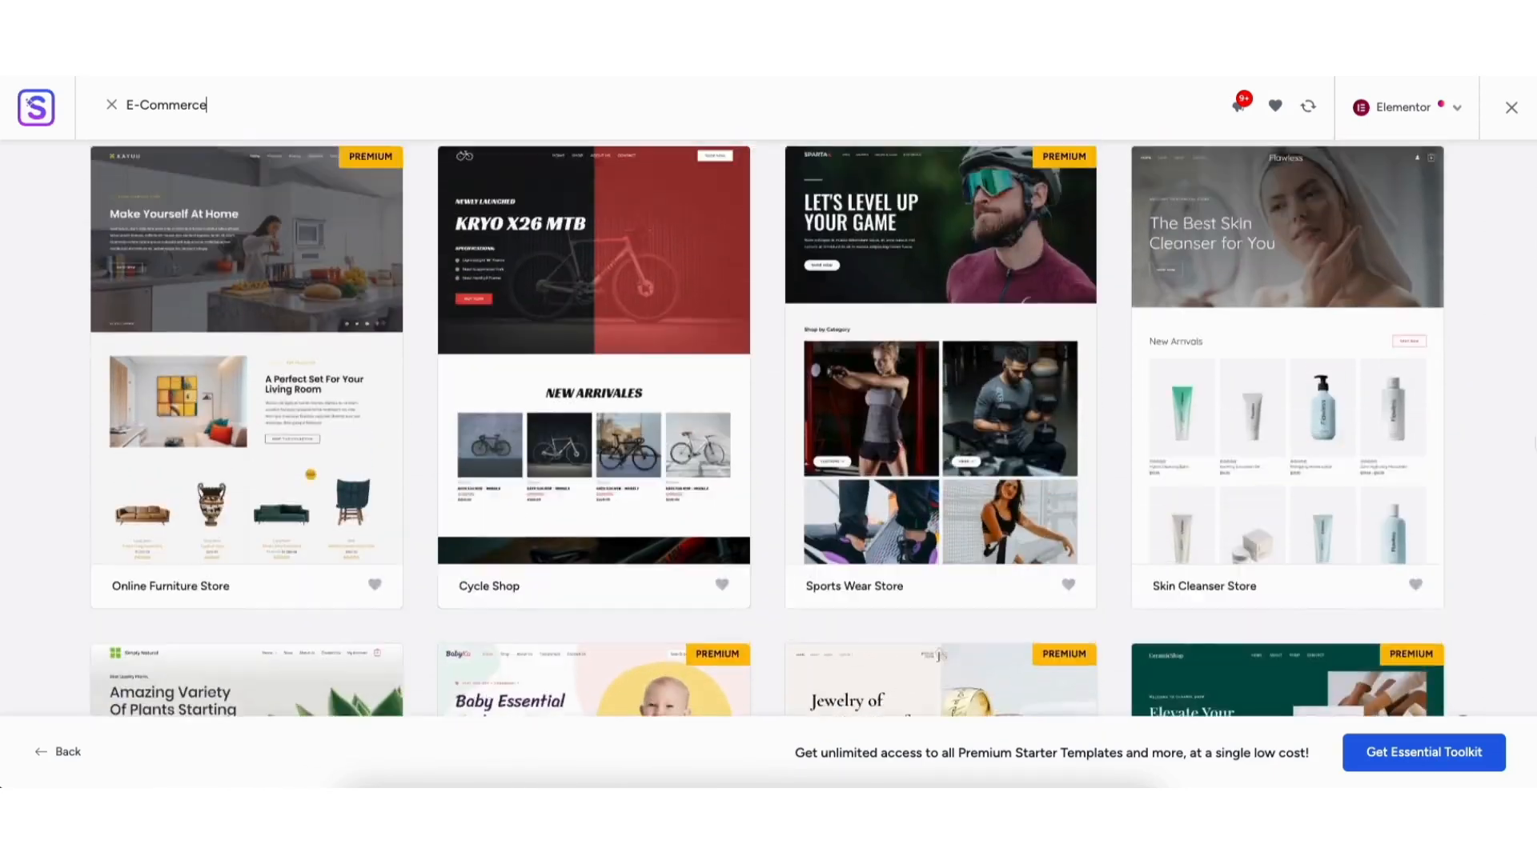
scroll(766, 428, "up", 20)
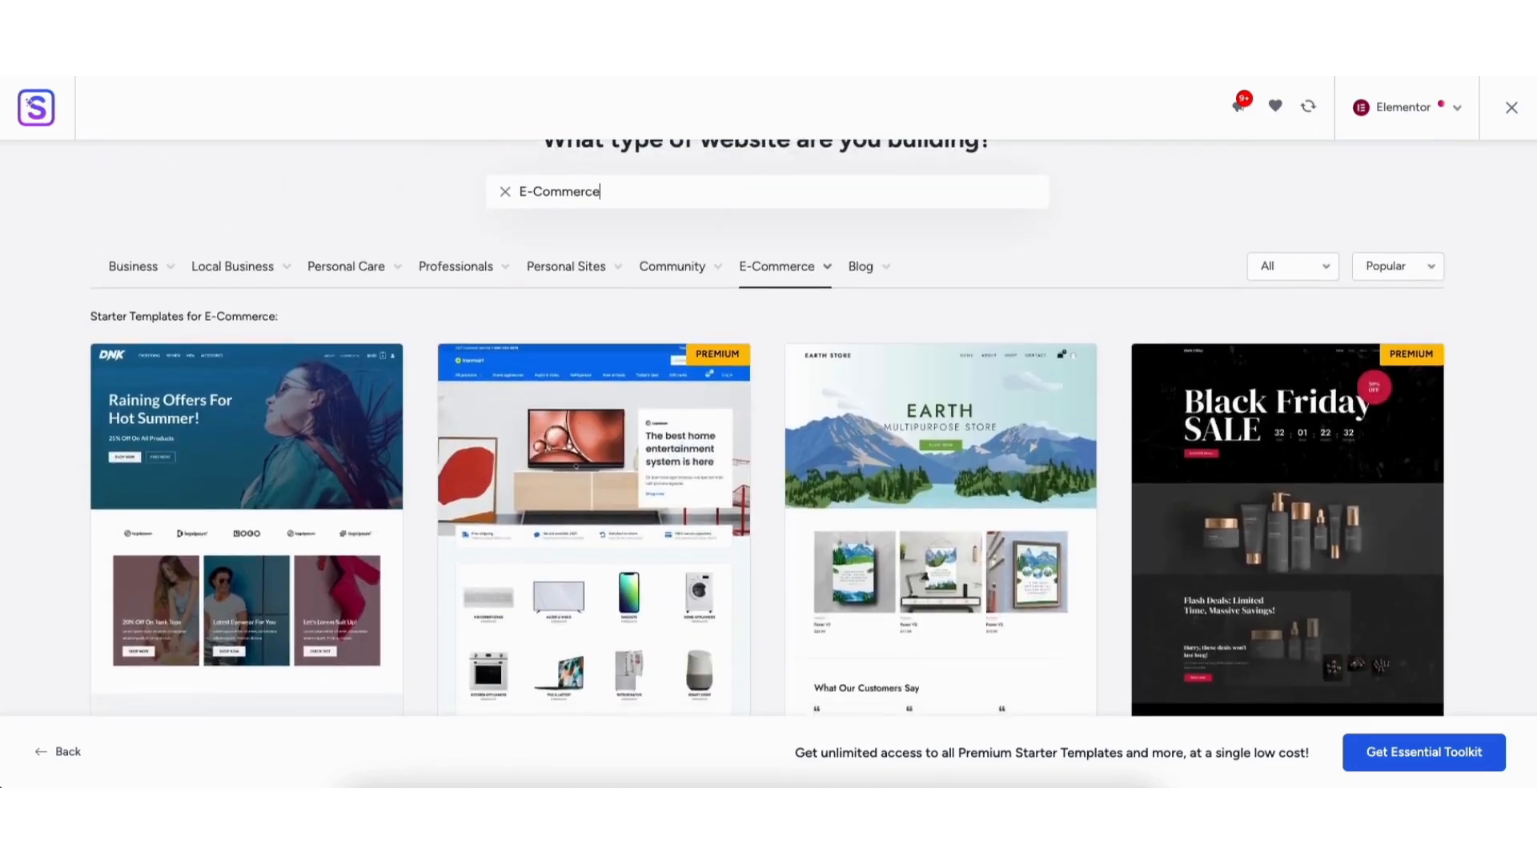
scroll(766, 428, "down", 2)
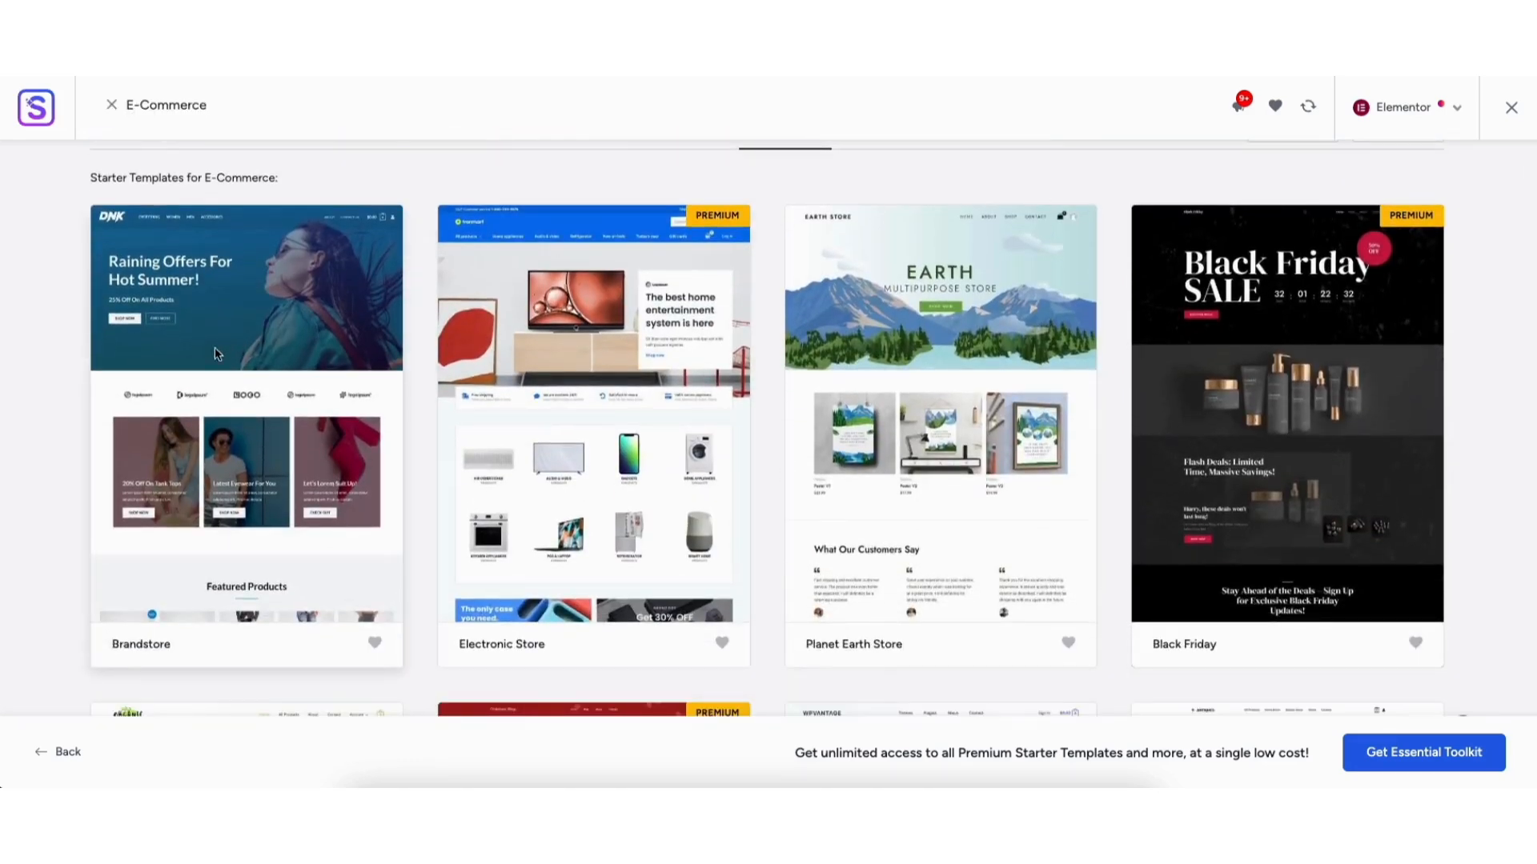
left_click(186, 391)
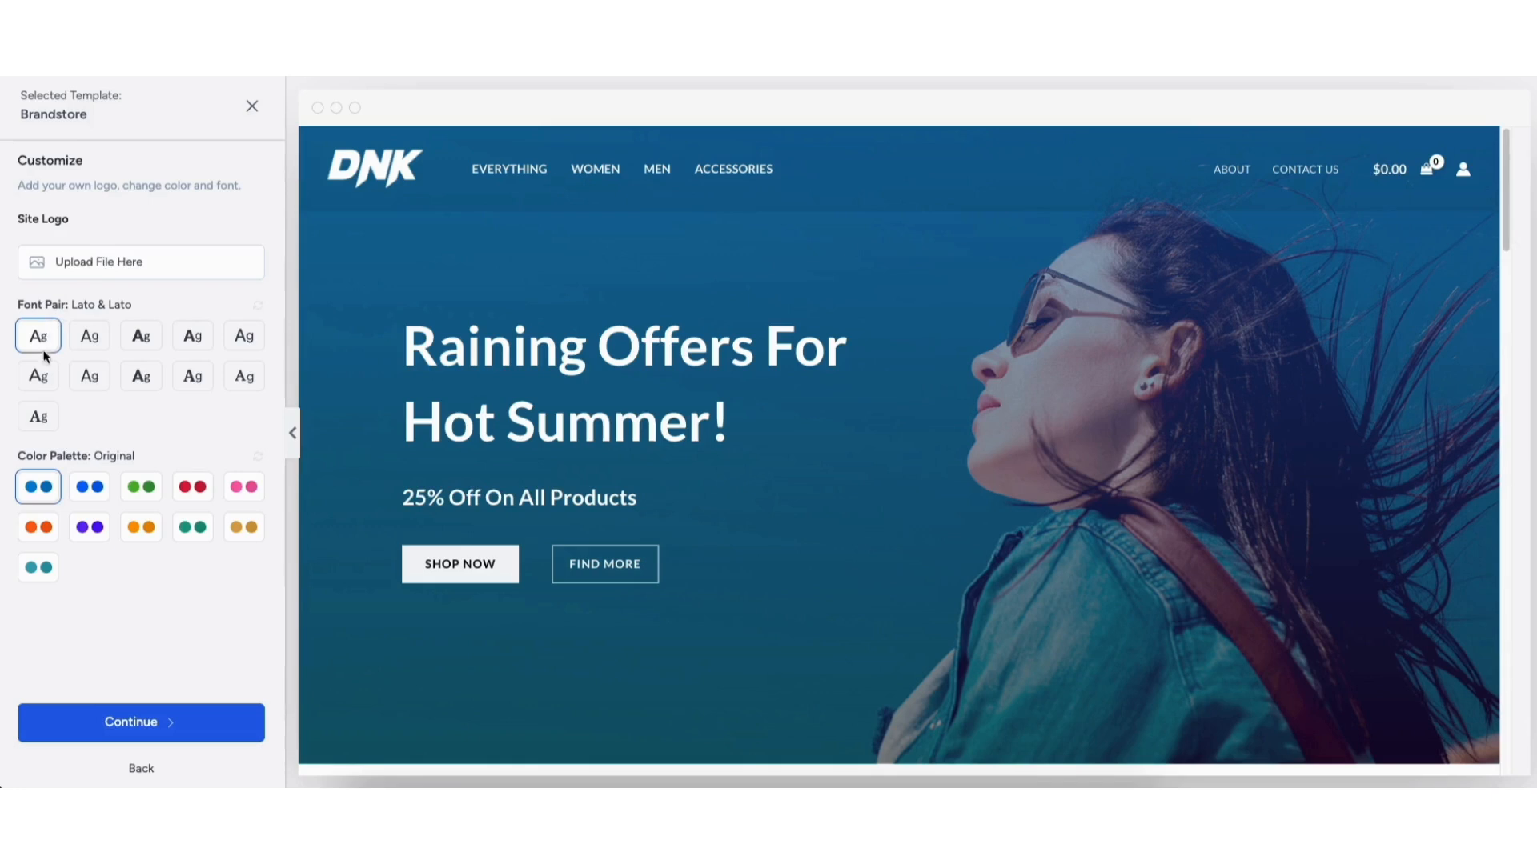
- Try the alternative color palettes on the Brandstore template, return to the Original palette and continue to the feature selection
left_click(87, 490)
left_click(142, 490)
left_click(206, 492)
left_click(238, 491)
left_click(239, 525)
left_click(205, 529)
left_click(149, 534)
left_click(94, 531)
left_click(44, 535)
left_click(40, 570)
left_click(45, 491)
left_click(120, 724)
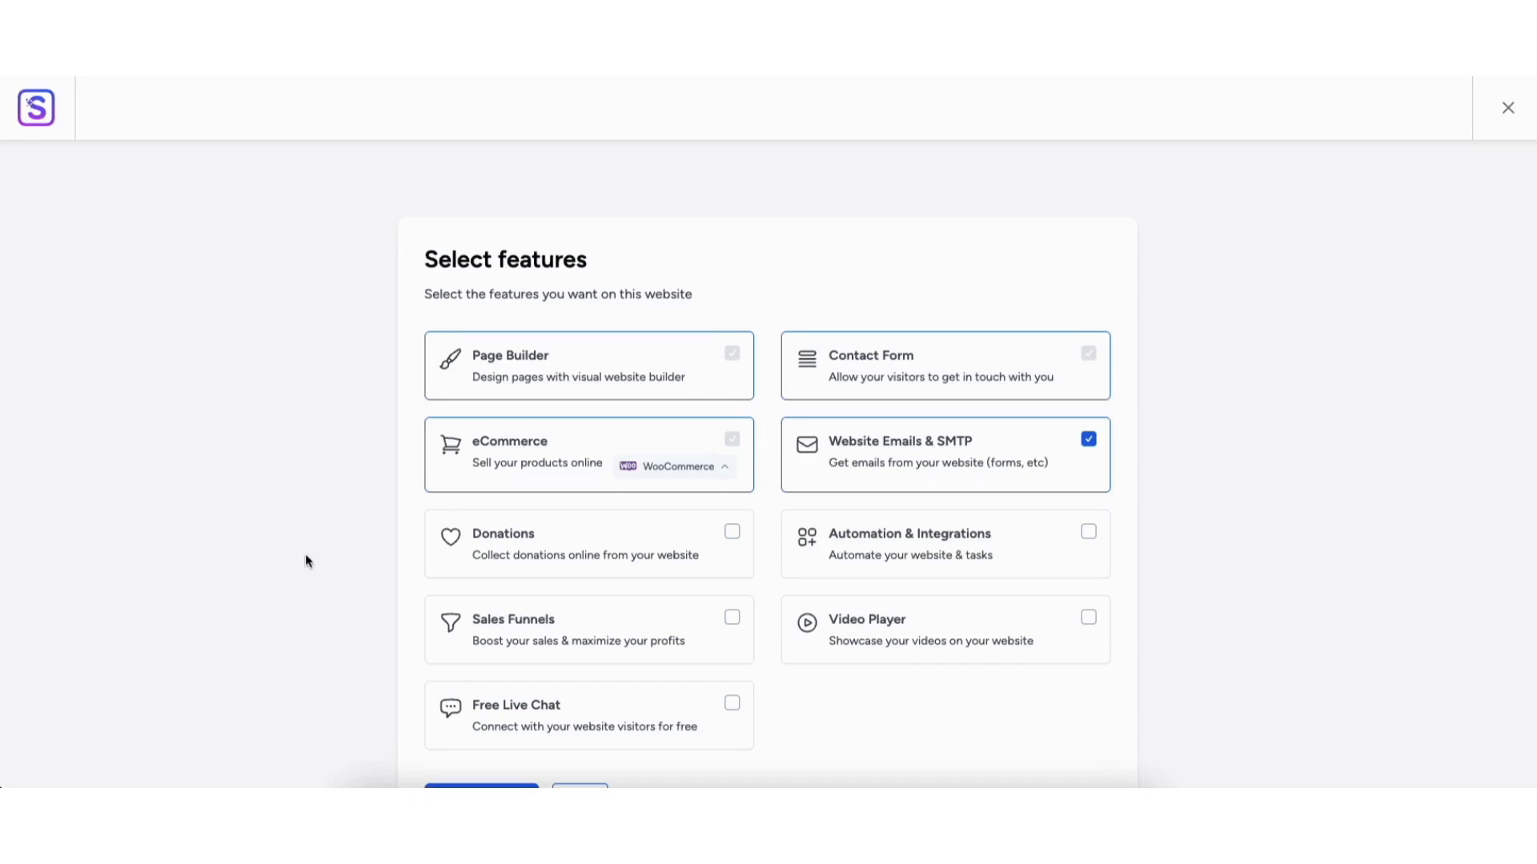
- Keep the default feature selection with WooCommerce for eCommerce, and build the website with all import options enabled
left_click(731, 532)
left_click(731, 533)
left_click(715, 470)
left_click(689, 520)
scroll(1263, 425, "down", 1)
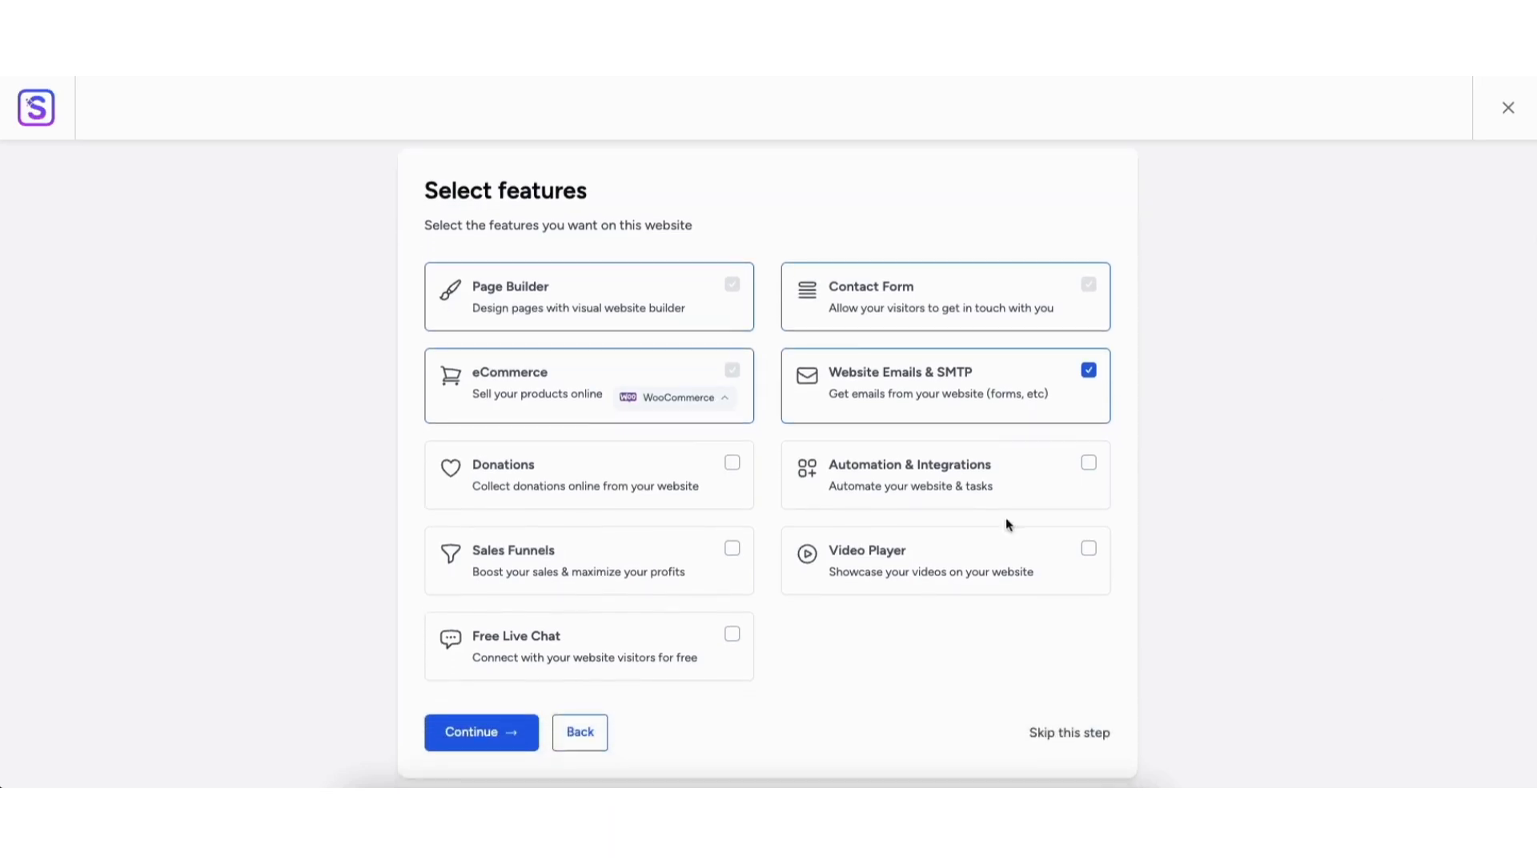
left_click(475, 734)
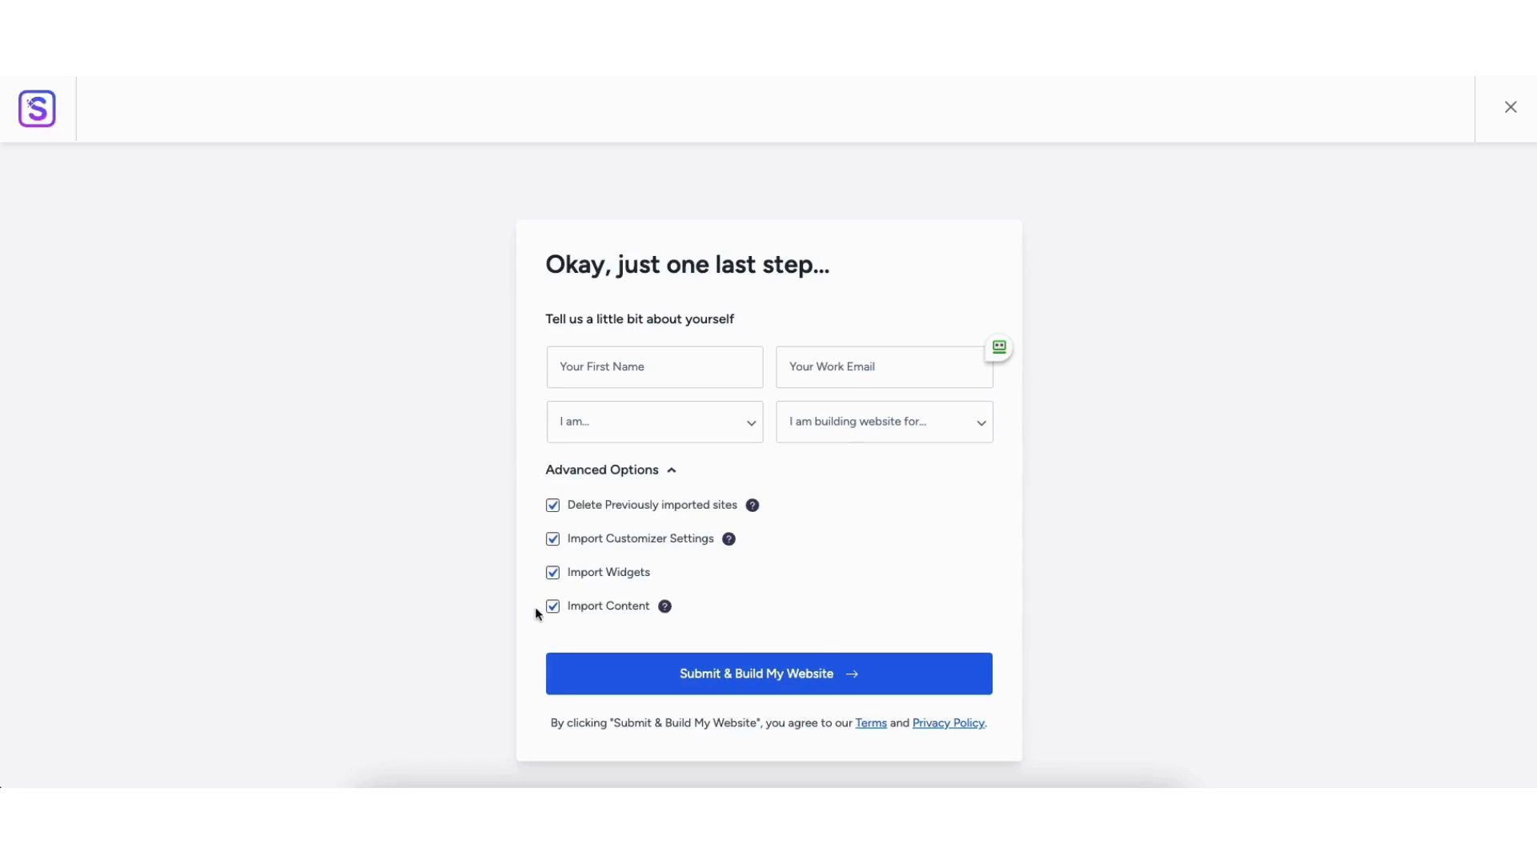
left_click(741, 670)
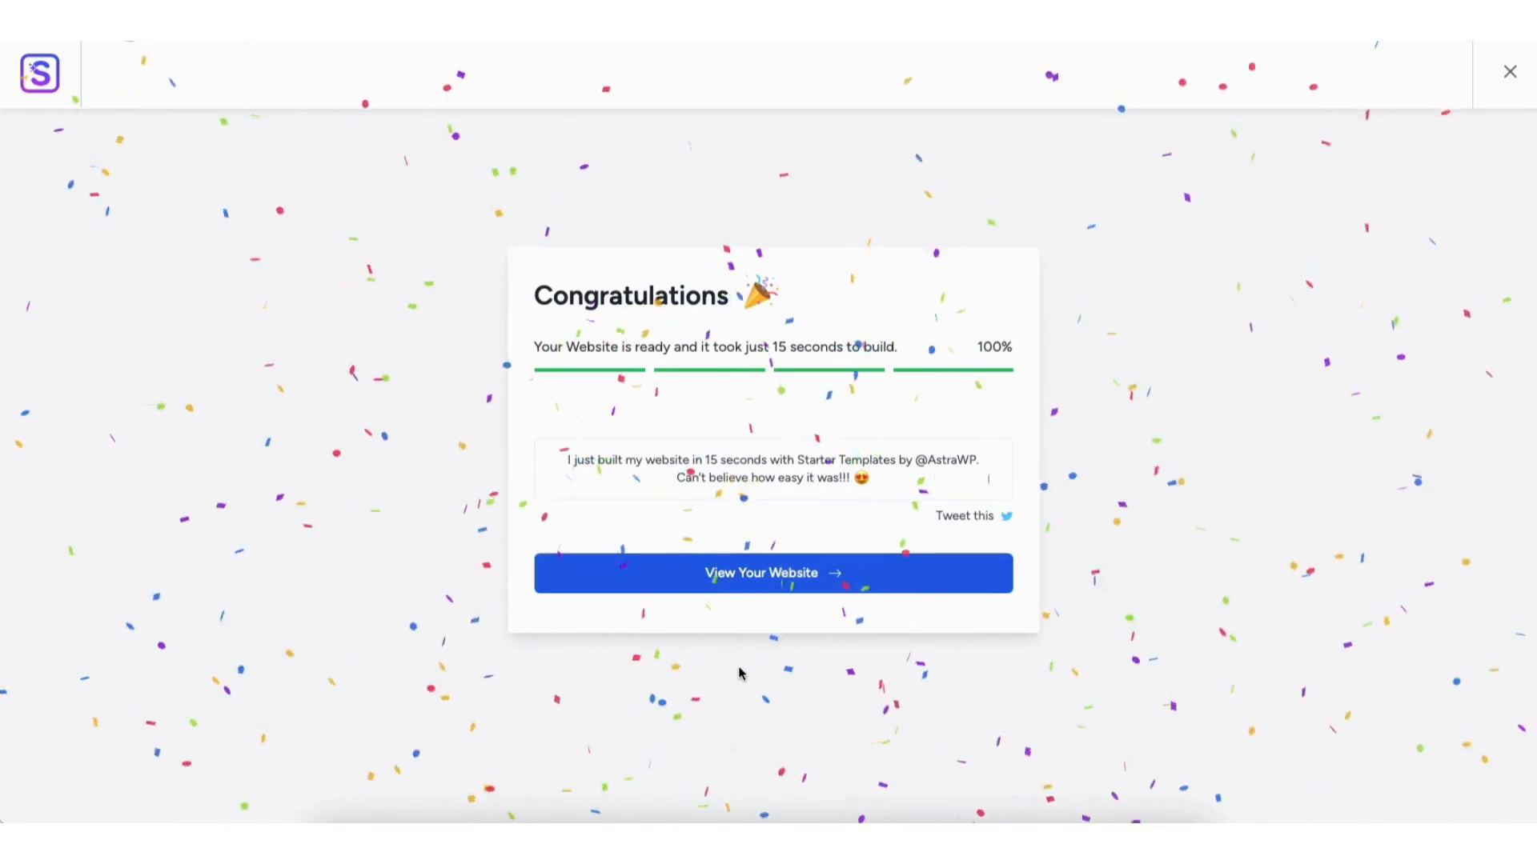
- Open the newly built website and look through the whole homepage, from the hero banner to the footer
left_click(744, 575)
scroll(734, 576, "down", 3)
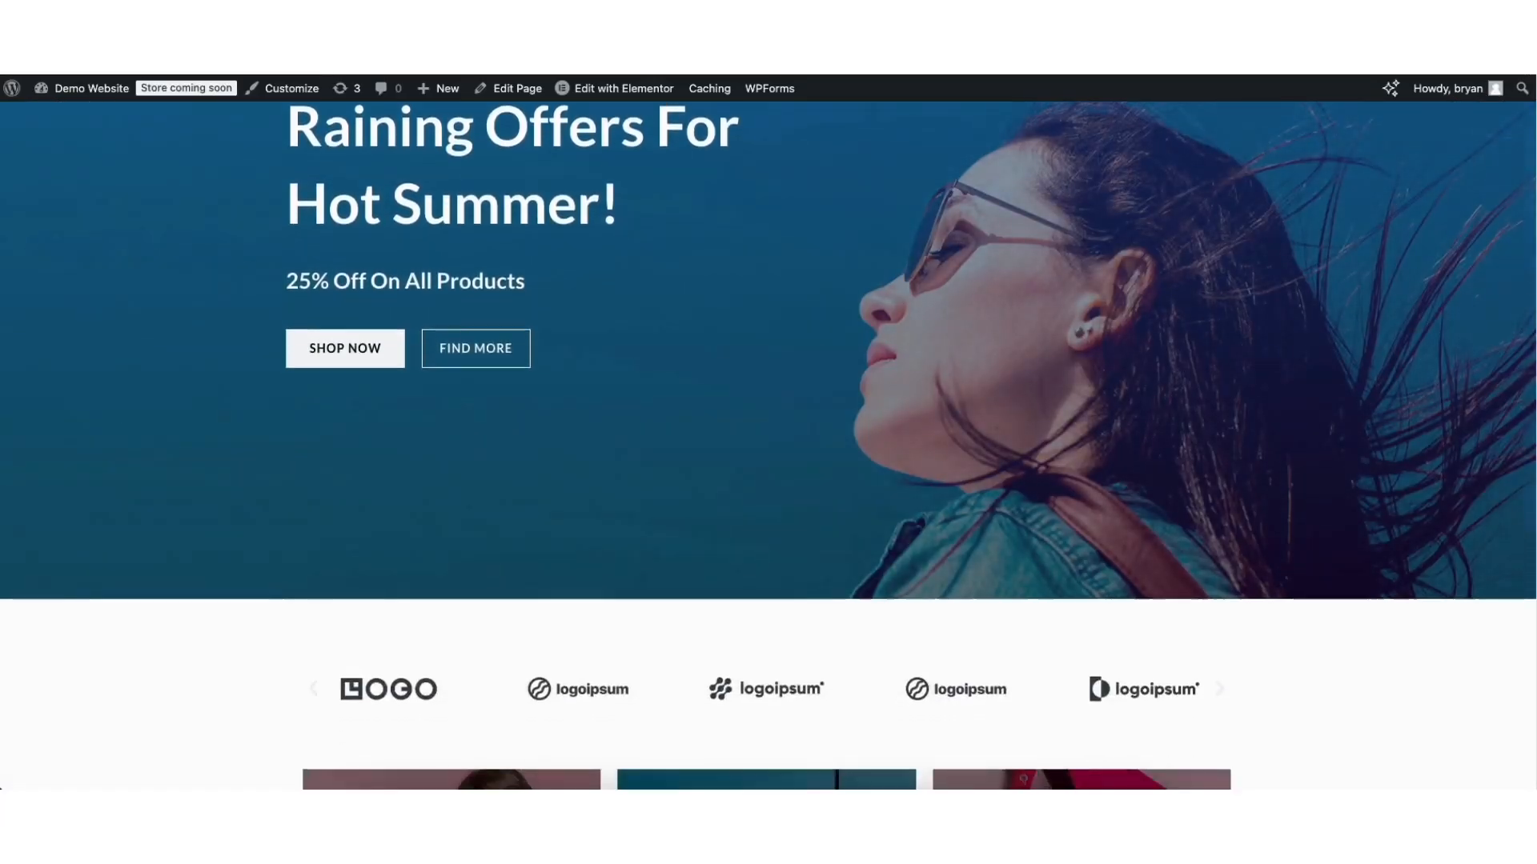
scroll(769, 445, "down", 9)
scroll(768, 445, "down", 10)
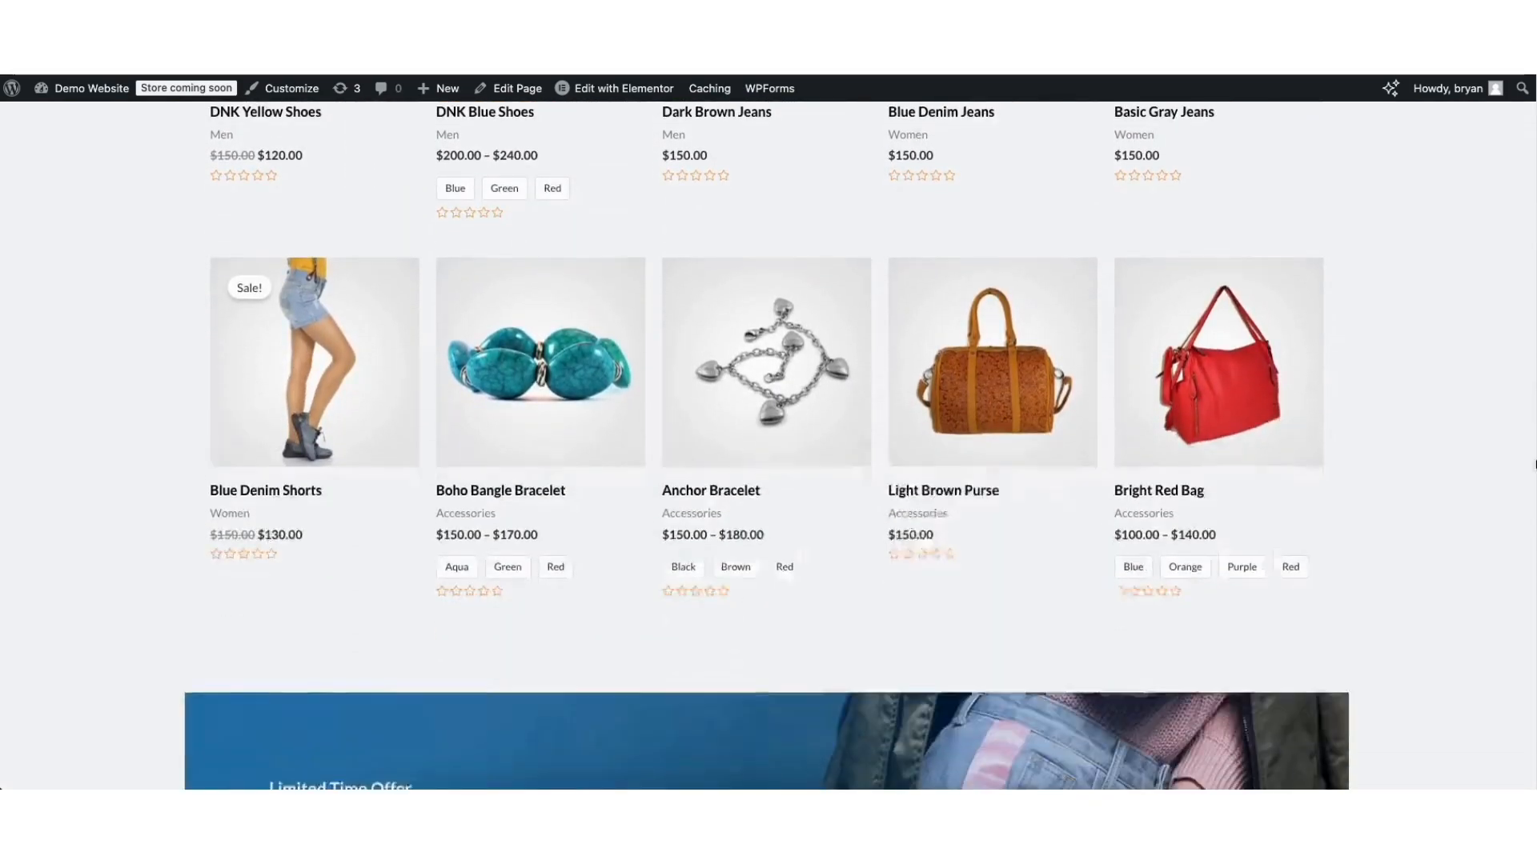
scroll(768, 445, "down", 10)
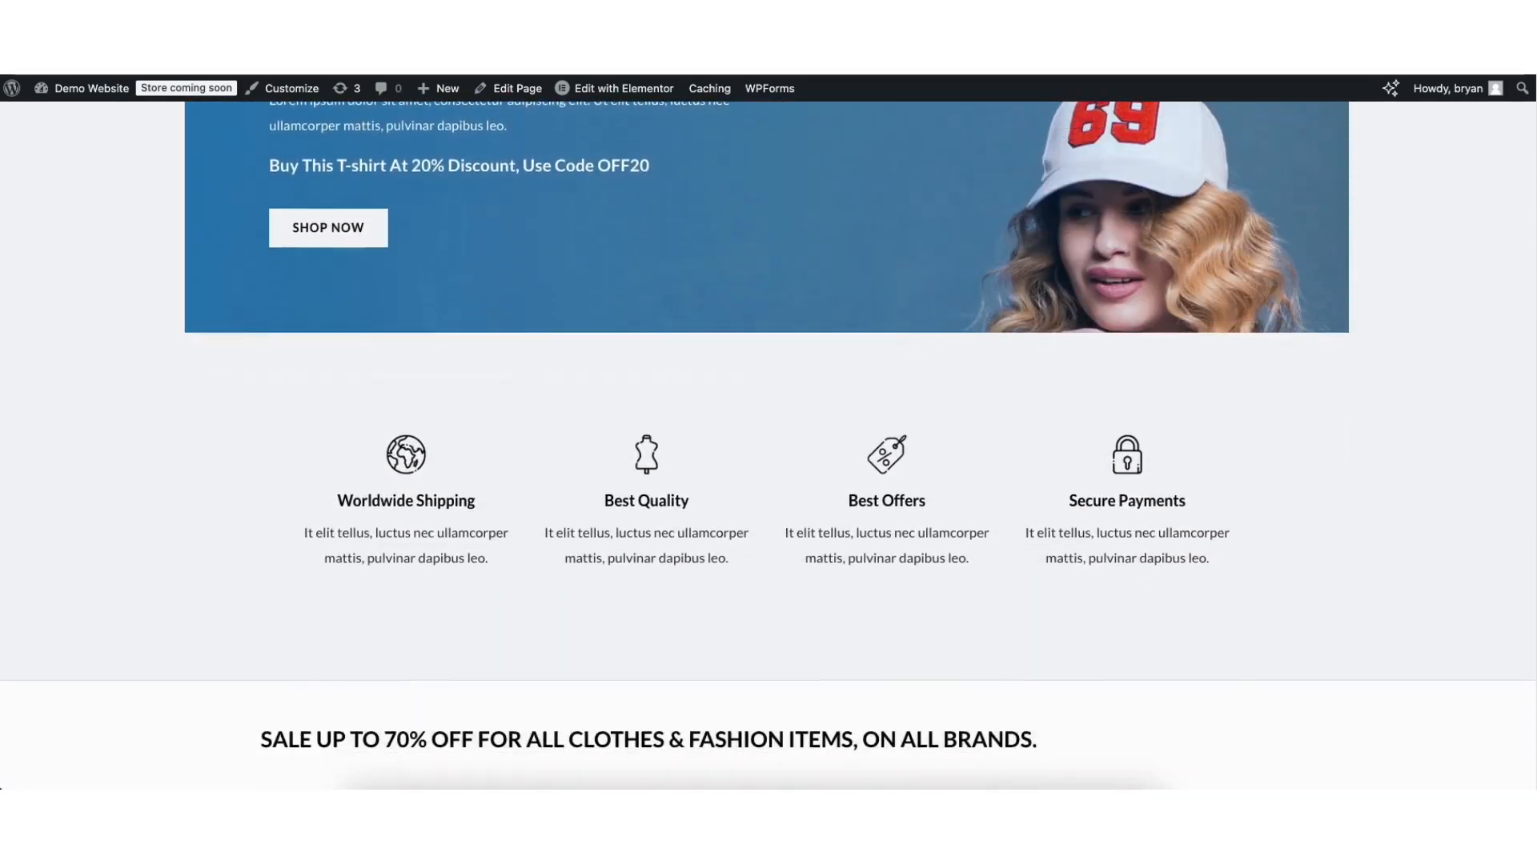
scroll(768, 445, "down", 5)
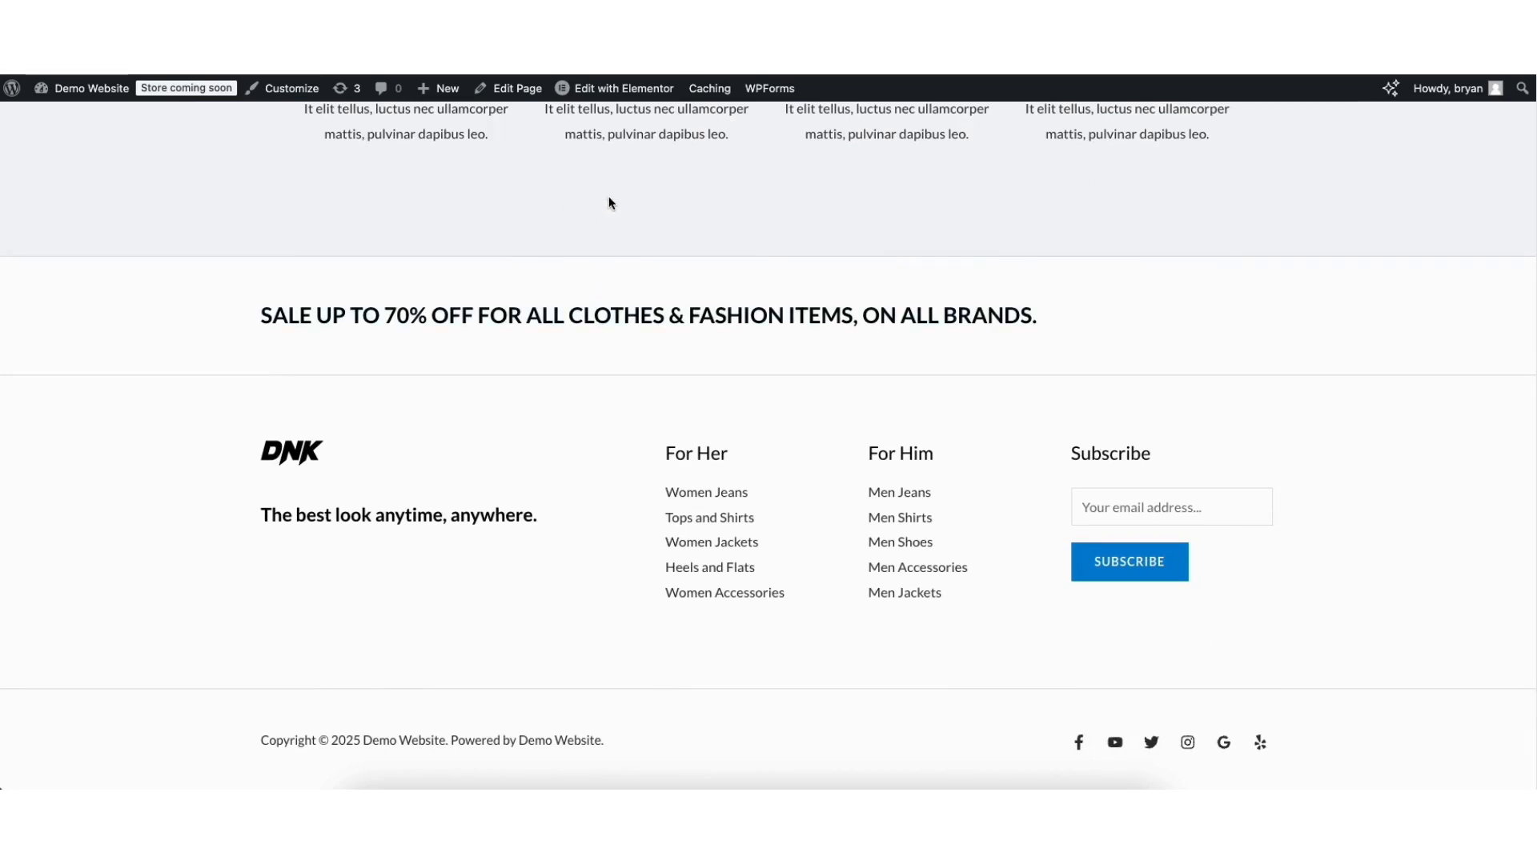
- Edit the homepage with Elementor and replace the hero heading text with "Demo Ecommerce Website"
mouse_move(603, 92)
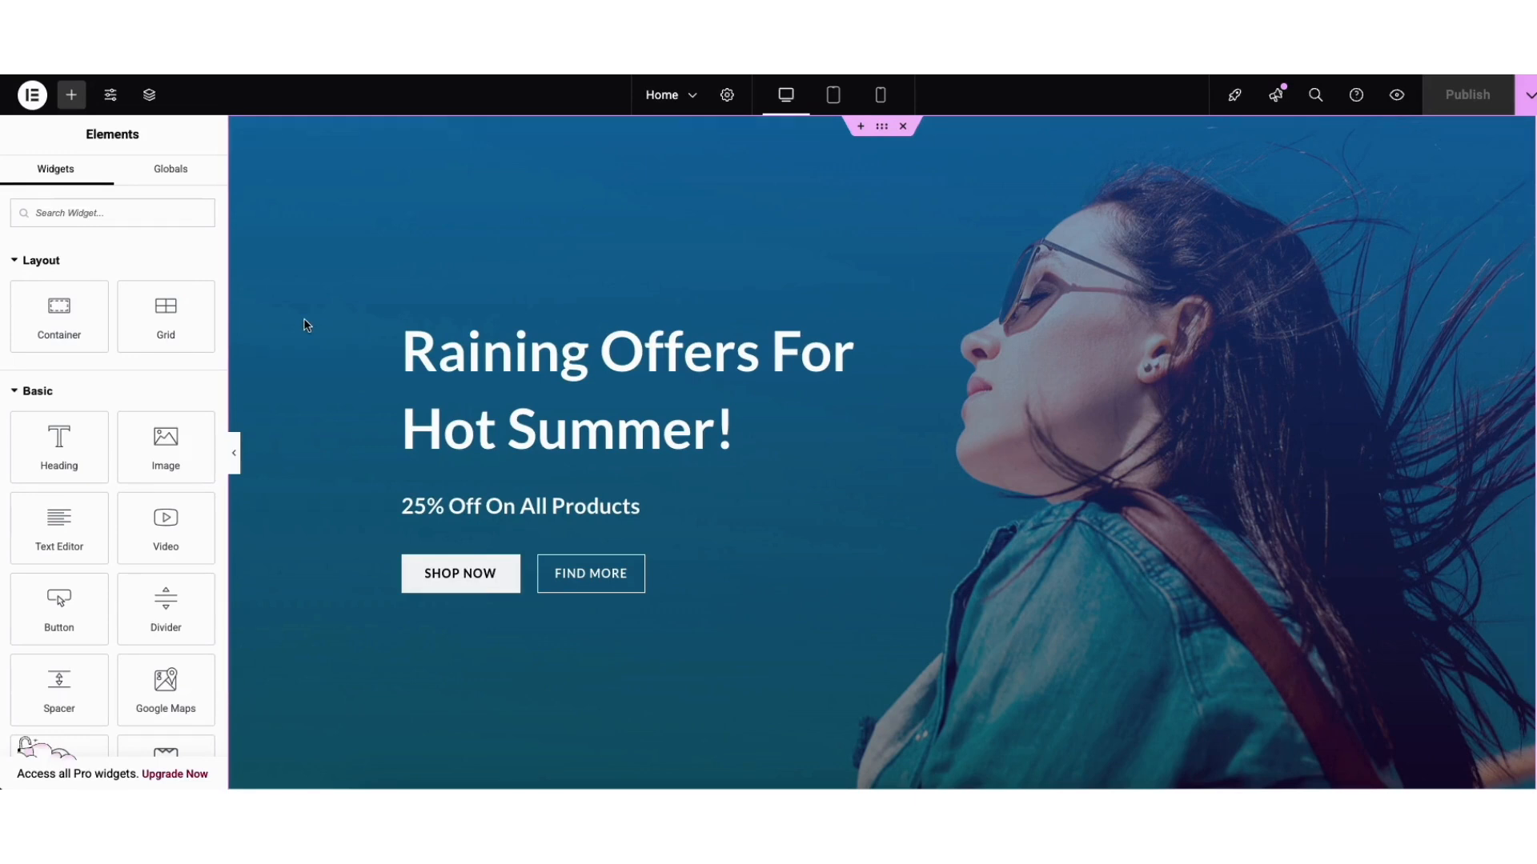
left_click(412, 357)
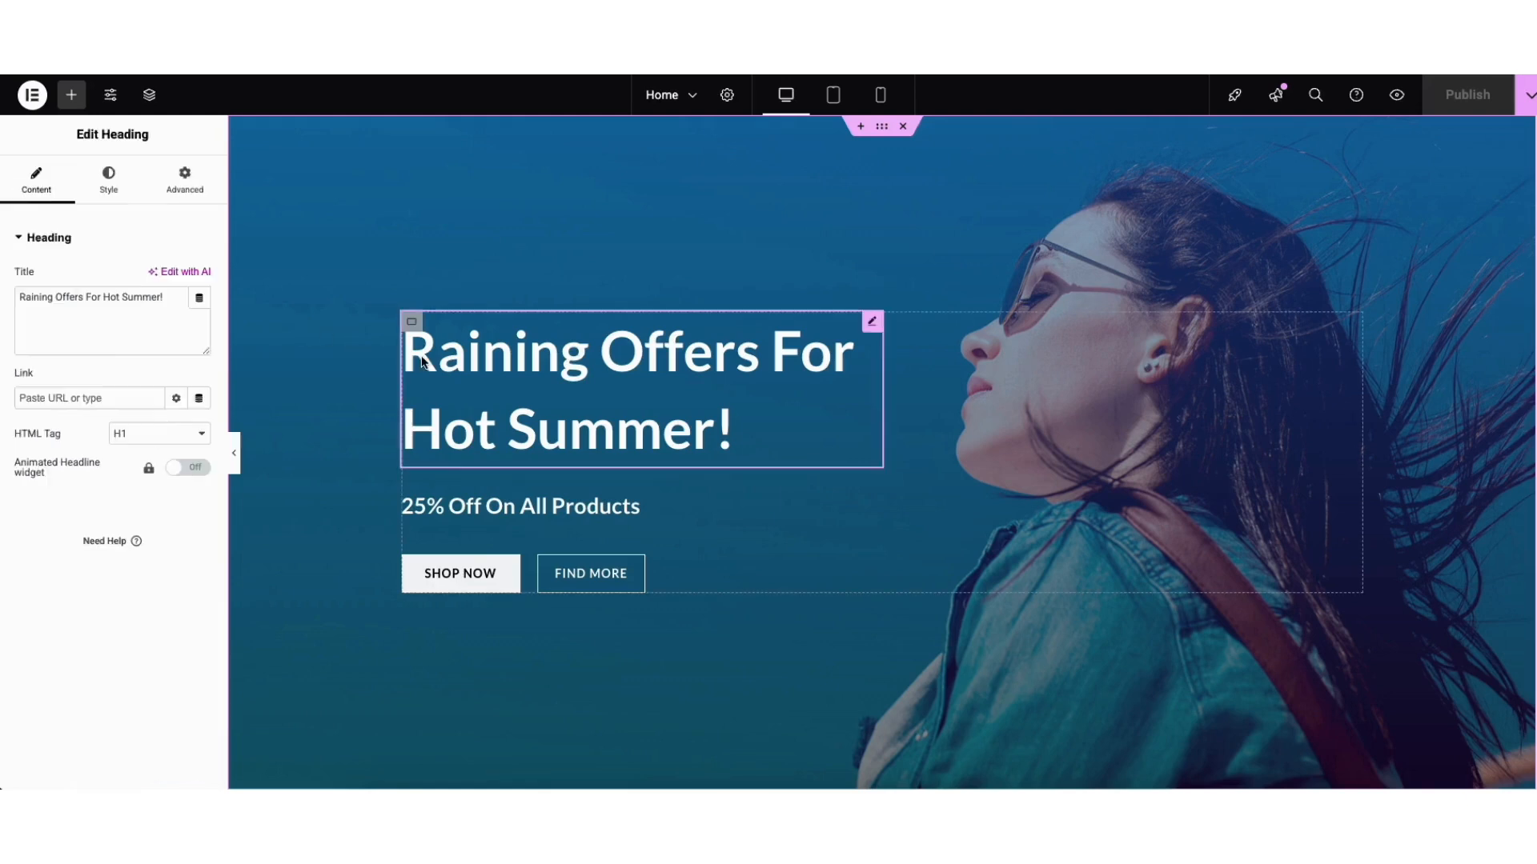
left_click_drag(412, 356, 463, 367)
left_click(343, 366)
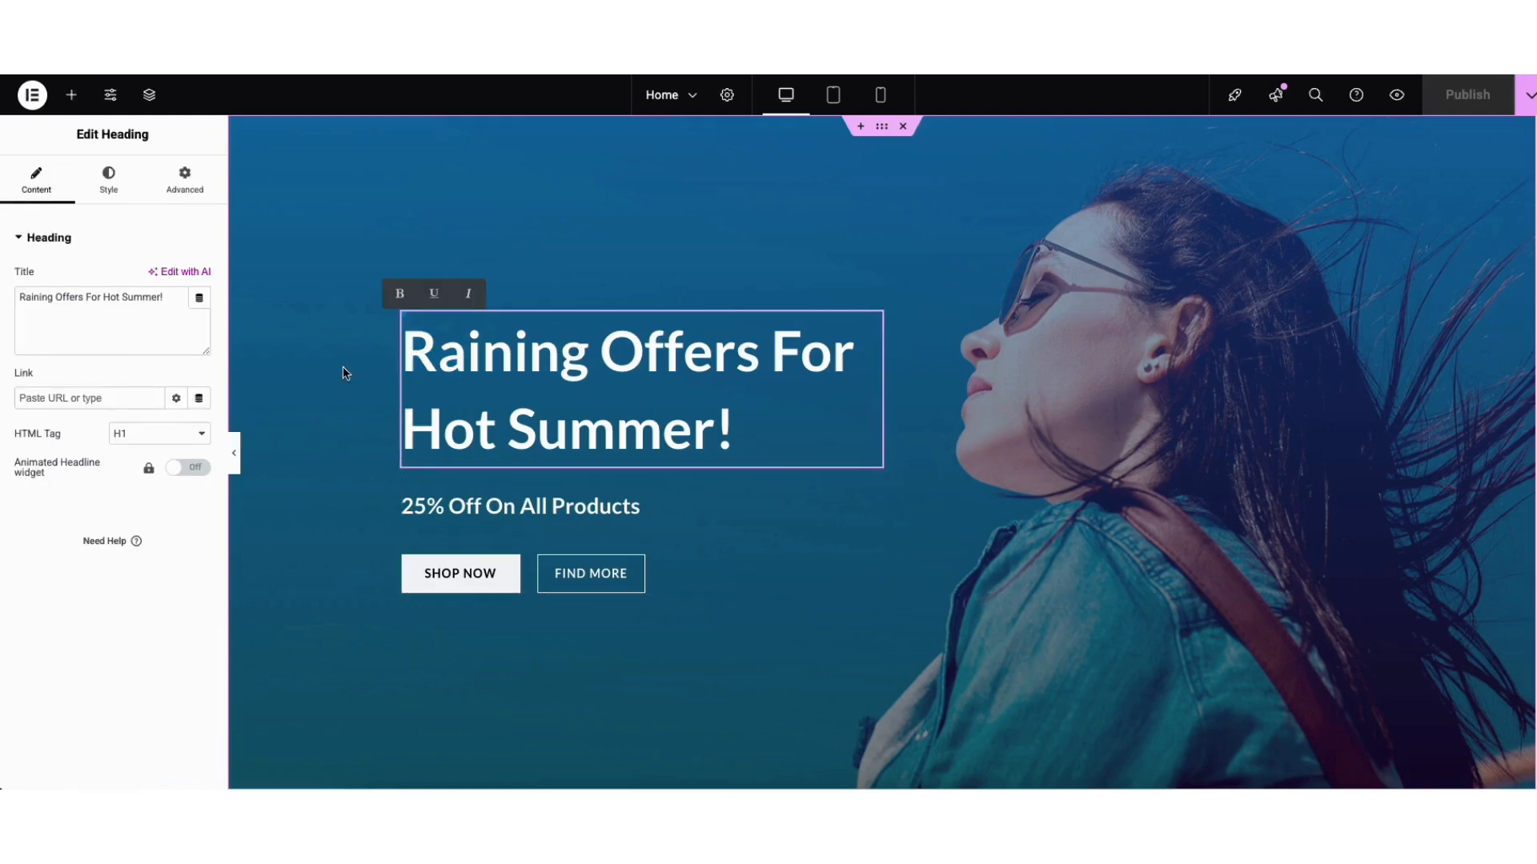
left_click_drag(409, 353, 735, 409)
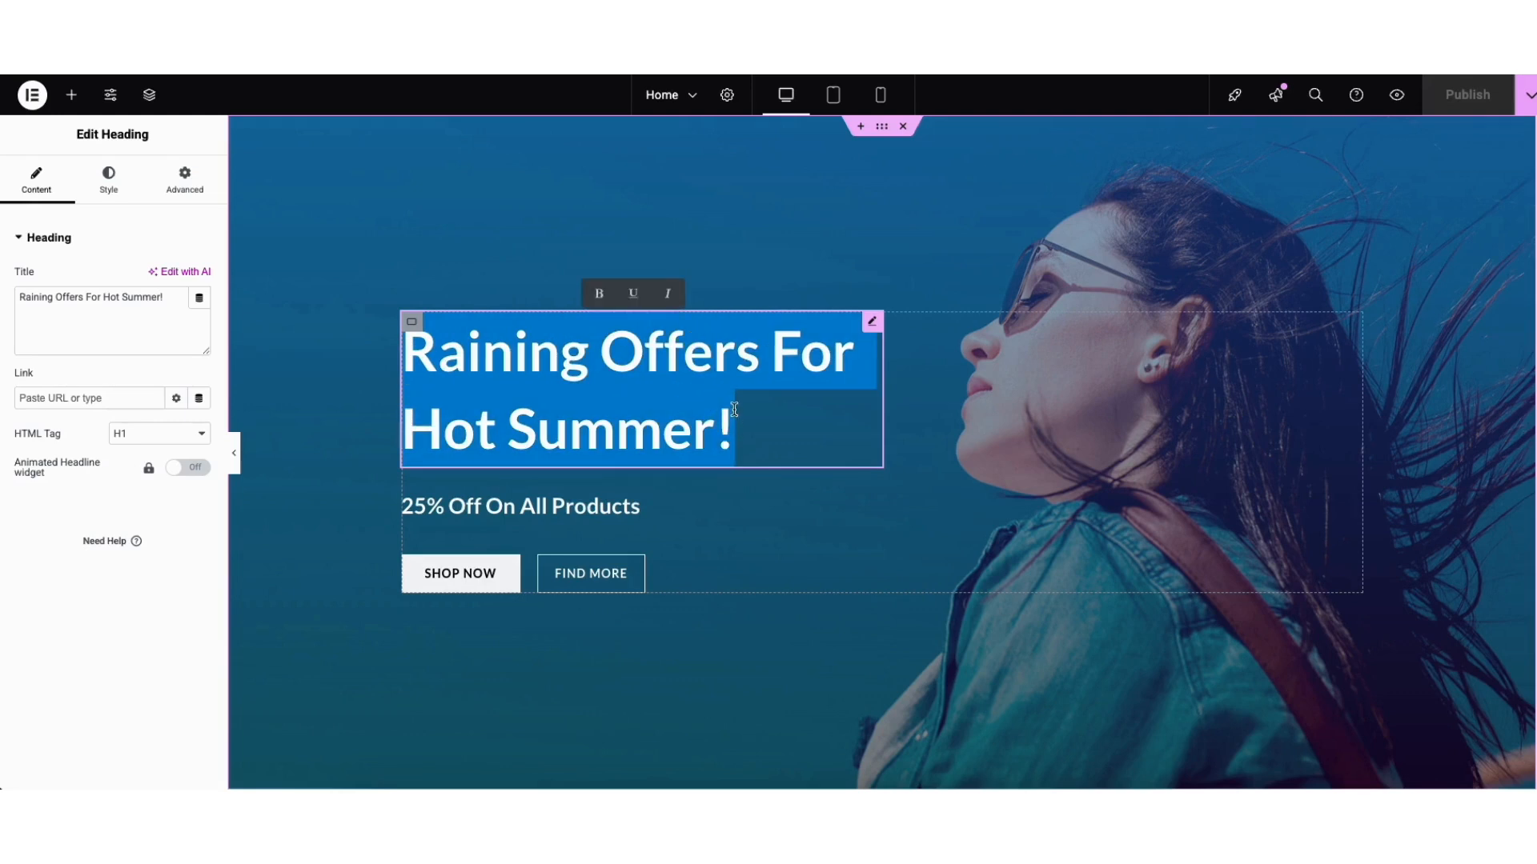
type("Demo Ecom")
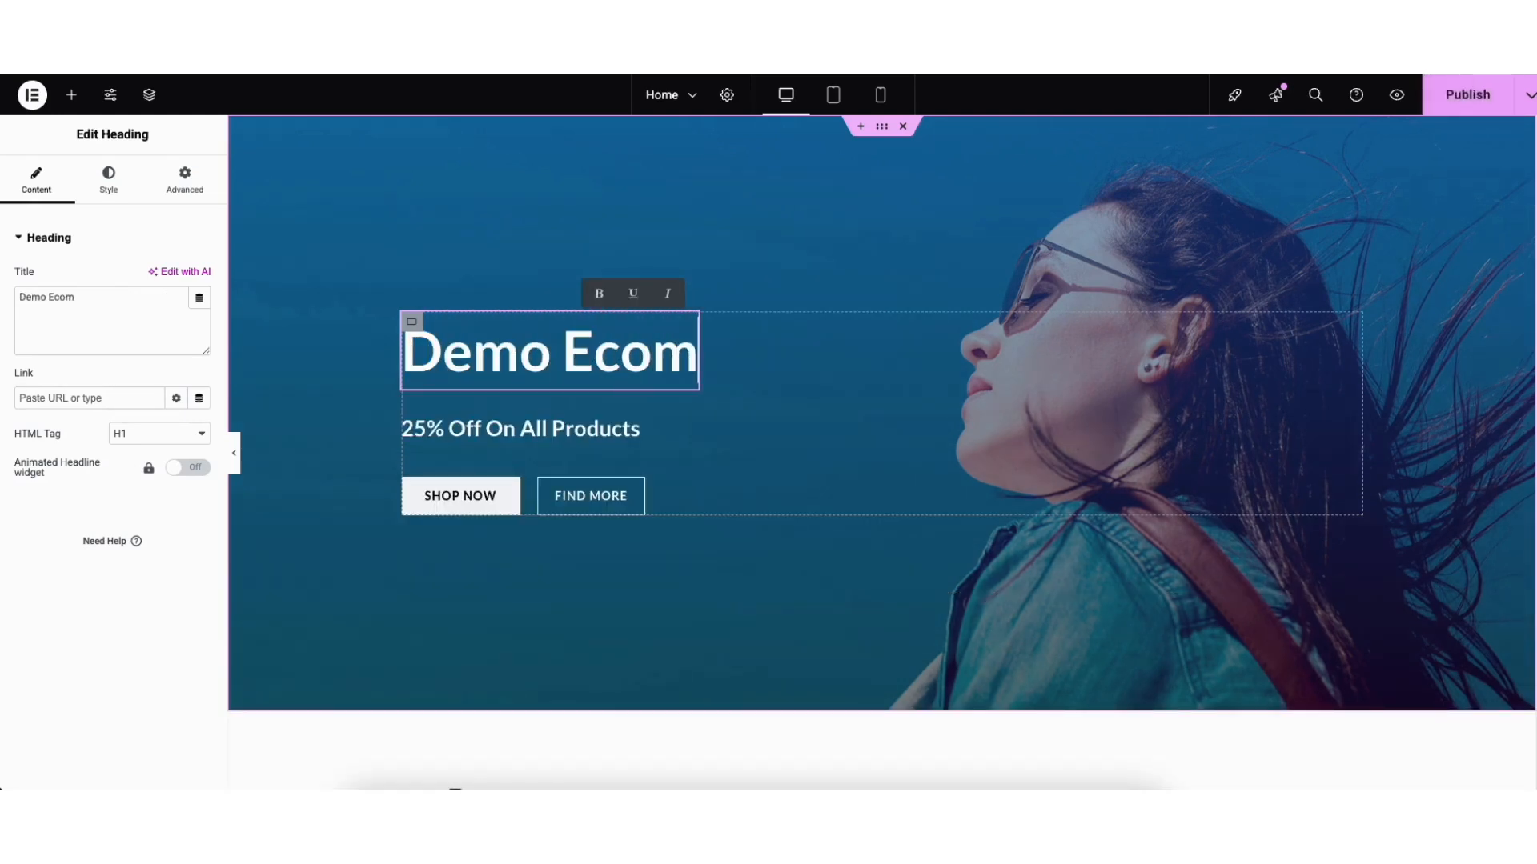
type("merce Website")
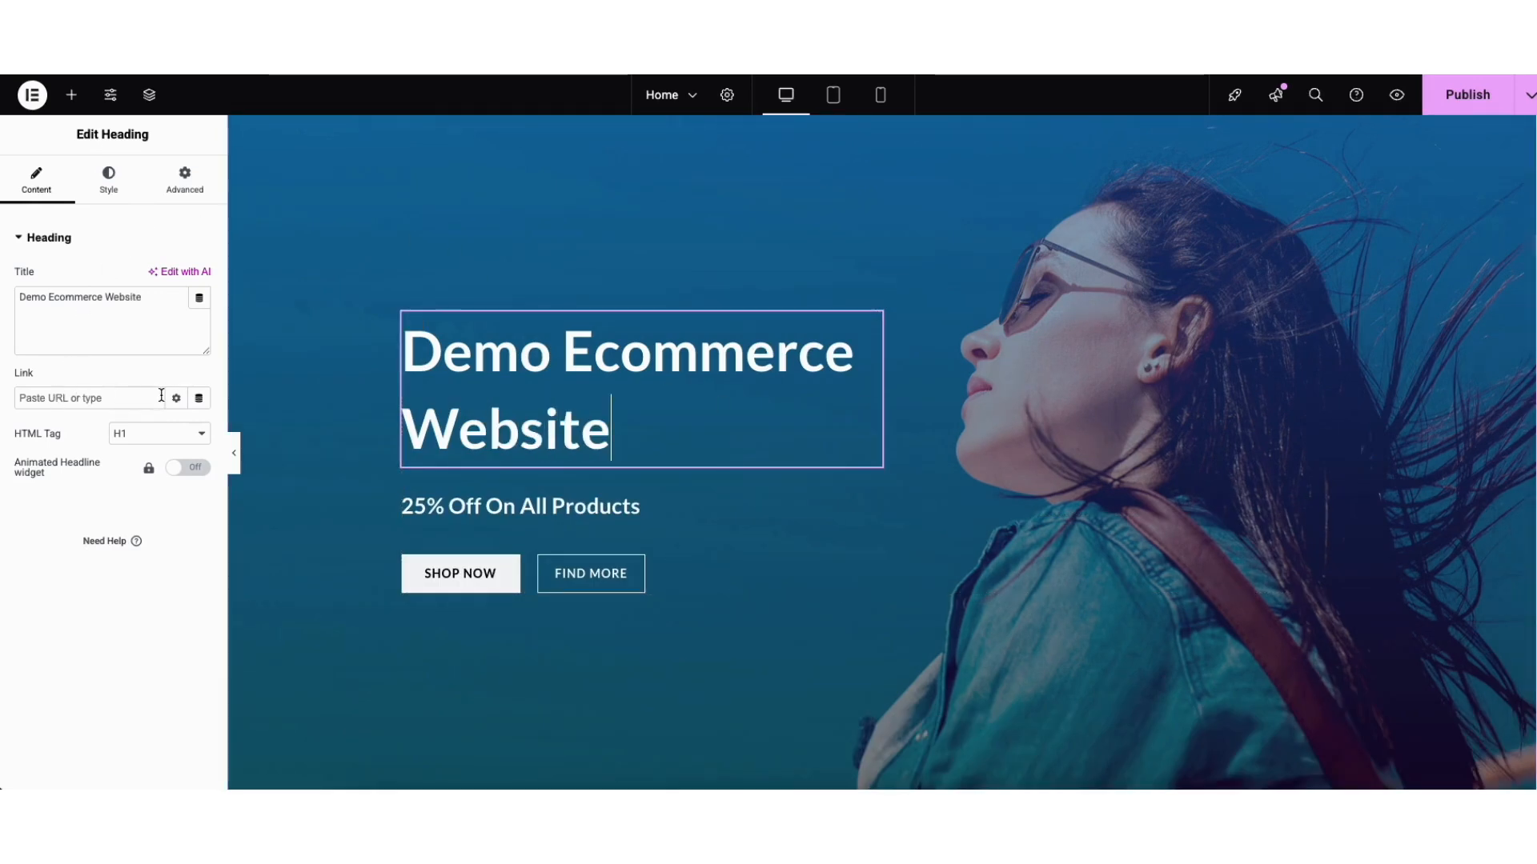
- Look over the hero heading's HTML tag choices, style options, typography settings and available font families
left_click(154, 433)
left_click(154, 433)
left_click(110, 178)
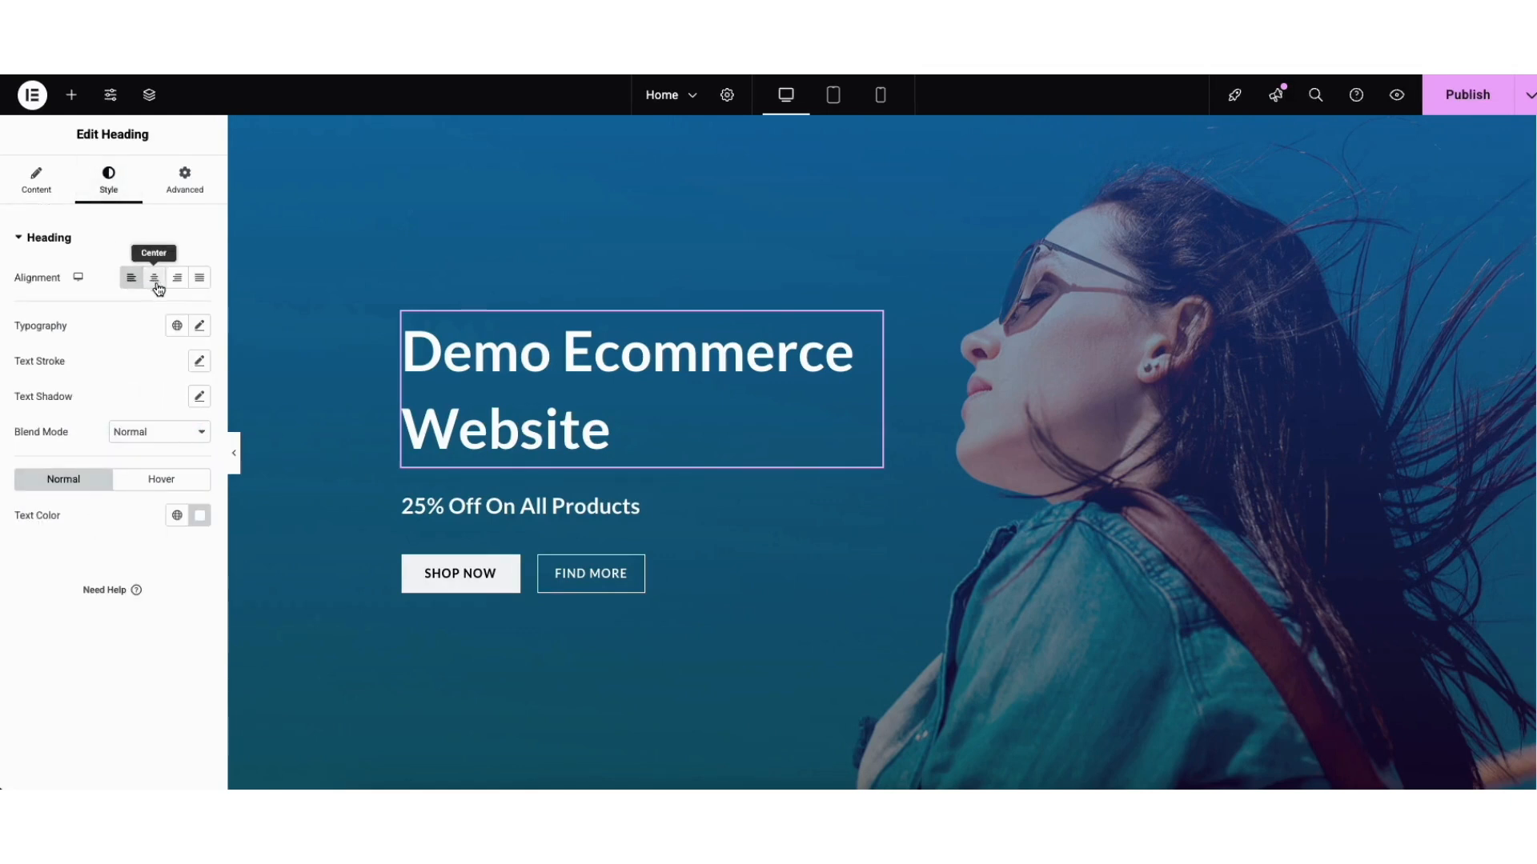
left_click(200, 327)
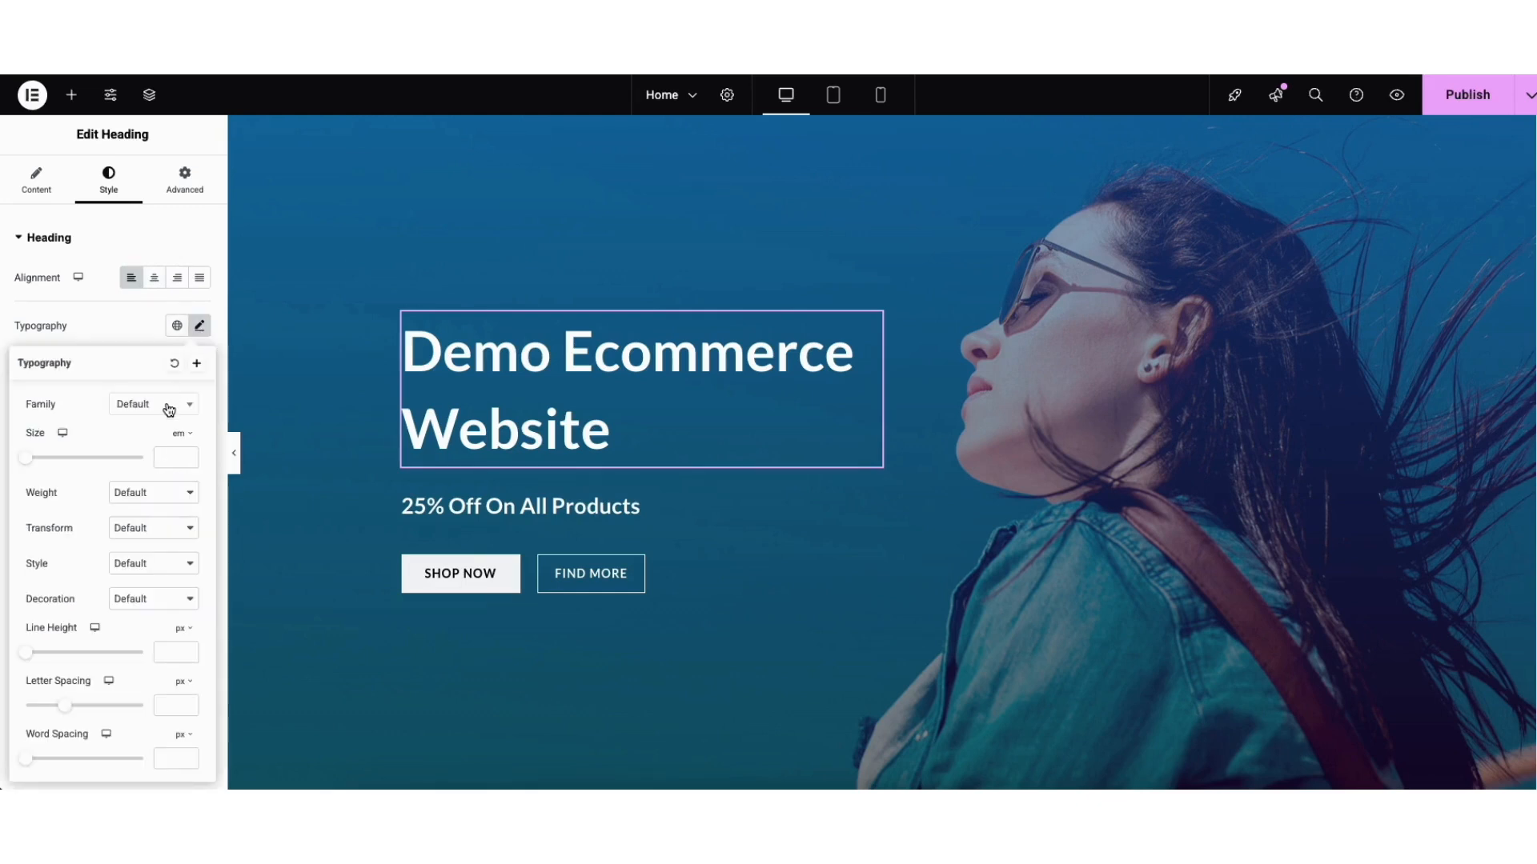
left_click(169, 407)
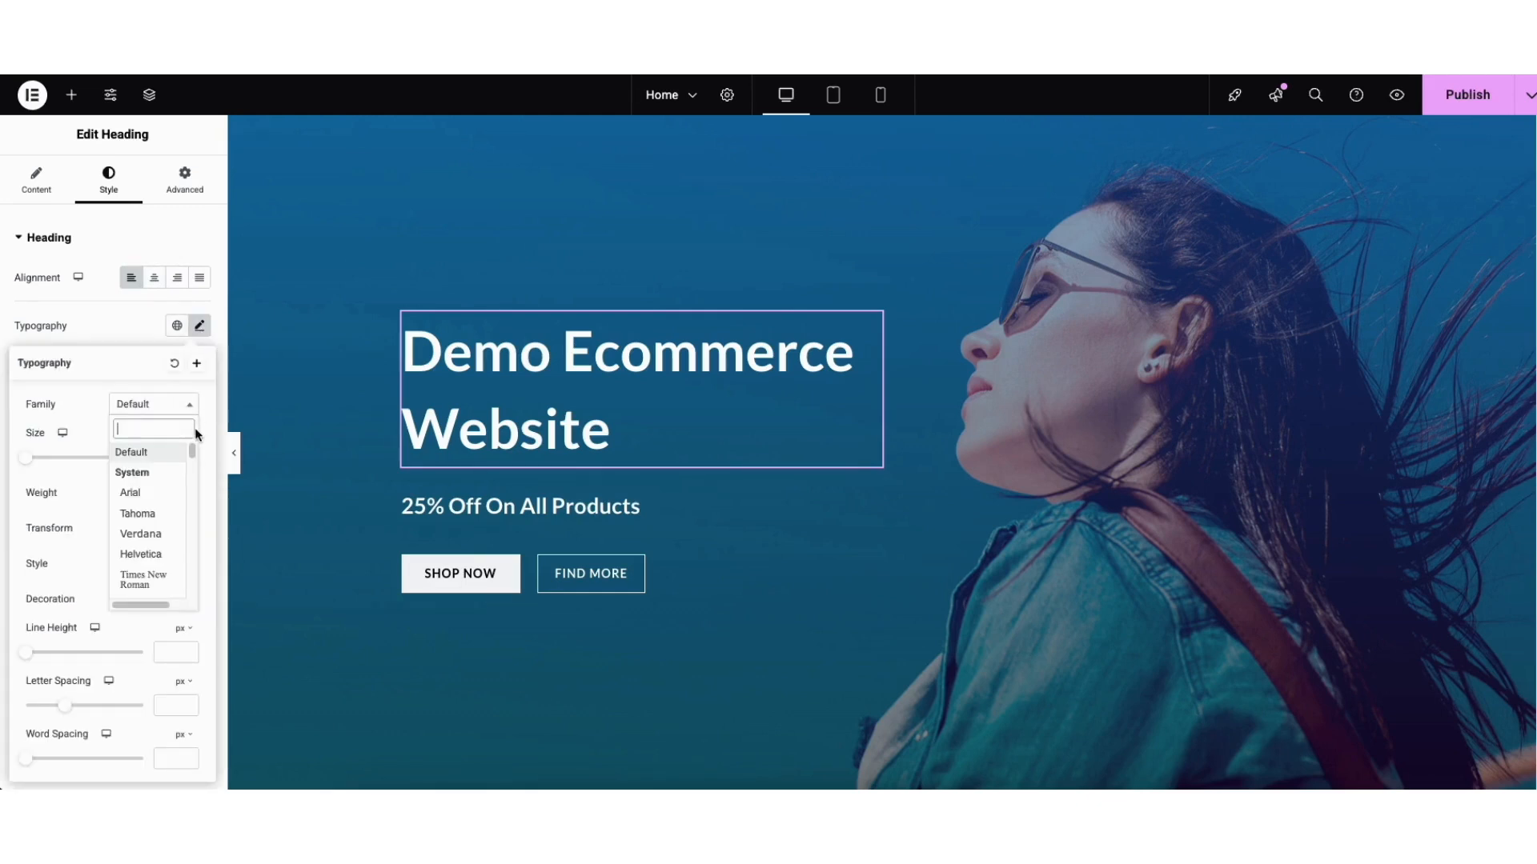
left_click_drag(190, 451, 192, 469)
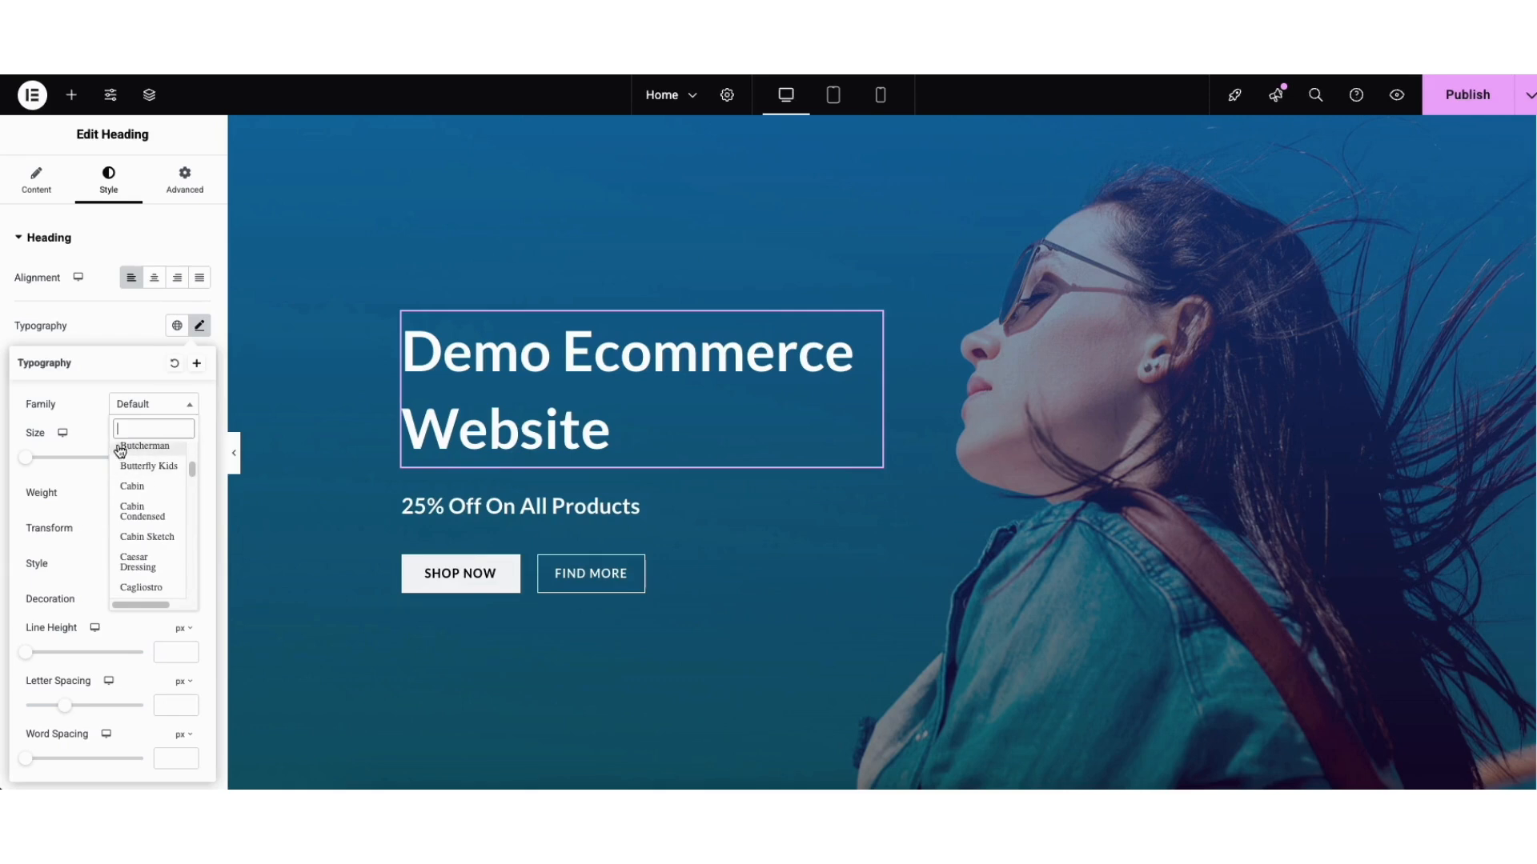
left_click(93, 420)
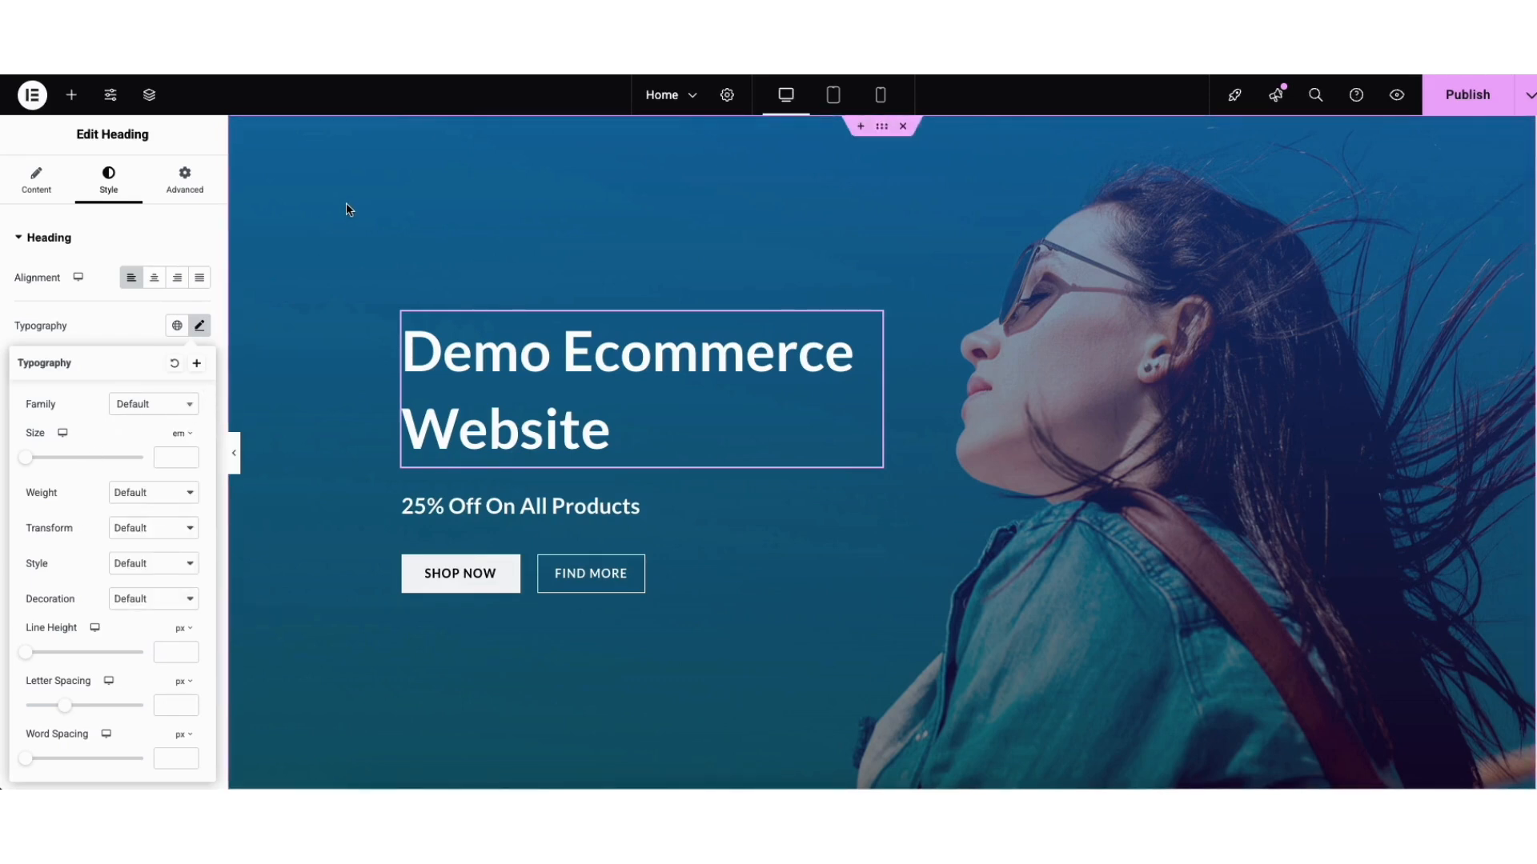
- Edit the hero container's background style and choose home-new-bg-free-img-2.jpg from the media library as its image
right_click(296, 196)
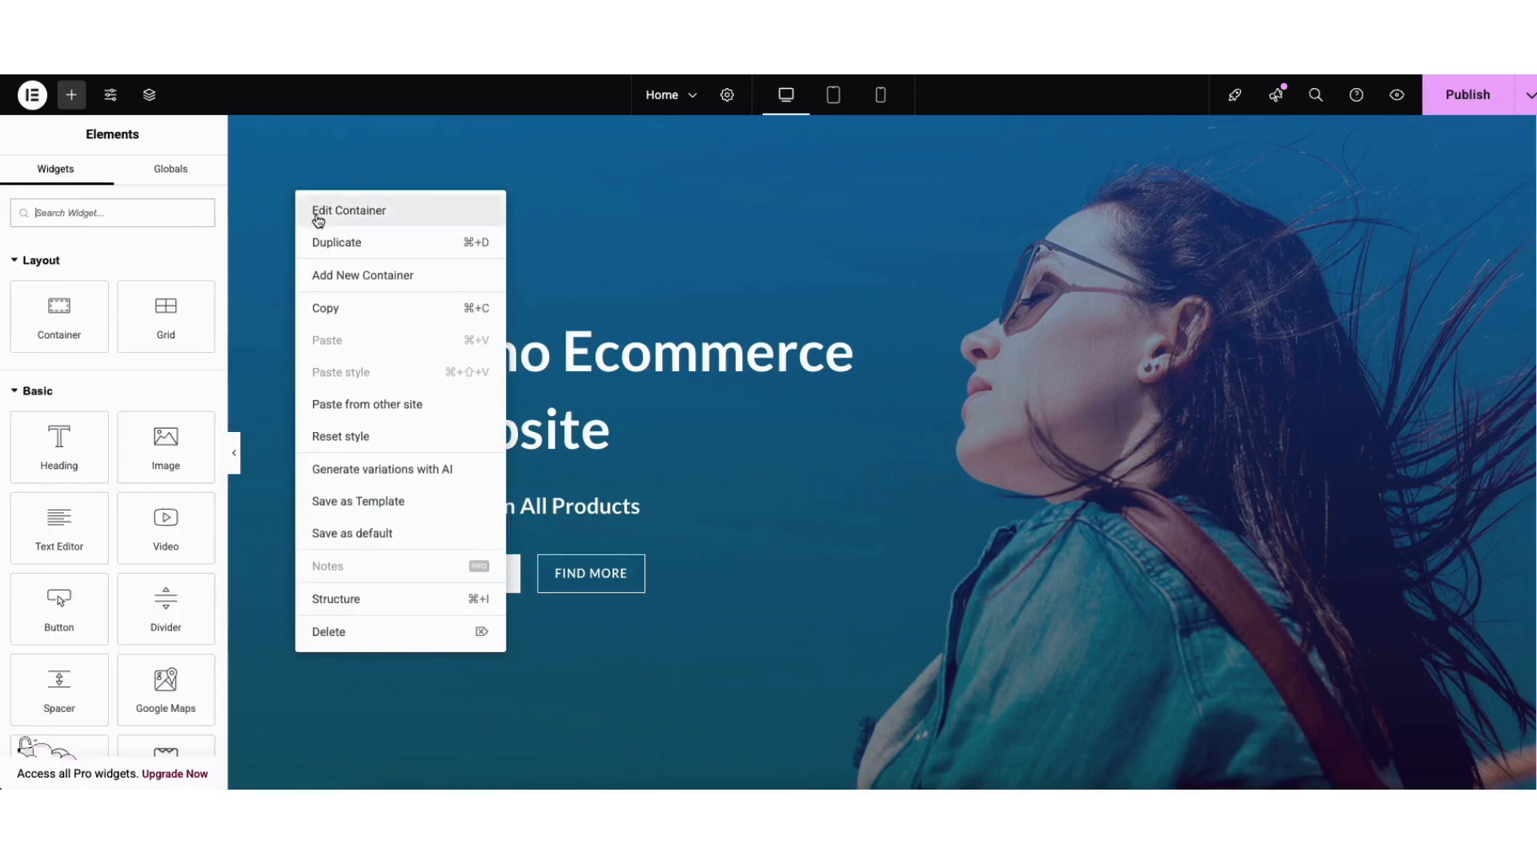
left_click(318, 219)
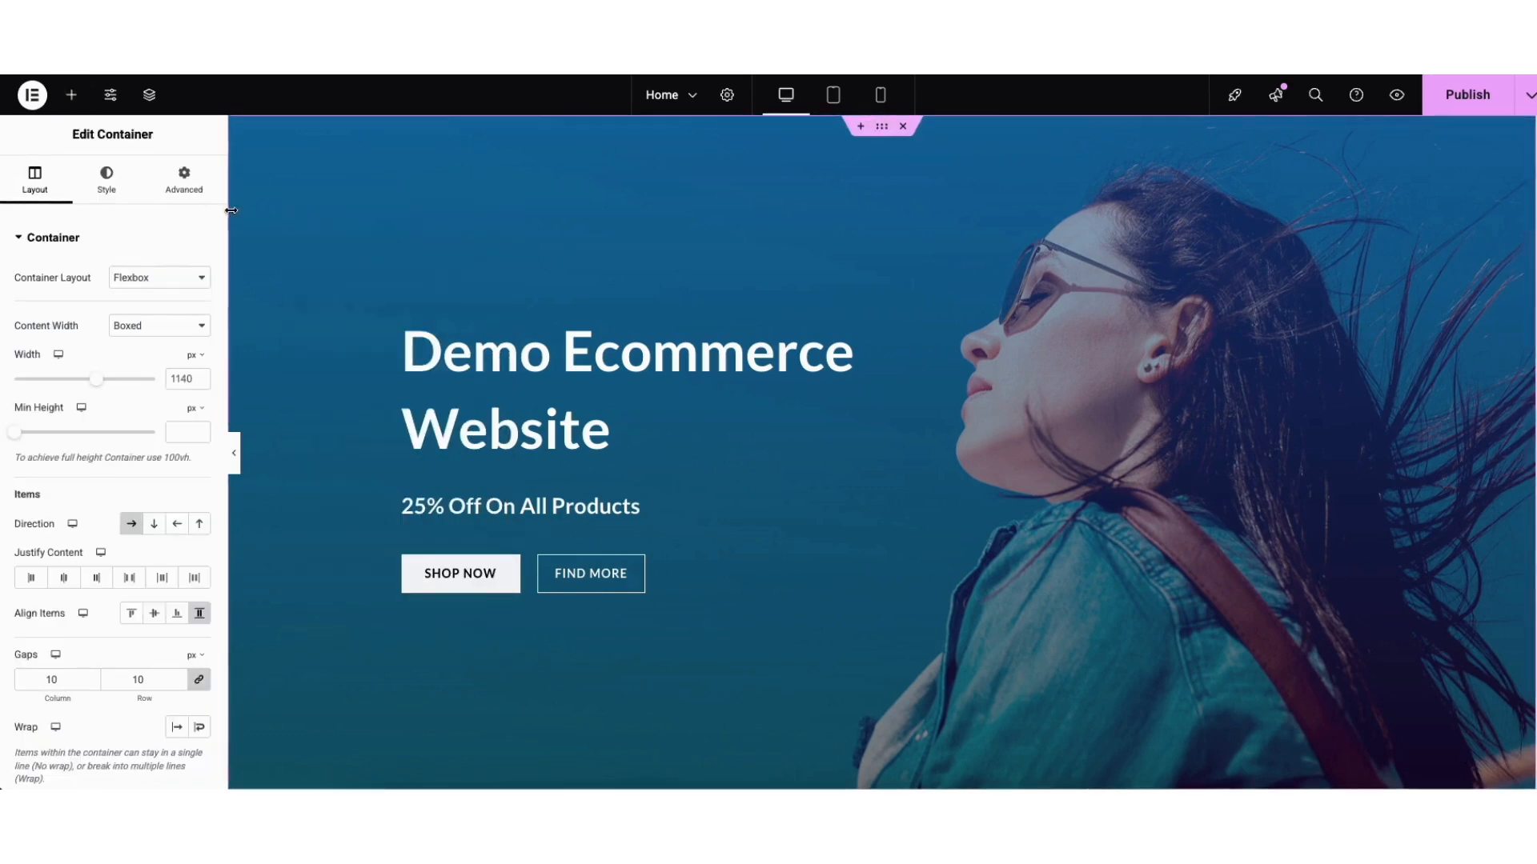
left_click(113, 183)
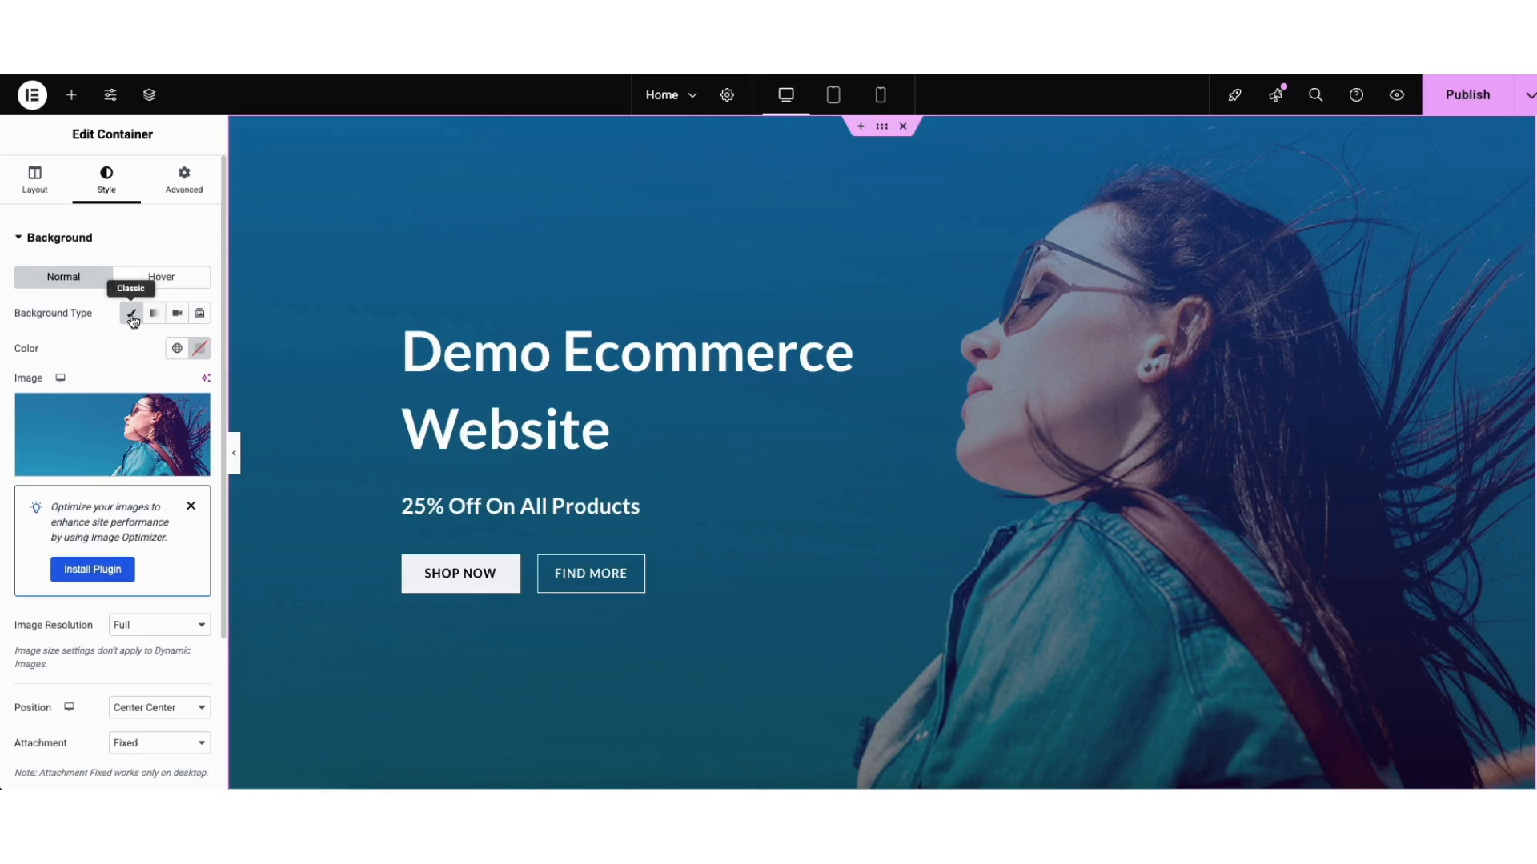
mouse_move(114, 440)
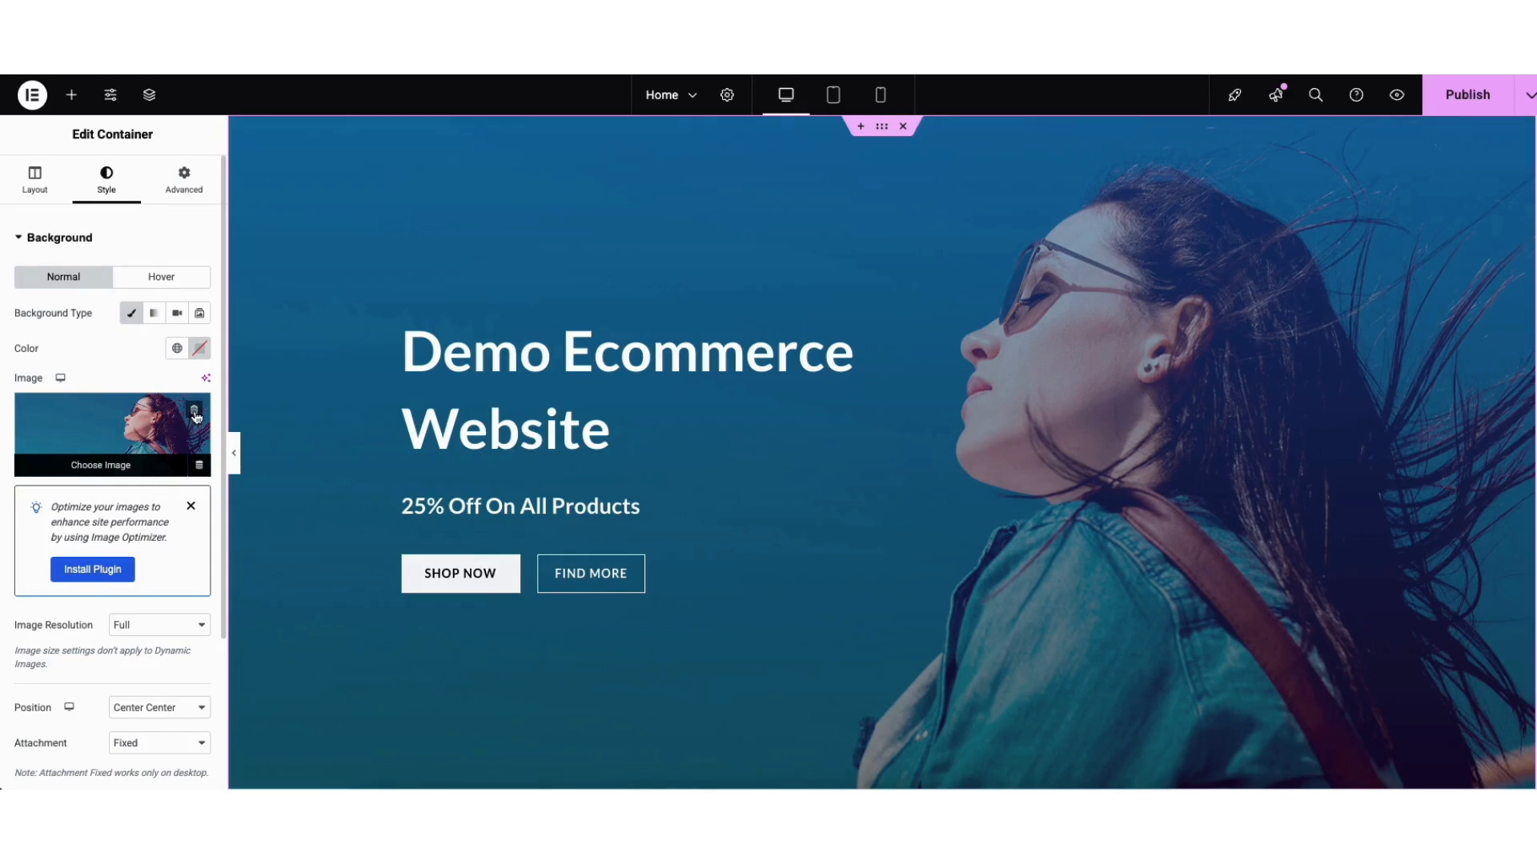
left_click(116, 447)
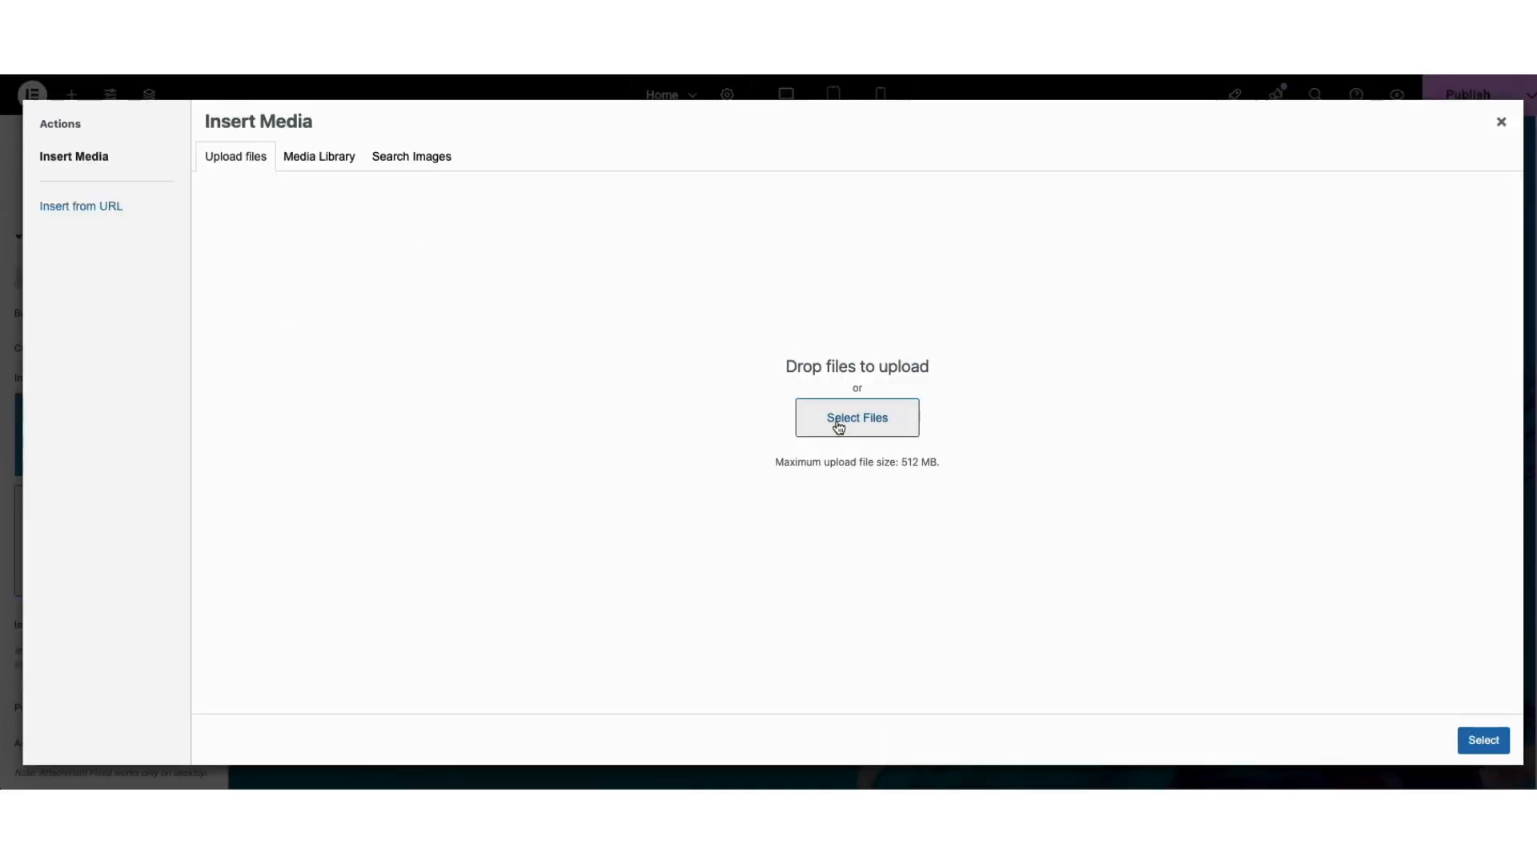
left_click(304, 164)
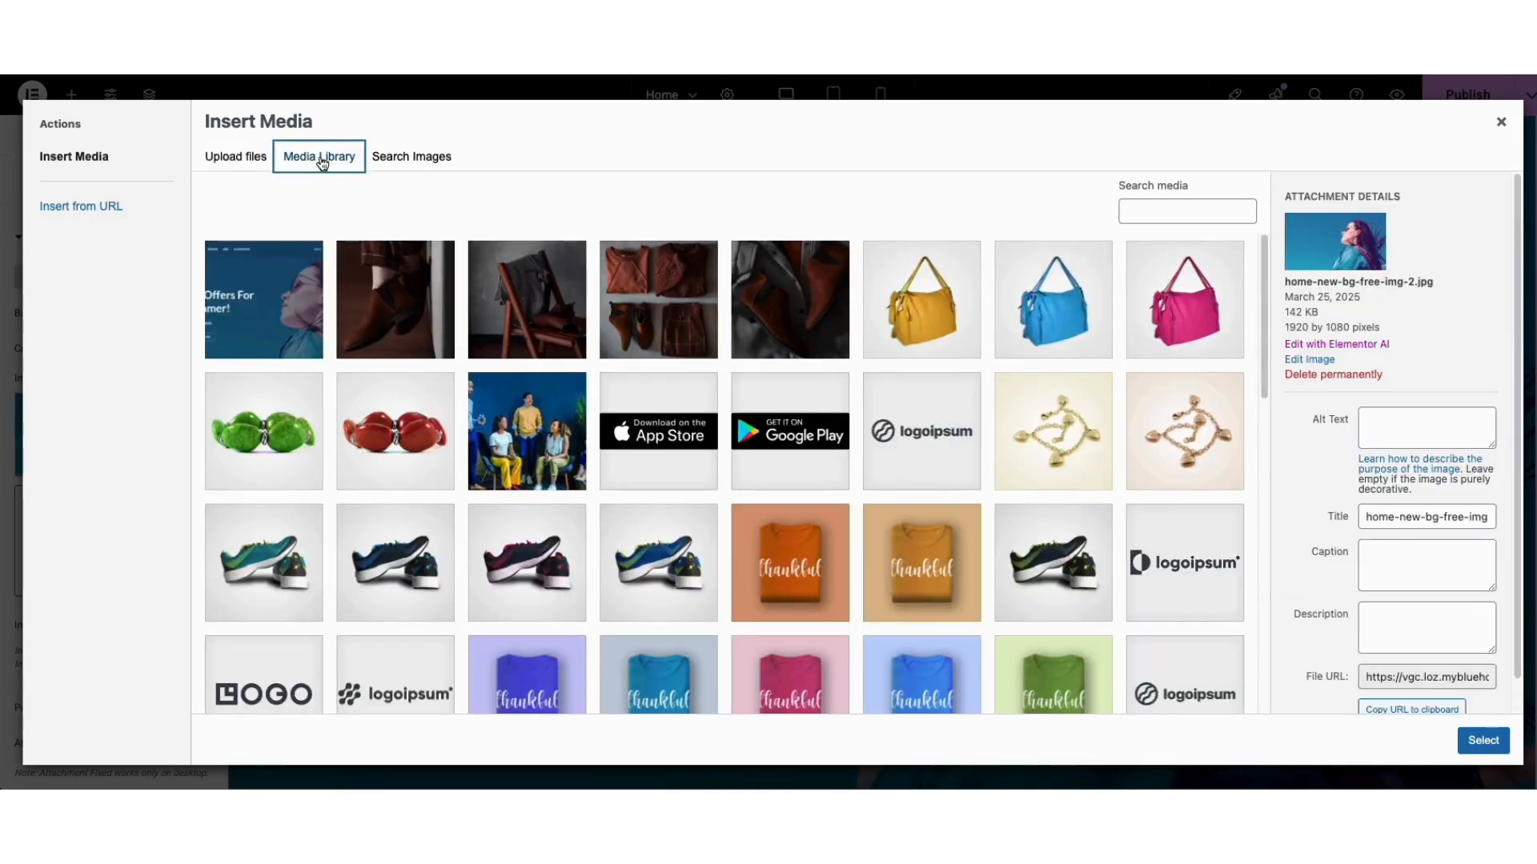
left_click_drag(1262, 262, 1260, 506)
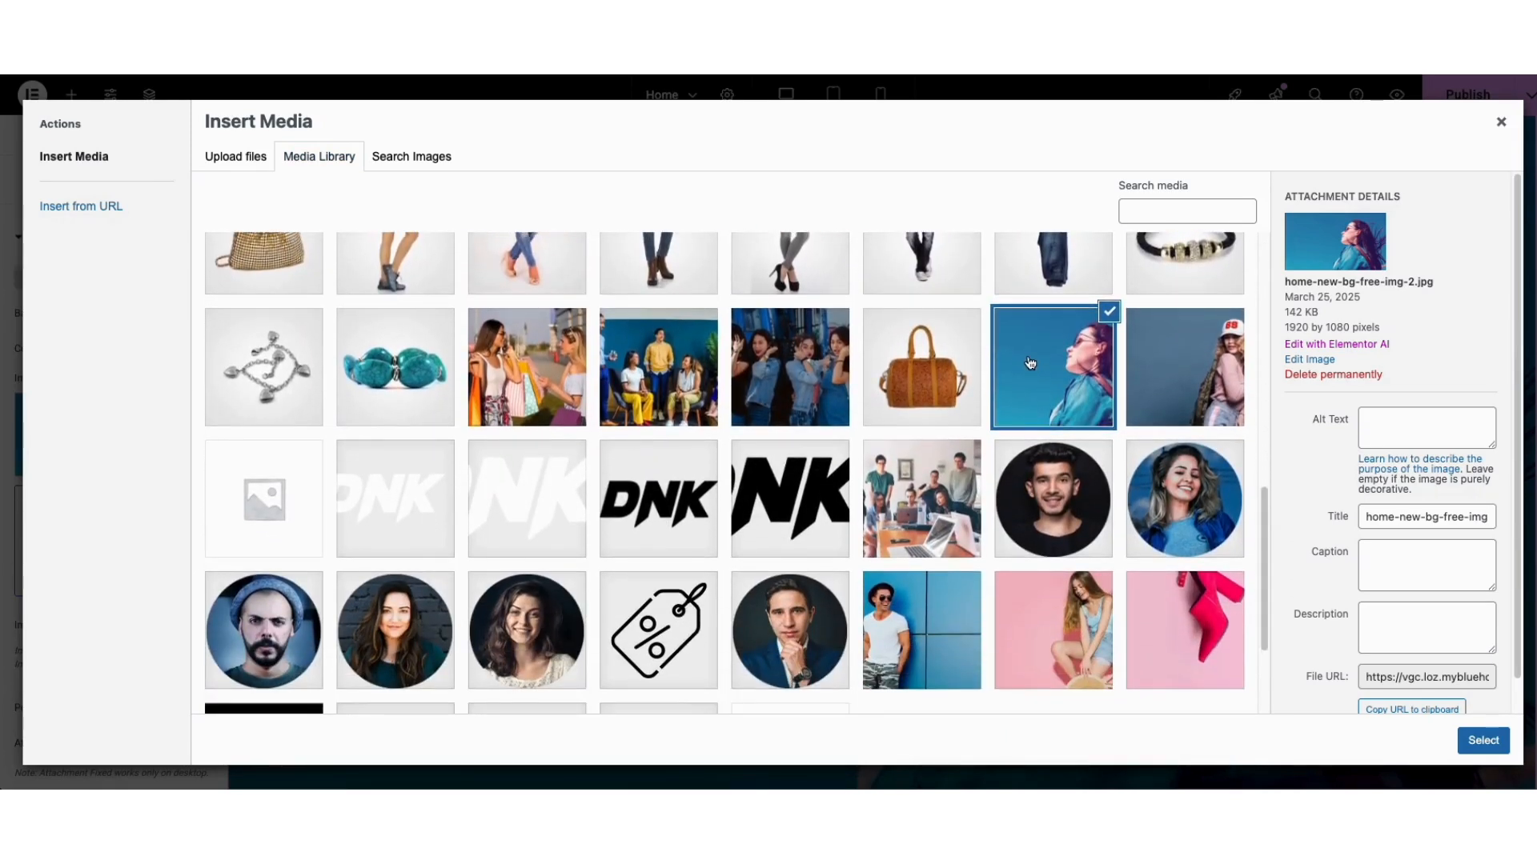
left_click(1483, 740)
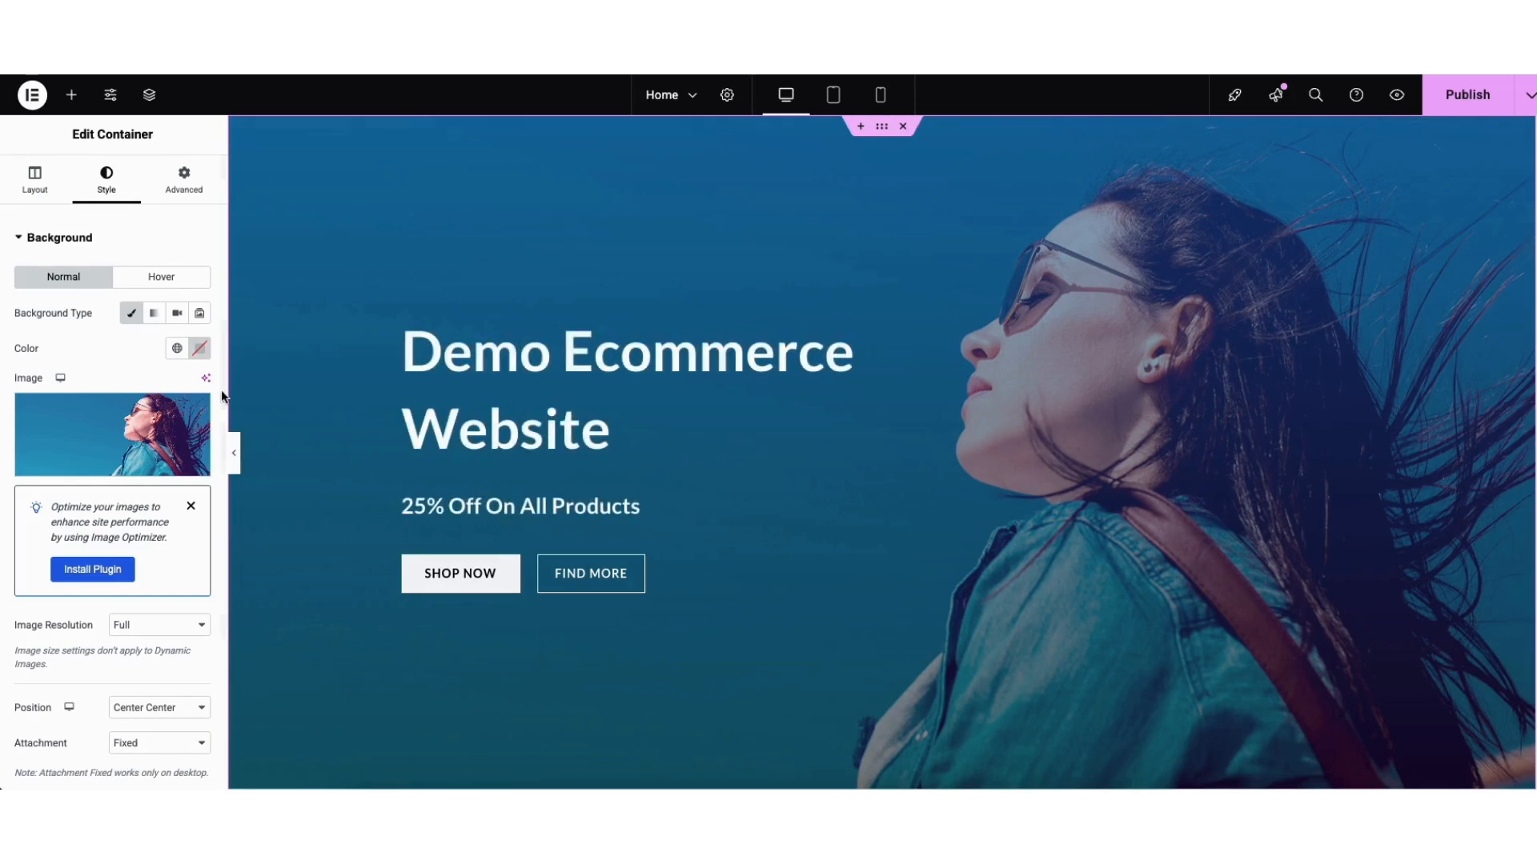
- Change the first gradient color of the hero container's background overlay to a slightly lighter blue
left_click_drag(220, 398, 218, 584)
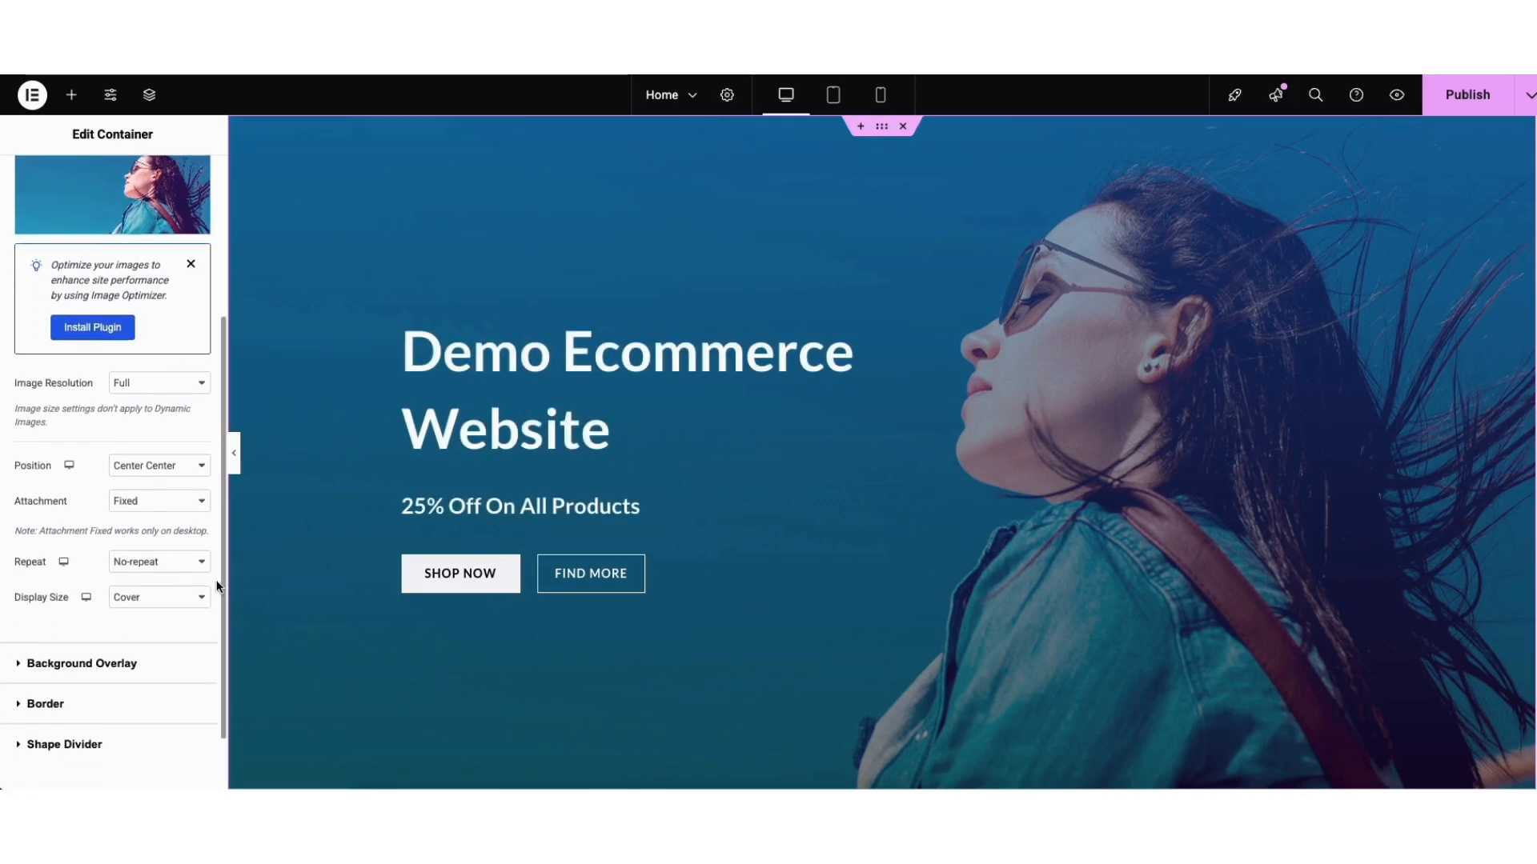
left_click(99, 650)
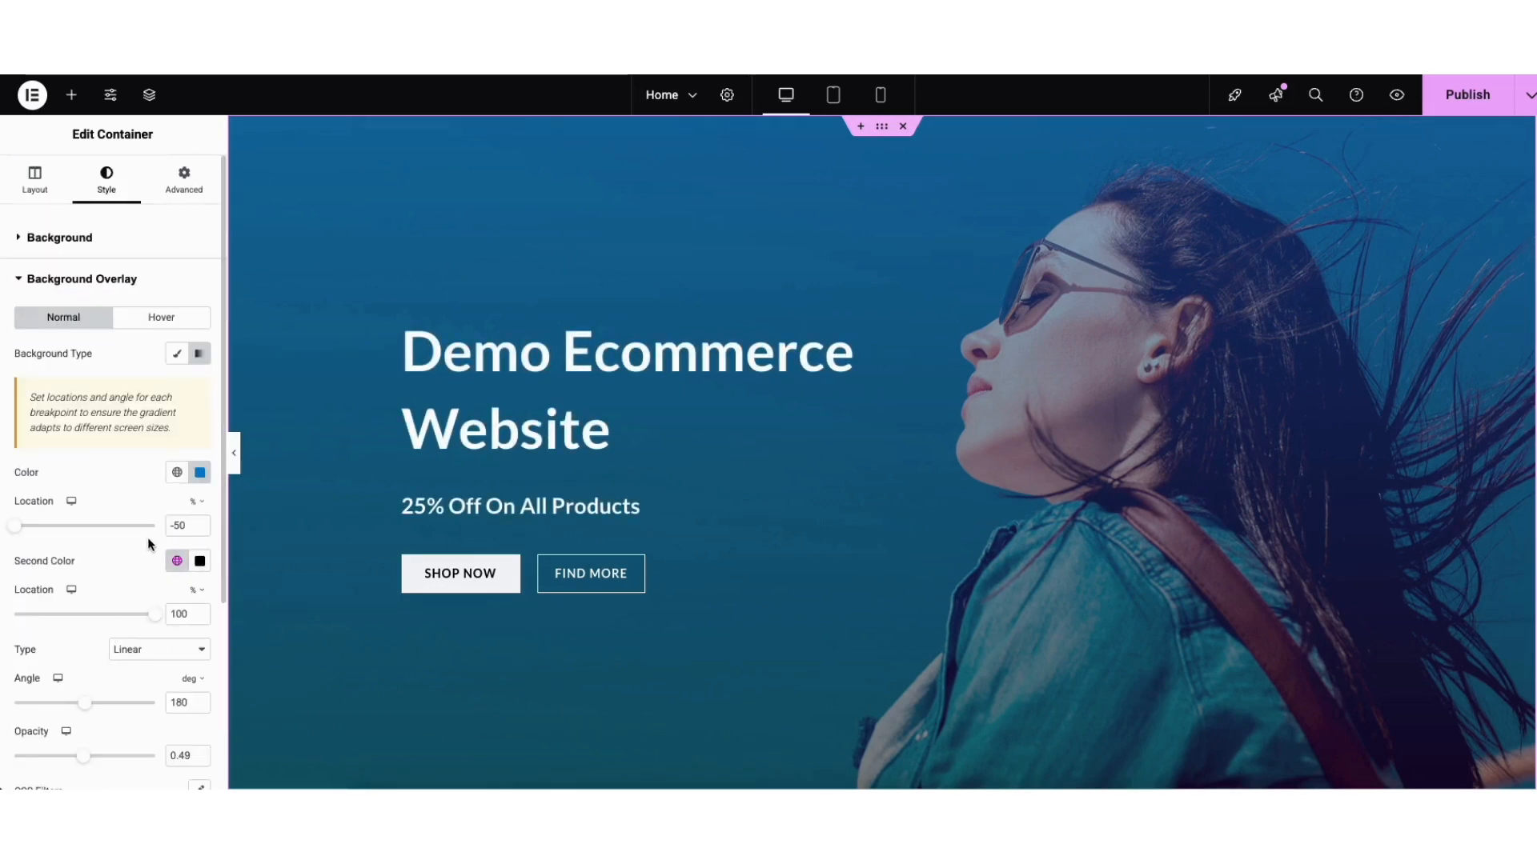
left_click(200, 472)
mouse_move(289, 571)
left_mouse_down()
mouse_move(148, 566)
mouse_move(110, 593)
mouse_move(116, 632)
mouse_move(286, 557)
left_mouse_up()
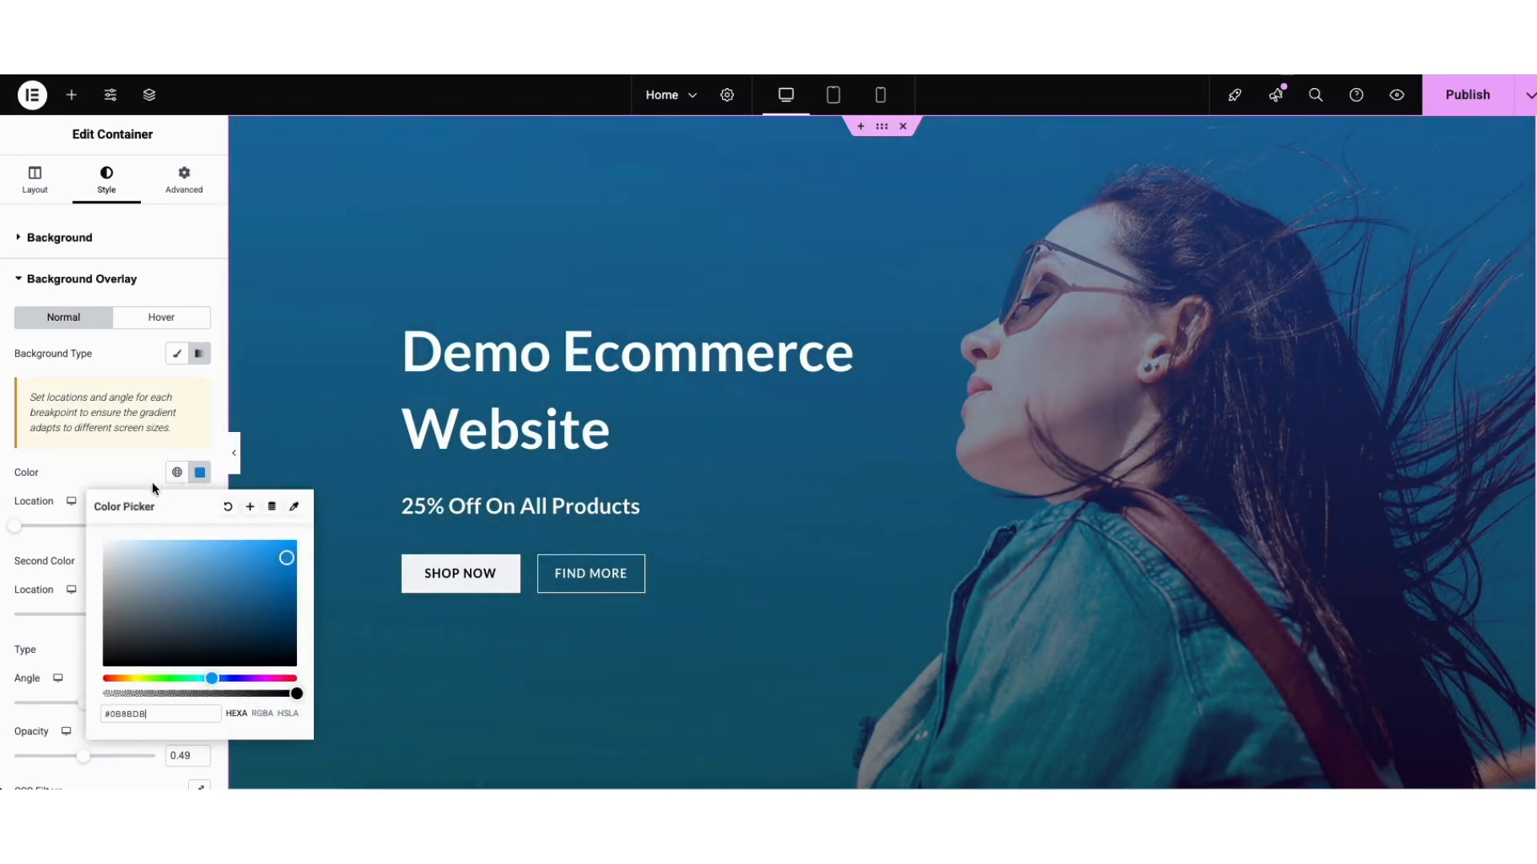
left_click(154, 488)
- Set the background overlay's second gradient color to #141414 and its opacity to 0.44
left_click(200, 560)
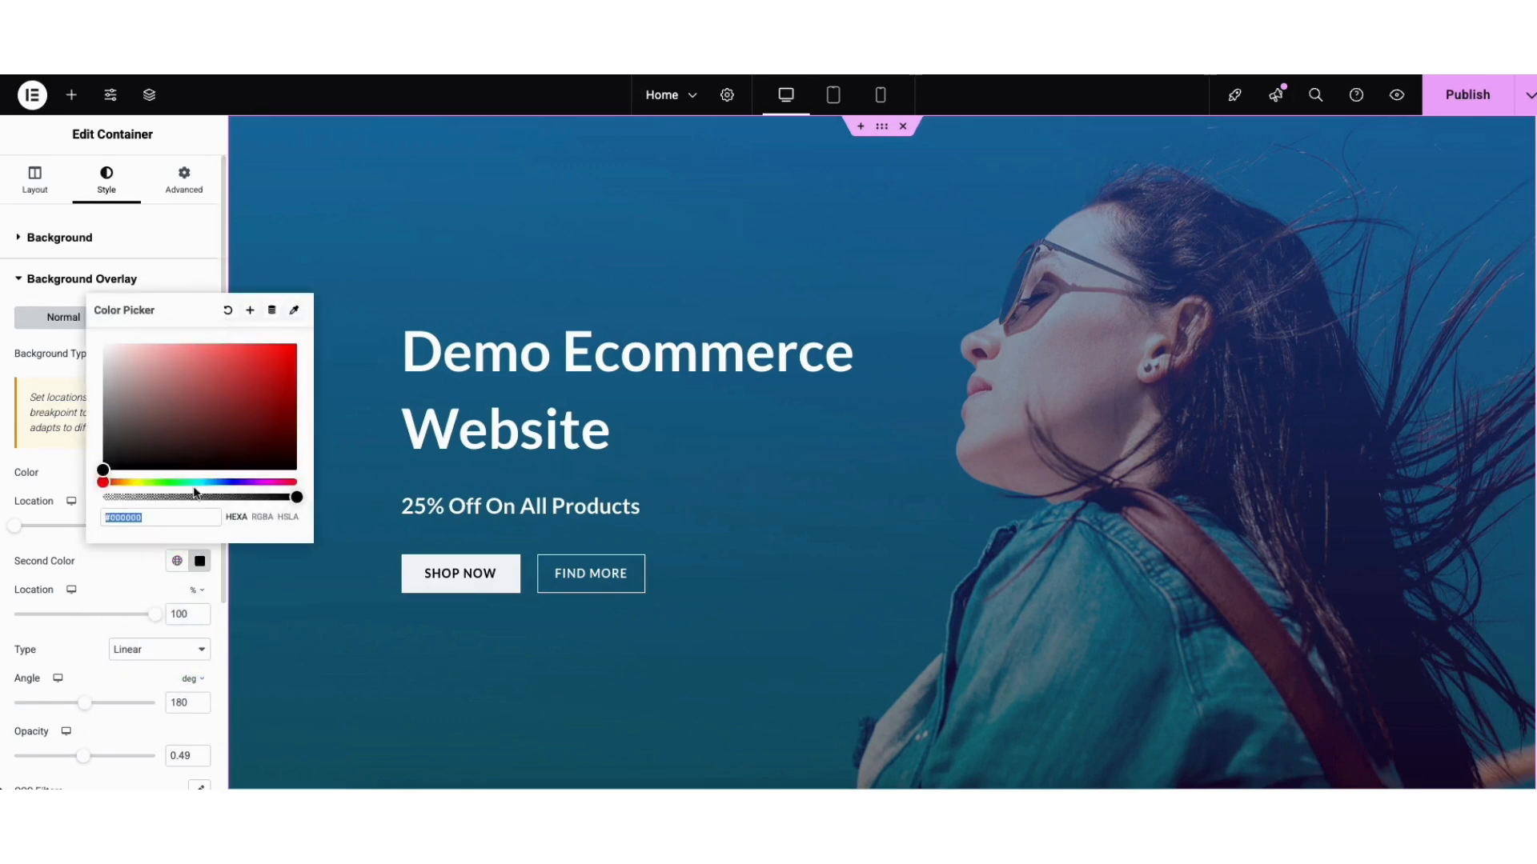
left_click_drag(178, 448, 90, 468)
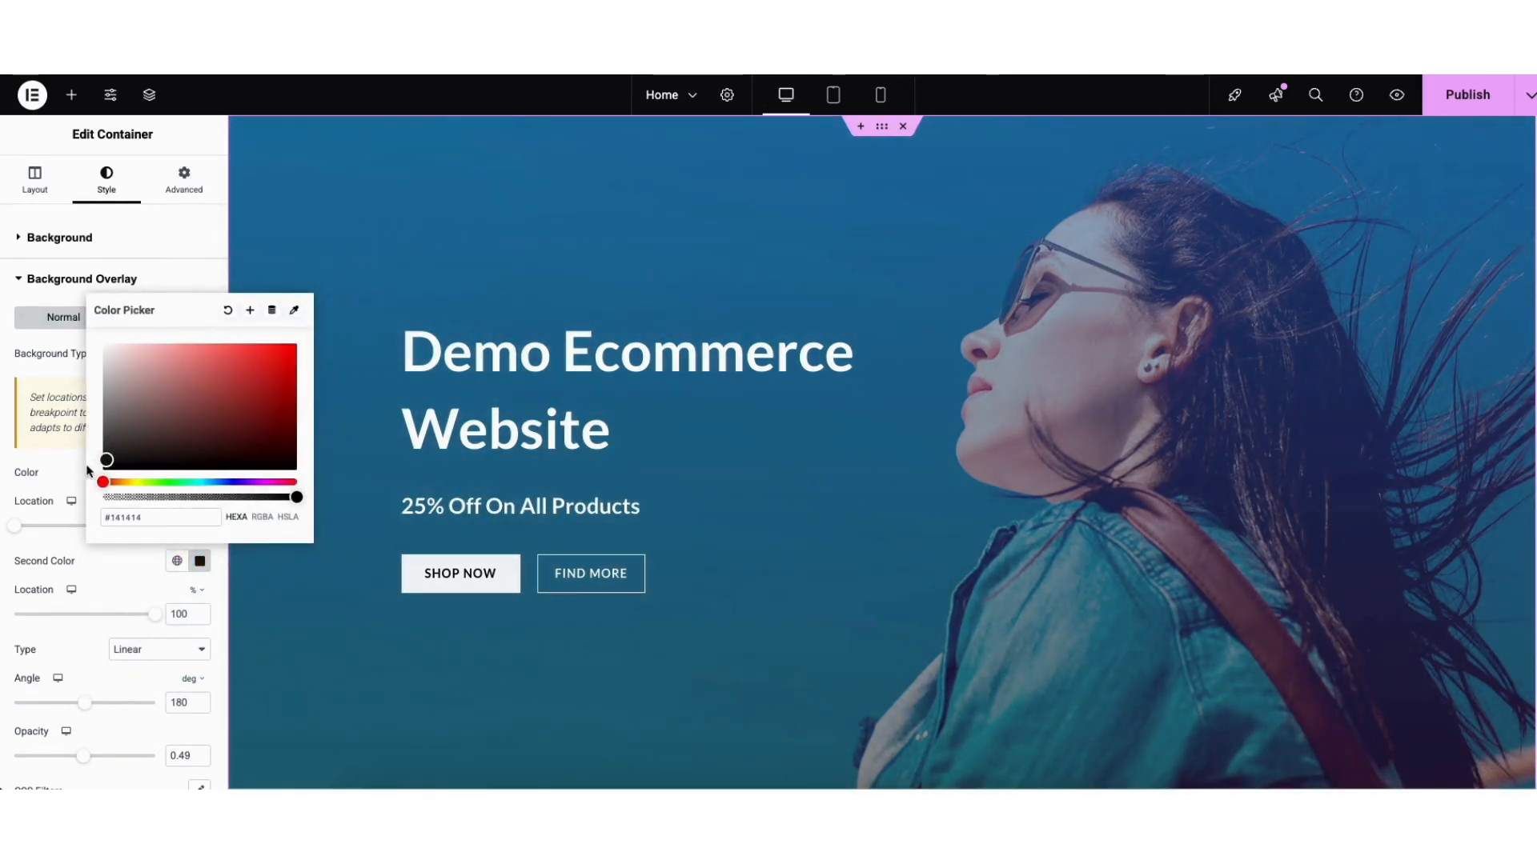
left_click(66, 468)
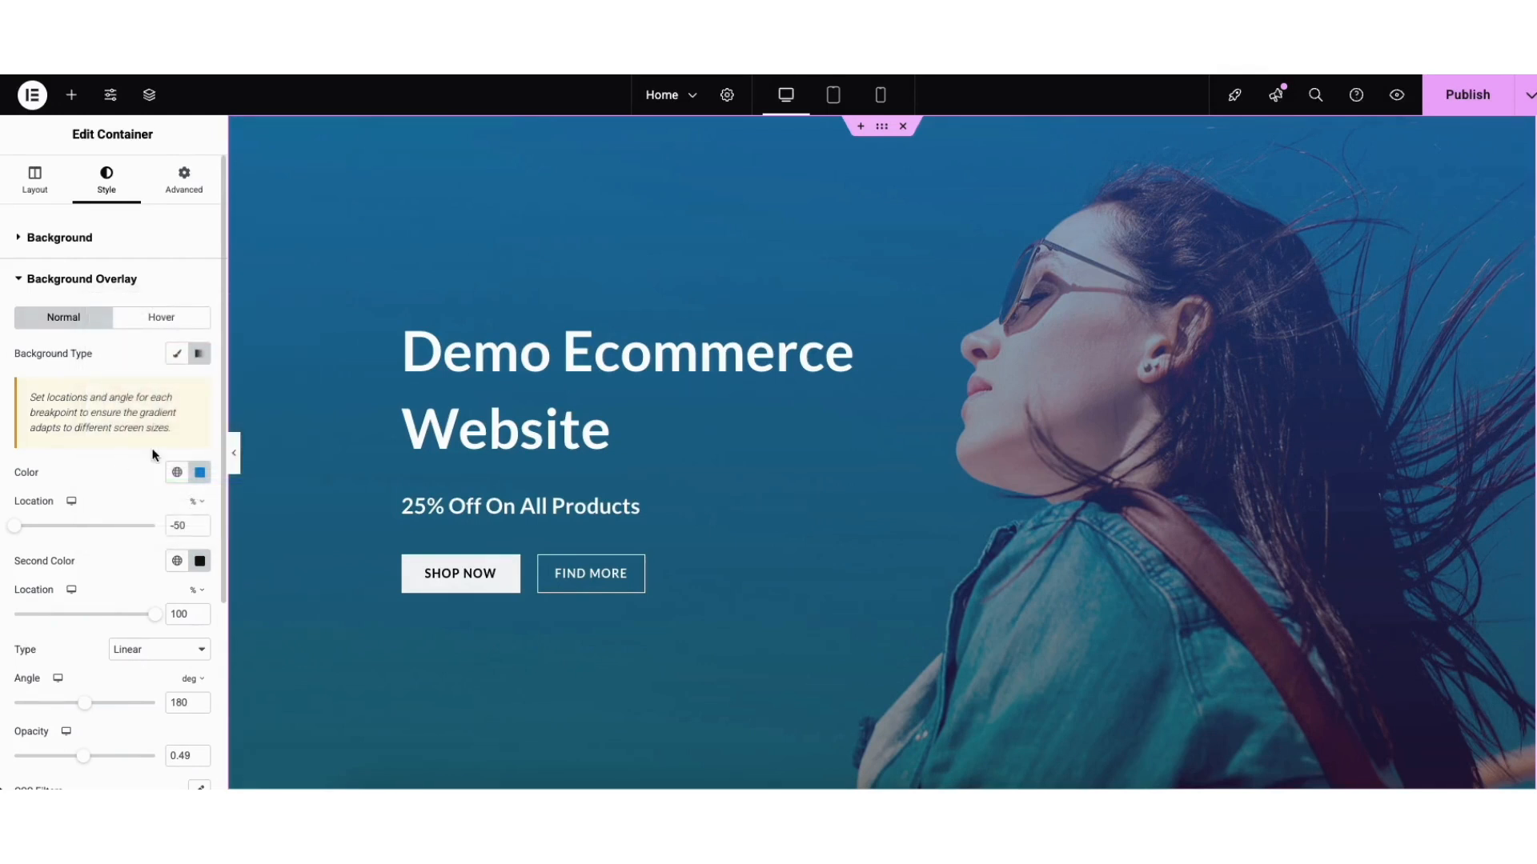
mouse_move(83, 761)
left_mouse_down()
mouse_move(17, 772)
mouse_move(148, 776)
mouse_move(76, 776)
left_mouse_up()
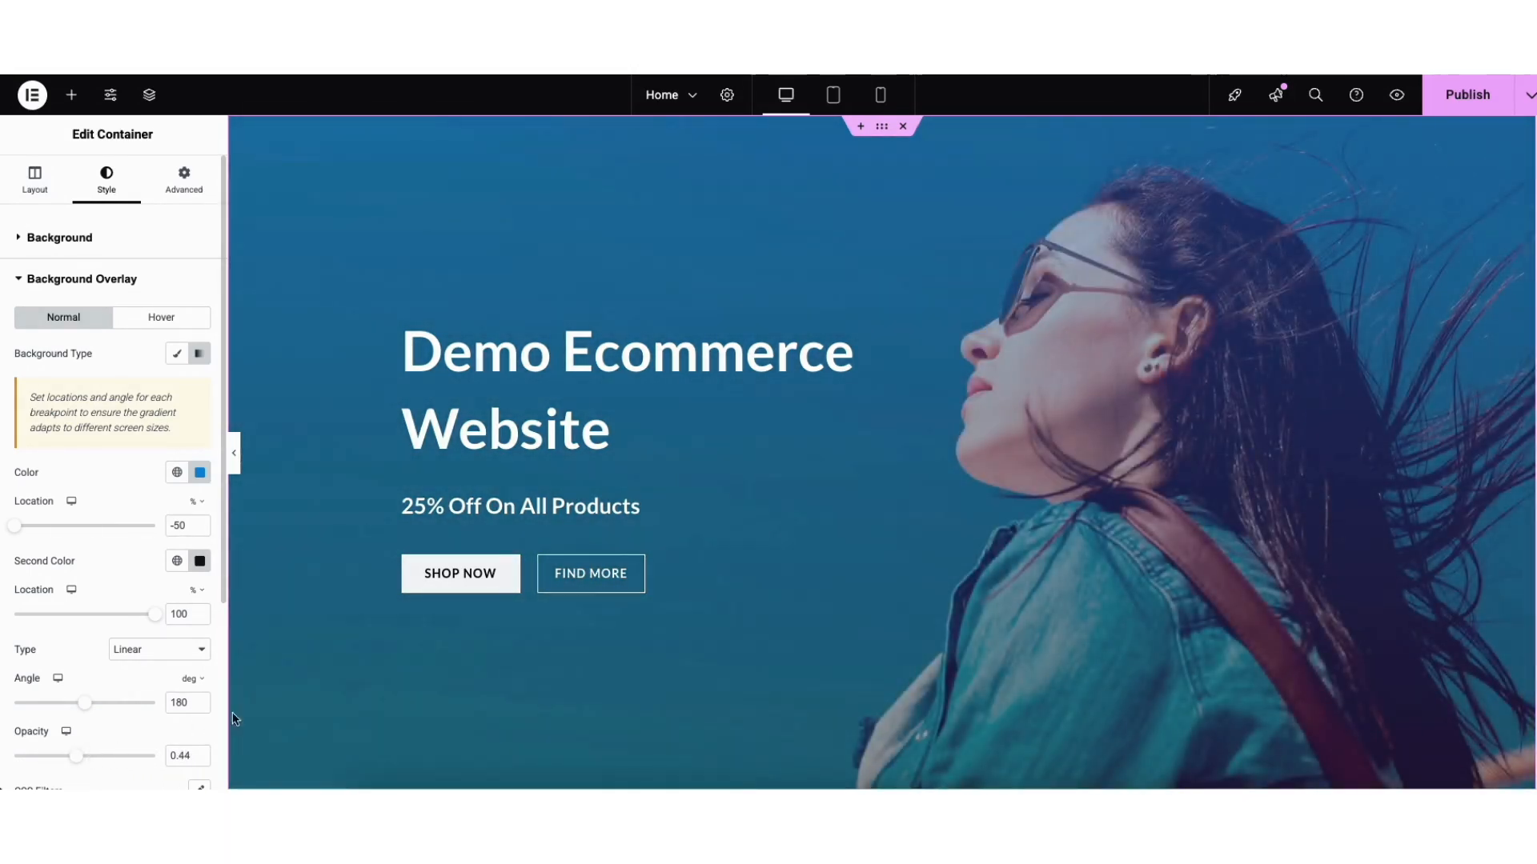
- Open the Shop Now button's content settings and inspect its text and link options
left_click(507, 573)
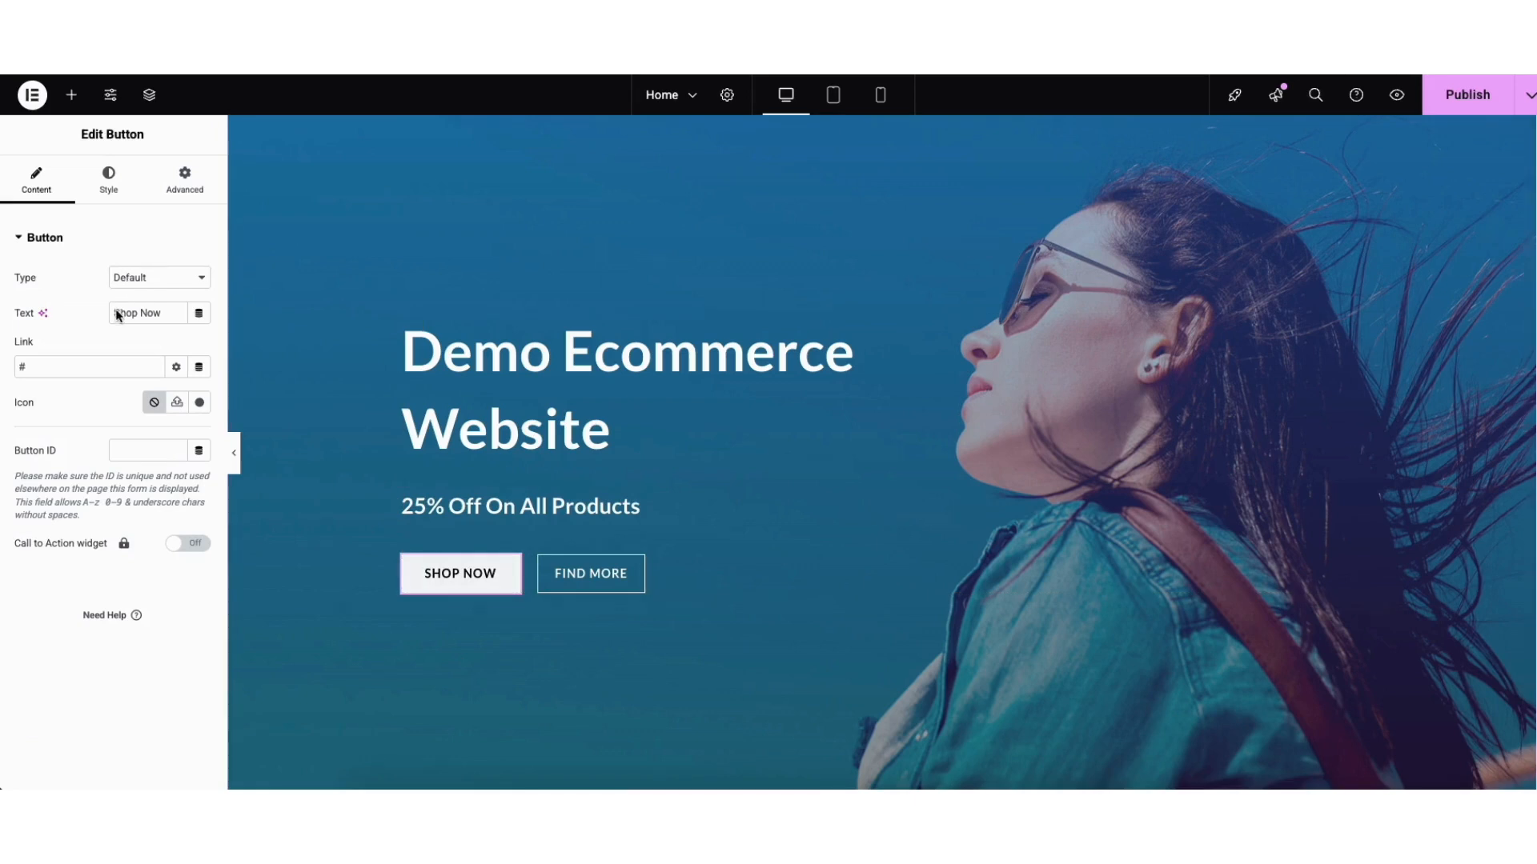
left_click_drag(115, 310, 167, 318)
left_click(176, 368)
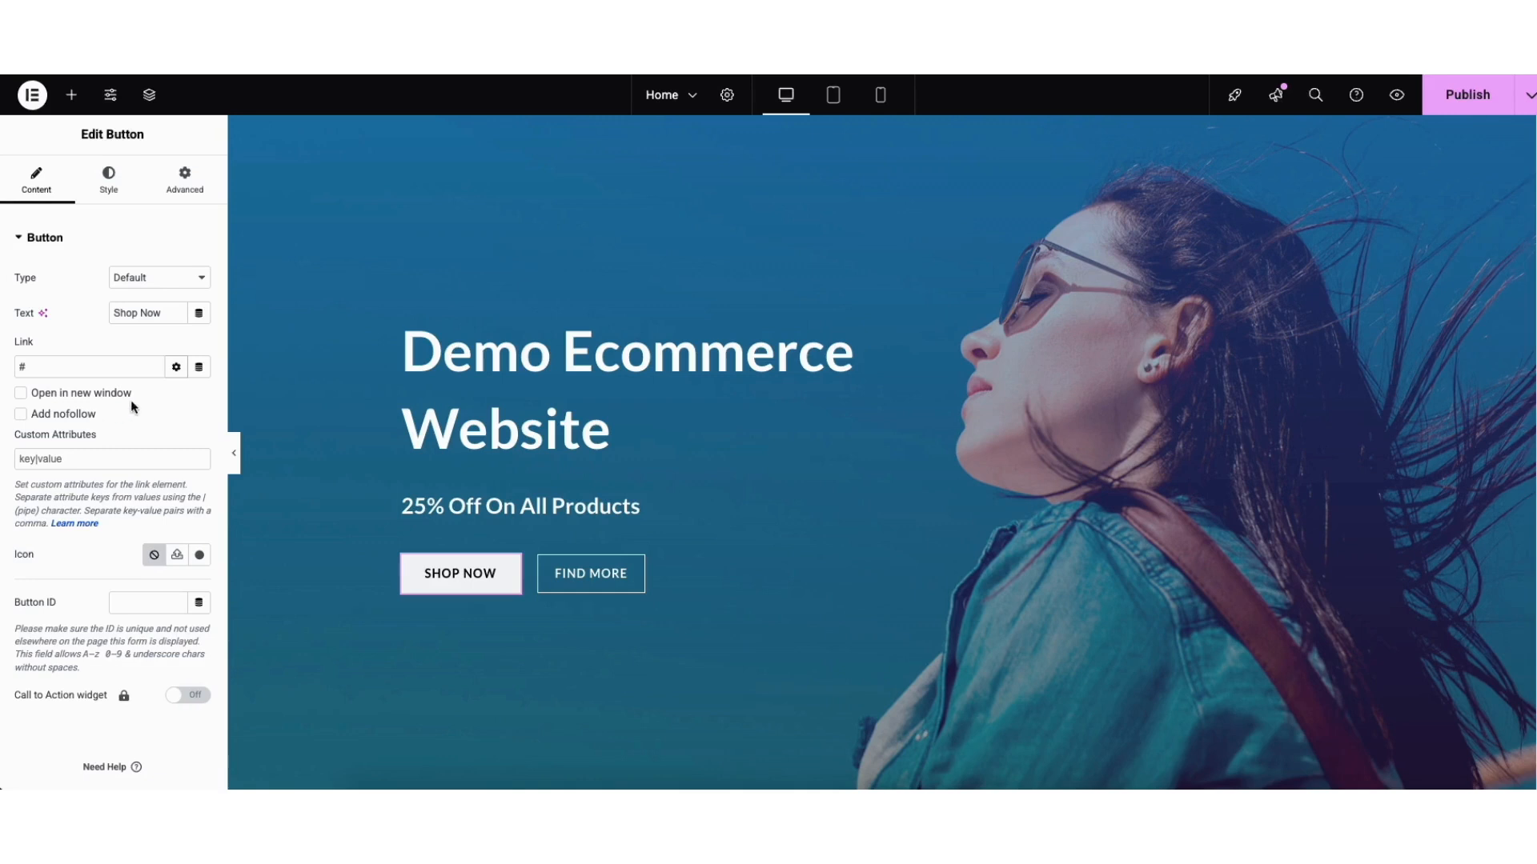
- Browse the icon library for the Shop Now button and examine the button's normal and hover style settings
left_click(175, 368)
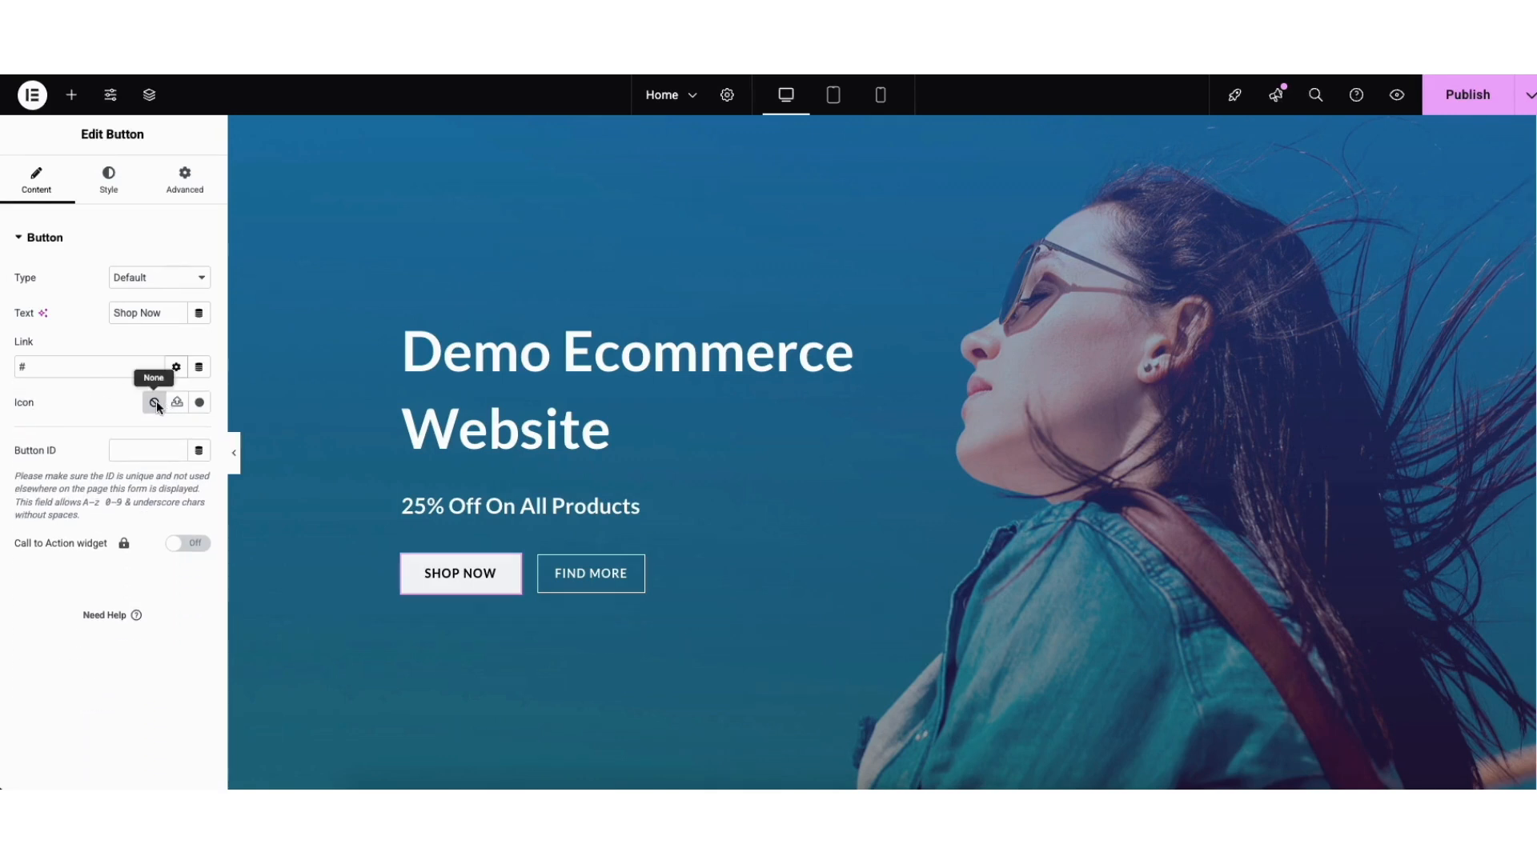
left_click(199, 403)
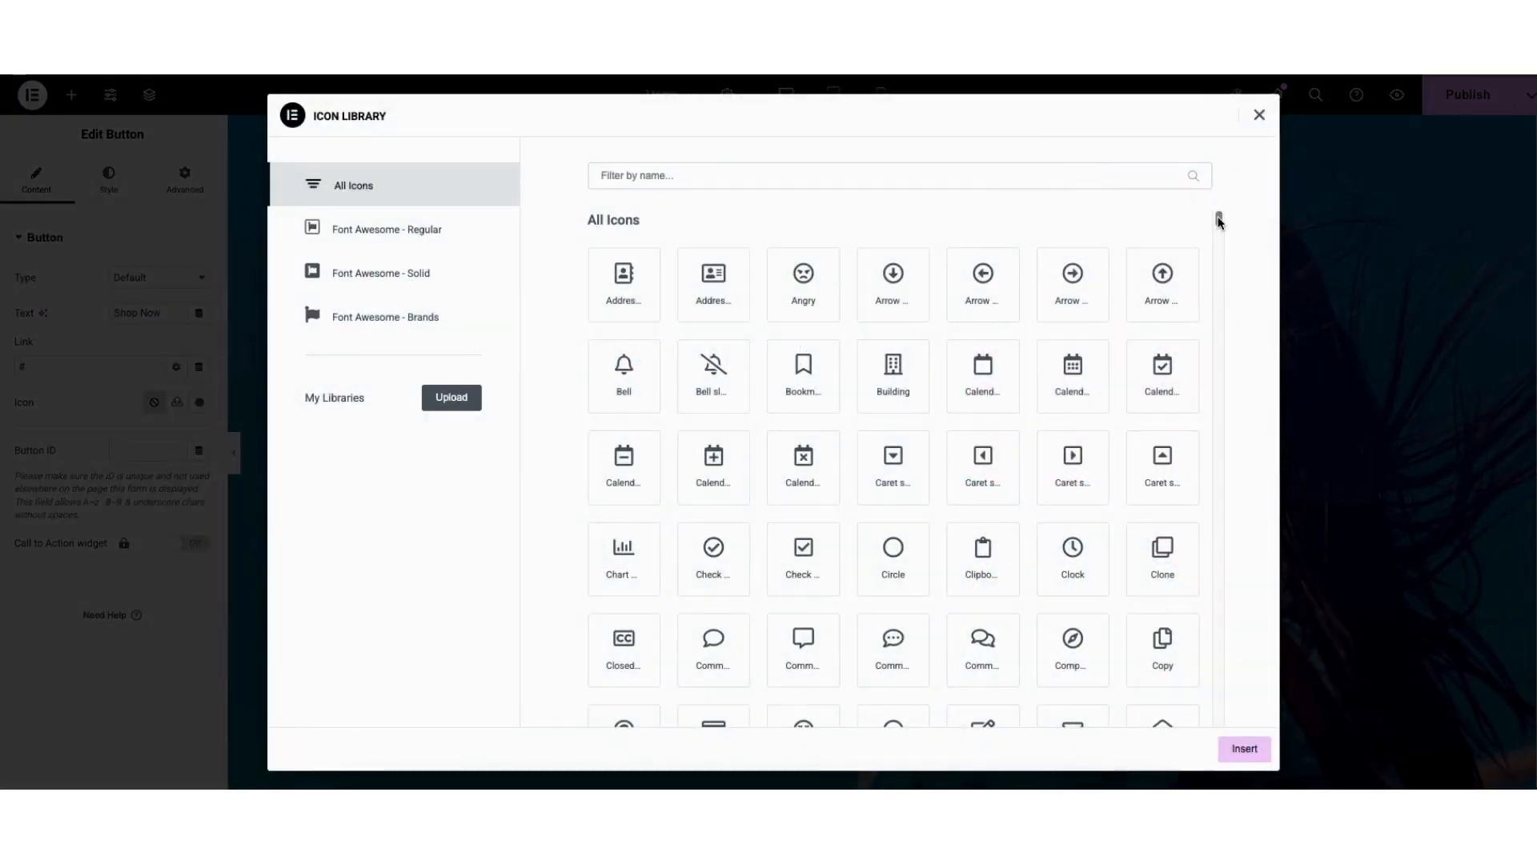
left_click_drag(1217, 220, 1218, 257)
left_click(1258, 115)
left_click(107, 179)
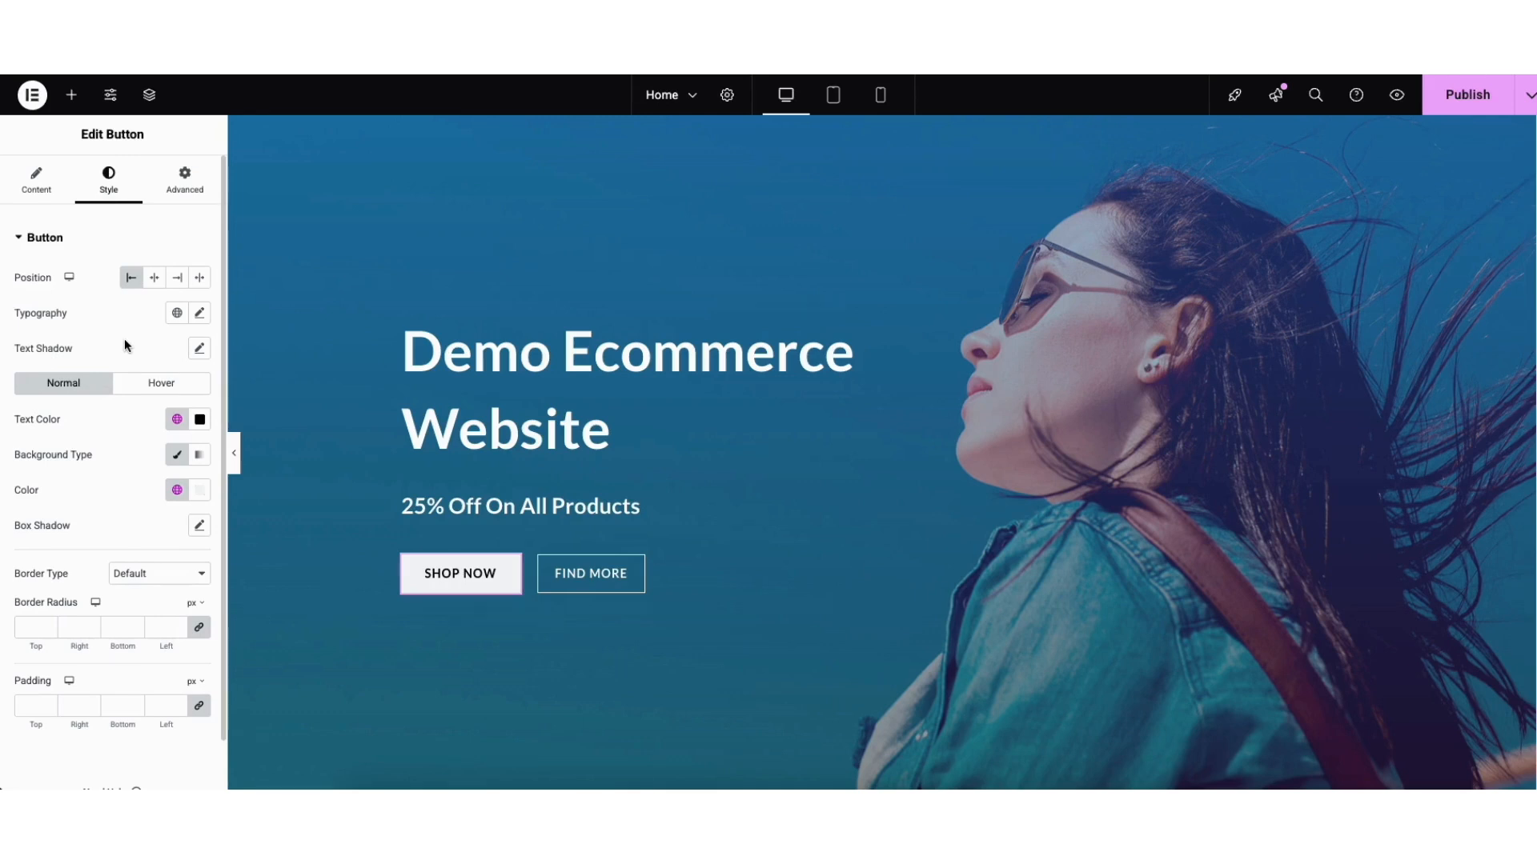
left_click(133, 384)
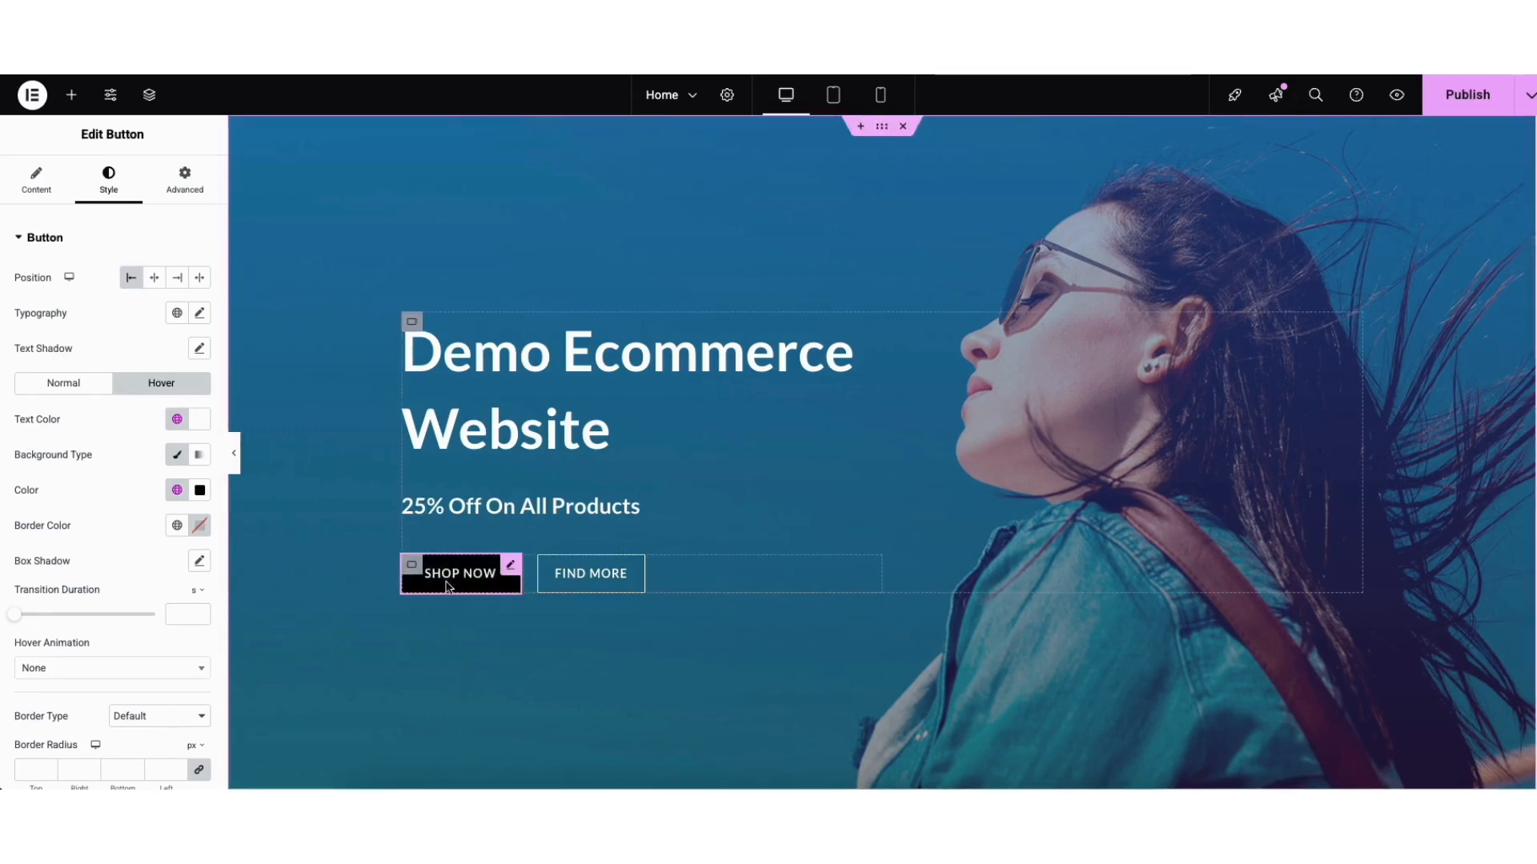
- Delete the Find More button from the hero section
right_click(588, 580)
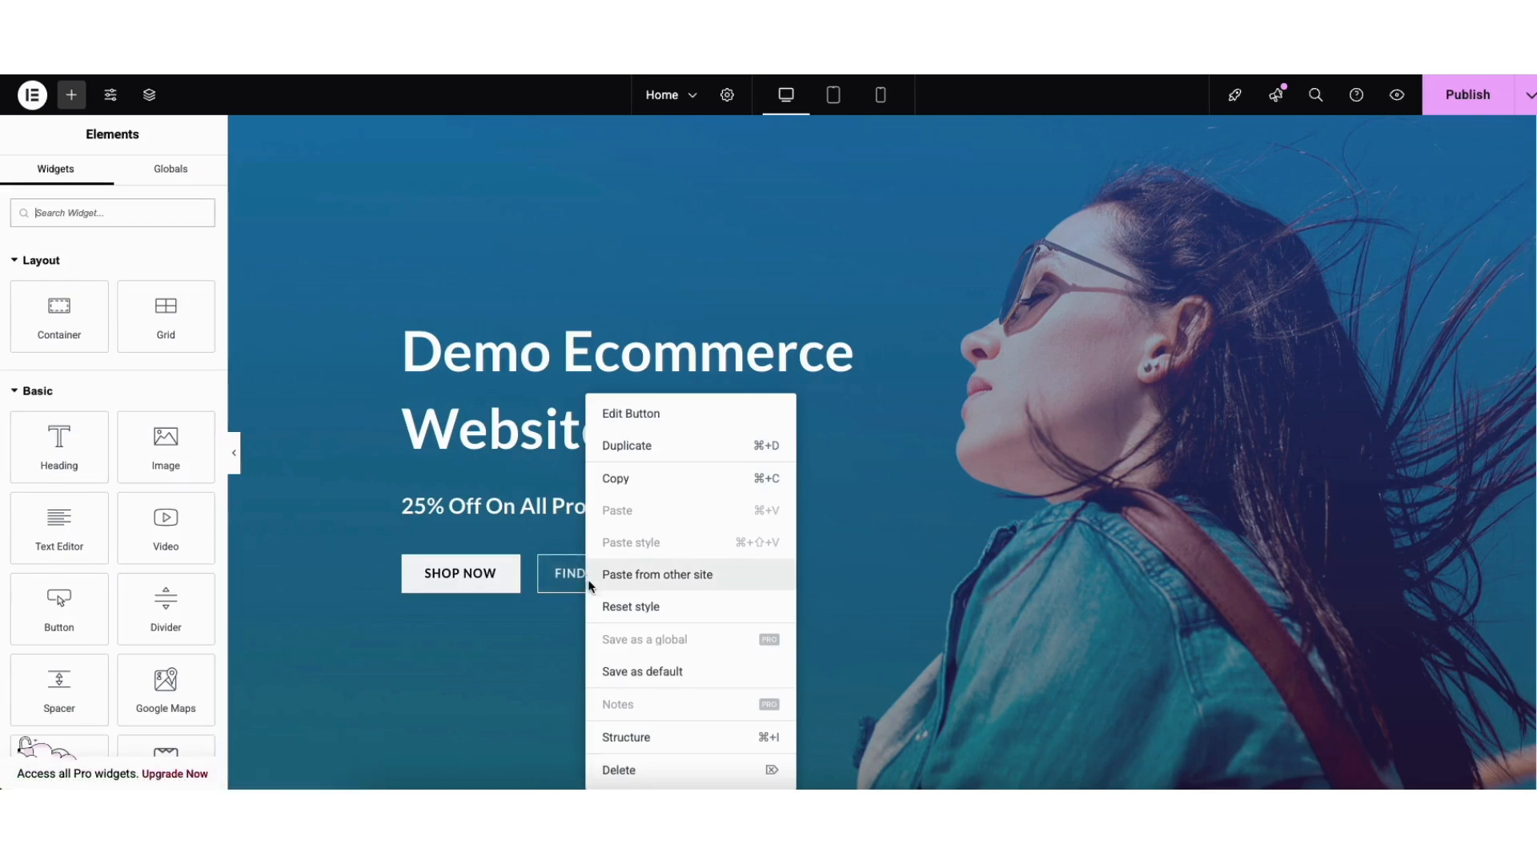
left_click(622, 769)
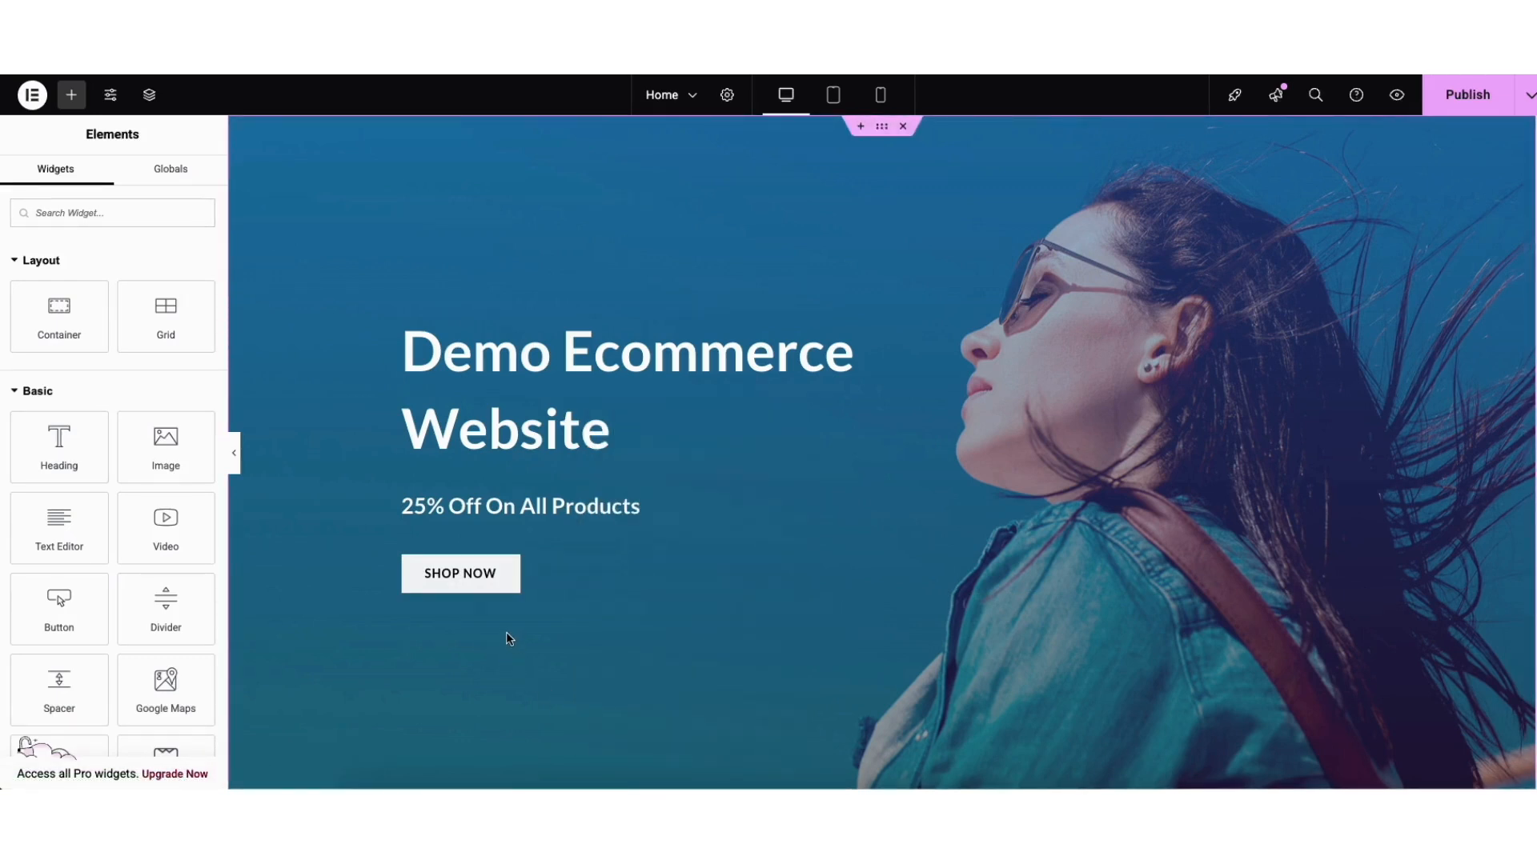
- Add a Heading widget between the Featured Products divider and the product grid
scroll(506, 632, "down", 1)
scroll(1512, 376, "down", 14)
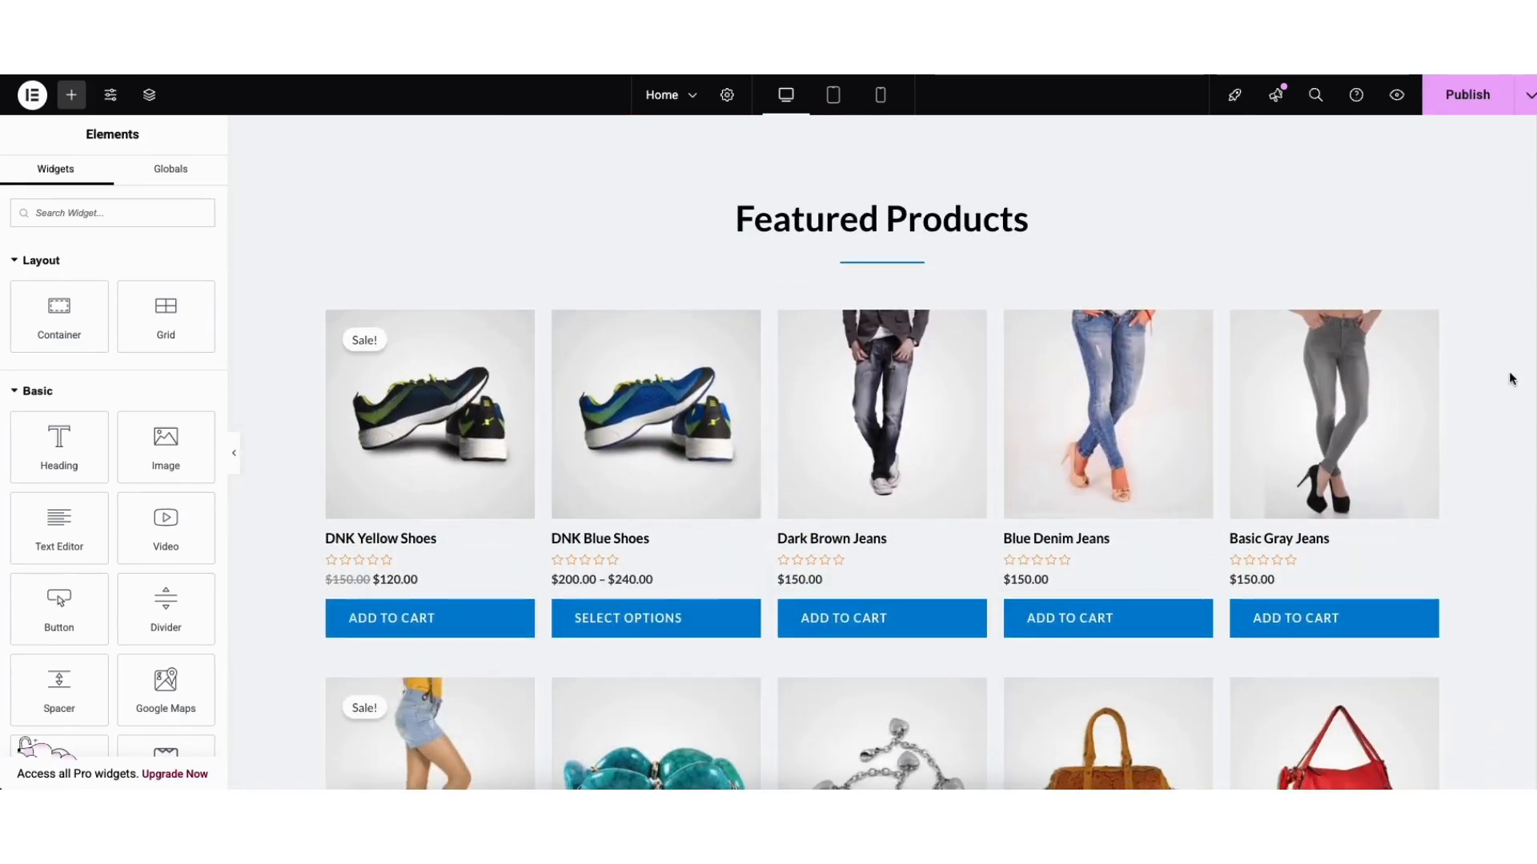
left_click(72, 96)
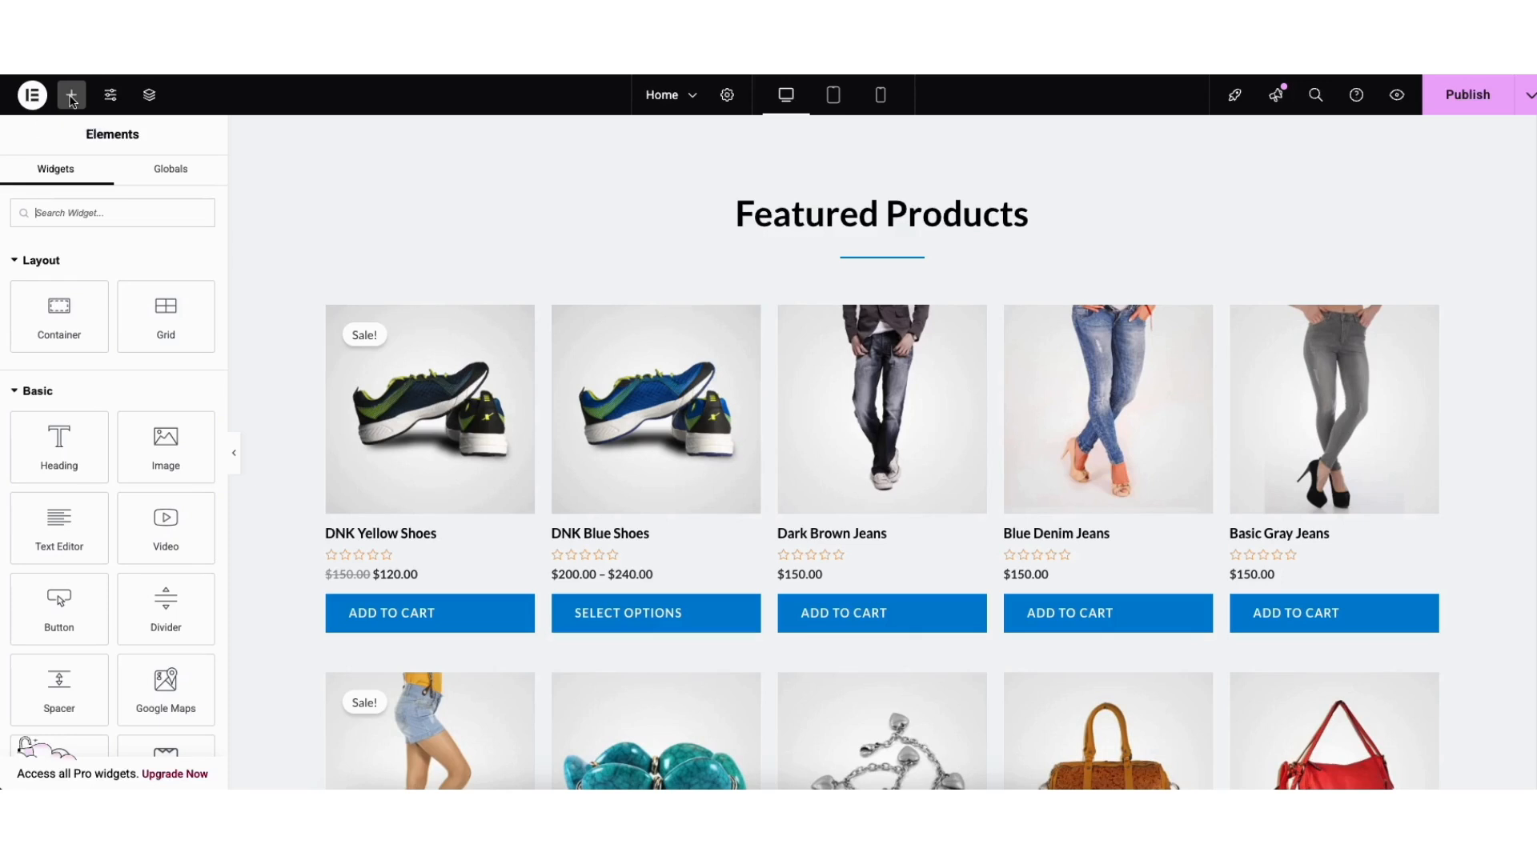
left_click_drag(58, 454, 800, 305)
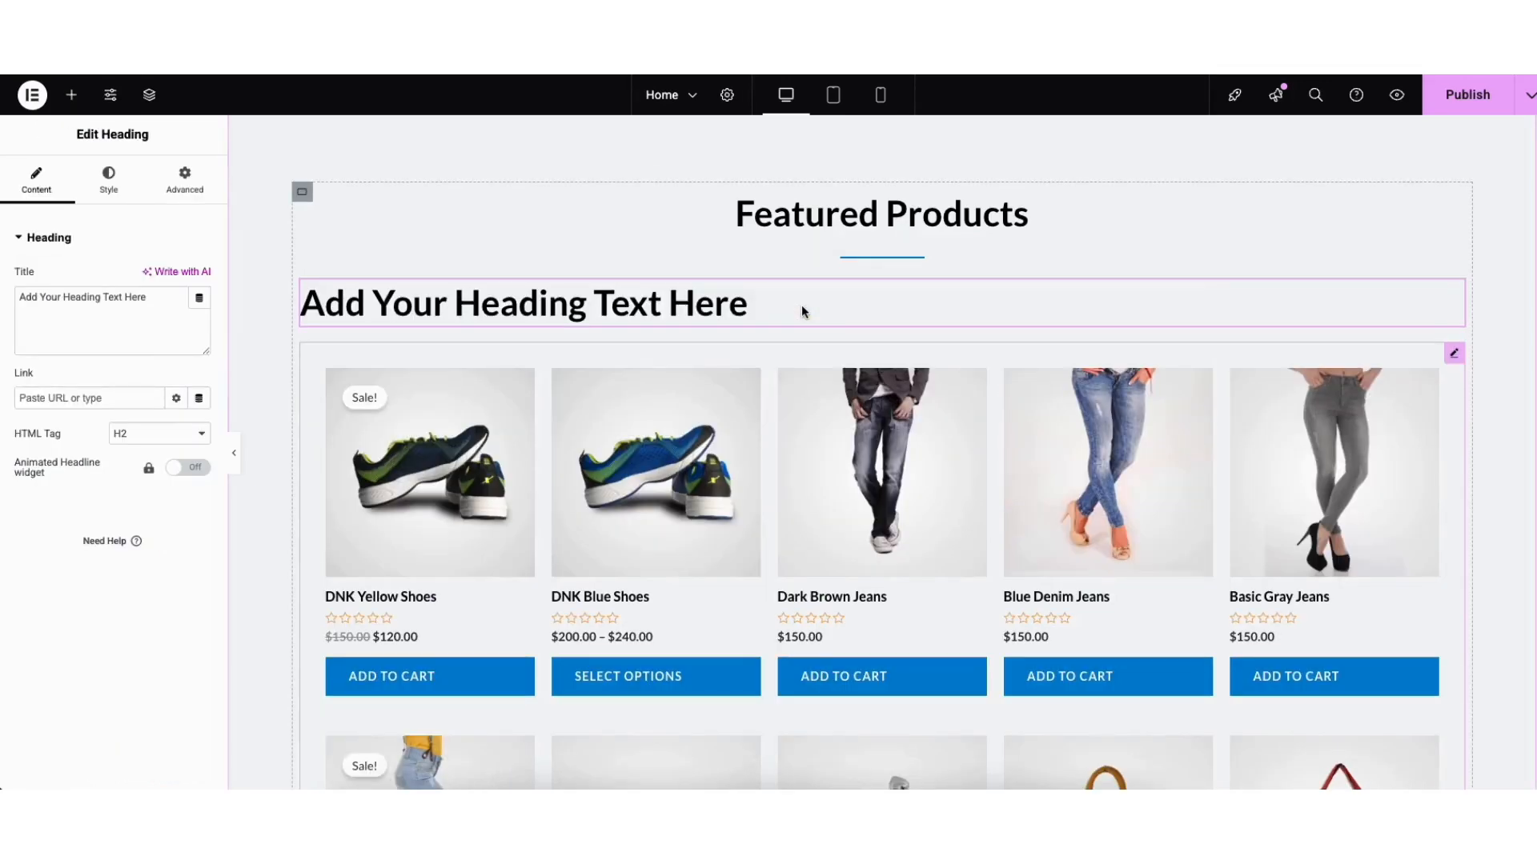
- Move the new heading above the Featured Products title and back to its place below the divider
right_click(518, 307)
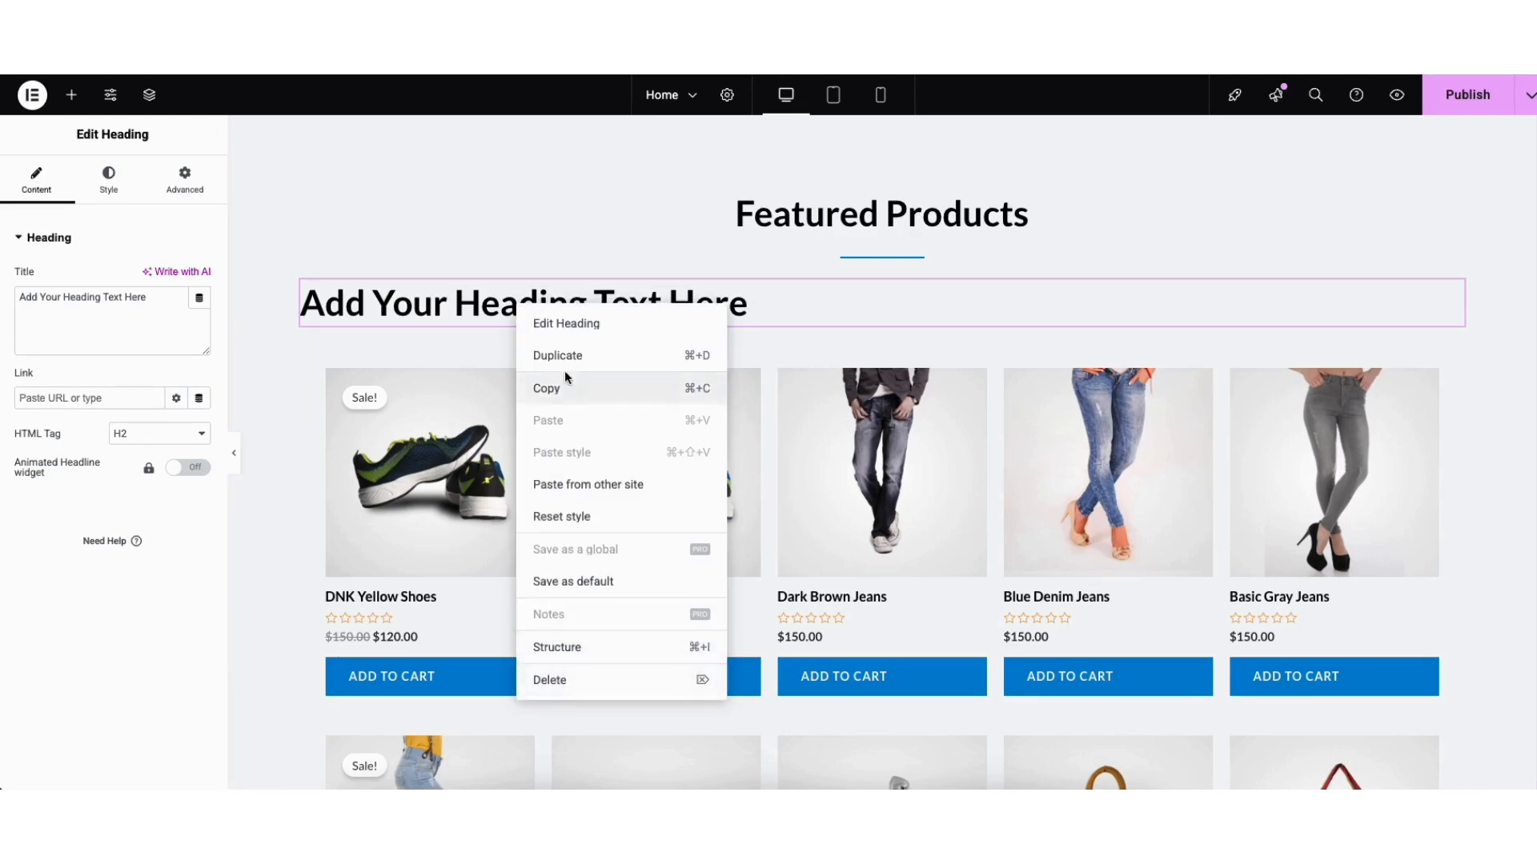
left_click(1062, 310)
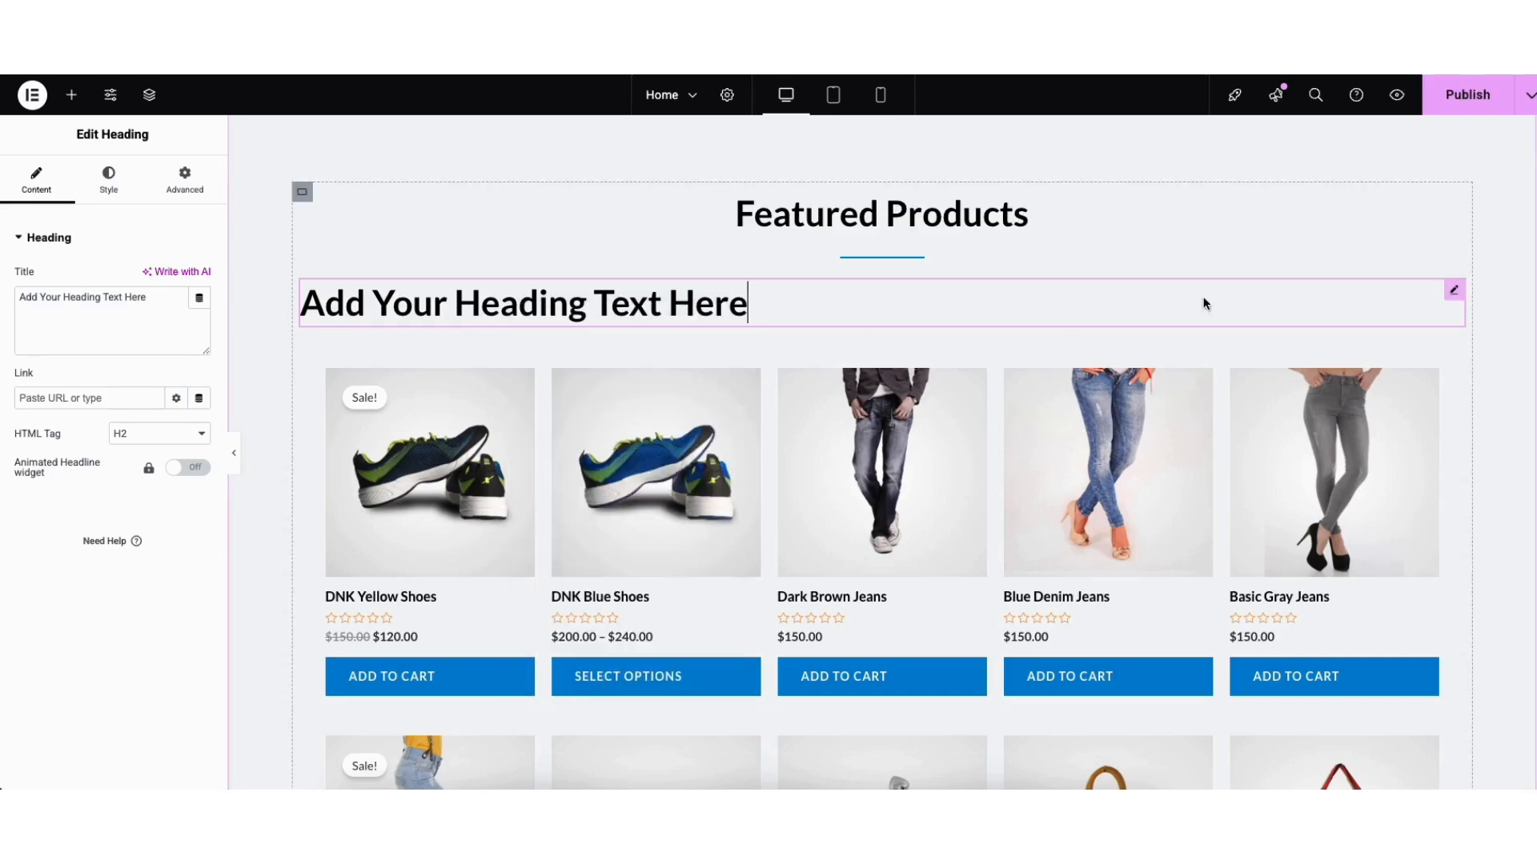
left_click_drag(1456, 289, 1020, 194)
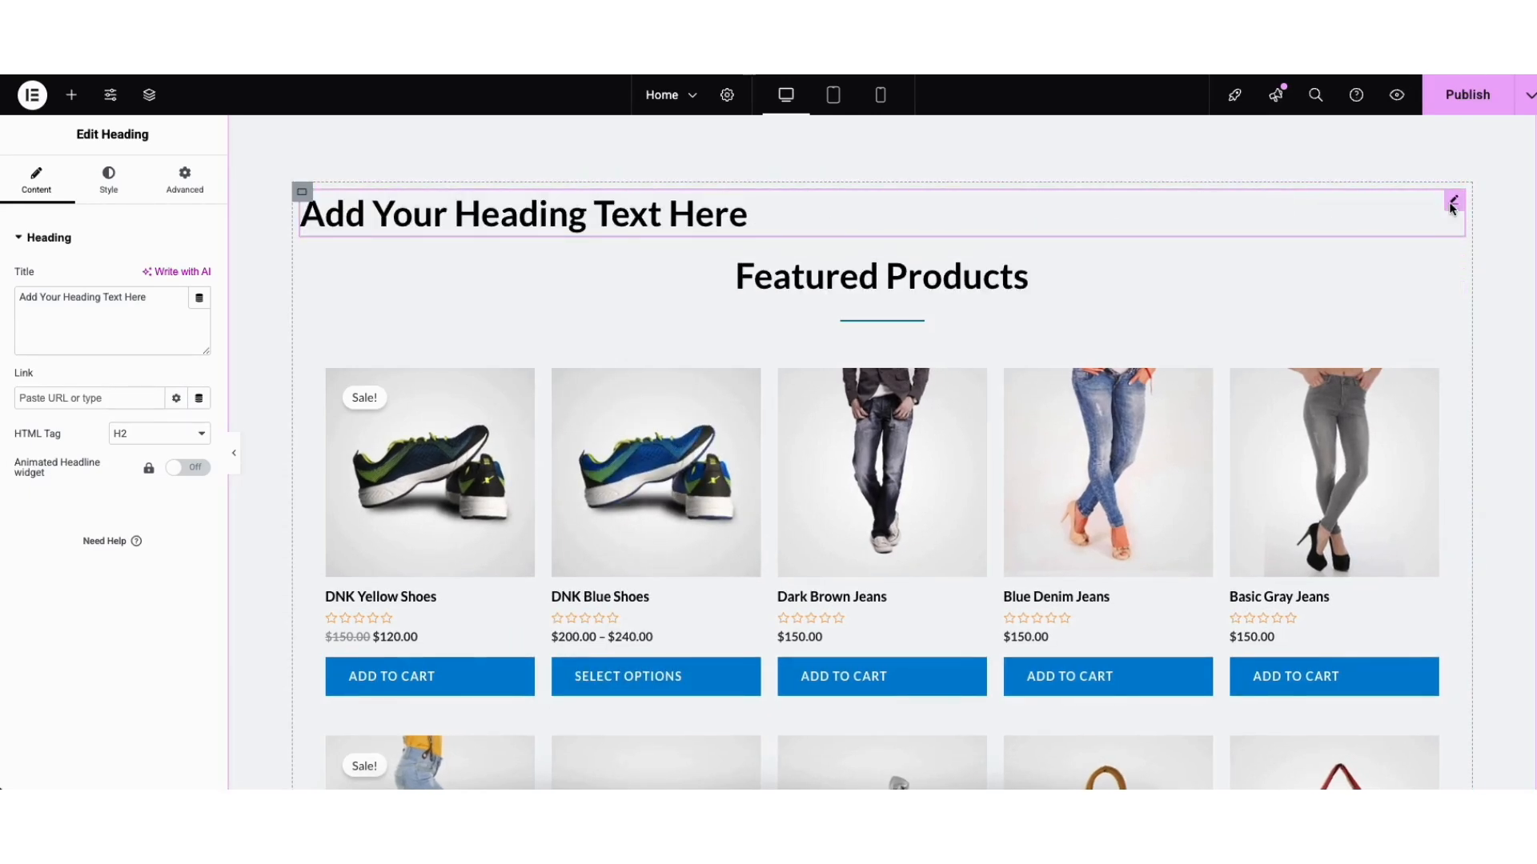
mouse_move(1454, 200)
left_mouse_down()
mouse_move(1253, 332)
mouse_move(909, 320)
left_mouse_up()
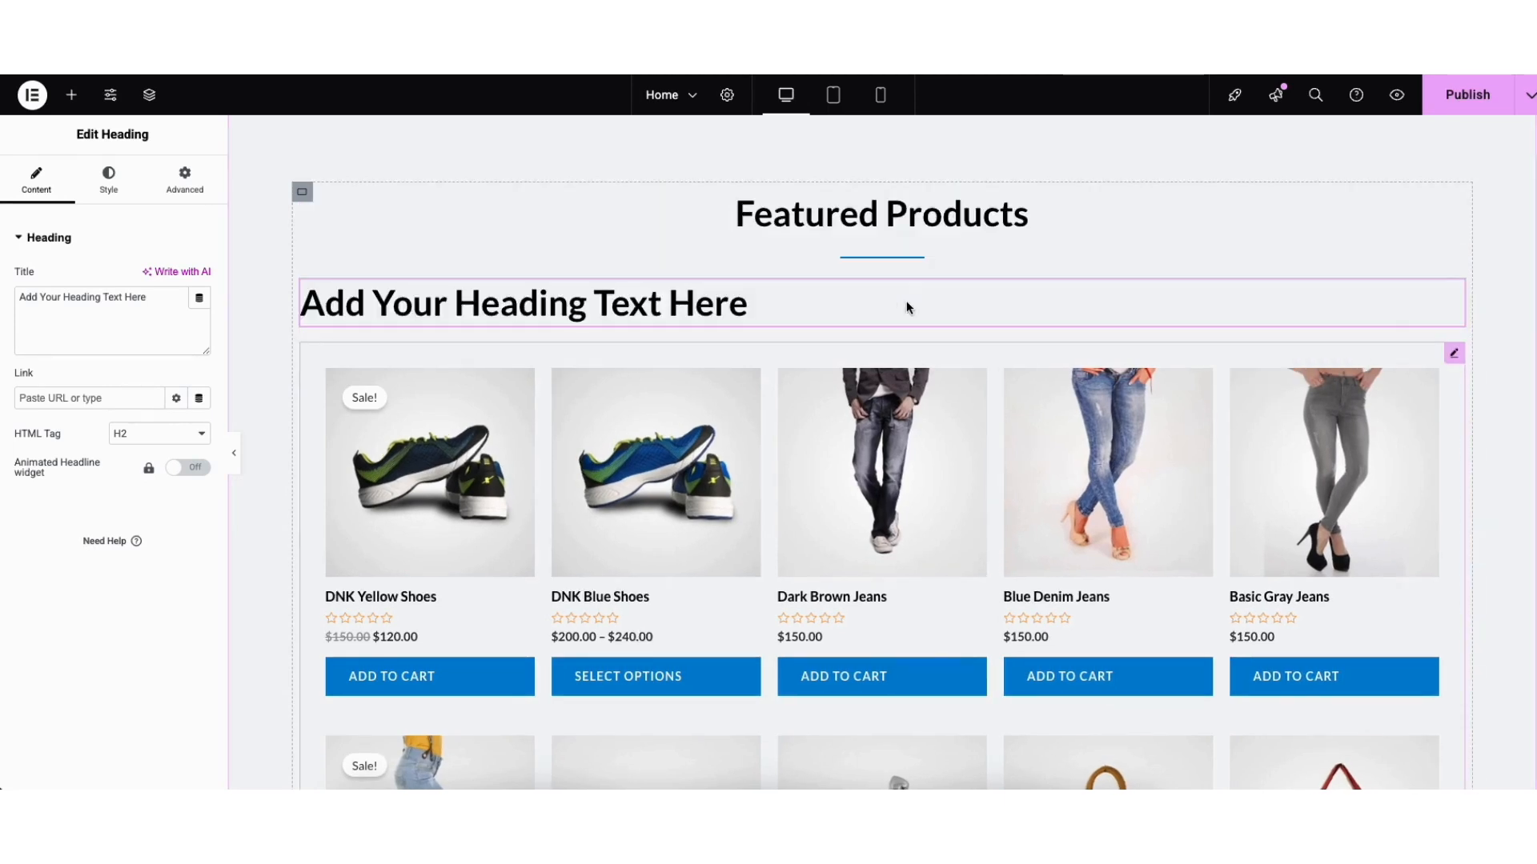
- Add a Text Editor widget directly below the new heading in the Featured Products section
left_click(71, 94)
left_click_drag(68, 532, 633, 356)
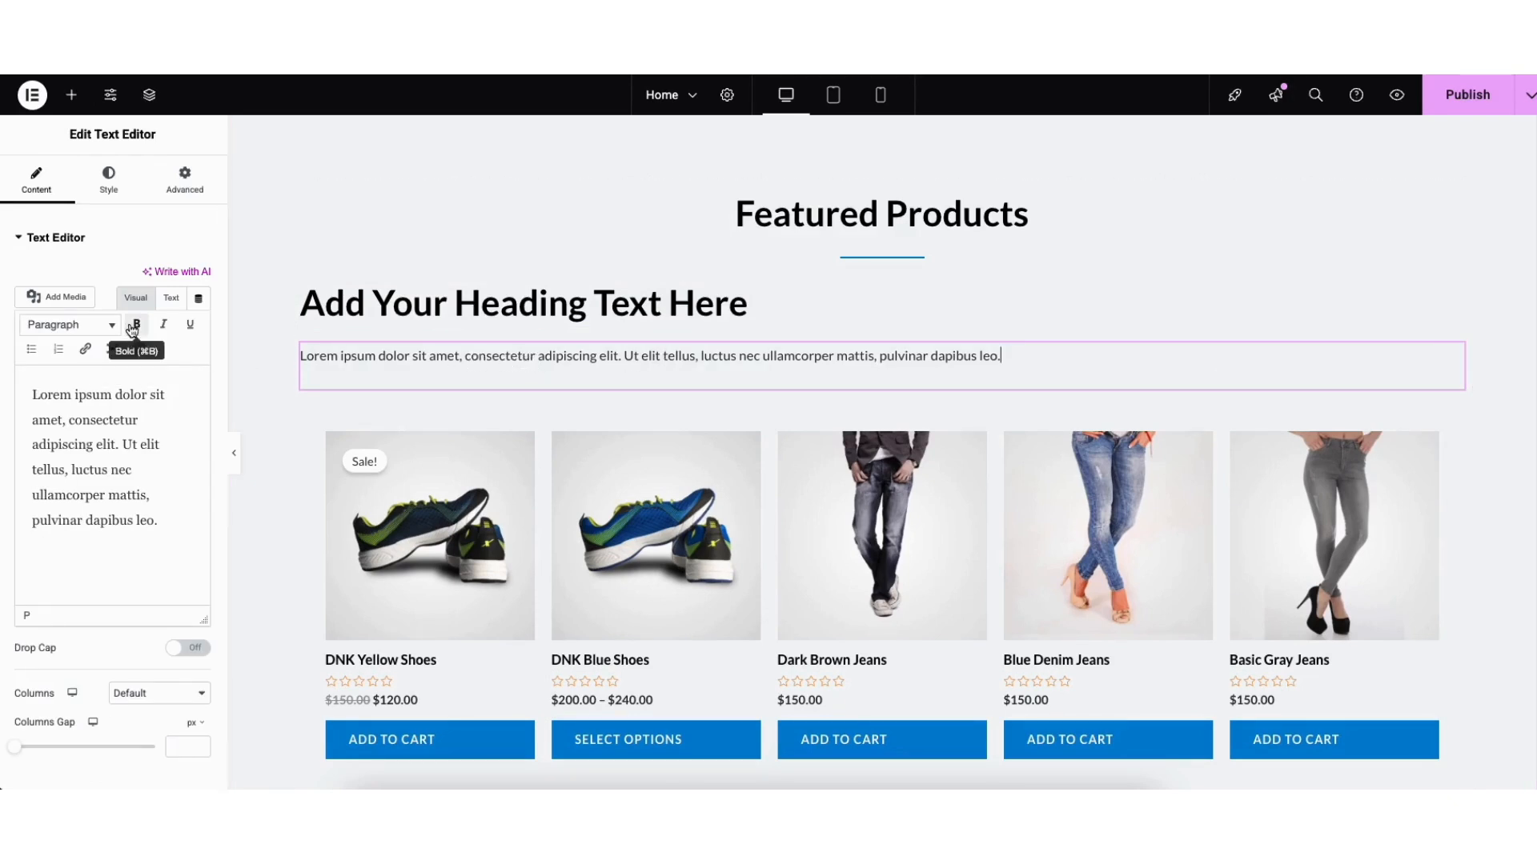
- Examine the placeholder paragraph's link settings and extended formatting tools, including text color, undo and redo
left_click(85, 350)
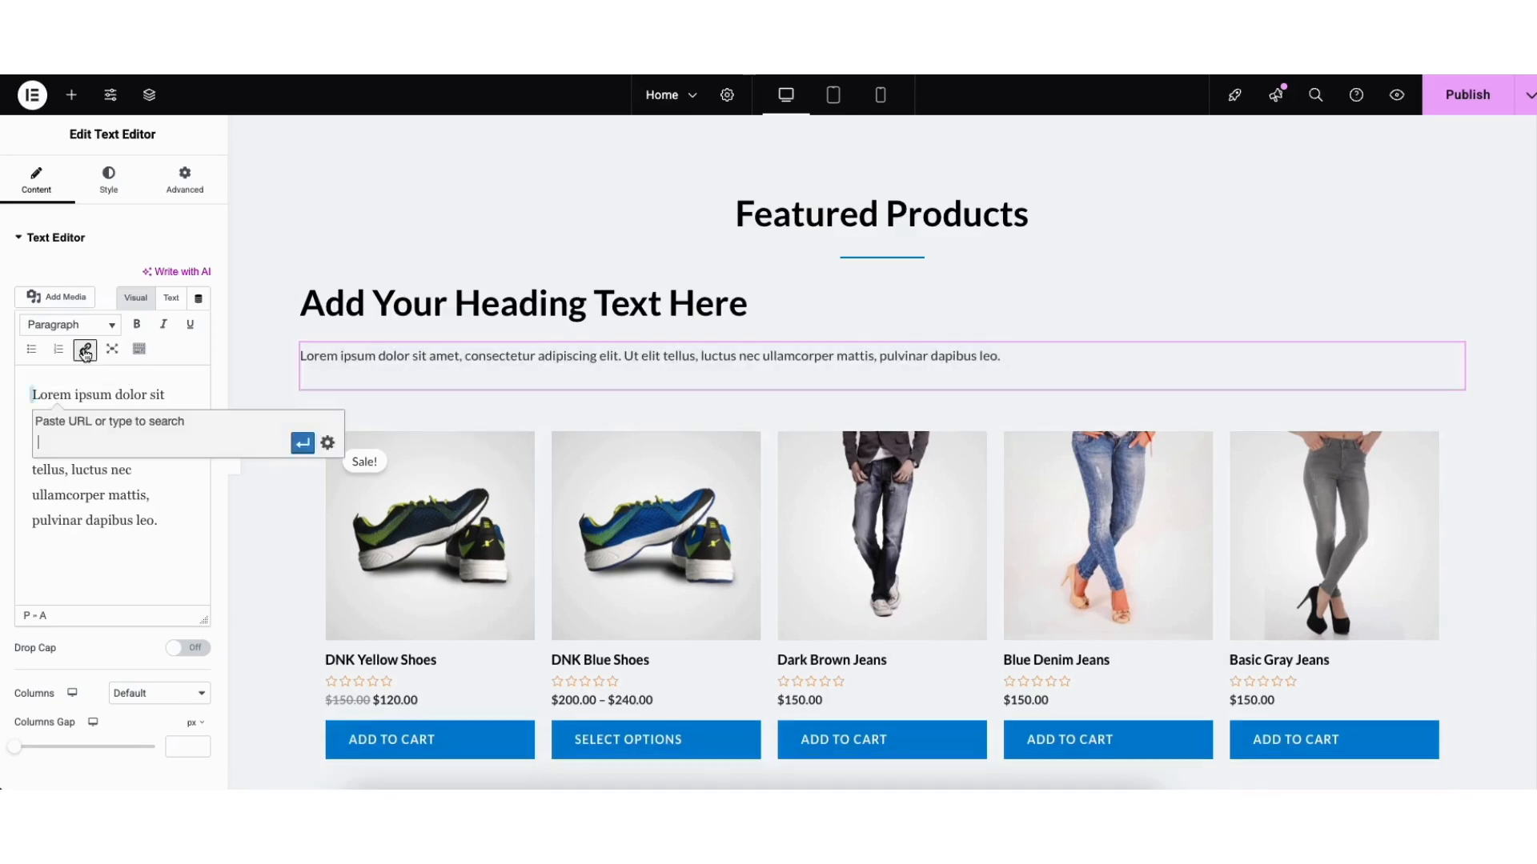
left_click(327, 442)
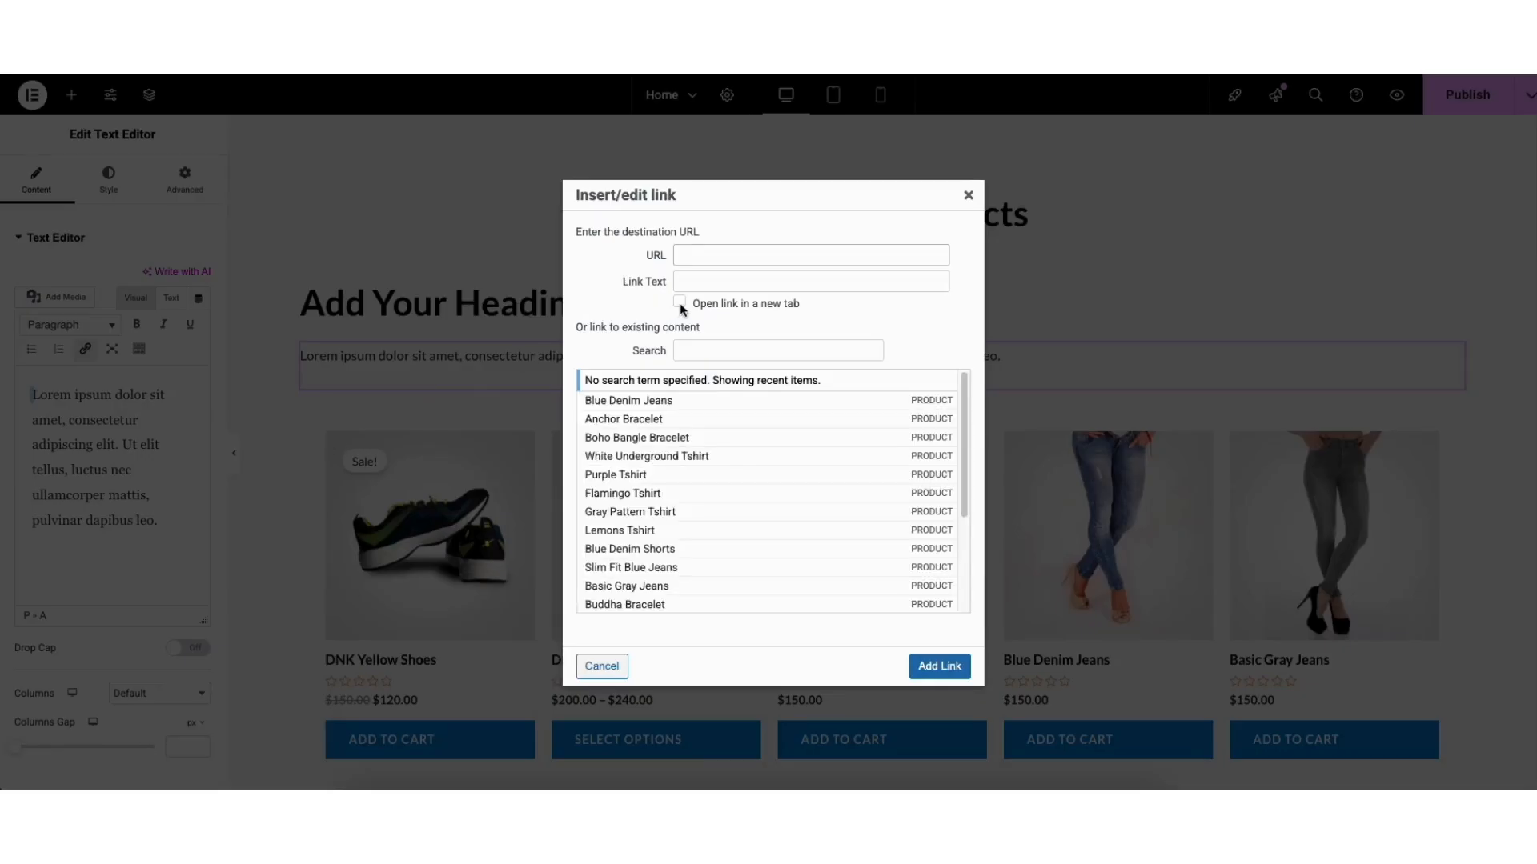
left_click(967, 195)
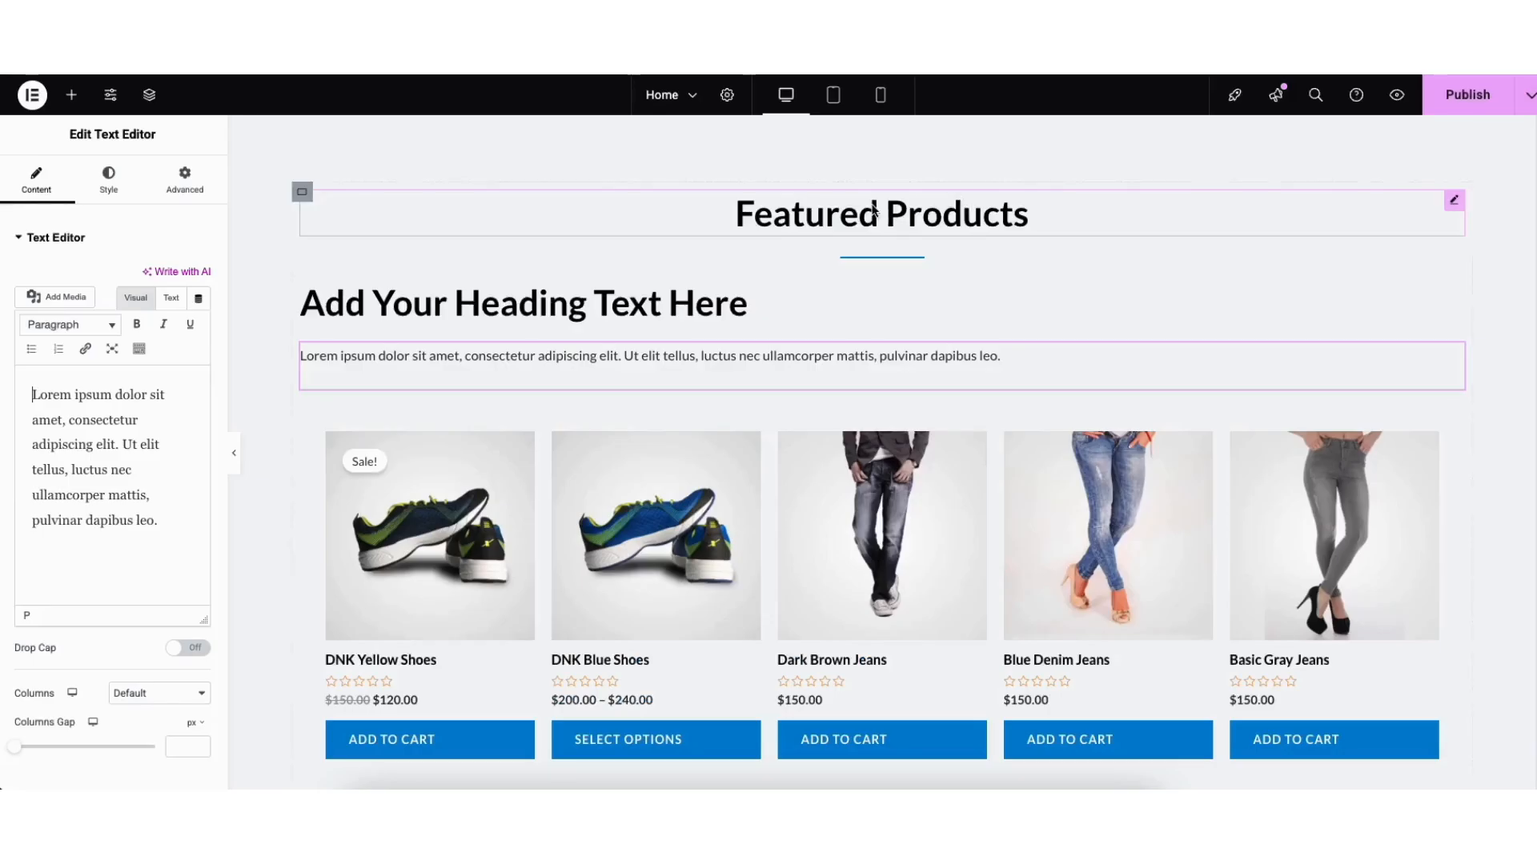
left_click(139, 350)
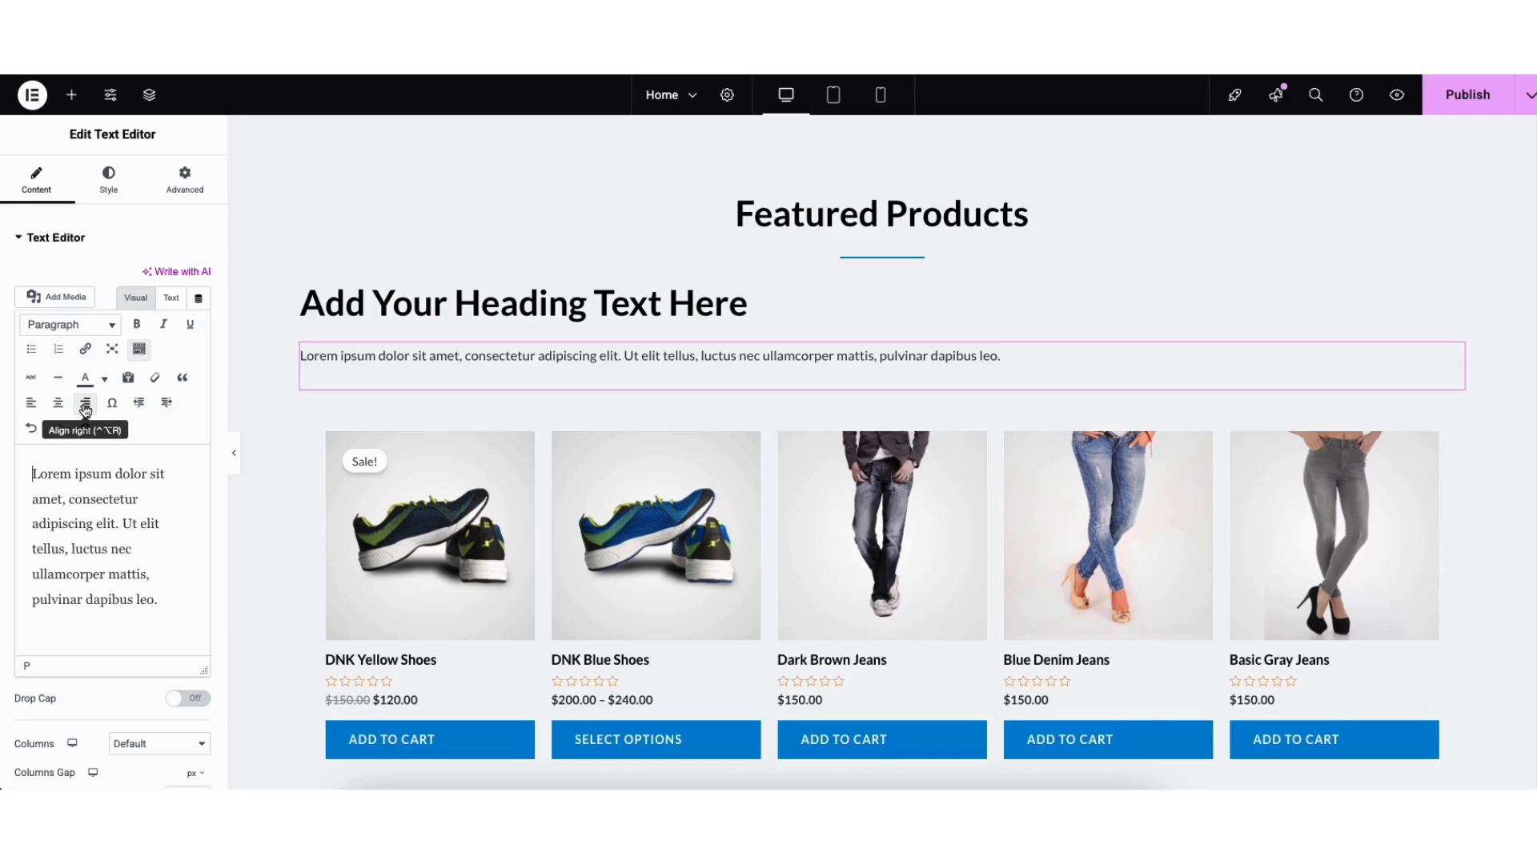
left_click(104, 379)
left_click(103, 383)
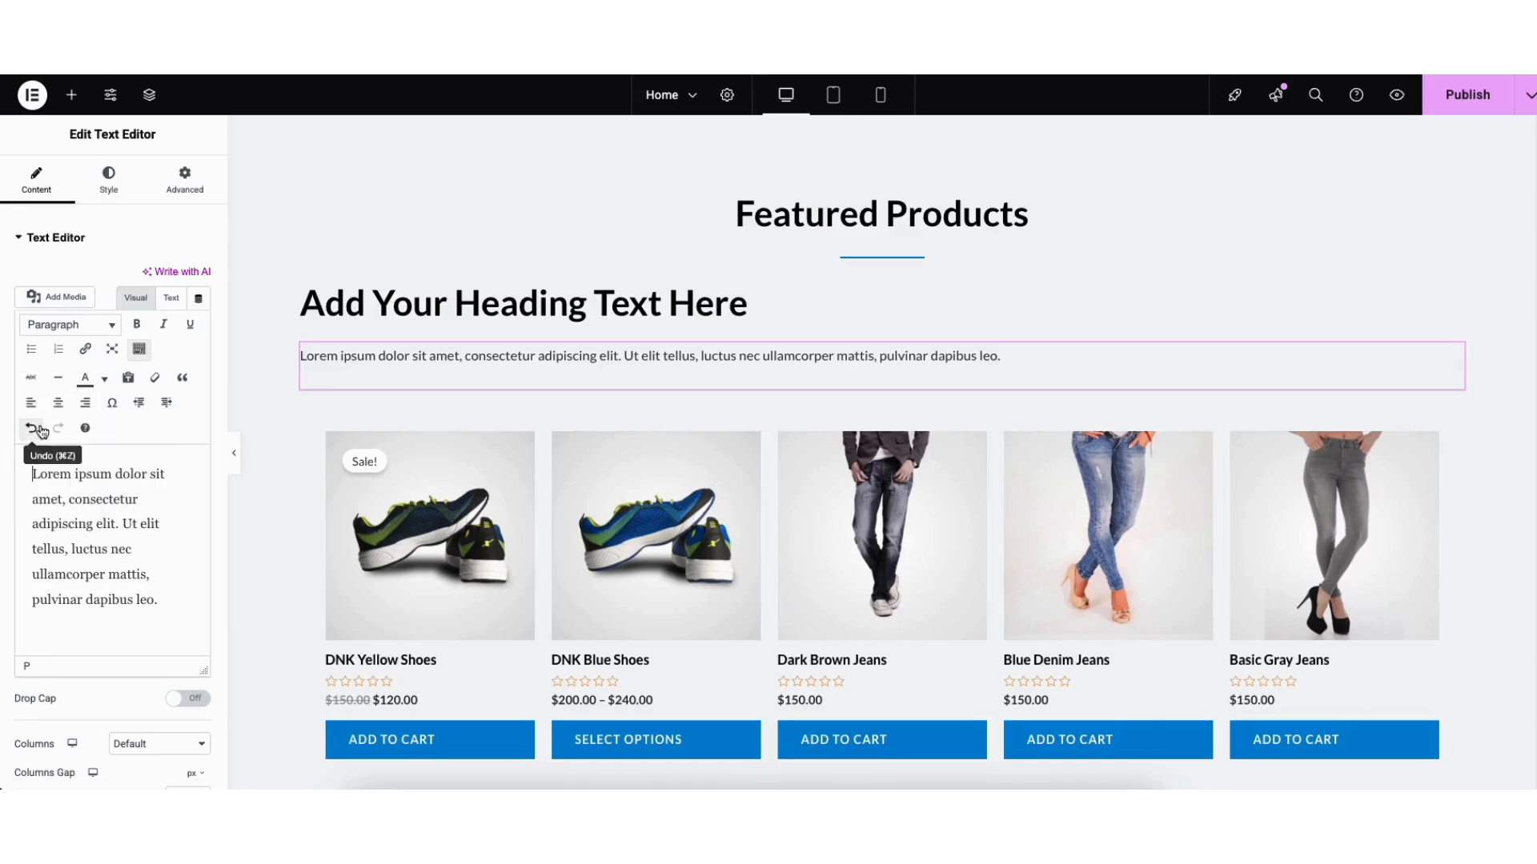
left_click(35, 432)
left_click(57, 432)
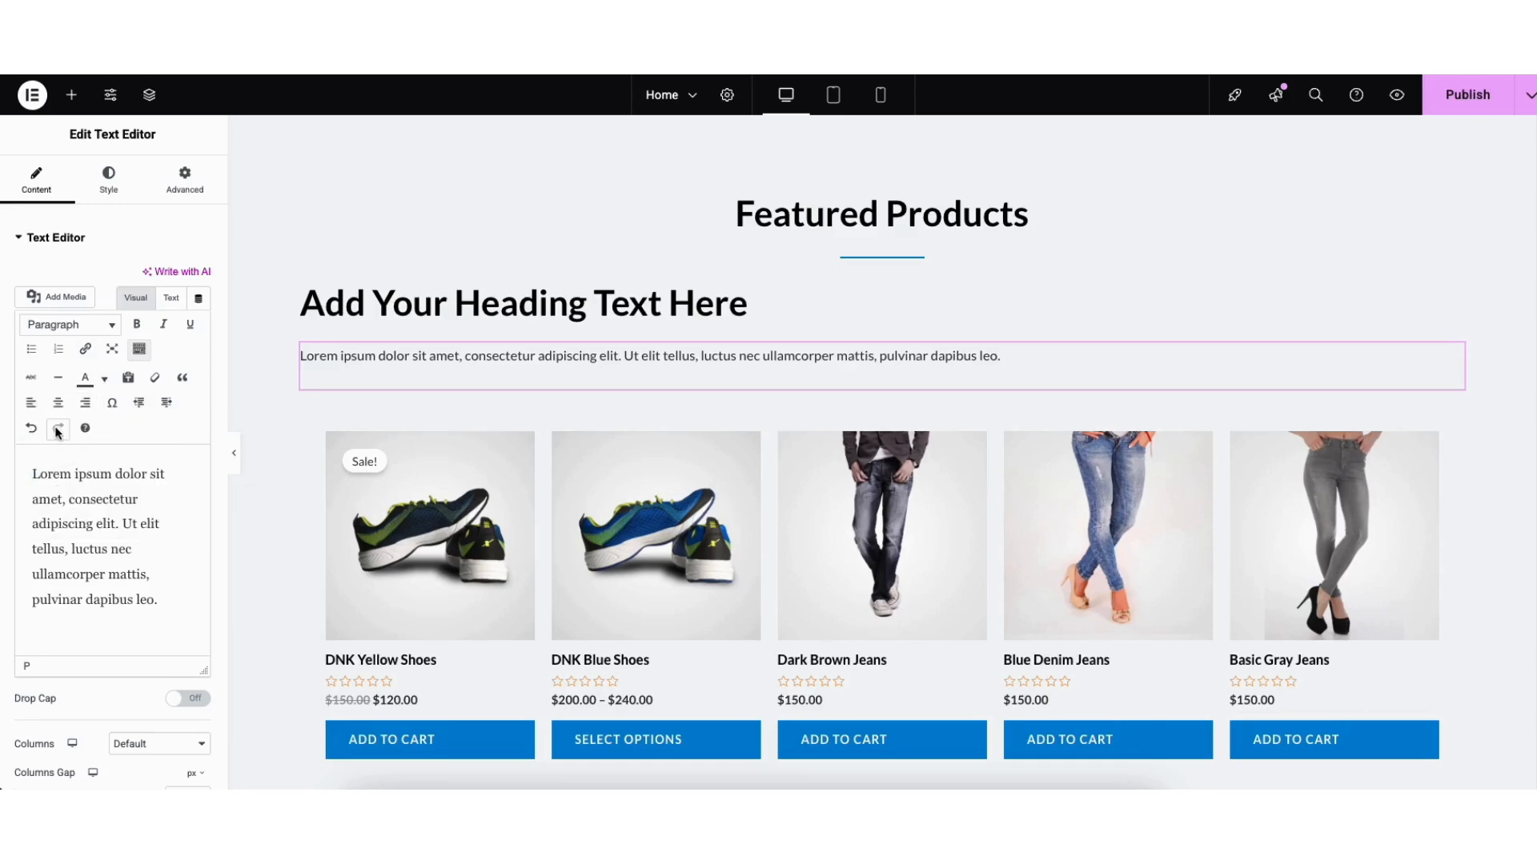
- Review the paragraph's style options and browse the font families in its typography settings
left_click(110, 195)
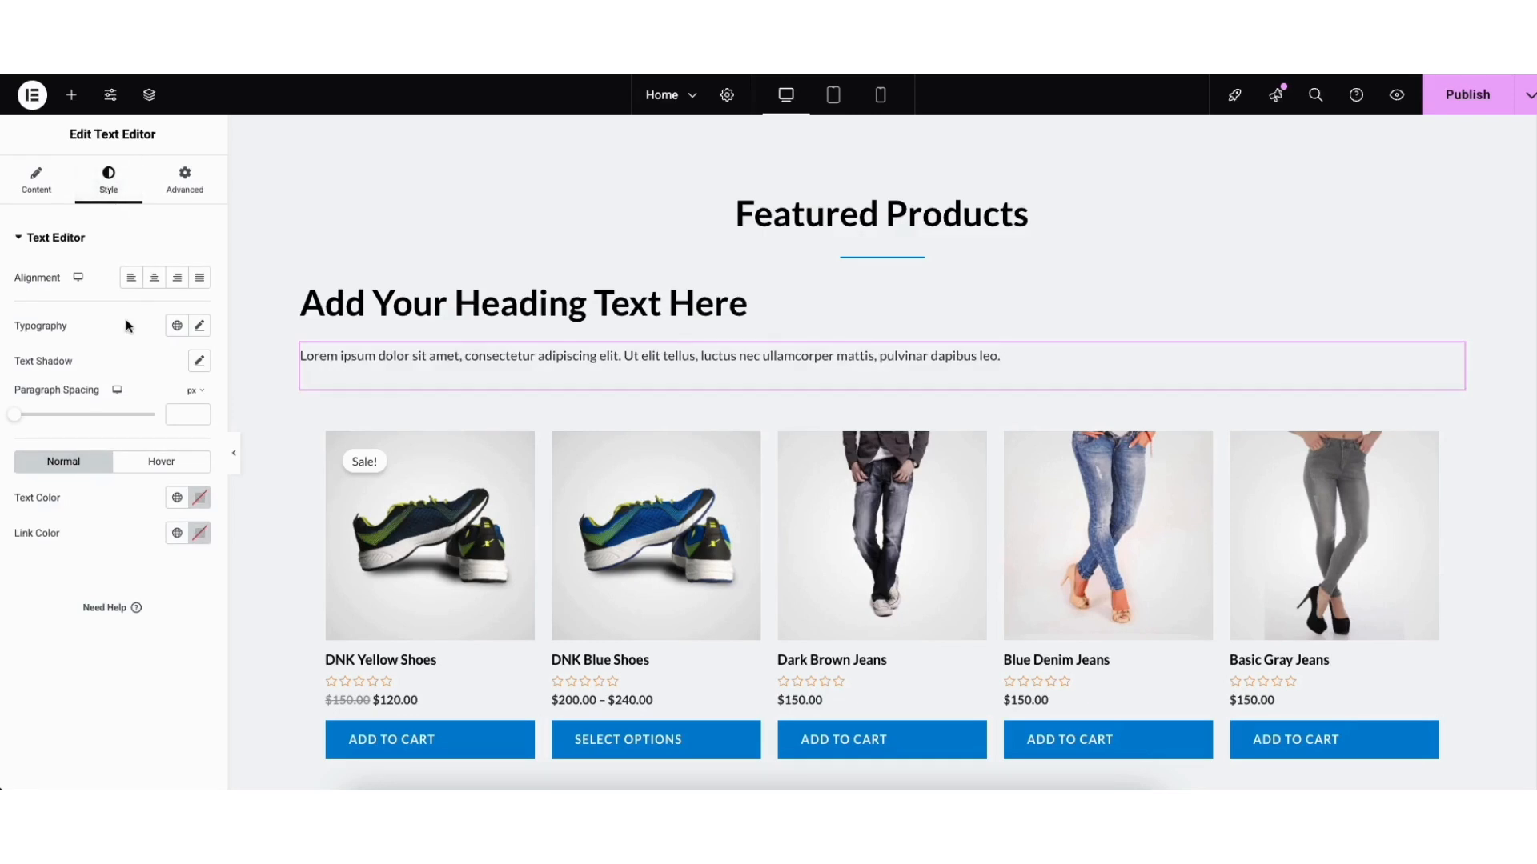
left_click(200, 328)
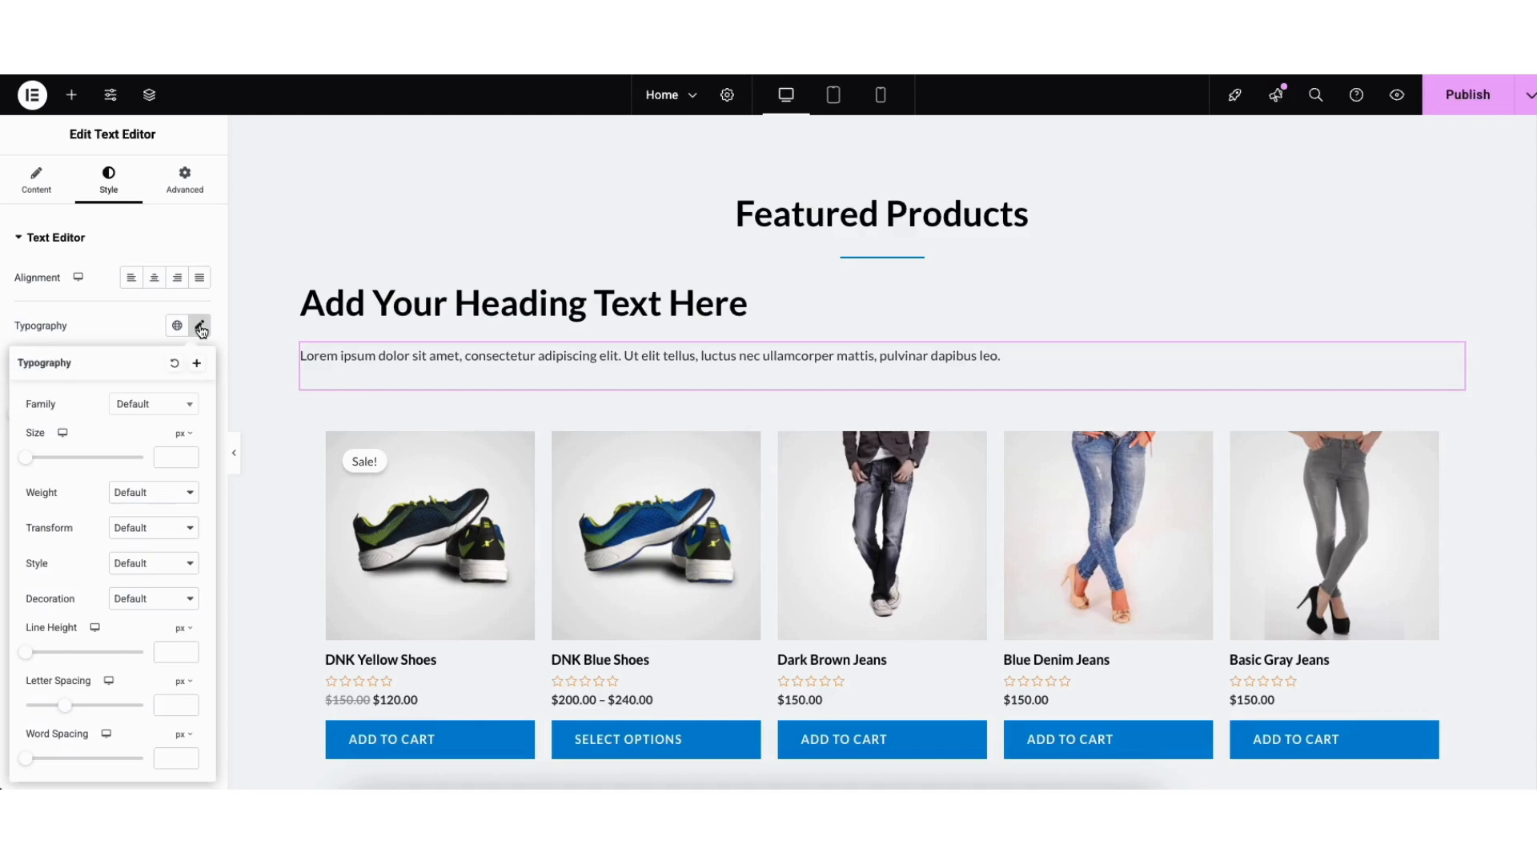
left_click(183, 411)
scroll(191, 454, "down", 10)
left_click_drag(190, 454, 191, 465)
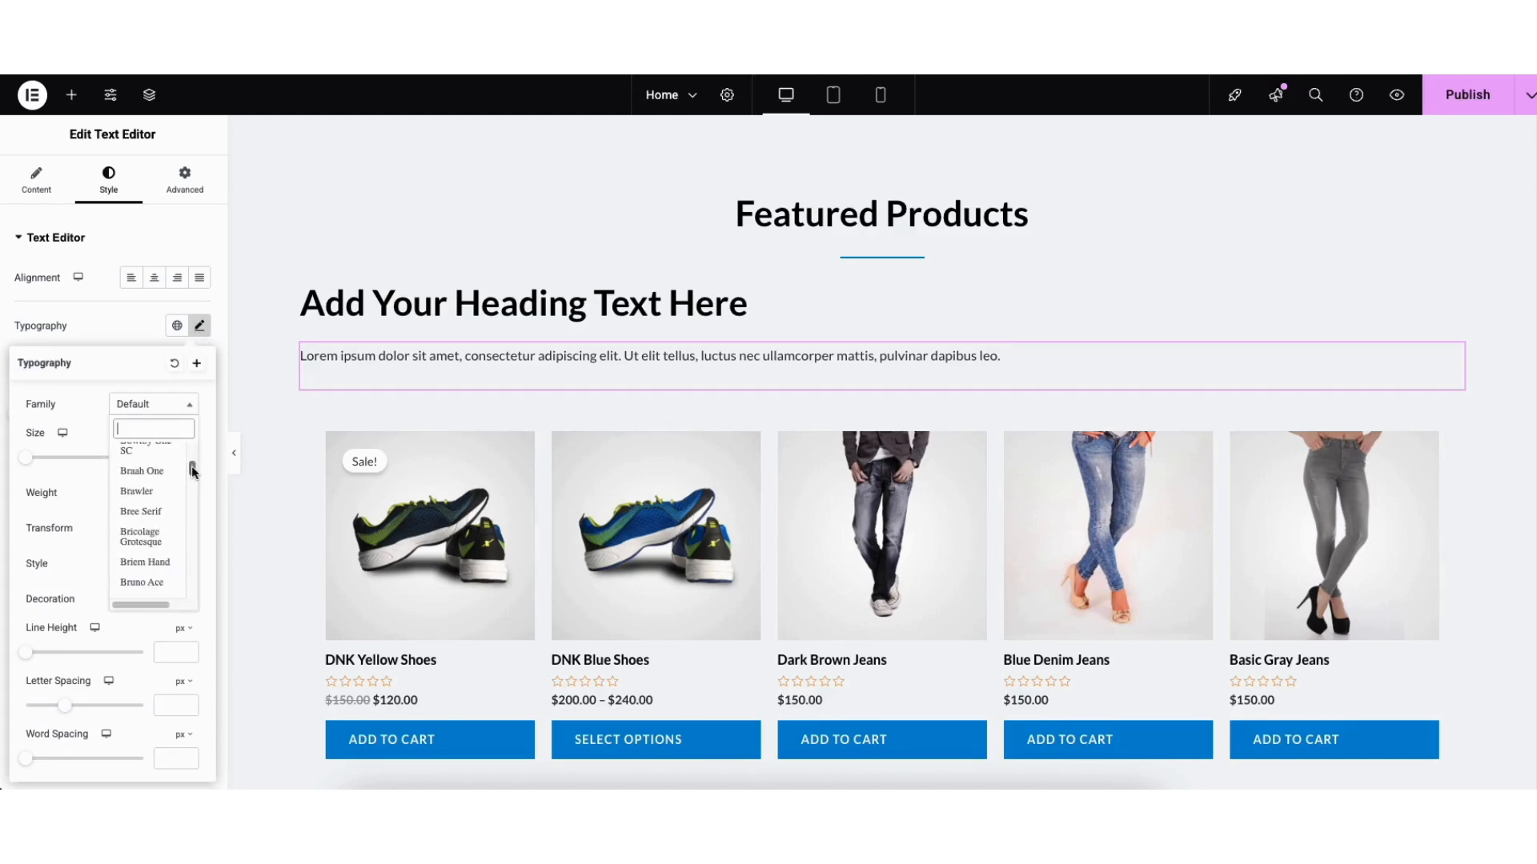
left_click(79, 411)
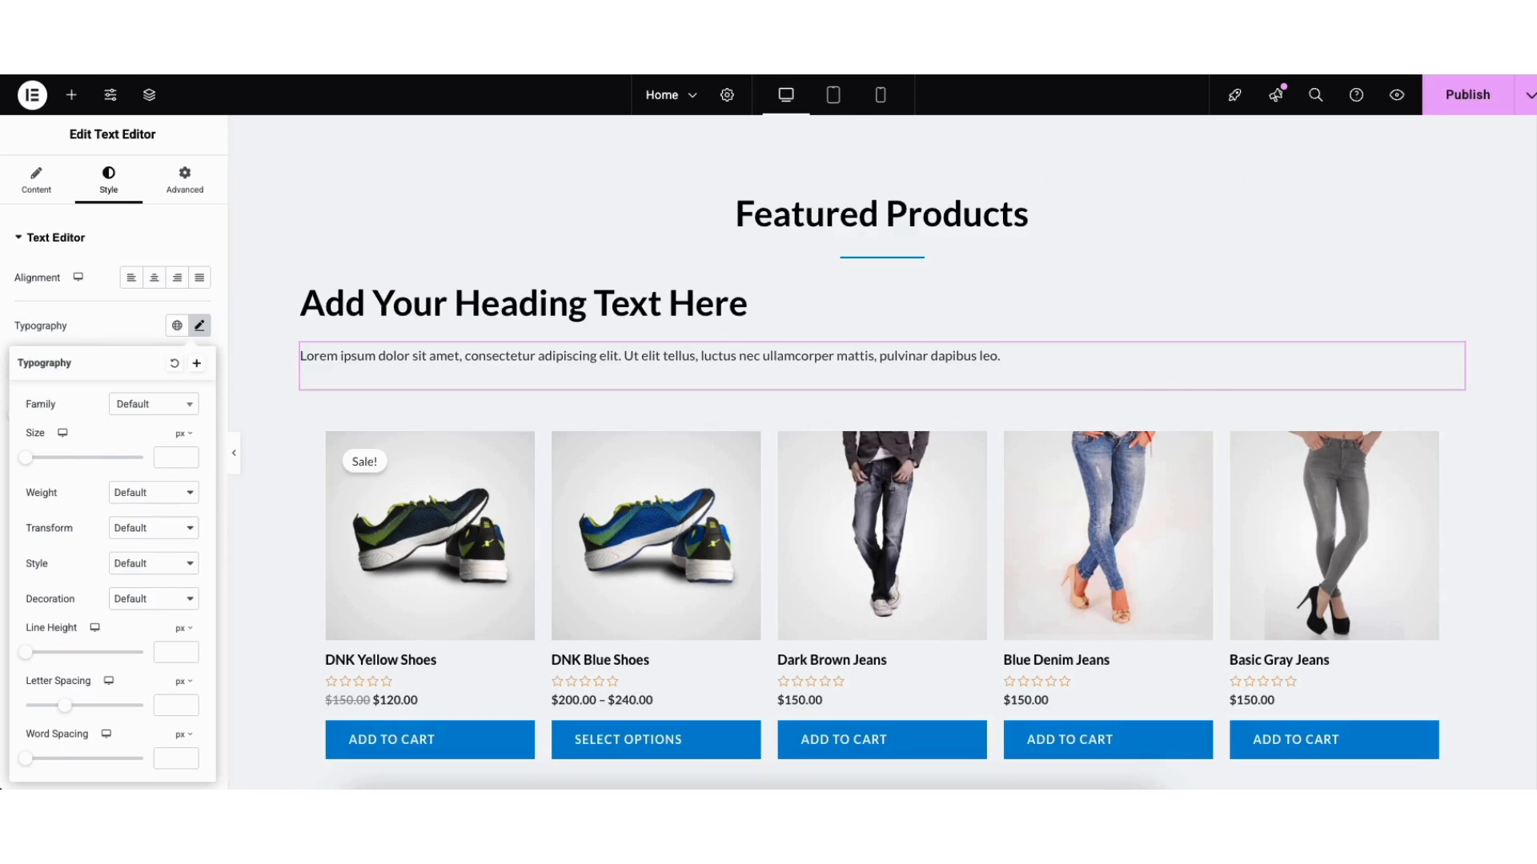
- Edit the 20% Off On Tank Tops card's background style and choose women-fashion-free-img-2.jpg from the media library as its image
scroll(1485, 473, "up", 2)
scroll(1519, 292, "up", 6)
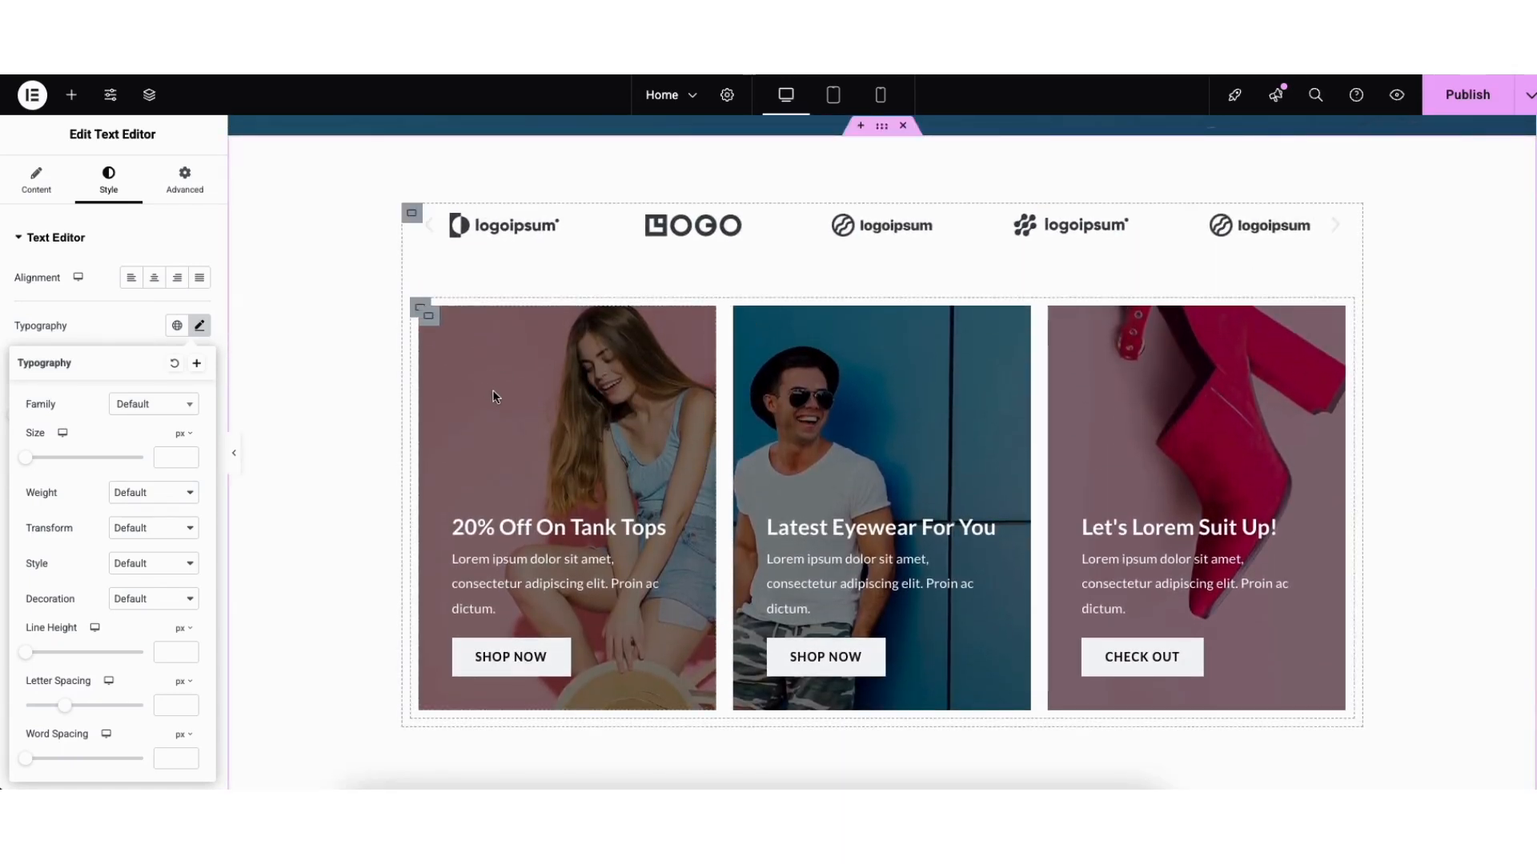
left_click(430, 321)
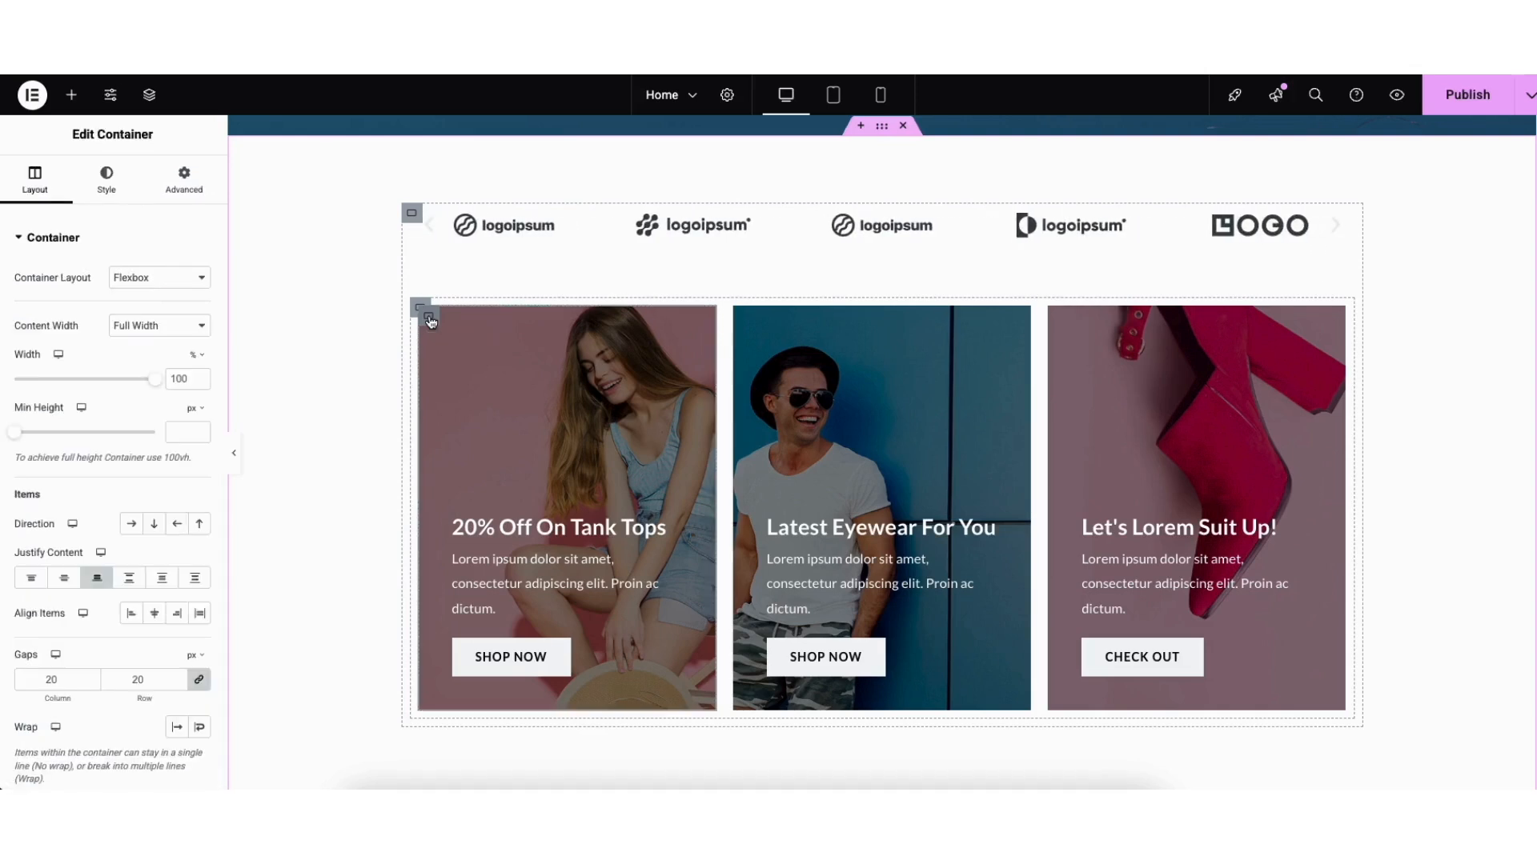
left_click(107, 179)
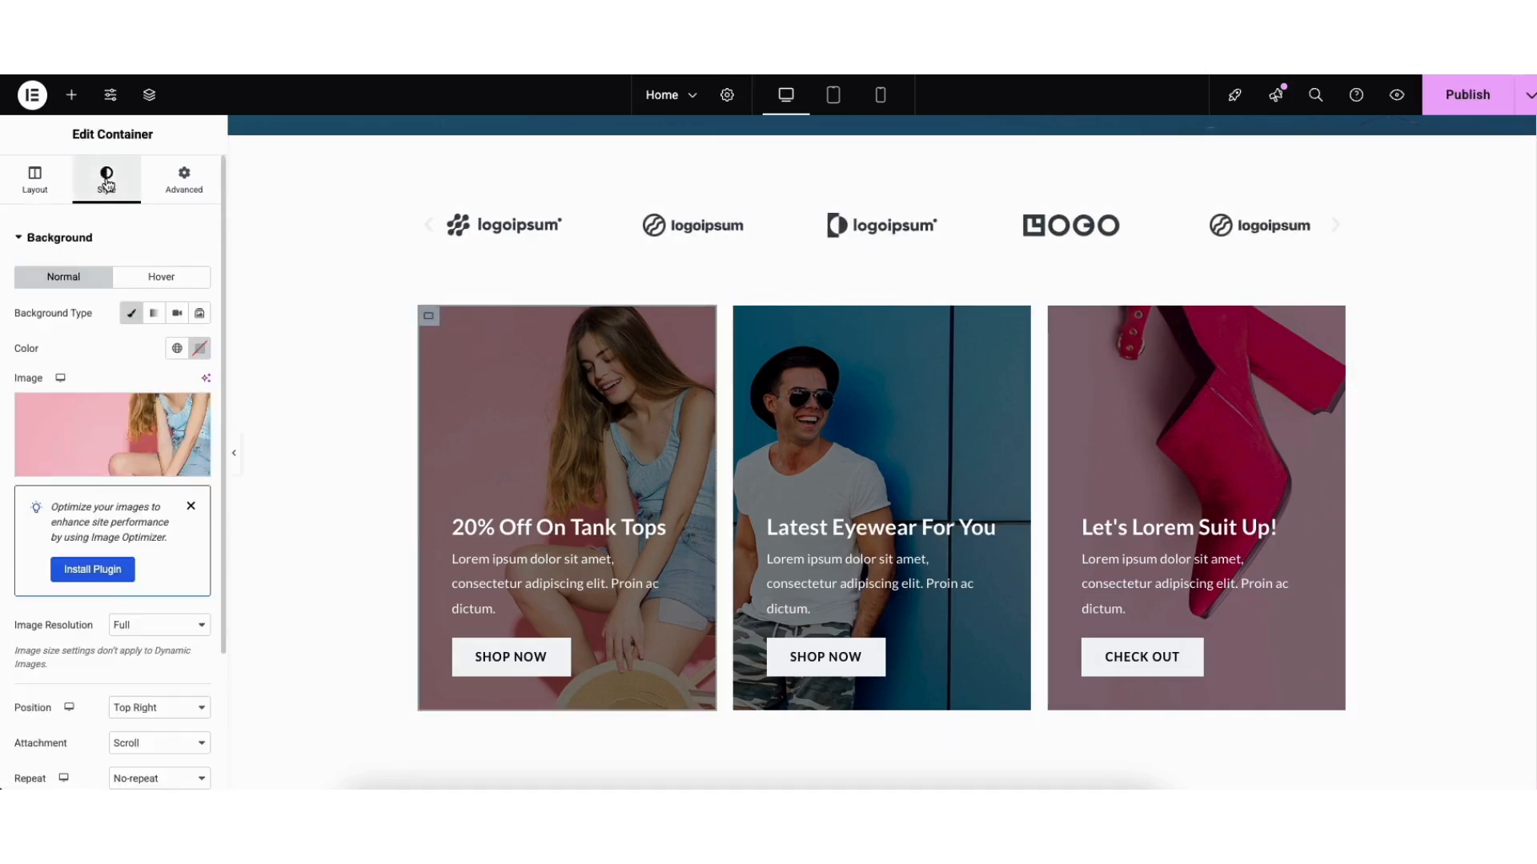
mouse_move(120, 446)
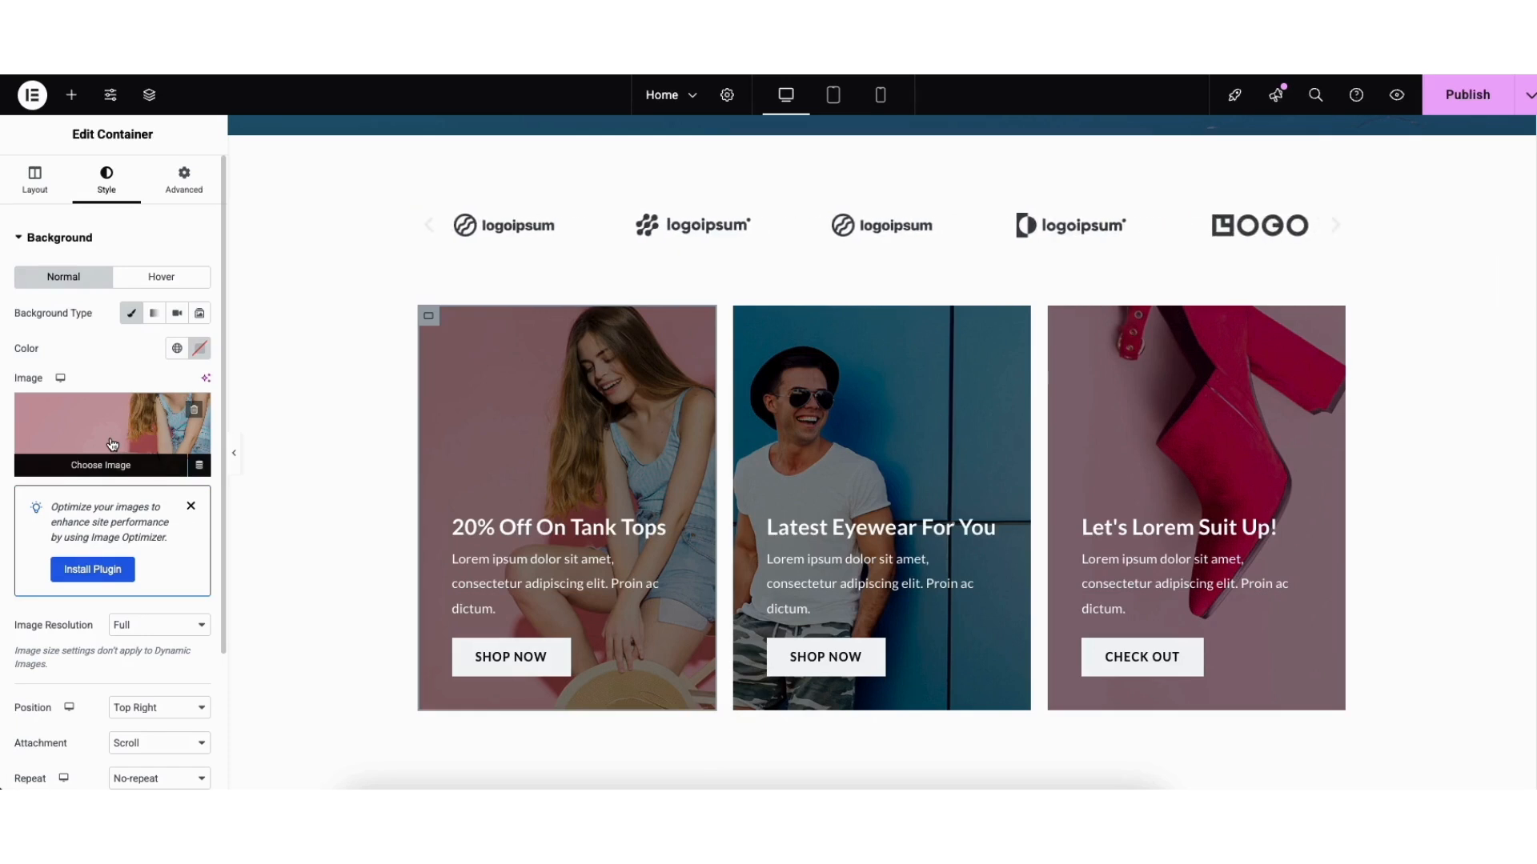
left_click(112, 445)
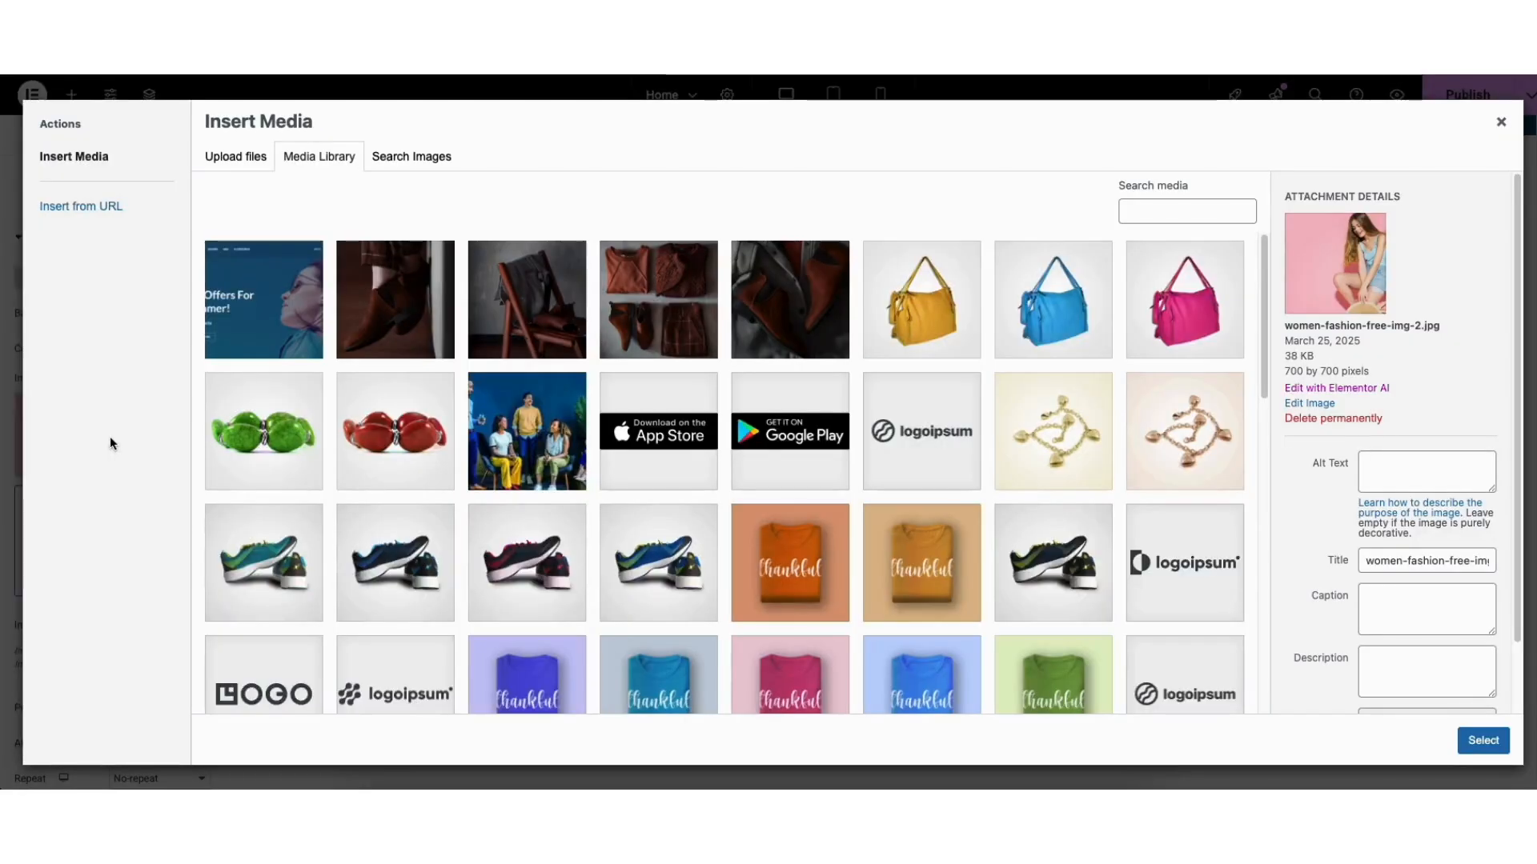
left_click_drag(1264, 272, 1264, 575)
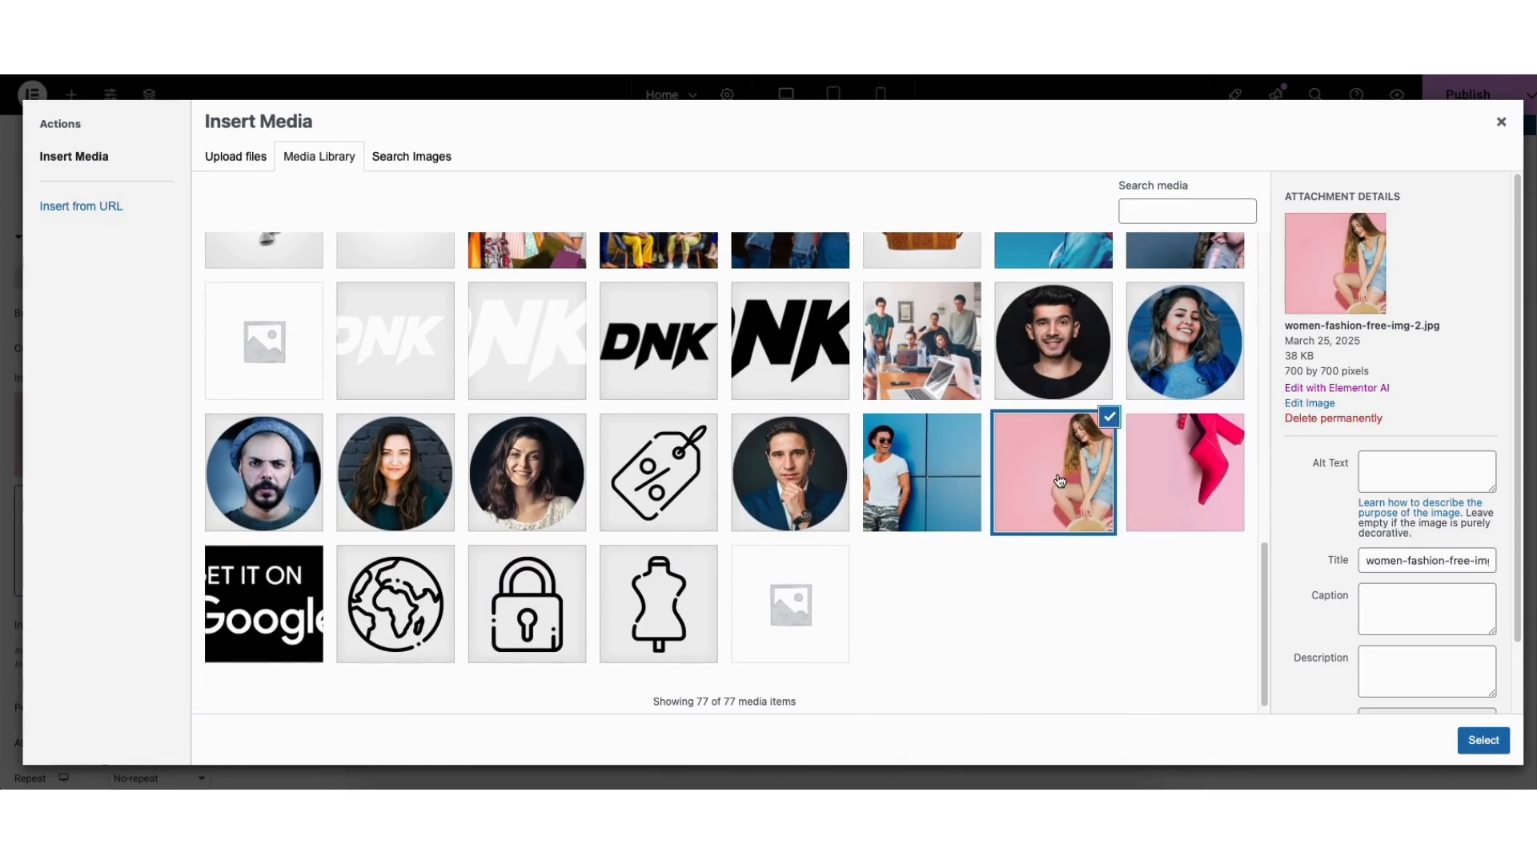
left_click(1477, 732)
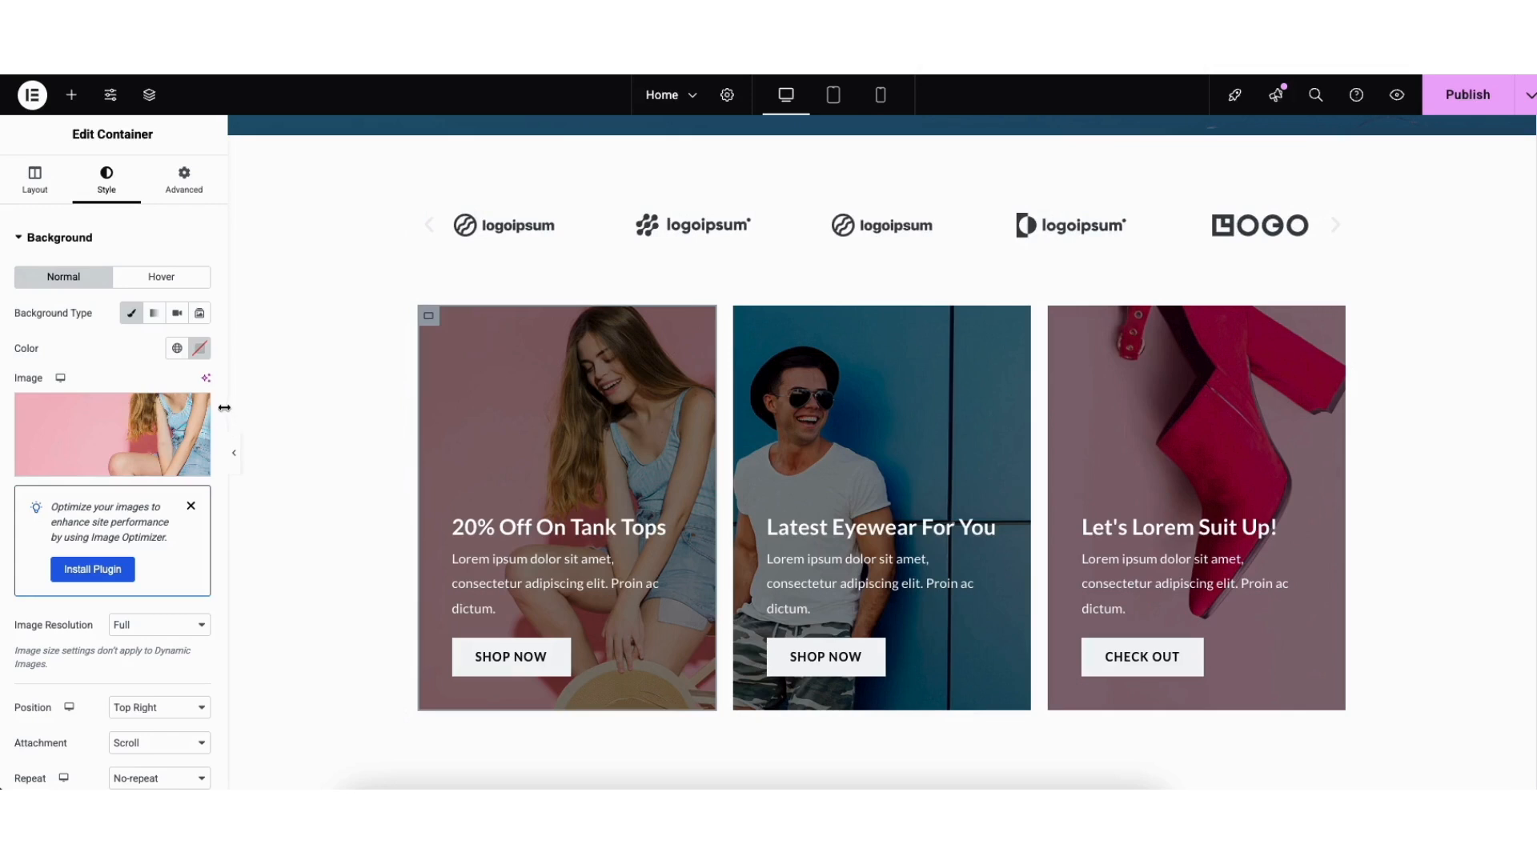
- Inspect the Tank Tops card's background image options and its background overlay color and opacity settings
scroll(222, 478, "down", 2)
scroll(221, 478, "down", 3)
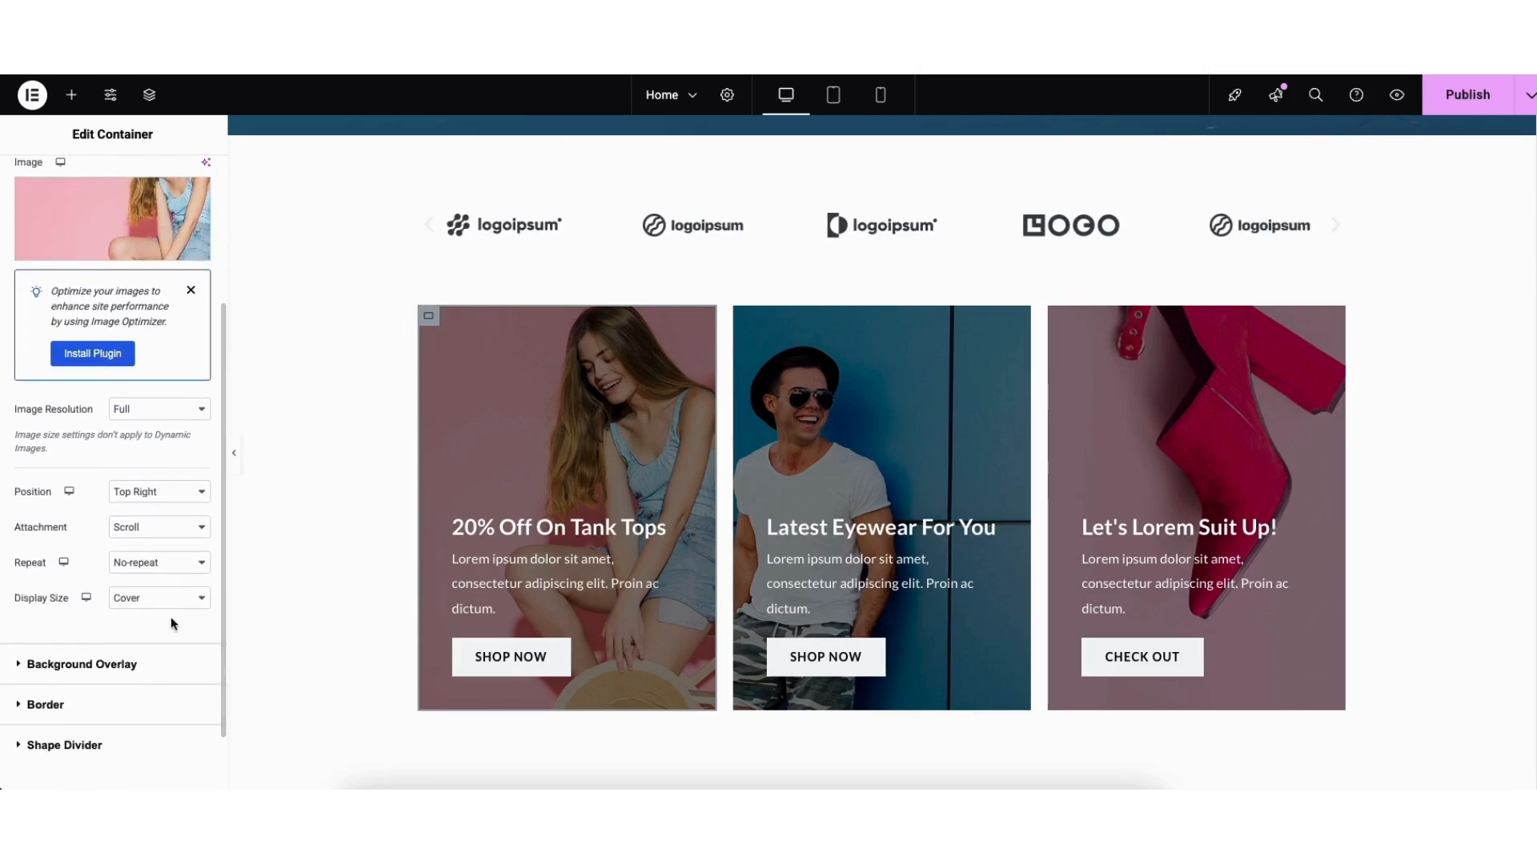
left_click(137, 667)
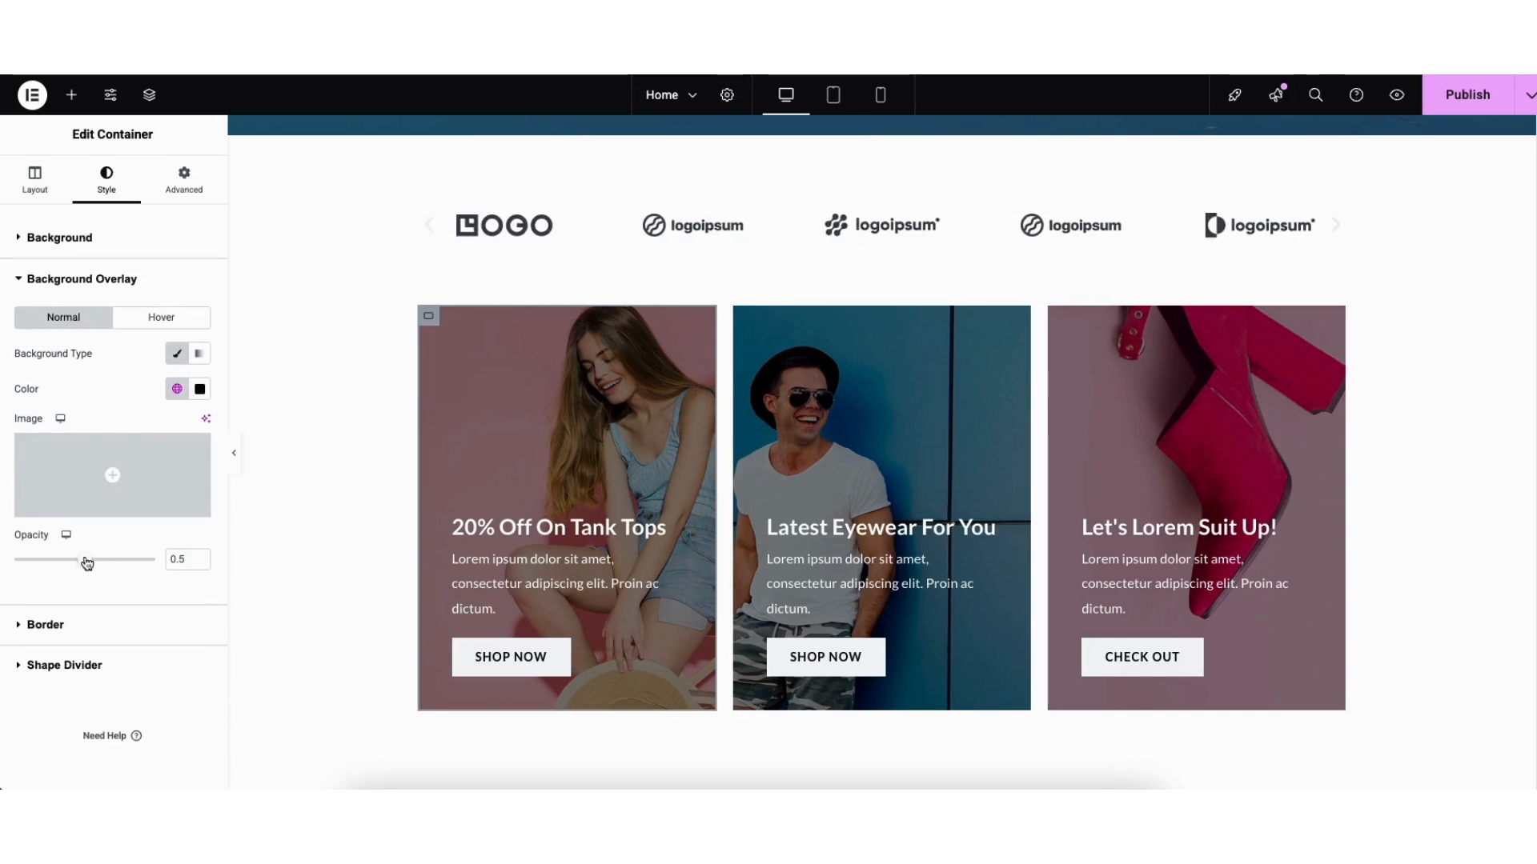
- Open the Featured Products section container's style settings and change its background color to white
scroll(881, 448, "down", 2)
scroll(881, 448, "down", 6)
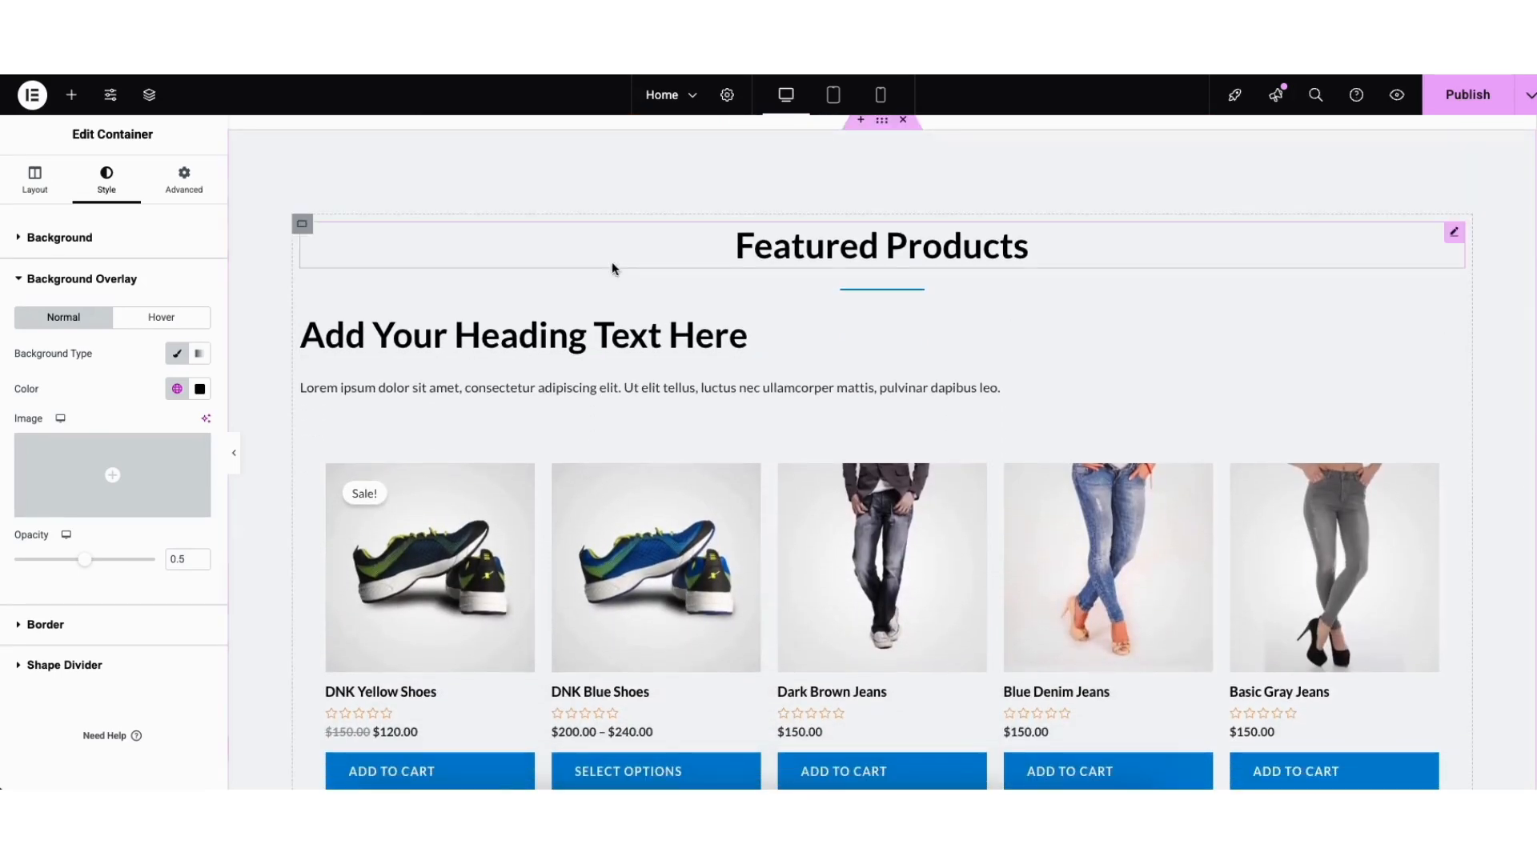
right_click(290, 176)
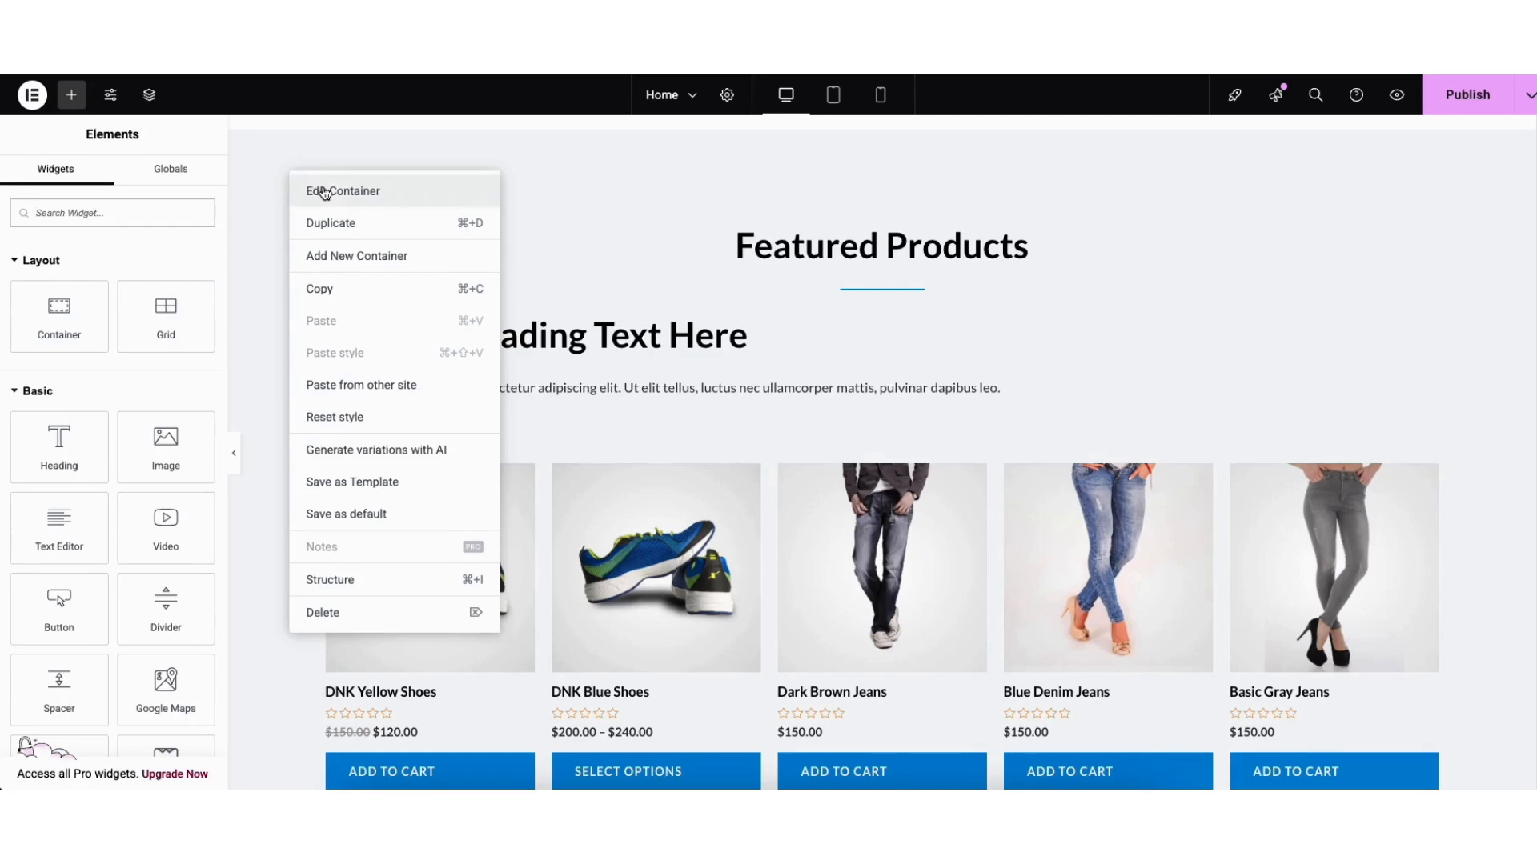
left_click(324, 191)
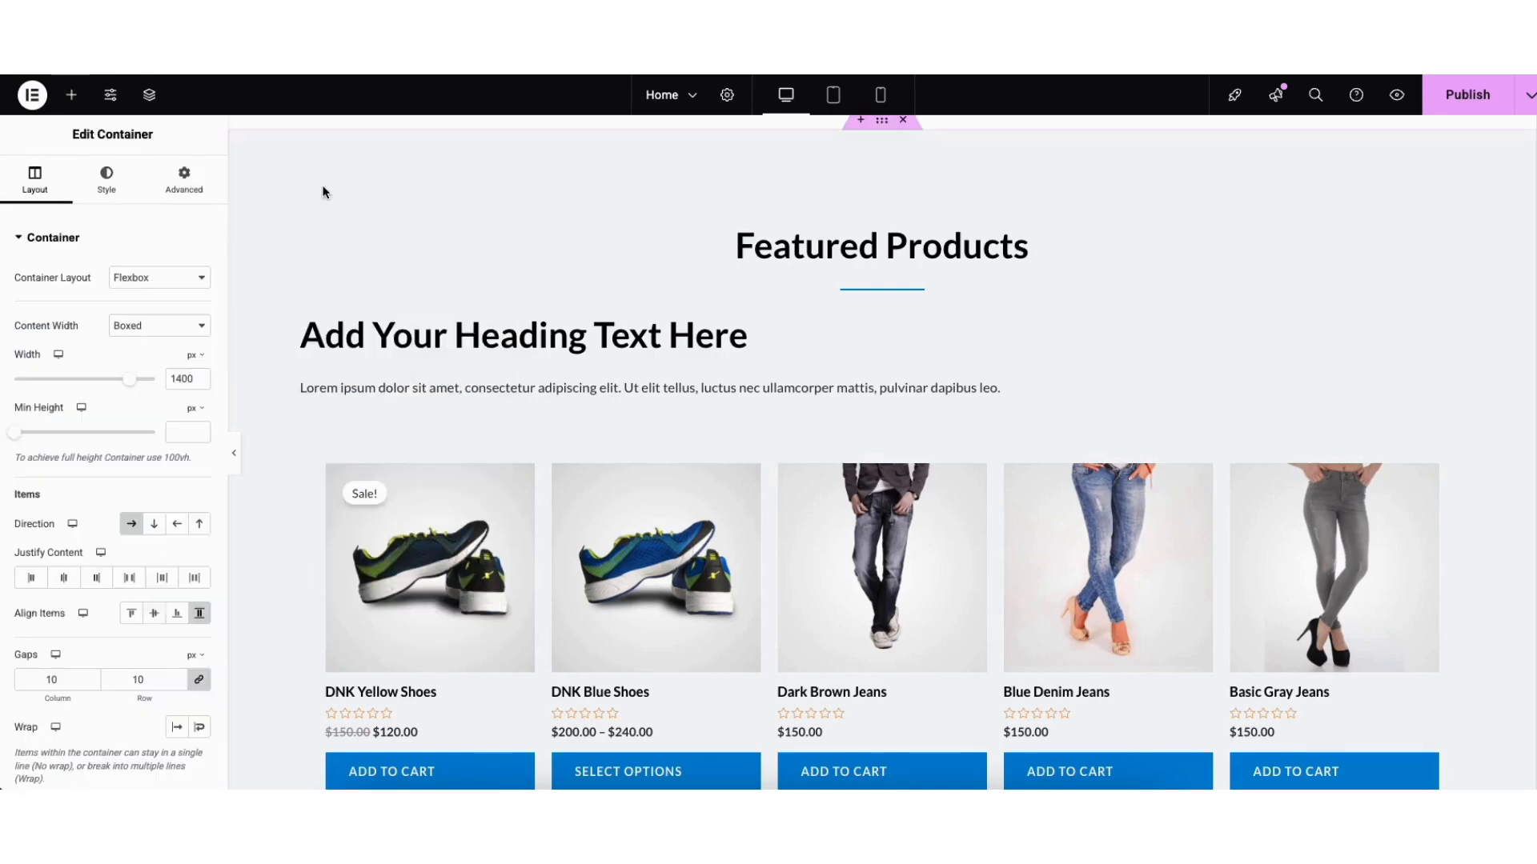
left_click(111, 188)
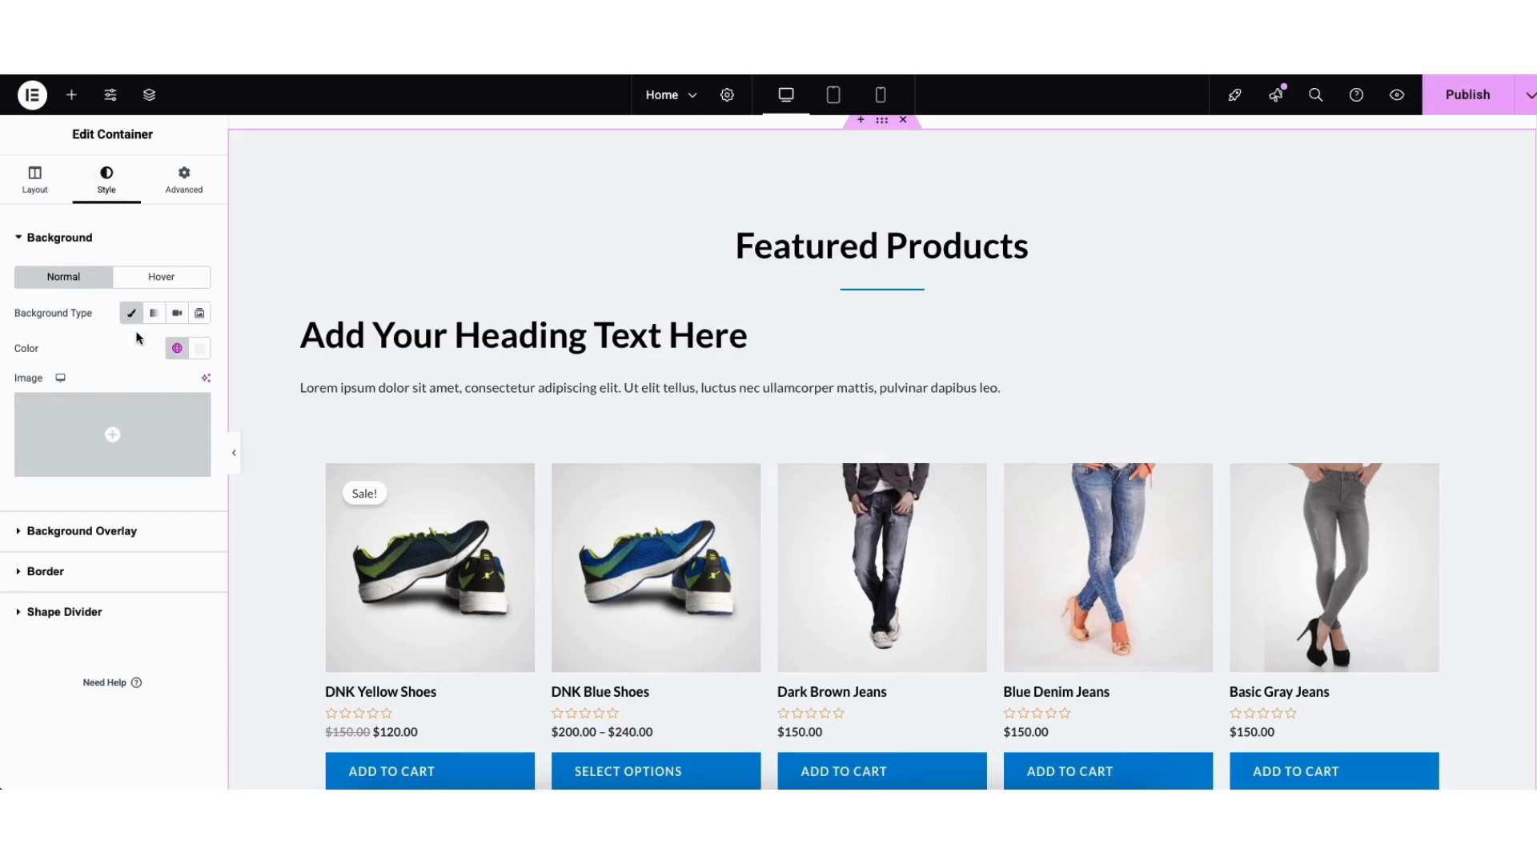
left_click(201, 358)
left_click_drag(192, 439, 93, 411)
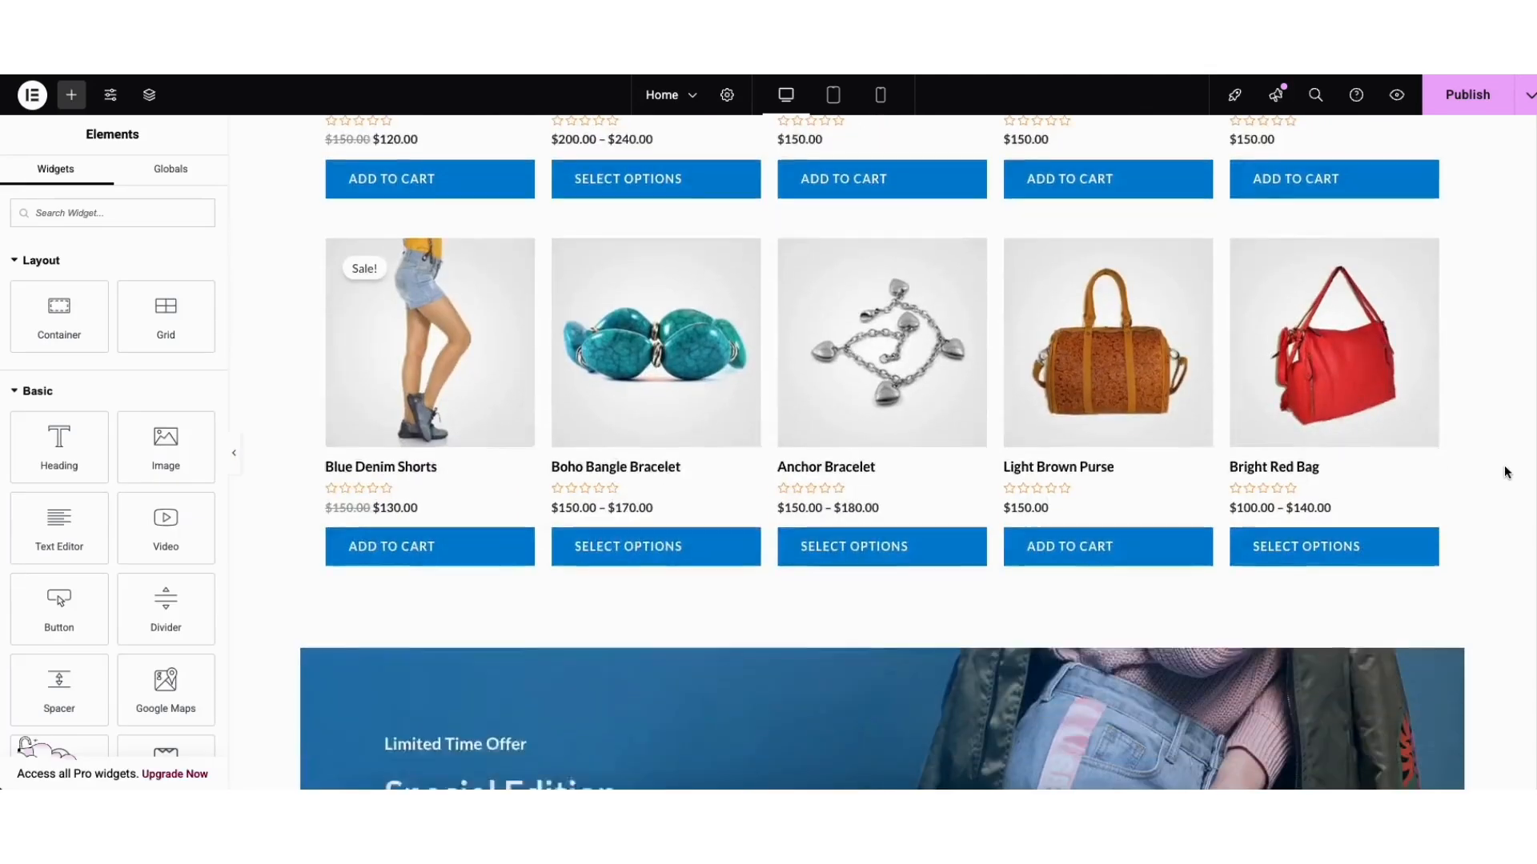
- Examine the background image settings of the Special Edition banner container
scroll(1499, 480, "down", 5)
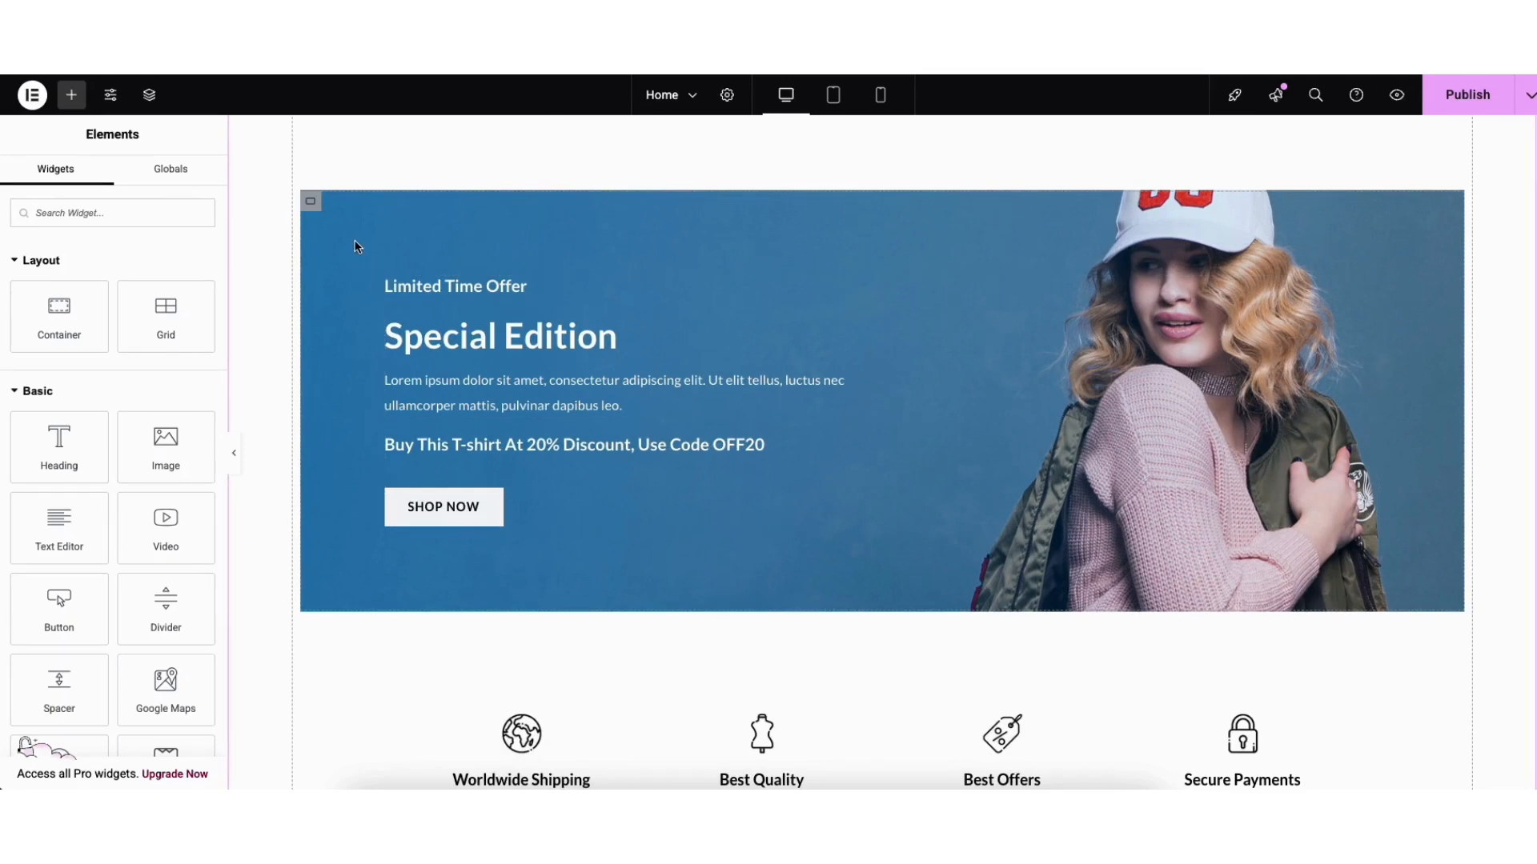
right_click(357, 247)
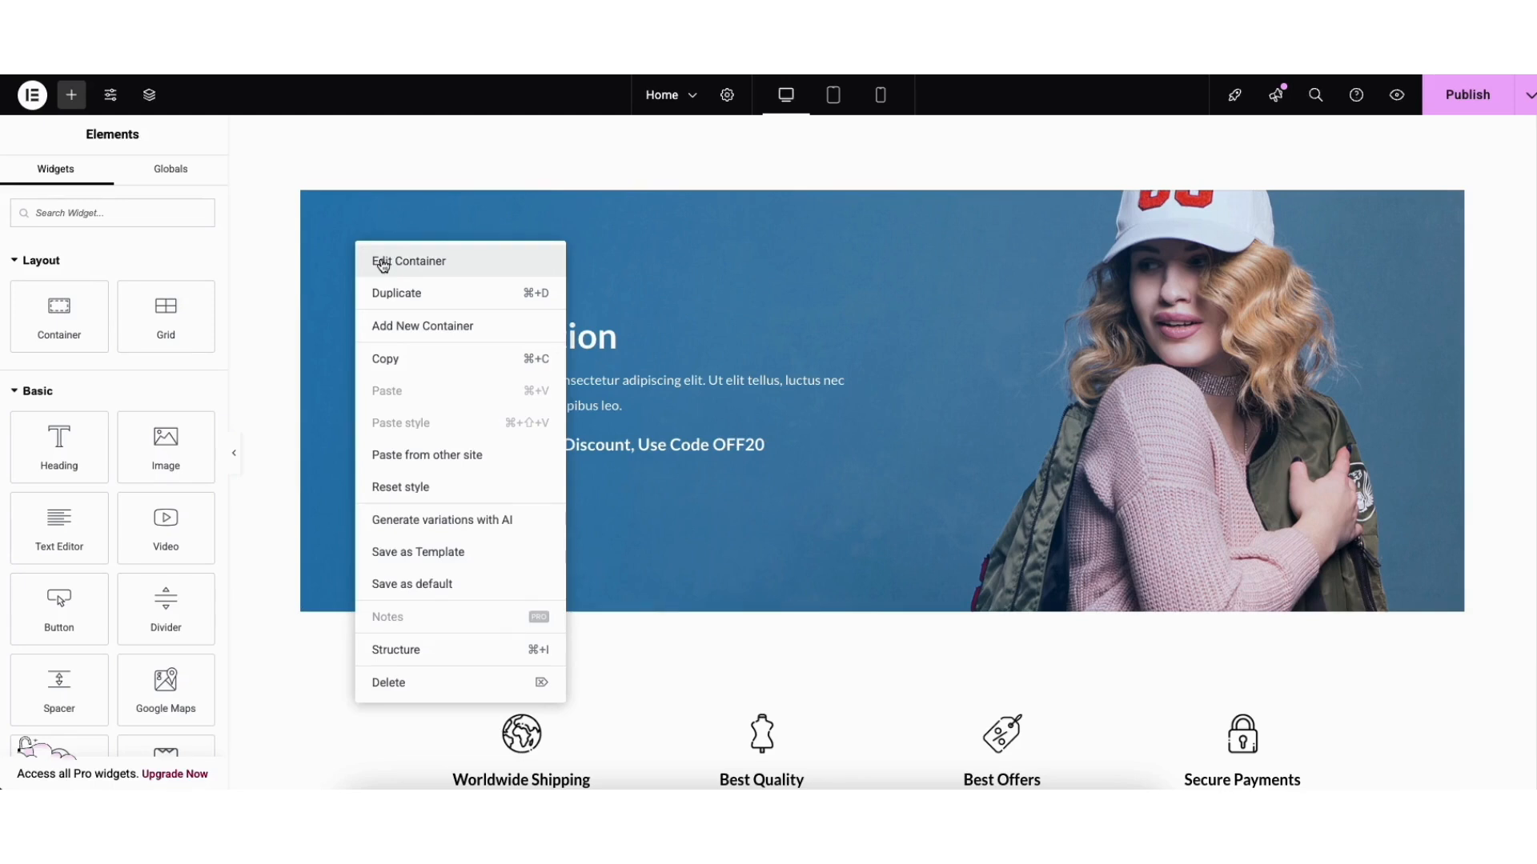
left_click(382, 263)
left_click(107, 178)
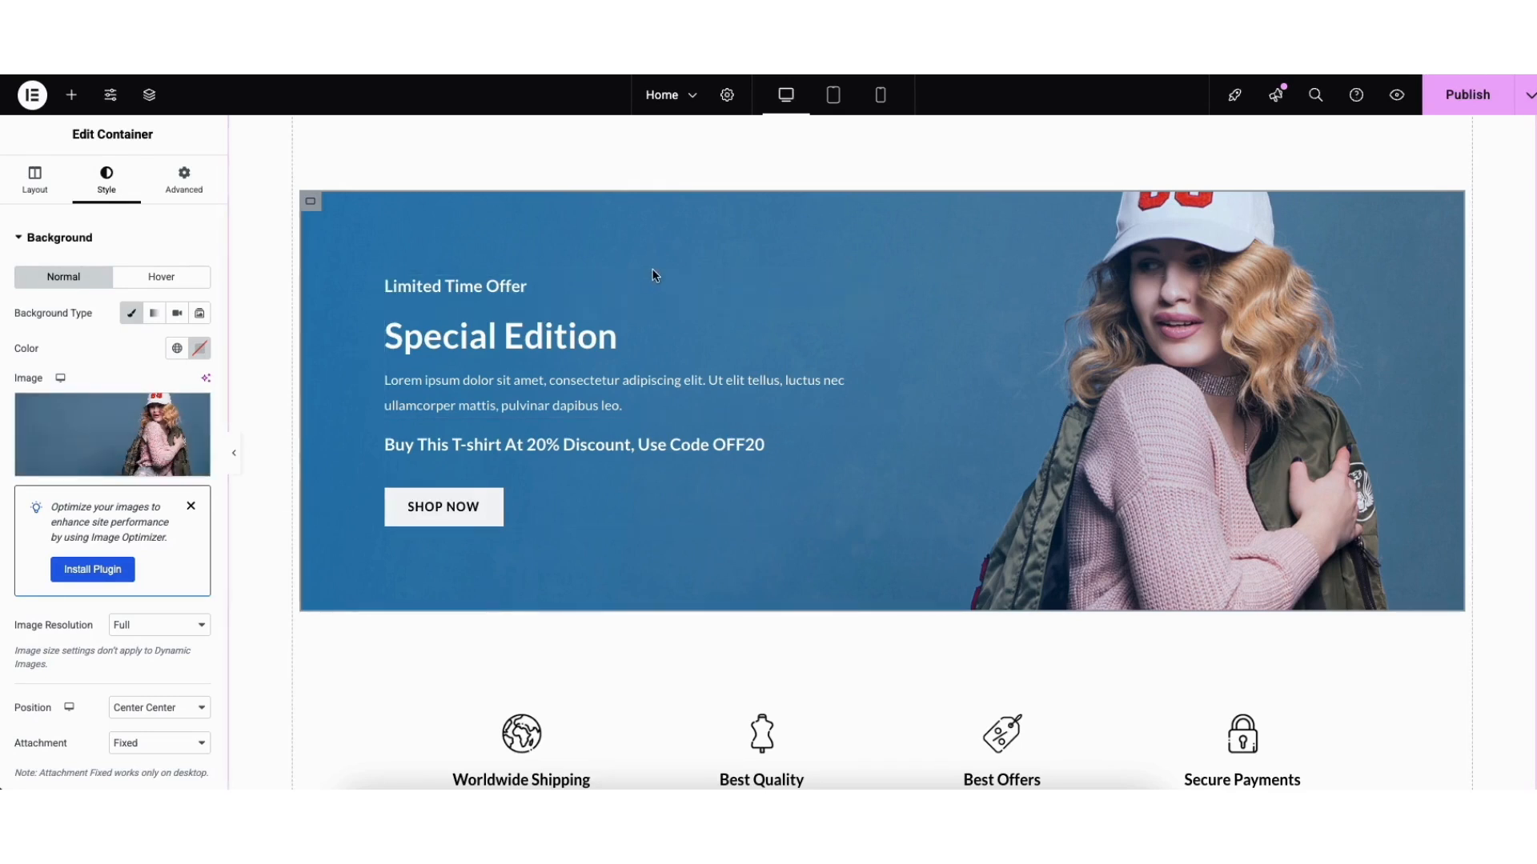
- Insert a three-column flexbox container with a wide middle column above Featured Products and place a Heading widget in the middle column
scroll(1519, 491, "up", 15)
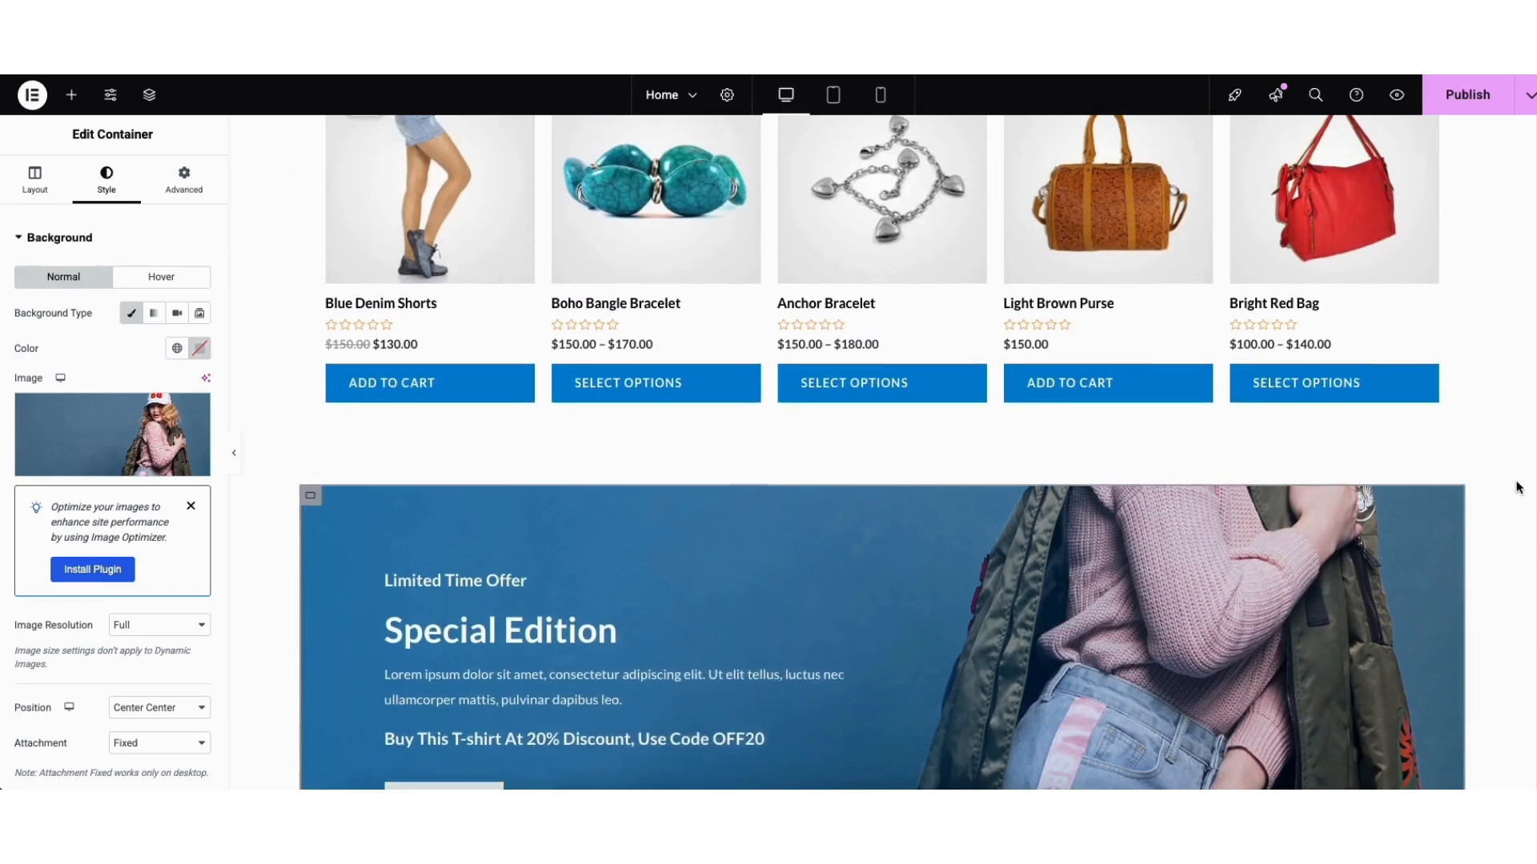
scroll(1469, 354, "up", 1)
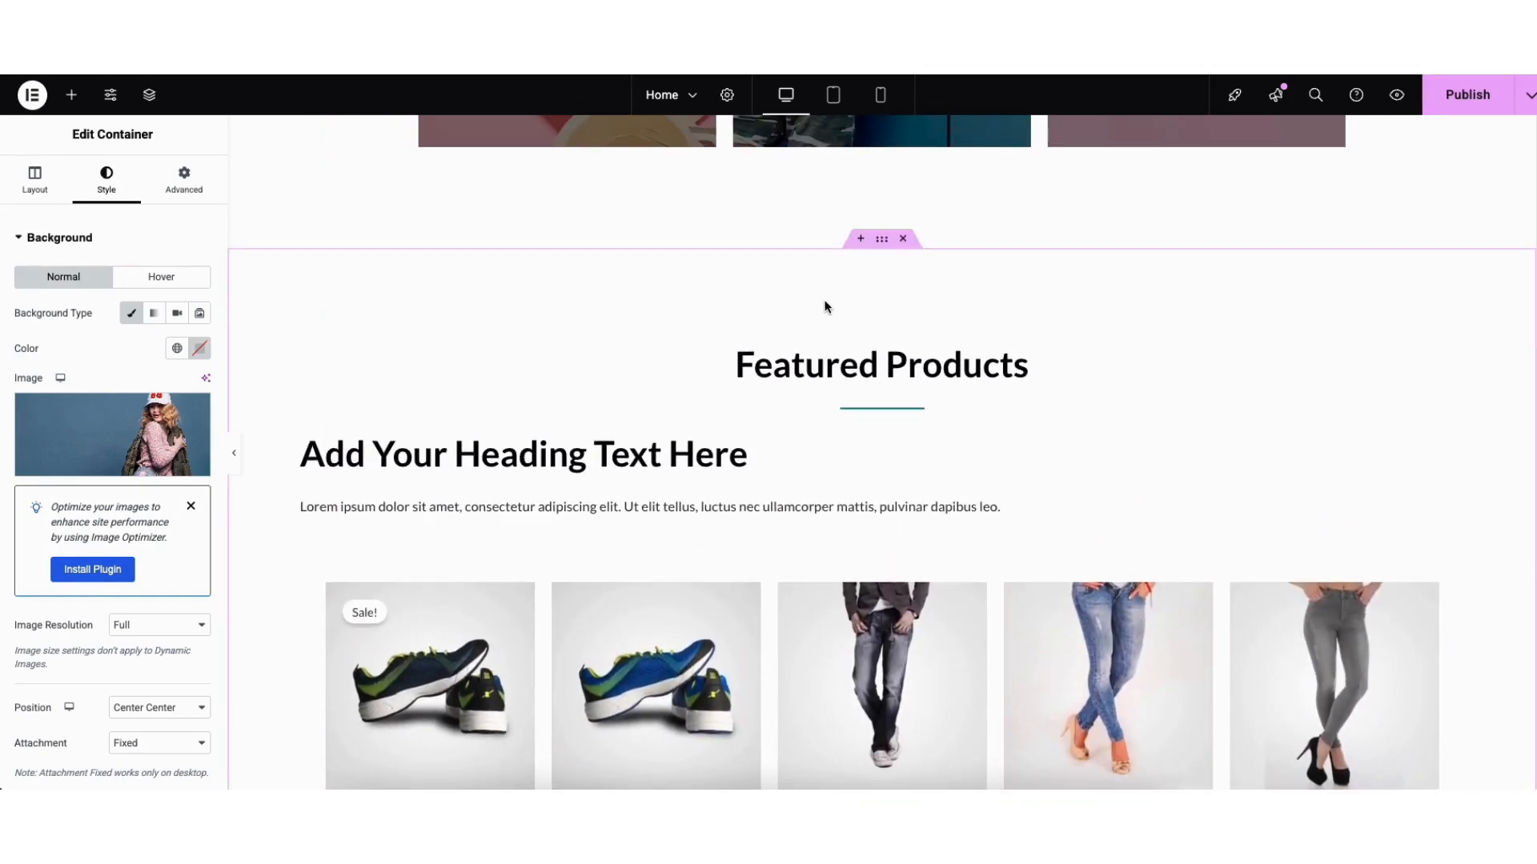
left_click(860, 240)
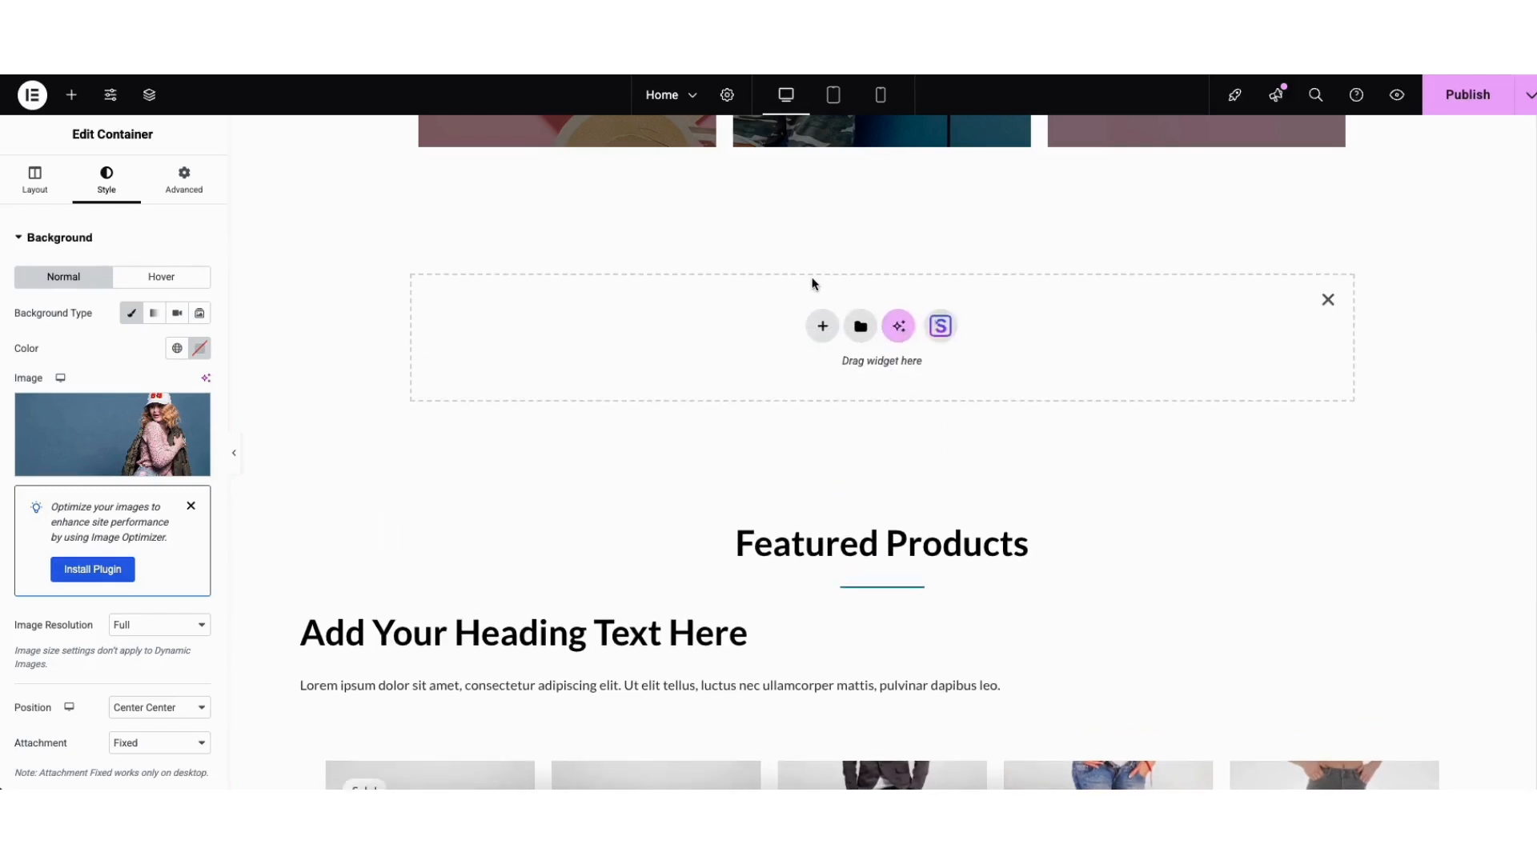
left_click(821, 326)
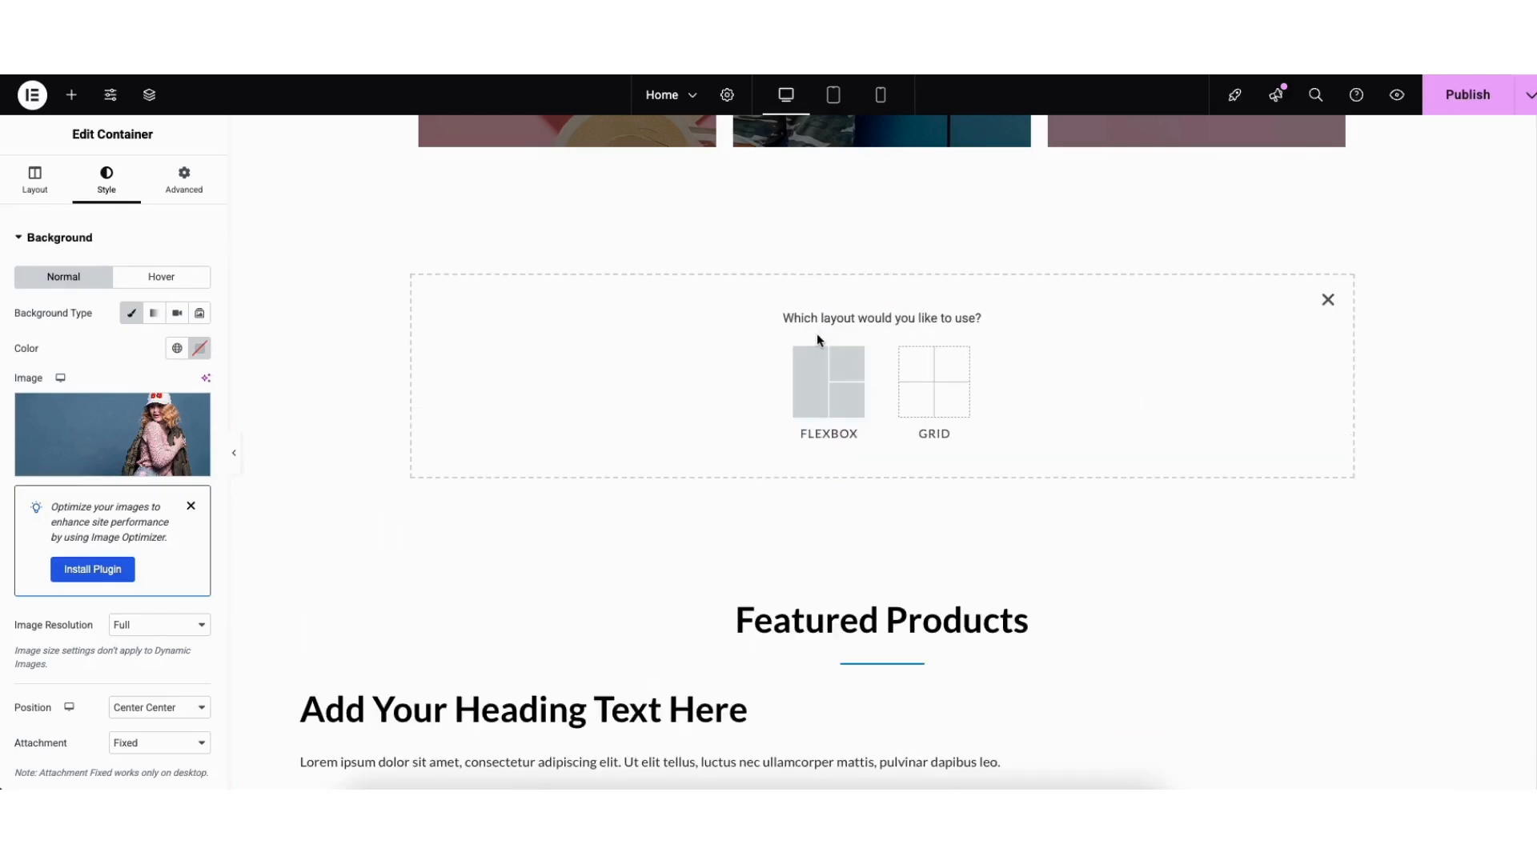
left_click(811, 395)
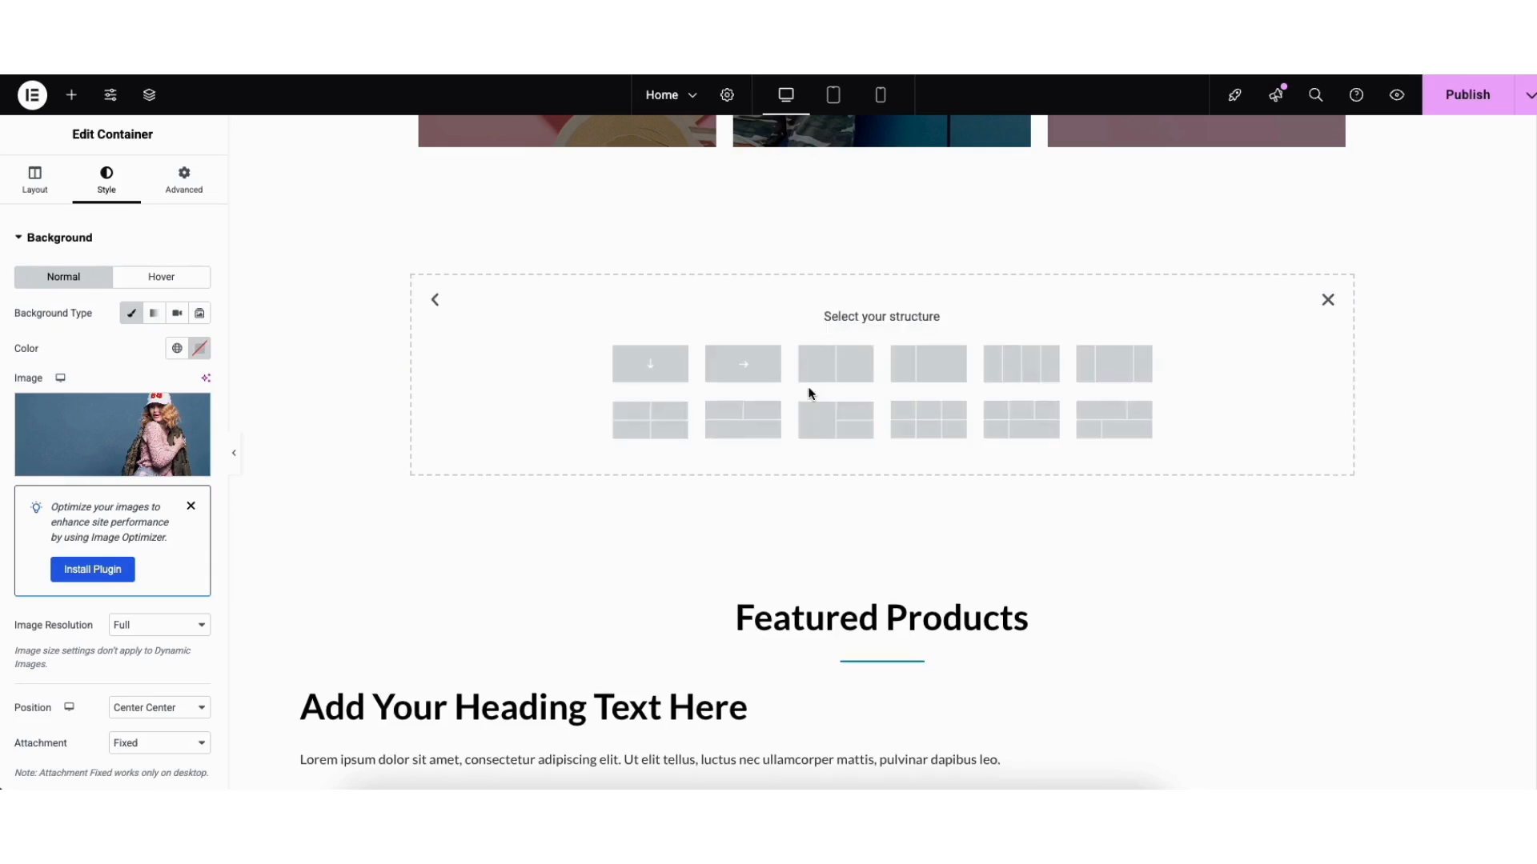
left_click(1108, 375)
left_click(72, 95)
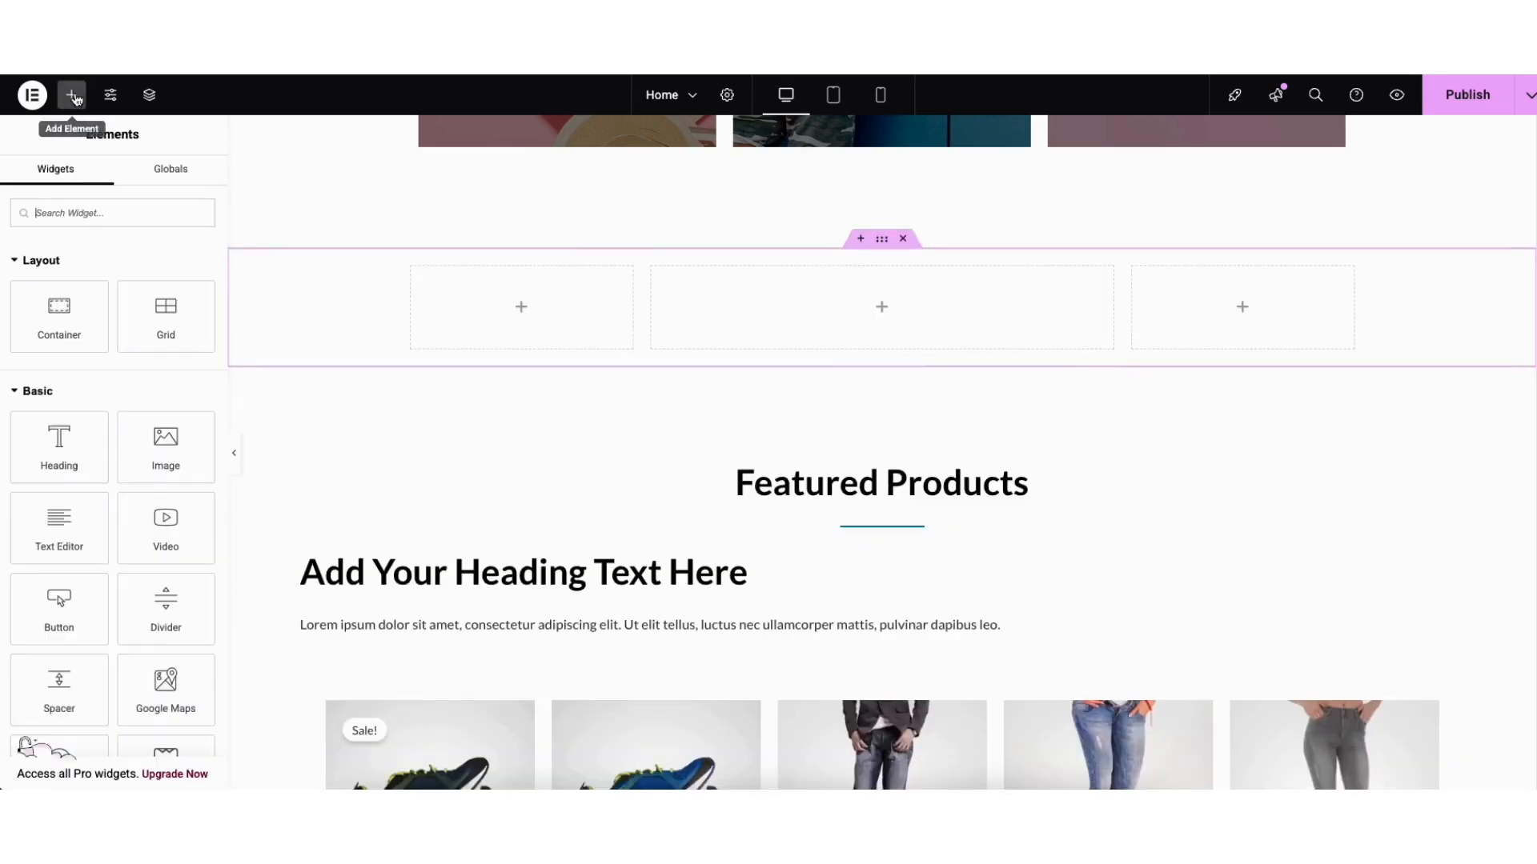
left_click_drag(64, 448, 909, 322)
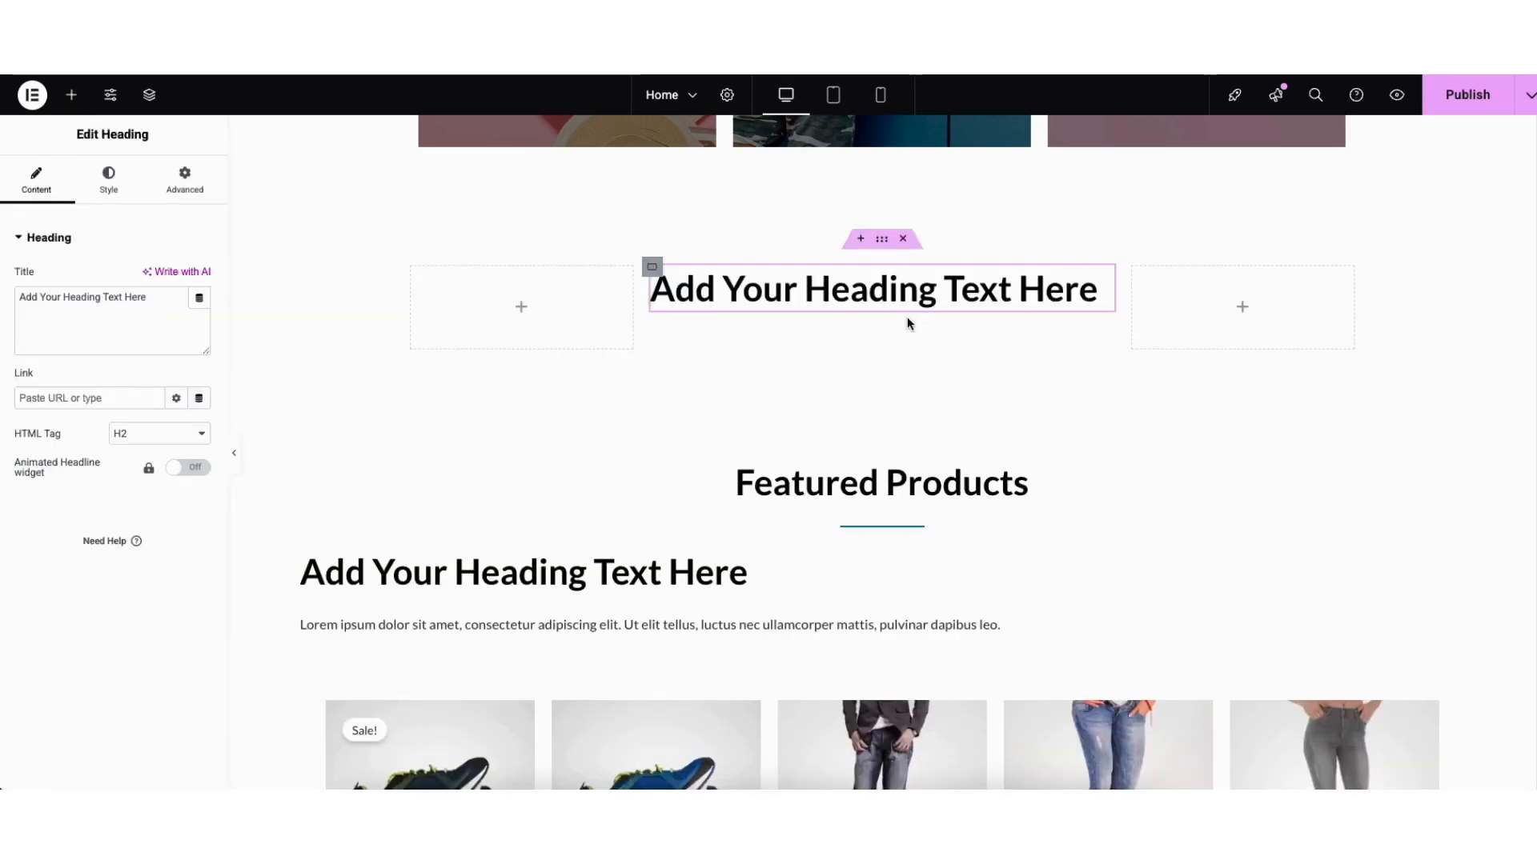
- Open the new three-column container's layout settings and delete the container with its heading
left_click(880, 241)
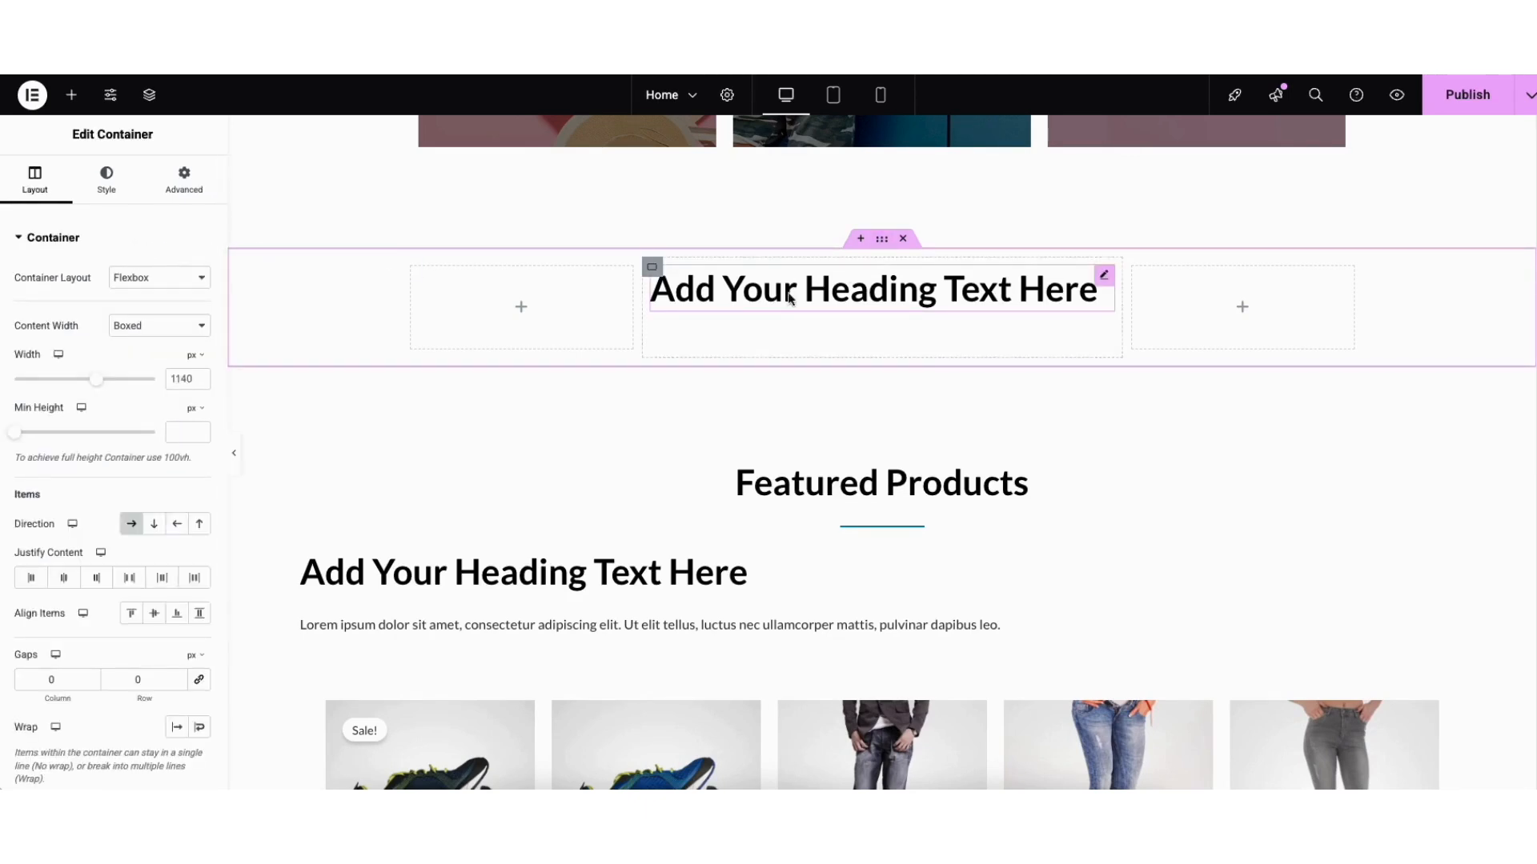
left_click(905, 239)
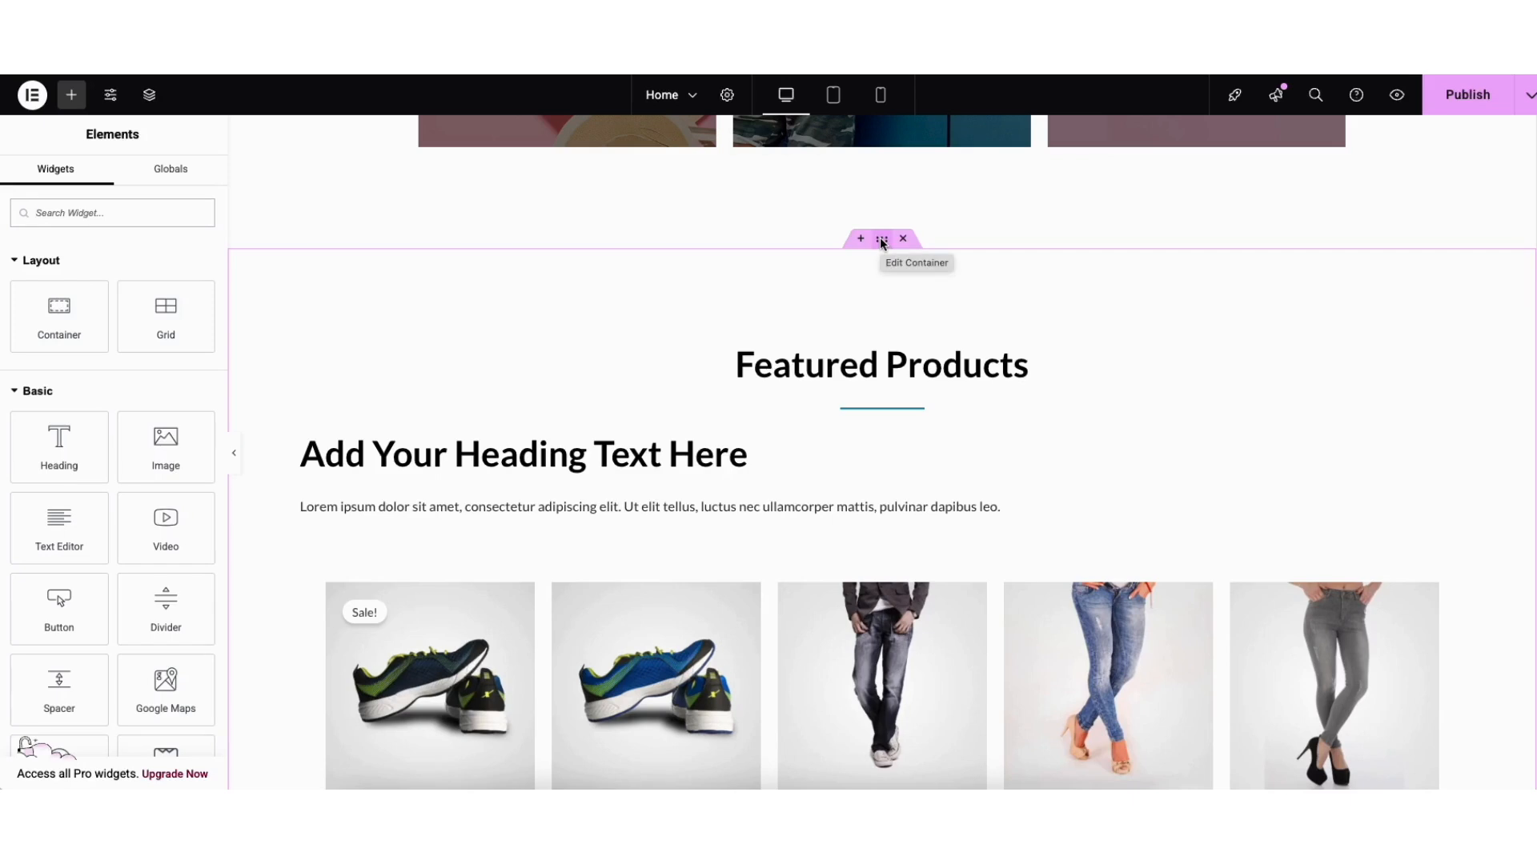
left_click_drag(882, 240, 769, 213)
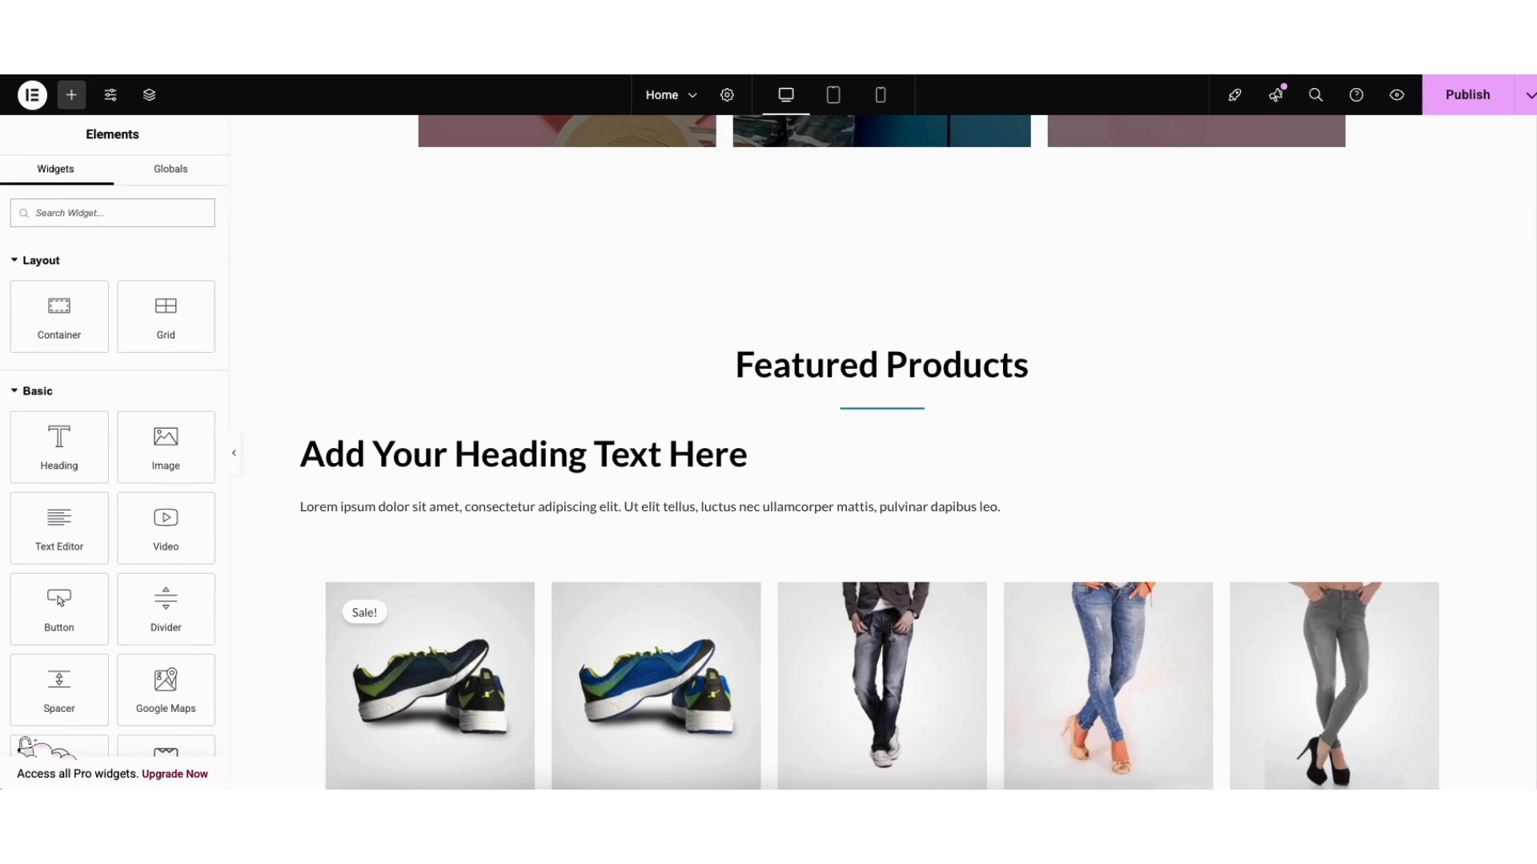
- Open the template library from the empty section at the end of the homepage and show its blocks
scroll(881, 449, "down", 3)
left_click_drag(1535, 392, 1534, 661)
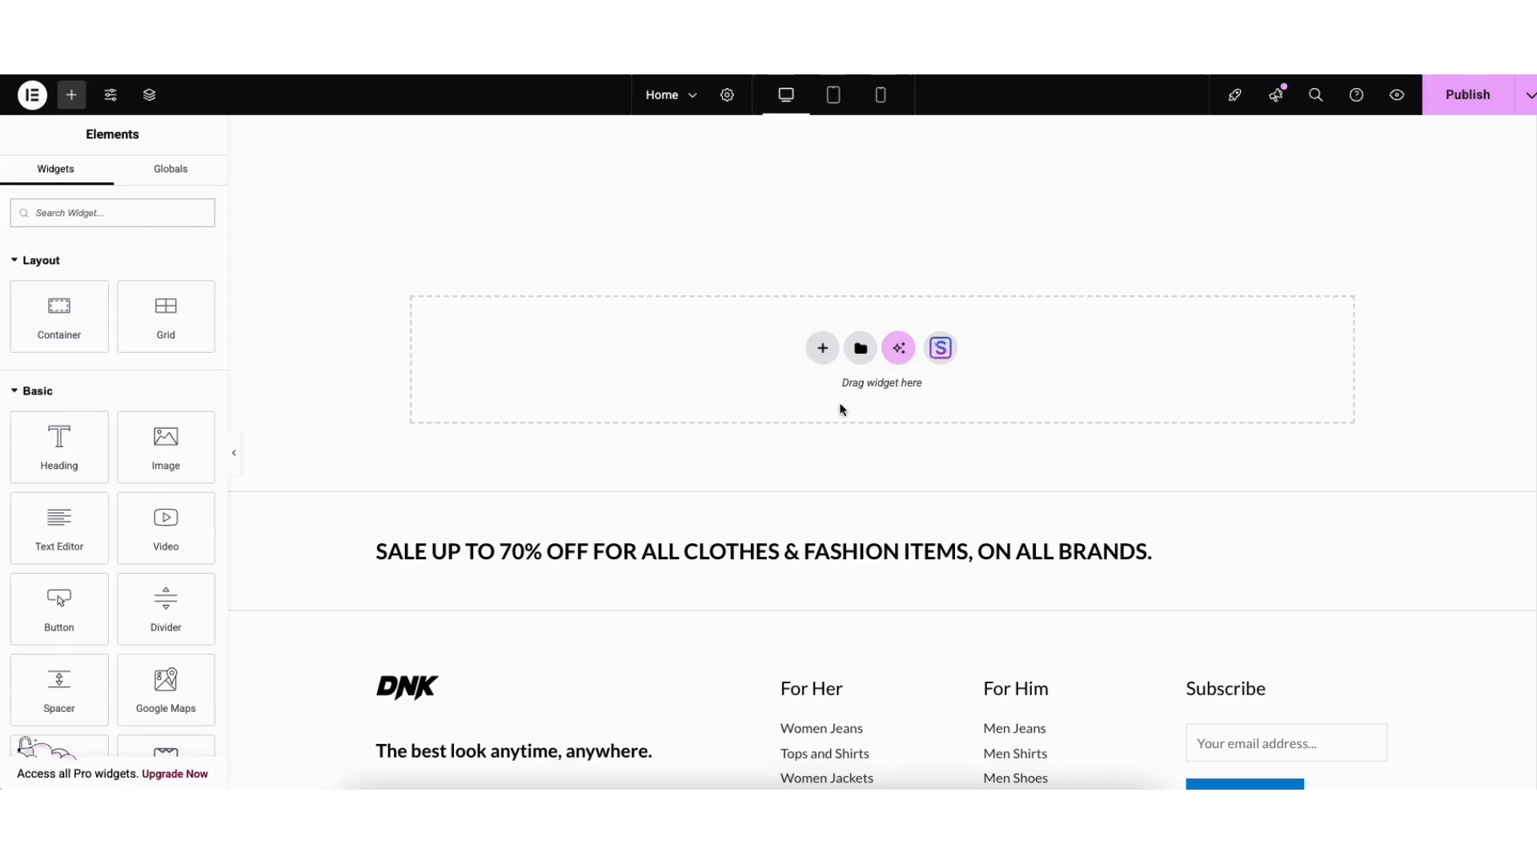
left_click(940, 350)
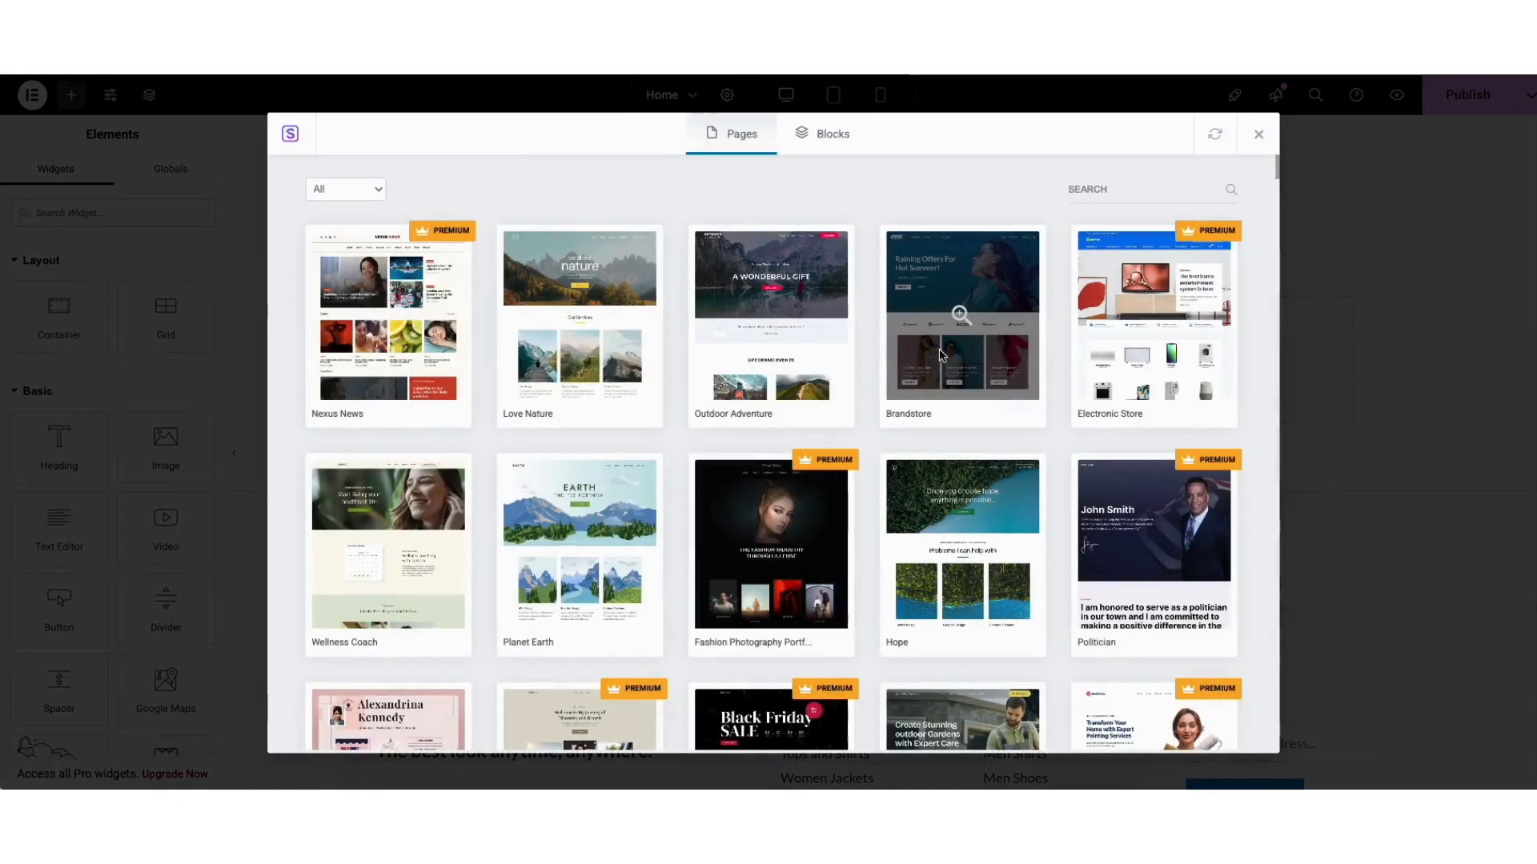
left_click(830, 136)
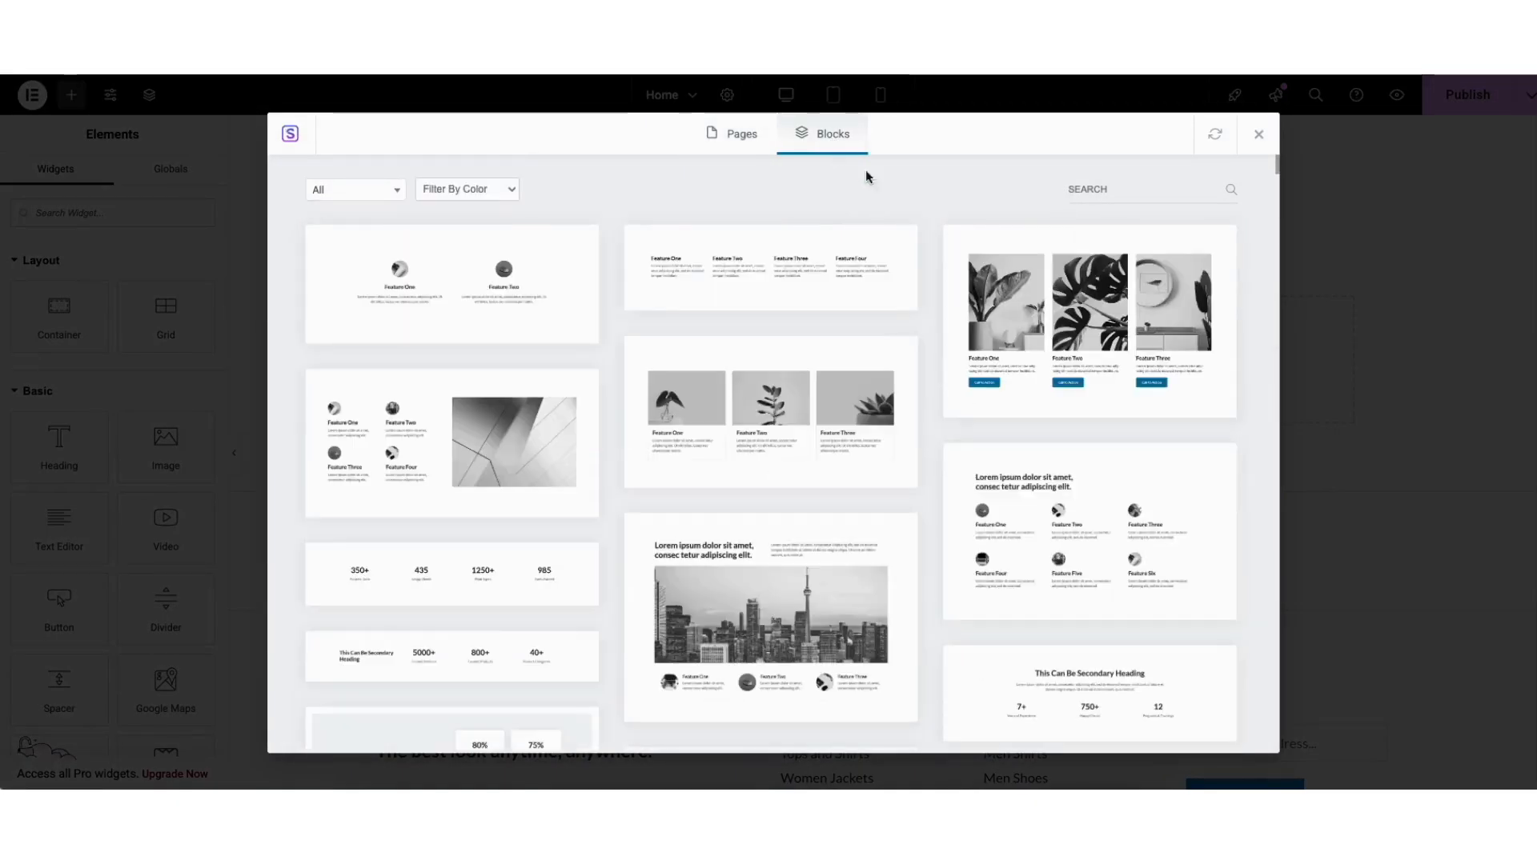
mouse_move(1278, 169)
left_mouse_down()
mouse_move(1276, 230)
mouse_move(1277, 168)
left_mouse_up()
- Browse the block categories and import the three-column block with plant images titled Feature One, Feature Two and Feature Three
left_click(391, 190)
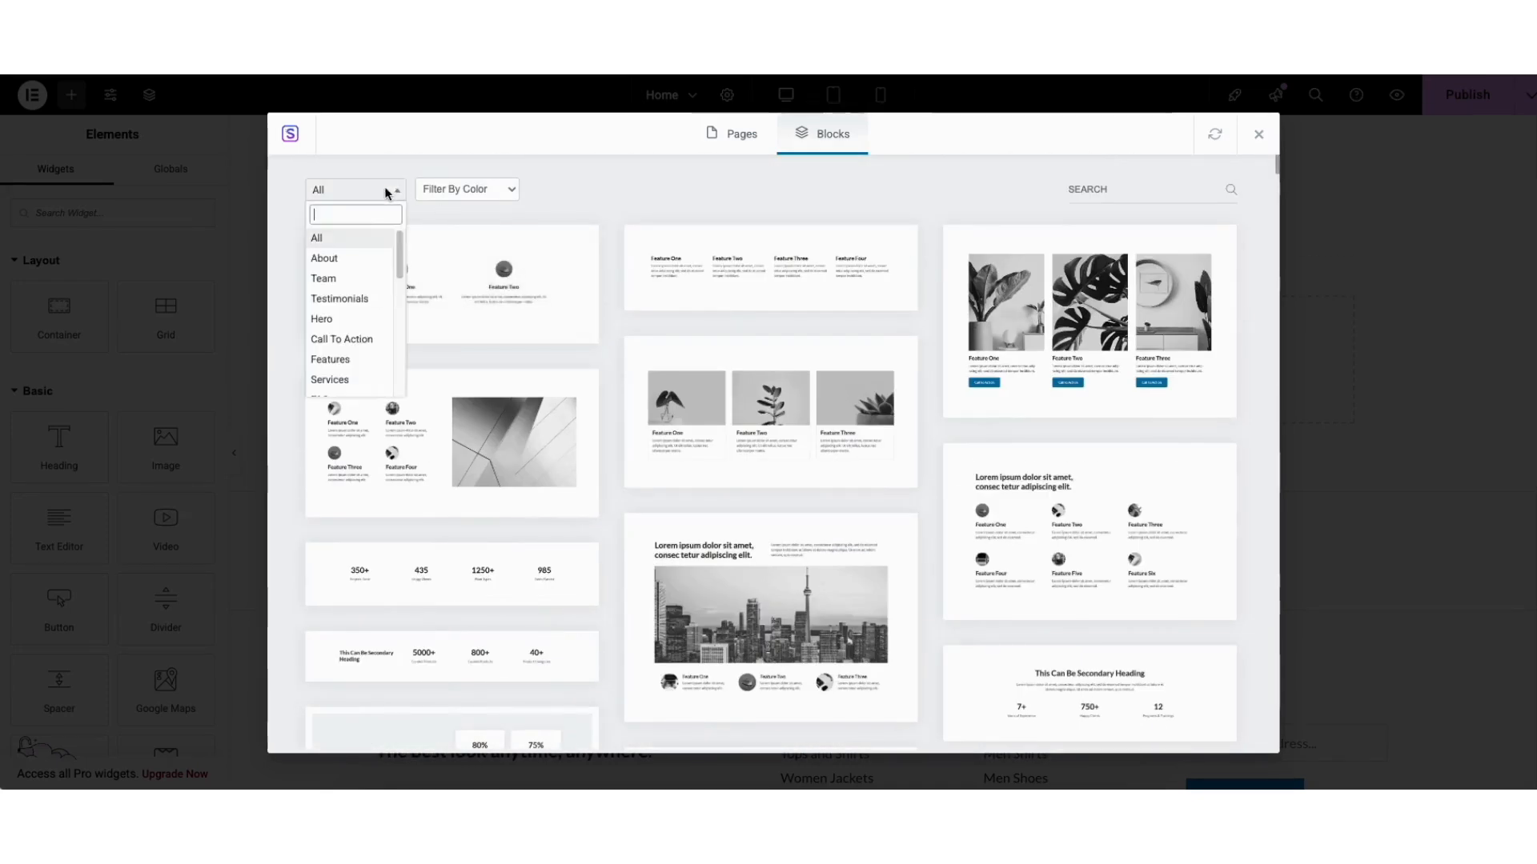
left_click_drag(399, 246, 400, 267)
scroll(401, 287, "down", 2)
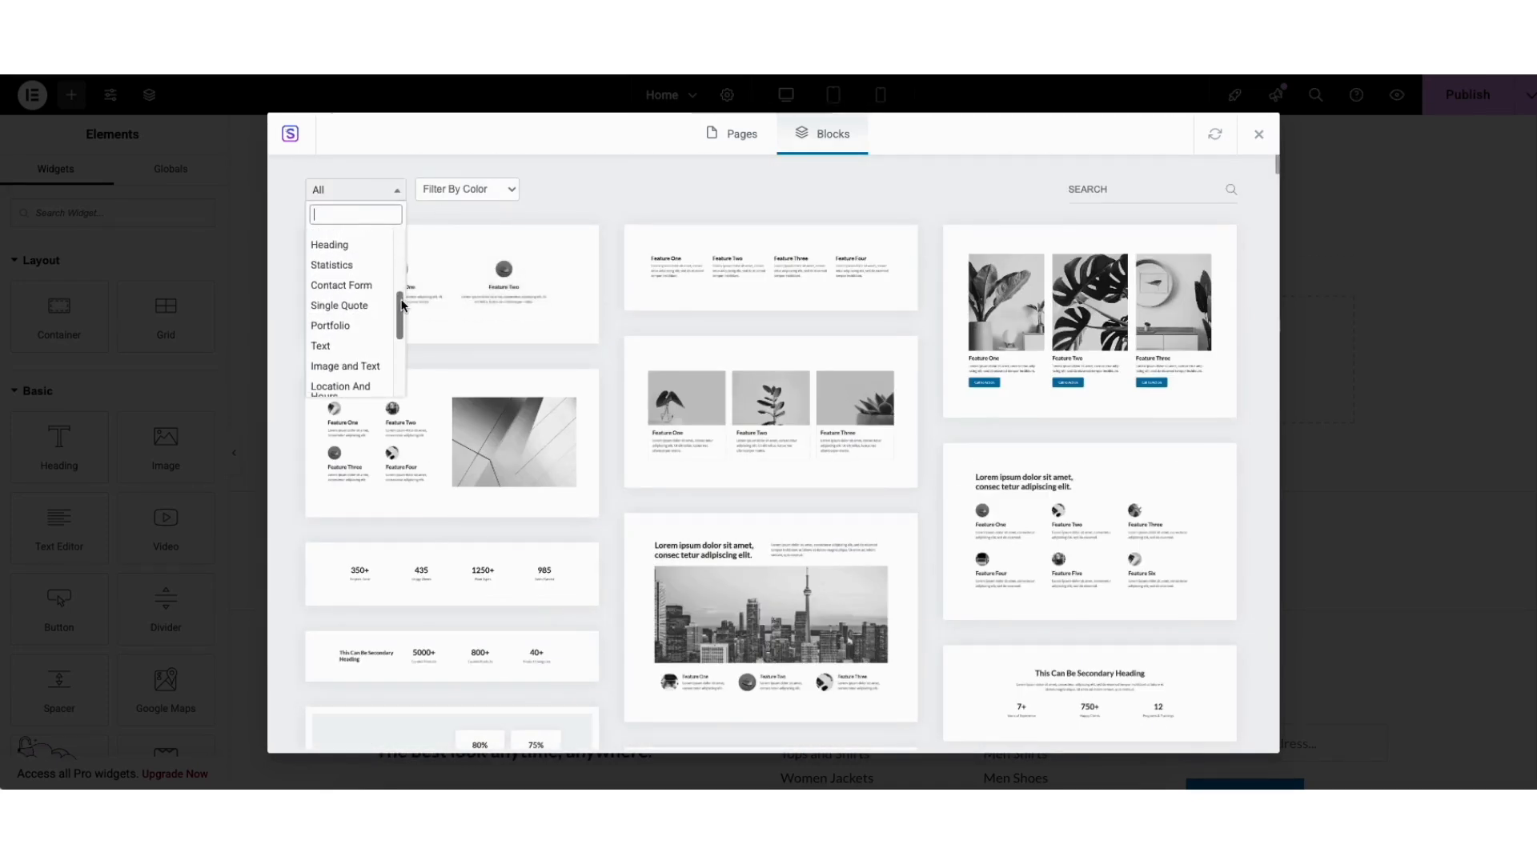
left_click(638, 195)
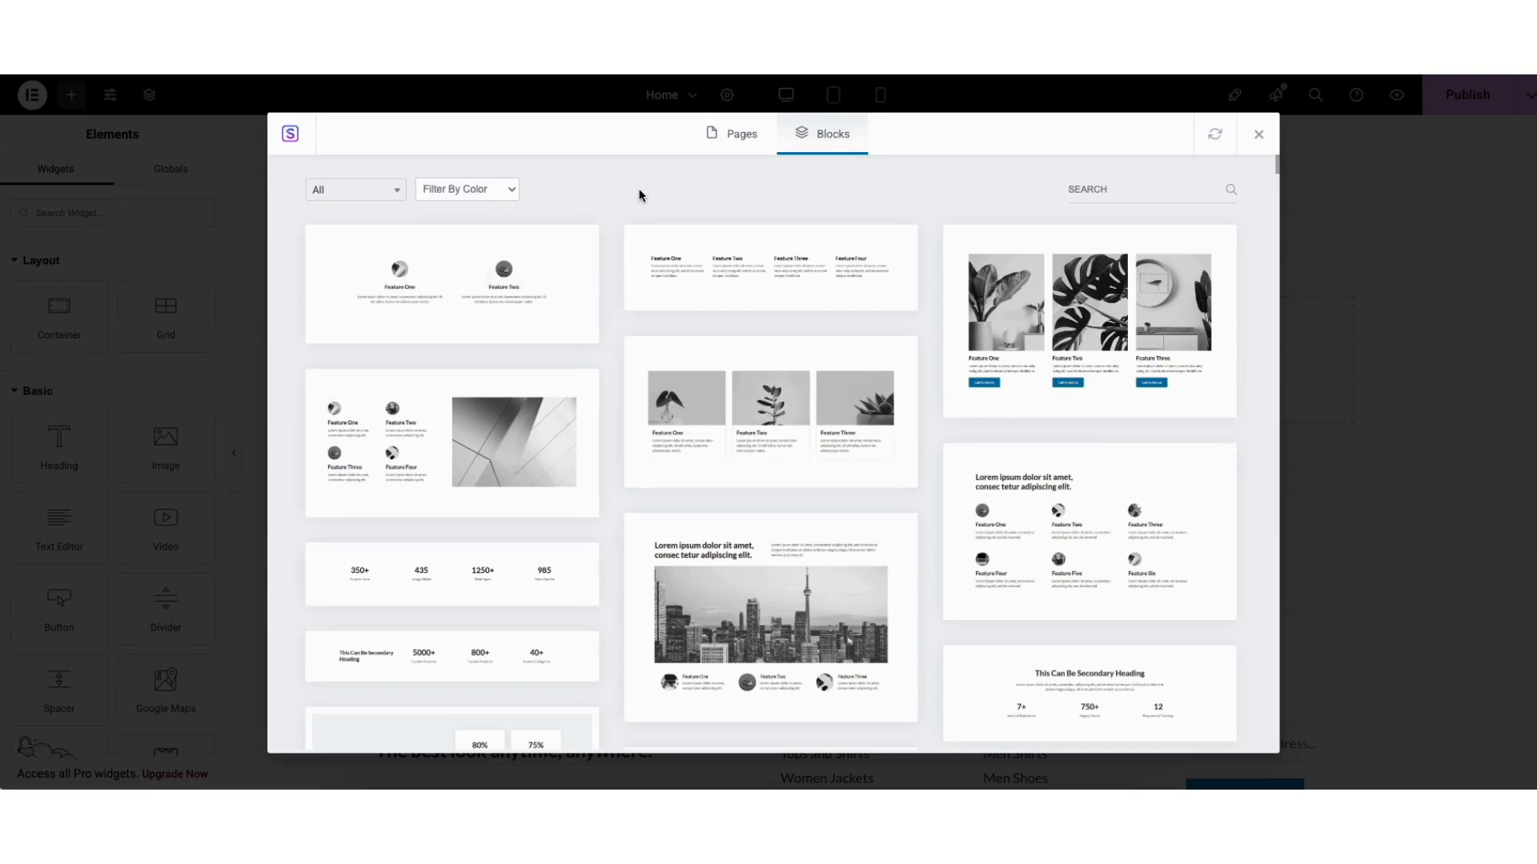
left_click(727, 411)
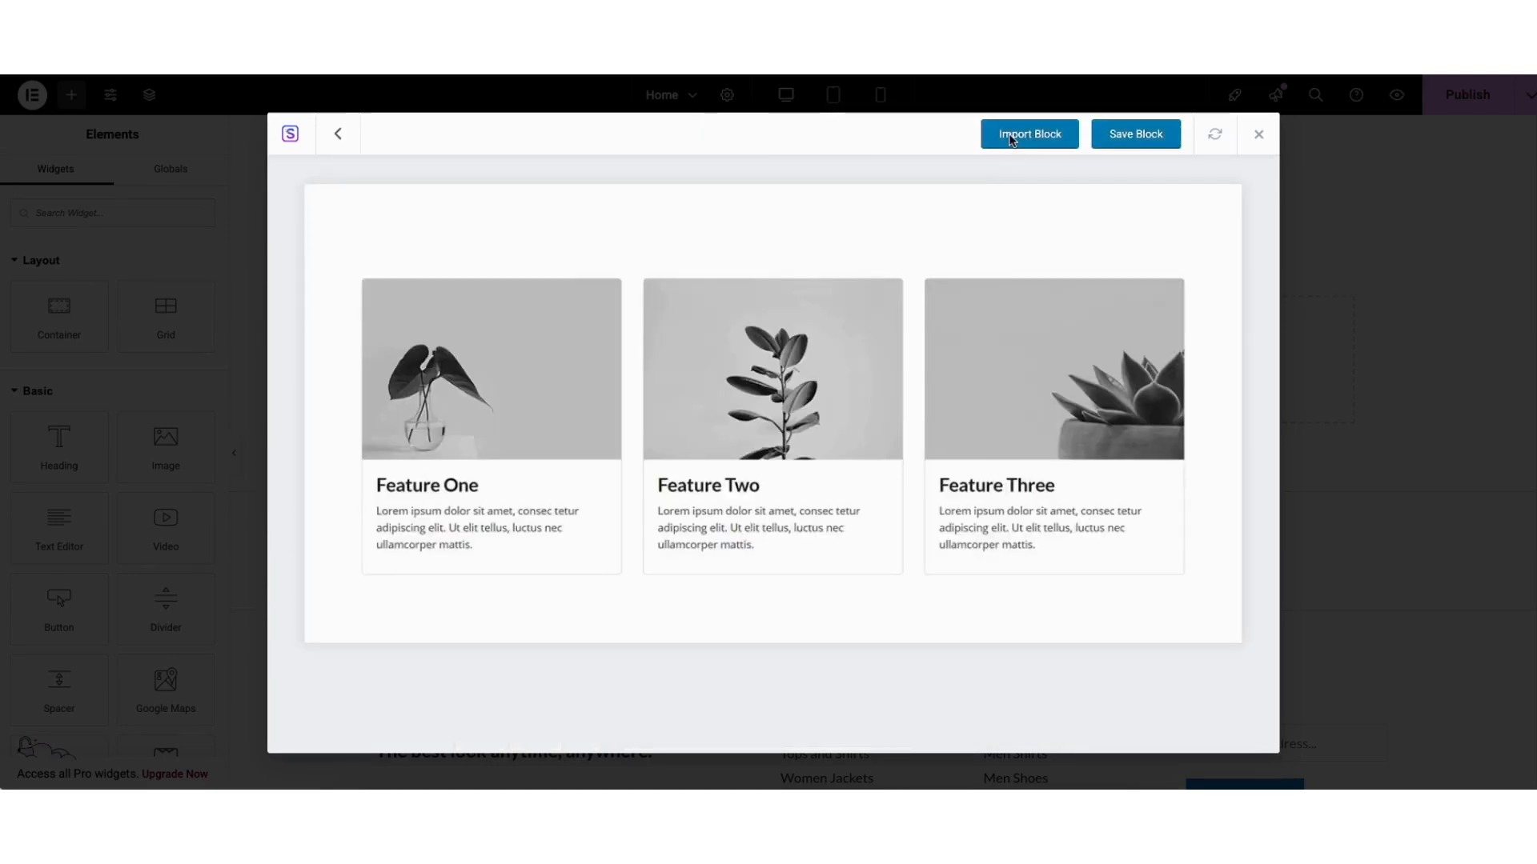
left_click(1010, 136)
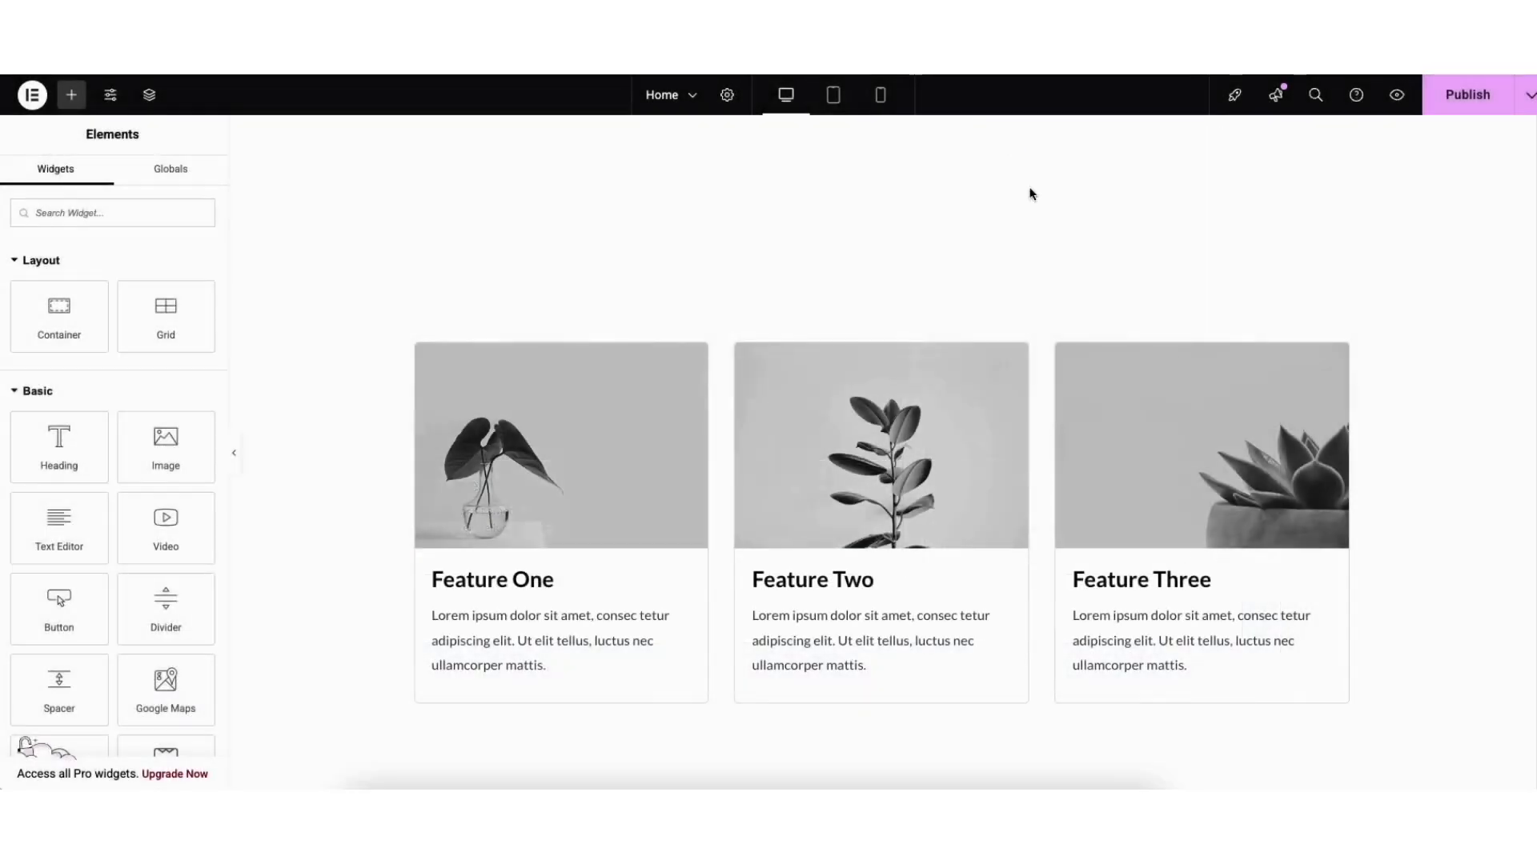
scroll(881, 484, "down", 1)
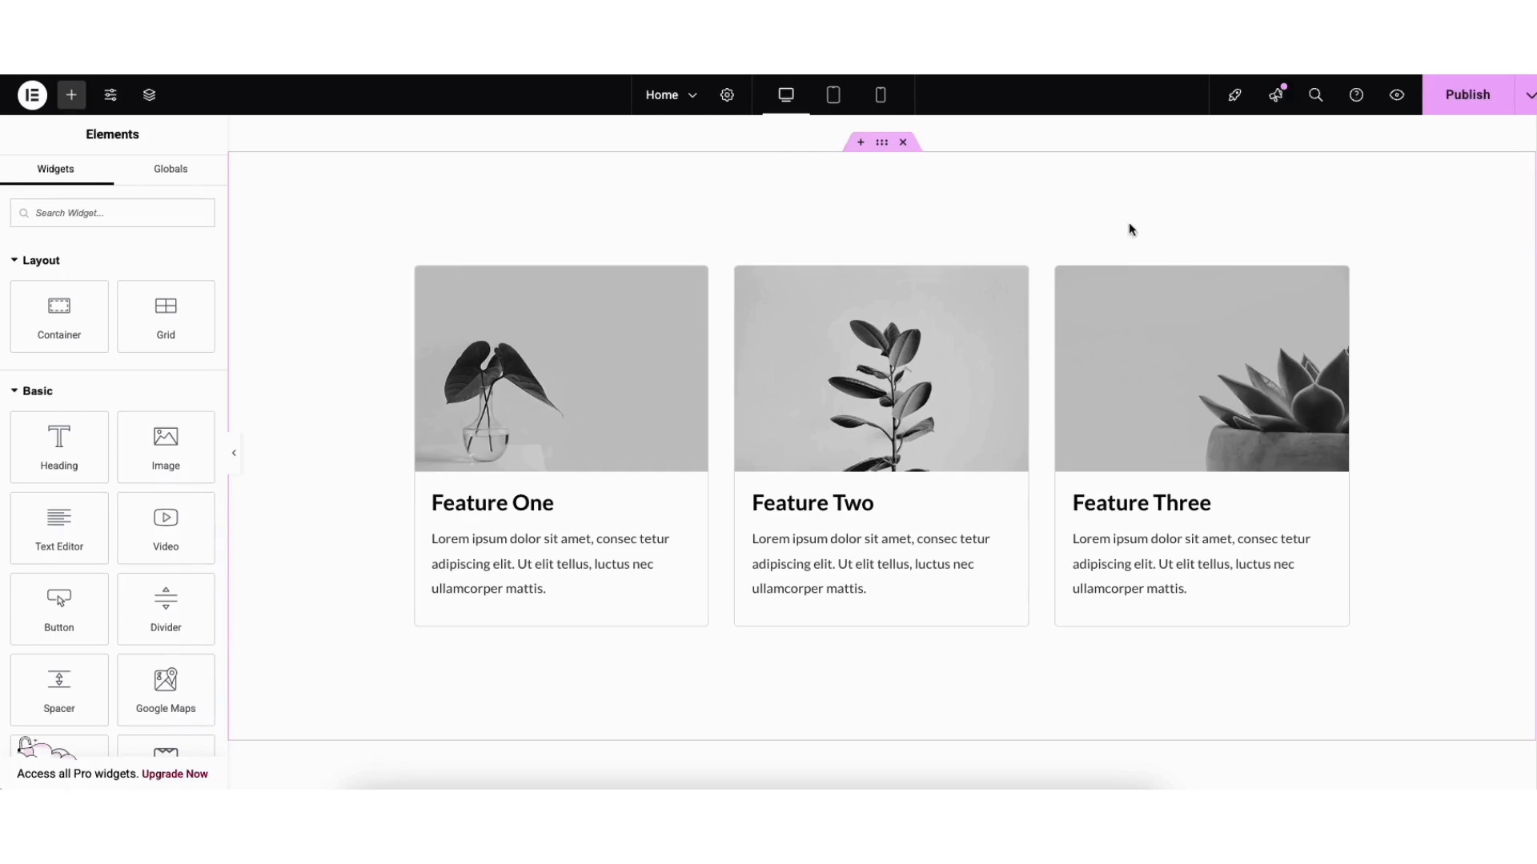
- Save the homepage as a draft and preview the site, examining the Contact Us page down to its message form
left_click(1529, 99)
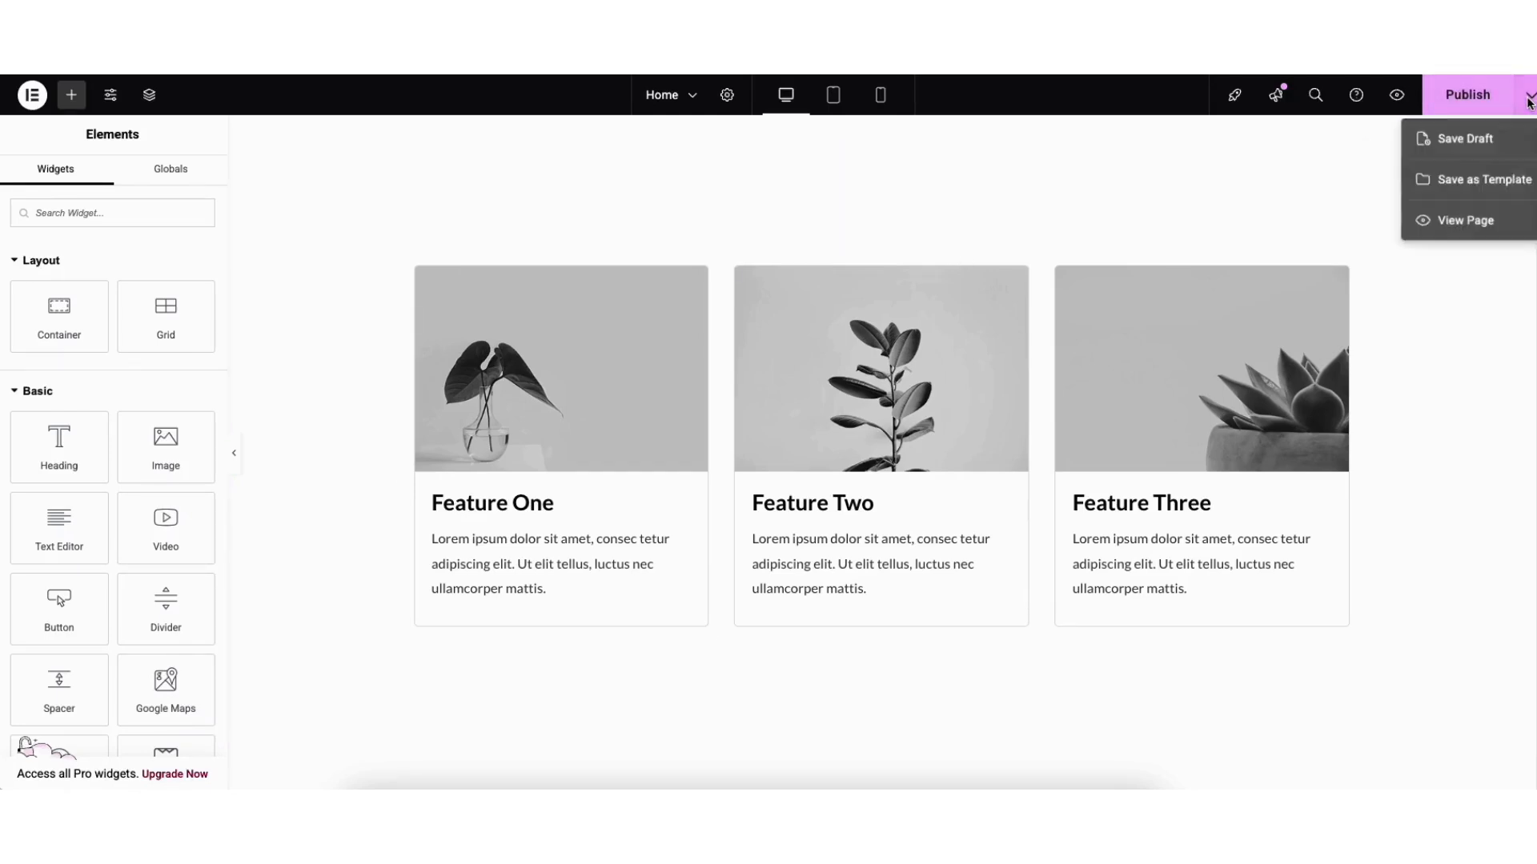
left_click(1482, 141)
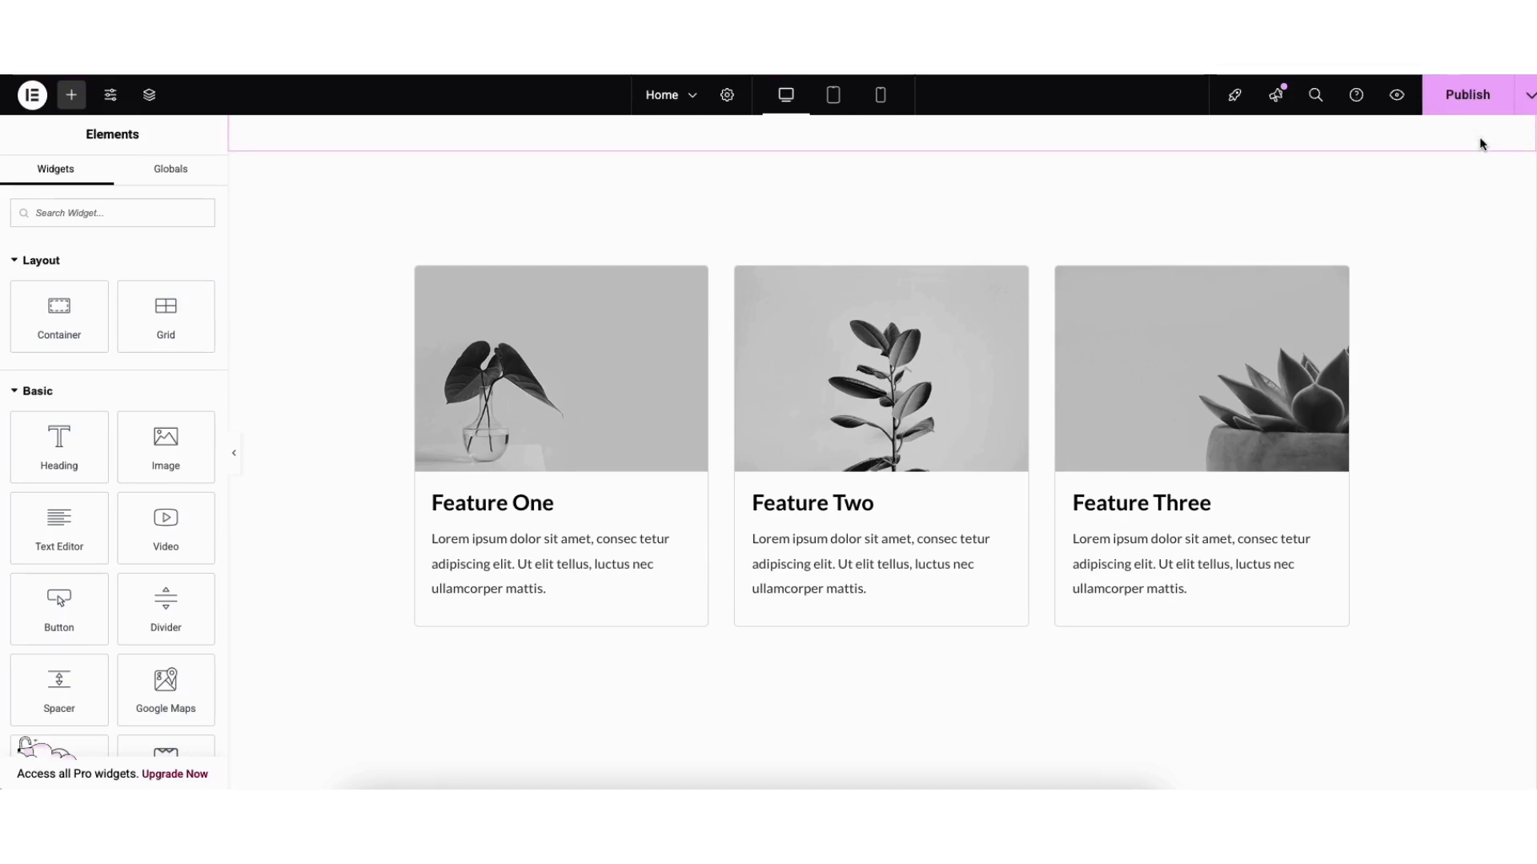
left_click(1394, 101)
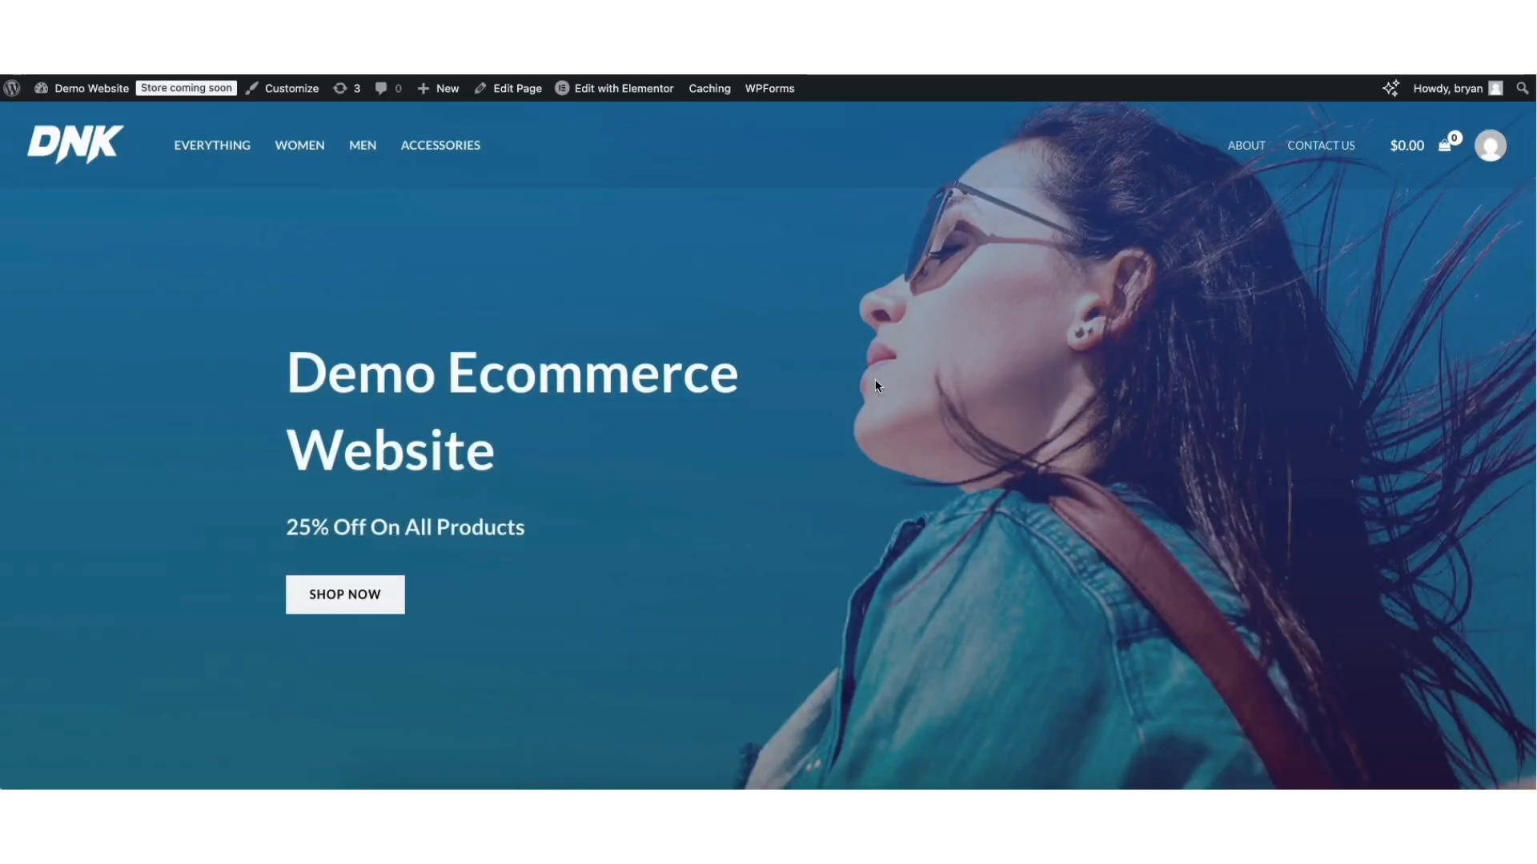
left_click(1312, 151)
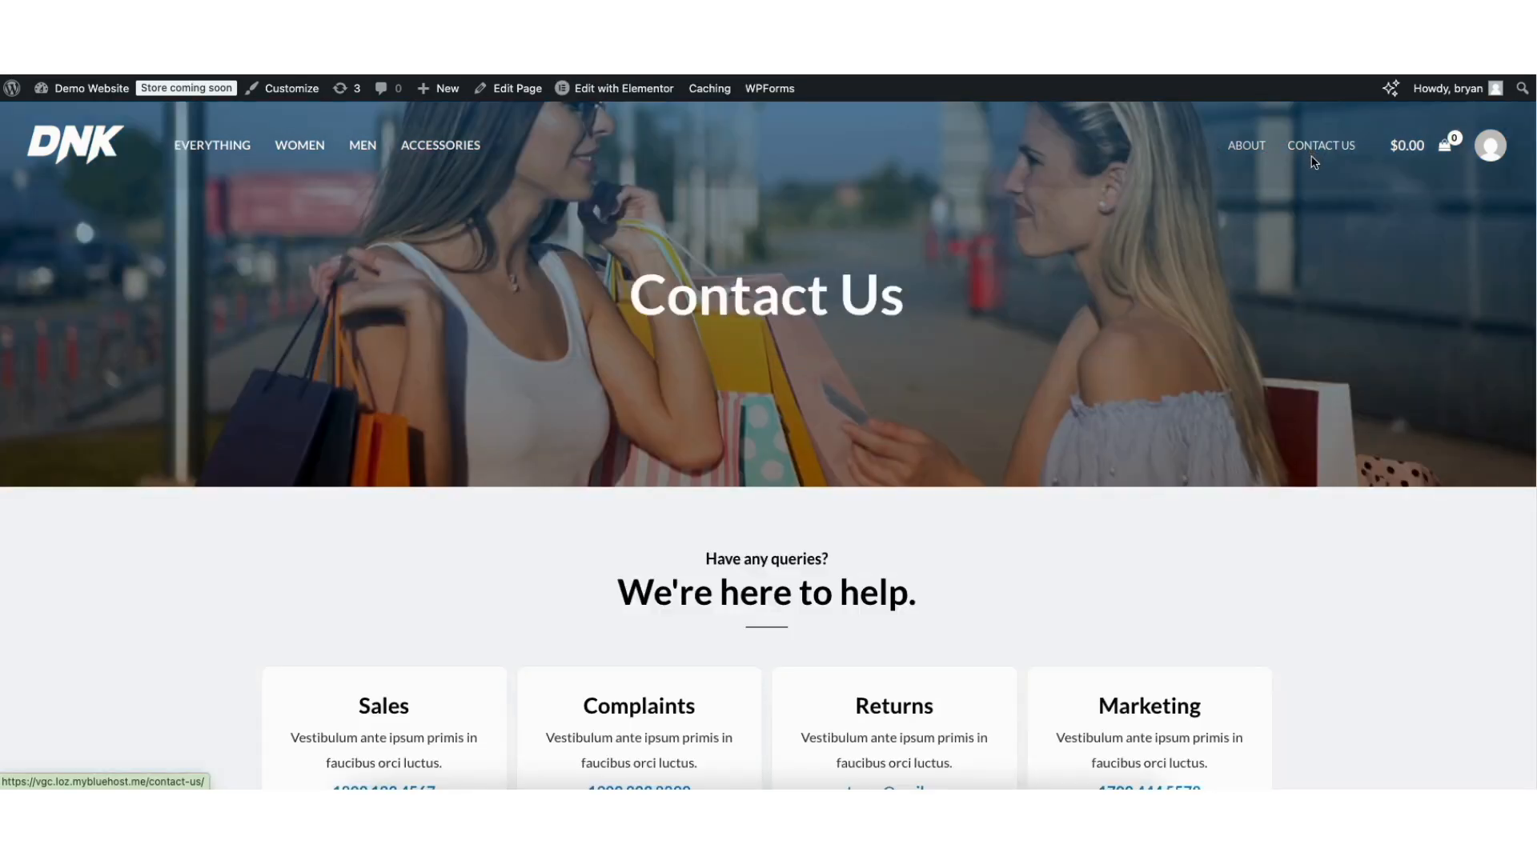
scroll(1512, 302, "down", 10)
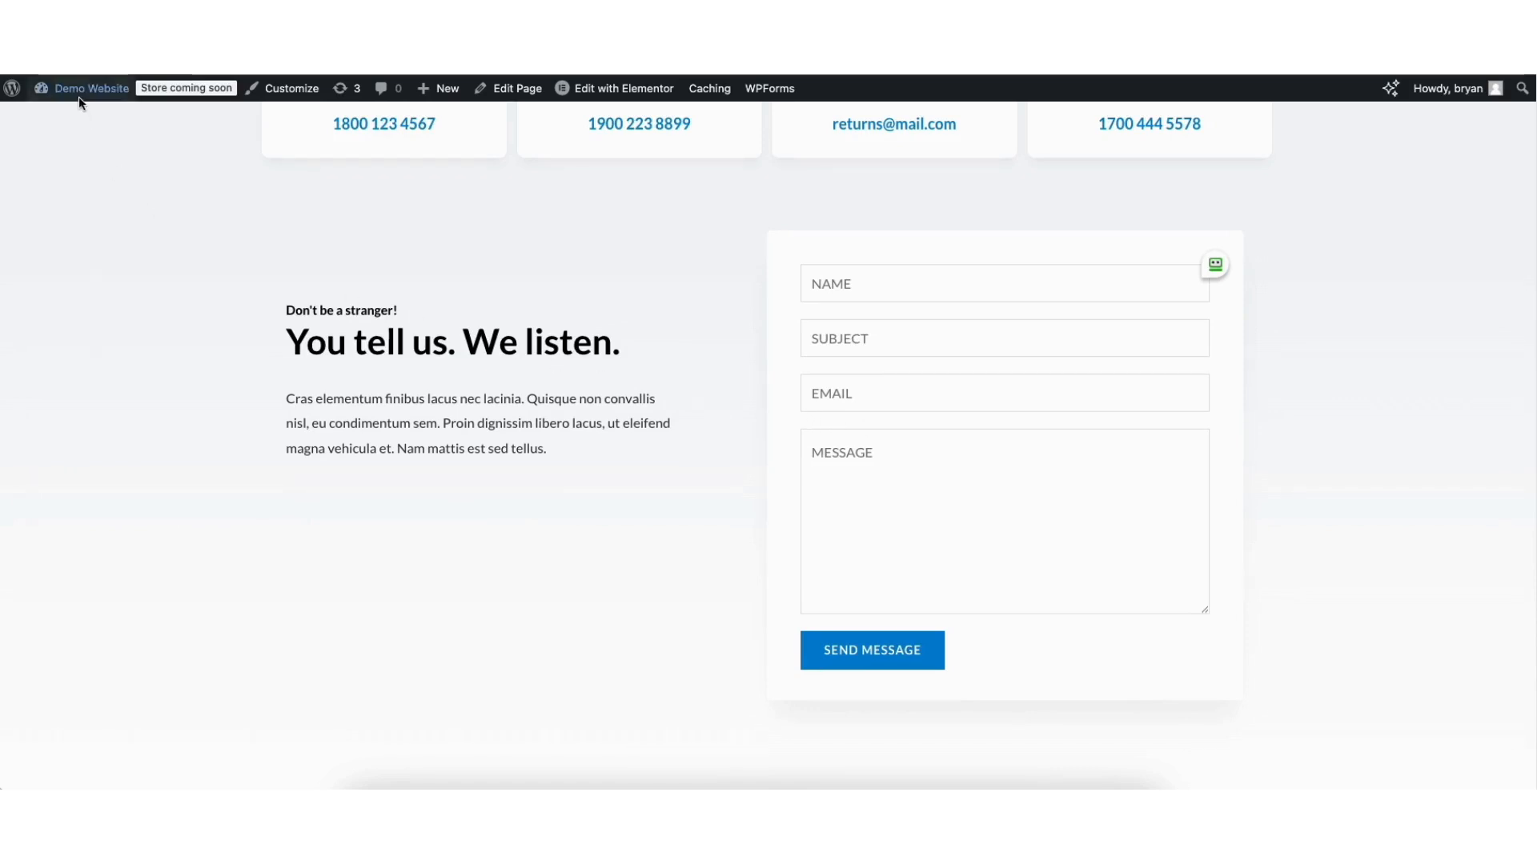
- Return to the WordPress dashboard and open the Contact Us form for editing in WPForms
mouse_move(78, 95)
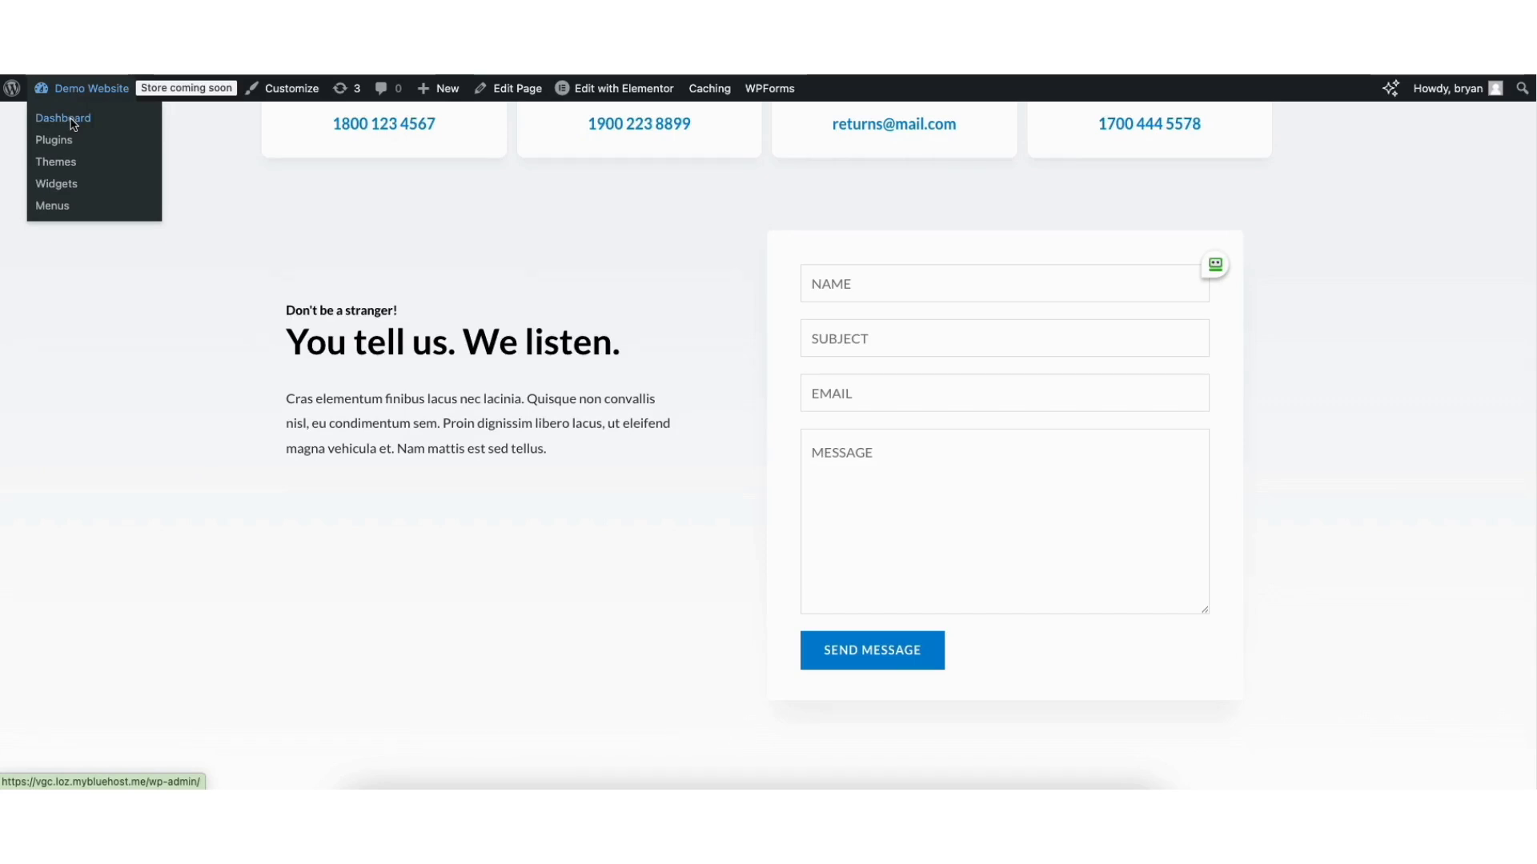
left_click(73, 124)
left_click(48, 623)
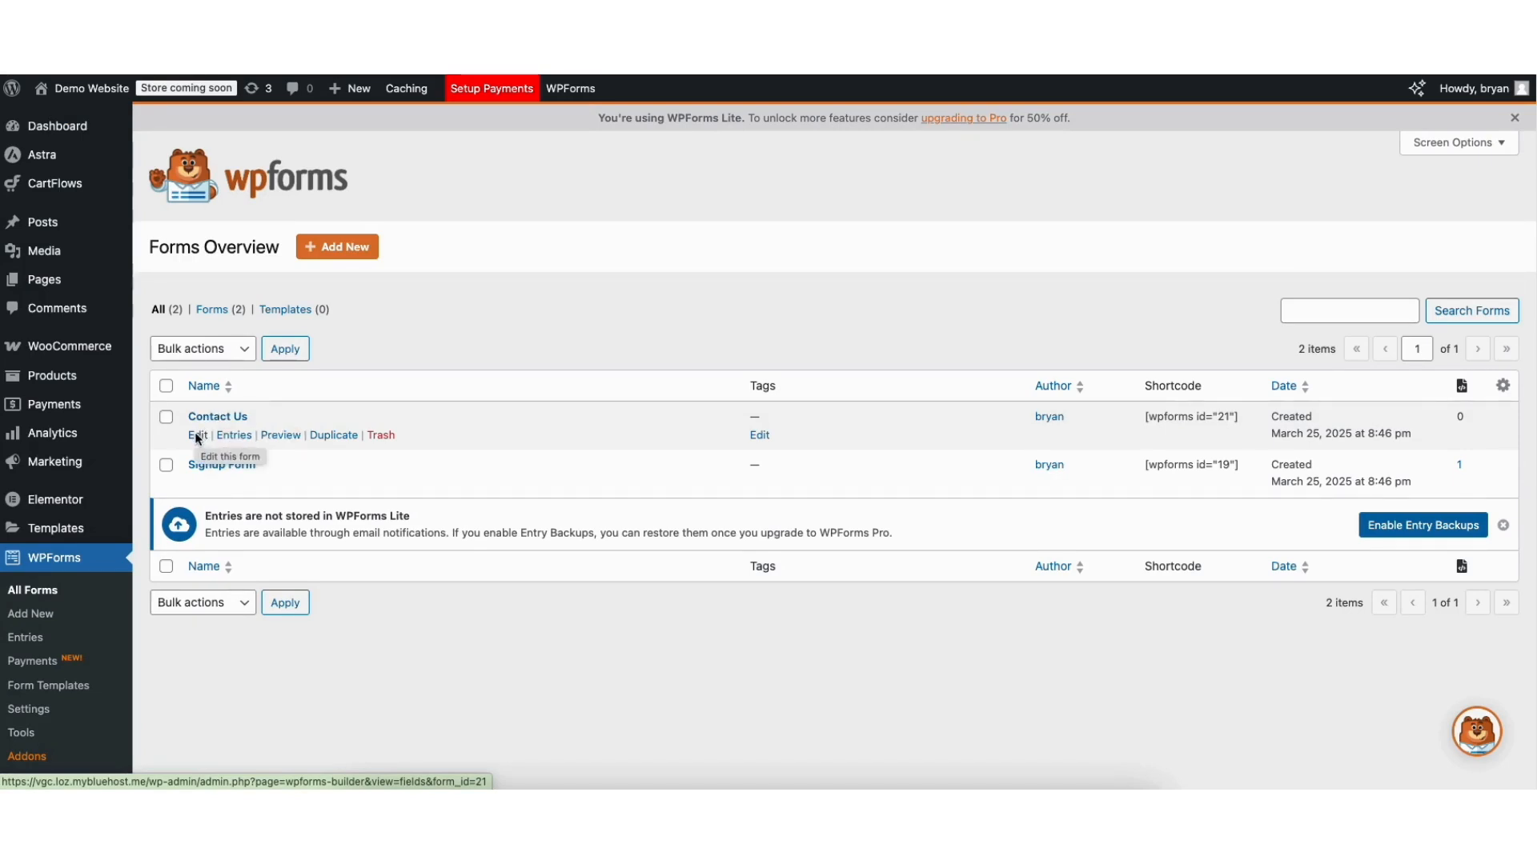
left_click(197, 436)
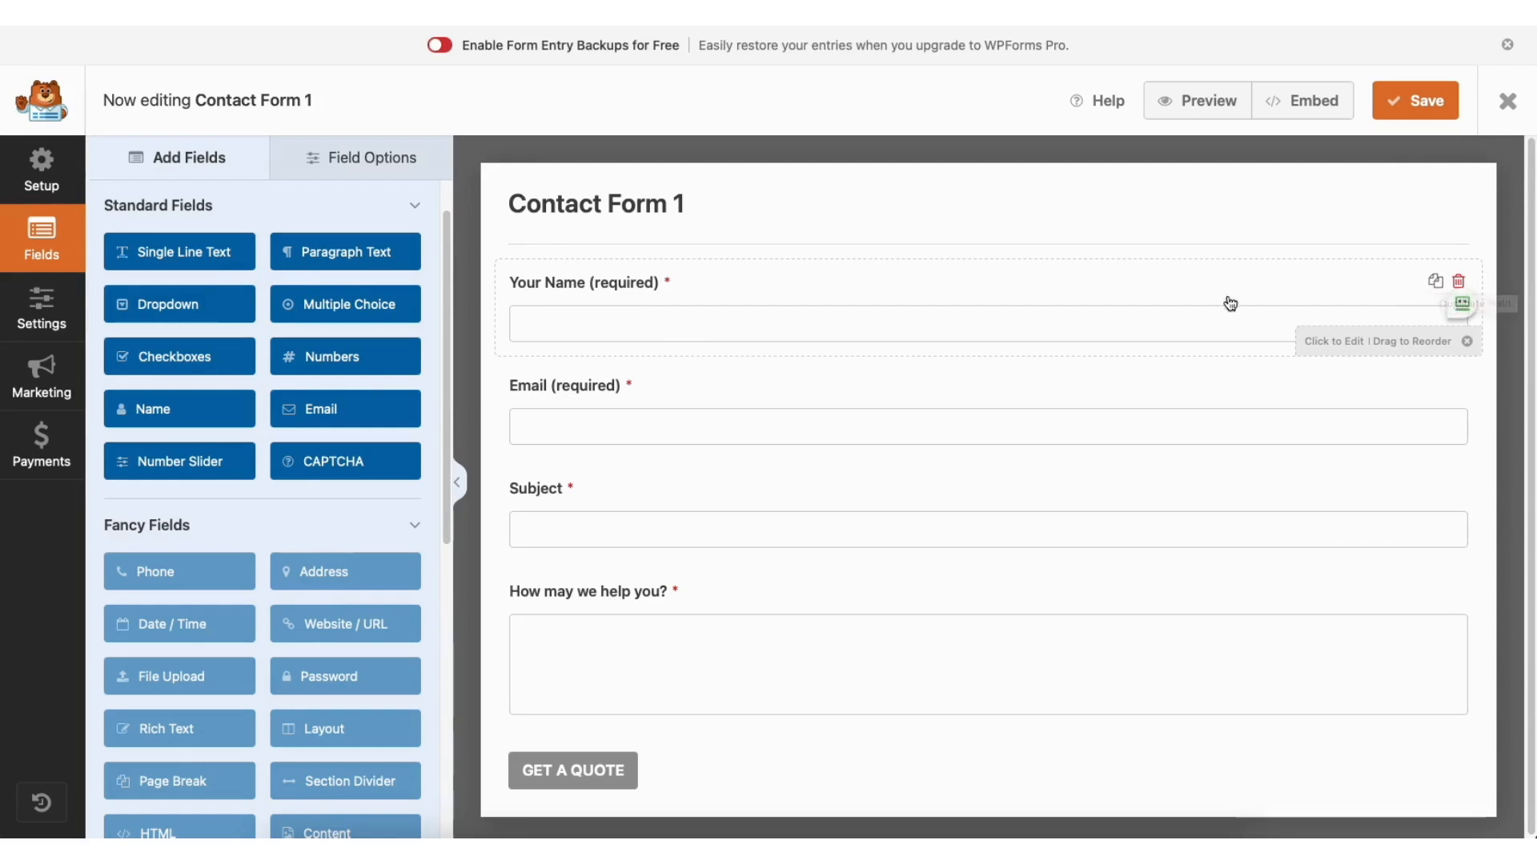
- Add a Single Line Text field to Contact Form 1 between the Your Name and Email fields
mouse_move(572, 283)
left_mouse_down()
mouse_move(575, 388)
mouse_move(576, 295)
left_mouse_up()
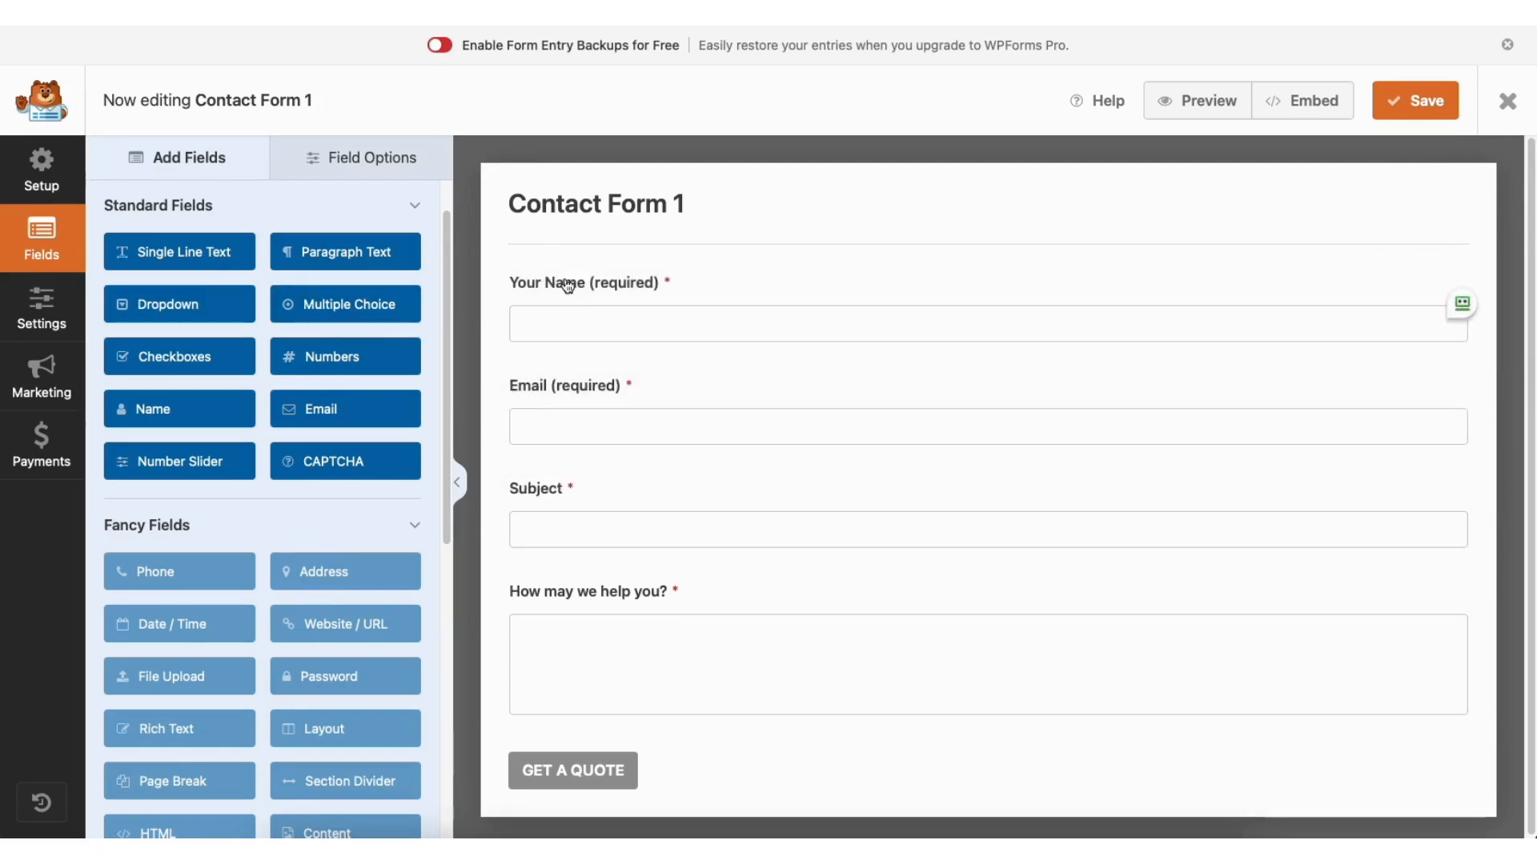
left_click_drag(200, 255, 601, 381)
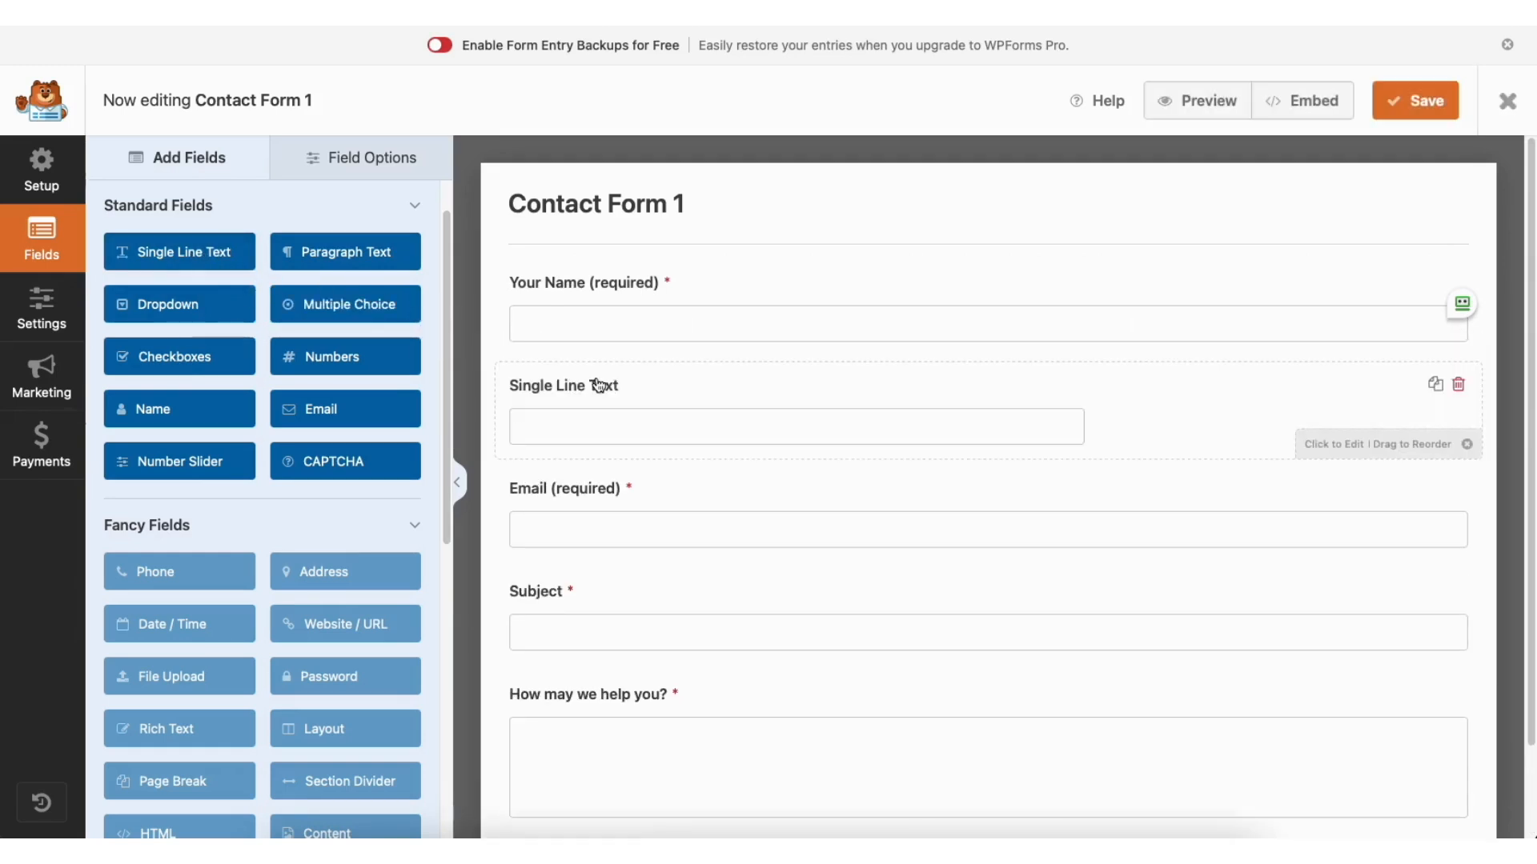
- Examine the general and advanced options of the Your Name field, including its label, Required toggle and field size choices
left_click(356, 156)
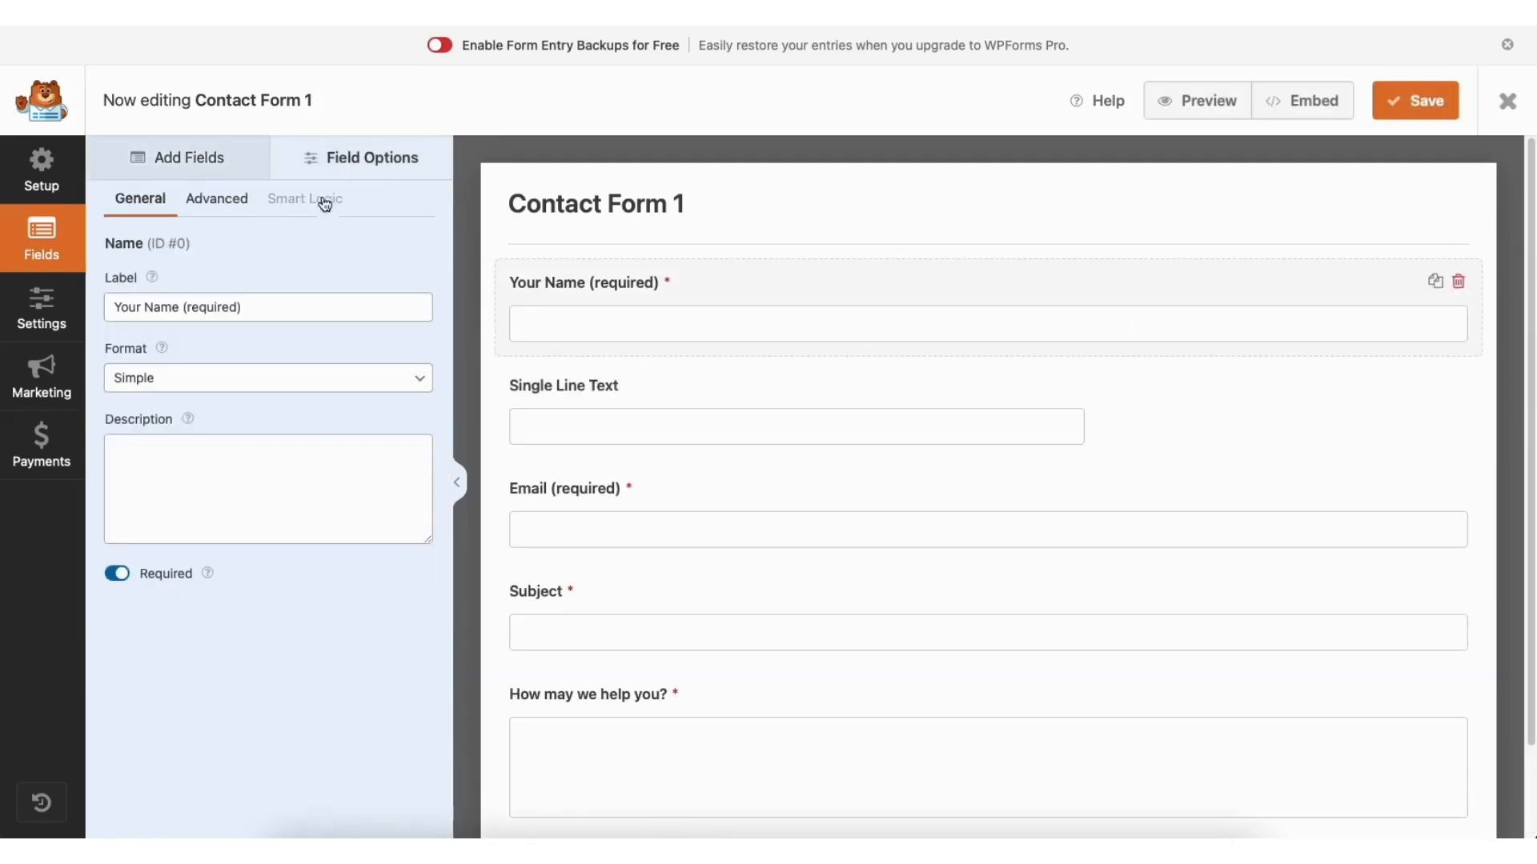
left_click(237, 306)
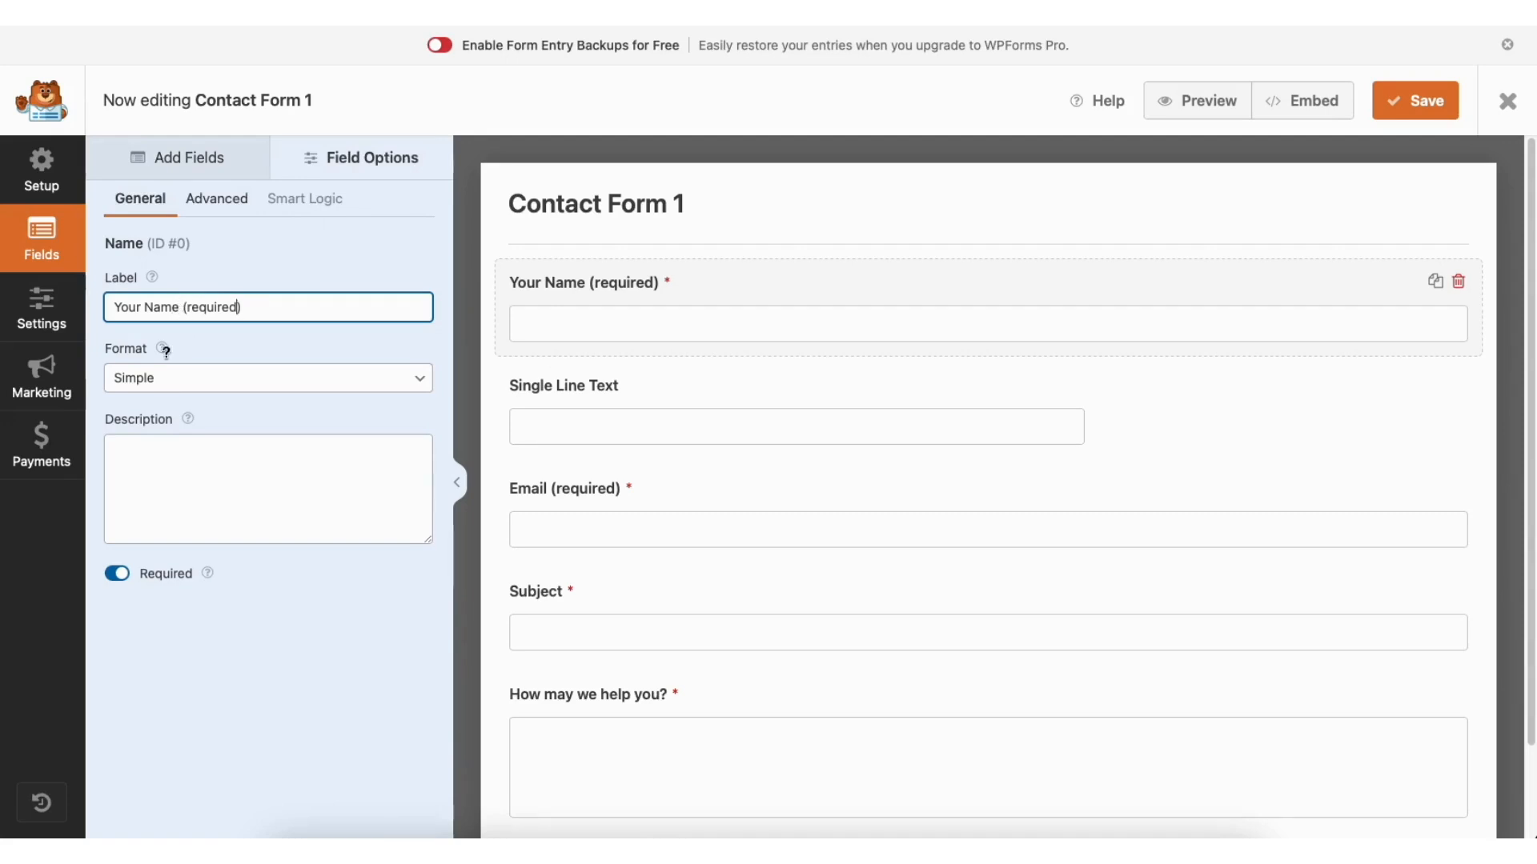
left_click(119, 574)
left_click(120, 574)
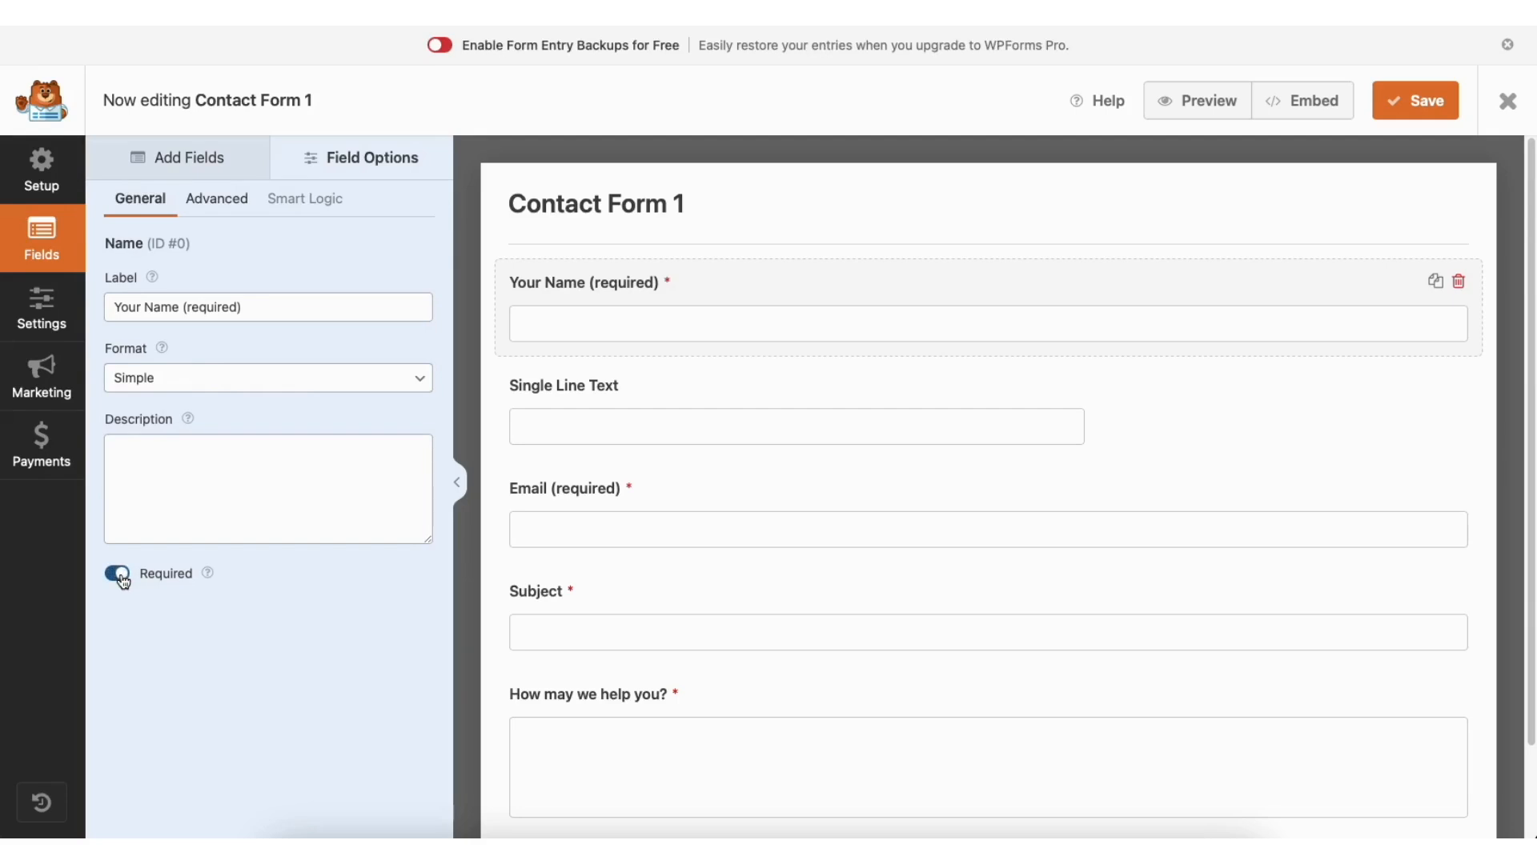
left_click(232, 202)
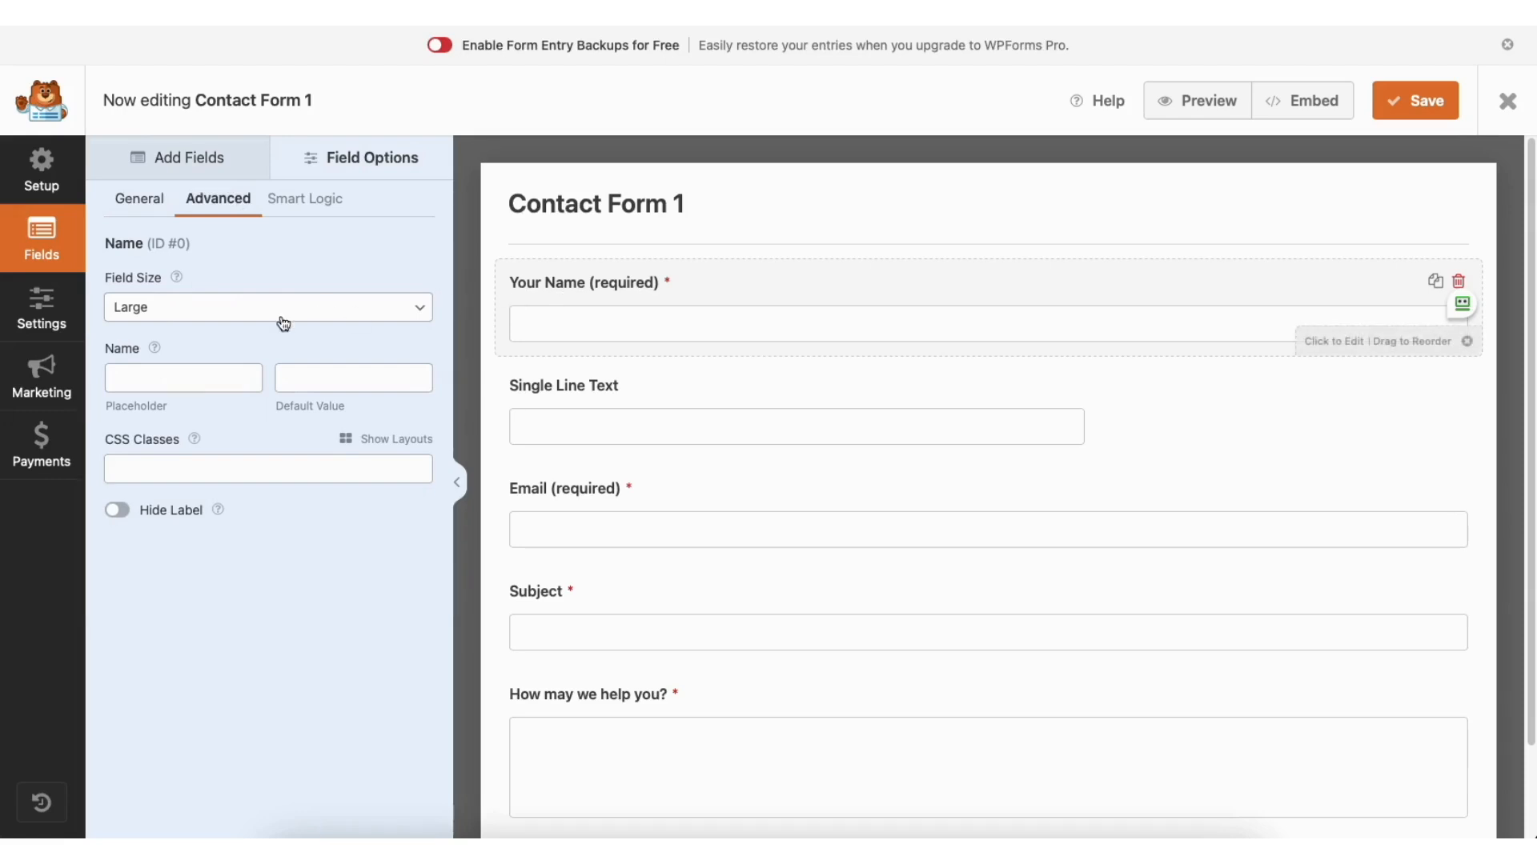
left_click(214, 311)
left_click(210, 301)
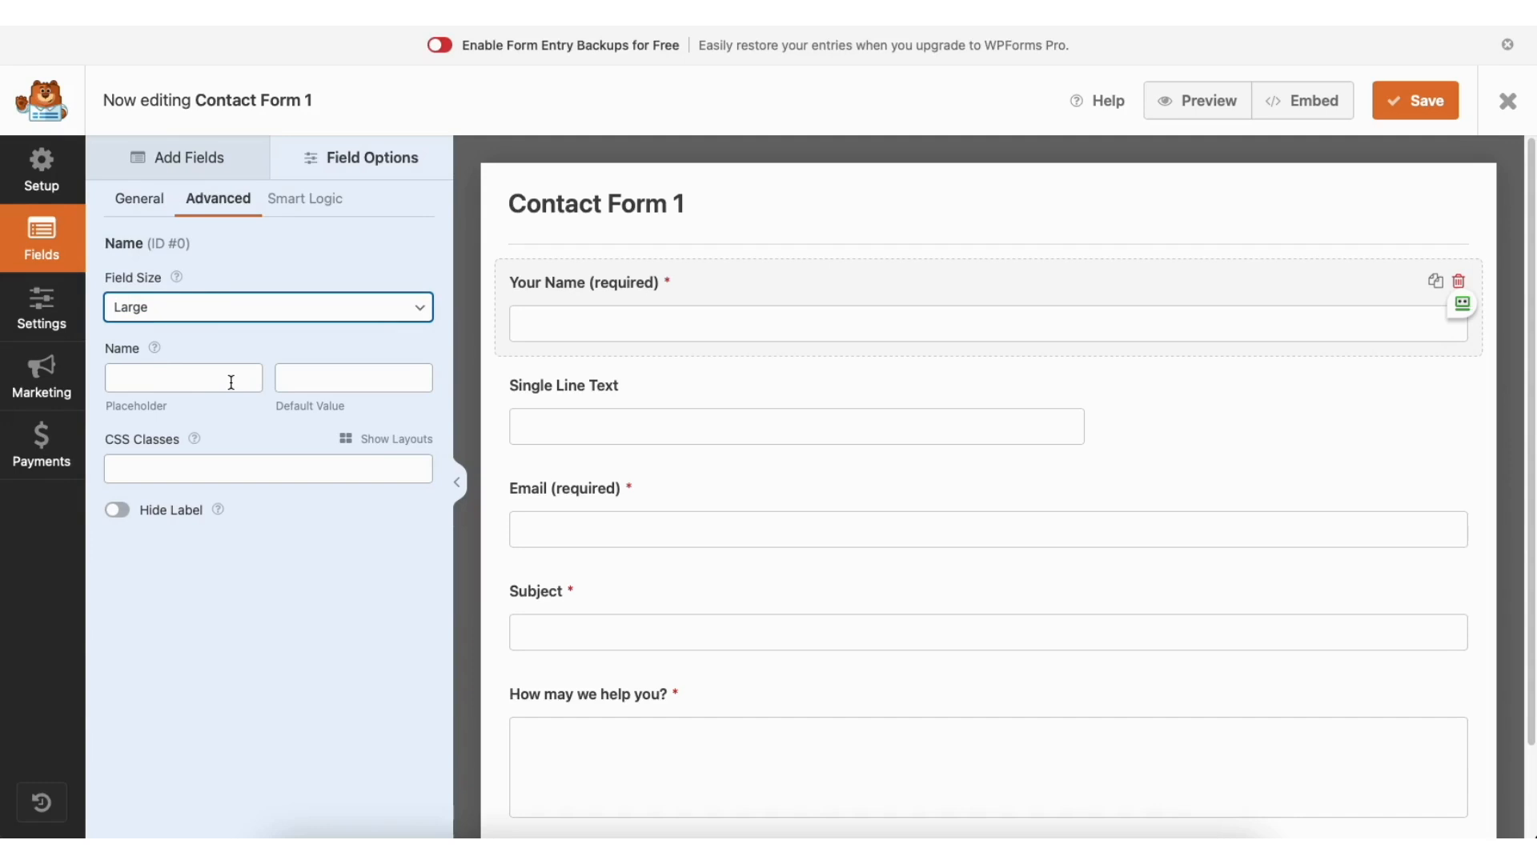
- Review the contact form's general, spam protection, notification and confirmation settings
left_click(48, 308)
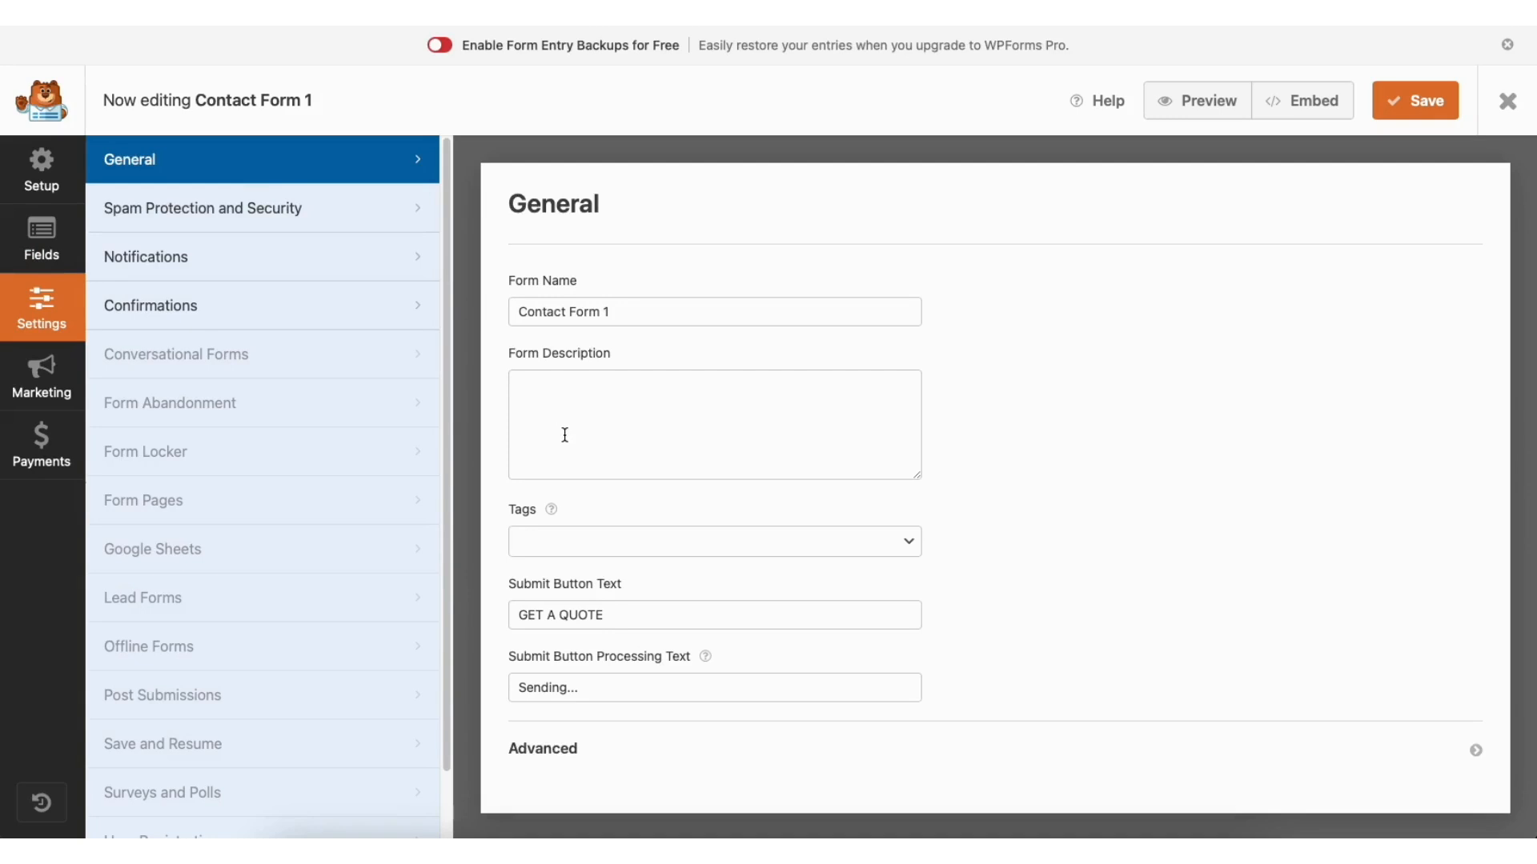
left_click(320, 213)
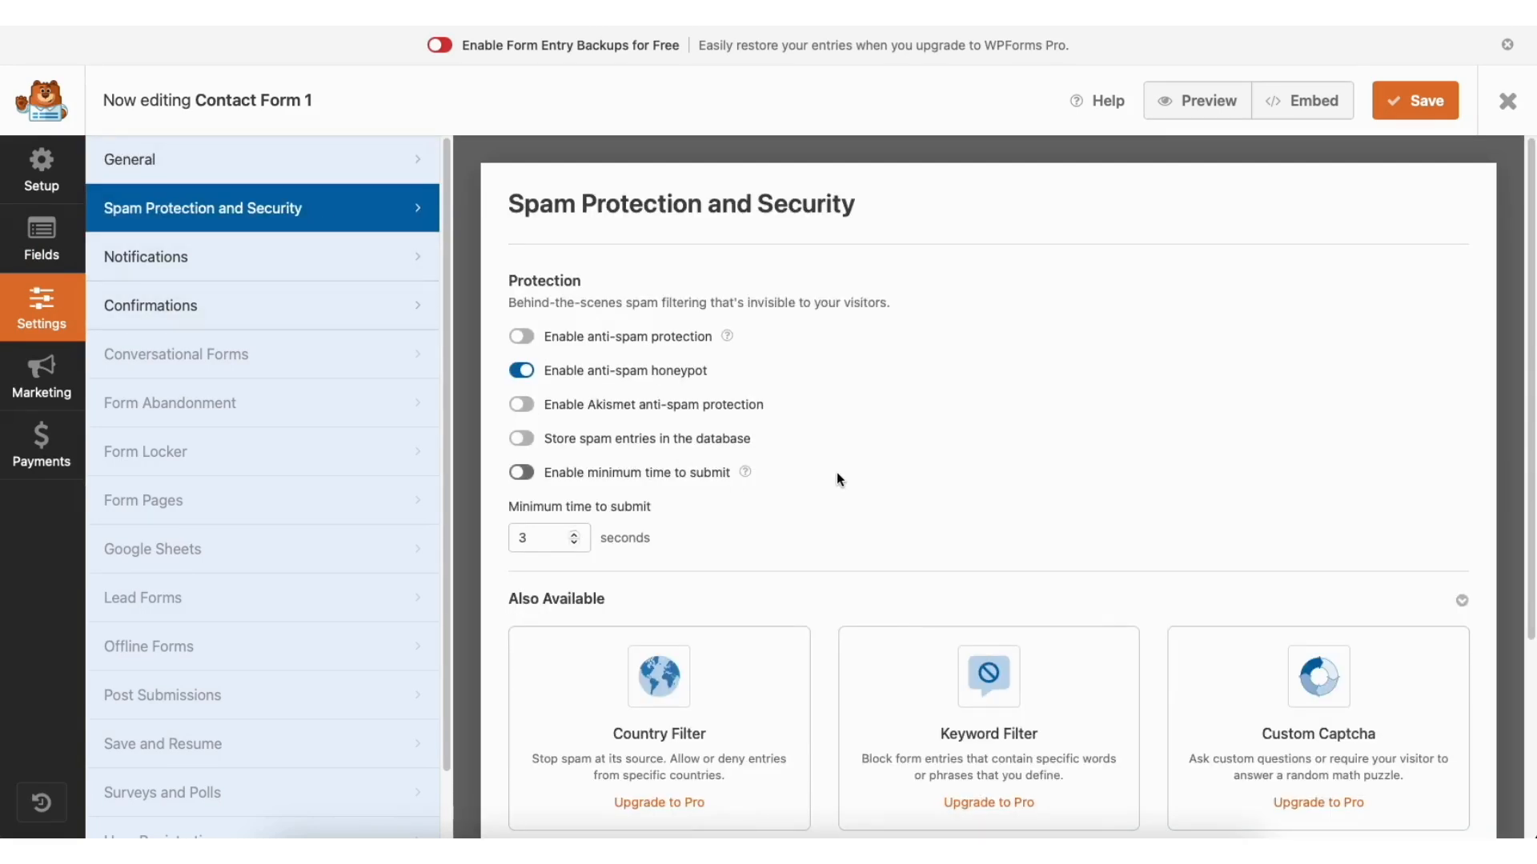
left_click(293, 263)
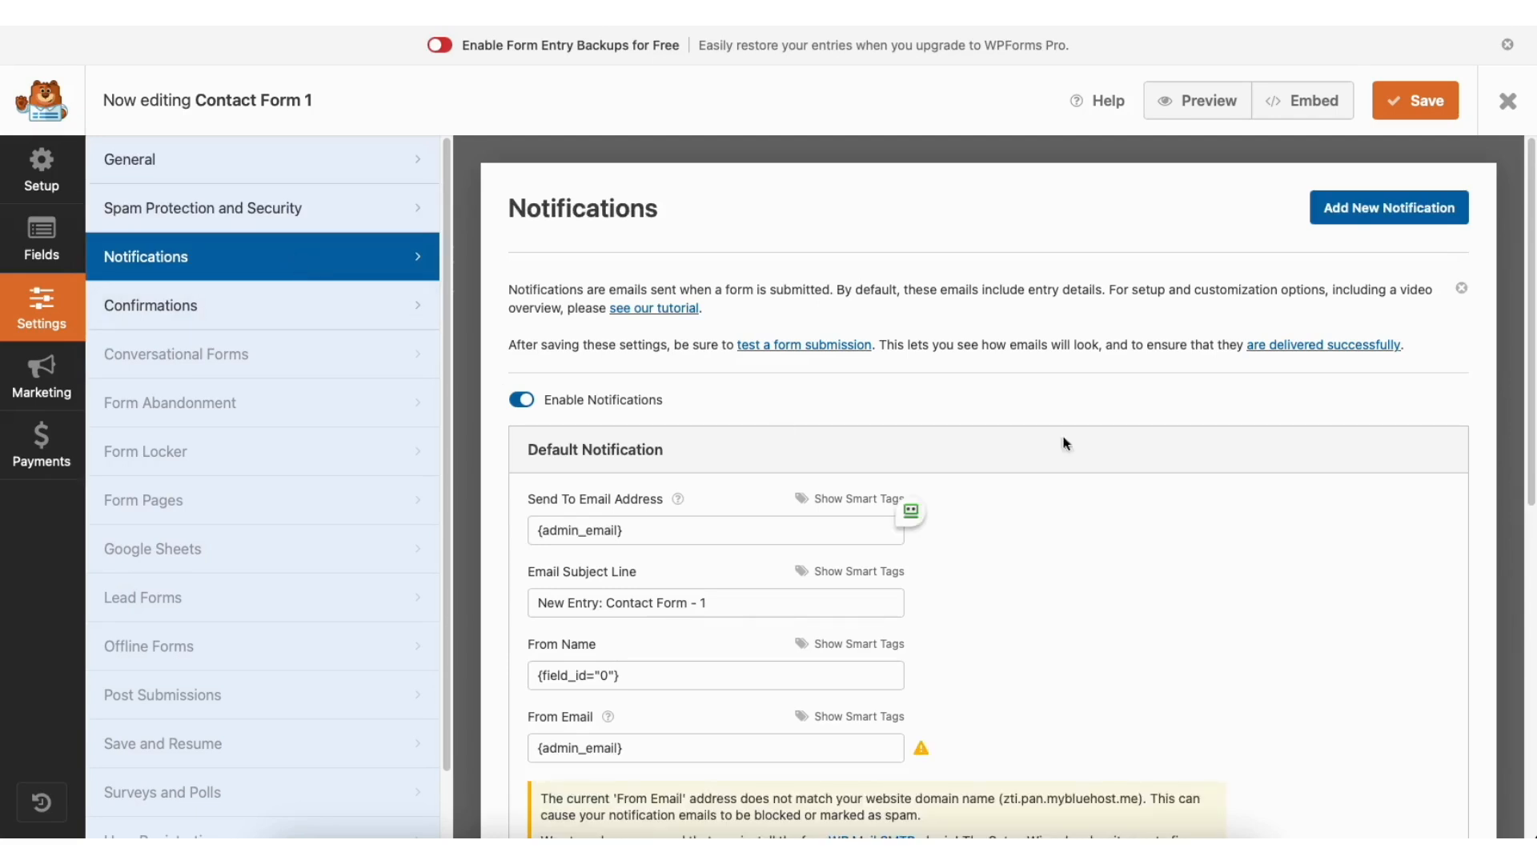
left_click_drag(1528, 262, 1531, 432)
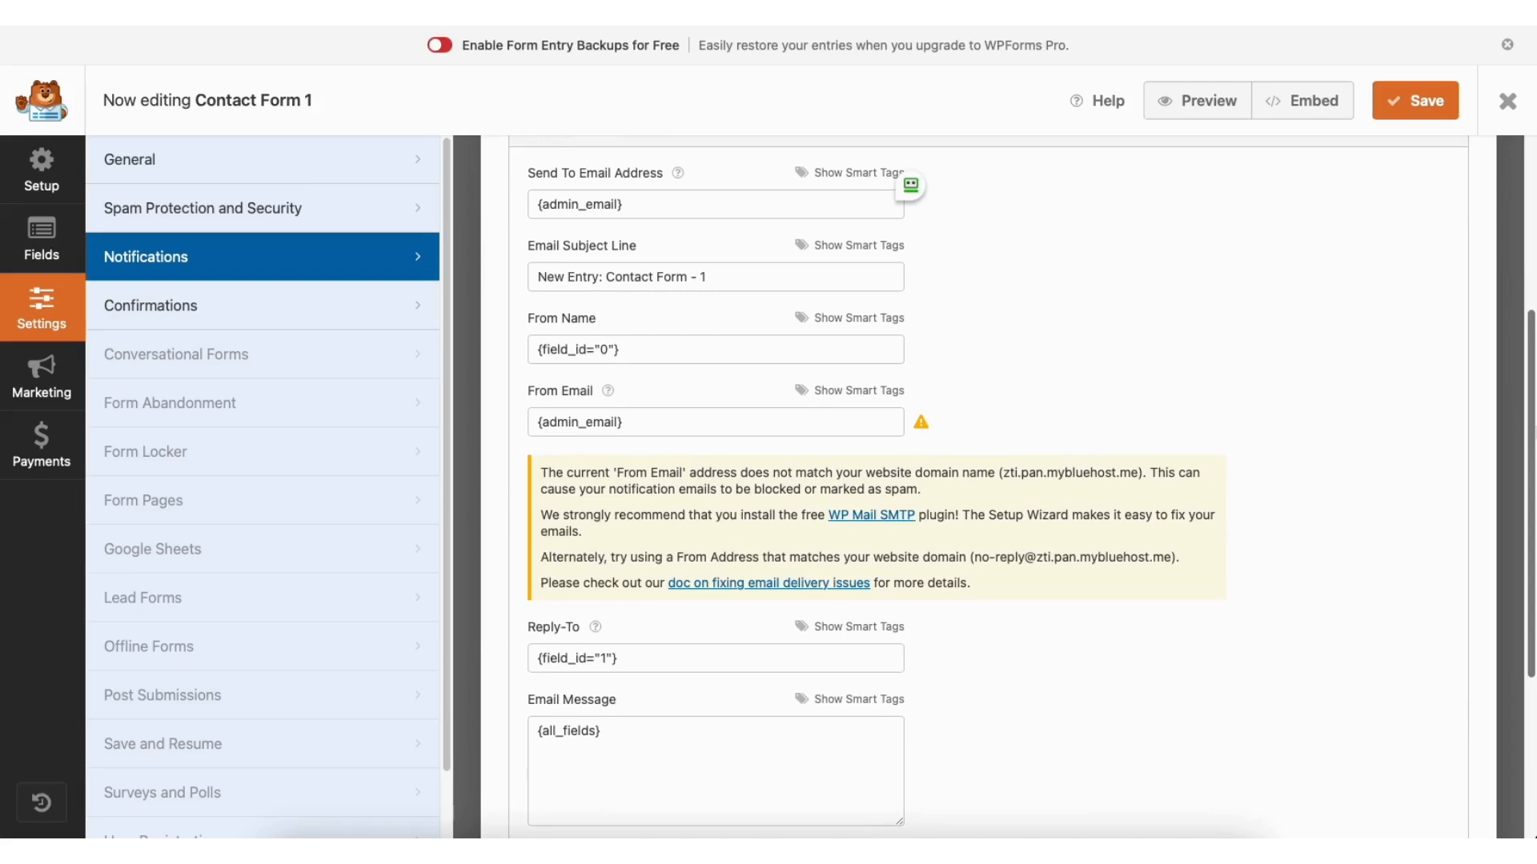
left_click(297, 310)
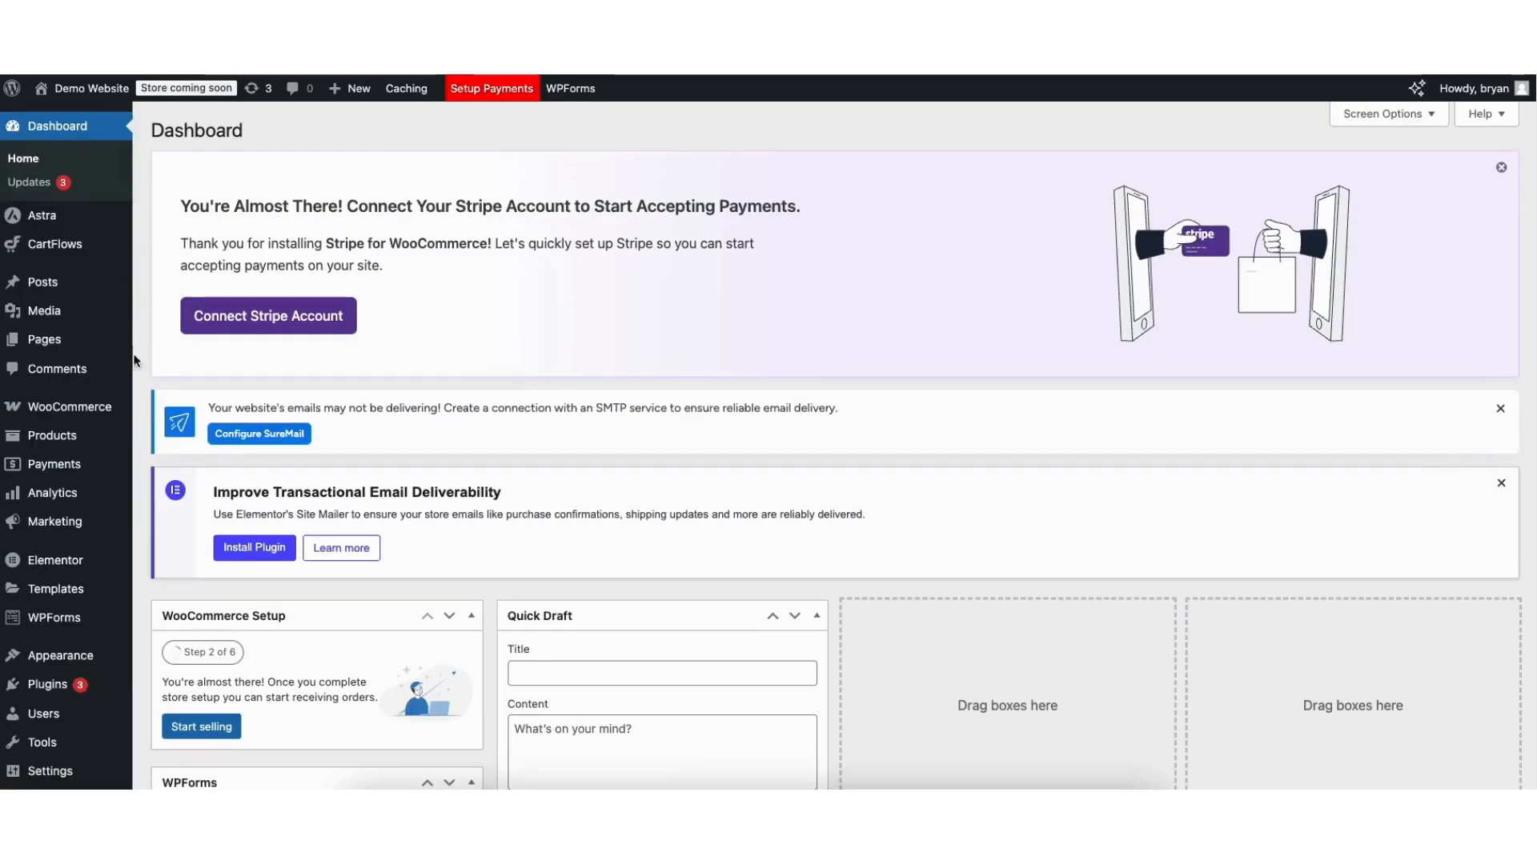
- Show the list of all WPForms forms and open the Signup Form for editing
left_click(50, 623)
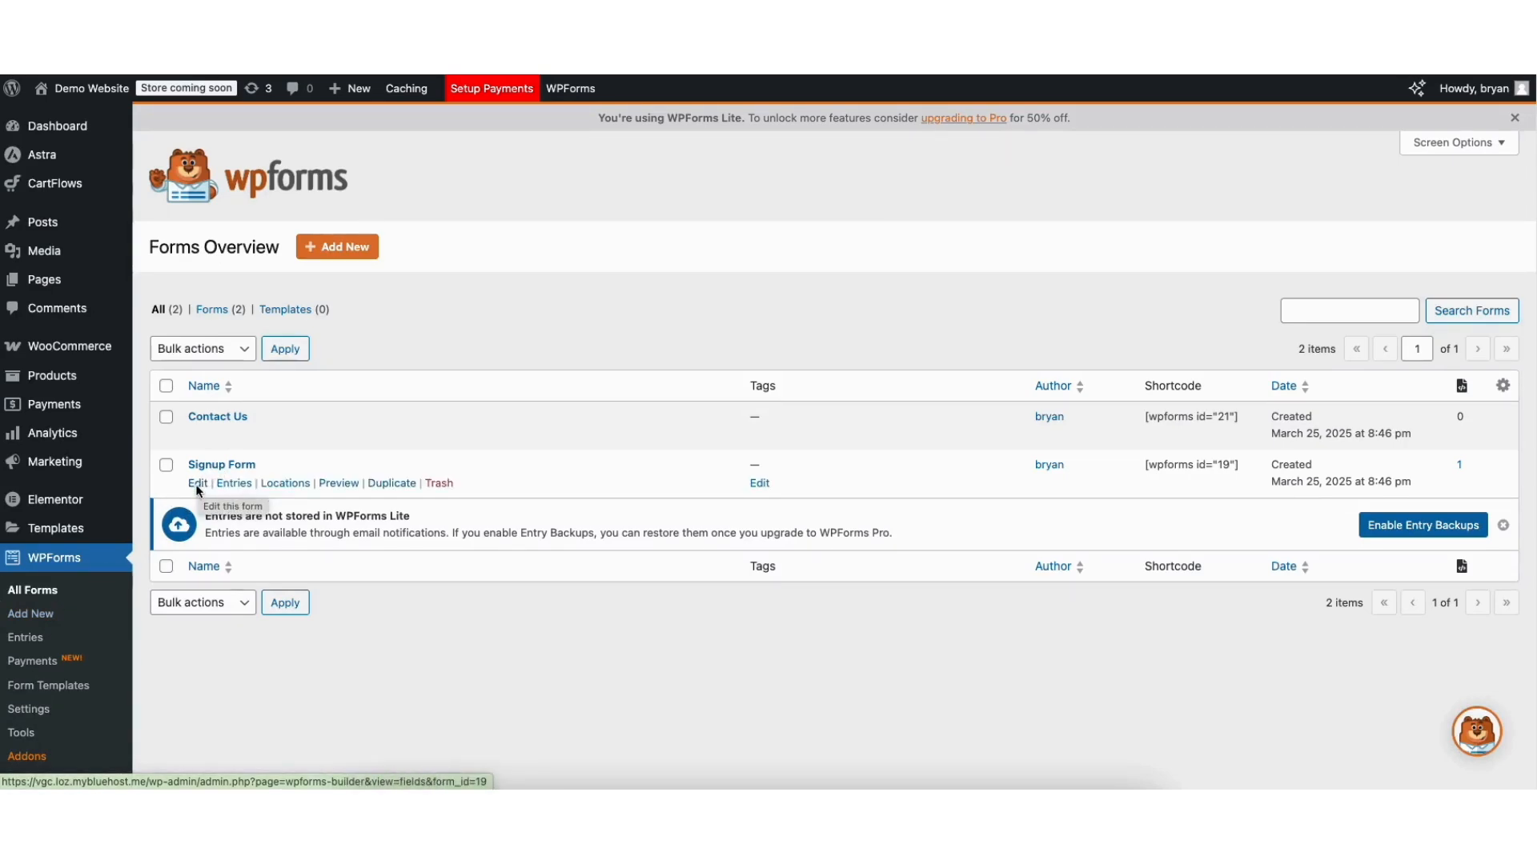
left_click(198, 486)
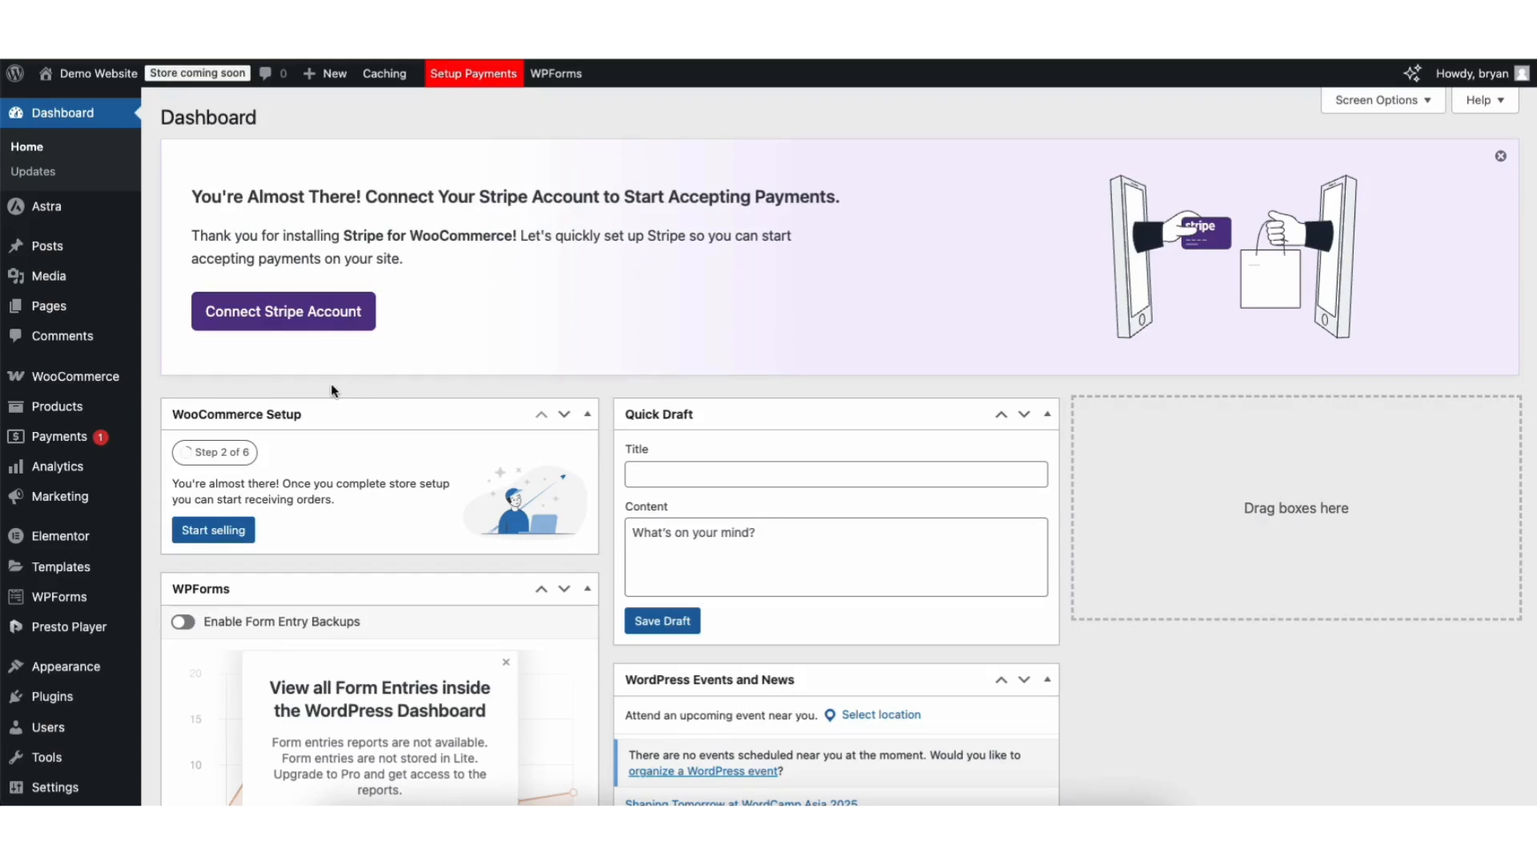
- Start the WooCommerce guided store setup, toggling the data-sharing consent, and continue with "I'm just starting my business"
mouse_move(35, 381)
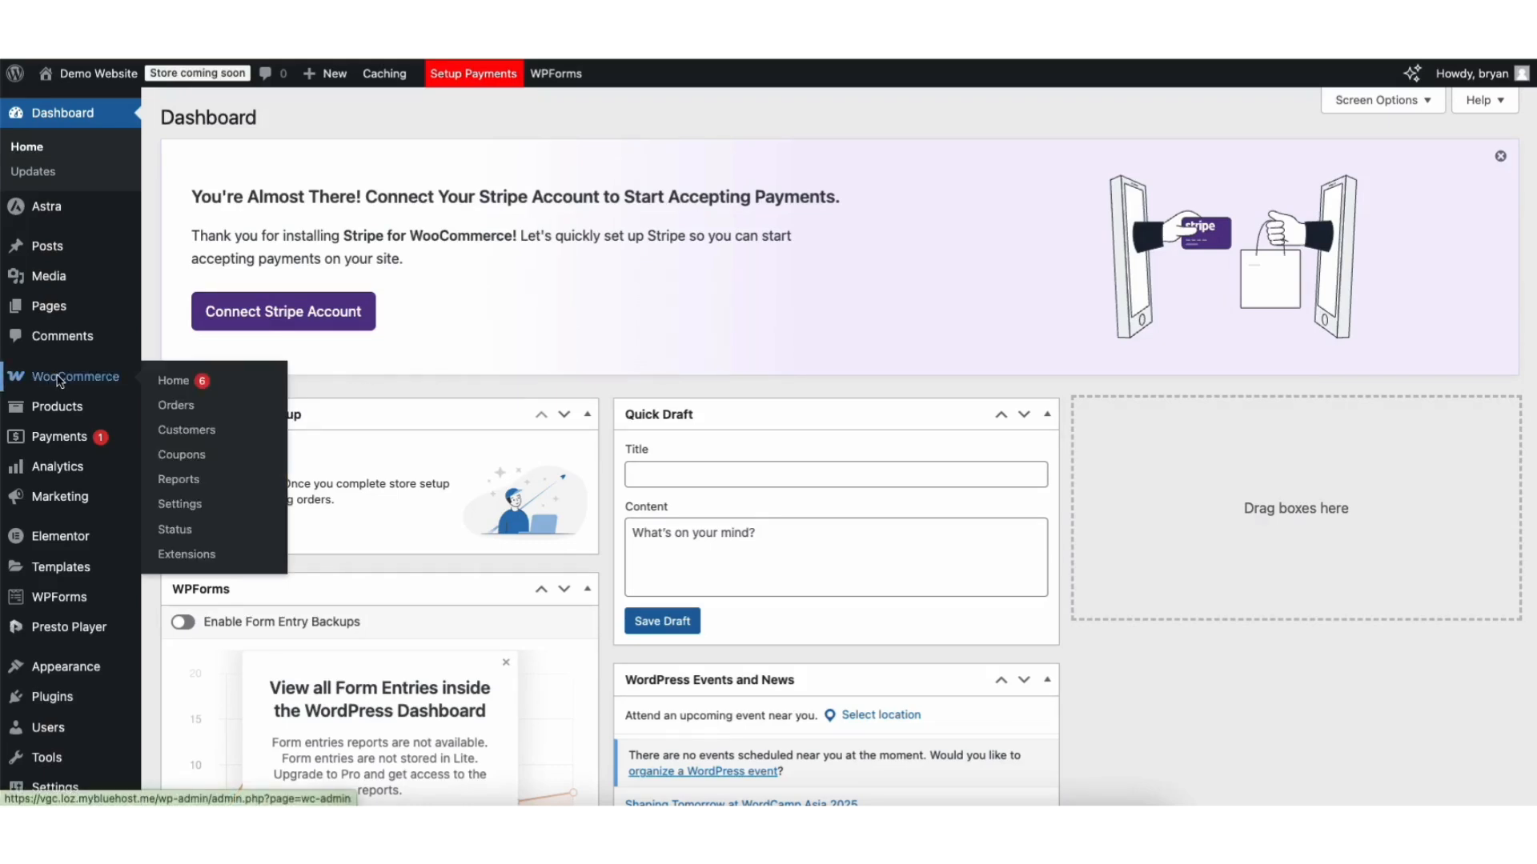
left_click(62, 379)
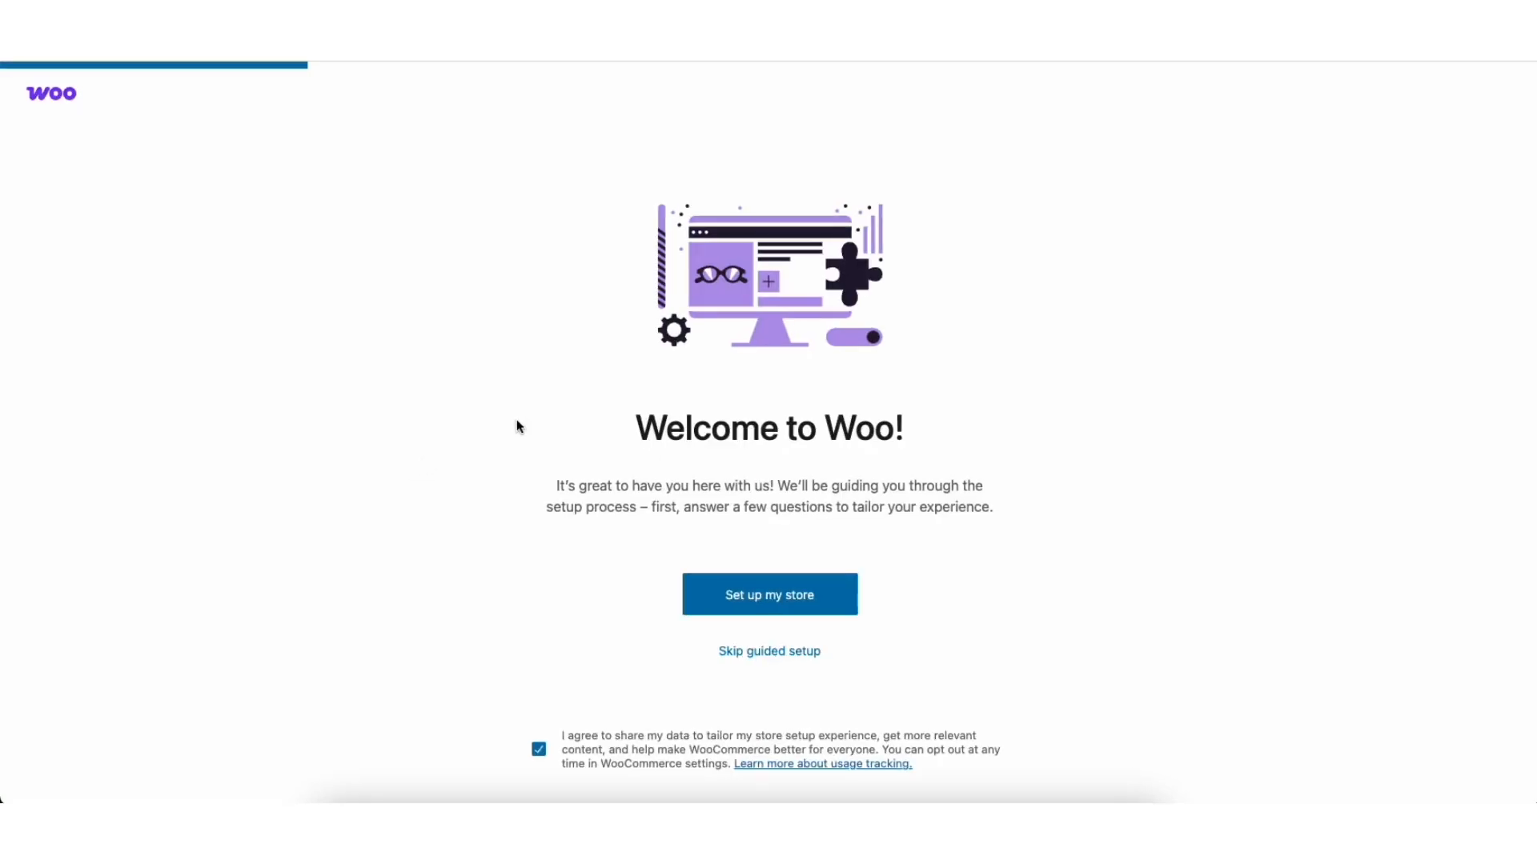
left_click(540, 753)
left_click(723, 599)
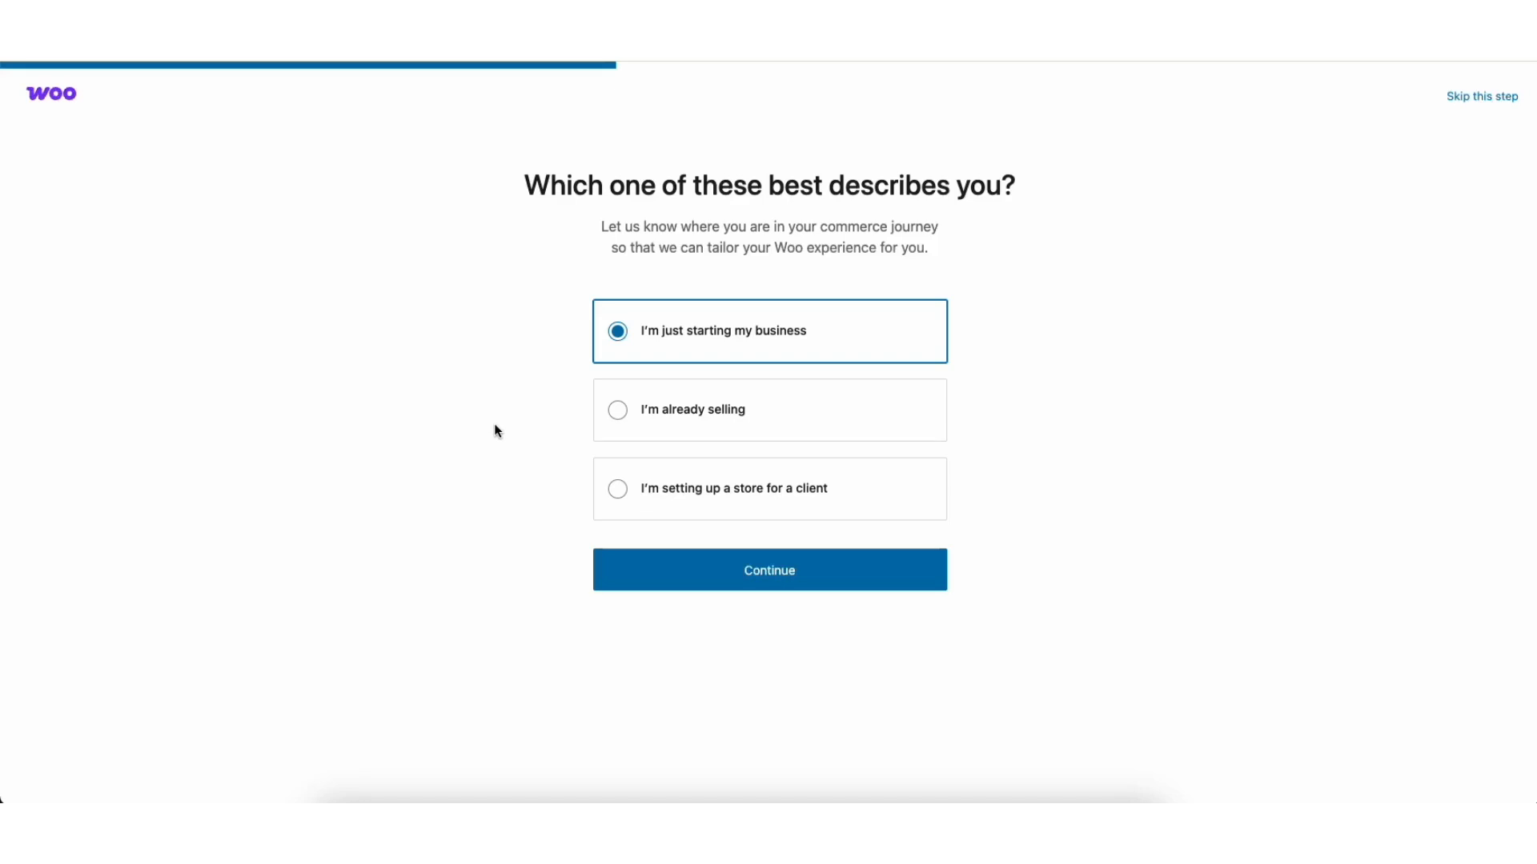
left_click(683, 569)
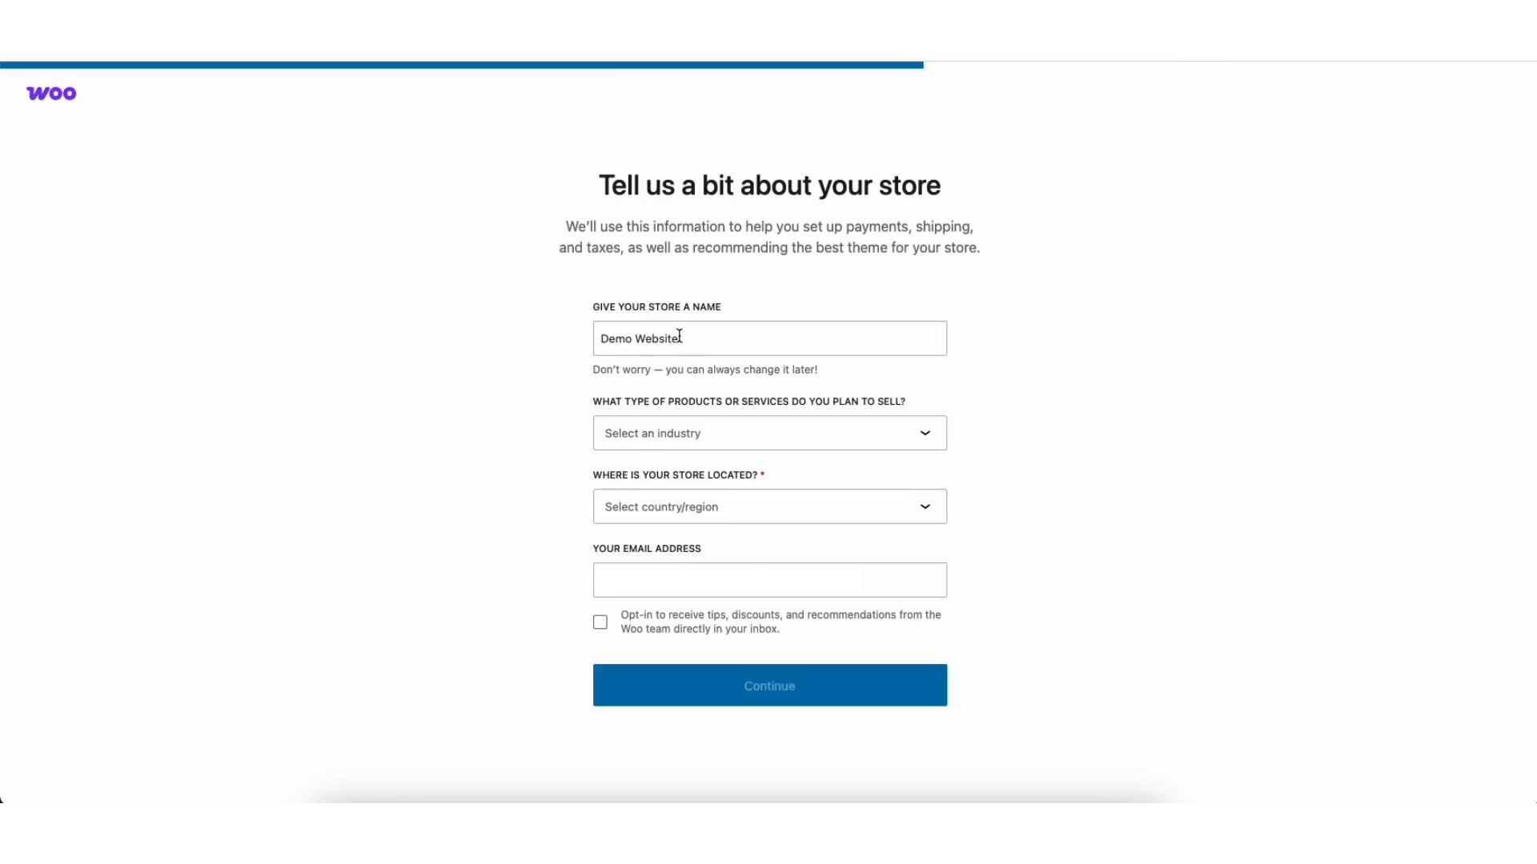
- Set the store's industry to Other and its location to United States (US) — Missouri, and submit the store details
left_click(684, 433)
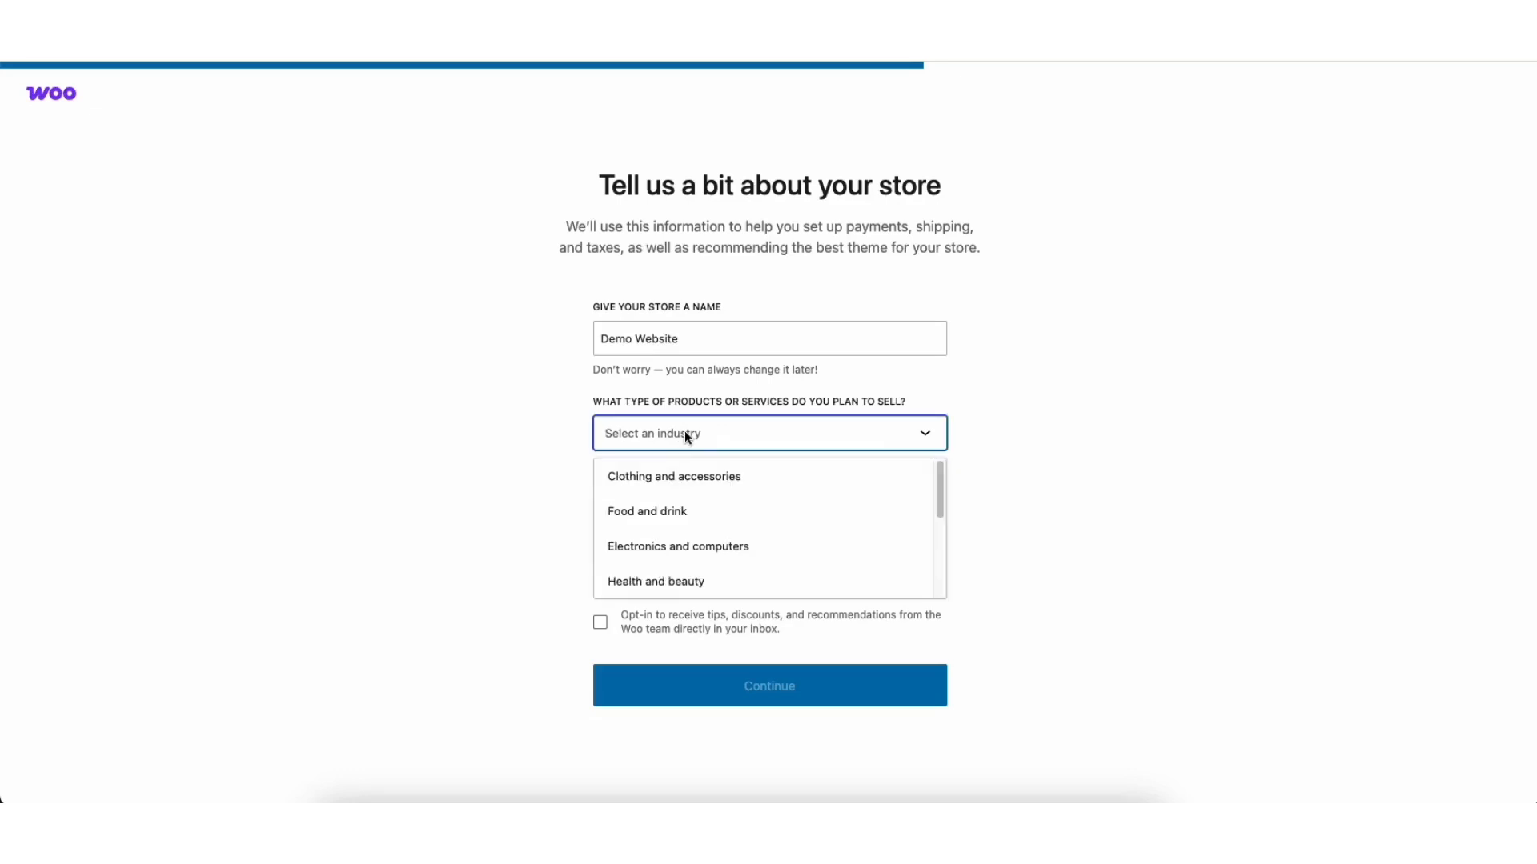
left_click_drag(941, 478, 939, 559)
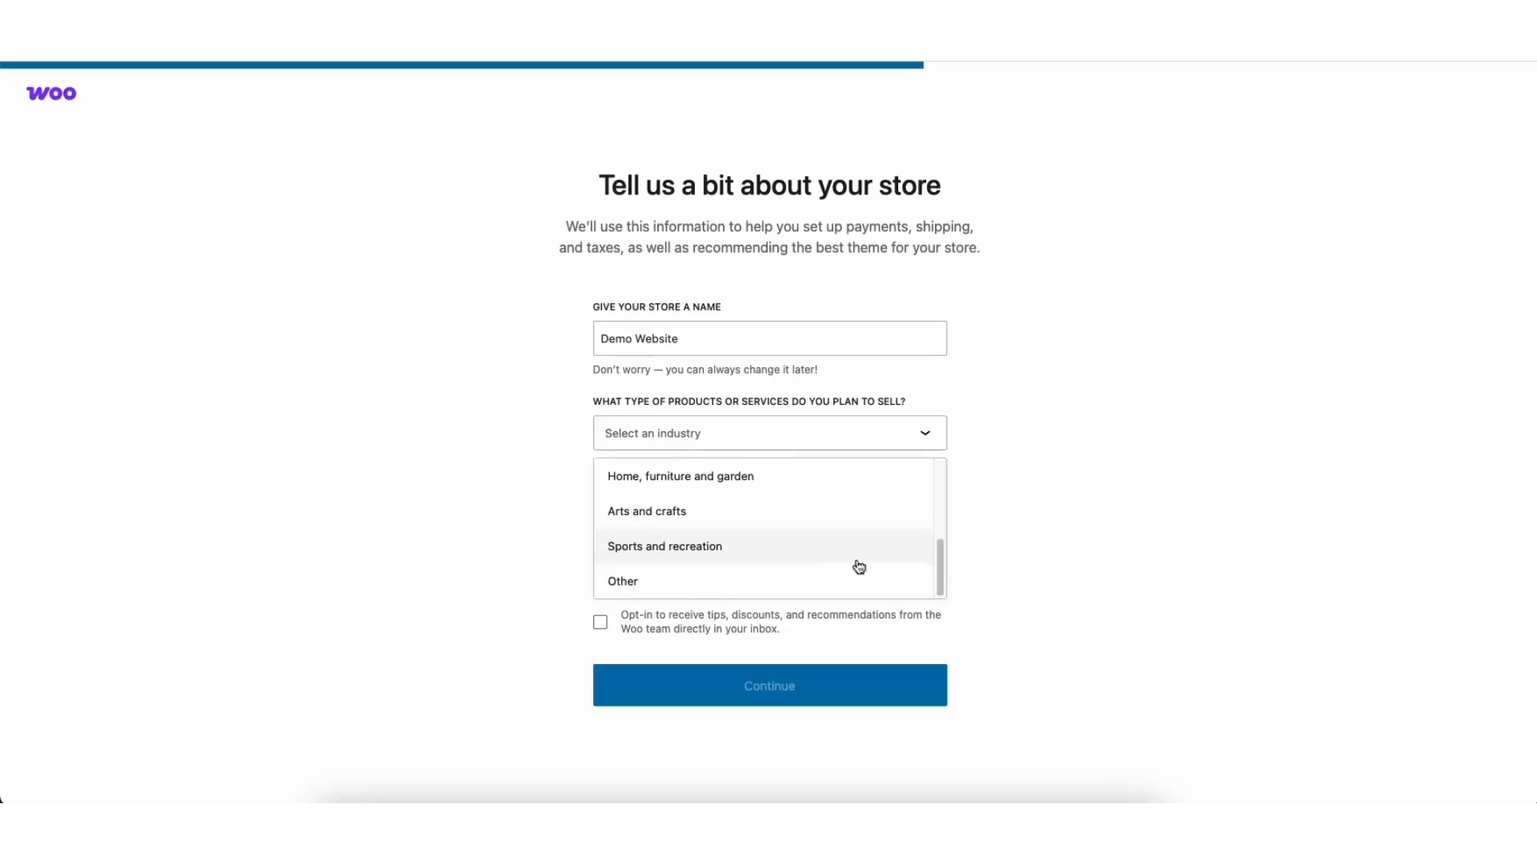
left_click(659, 581)
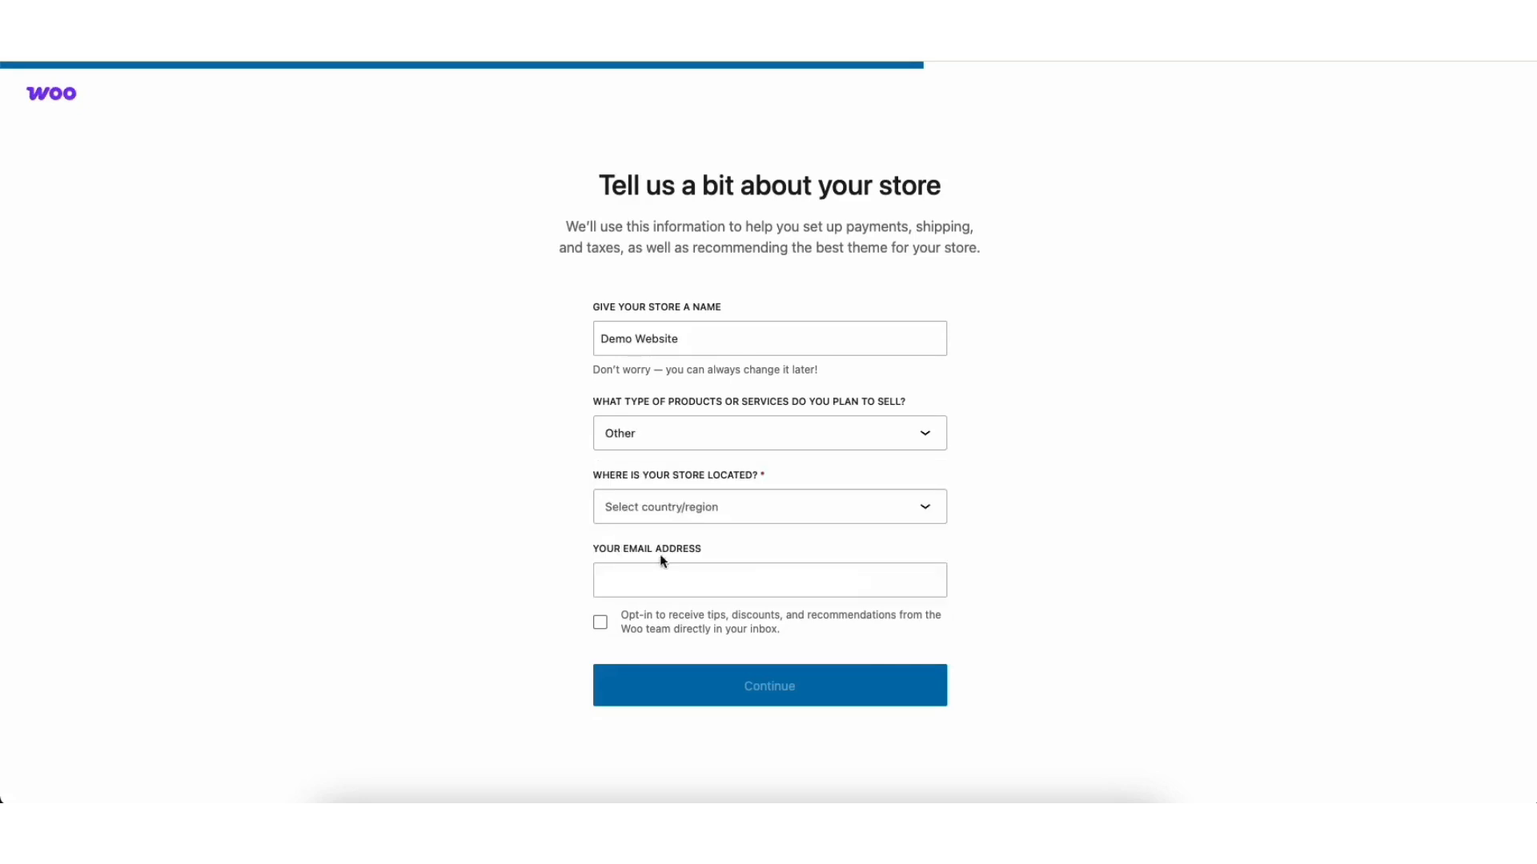
left_click(666, 510)
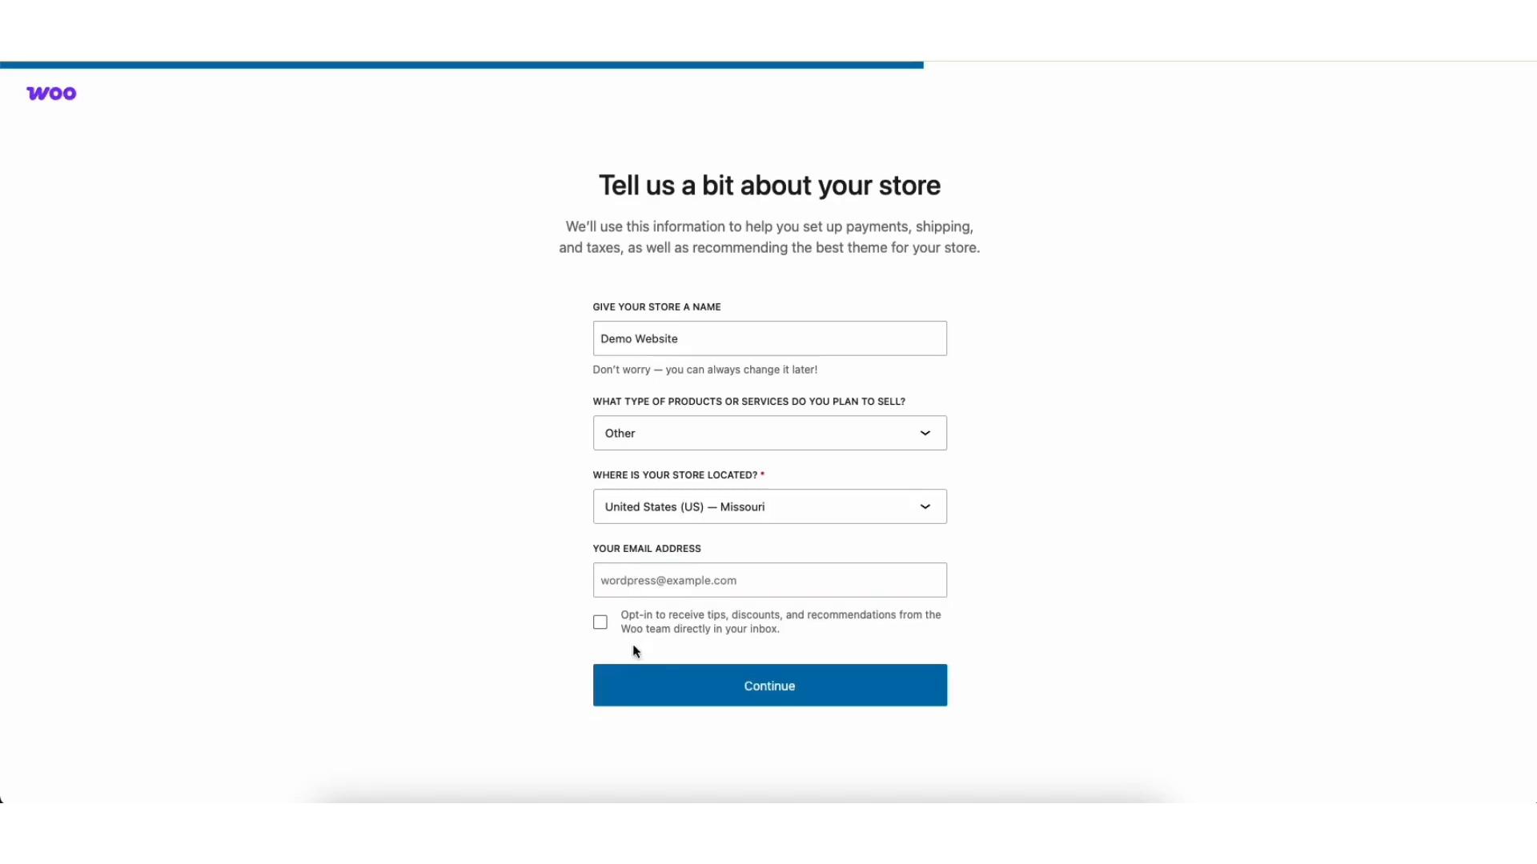
left_click(649, 696)
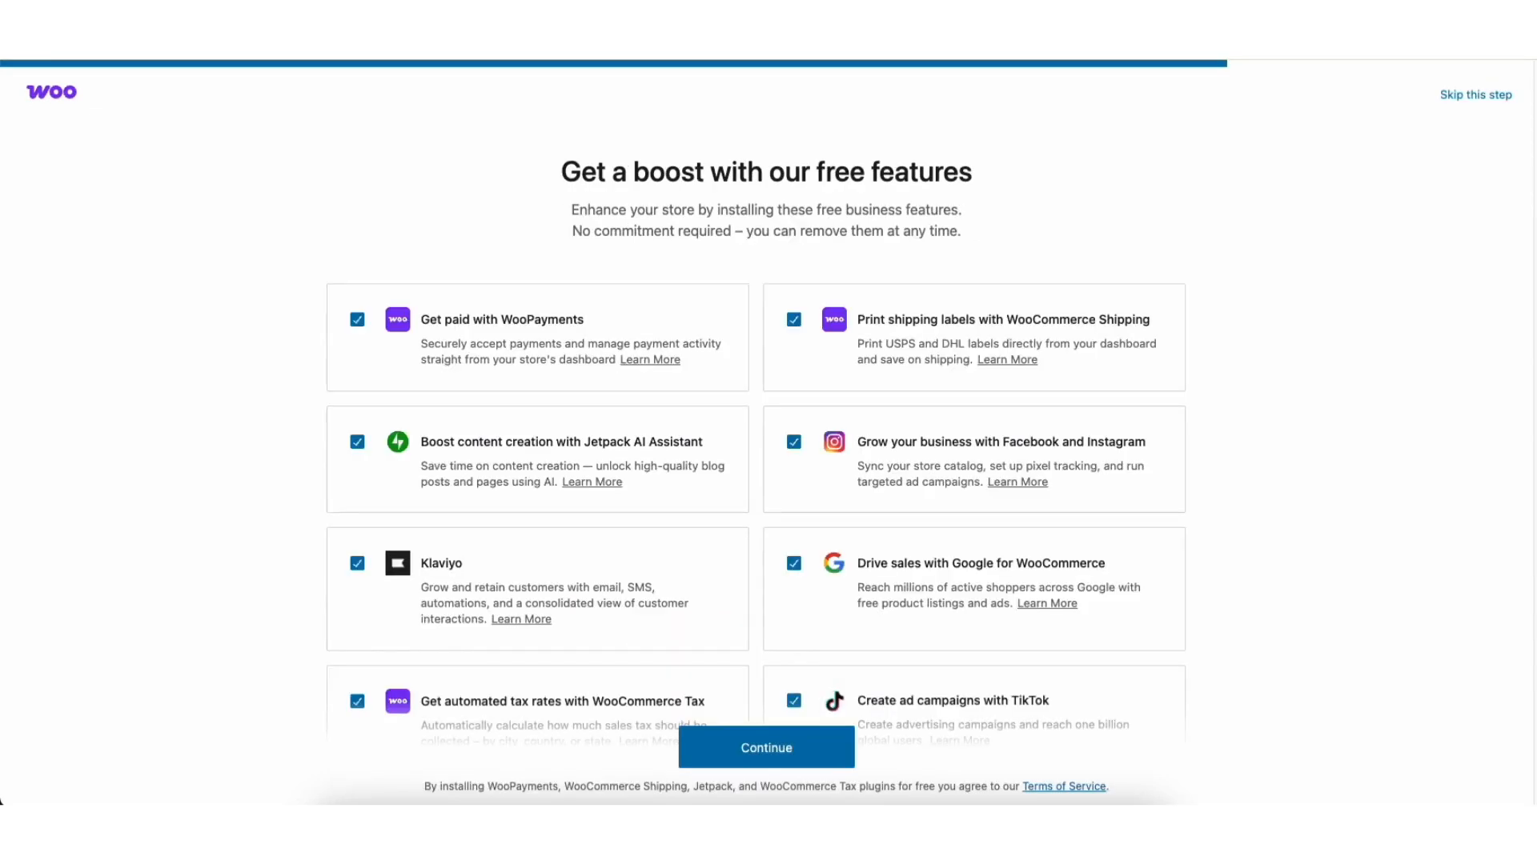
- Review the offered free business features, keep them all selected, and continue to install them and finish the store setup
scroll(769, 400, "down", 1)
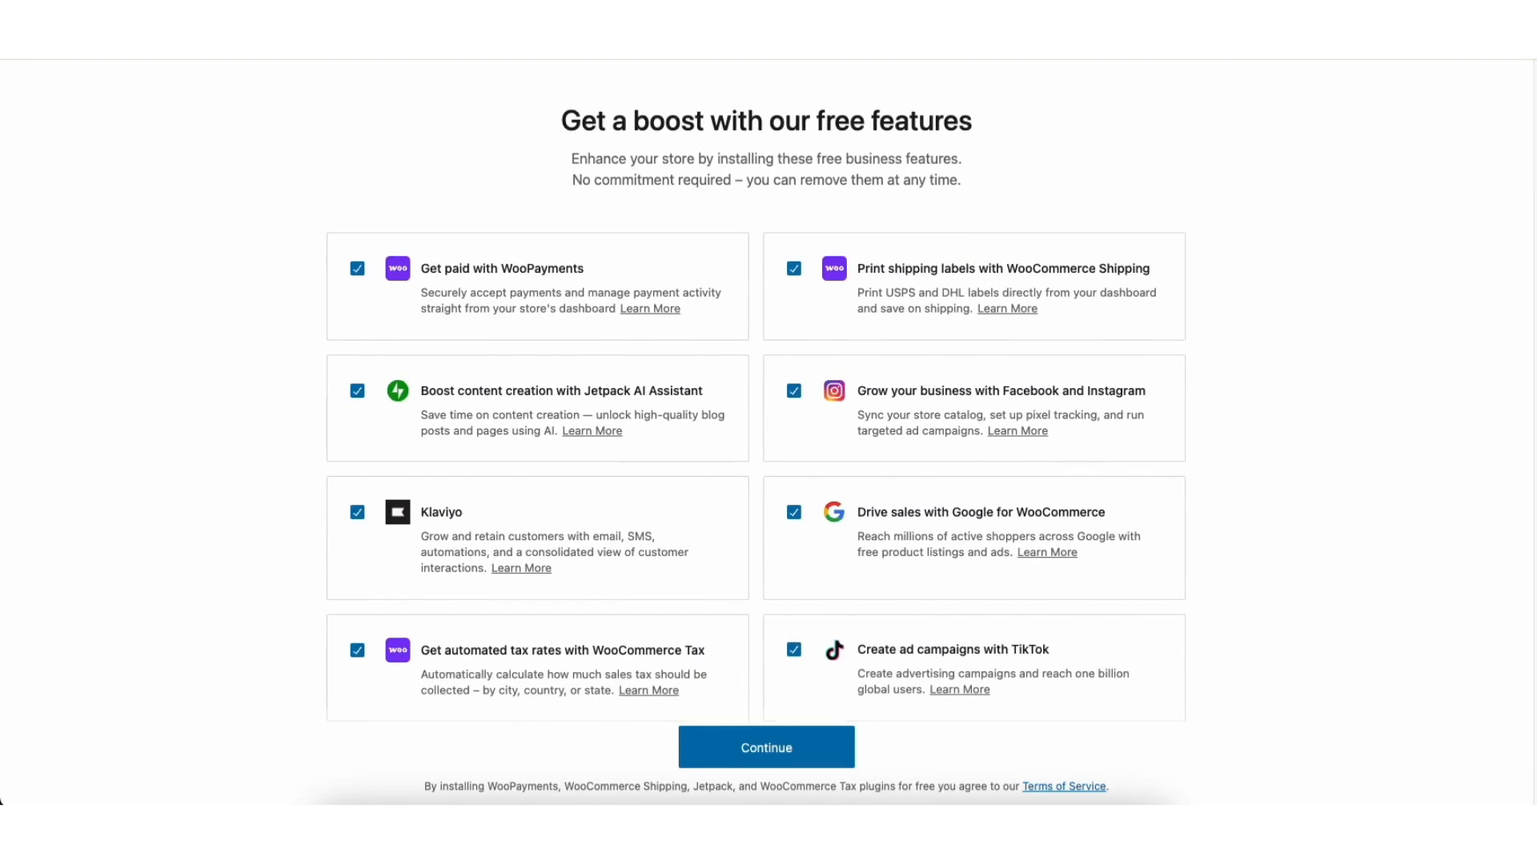
scroll(756, 400, "down", 2)
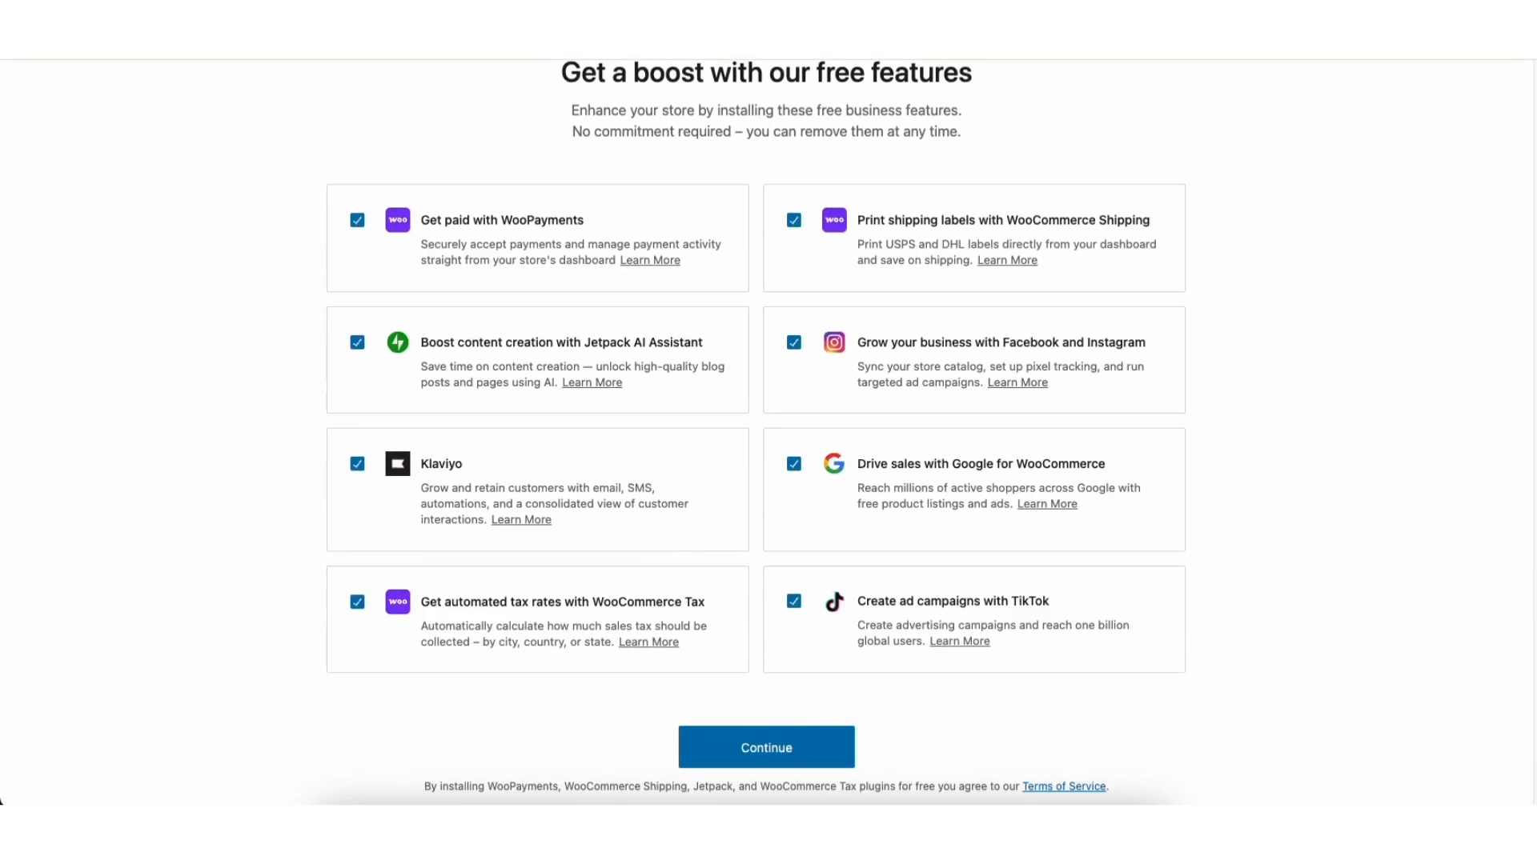
scroll(1528, 104, "up", 2)
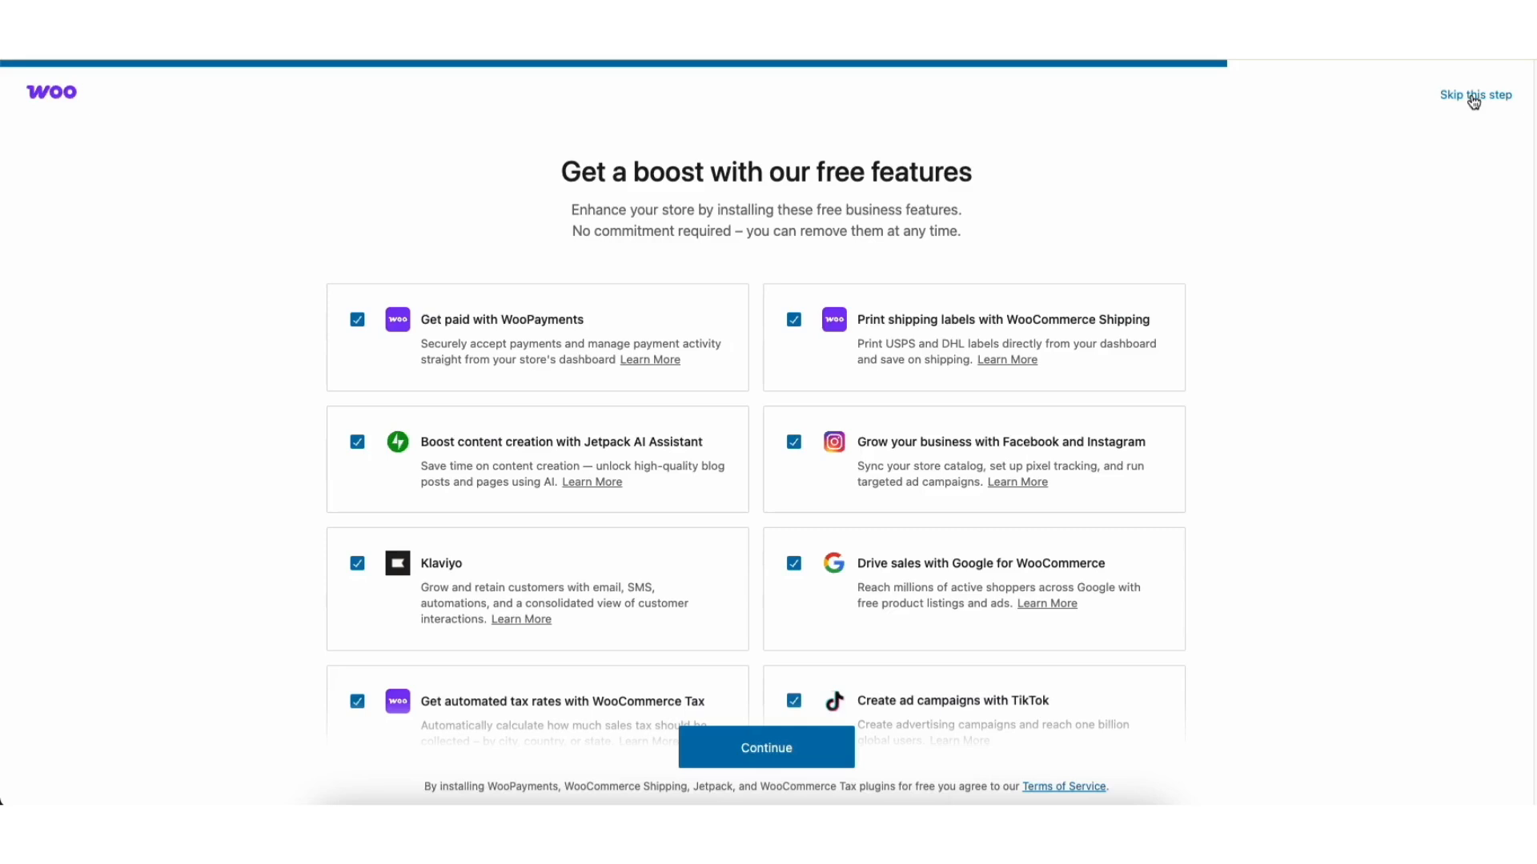
left_click(793, 320)
left_click(793, 320)
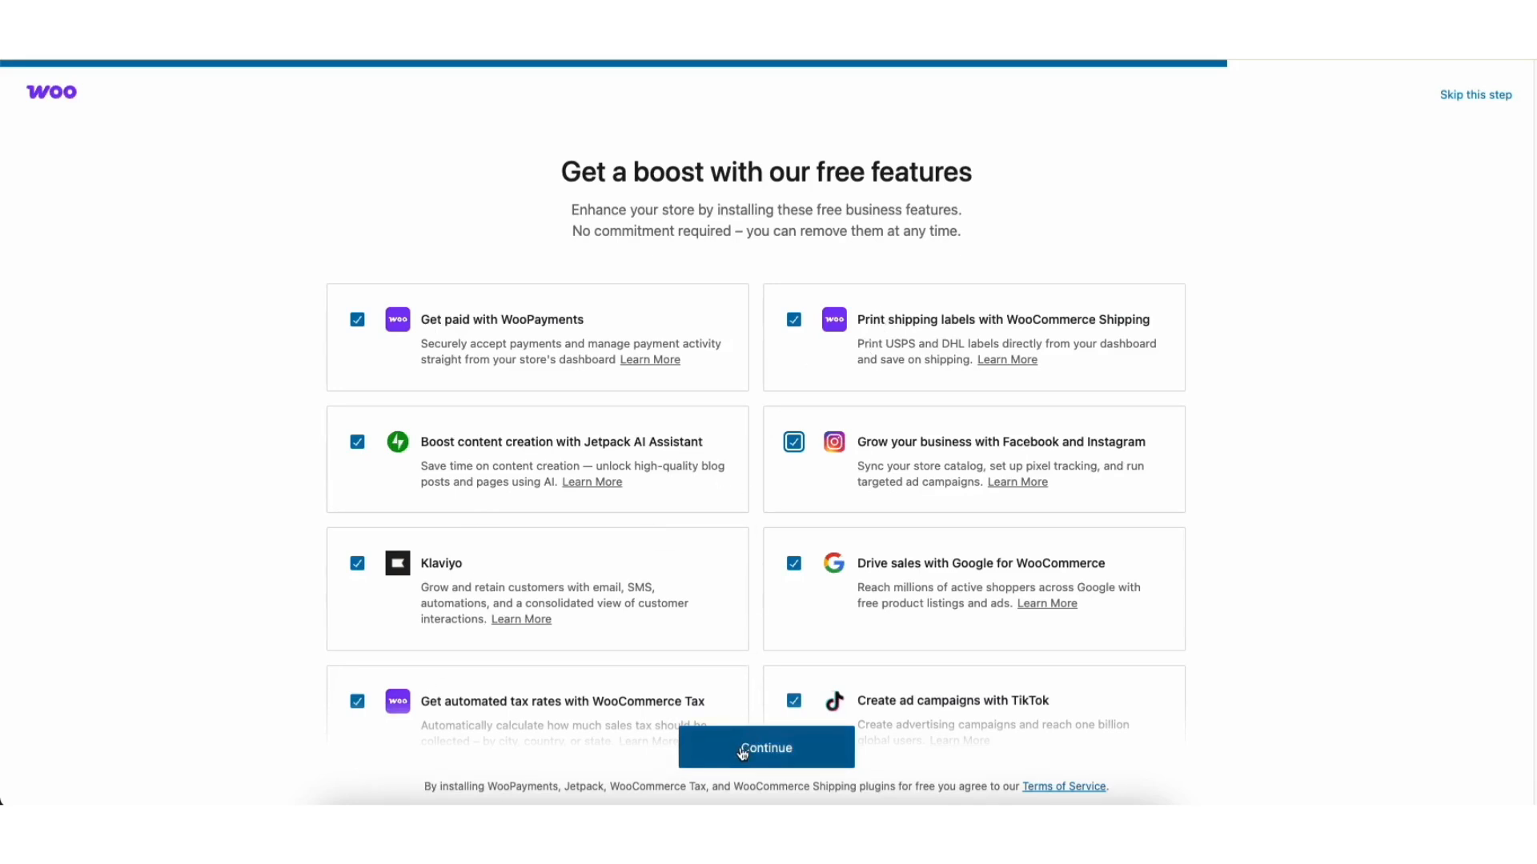
left_click(743, 753)
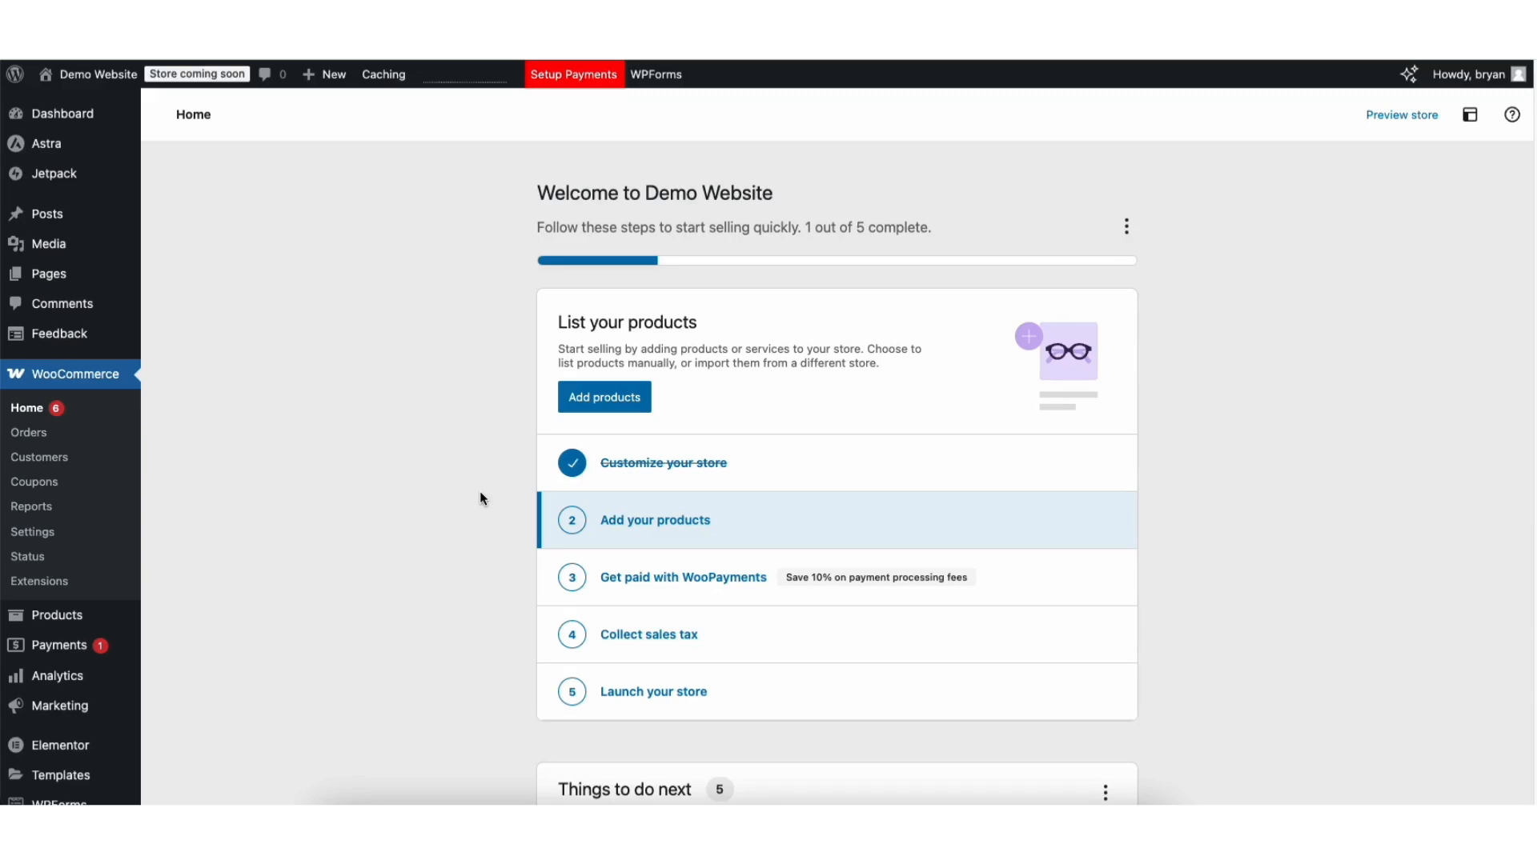
- Create a new WooCommerce product named "Demo Ecommerce Product"
mouse_move(65, 621)
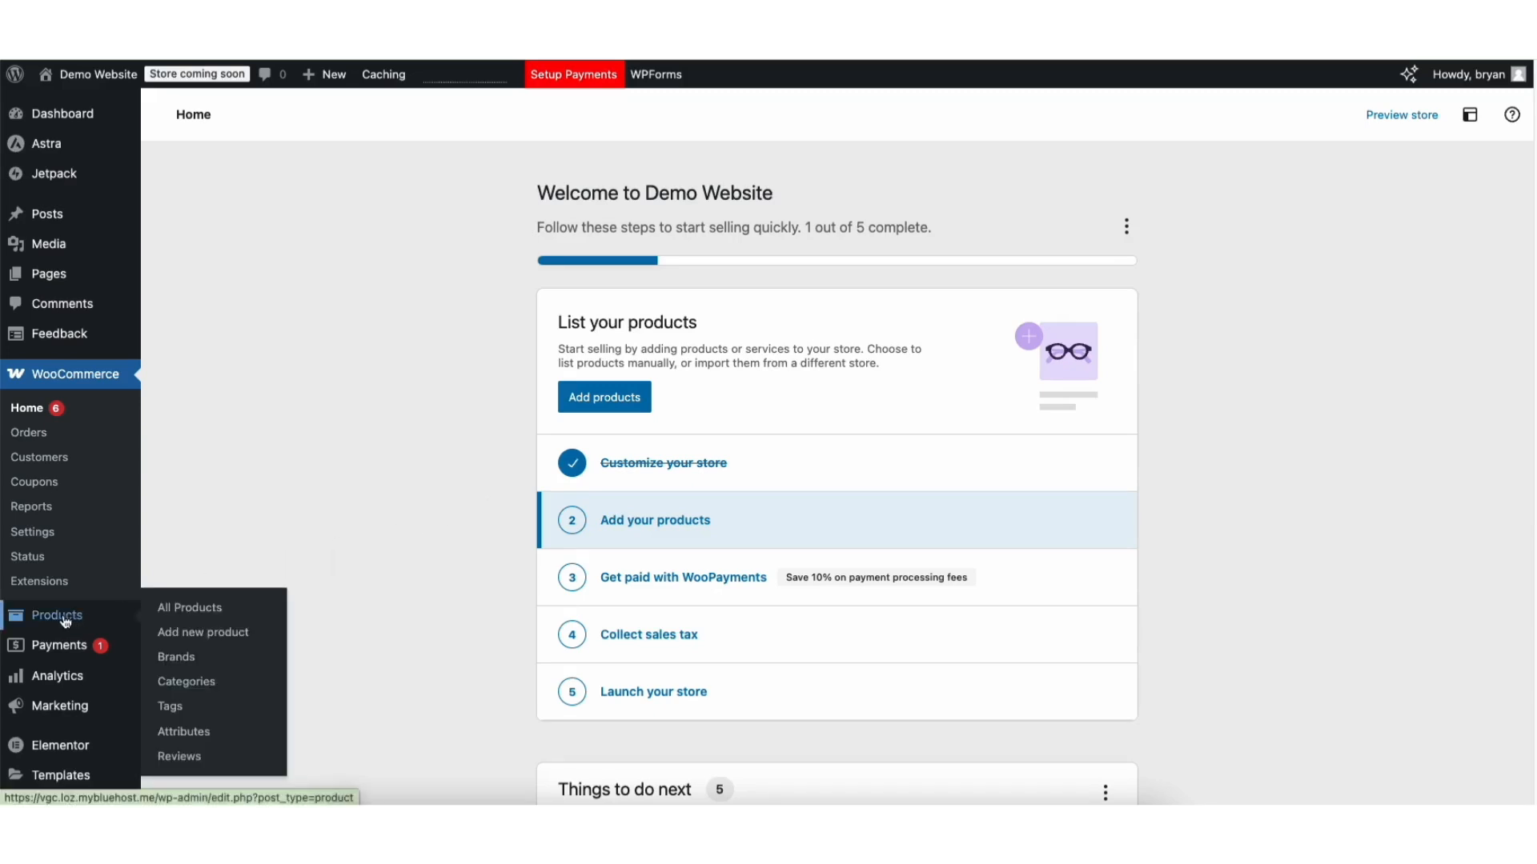
left_click(214, 634)
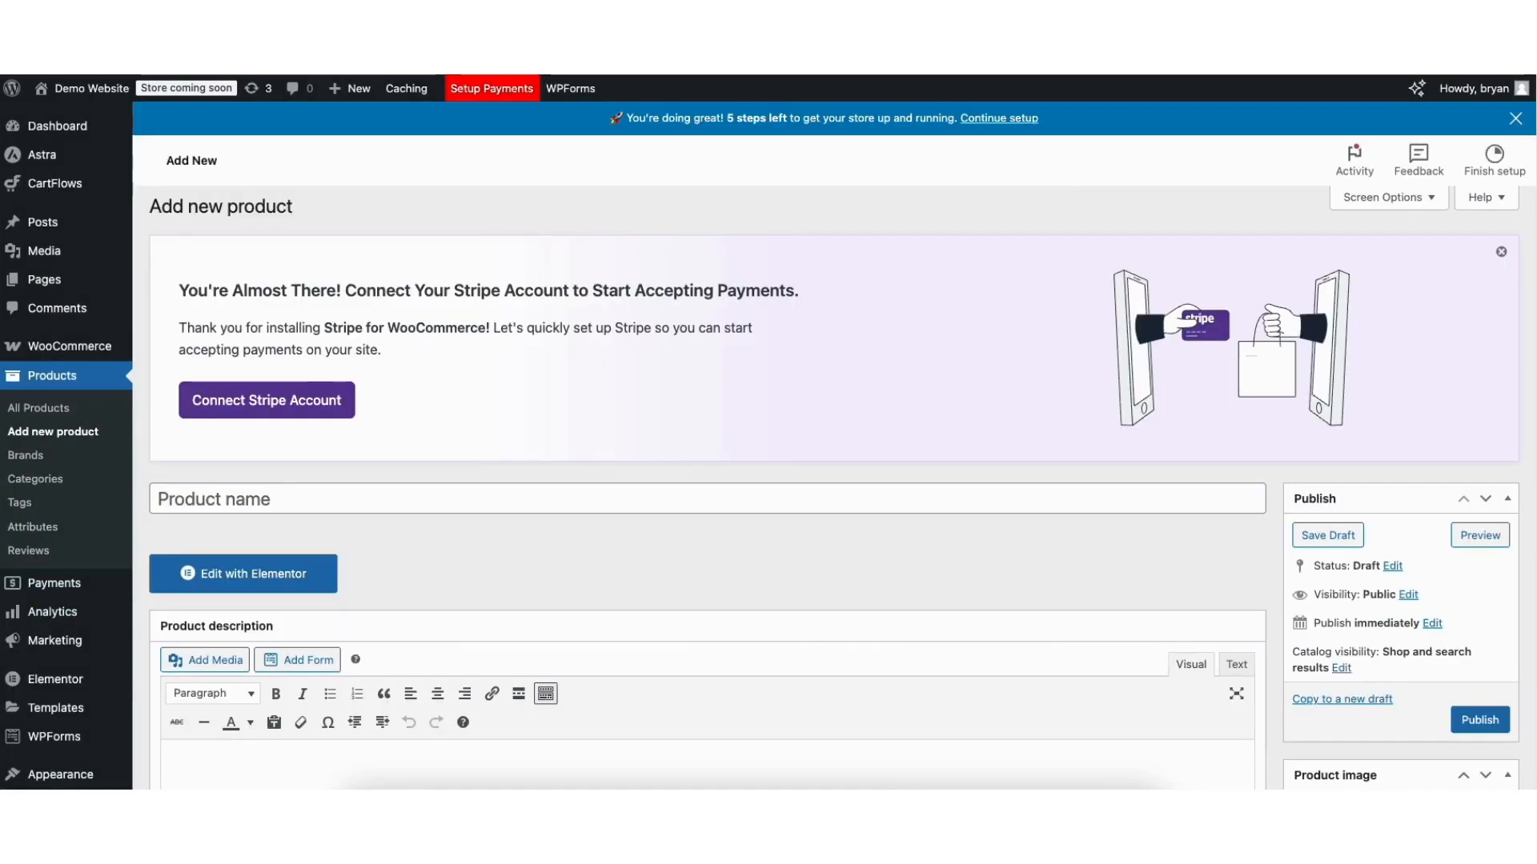
scroll(533, 288, "down", 5)
left_click(301, 281)
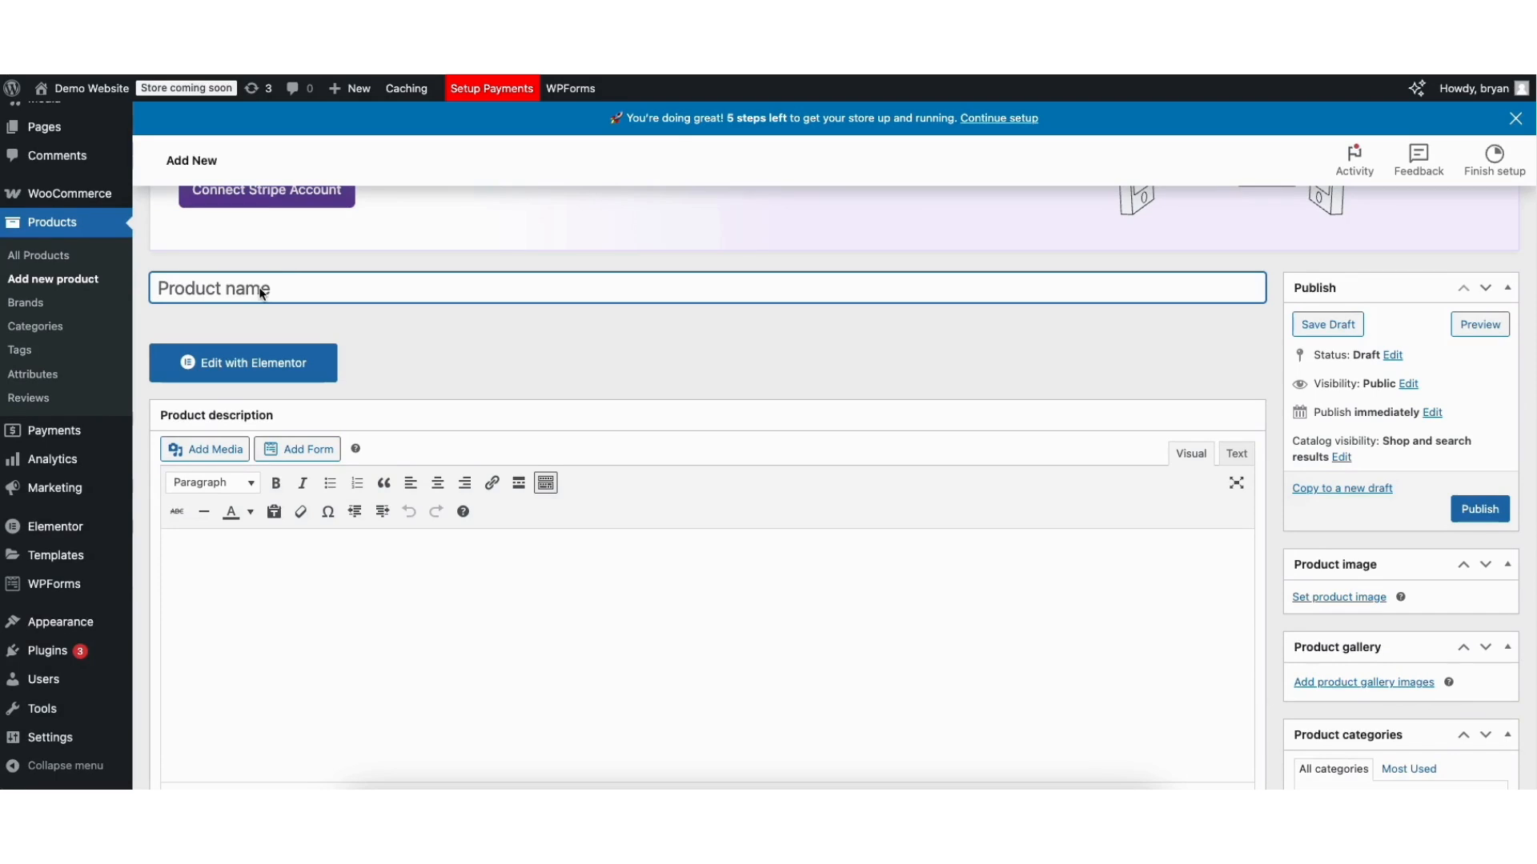
type("Demo ")
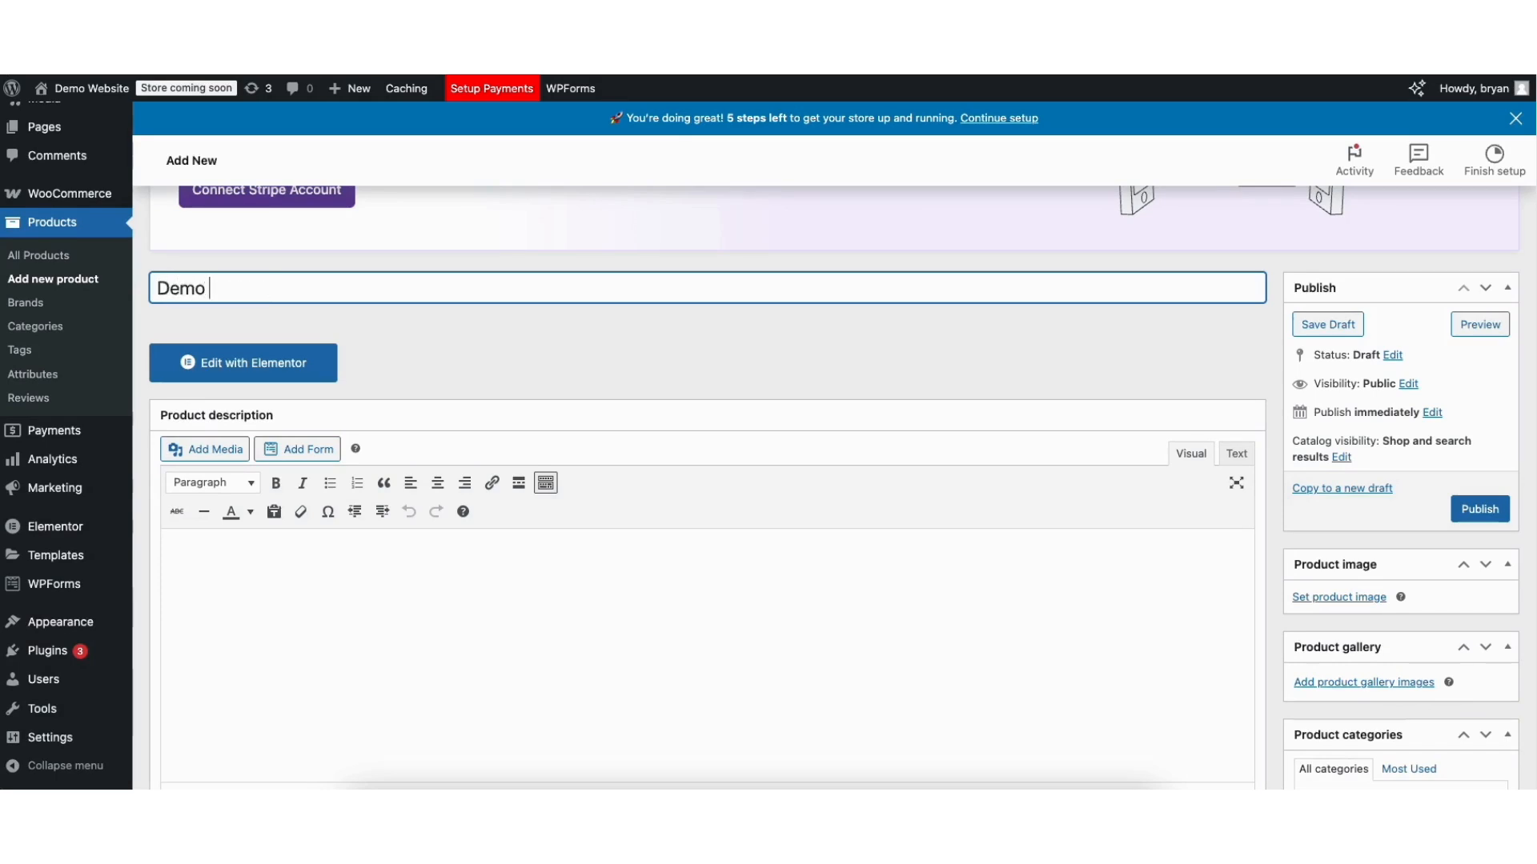
type("Ecommerce ")
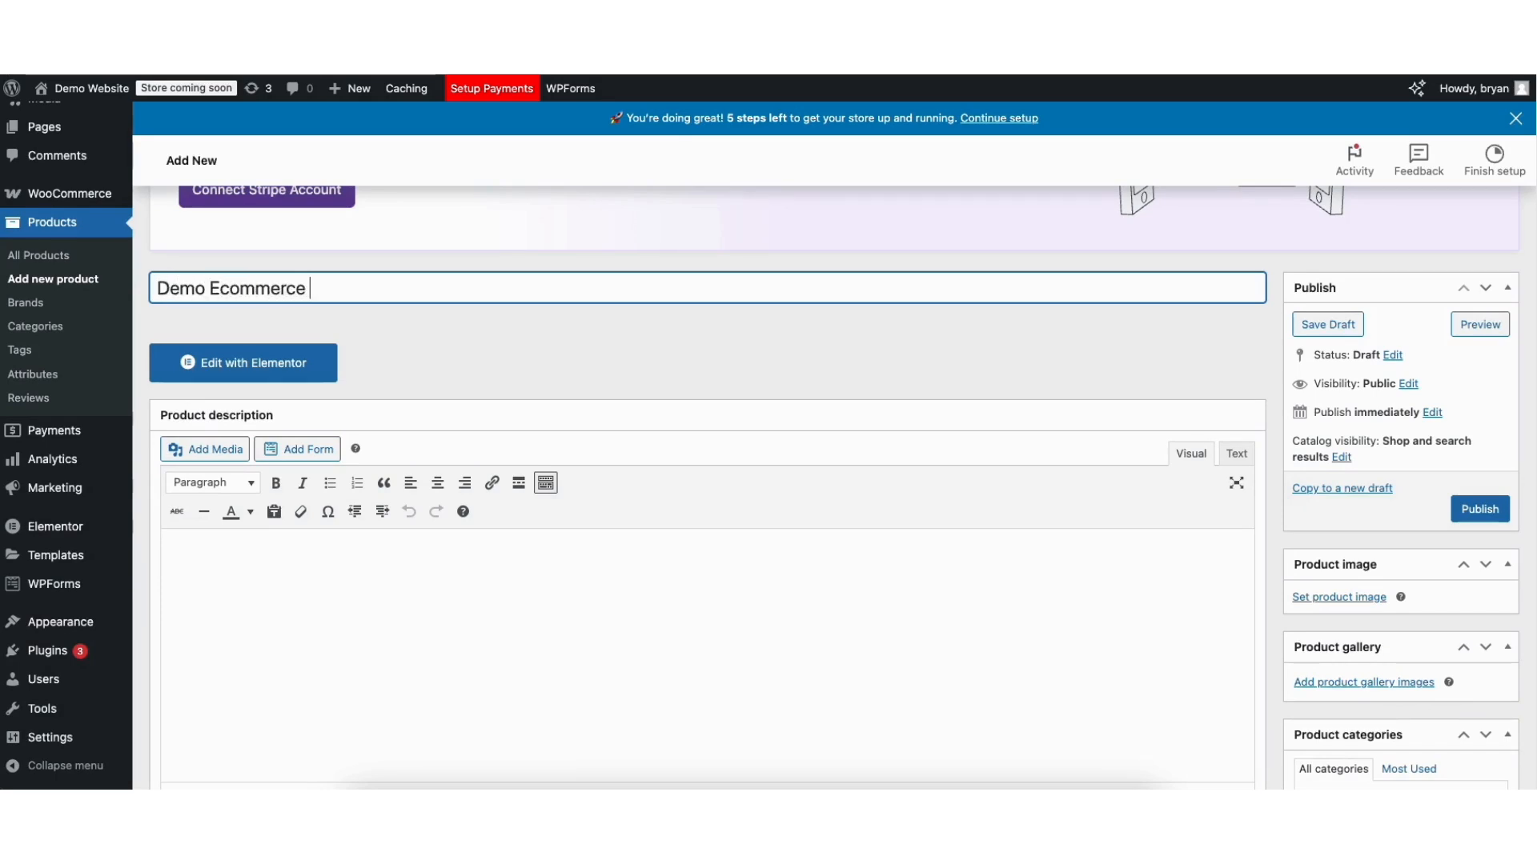
type("Product")
- Fill the product description with an introduction to the Demo E-Commerce Product, its four feature lines and a closing sentence
left_click(209, 547)
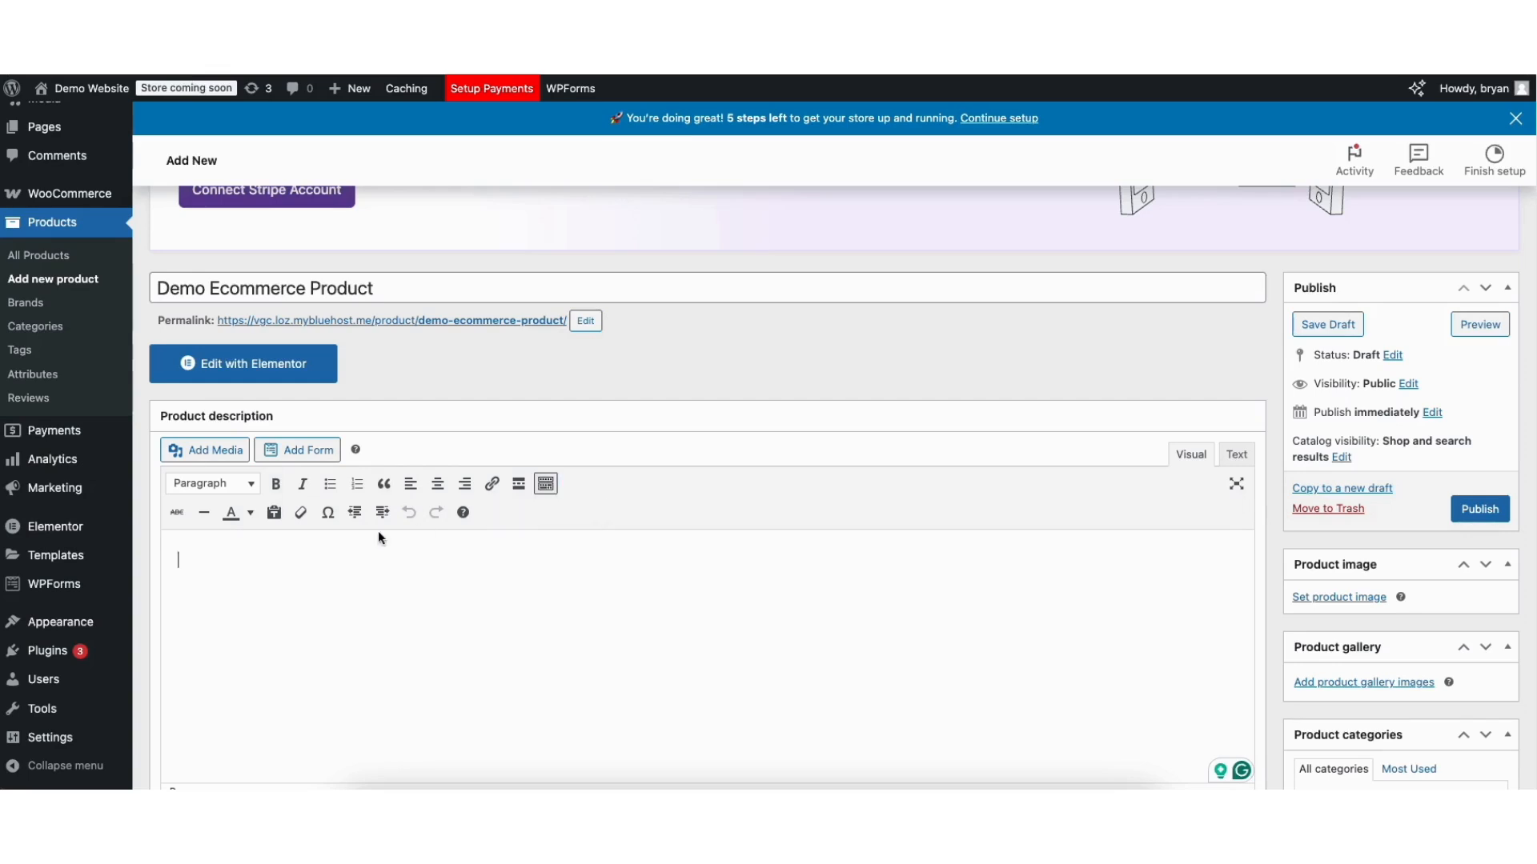
type("Discover the versatility and quality of our Demo E-Commerce Product — designed to meet your everyday needs. Whether you're looking for functionality, durability, or style, this product delivers exceptional performance. Premium Quality: Made from high-grade materials to ensure long-lasting use. Sleek Design: Modern and minimalistic to complement any environment. Multi-Purpose Use: Ideal for a variety of applications, making it a must-have. Easy to Use: User-friendly features ensure a seamless experience. Perfect for personal or professional use, the Demo E-Commerce Product is a reliable solution that guarantees satisfaction. Elevate your lifestyle today!")
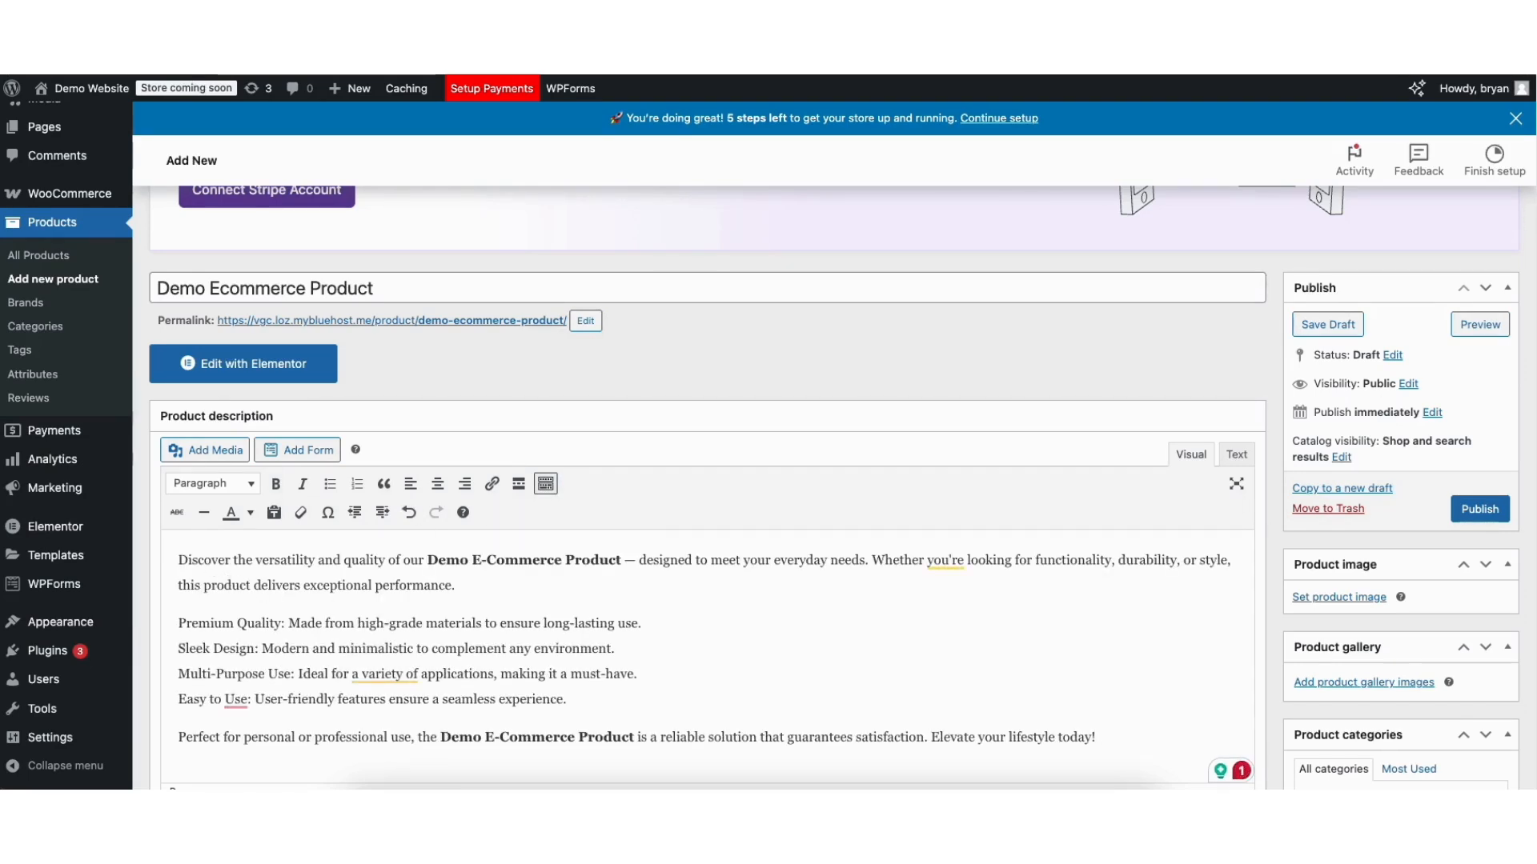
- Set the product image to the purple "thankful" T-shirt picture tshirt1-2.jpg from the media library
scroll(832, 481, "down", 2)
scroll(832, 481, "down", 1)
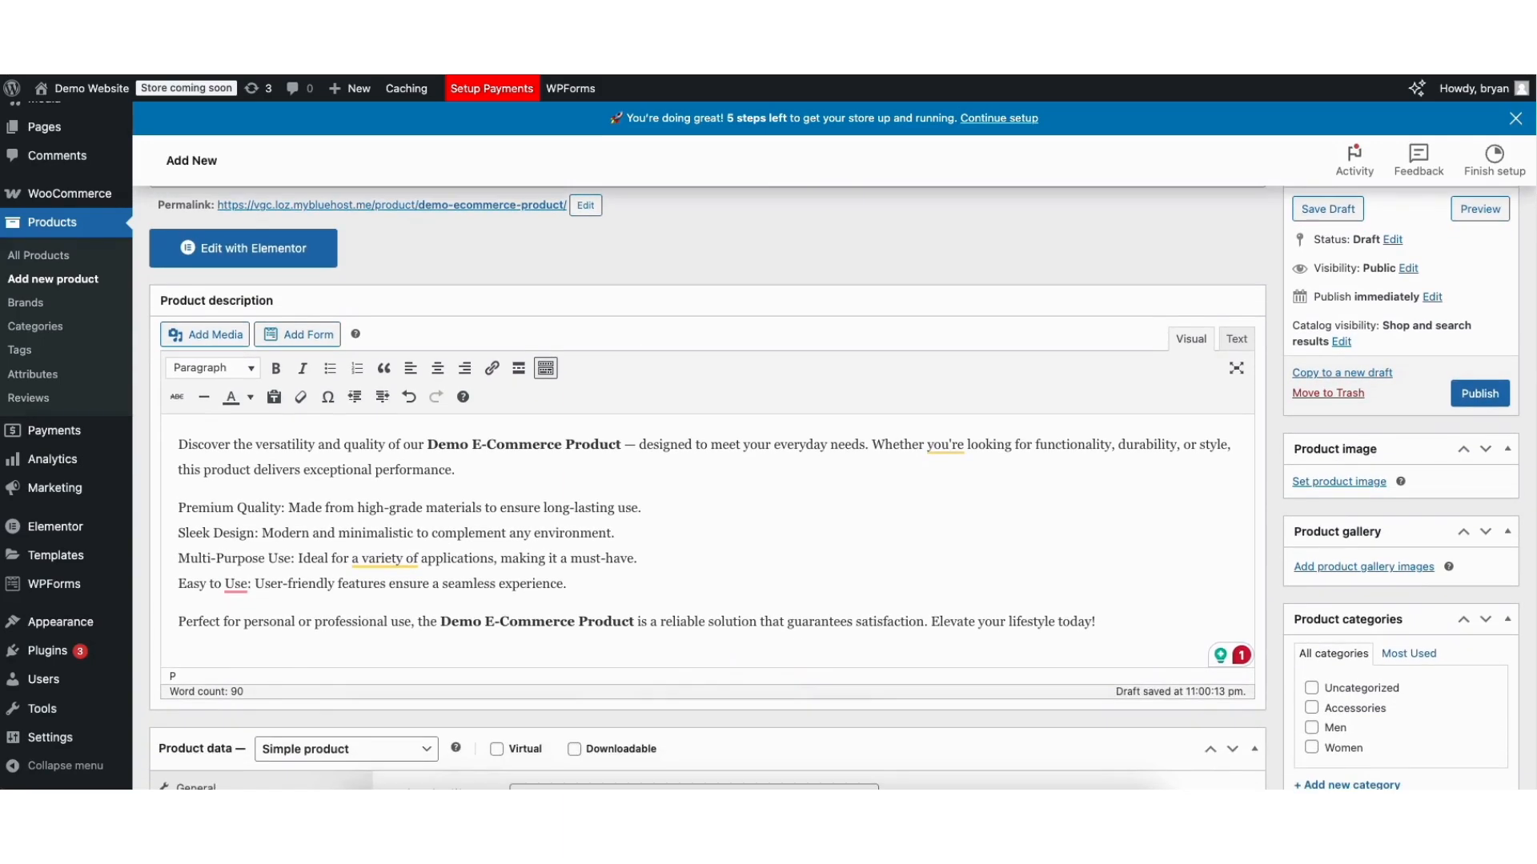
left_click(1328, 482)
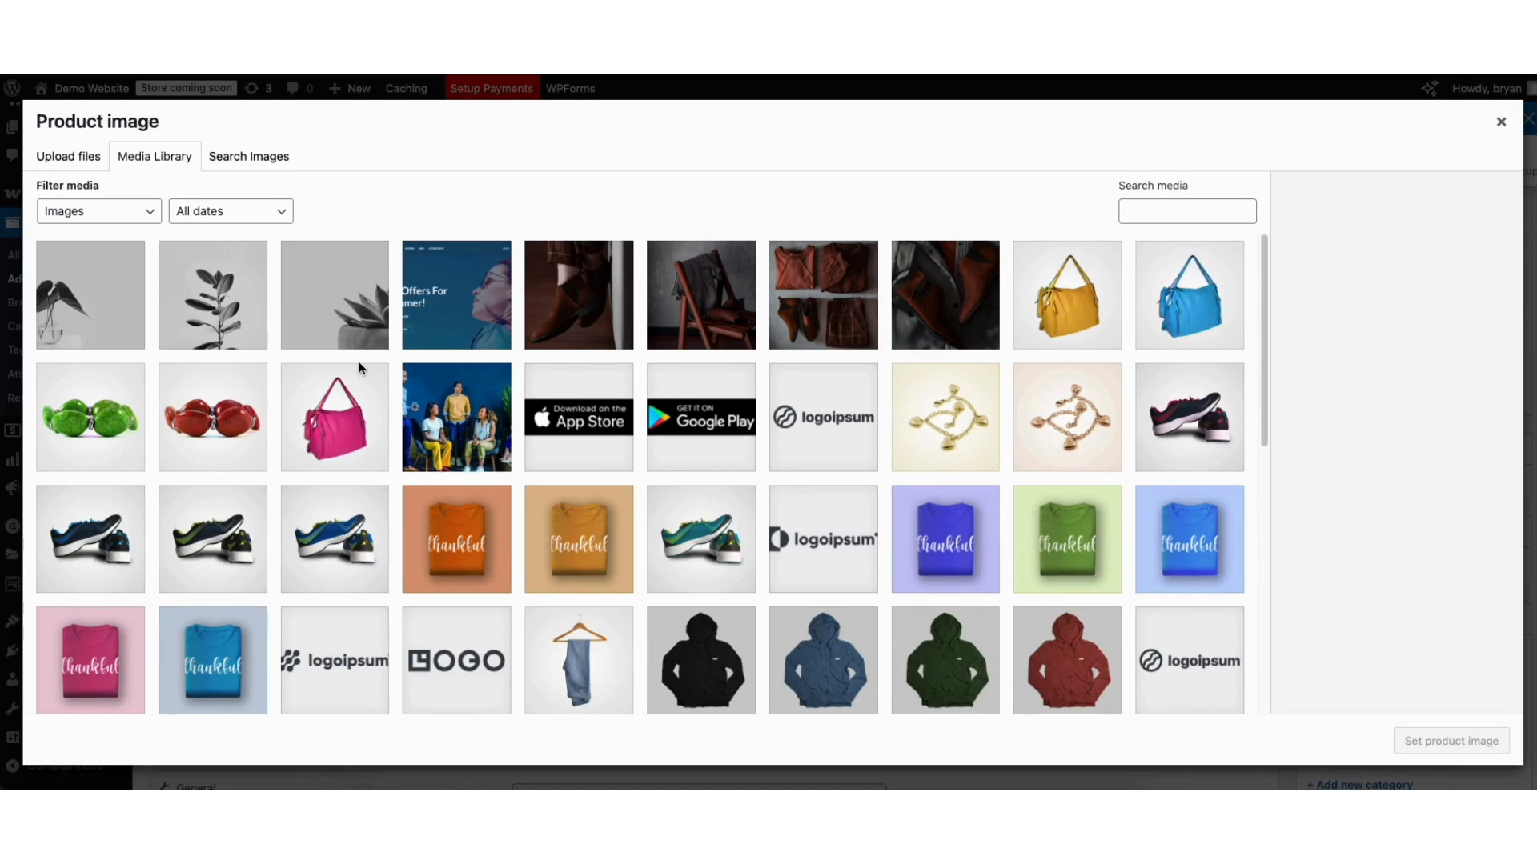
left_click(50, 155)
left_click(142, 157)
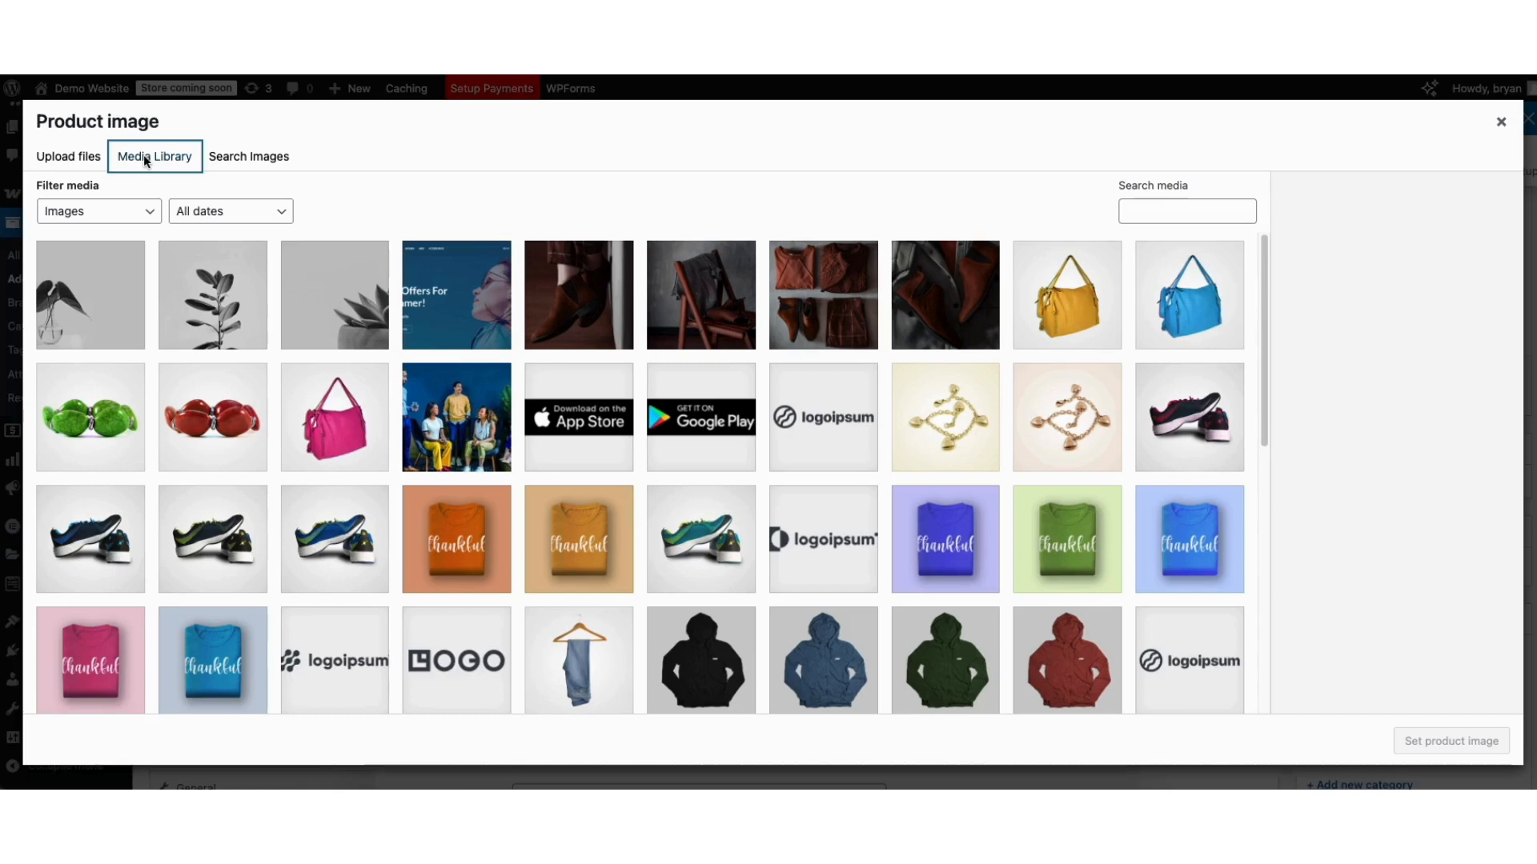
left_click(923, 535)
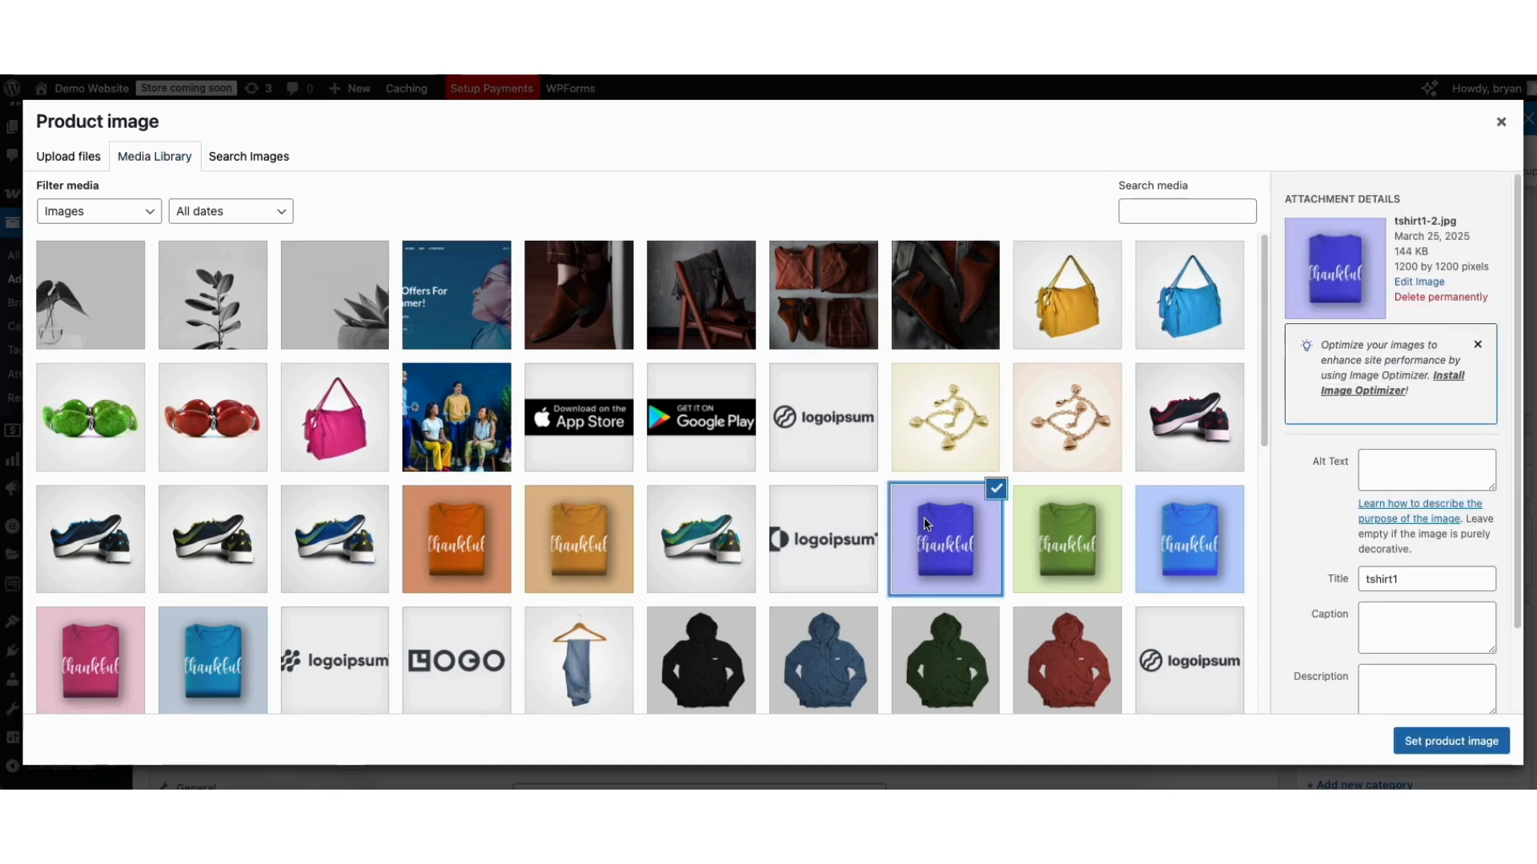
left_click(1425, 743)
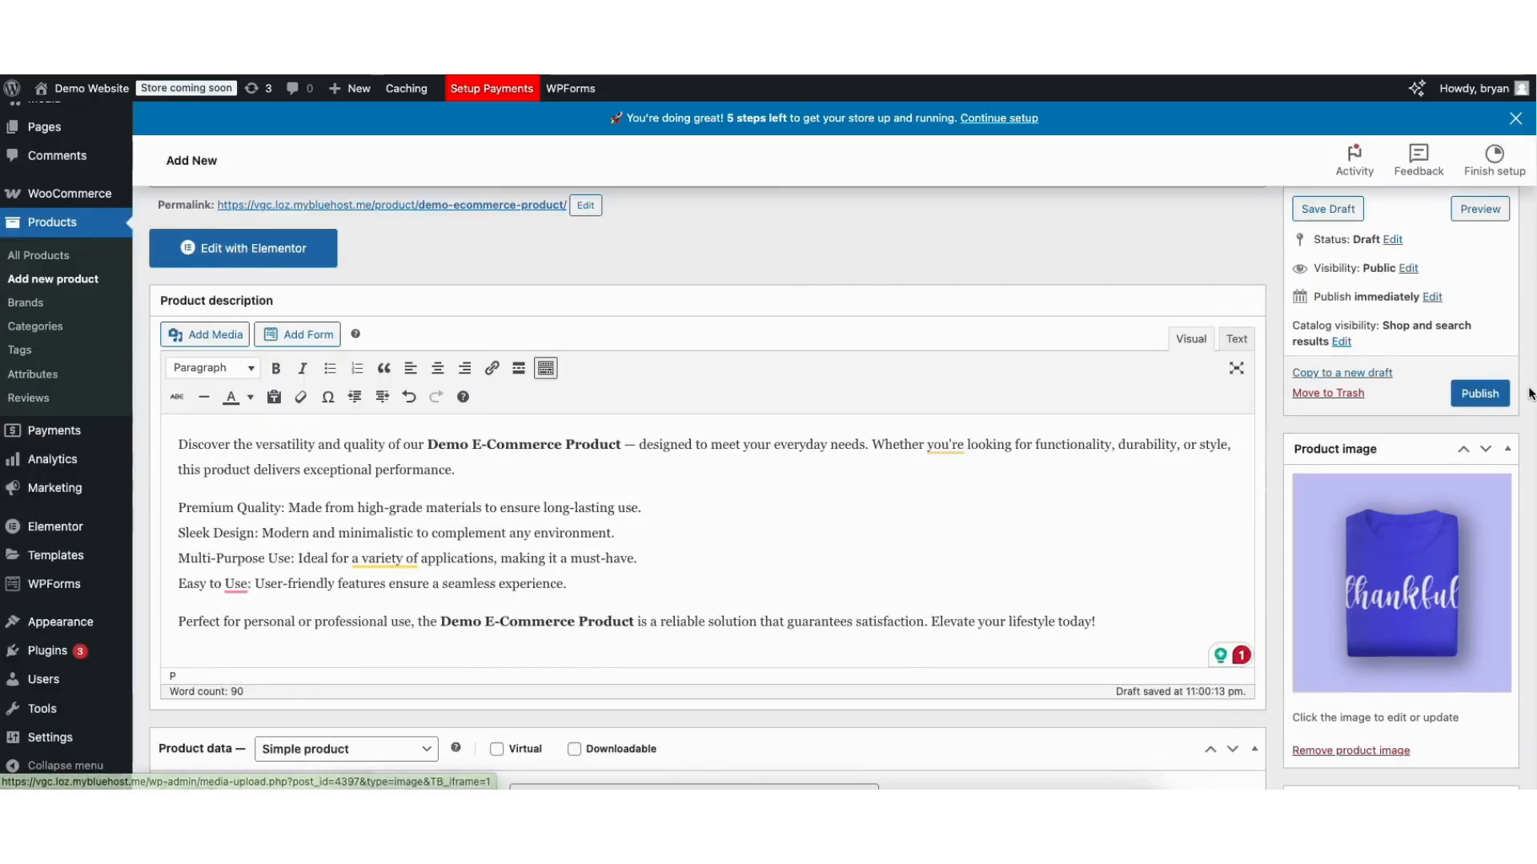
- Add the tan "thankful" T-shirt picture tshirt6-2.jpg from the media library to the product gallery
scroll(1528, 392, "down", 3)
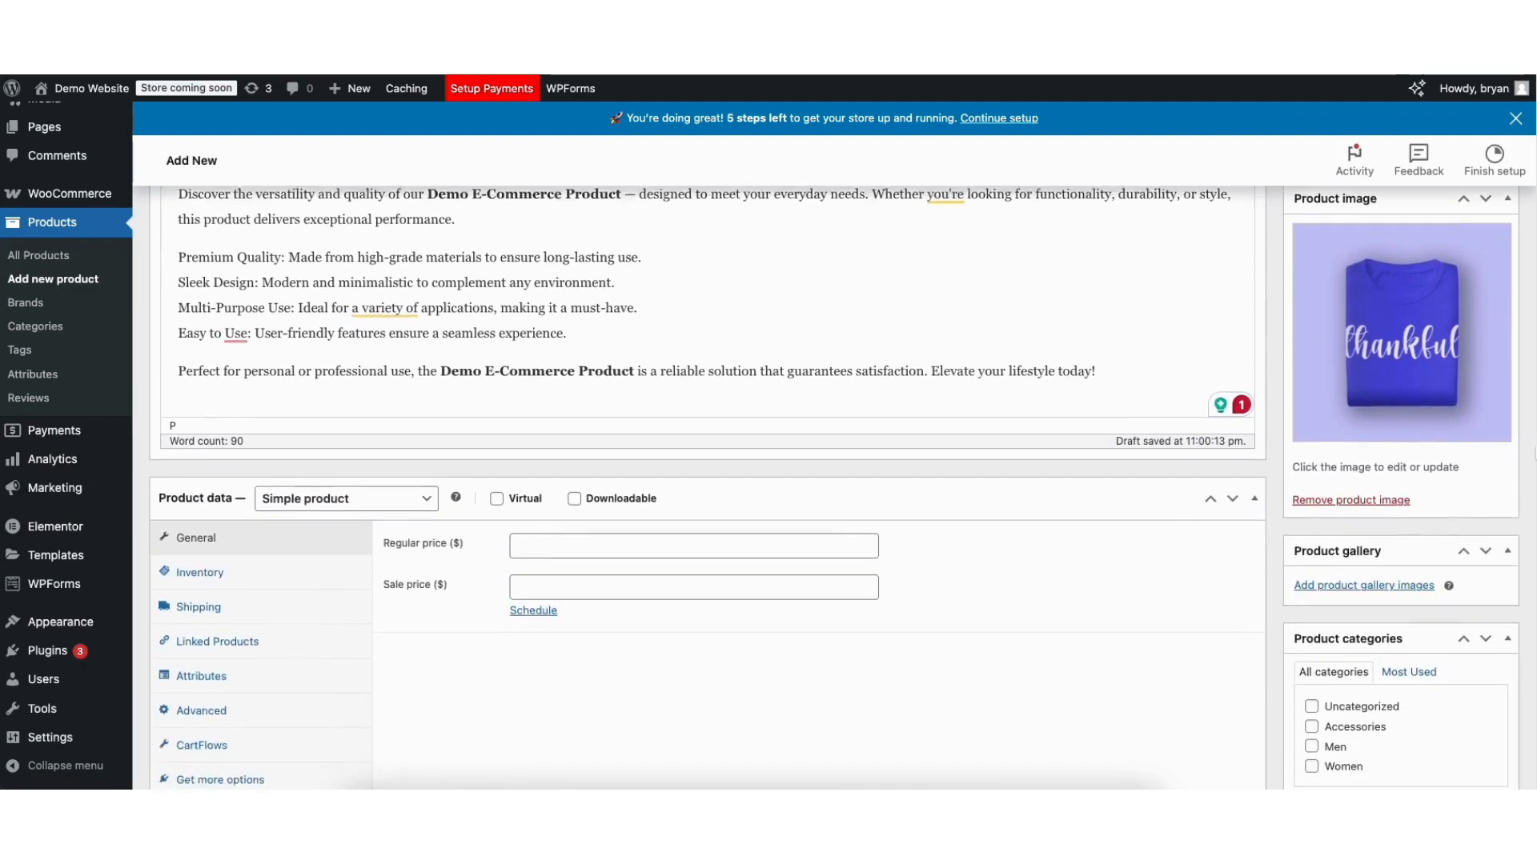
scroll(741, 469, "down", 2)
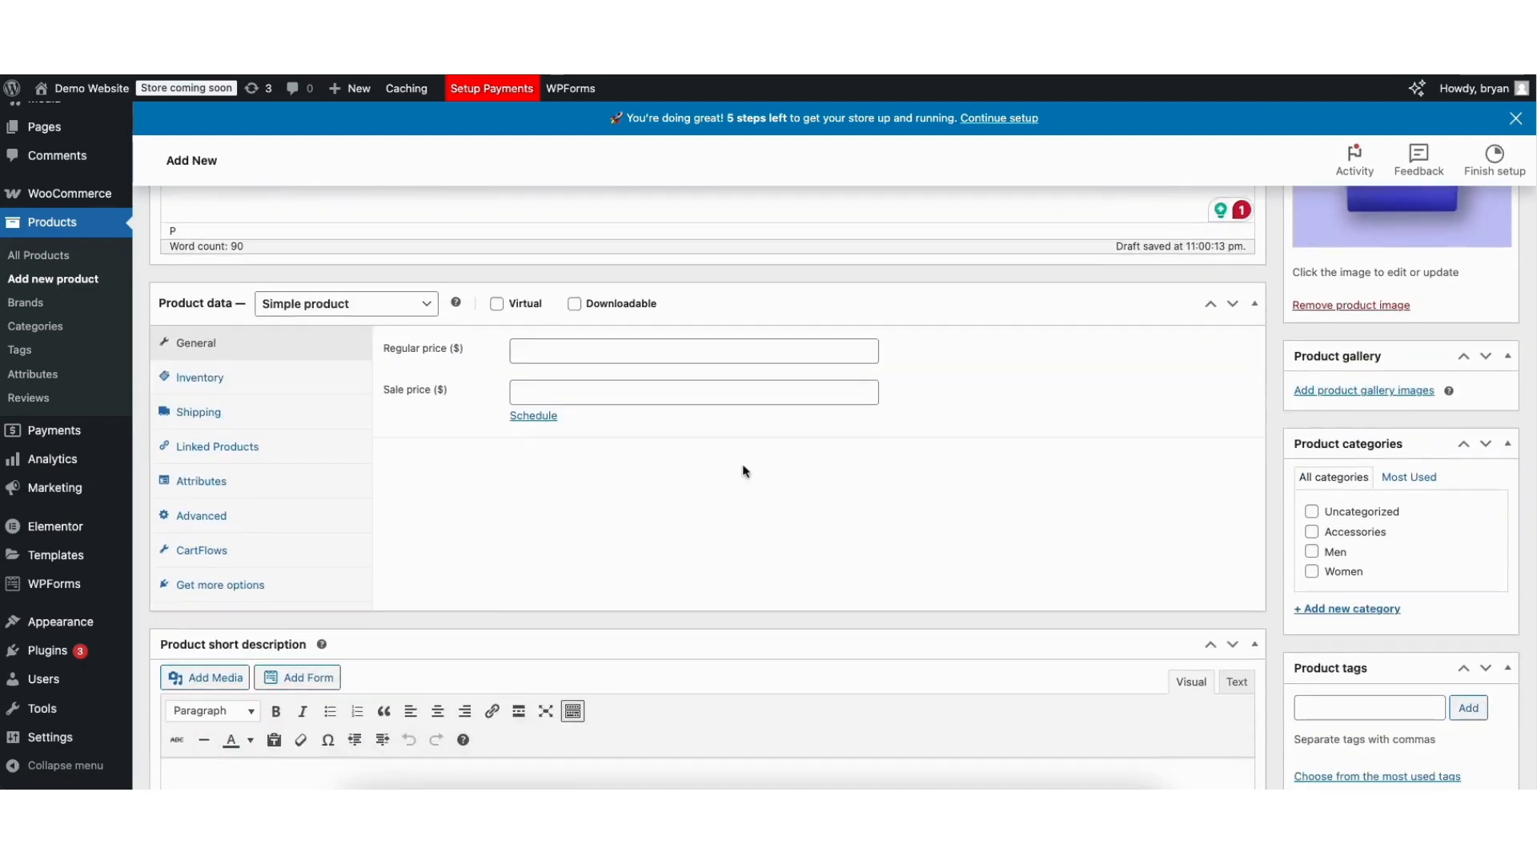
left_click(1360, 391)
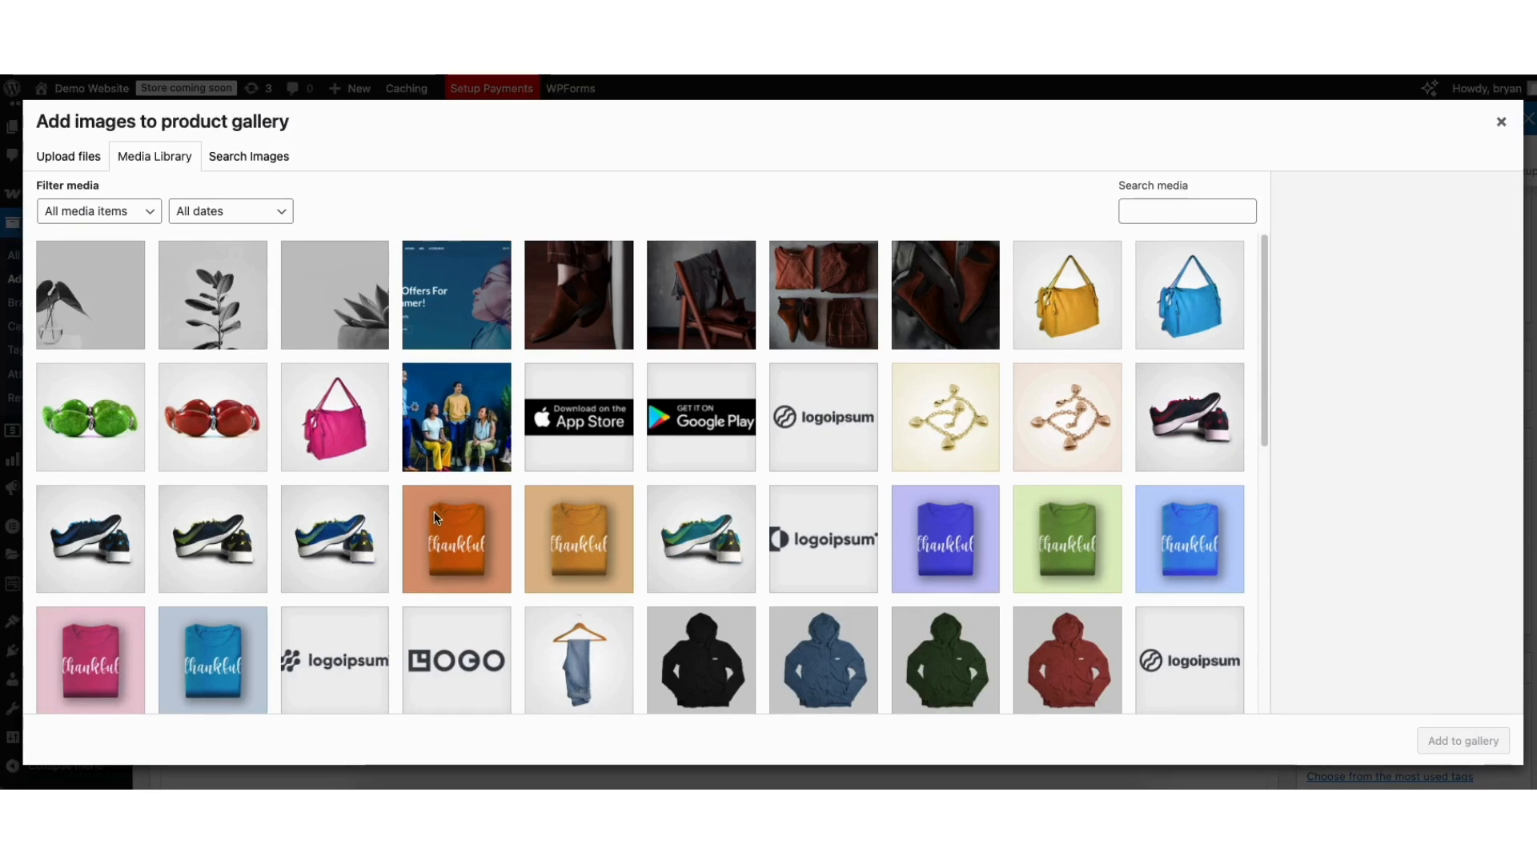
left_click(80, 156)
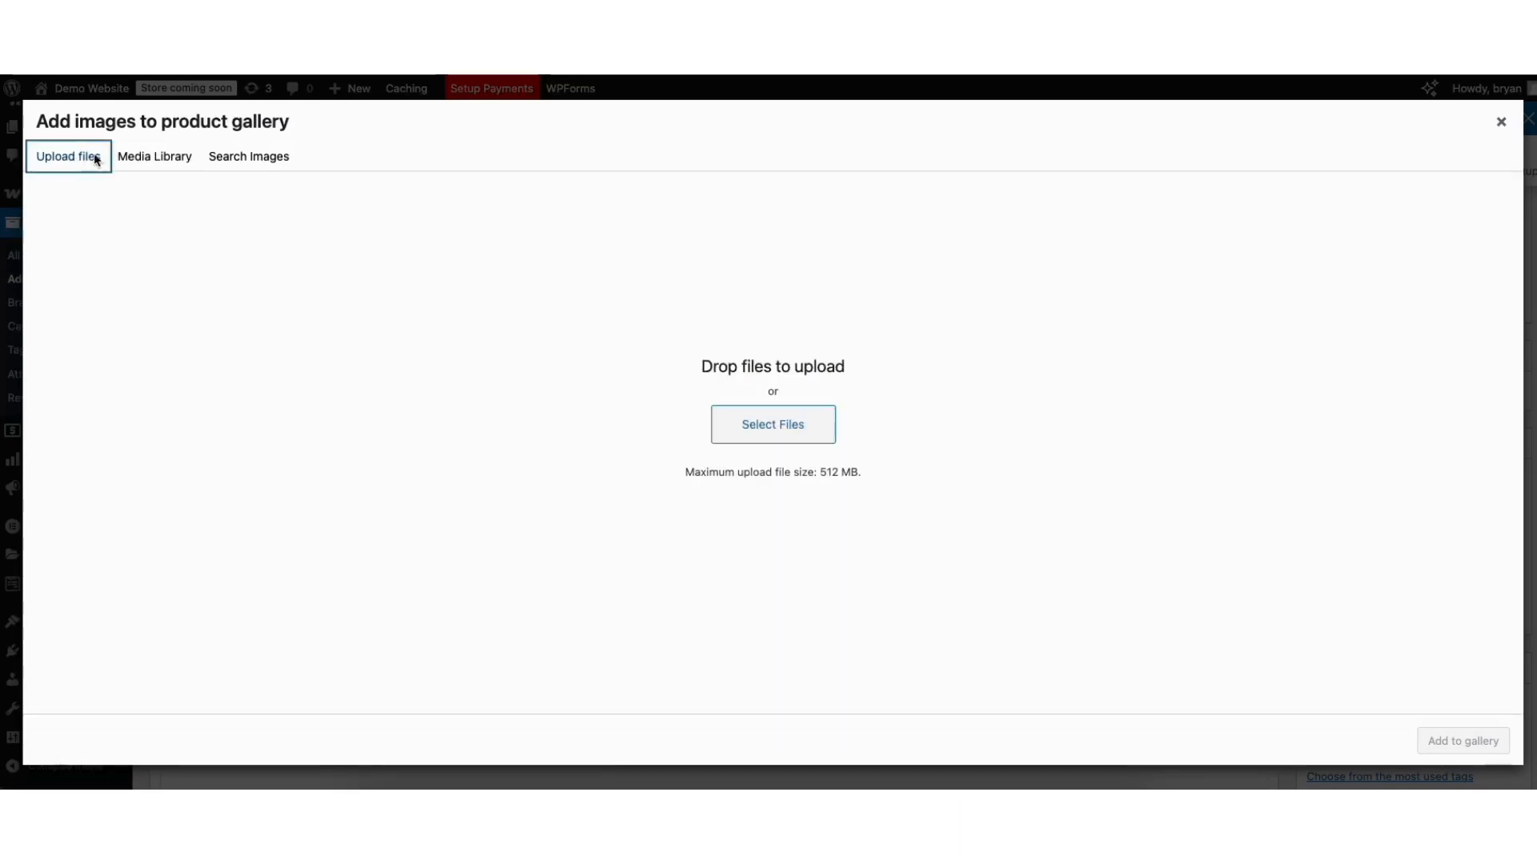
left_click(141, 156)
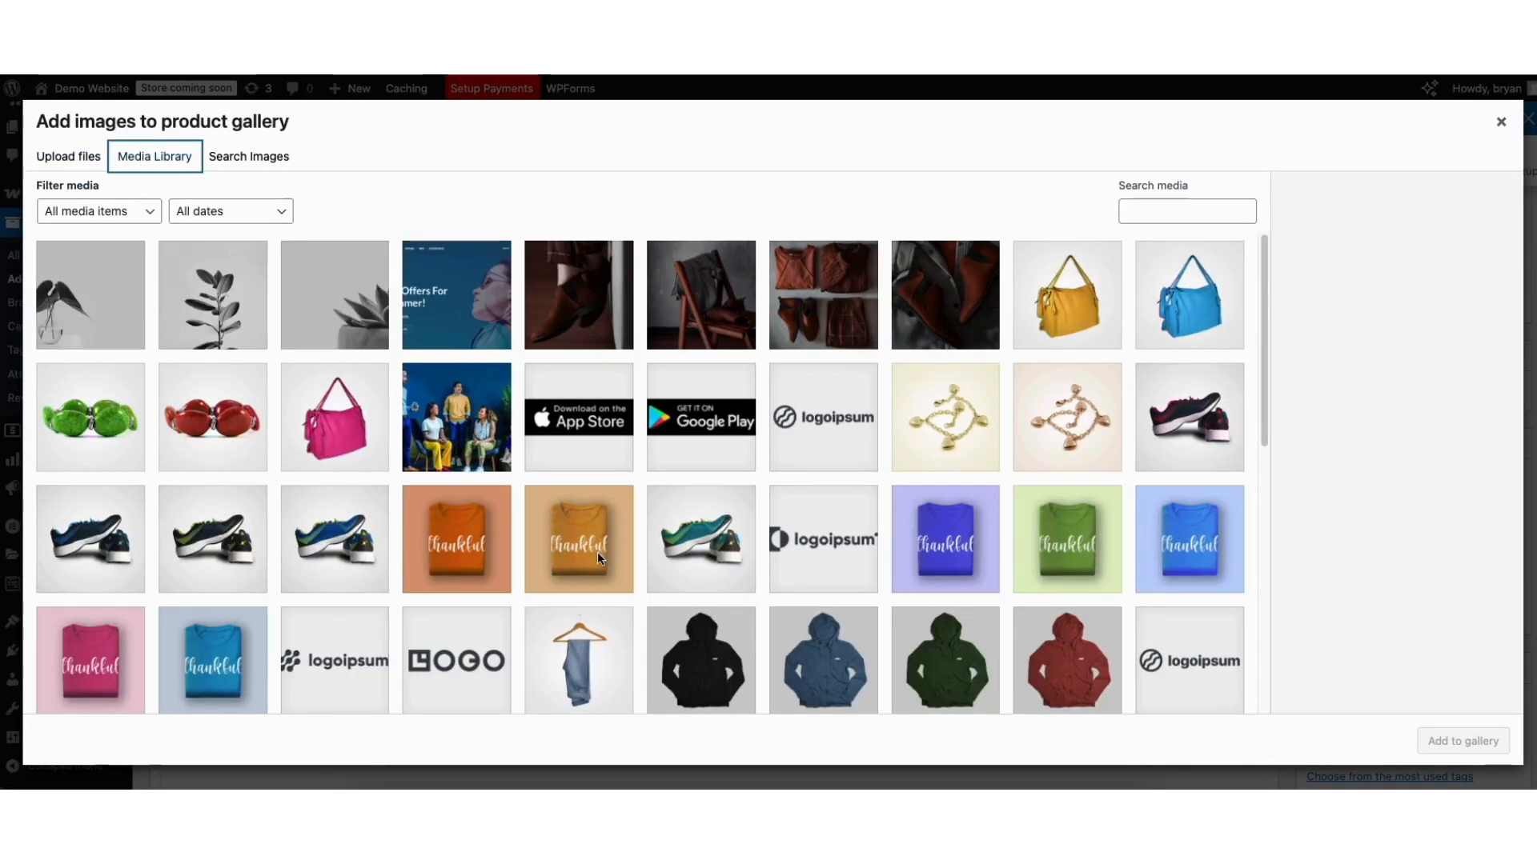
left_click(580, 537)
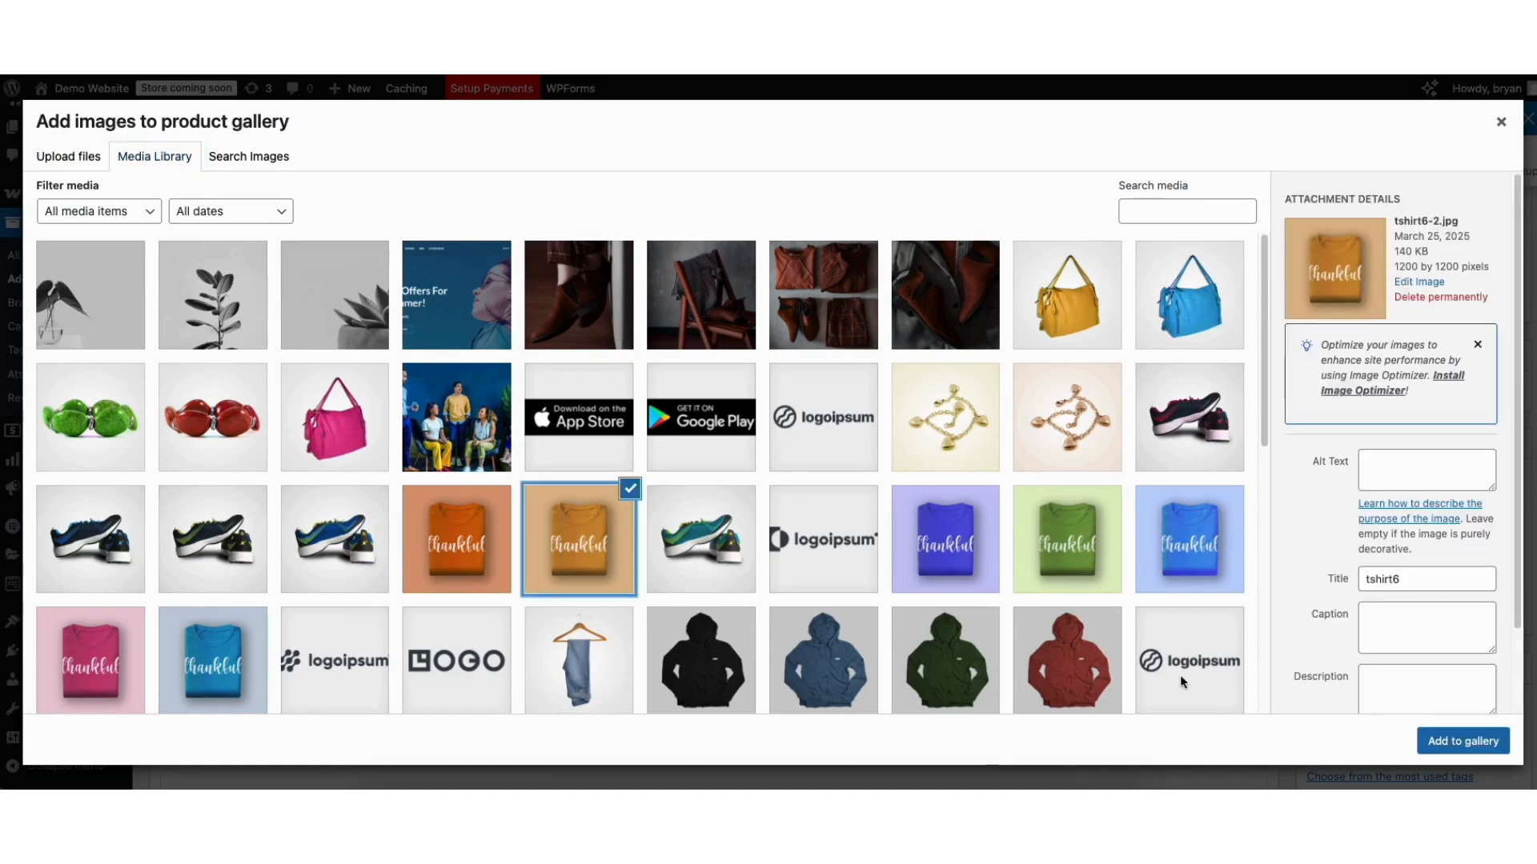
left_click(1444, 744)
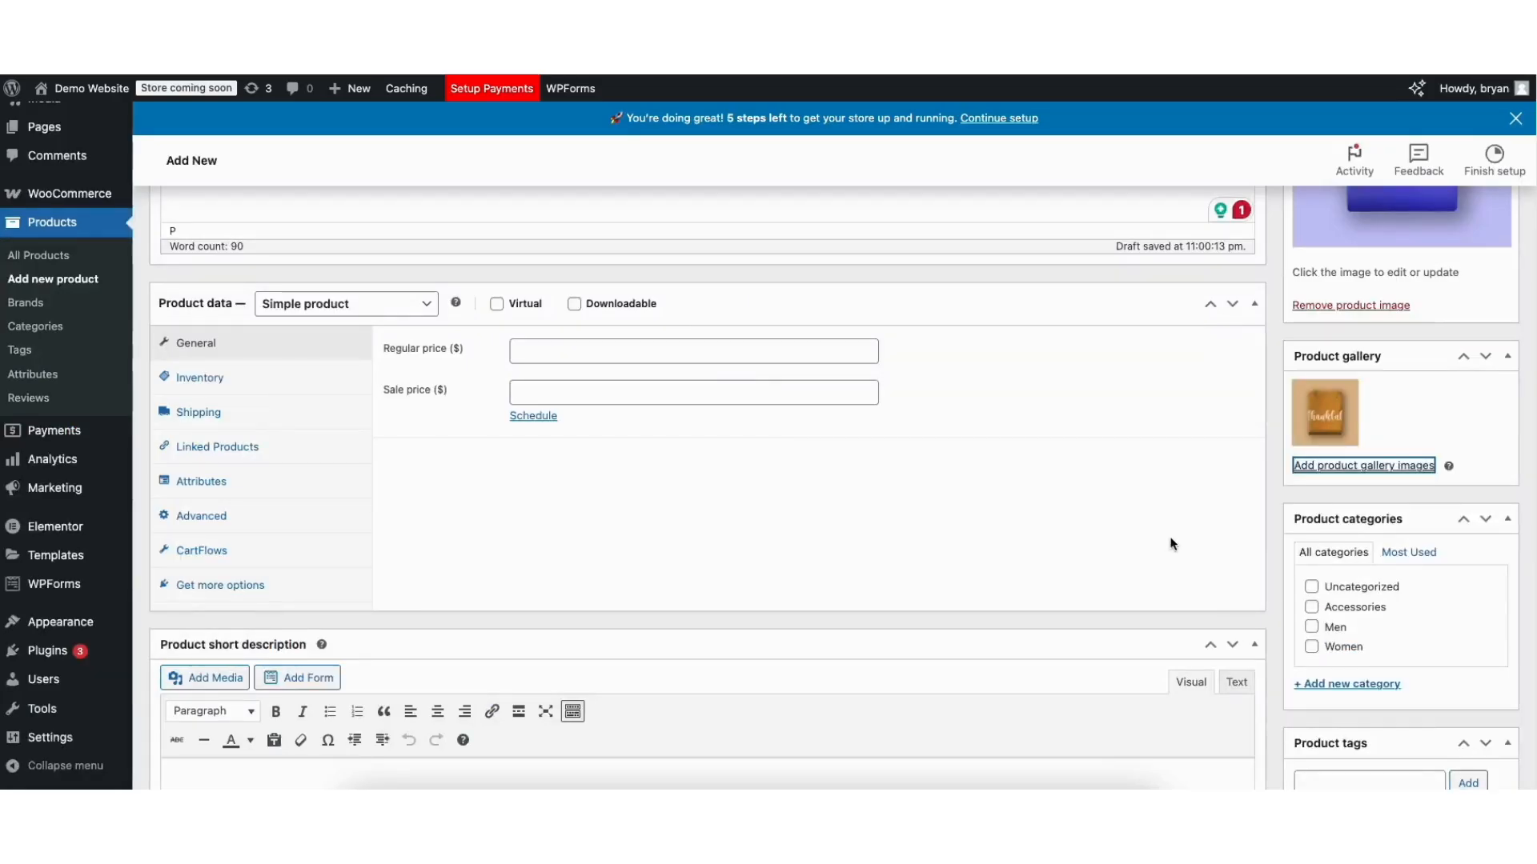
- Add the green "thankful" T-shirt picture tshirt5-2.jpg as another product gallery image
mouse_move(1318, 424)
left_click(1331, 467)
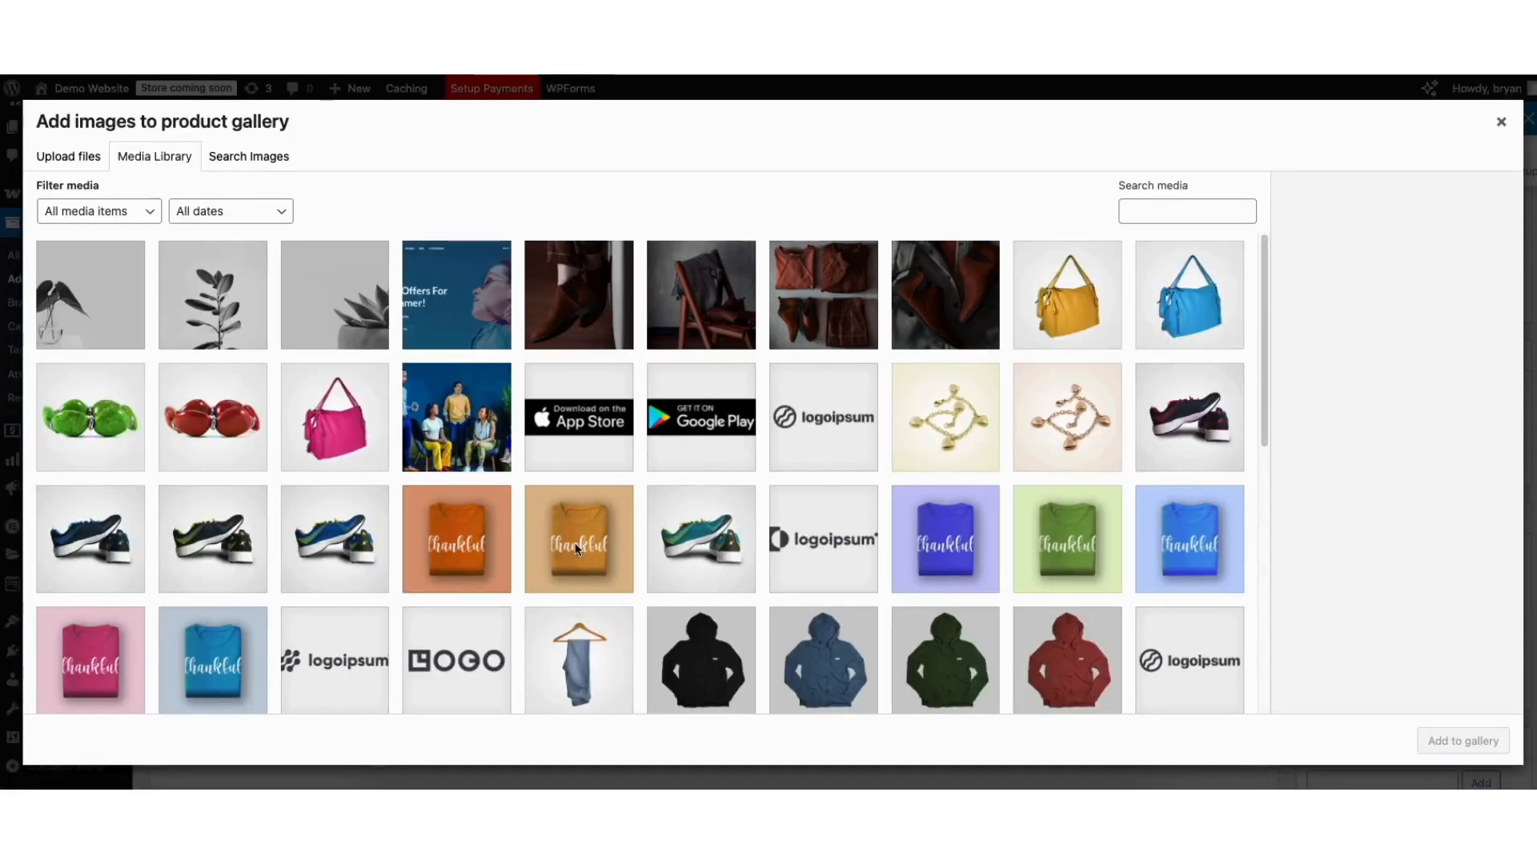
left_click(1061, 544)
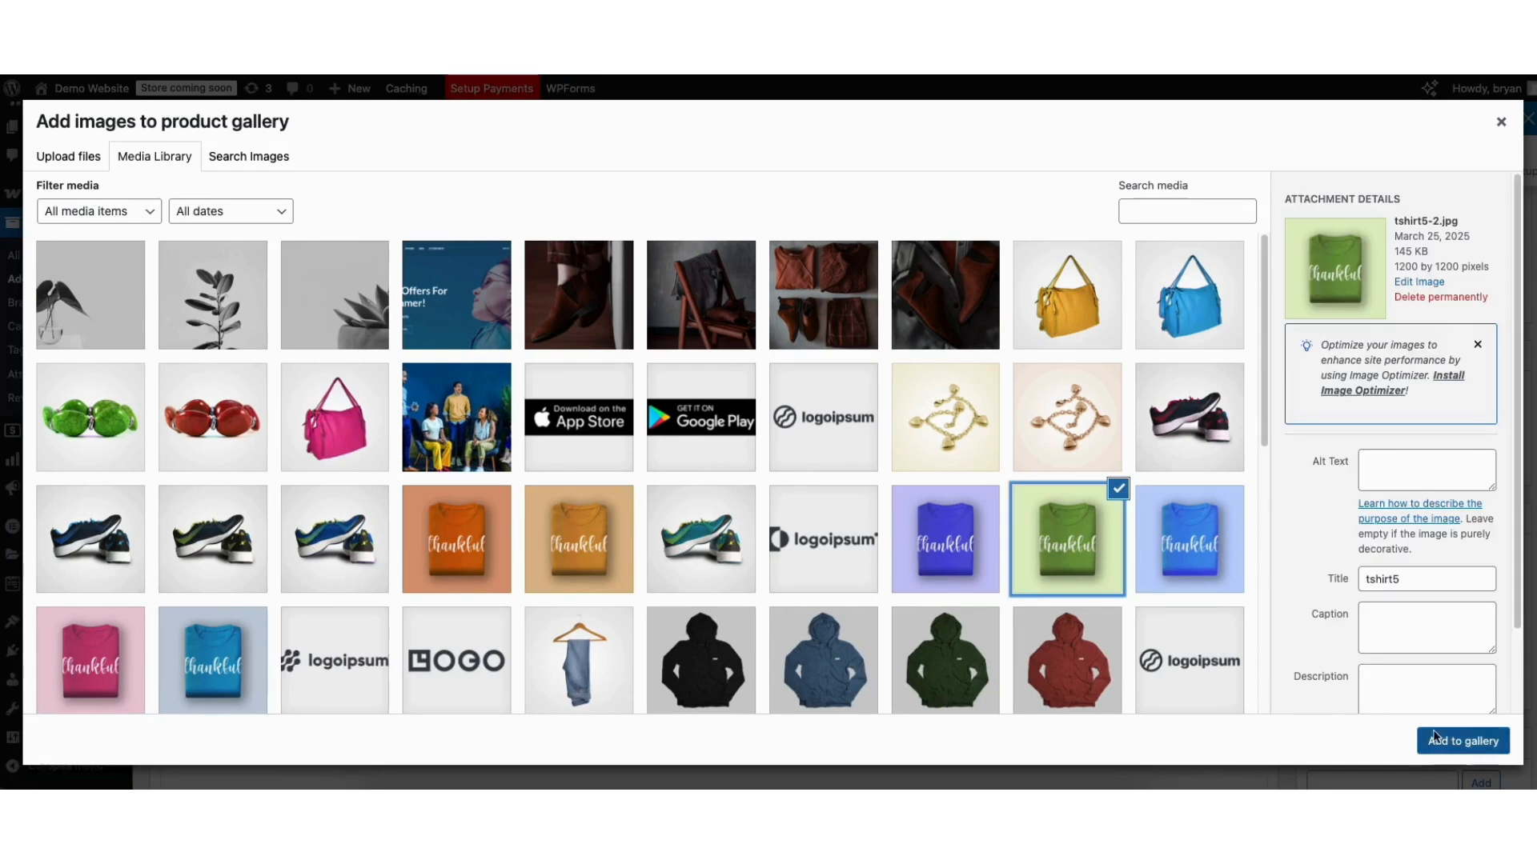
left_click(1457, 743)
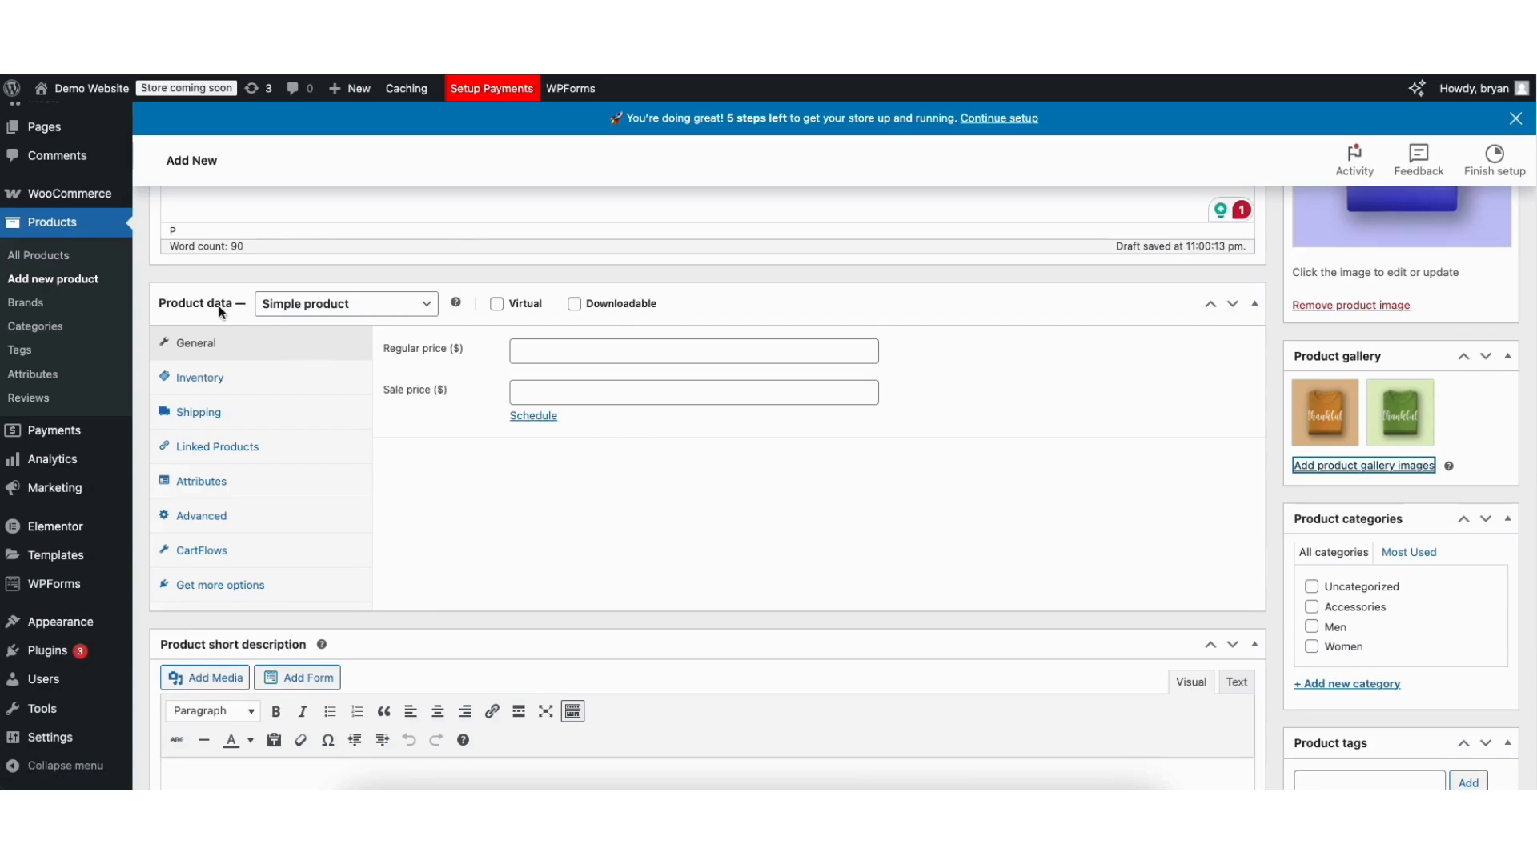
- Review the available product types and the settings the Downloadable option adds, keeping a simple, non-downloadable product
left_click(350, 304)
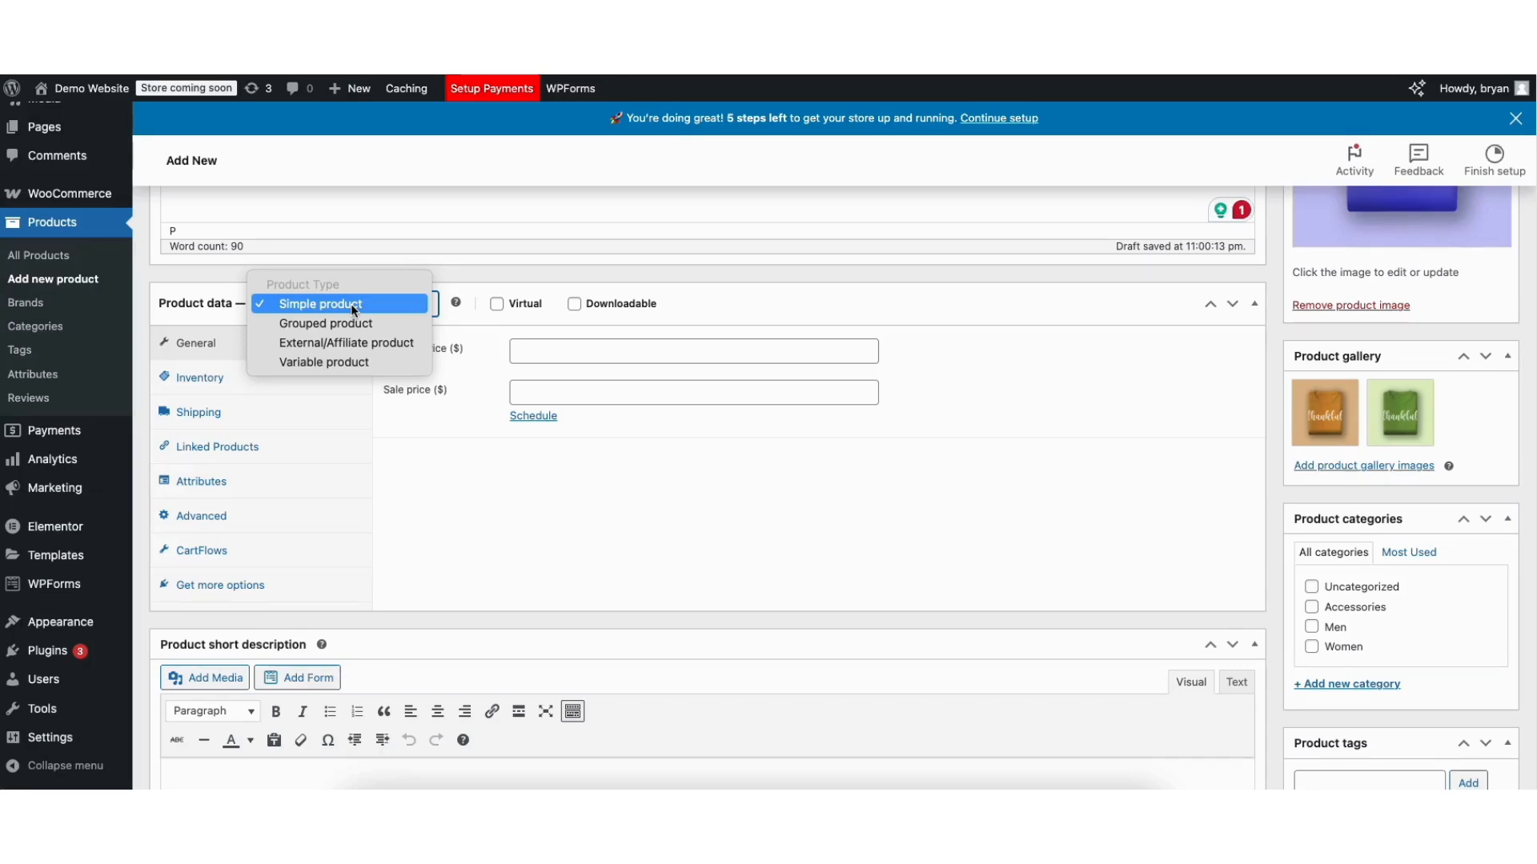
left_click(352, 308)
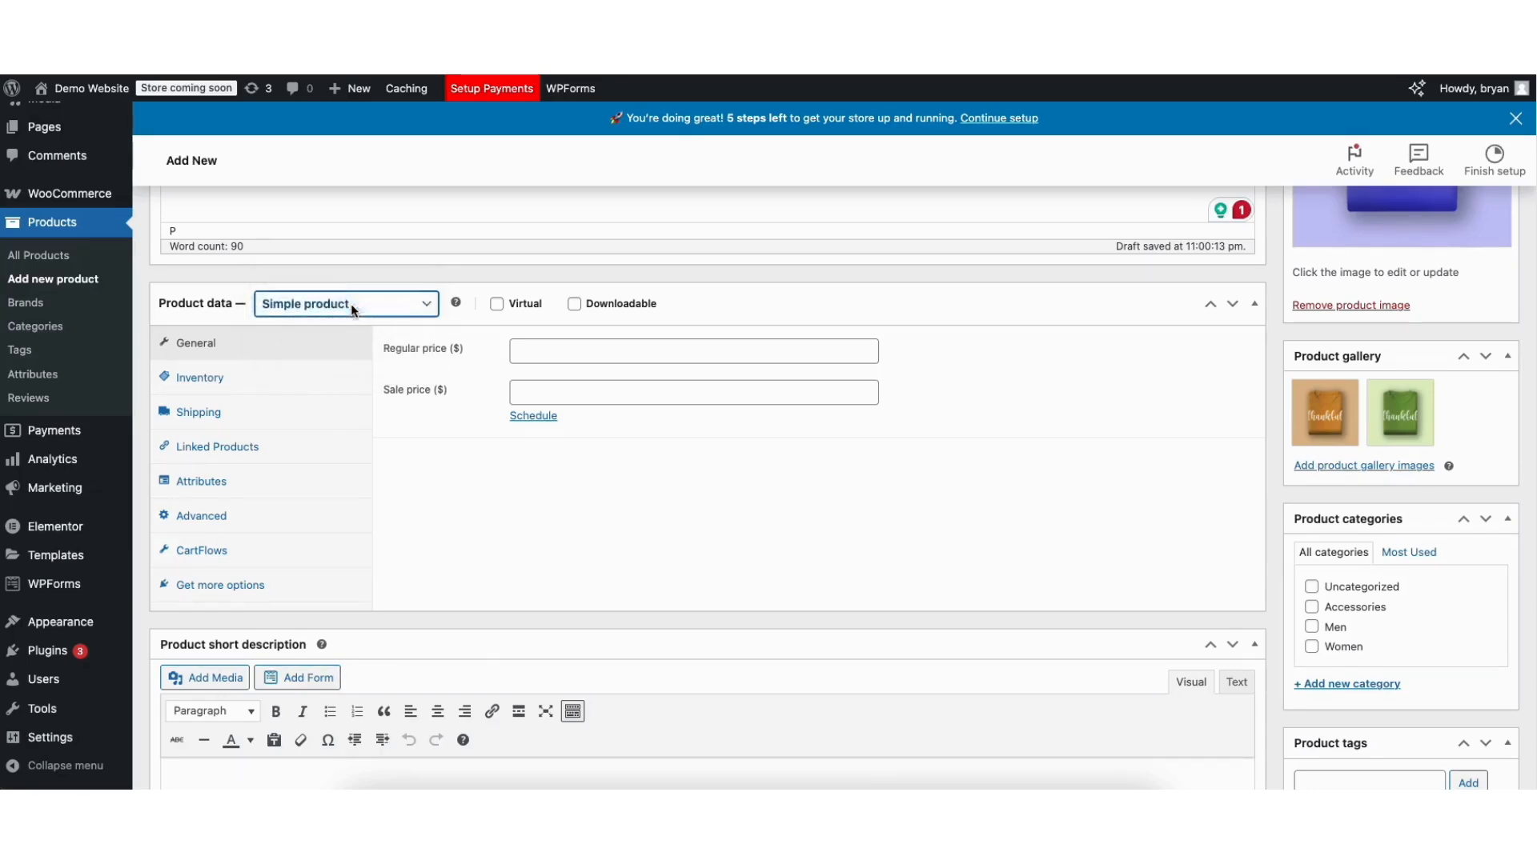
left_click(352, 307)
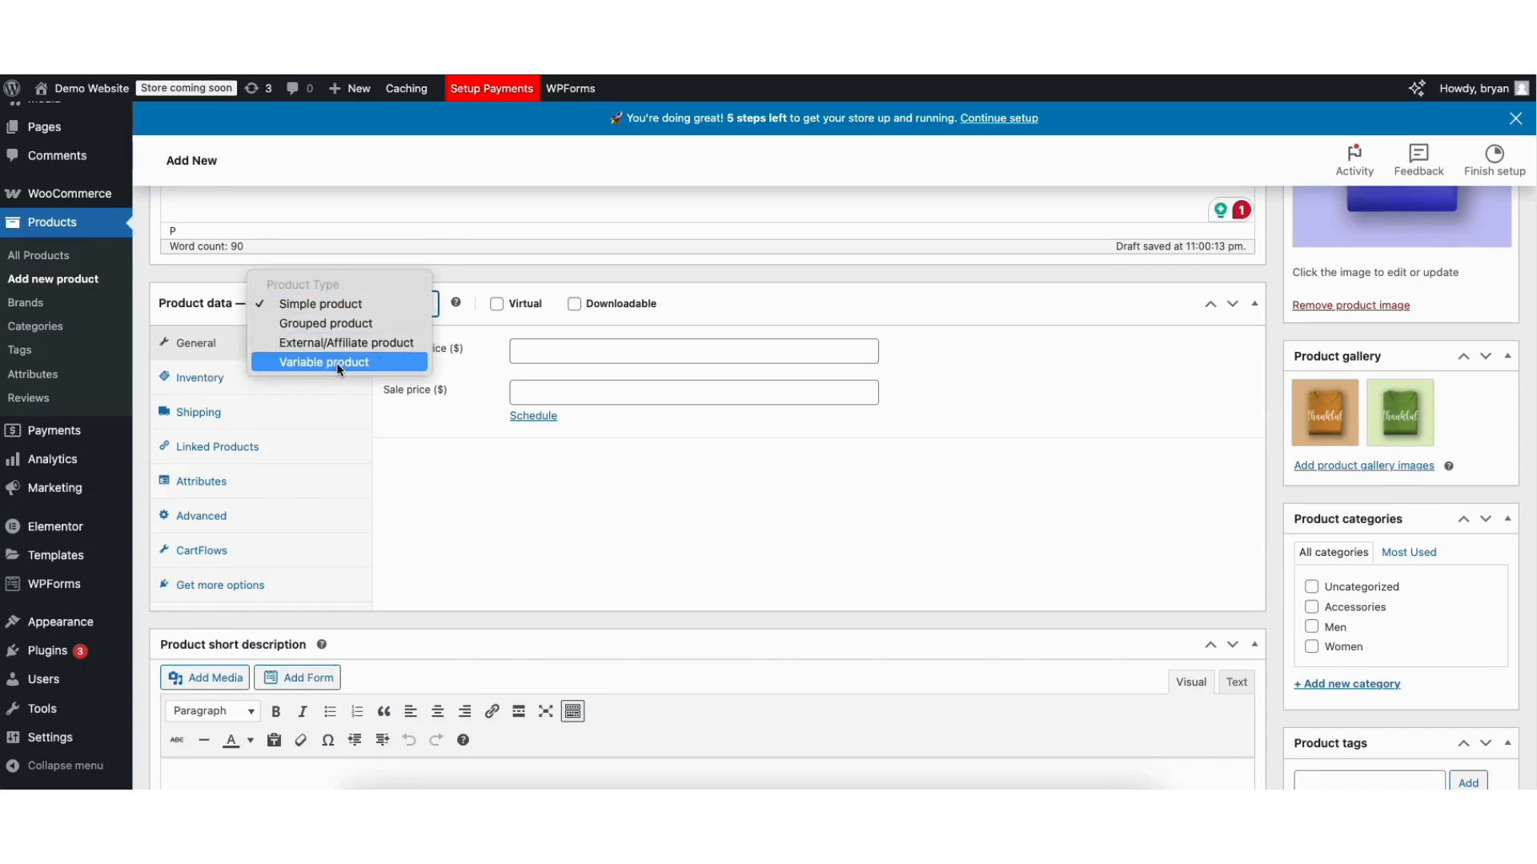
left_click(449, 276)
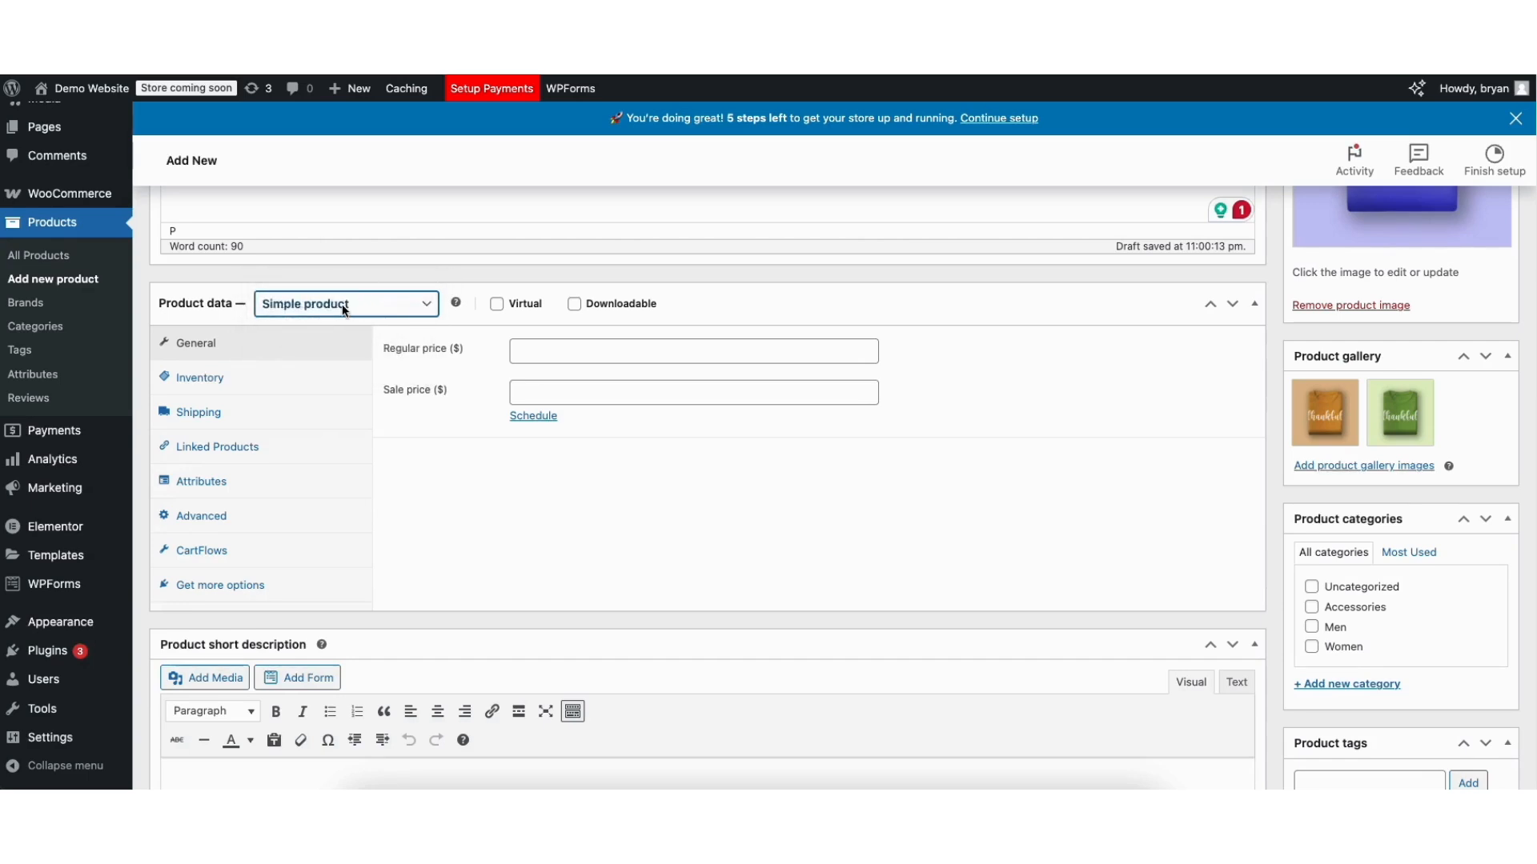
mouse_move(497, 309)
mouse_move(573, 308)
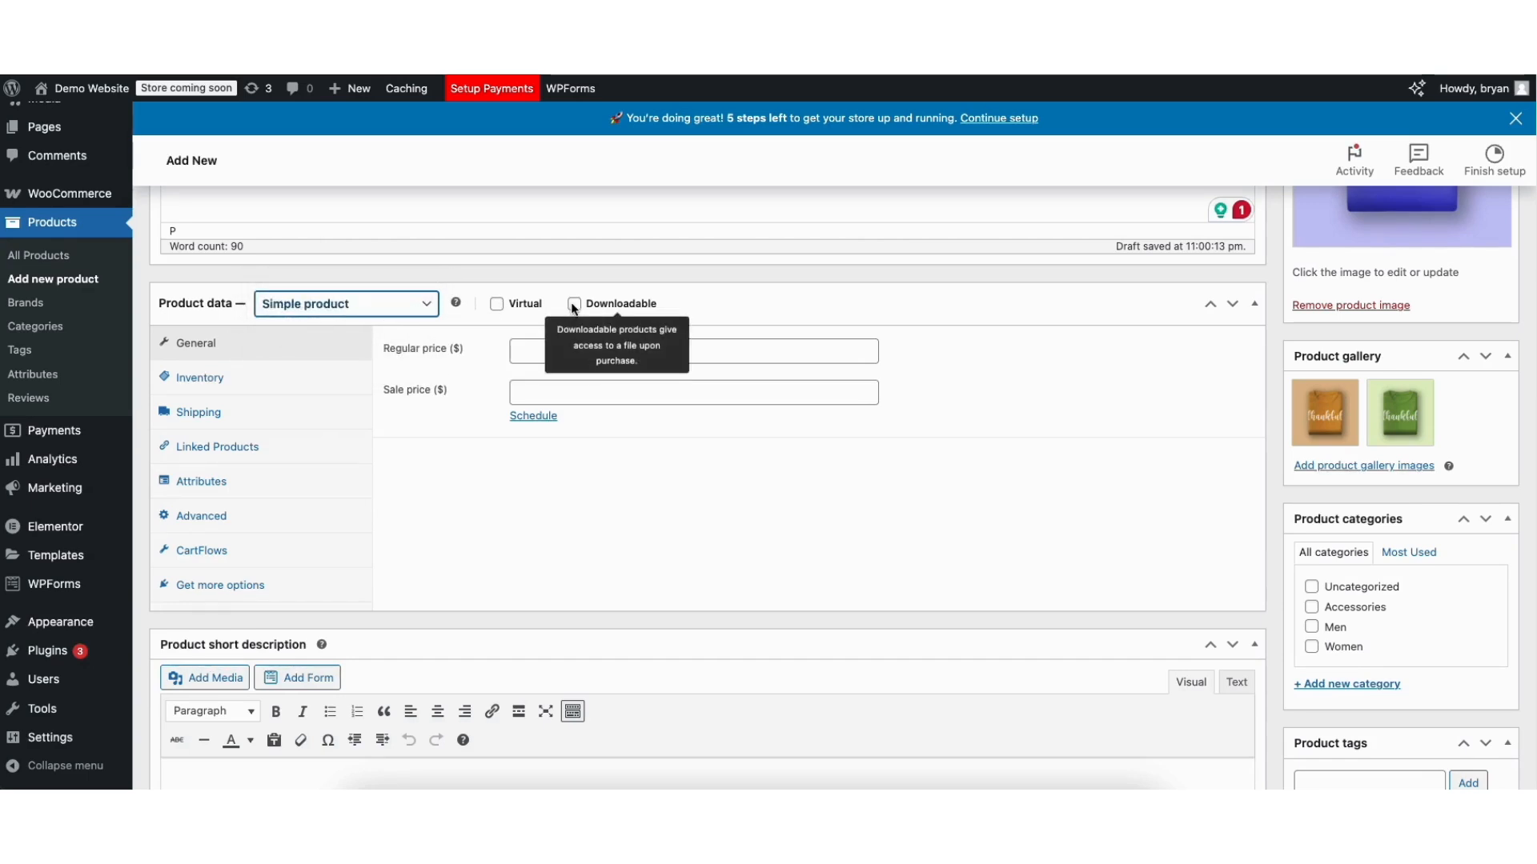
left_click(573, 305)
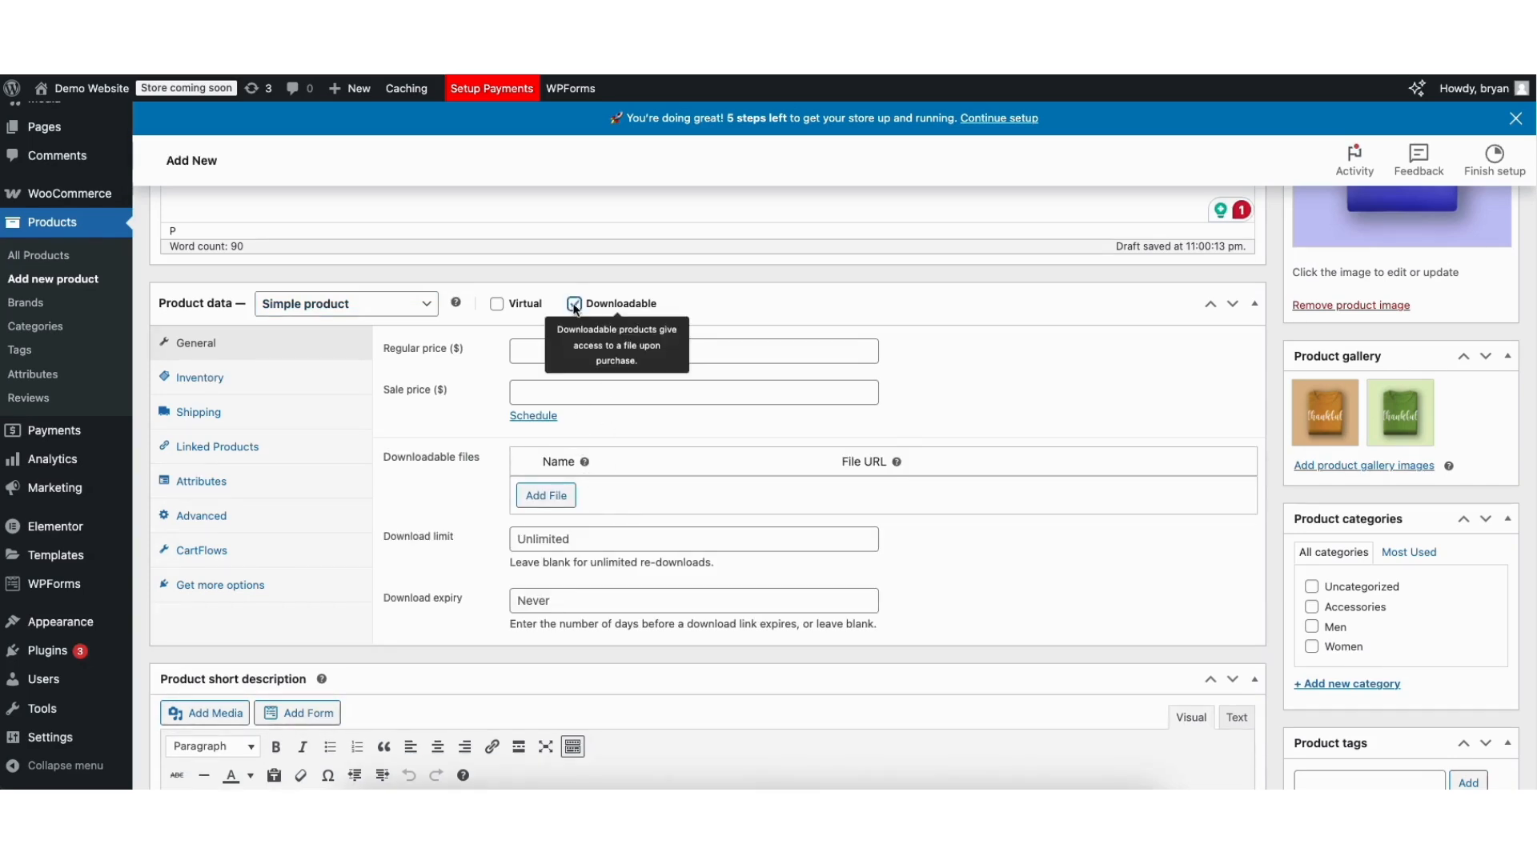
left_click(574, 305)
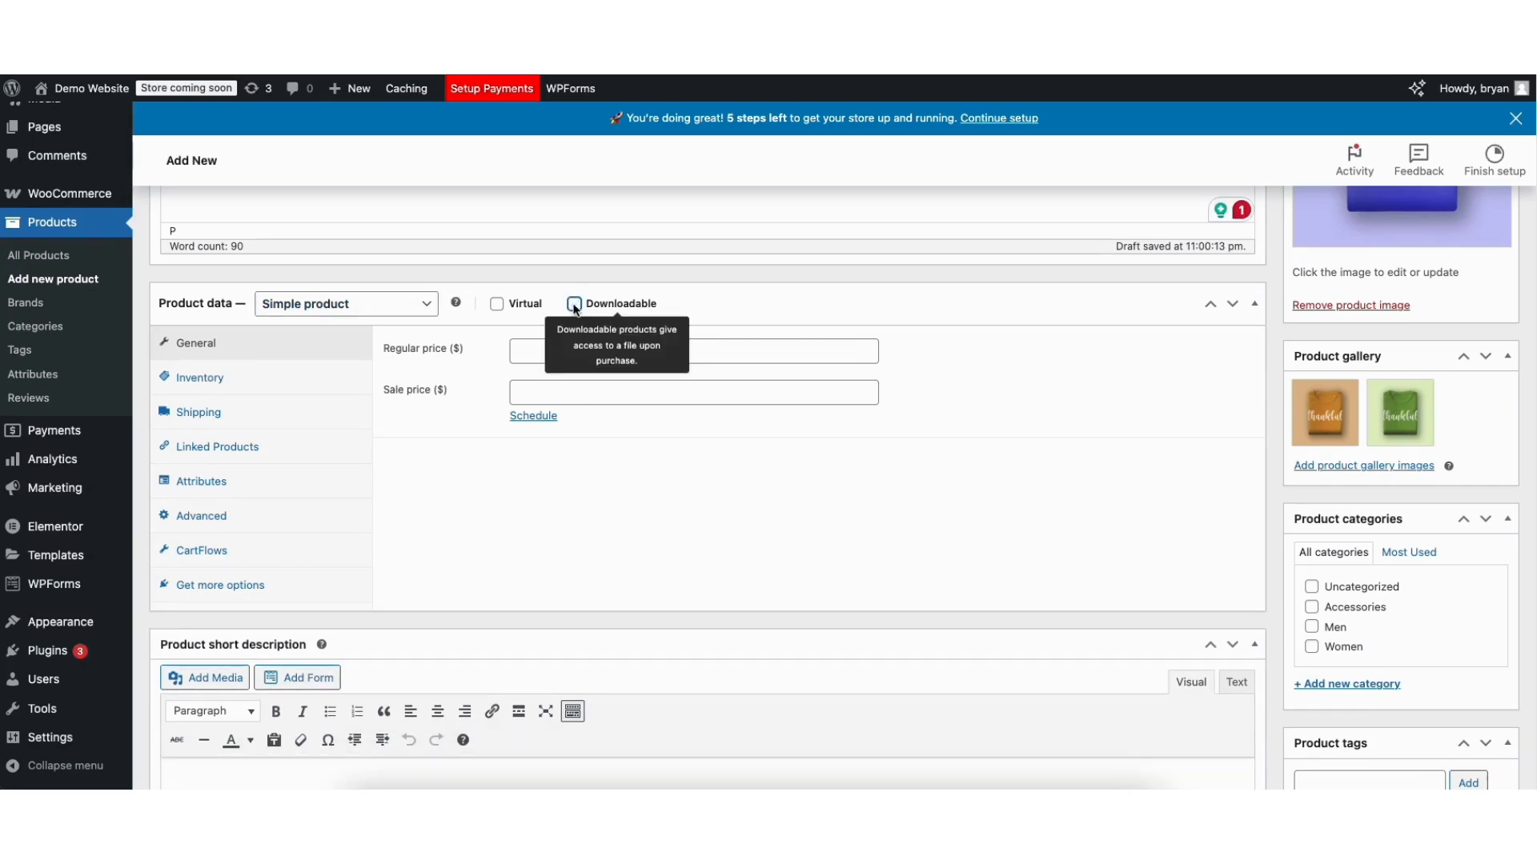
- Set the product's regular price to $25 and its sale price to $20
left_click(534, 353)
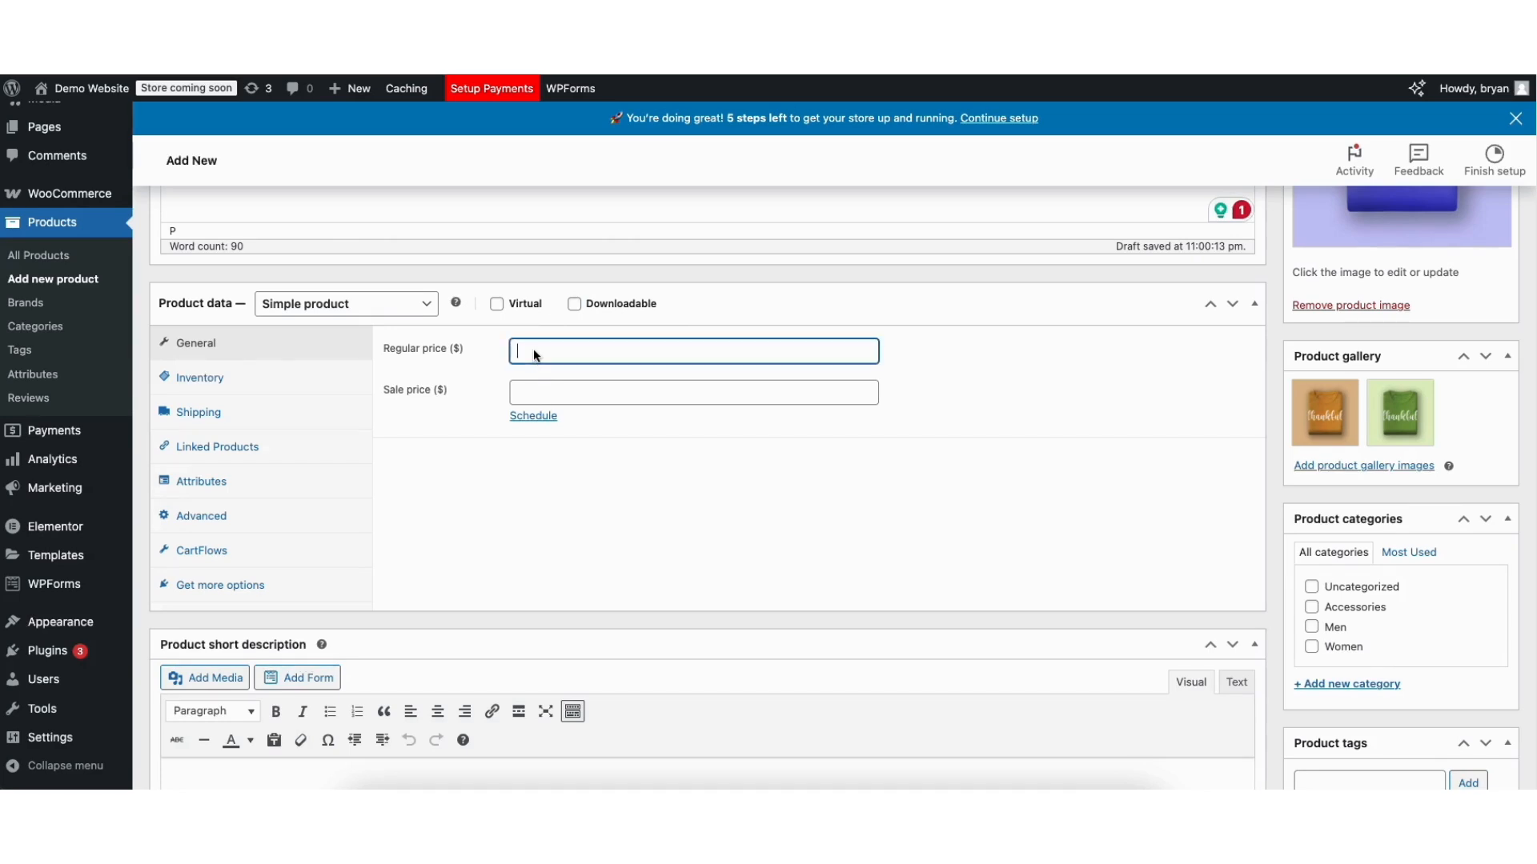
type("25")
left_click(532, 387)
type("20")
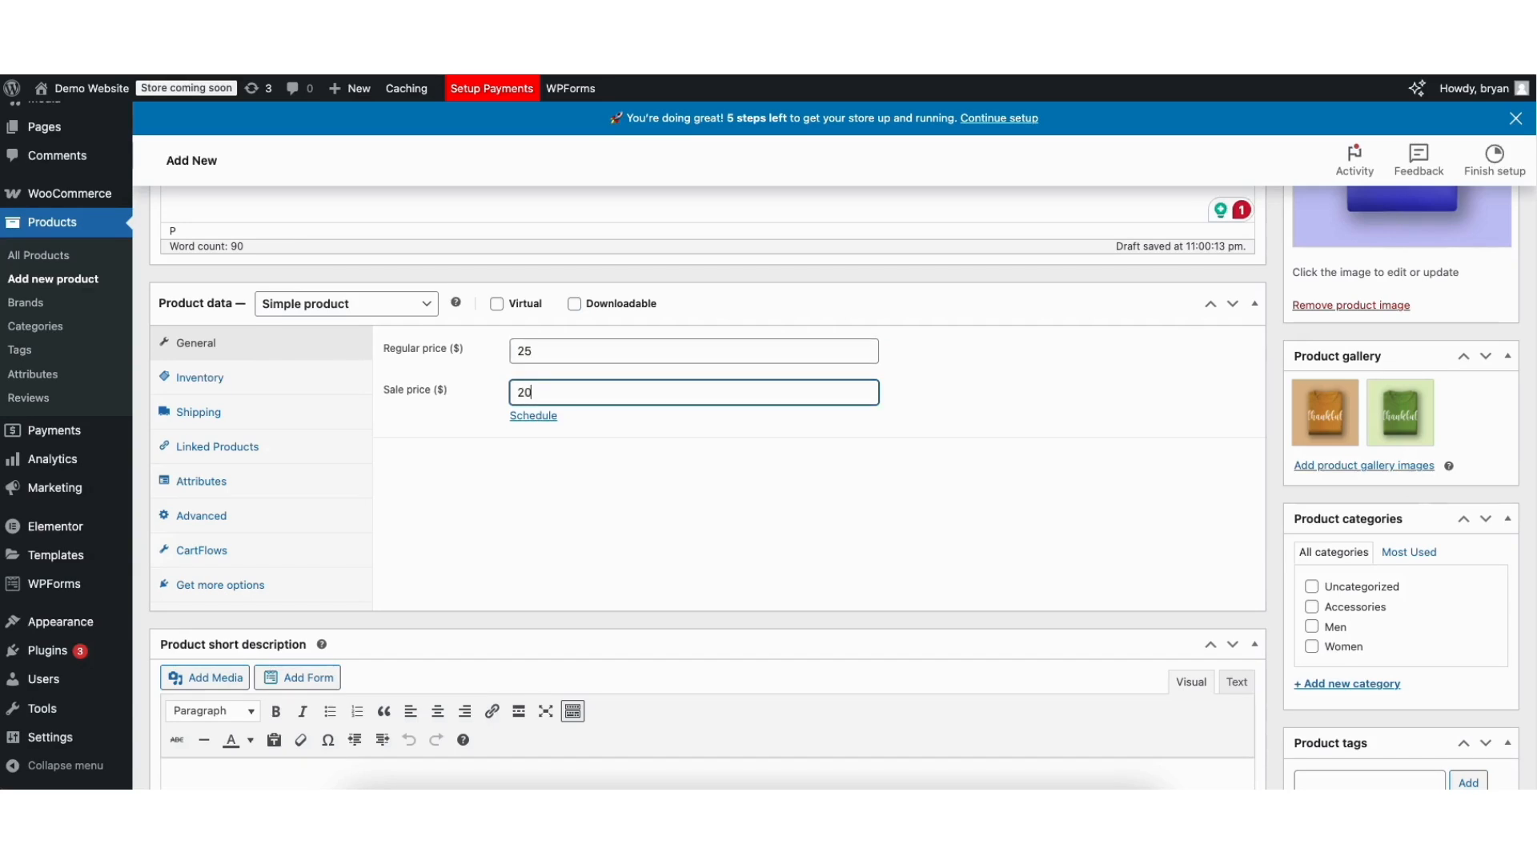
- Inspect the sale price date fields and the start date calendar, and cancel the sale schedule
left_click(531, 416)
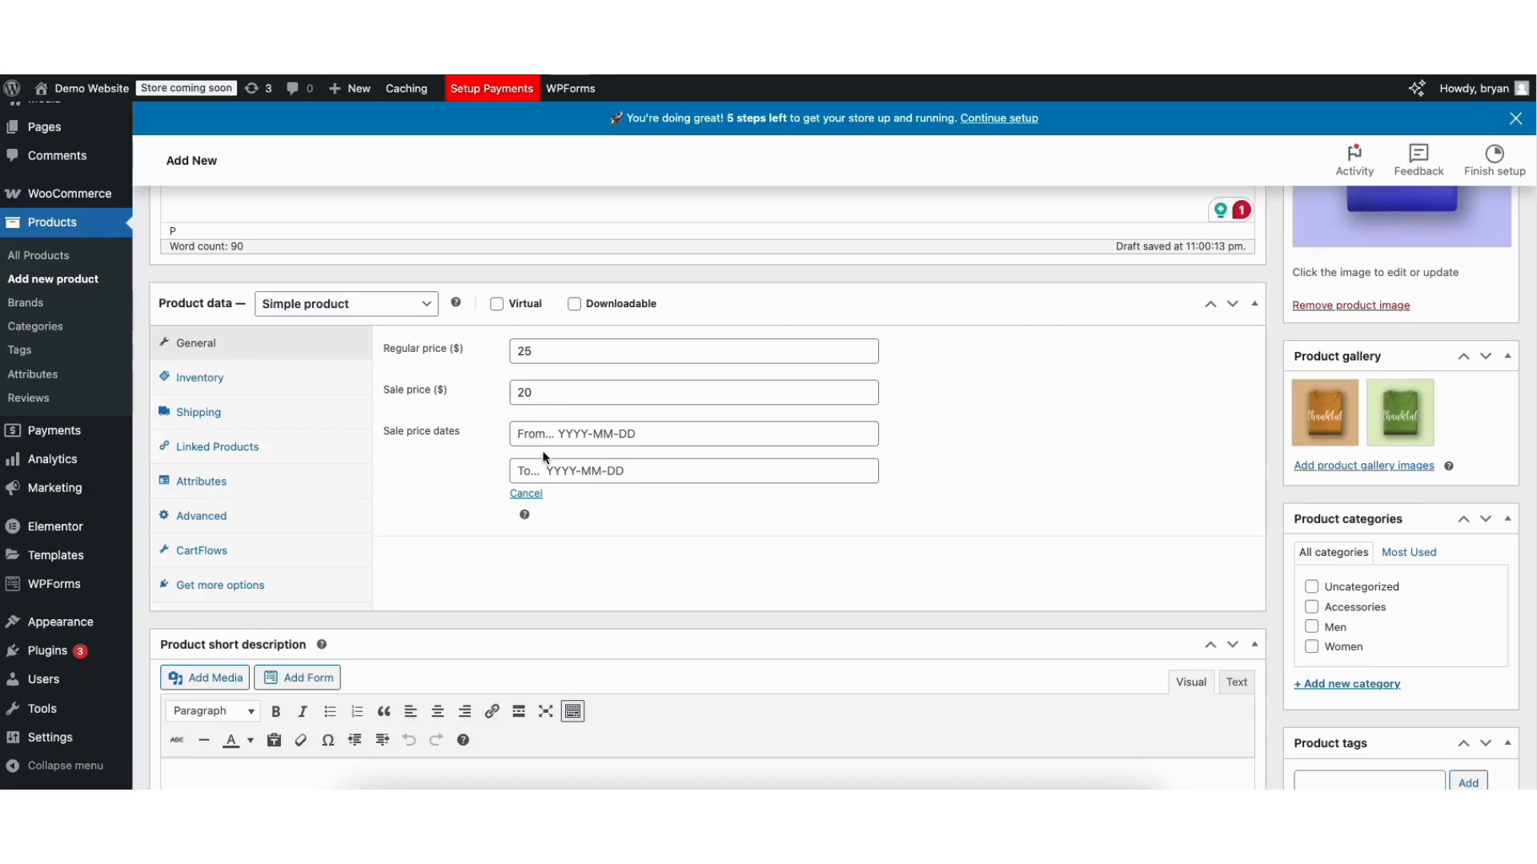
left_click(544, 437)
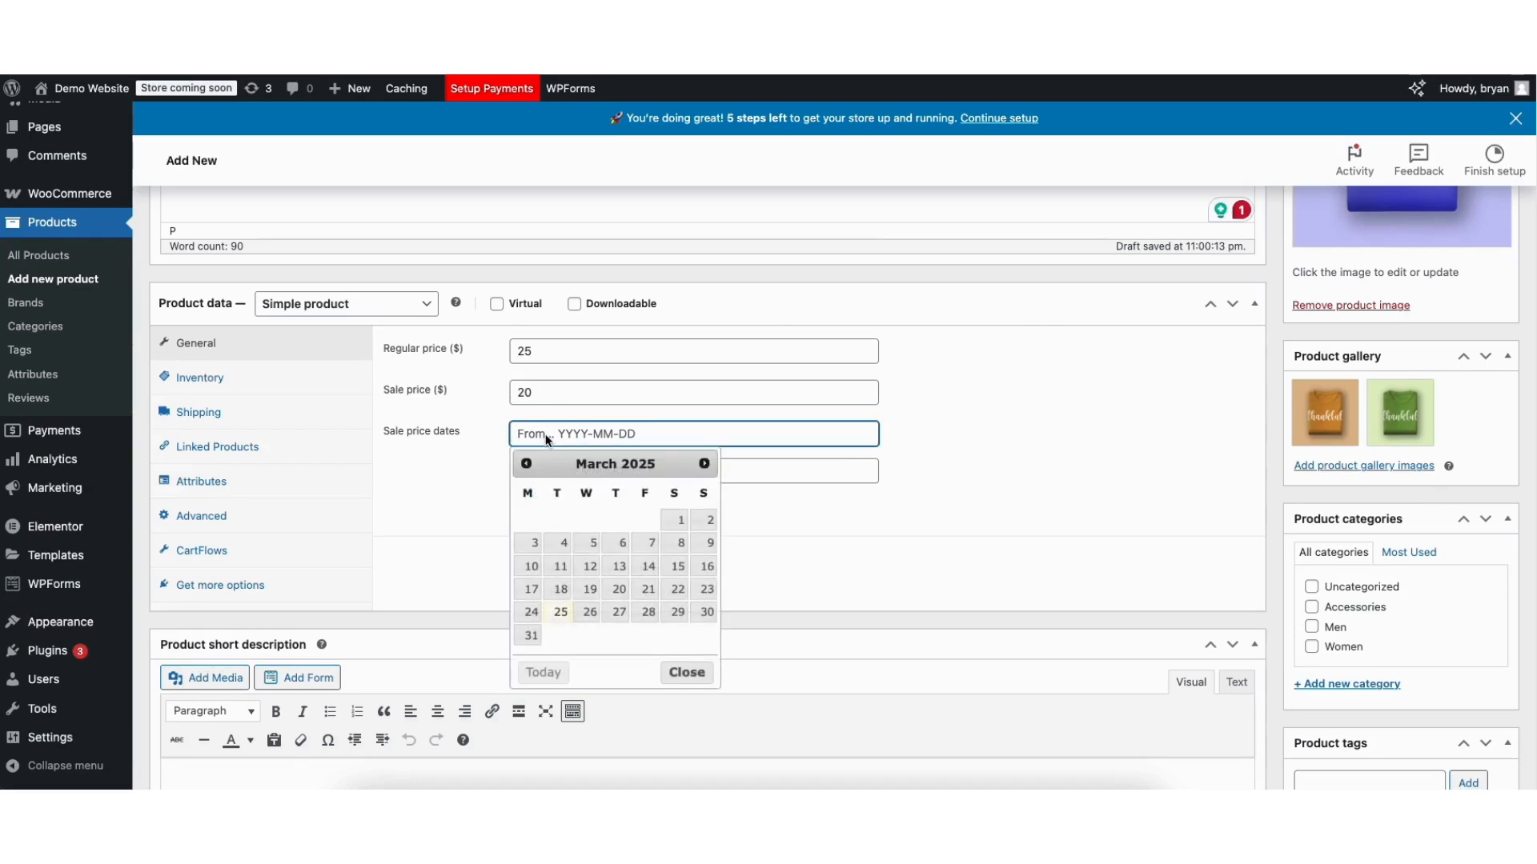
left_click(472, 488)
left_click(520, 492)
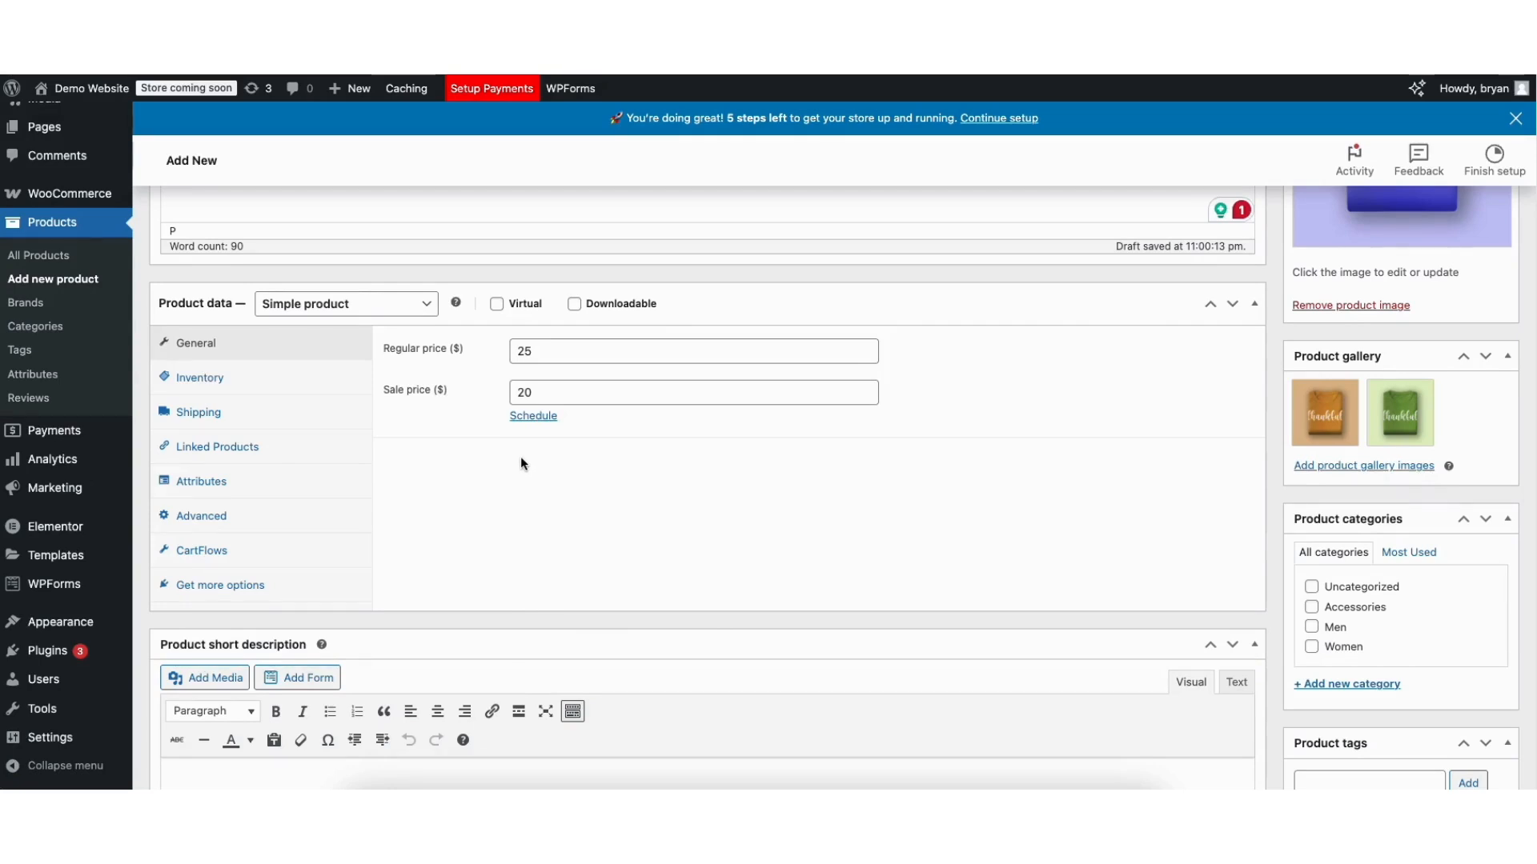
- Change the product type to Variable product
left_click(359, 309)
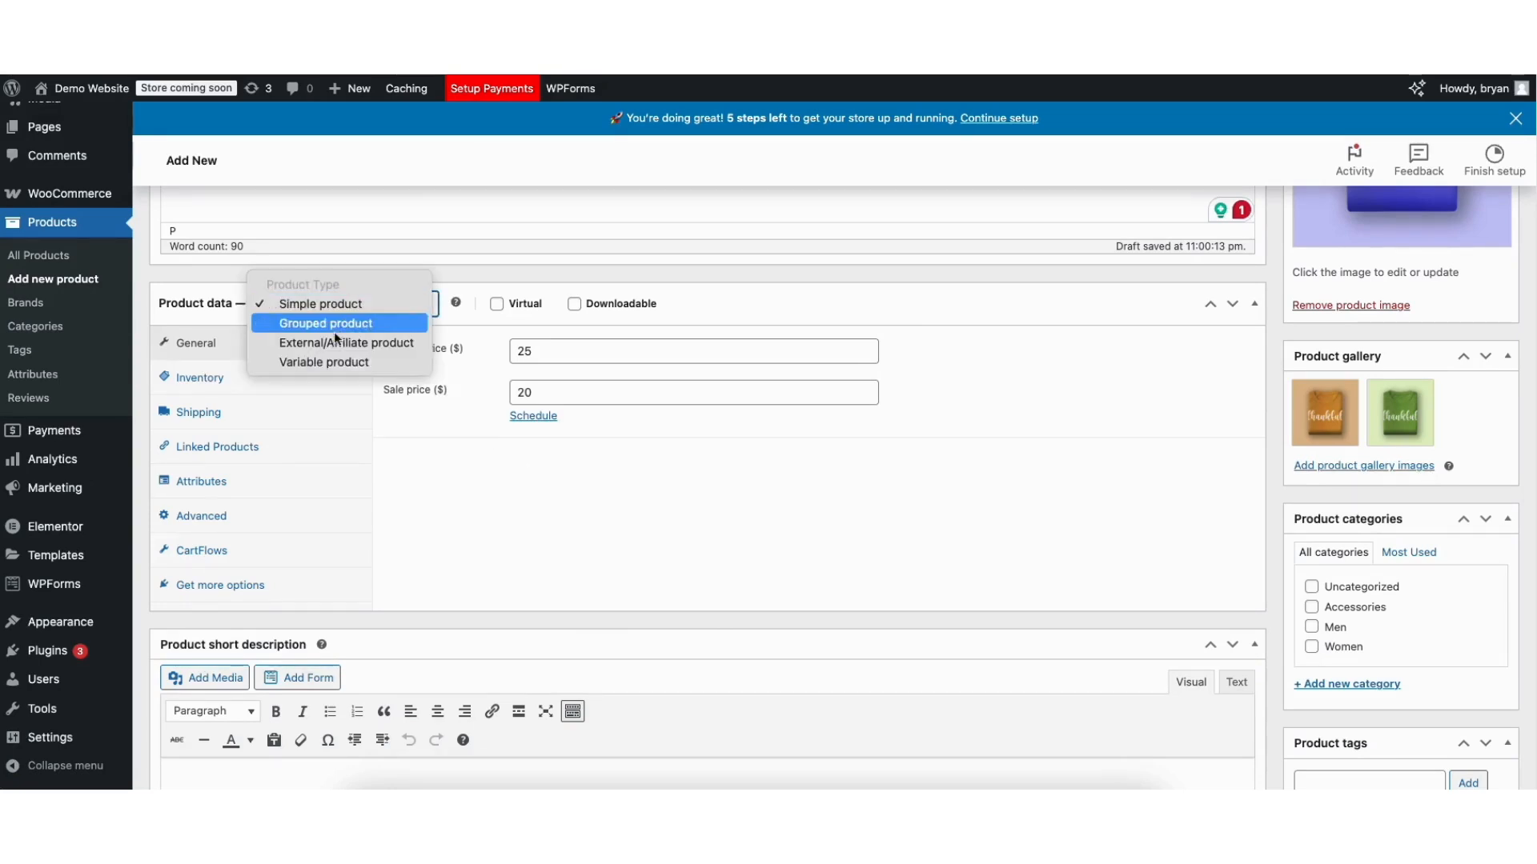
left_click(320, 362)
left_click(369, 611)
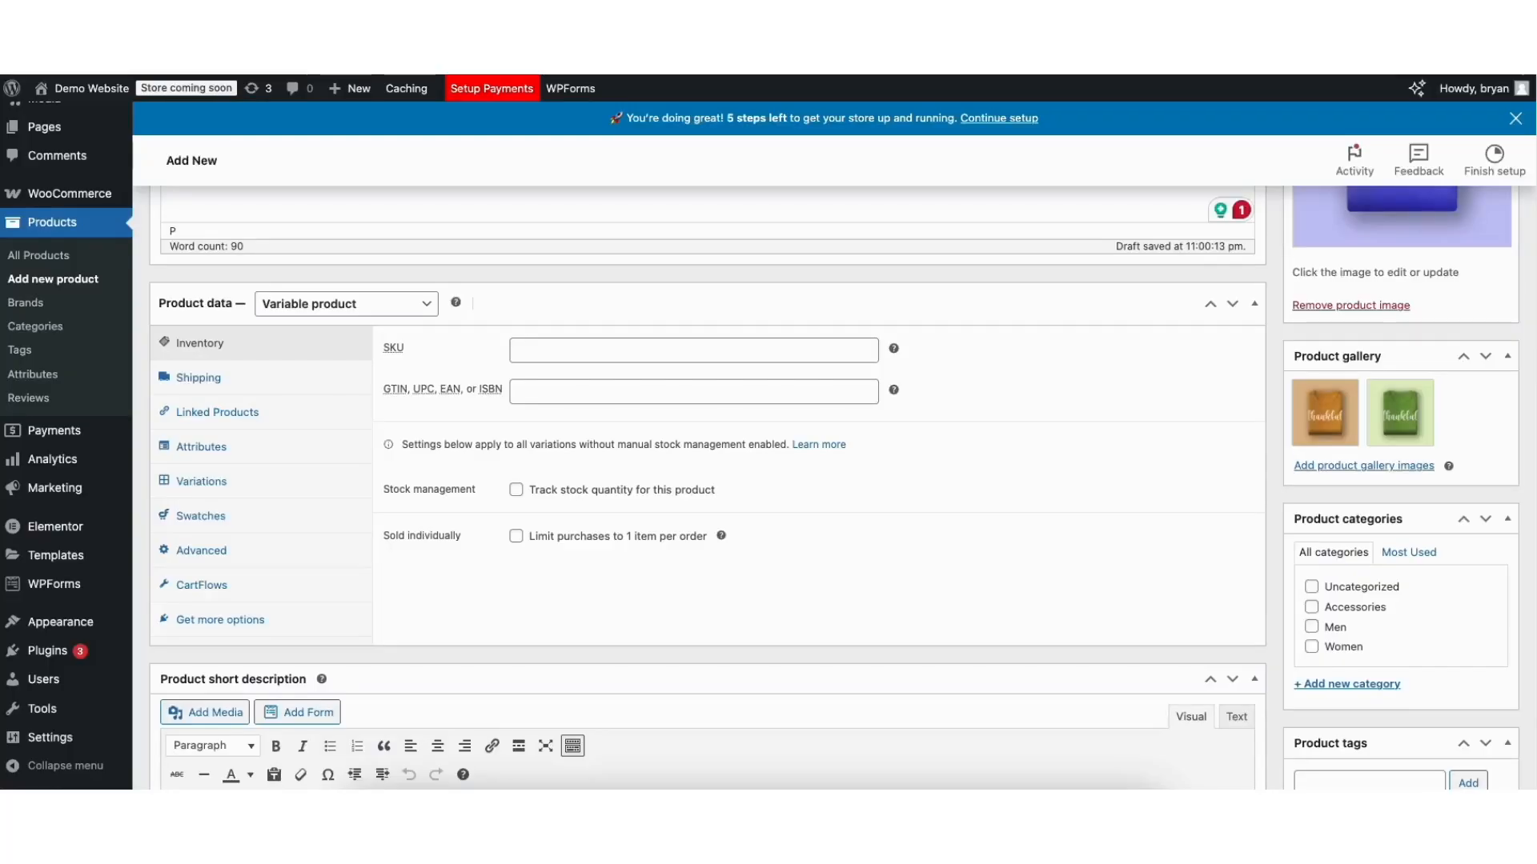
- Fill the product short description with two sentences presenting the Demo E-Commerce Product's quality, durability, sleek design and multi-purpose functionality
scroll(1001, 466, "down", 4)
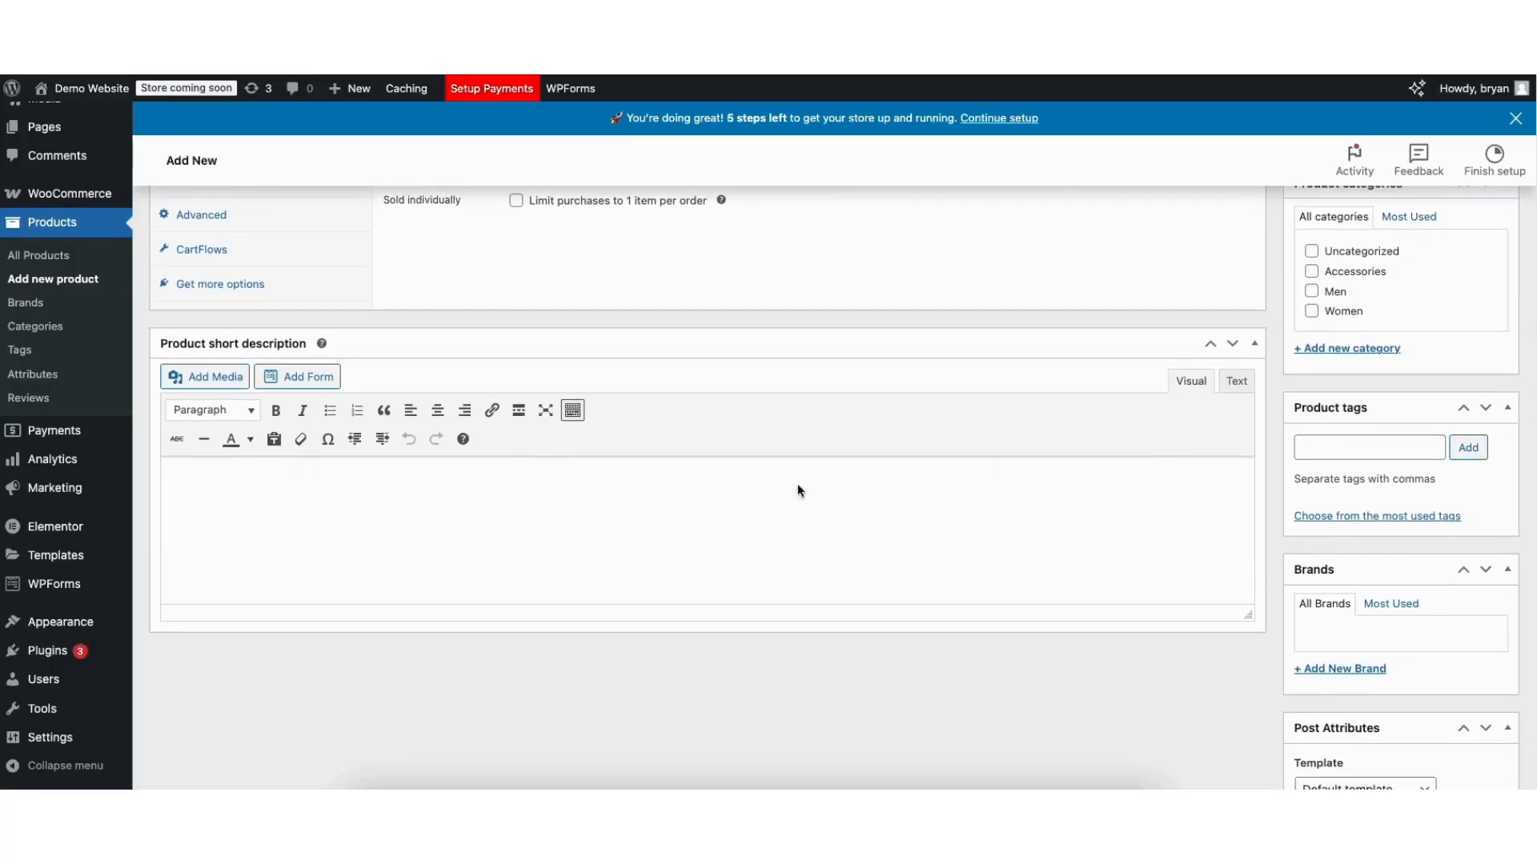
left_click(215, 486)
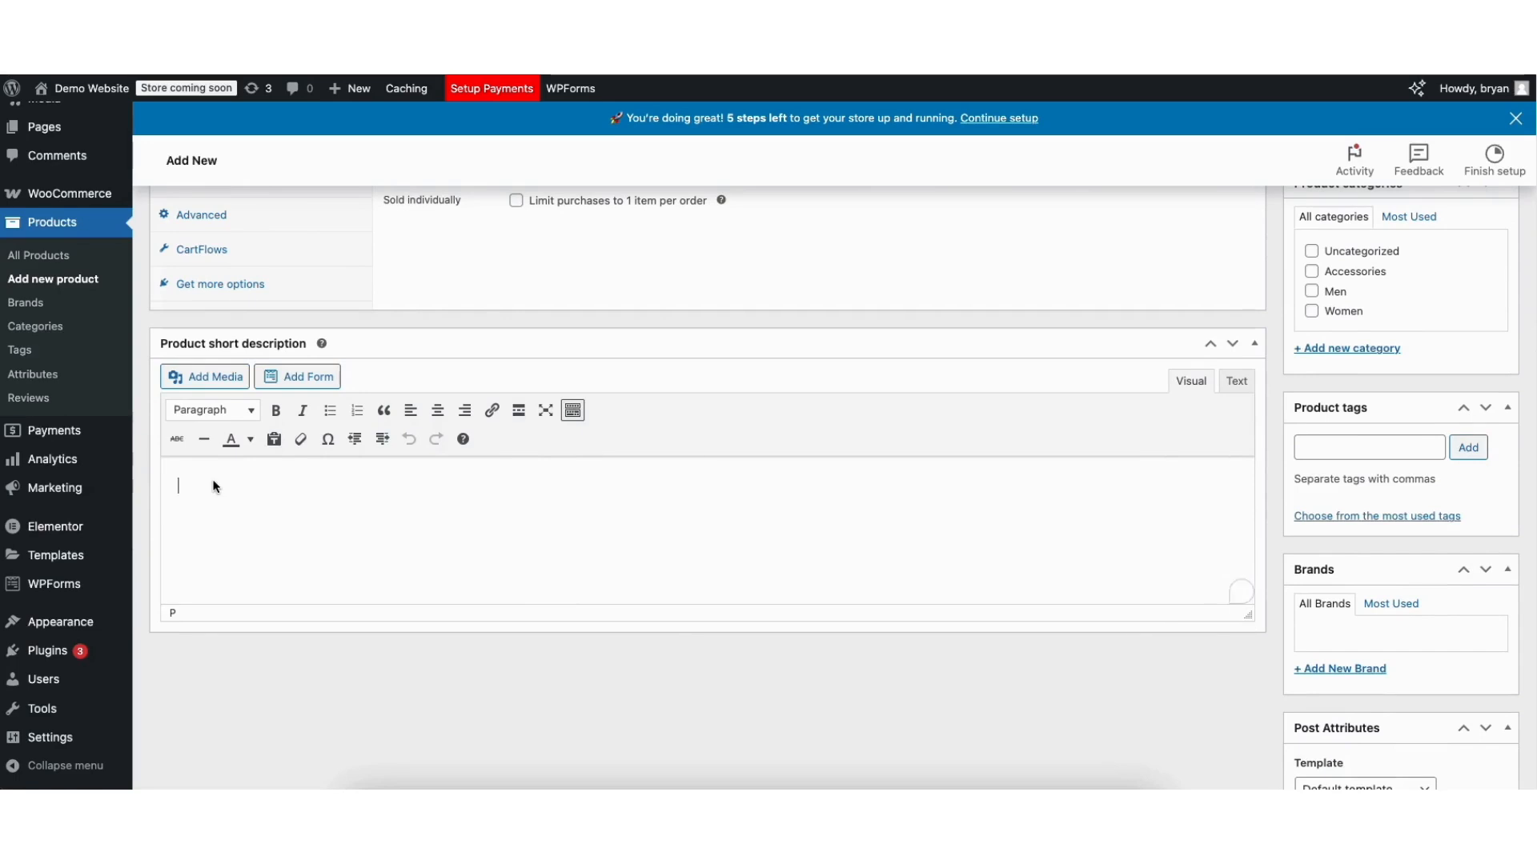
type("Experience top-notch quality and versatility with our Demo E-Commerce Product. Designed for durability and ease of use, it’s perfect for both personal and professional needs. With a sleek design and multi-purpose functionality, this product enhances your daily routine effortlessly.")
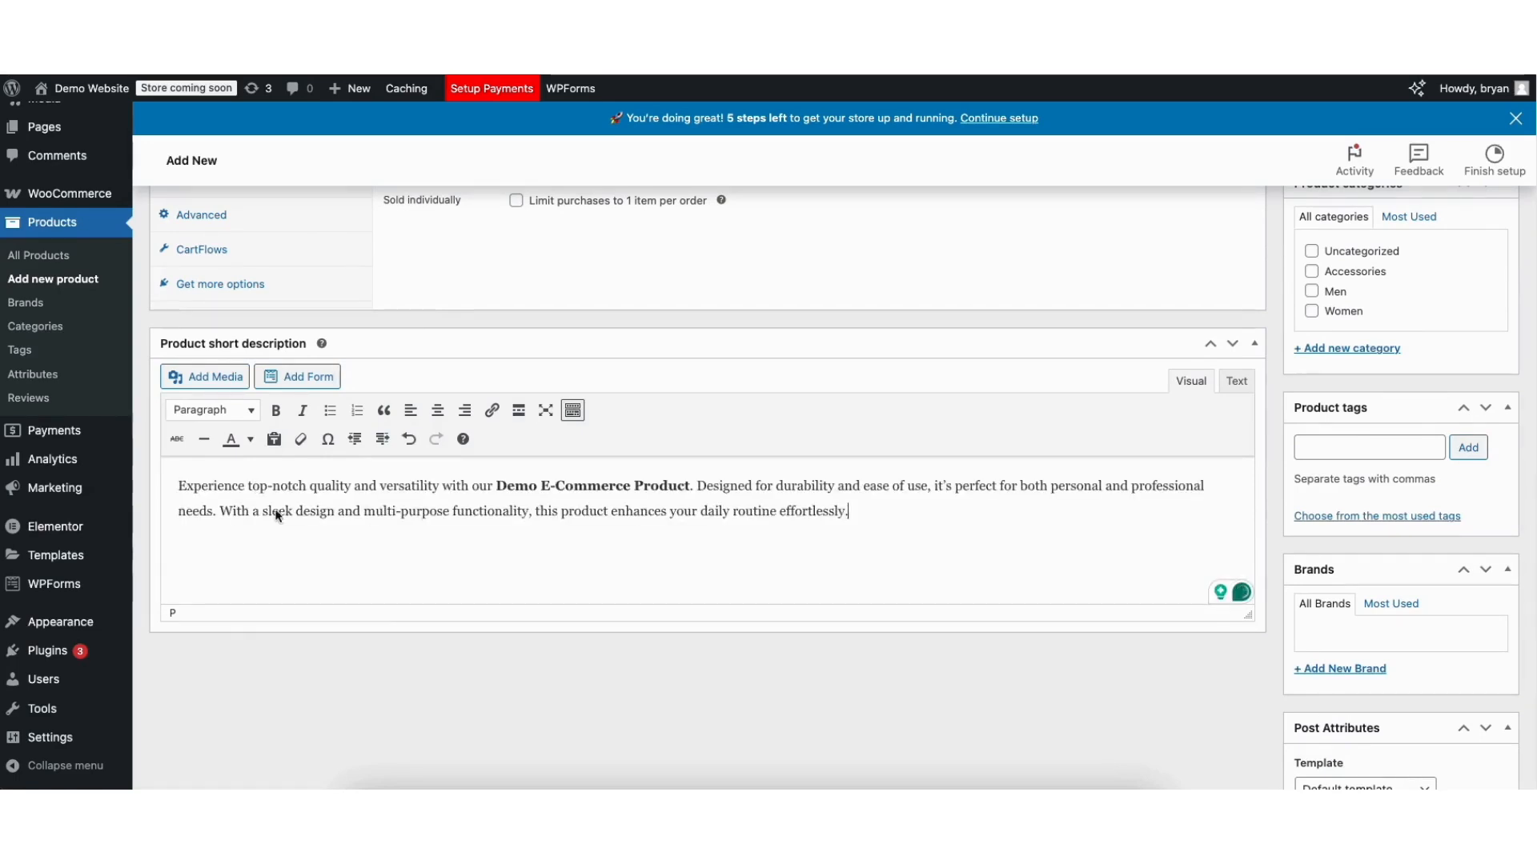
- Enable stock quantity tracking in the product's inventory settings and check the quantity and low stock threshold fields
scroll(1491, 344, "up", 5)
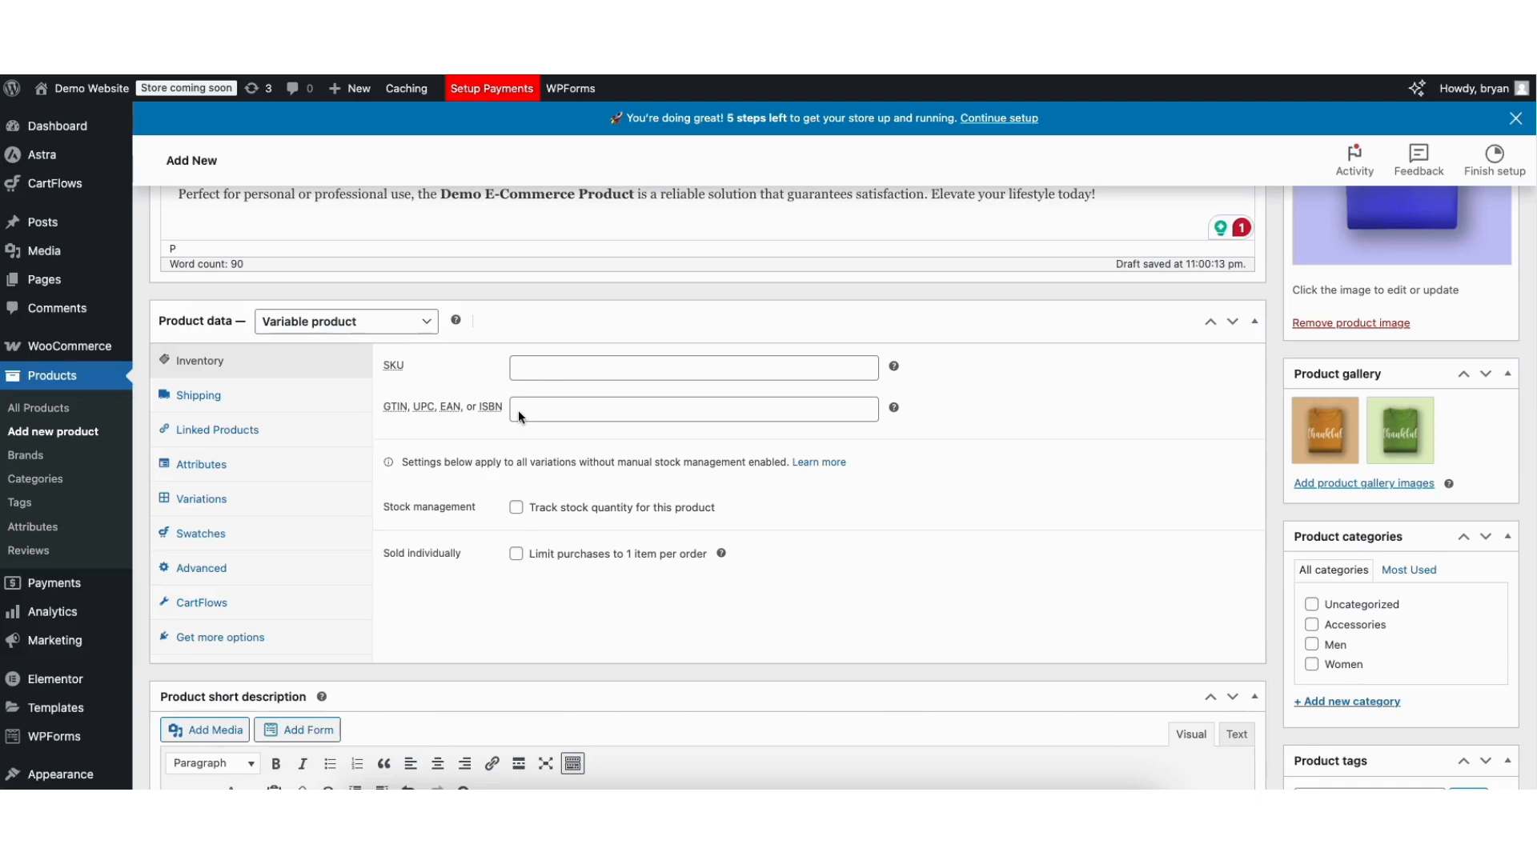
left_click(515, 508)
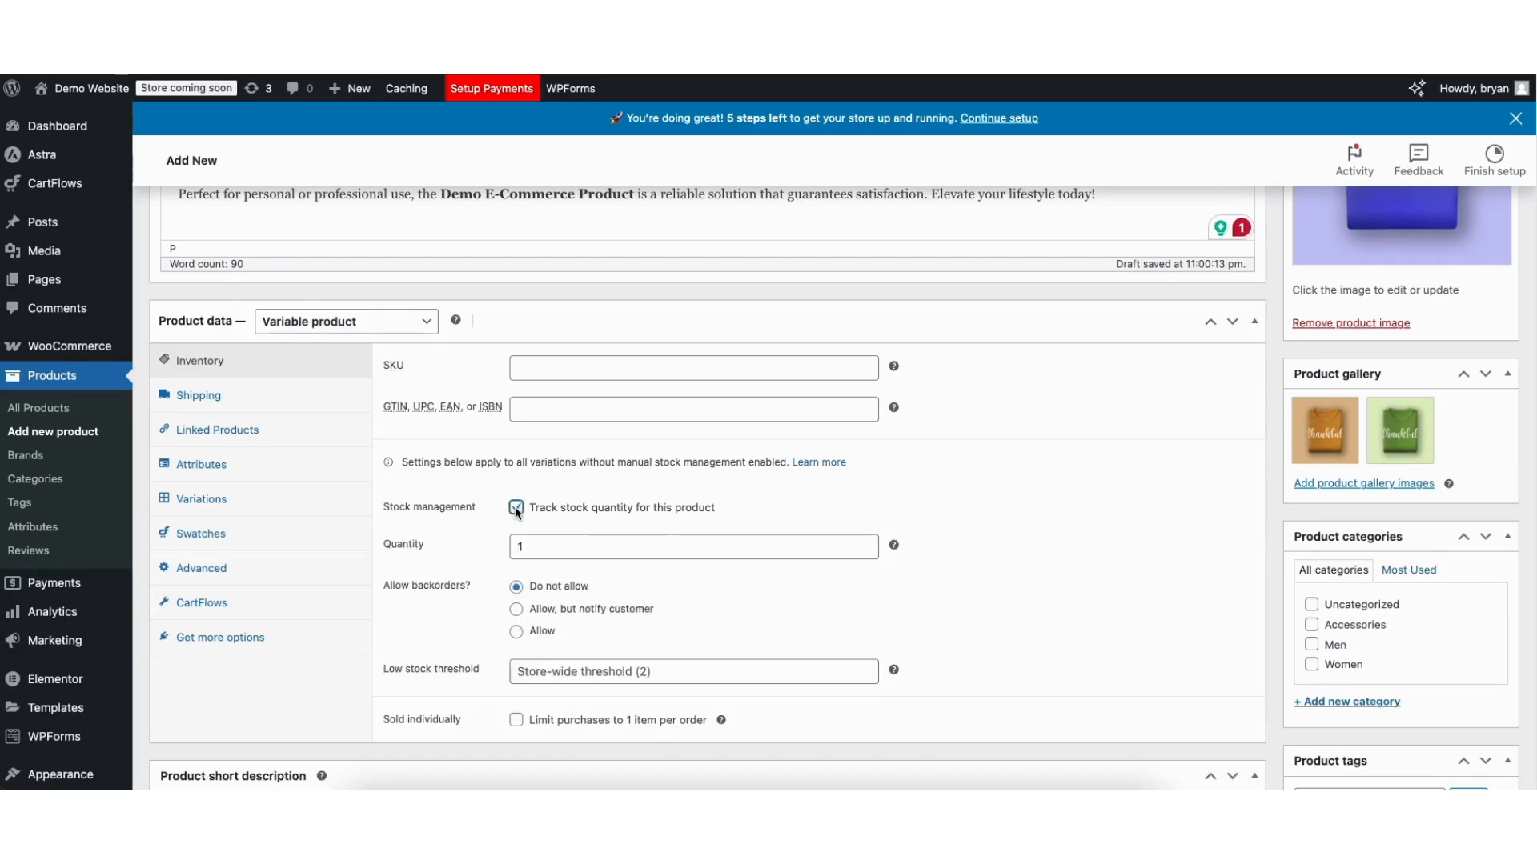
left_click(584, 547)
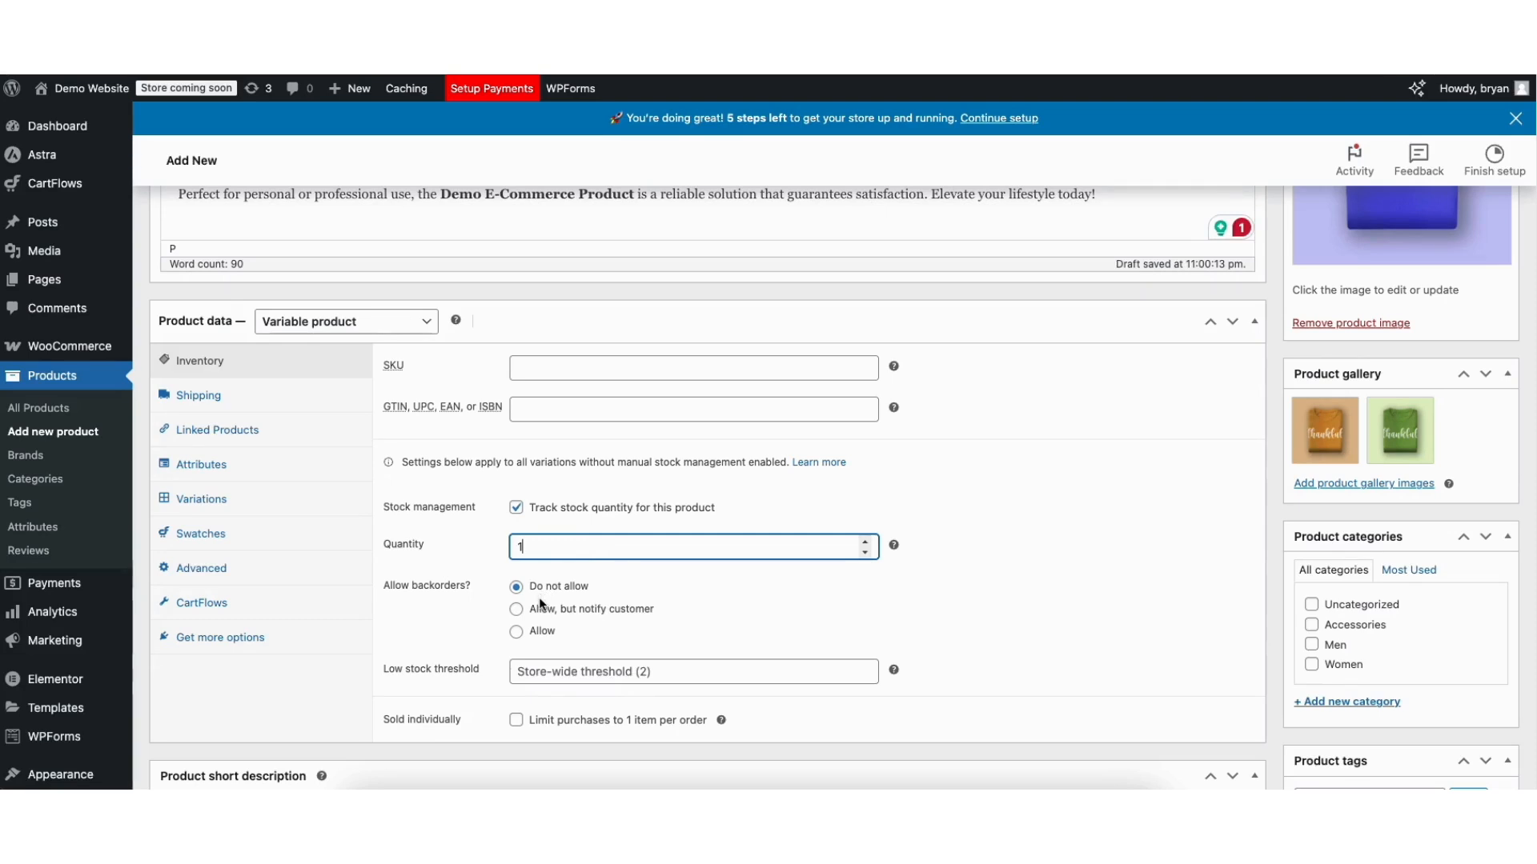
left_click(562, 676)
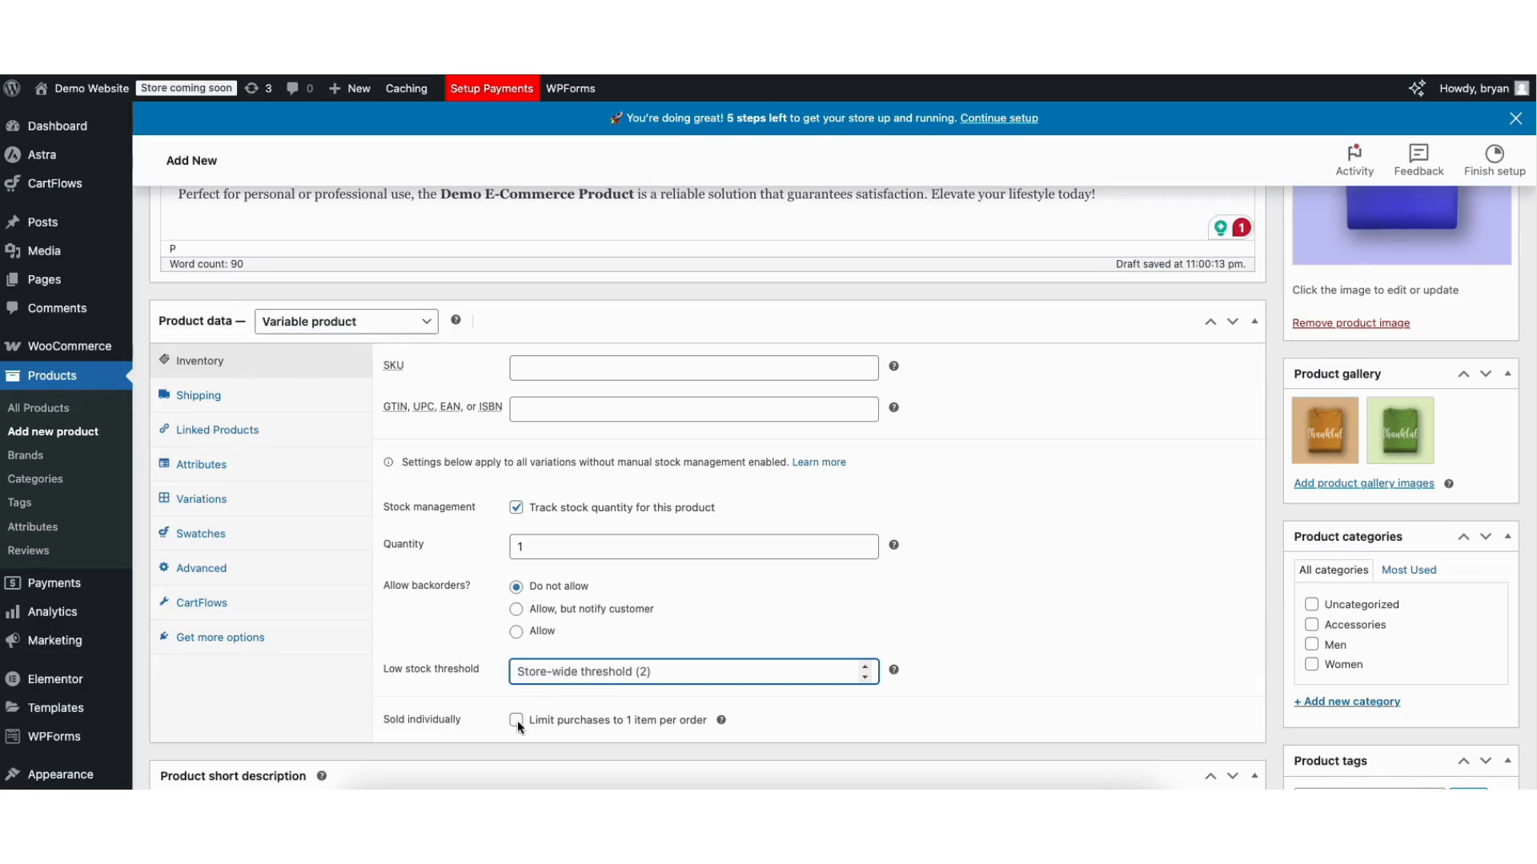
scroll(517, 720, "down", 3)
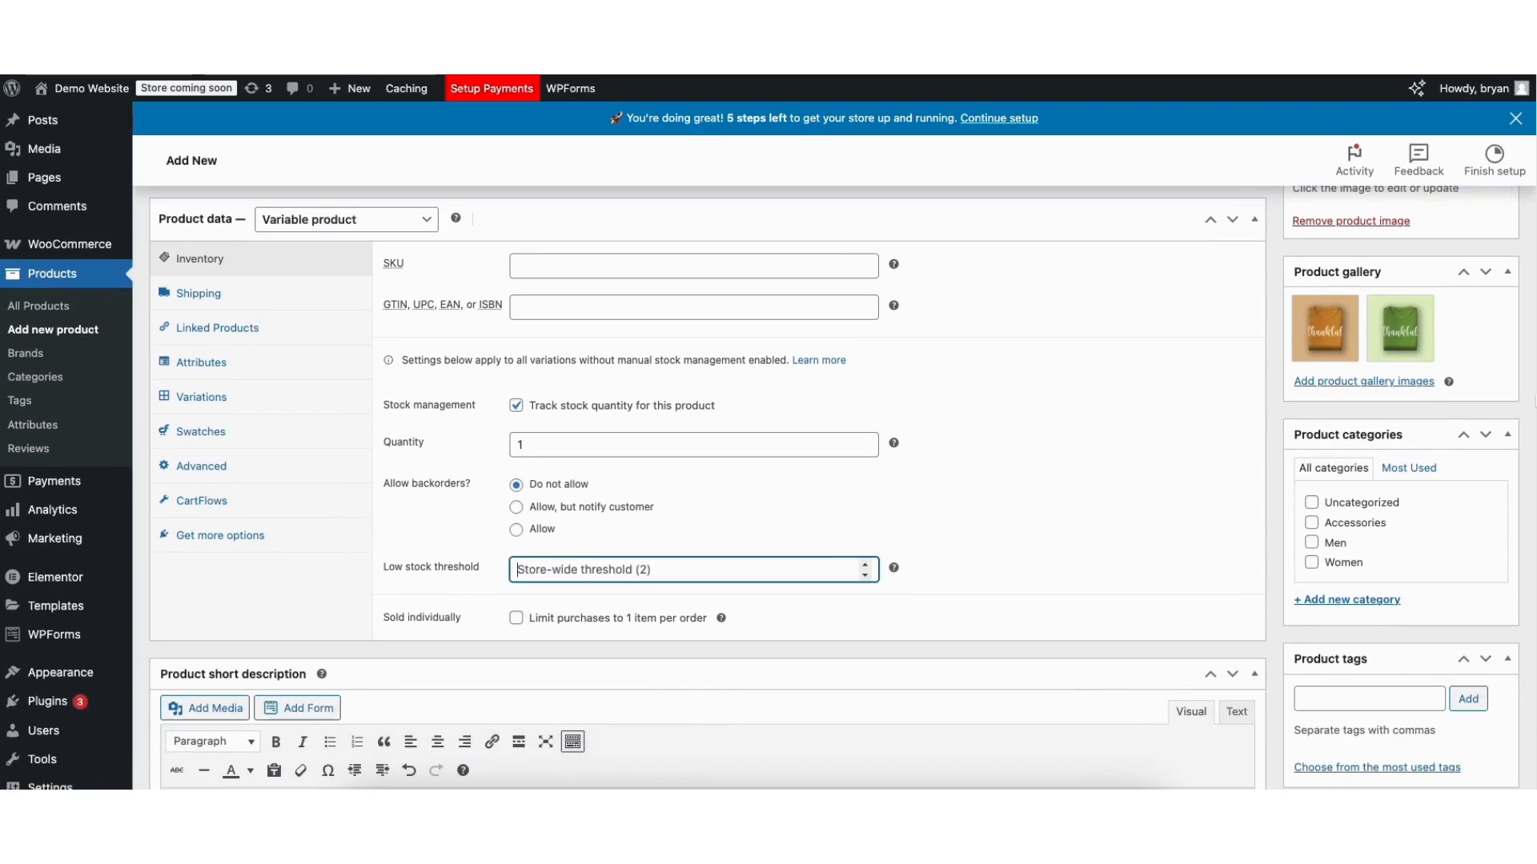
- Check the product's shipping settings and add Blue Tshirt (#142) as a cross-sell in its linked products
left_click(198, 298)
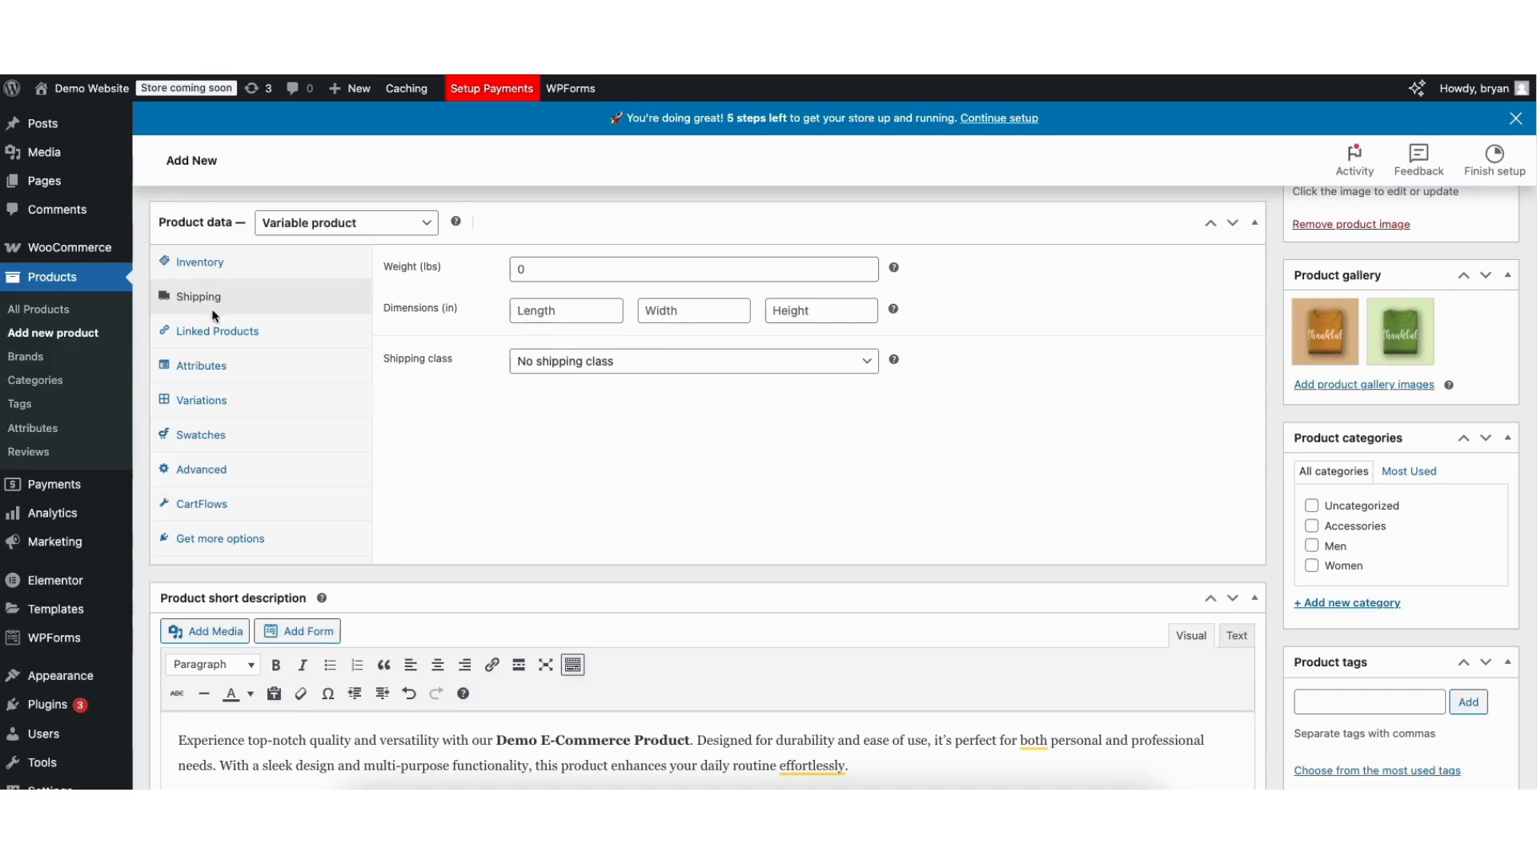
left_click(214, 332)
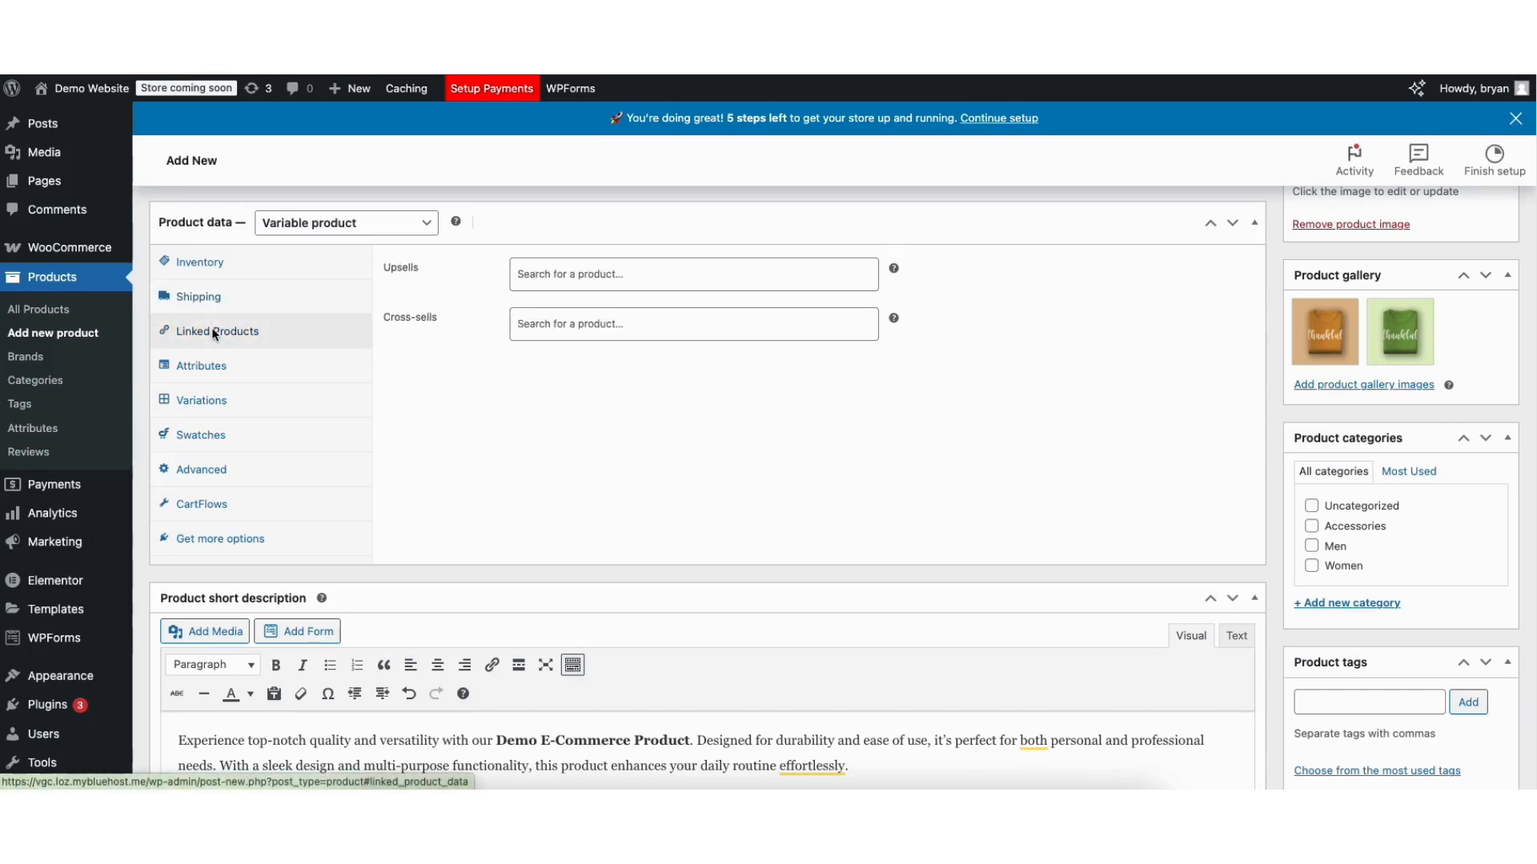
left_click(552, 325)
type("shirt")
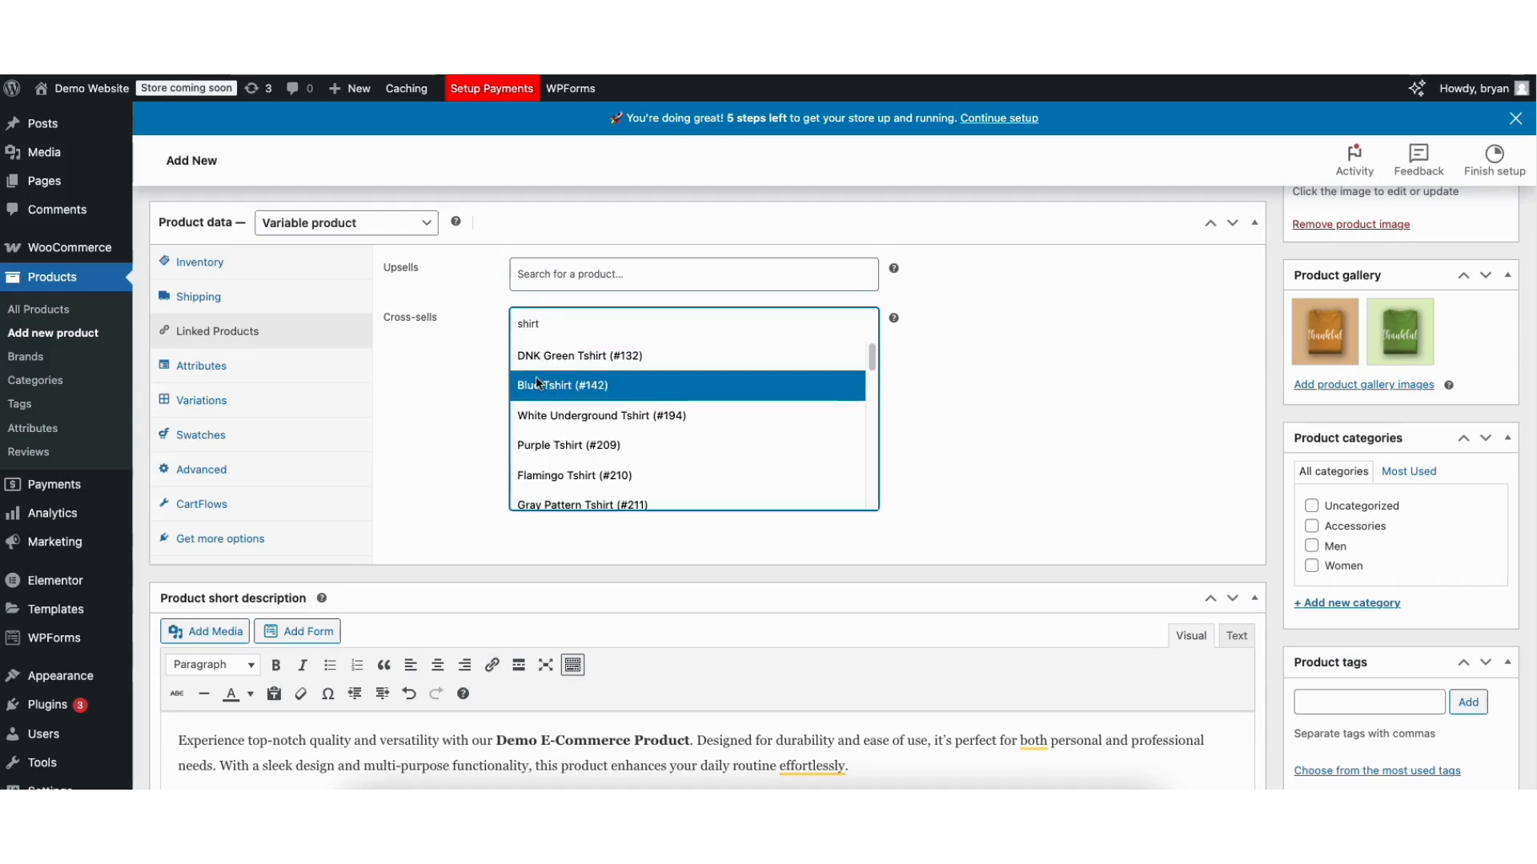
left_click(537, 383)
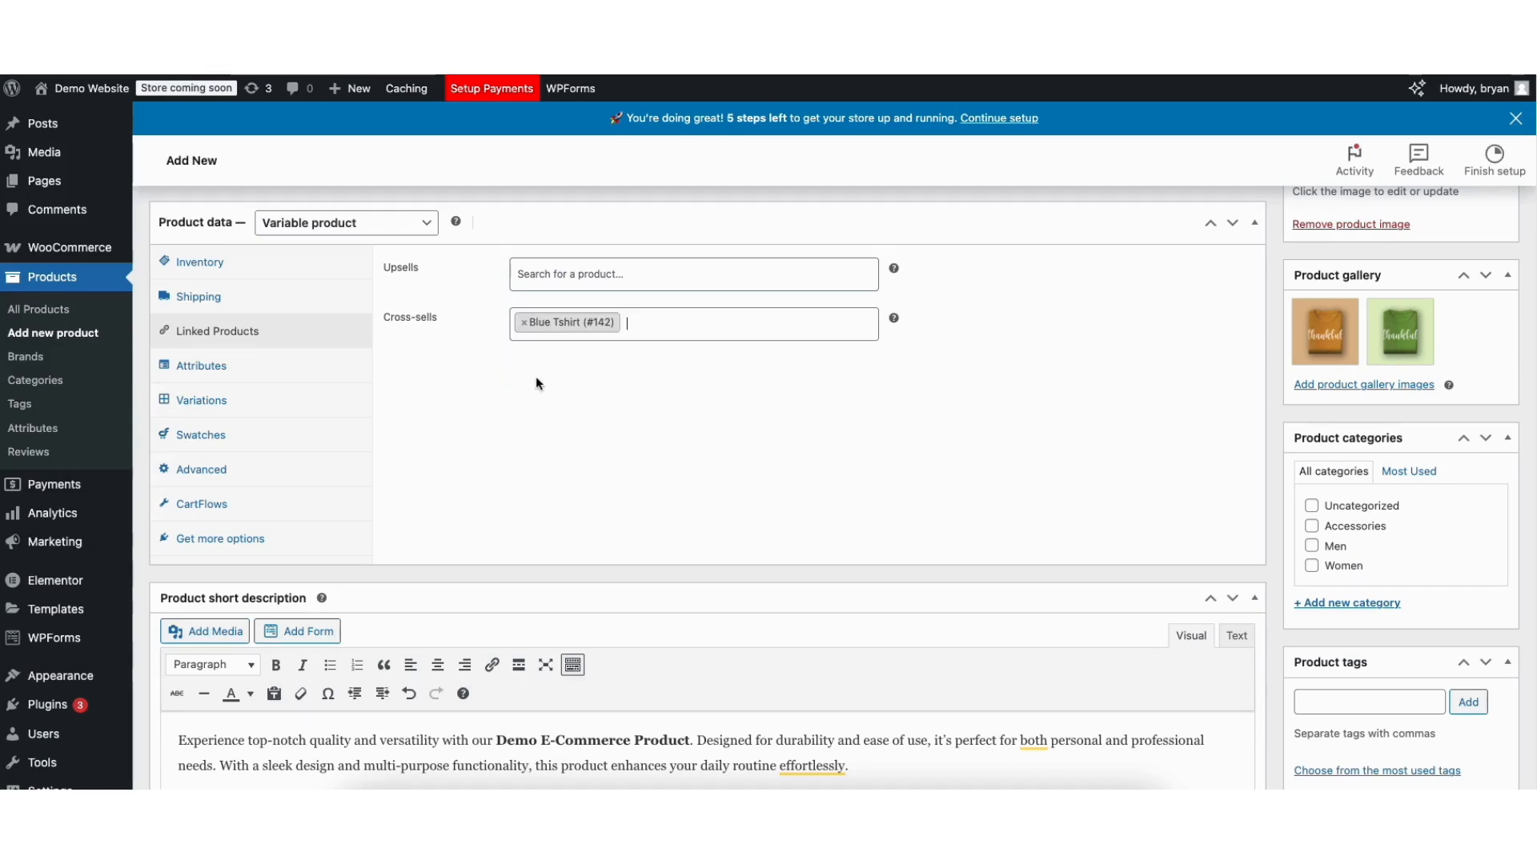
- Add the existing color and size attributes to the product
left_click(184, 374)
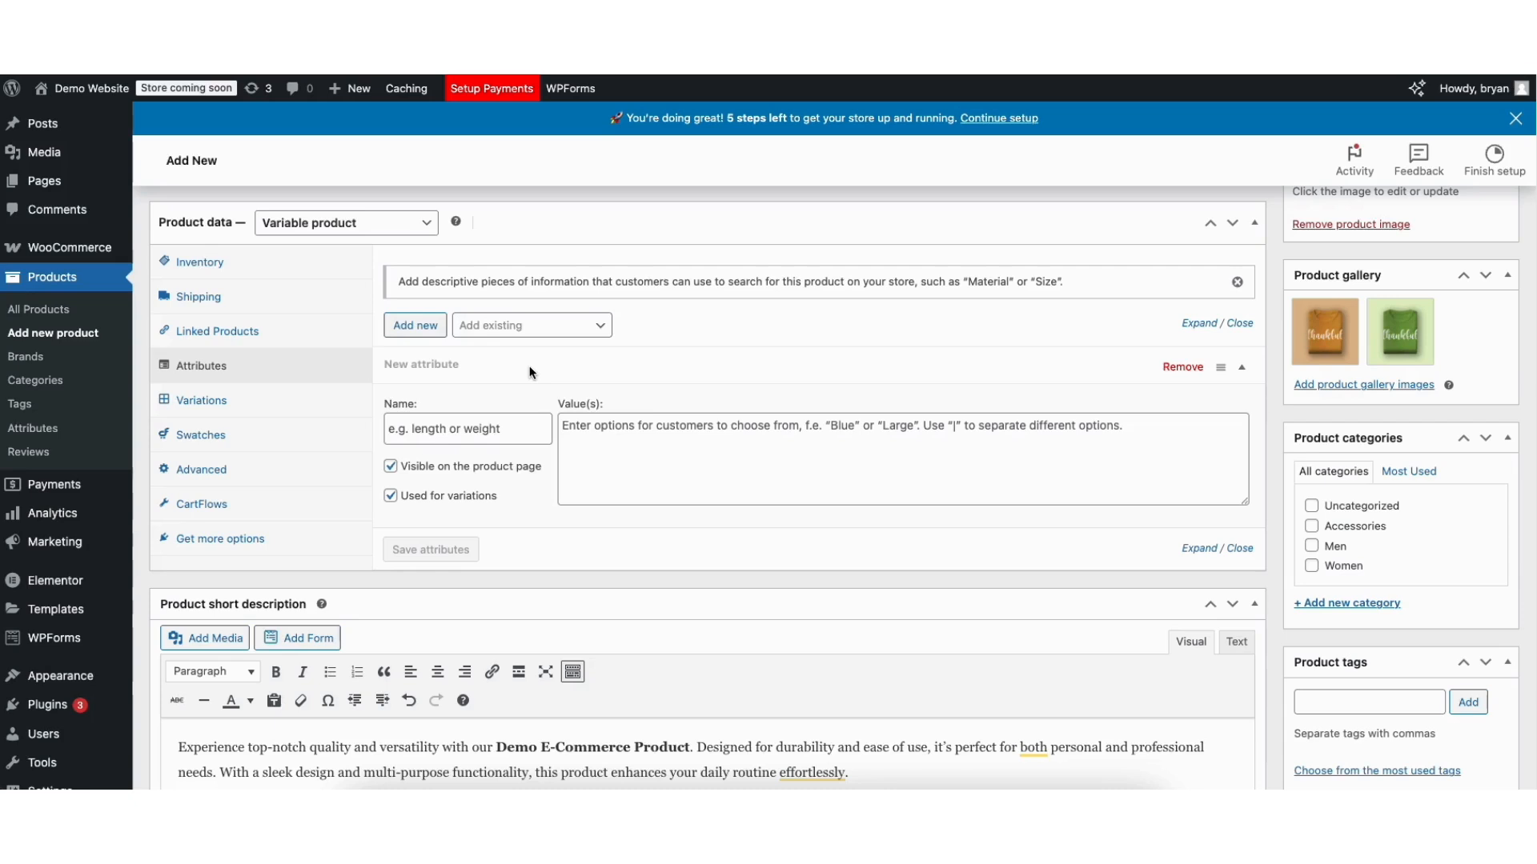
left_click(520, 324)
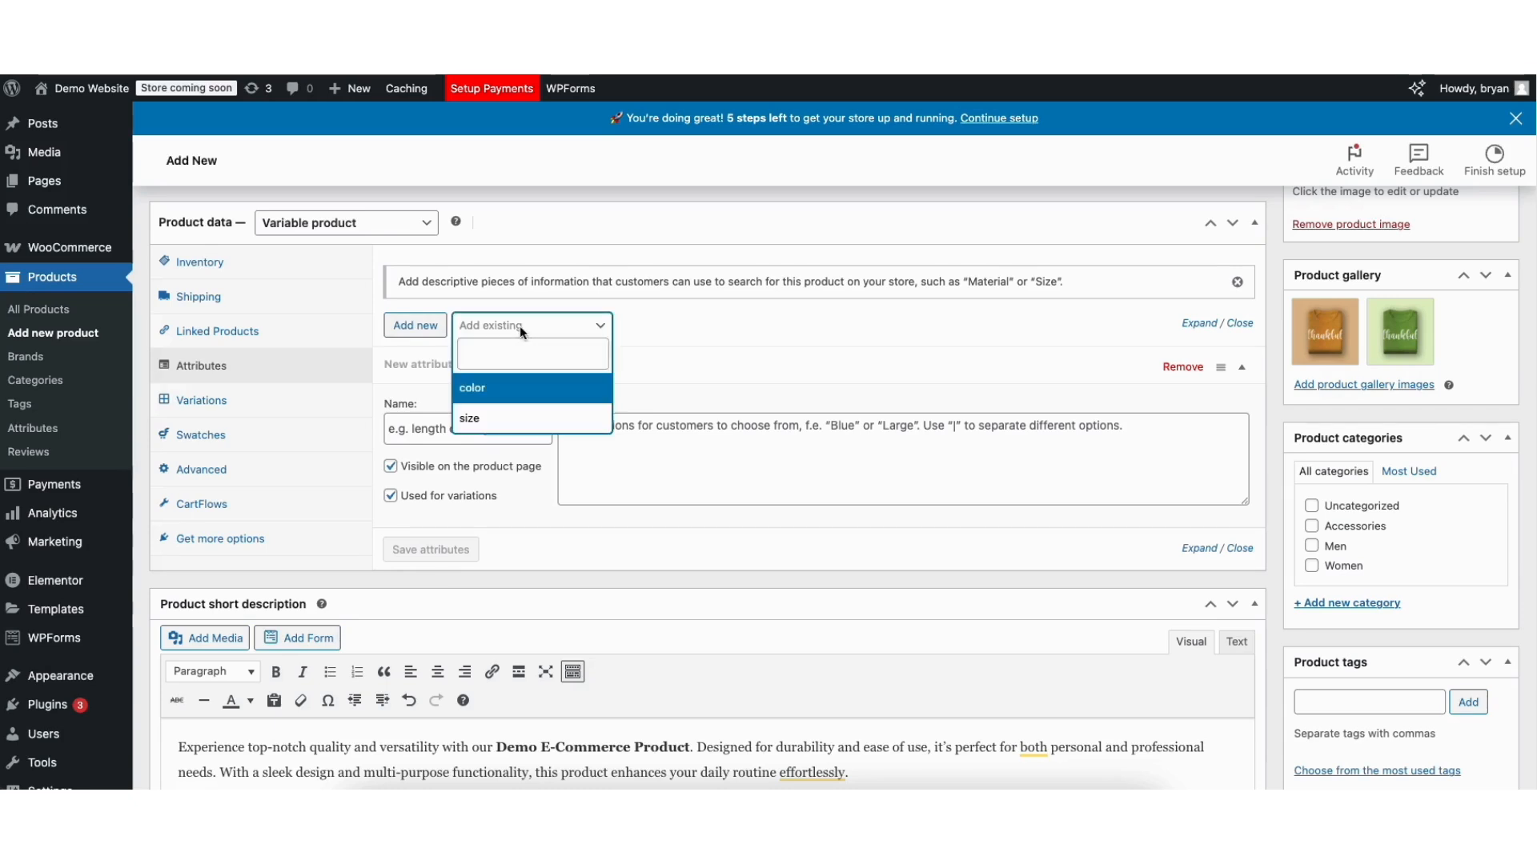
left_click(492, 398)
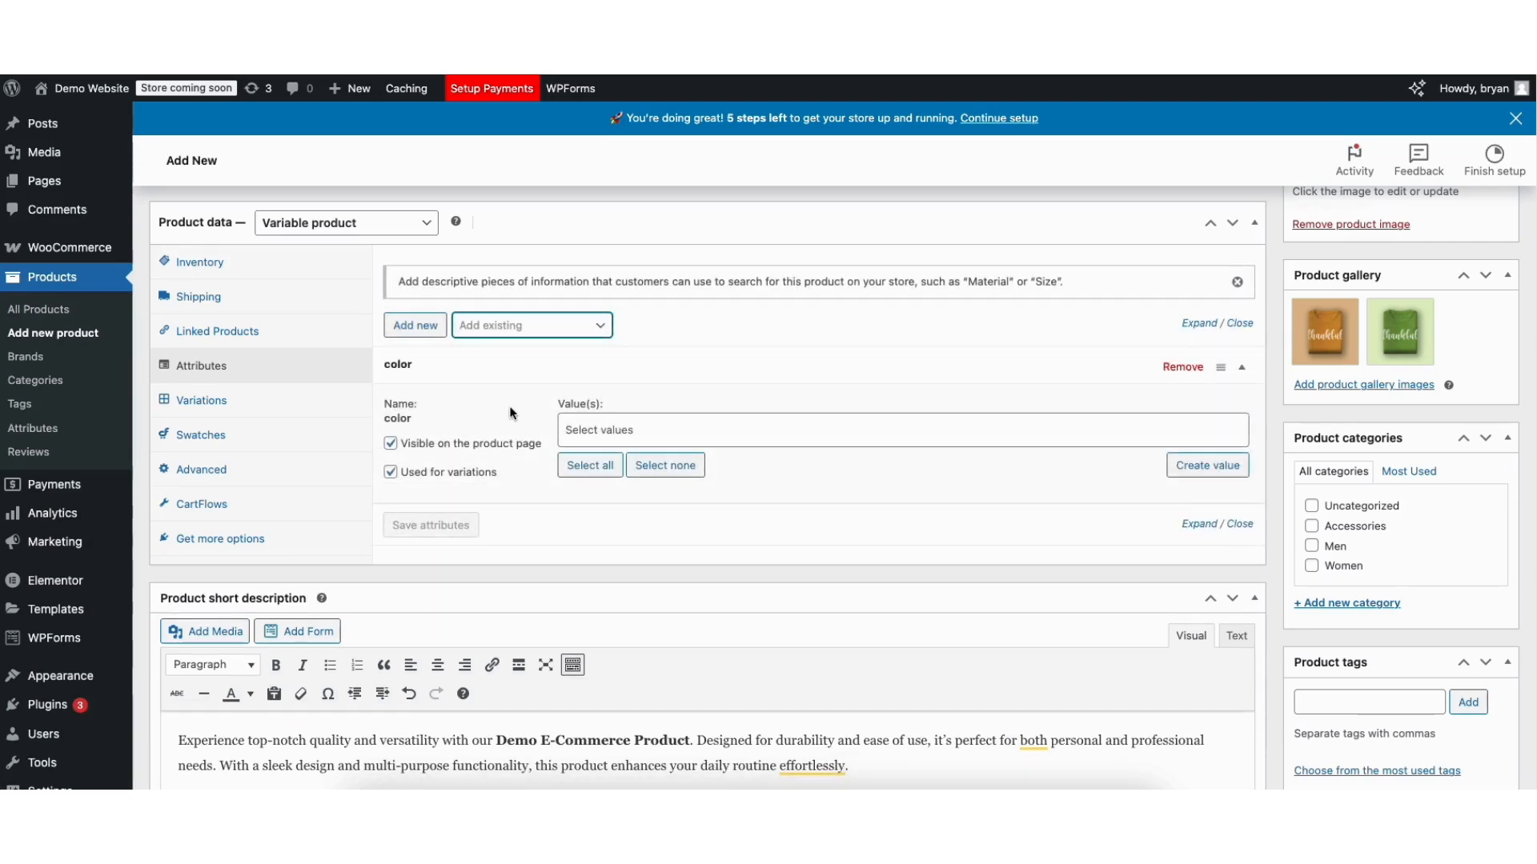
left_click(509, 326)
left_click(496, 445)
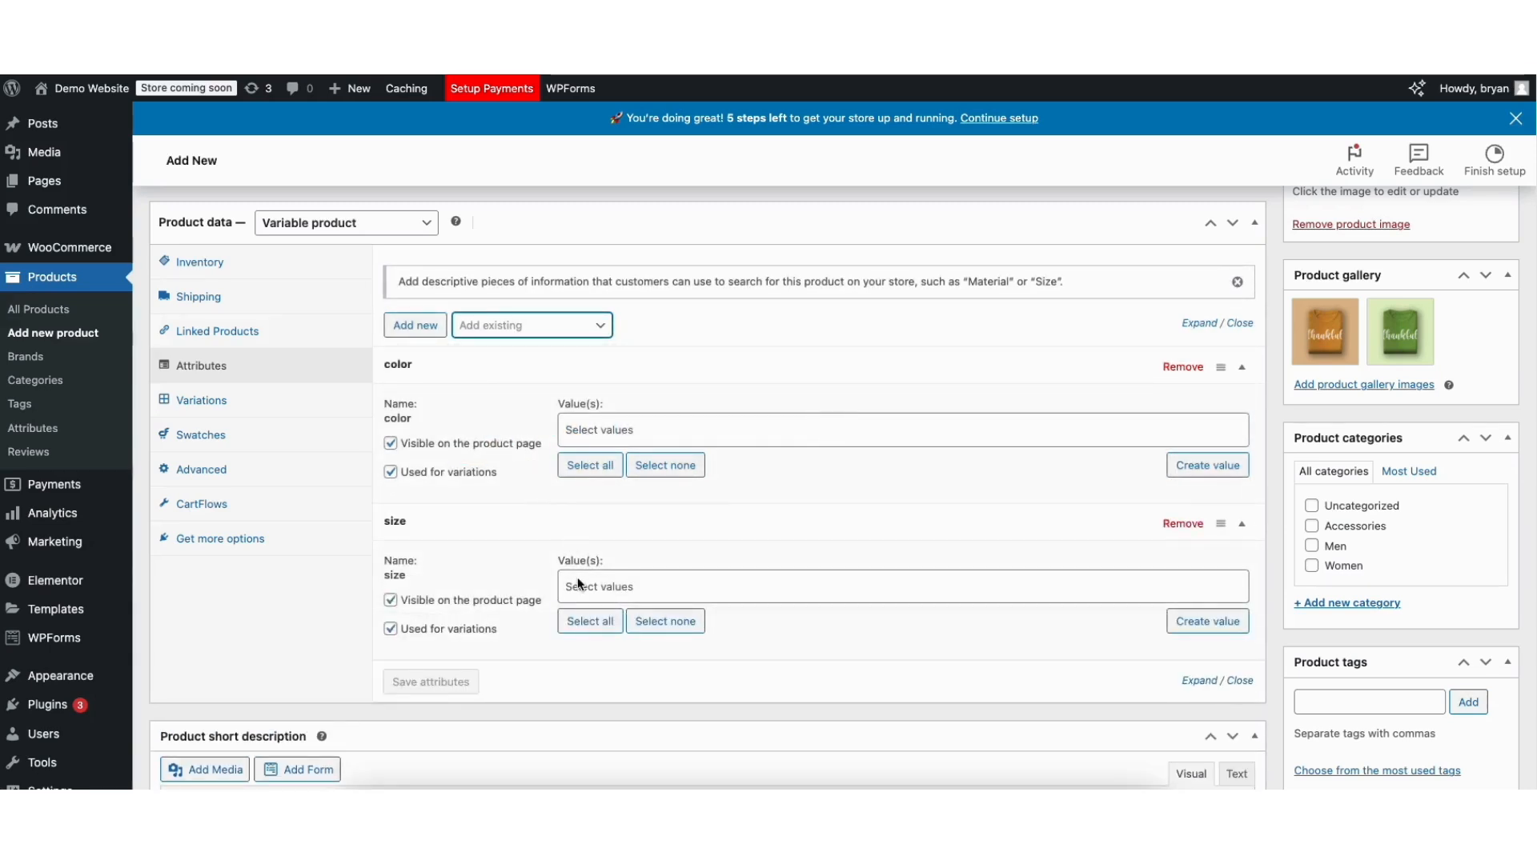
- Open the list of available values for the color attribute and browse the colors
left_click(592, 436)
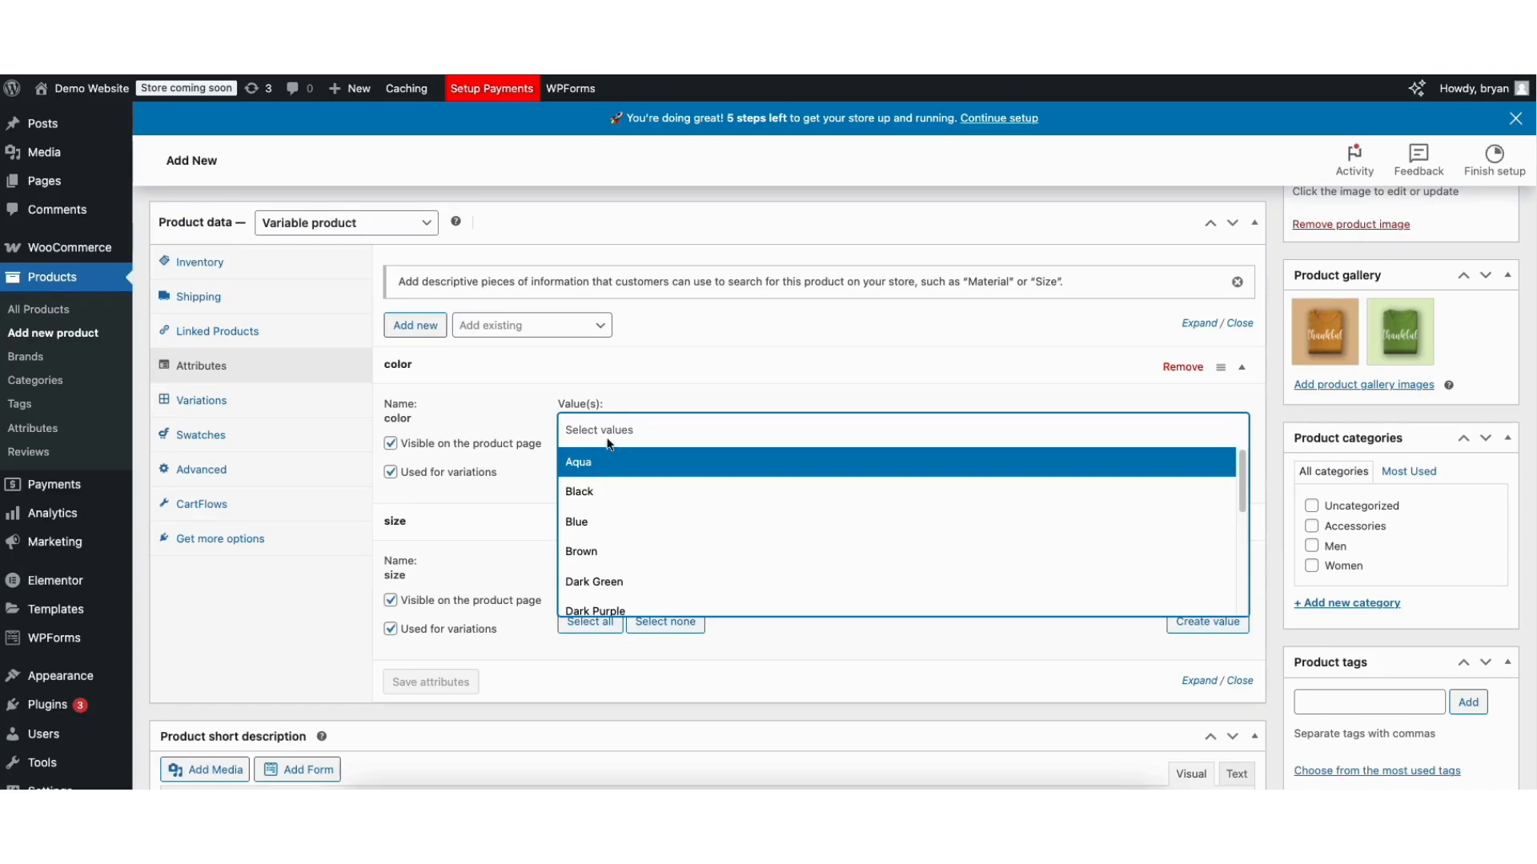
left_click_drag(1242, 480, 1223, 395)
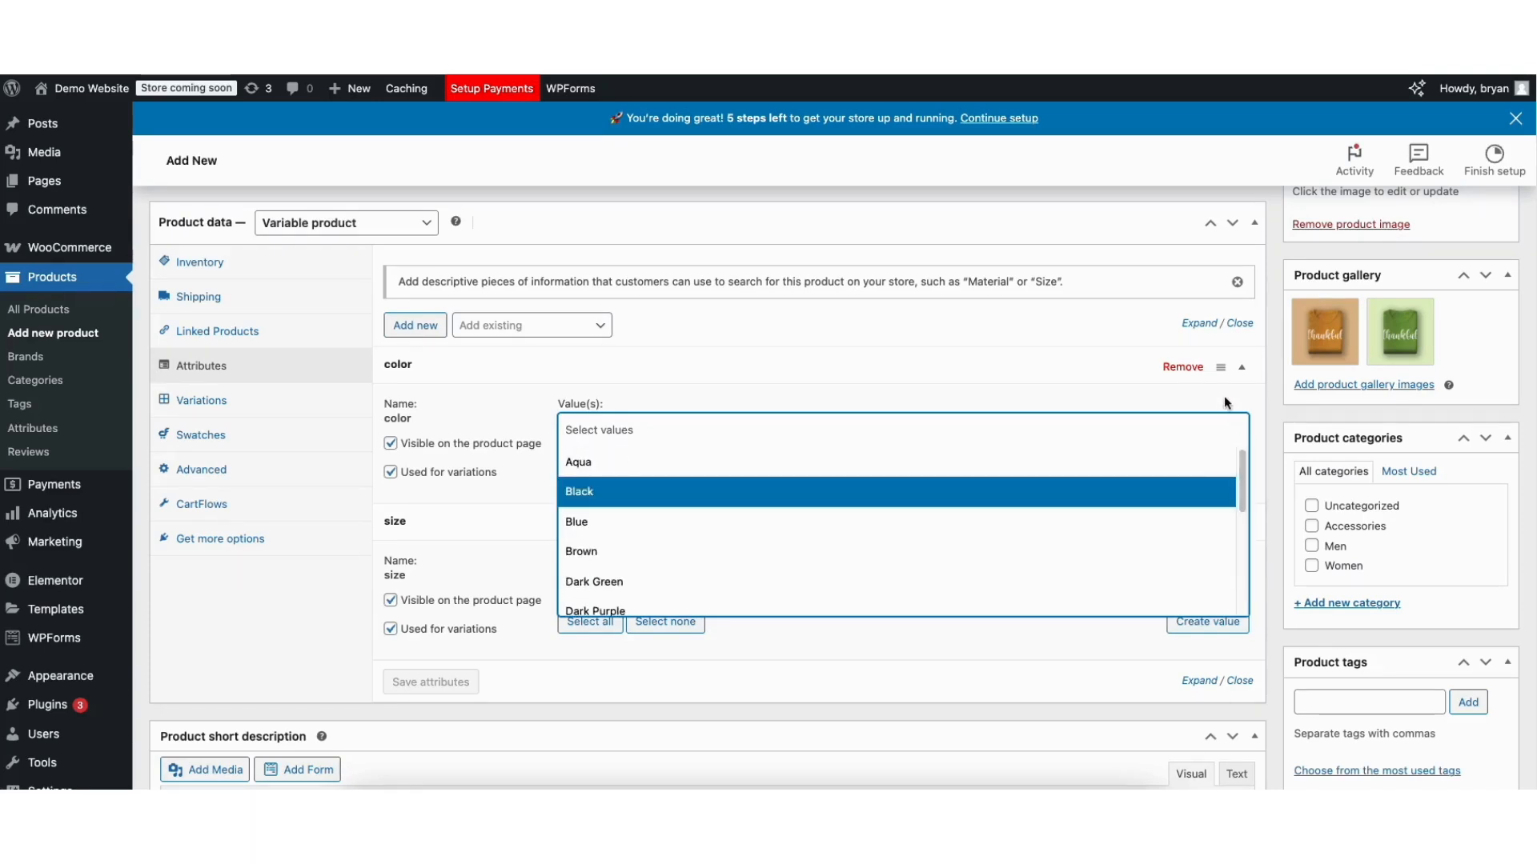
- Assign the values Aqua and Brown to the product's color attribute
left_click(596, 470)
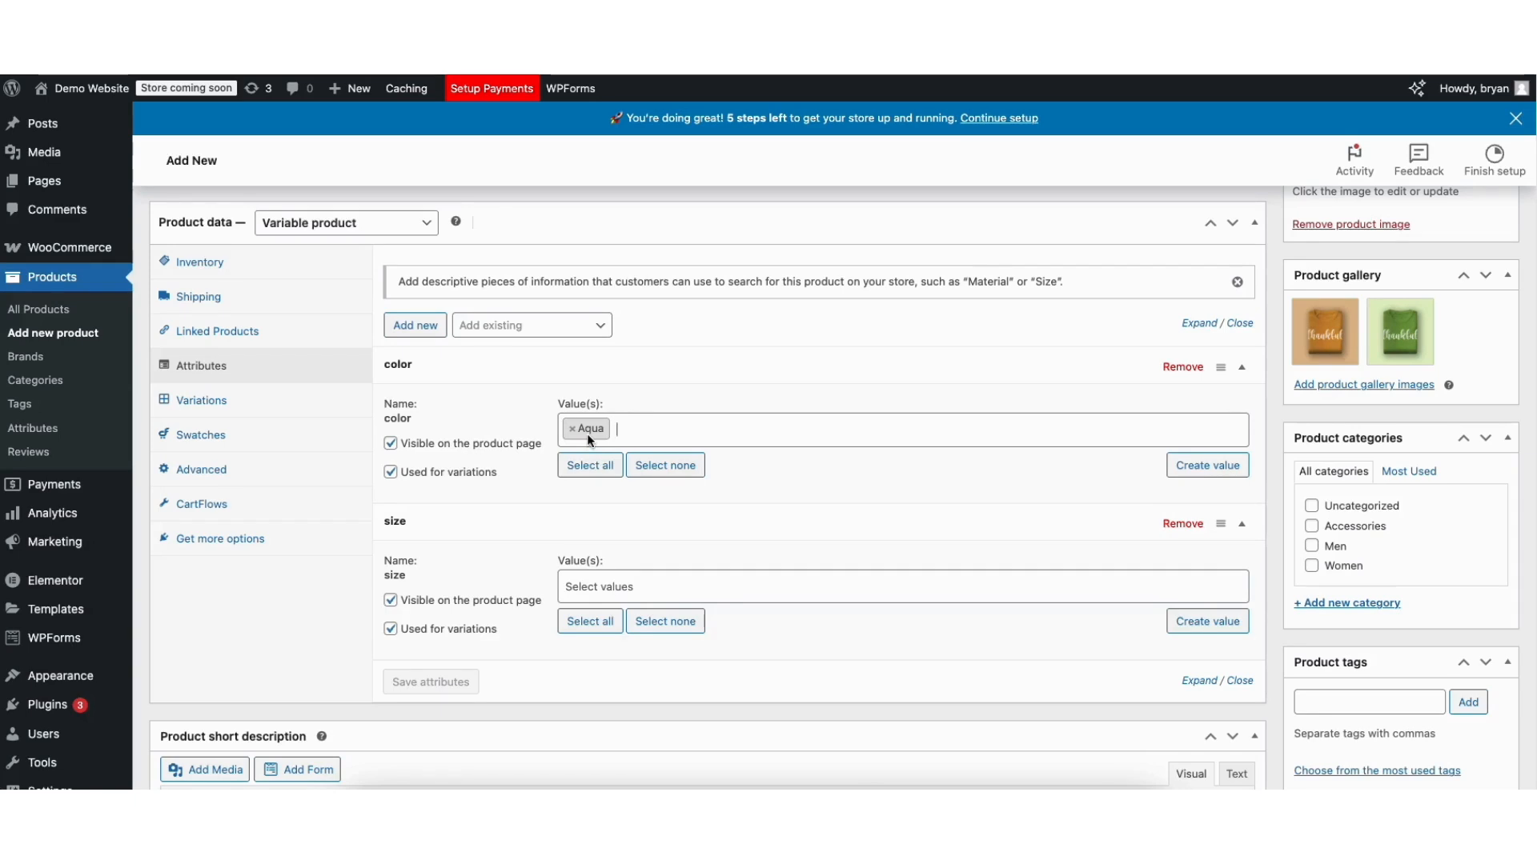
left_click(653, 435)
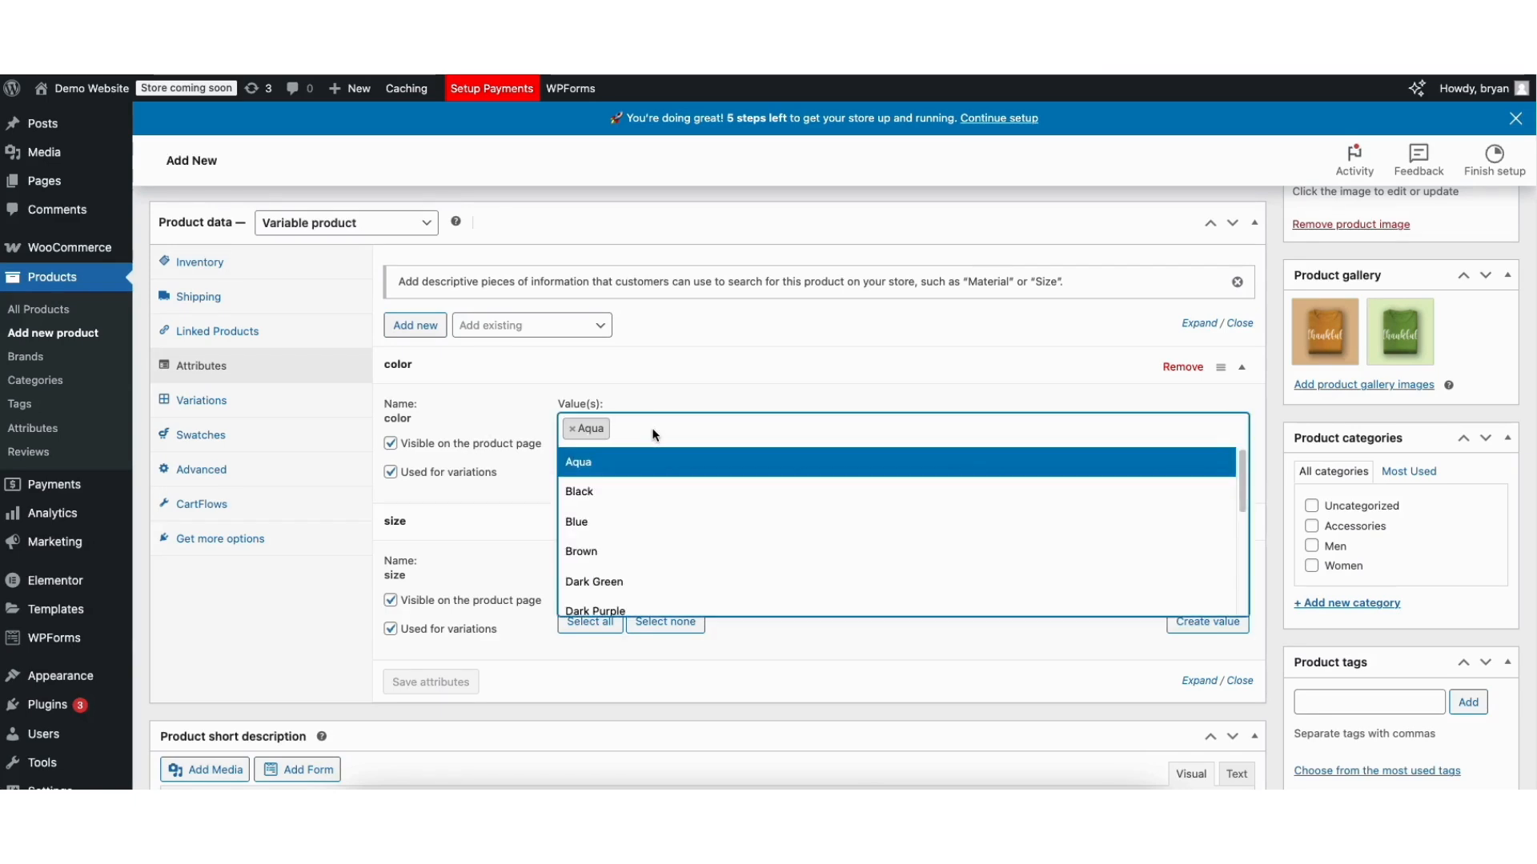
left_click(594, 550)
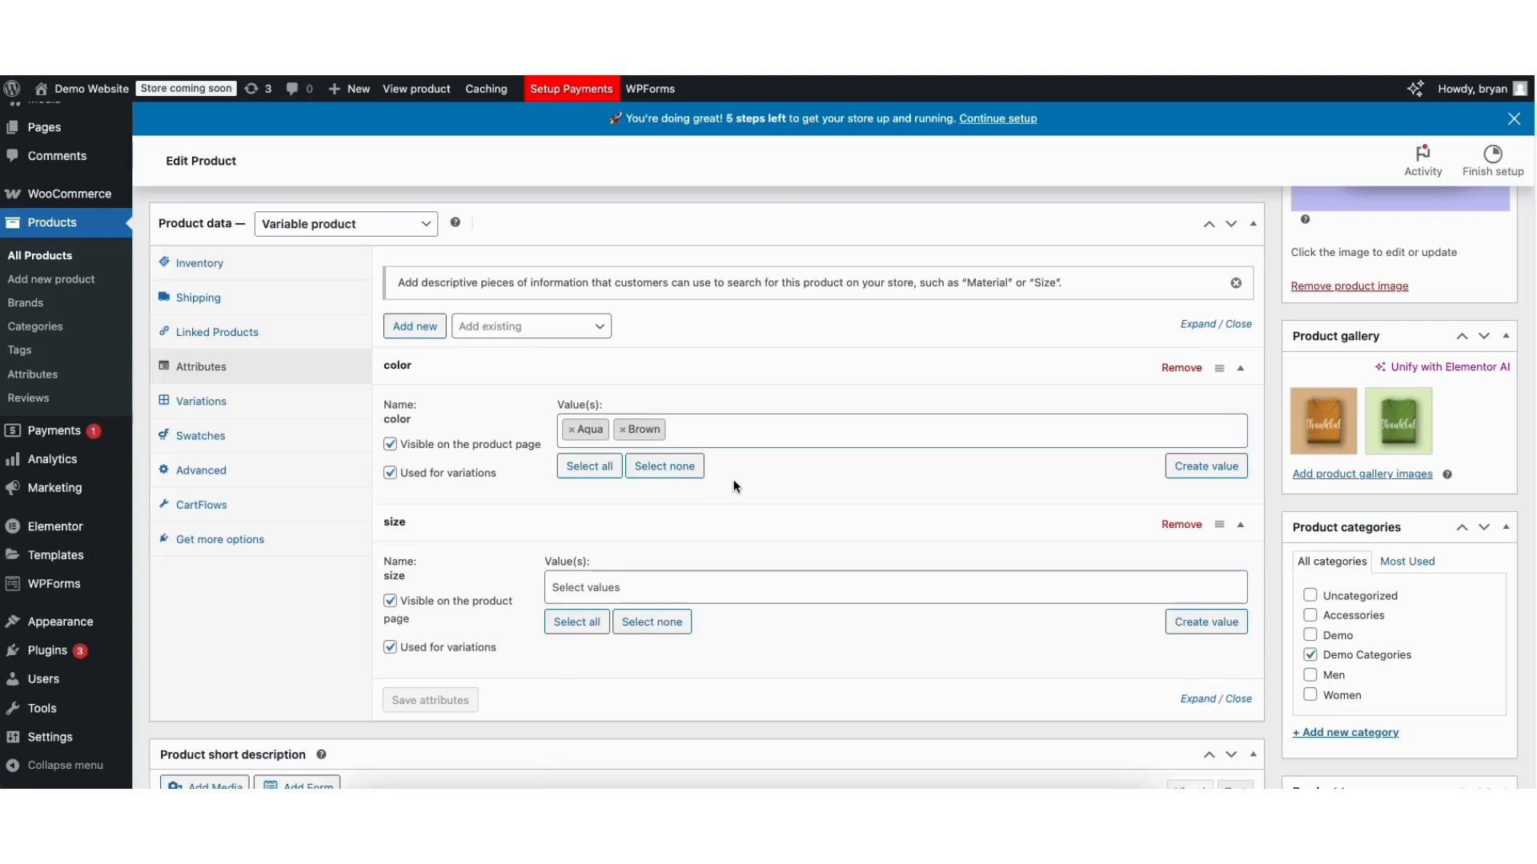
- Create a new value named s for the size attribute
left_click(1190, 626)
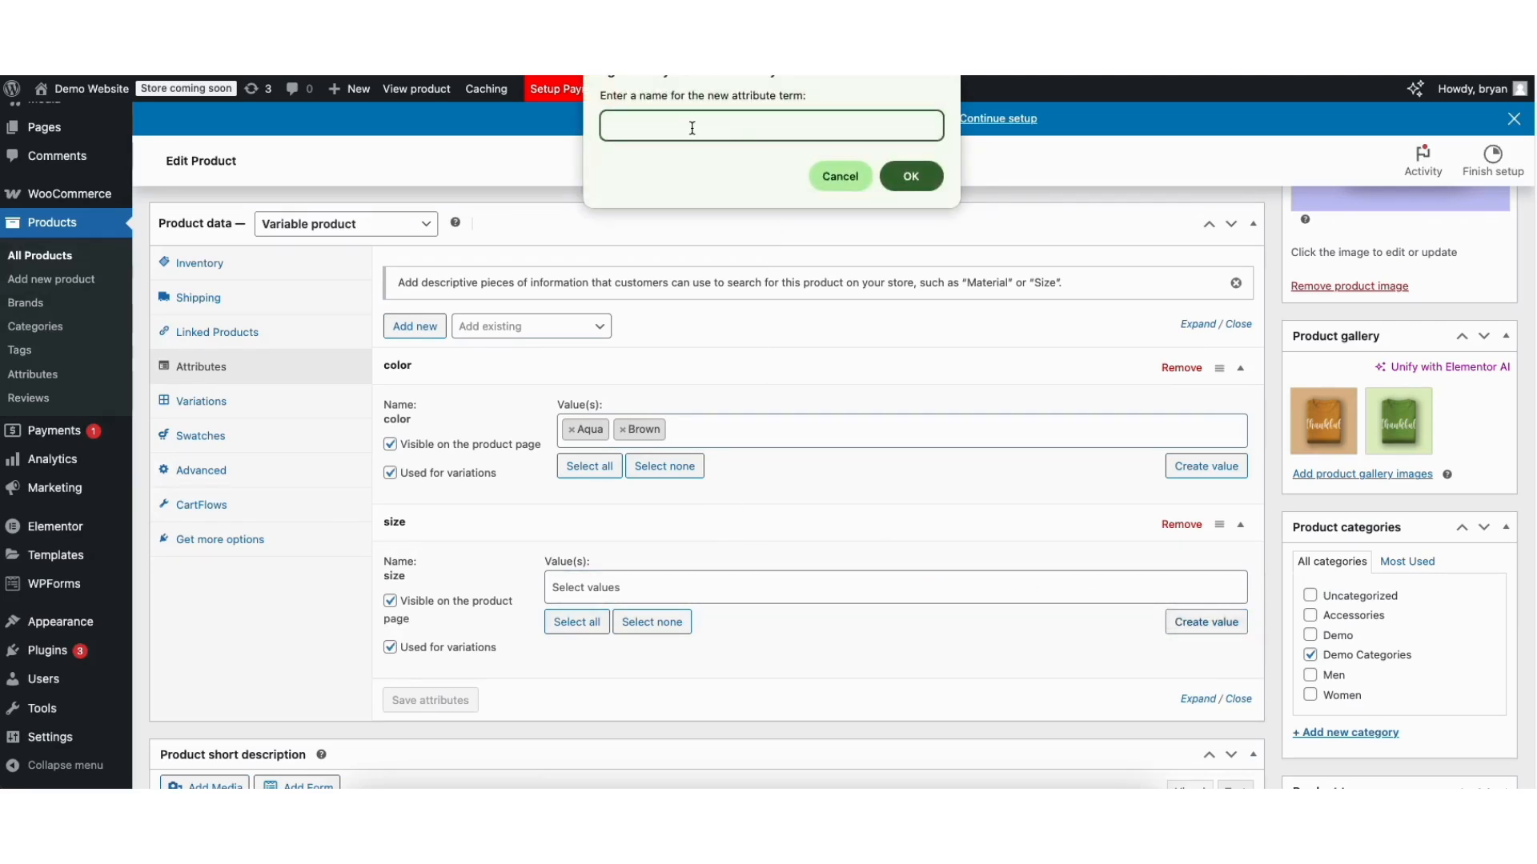
type("s")
left_click(909, 177)
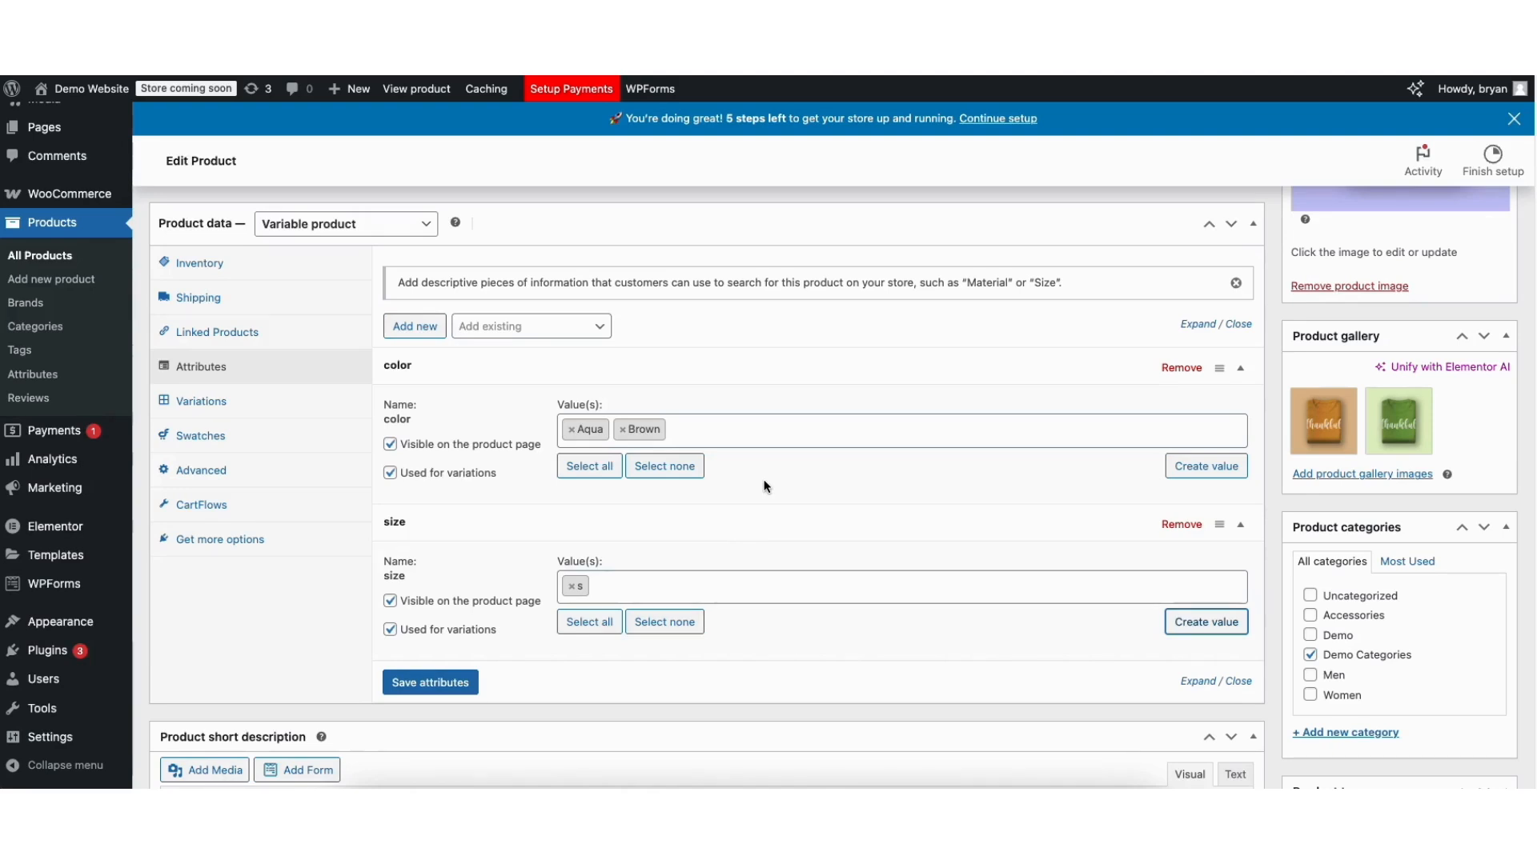
- Add a new custom product attribute named weight
left_click(418, 327)
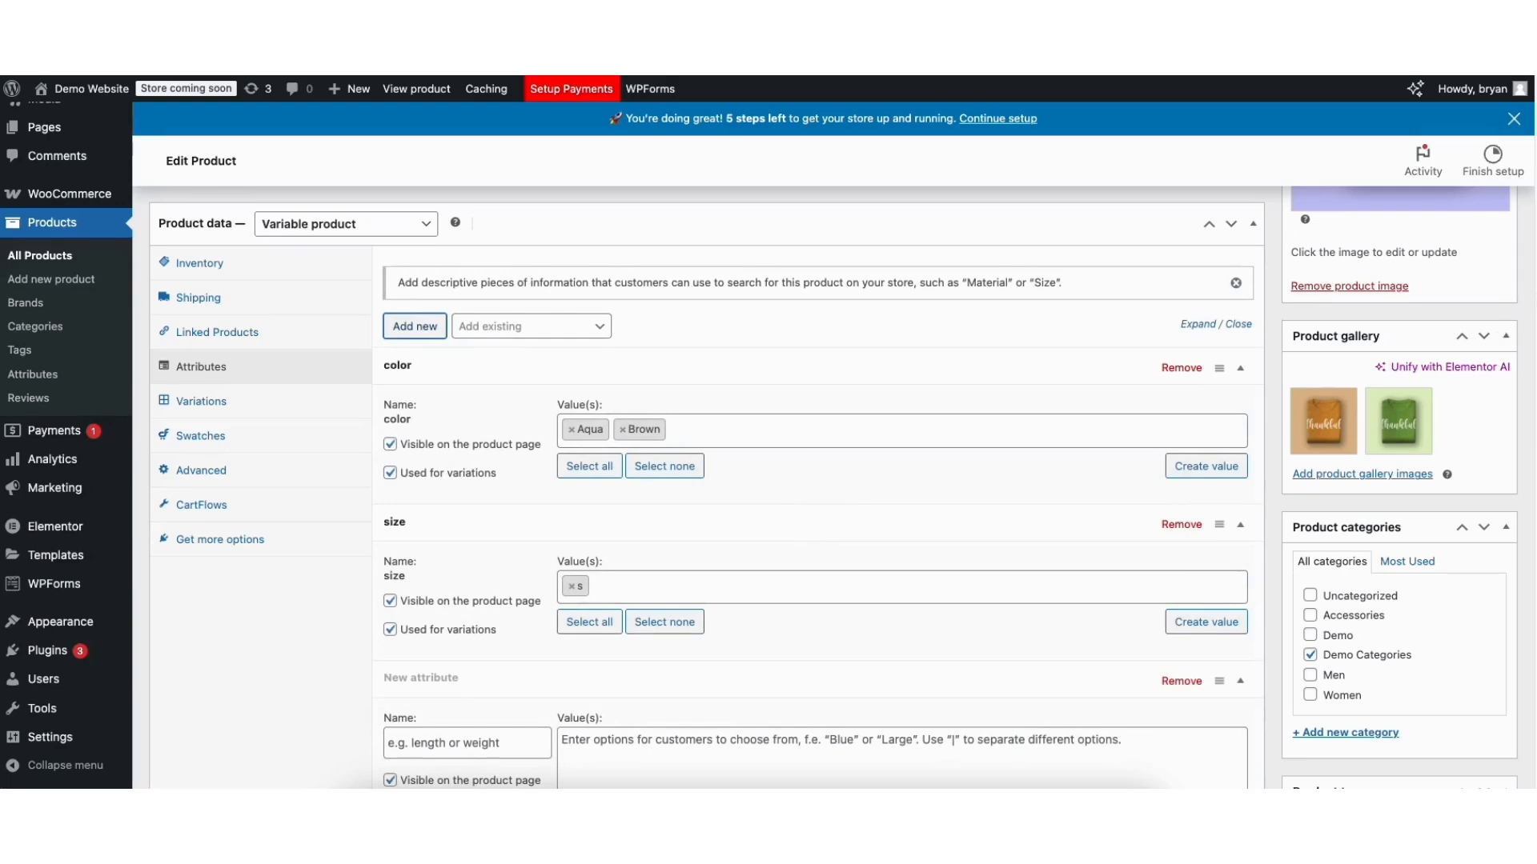
scroll(1518, 320, "down", 4)
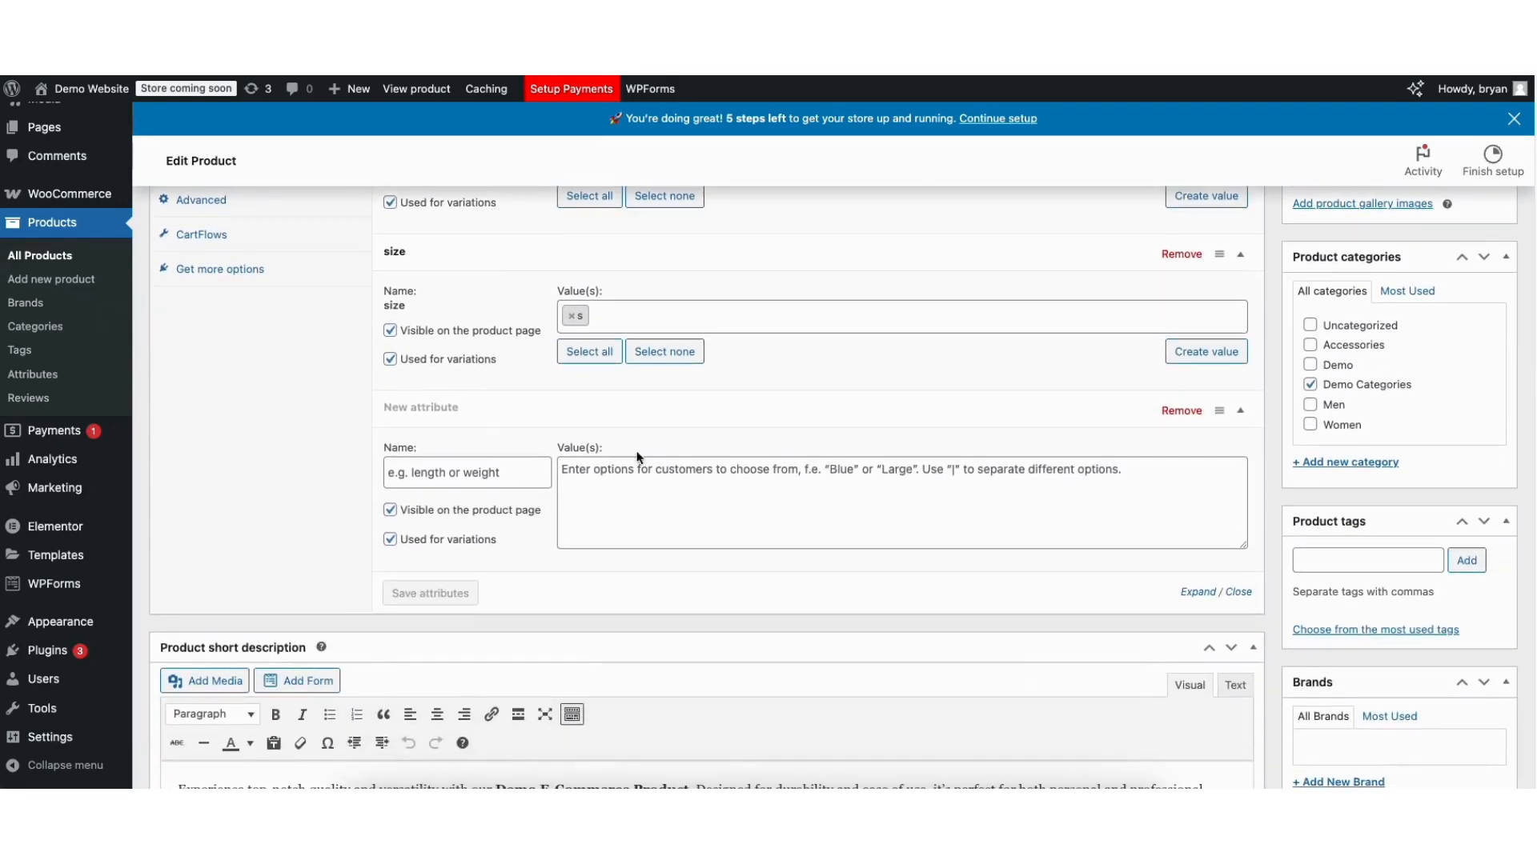
left_click(438, 472)
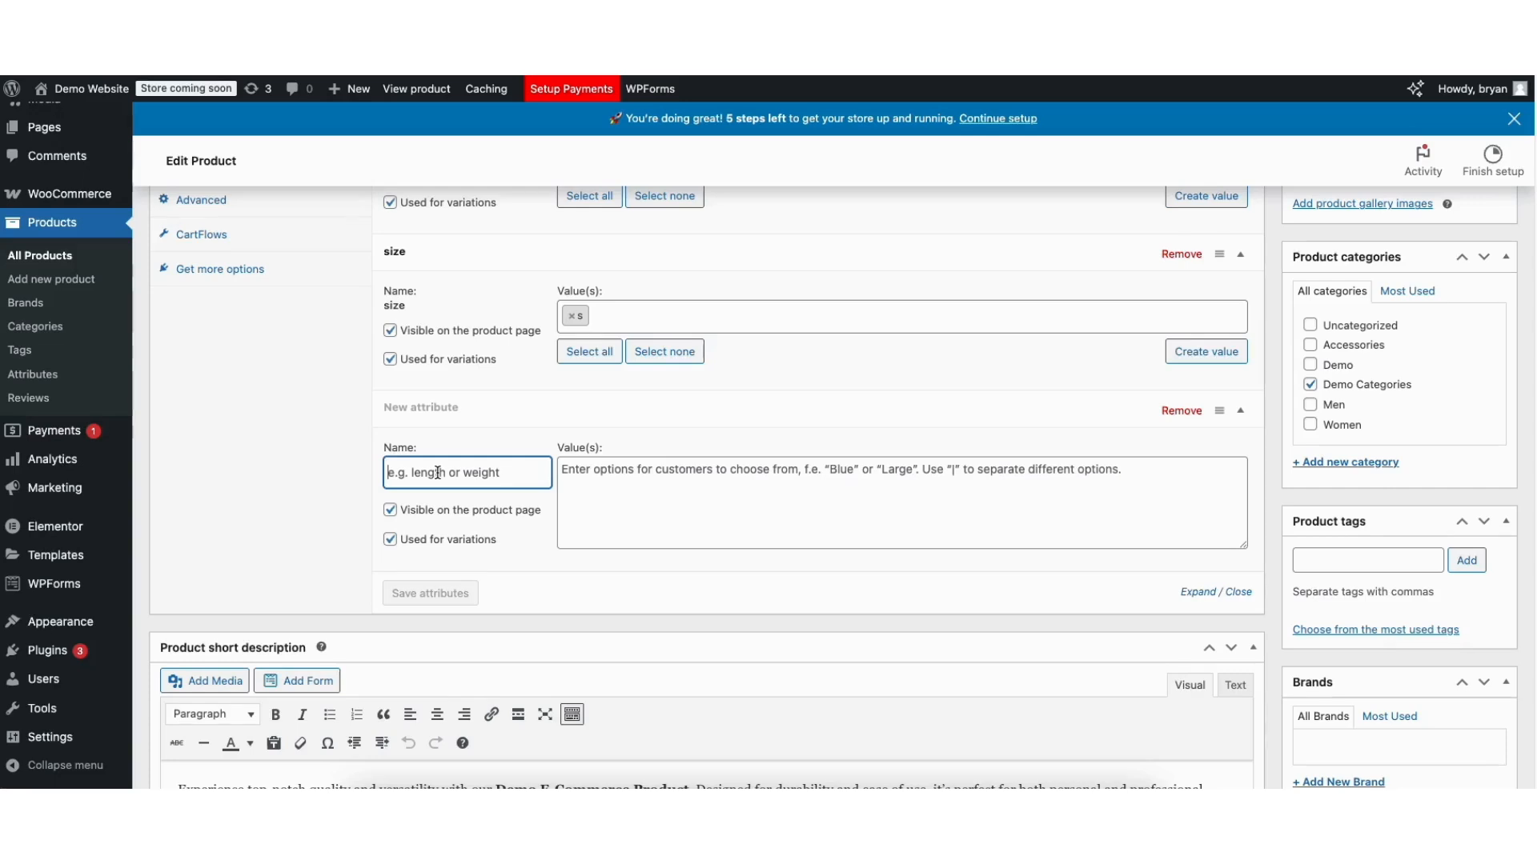
type("weight")
- Give the weight attribute the options 16oz, 32oz and 64oz, separated by vertical bars, and save the attributes
left_click(608, 483)
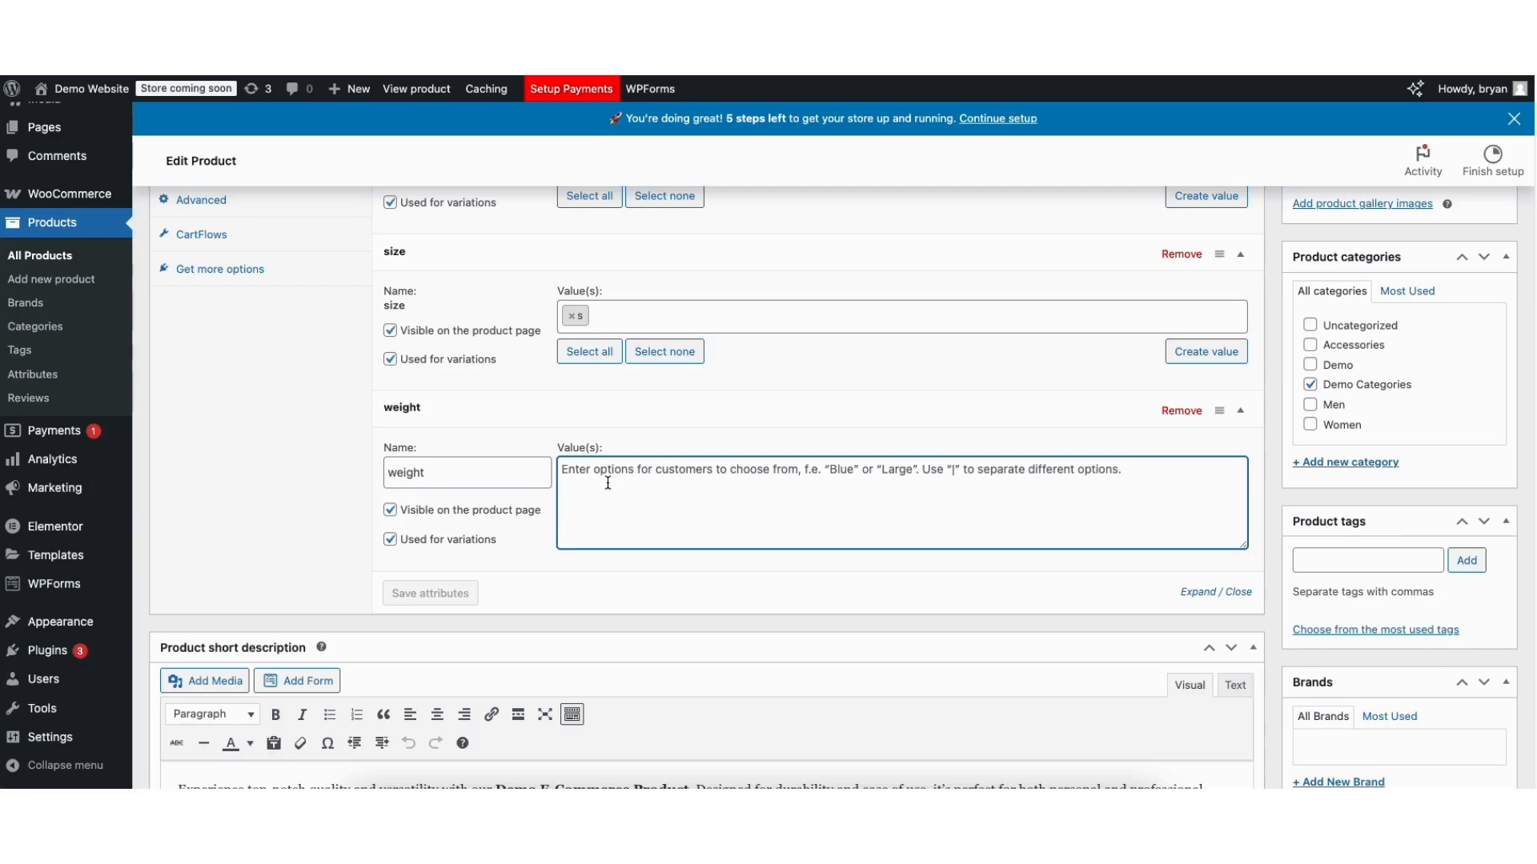
type("16oz|32oz|64oz")
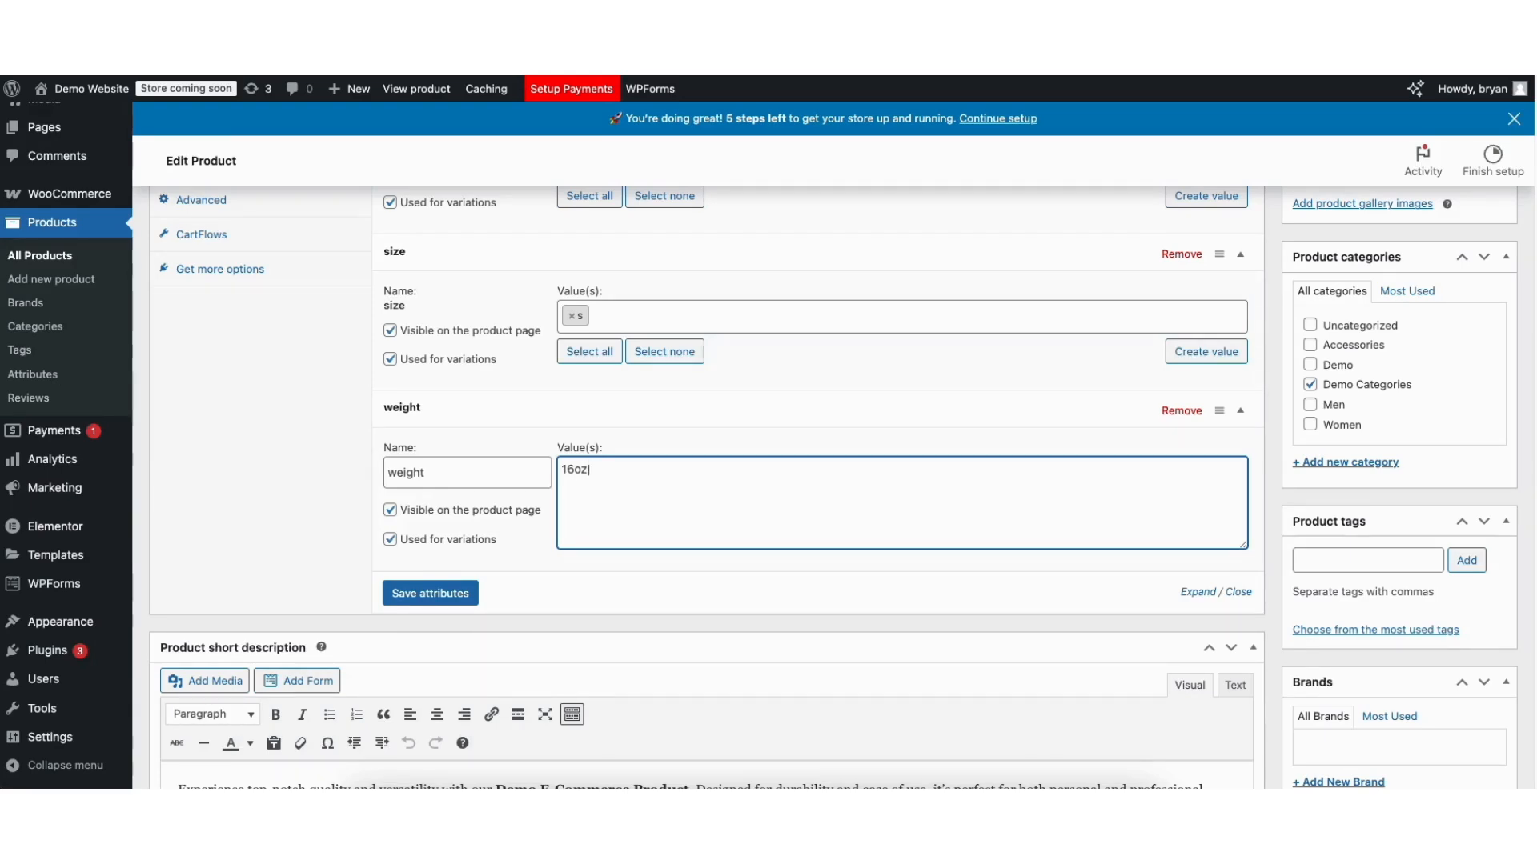
type("|32oz")
type("|64oz")
left_click(430, 594)
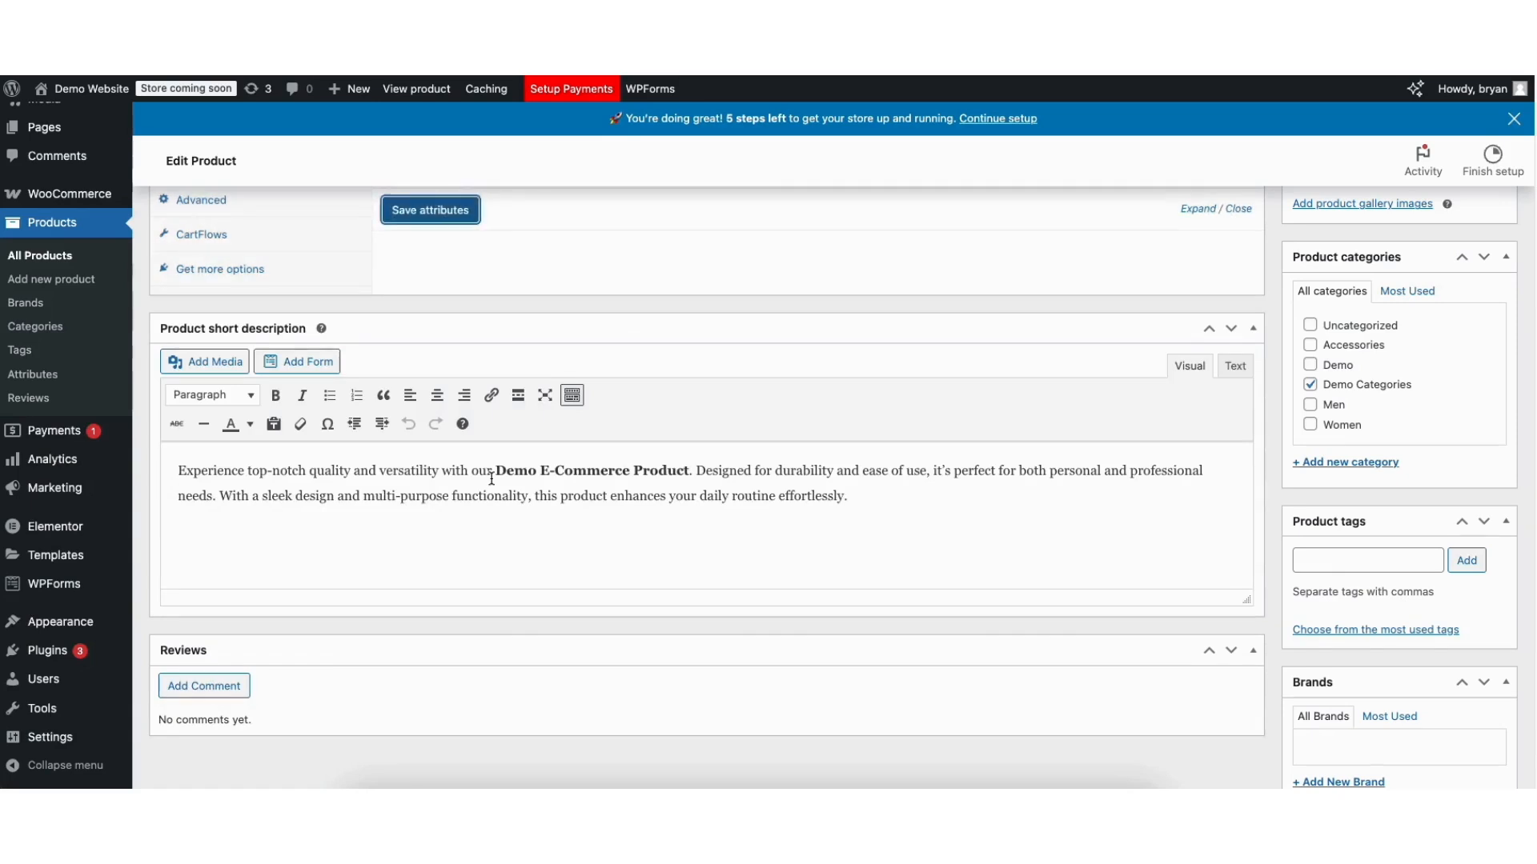
- Expand the saved color attribute for review and generate variations for every combination of the product's attributes
scroll(1531, 309, "up", 5)
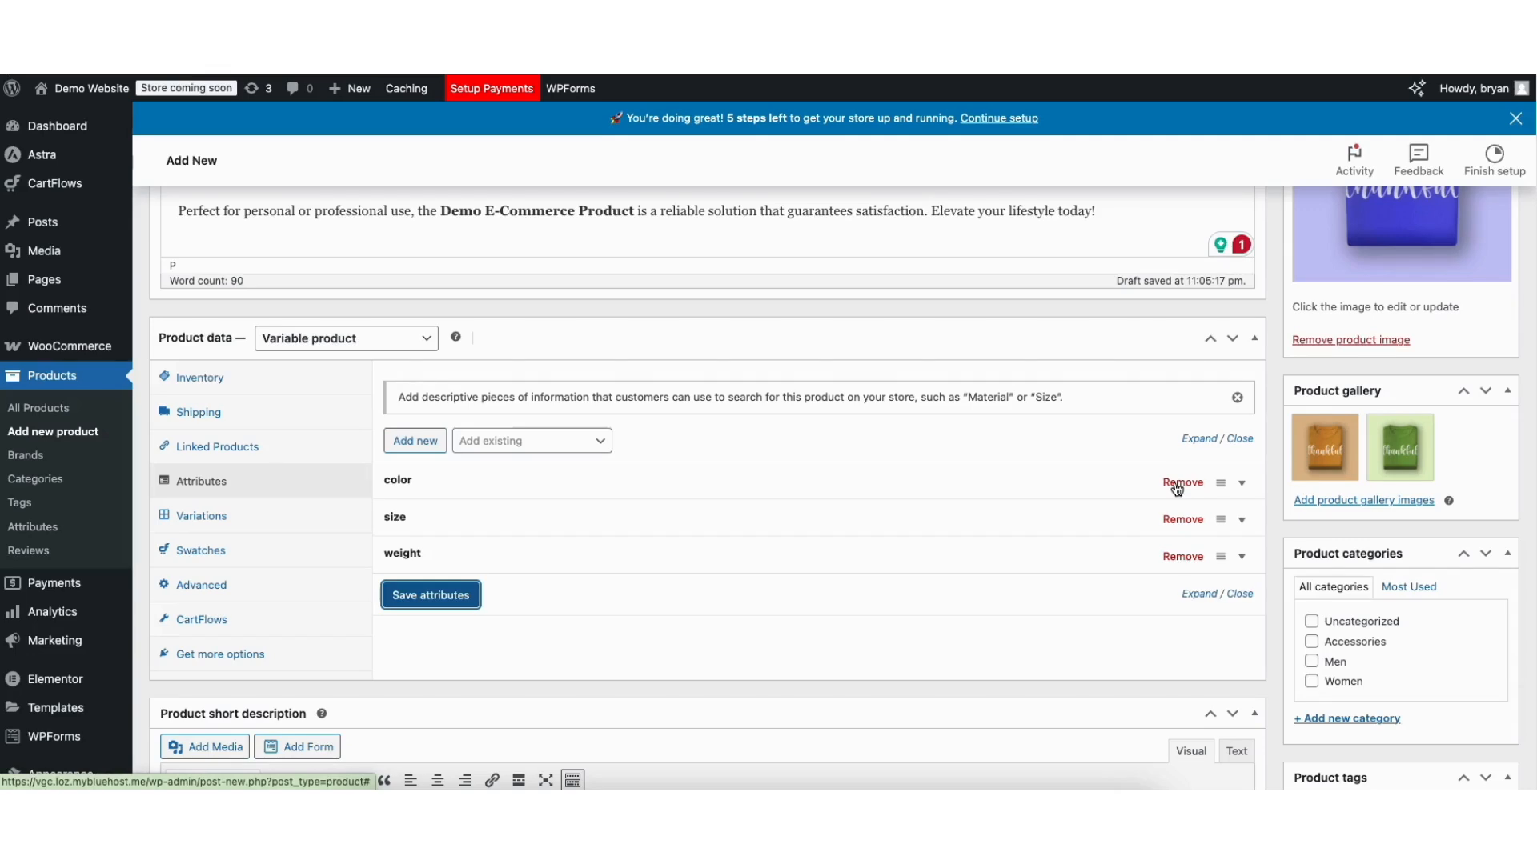
left_click(416, 486)
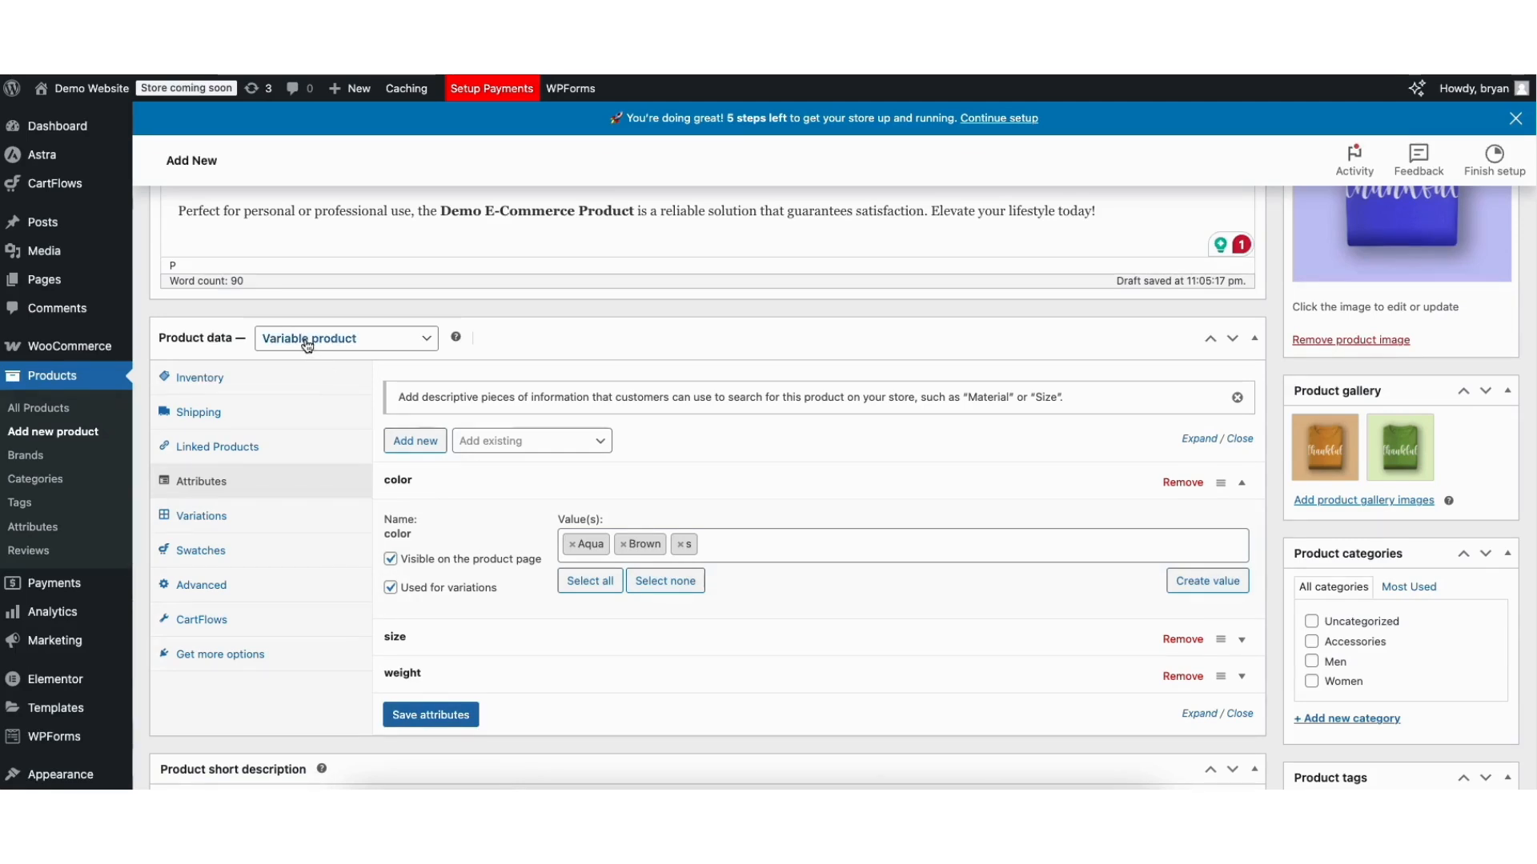
left_click(201, 518)
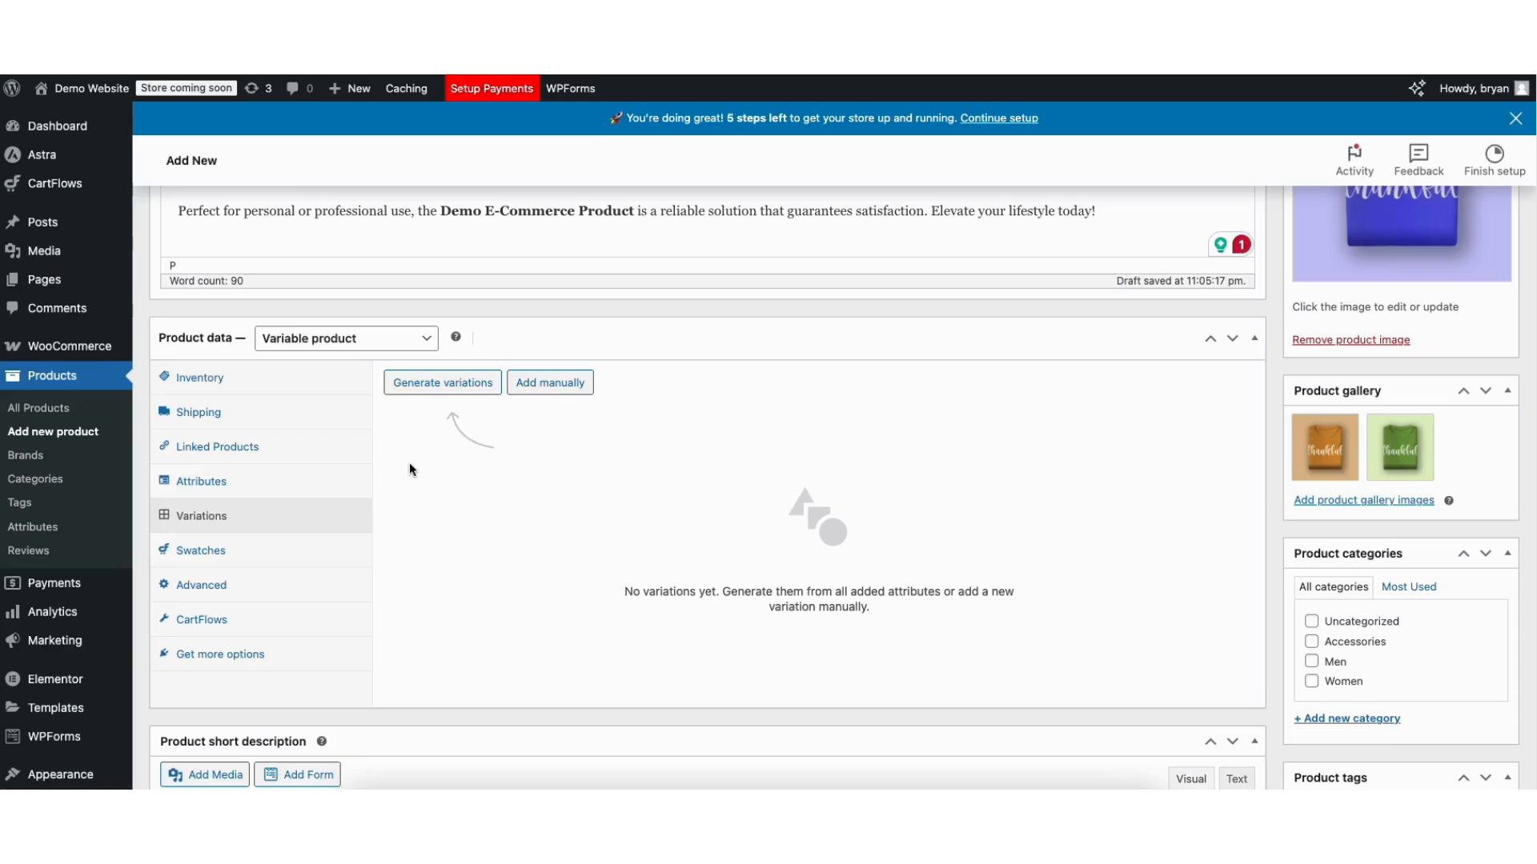
left_click(422, 387)
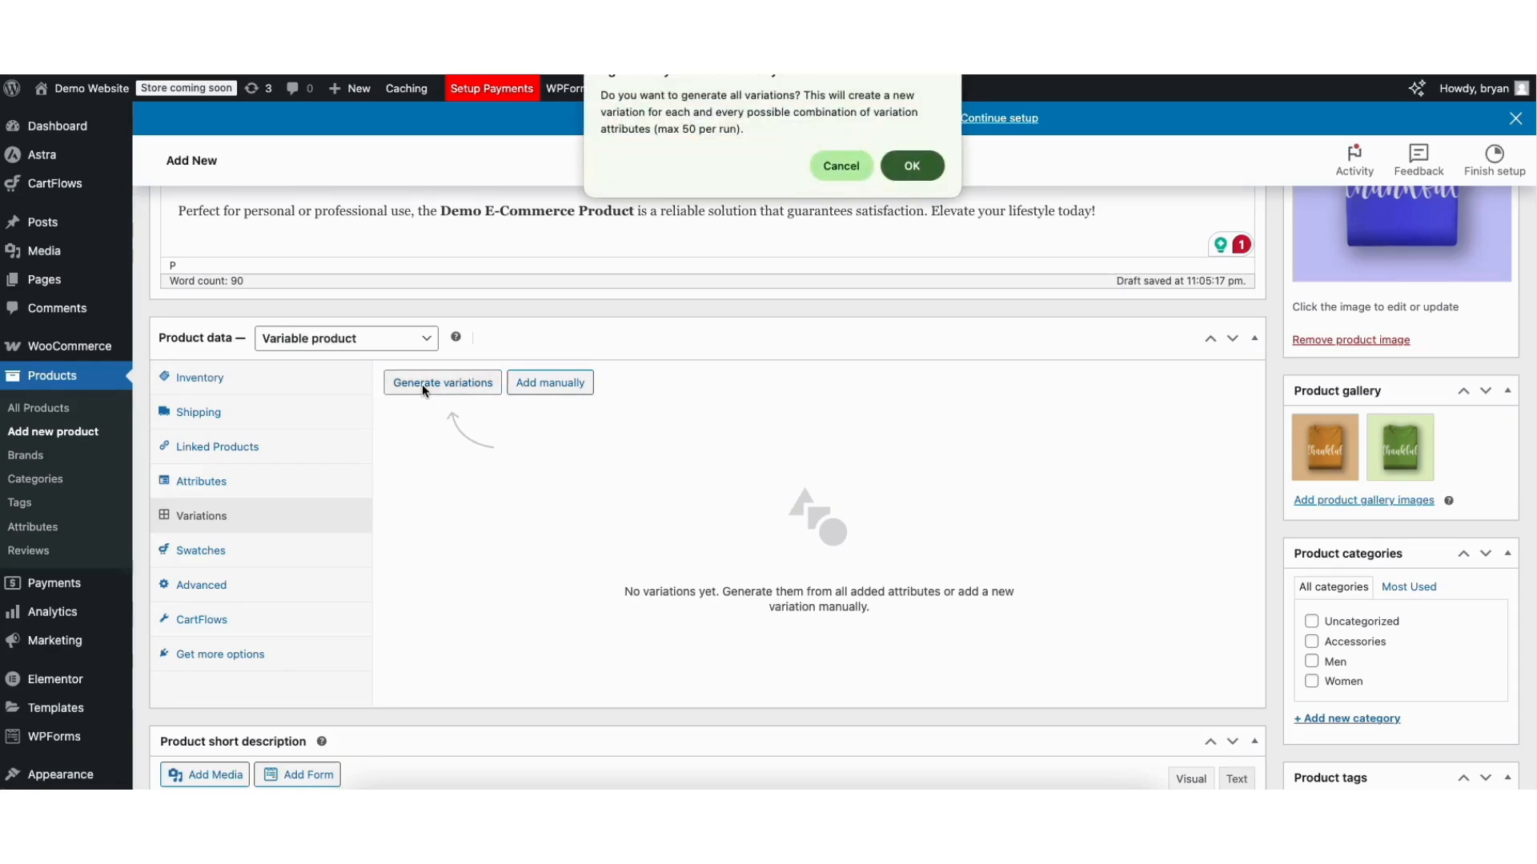
left_click(911, 166)
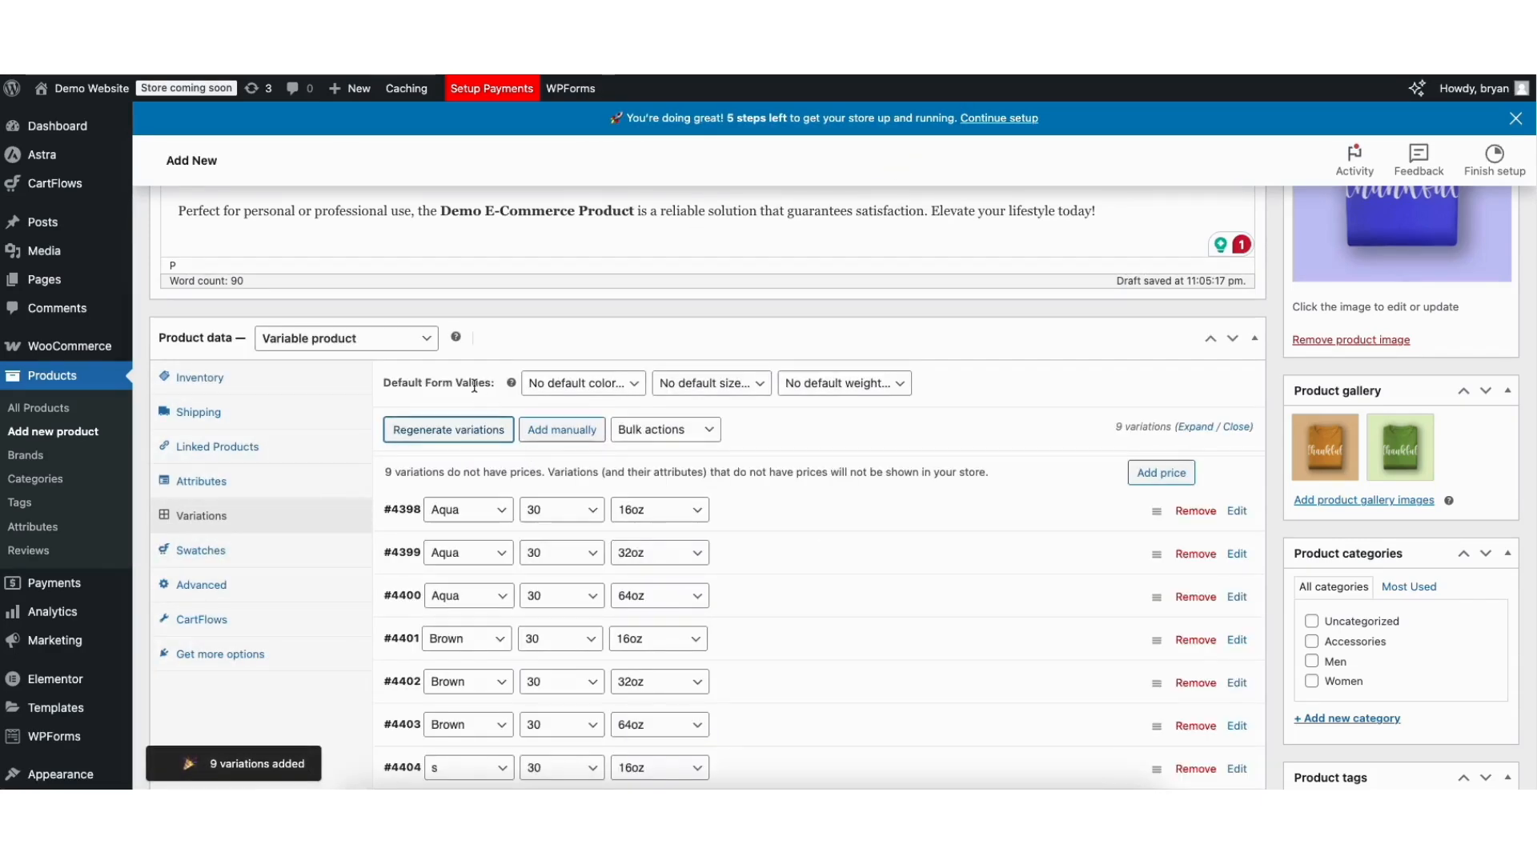
- Keep no default color for the variations and add a price of $25 to all variations without a price
left_click(592, 392)
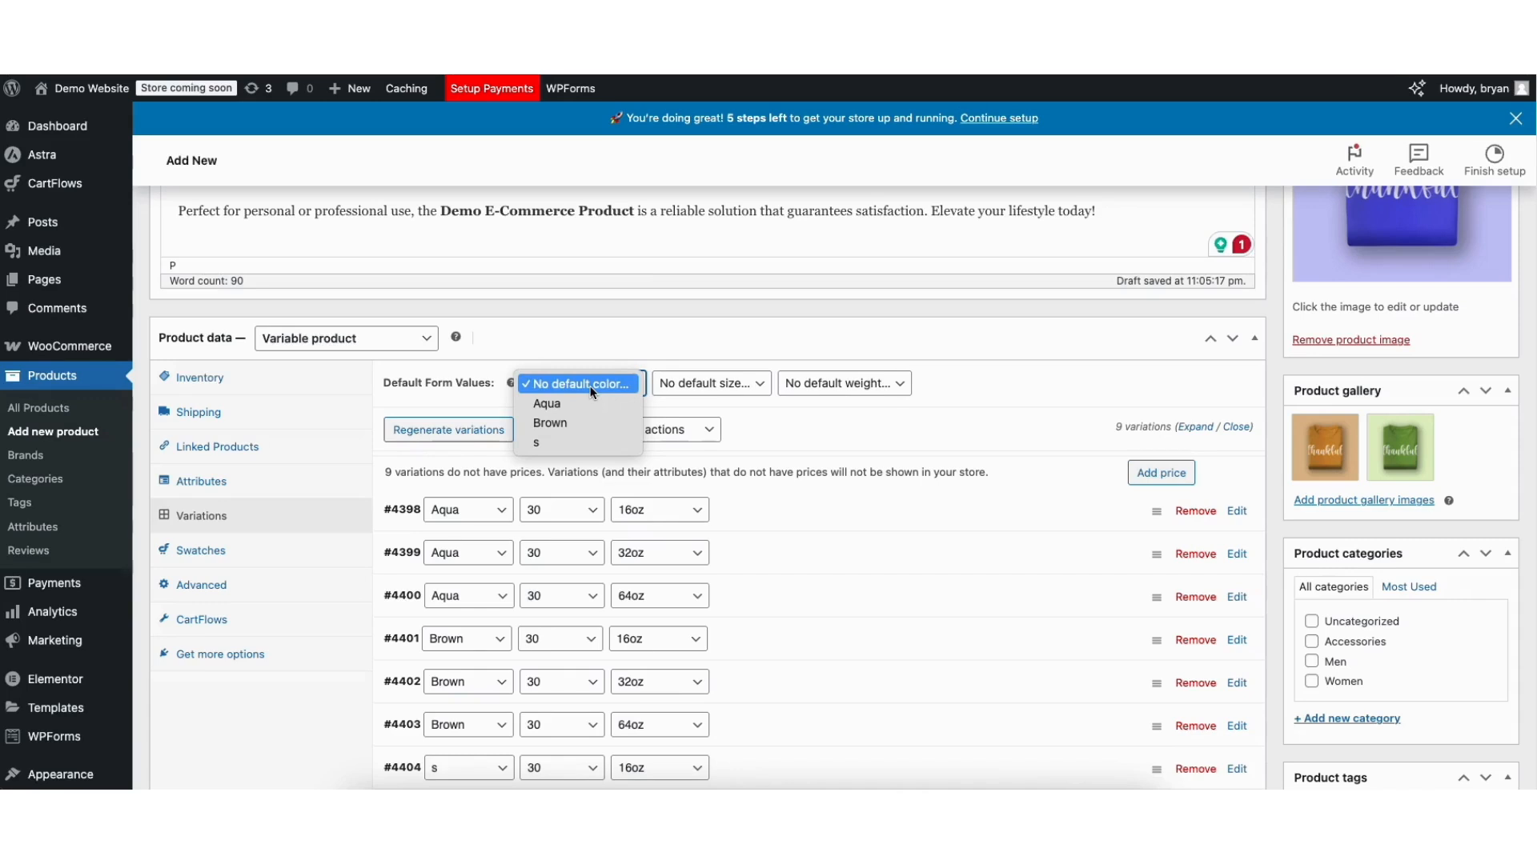
left_click(592, 386)
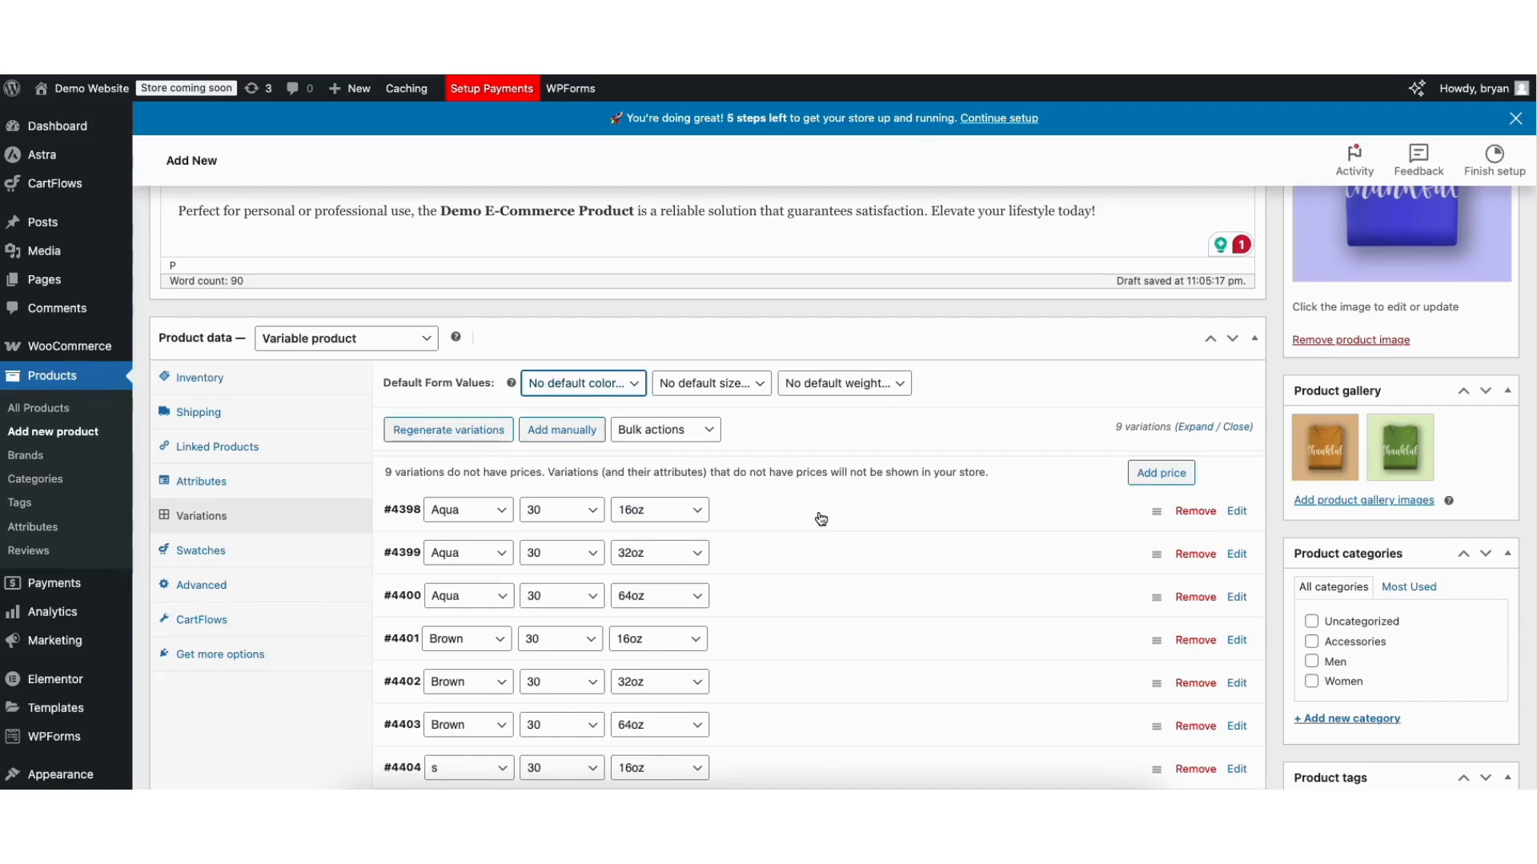
left_click(1146, 480)
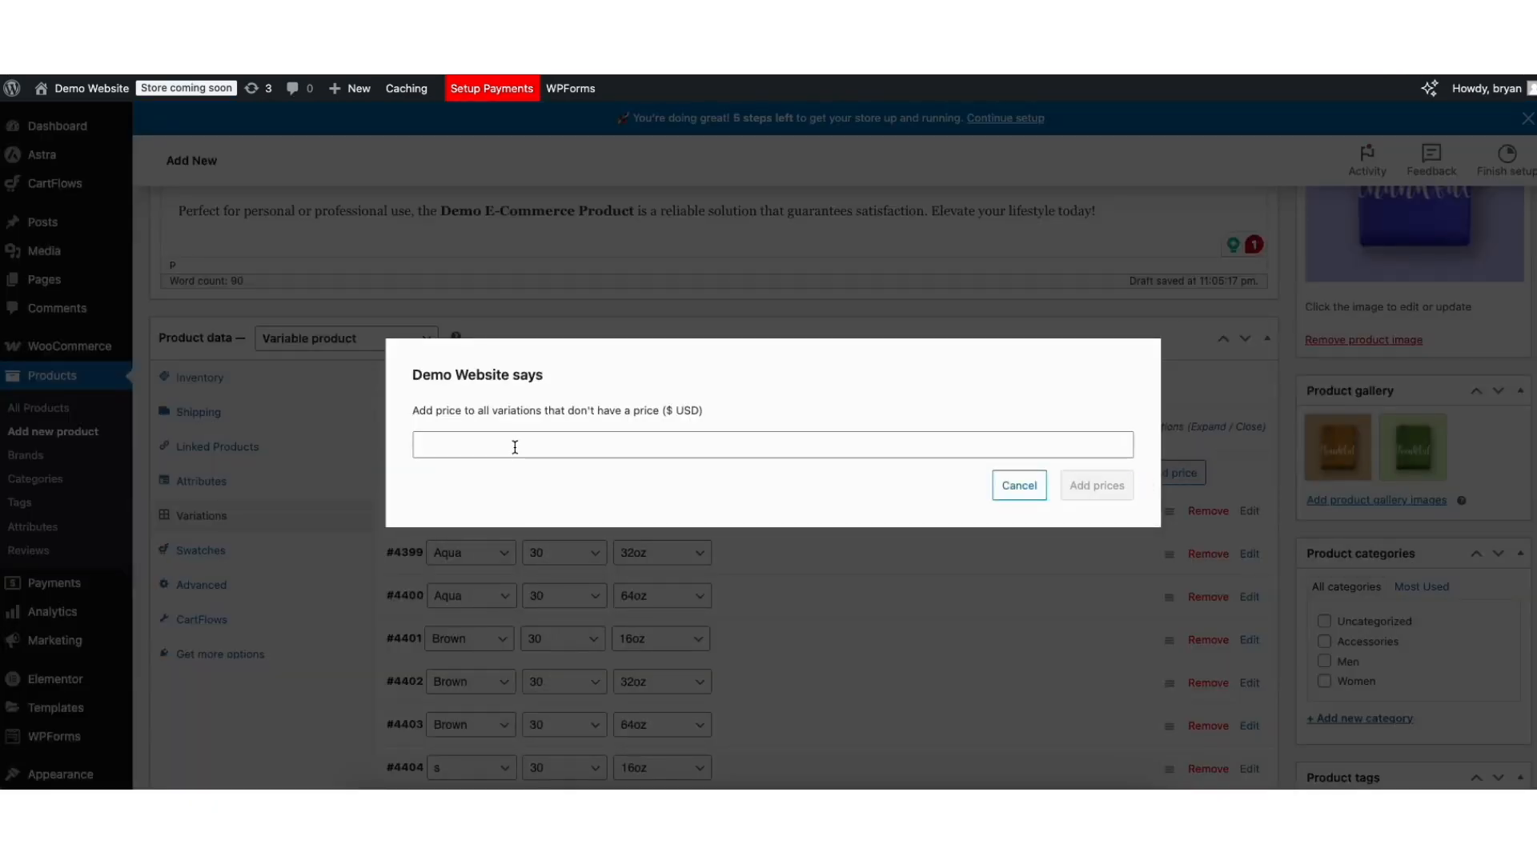
left_click(514, 445)
type("25")
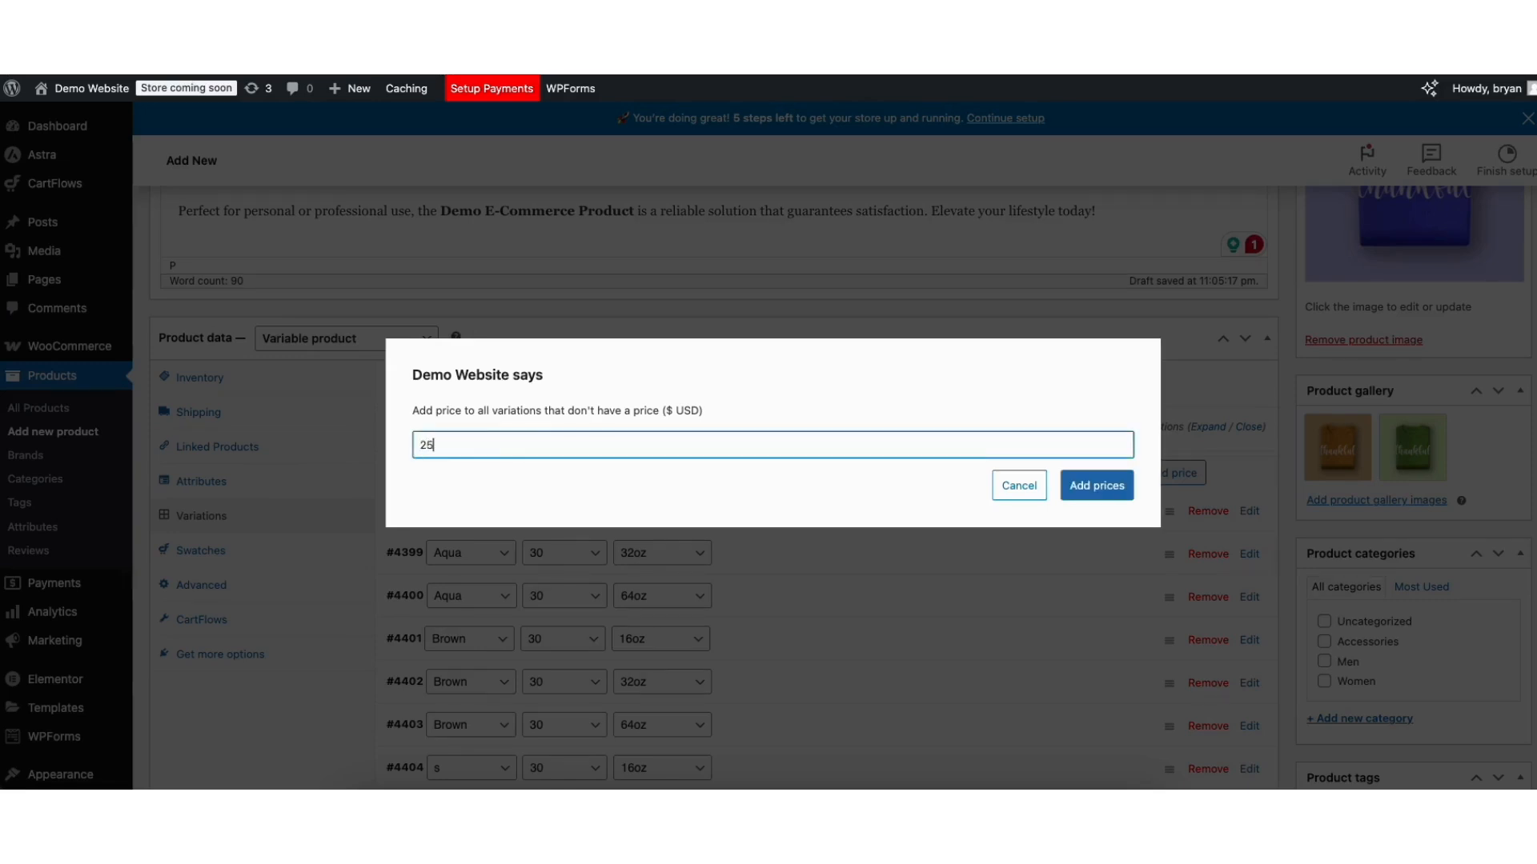
left_click(1062, 483)
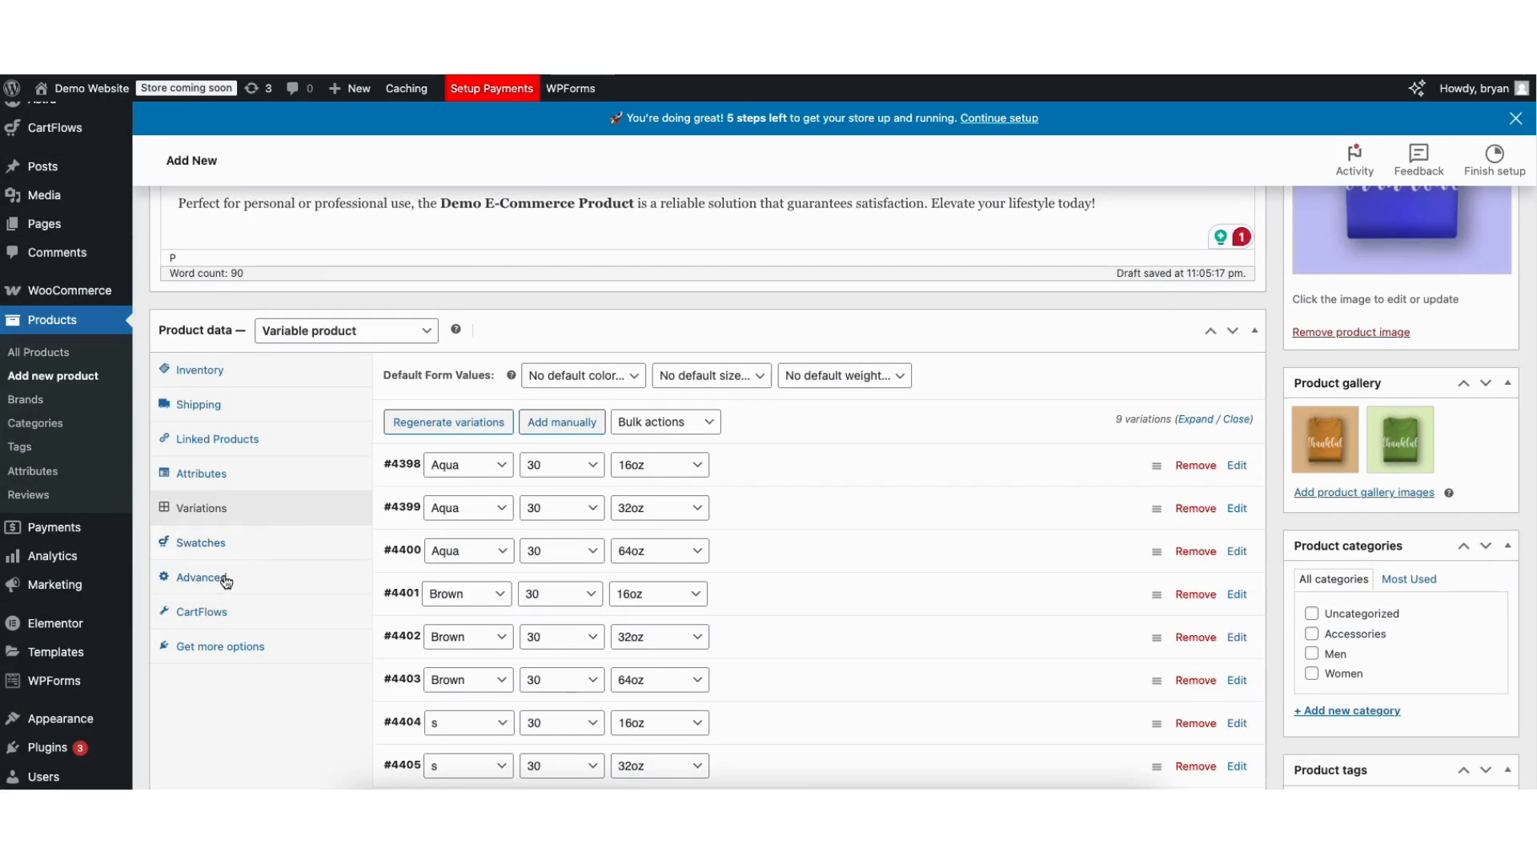
- Show the advanced product data settings, and create a product category named Demo Categories, keeping it assigned to the product
left_click(221, 589)
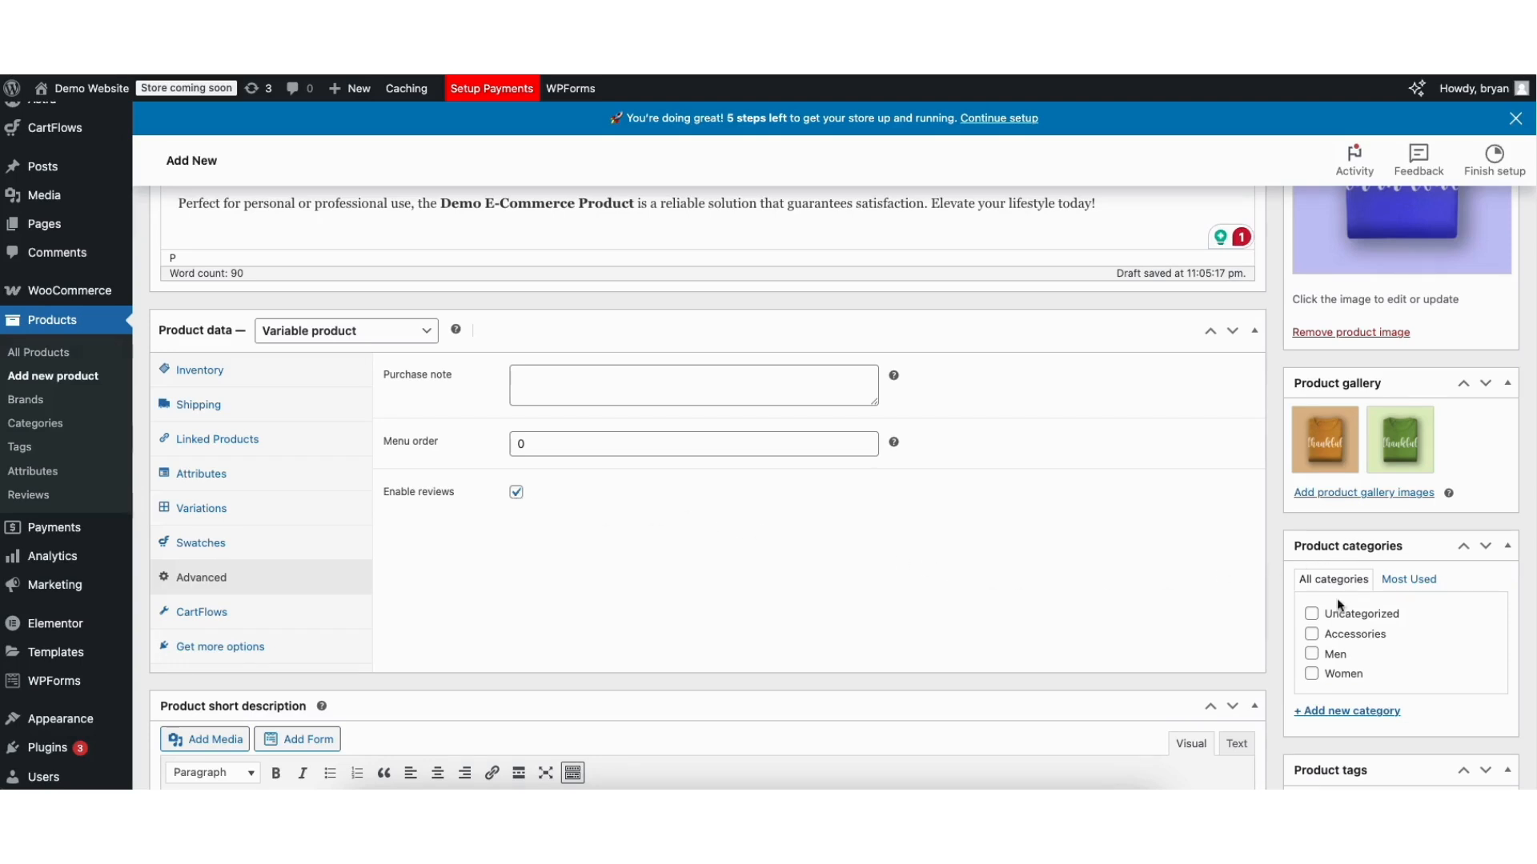
left_click(1312, 635)
left_click(1319, 713)
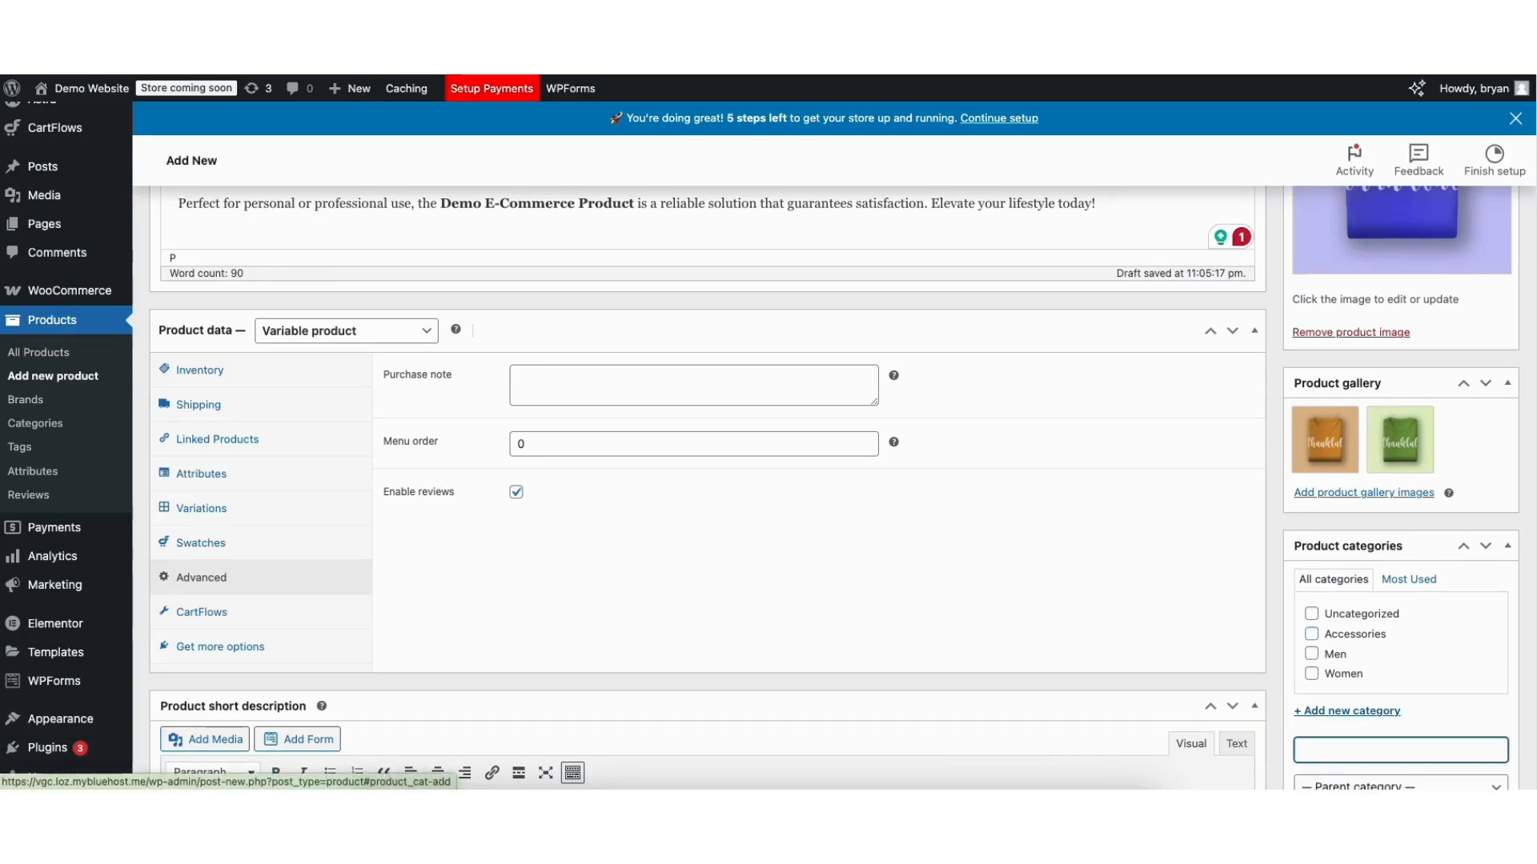
scroll(1354, 518, "down", 3)
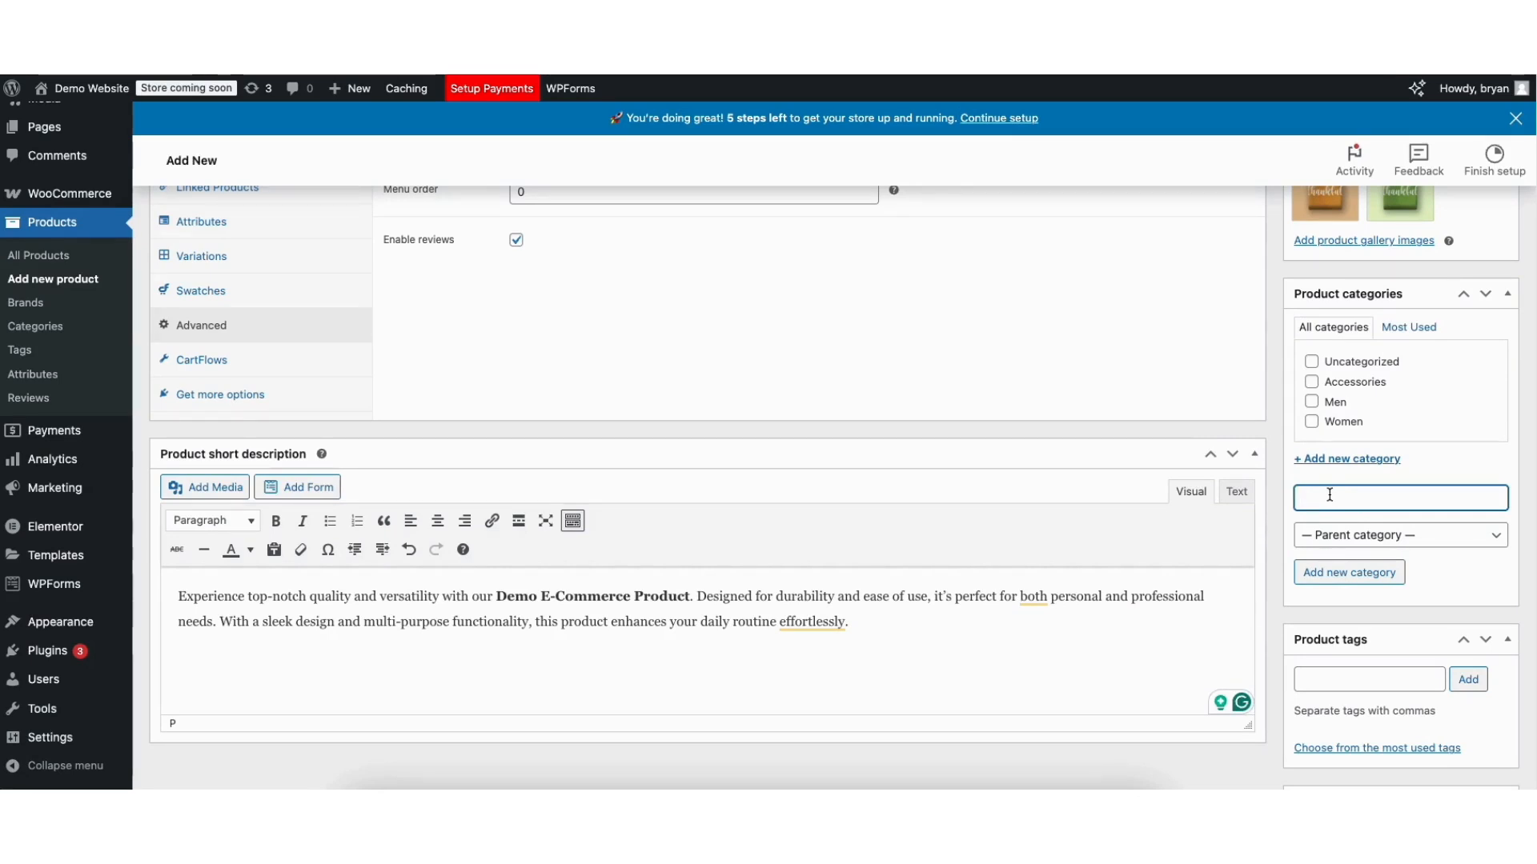
type("Demo Categories")
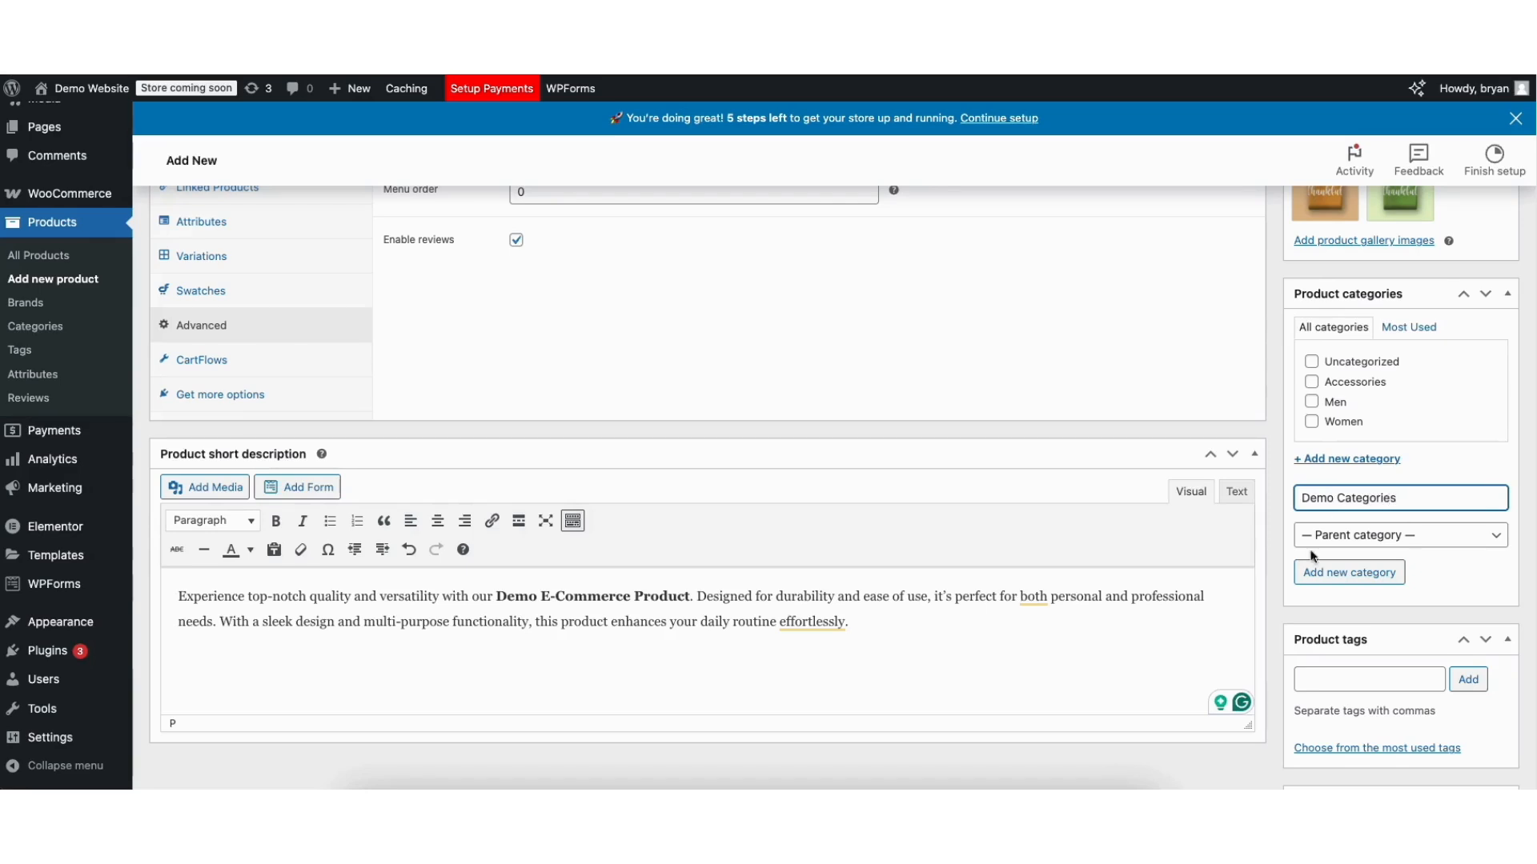
left_click(1326, 576)
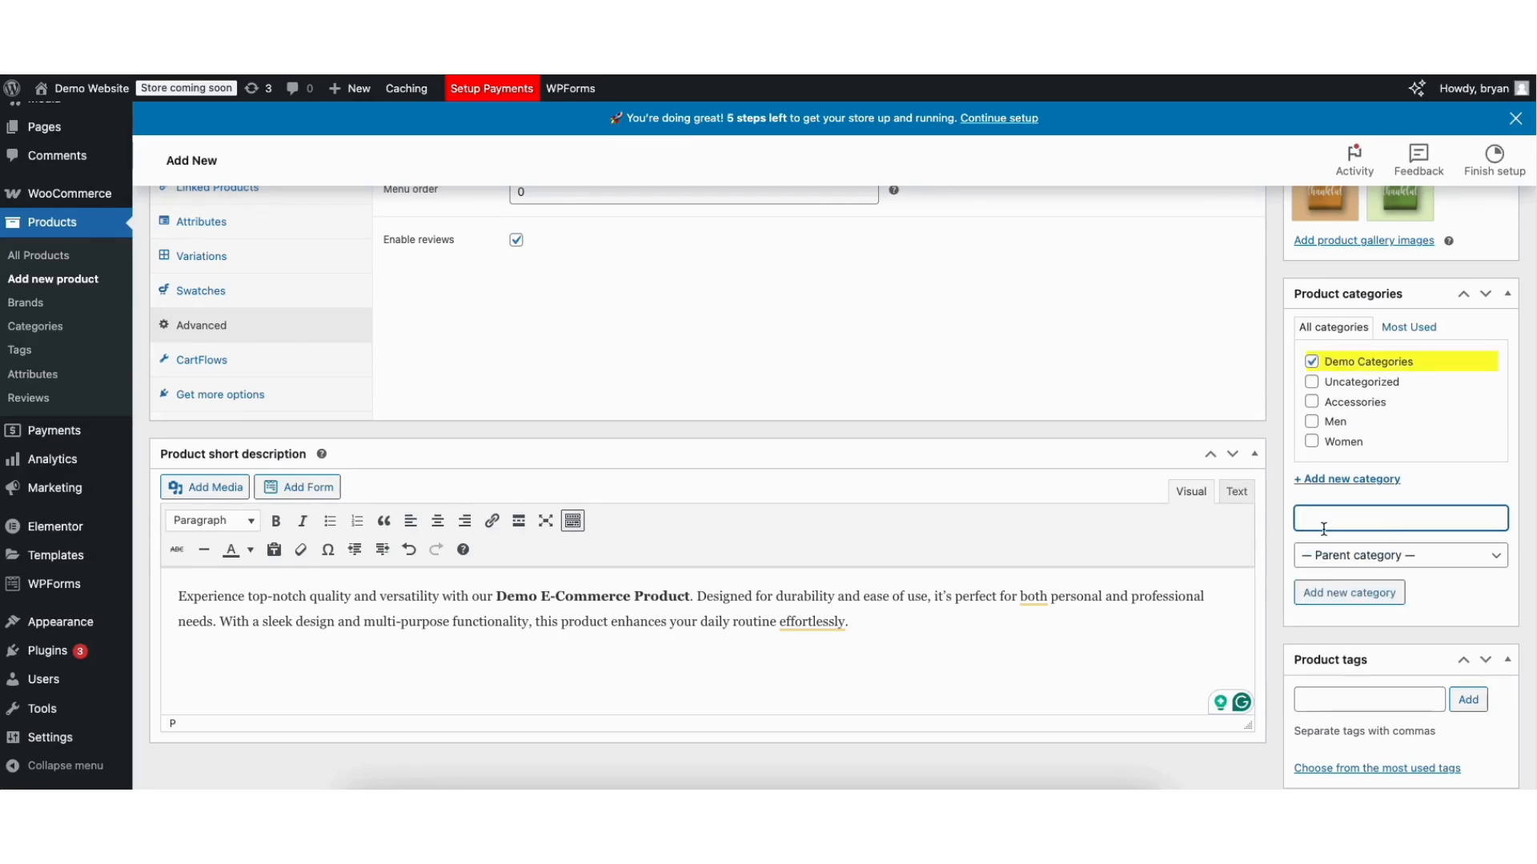
left_click(1312, 364)
left_click(1313, 363)
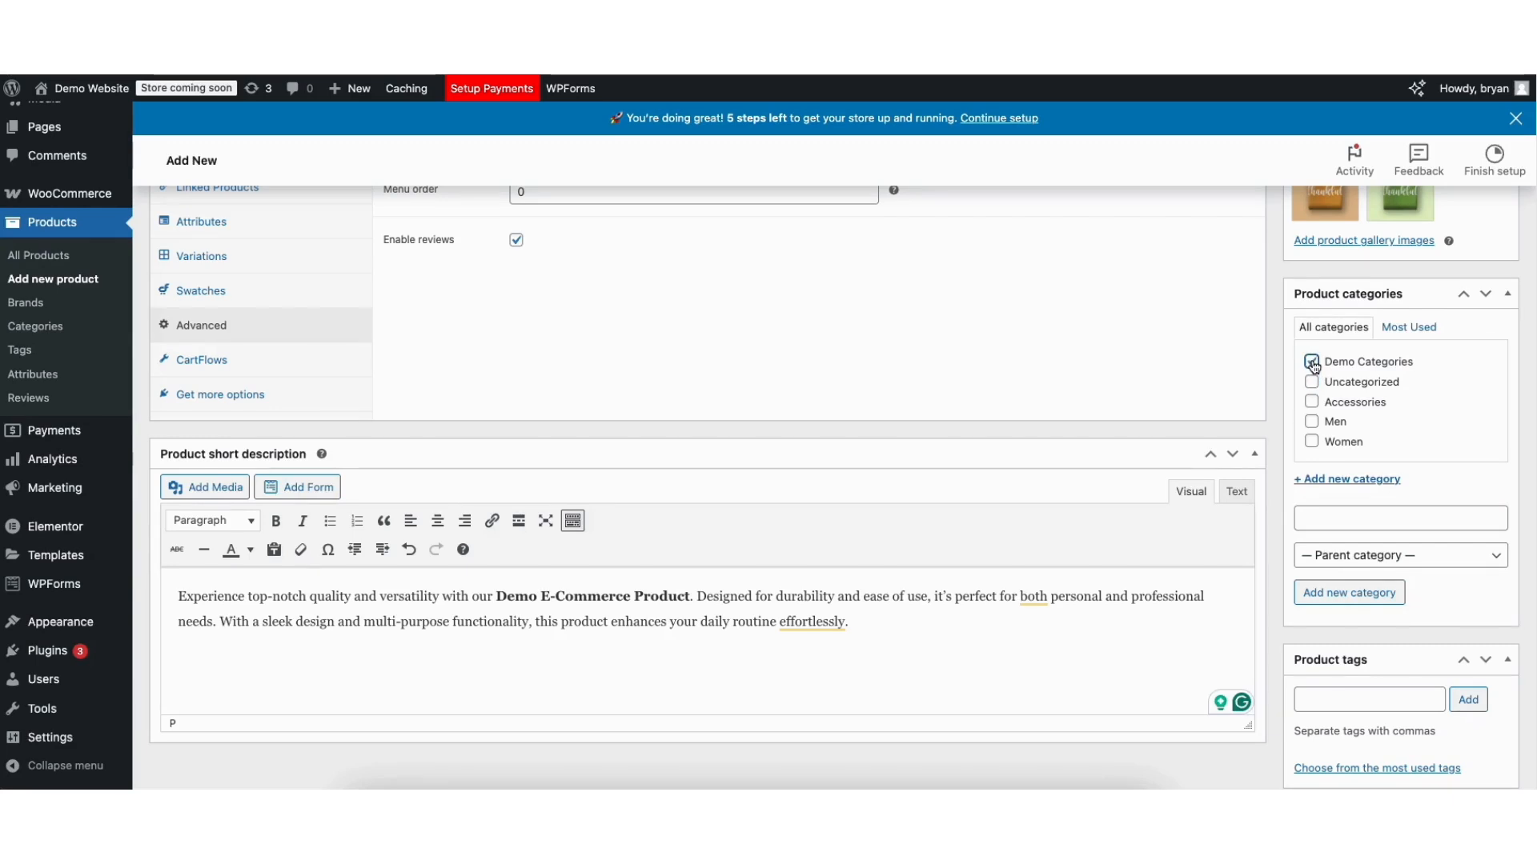
- Save the product as a draft
scroll(1512, 220, "up", 10)
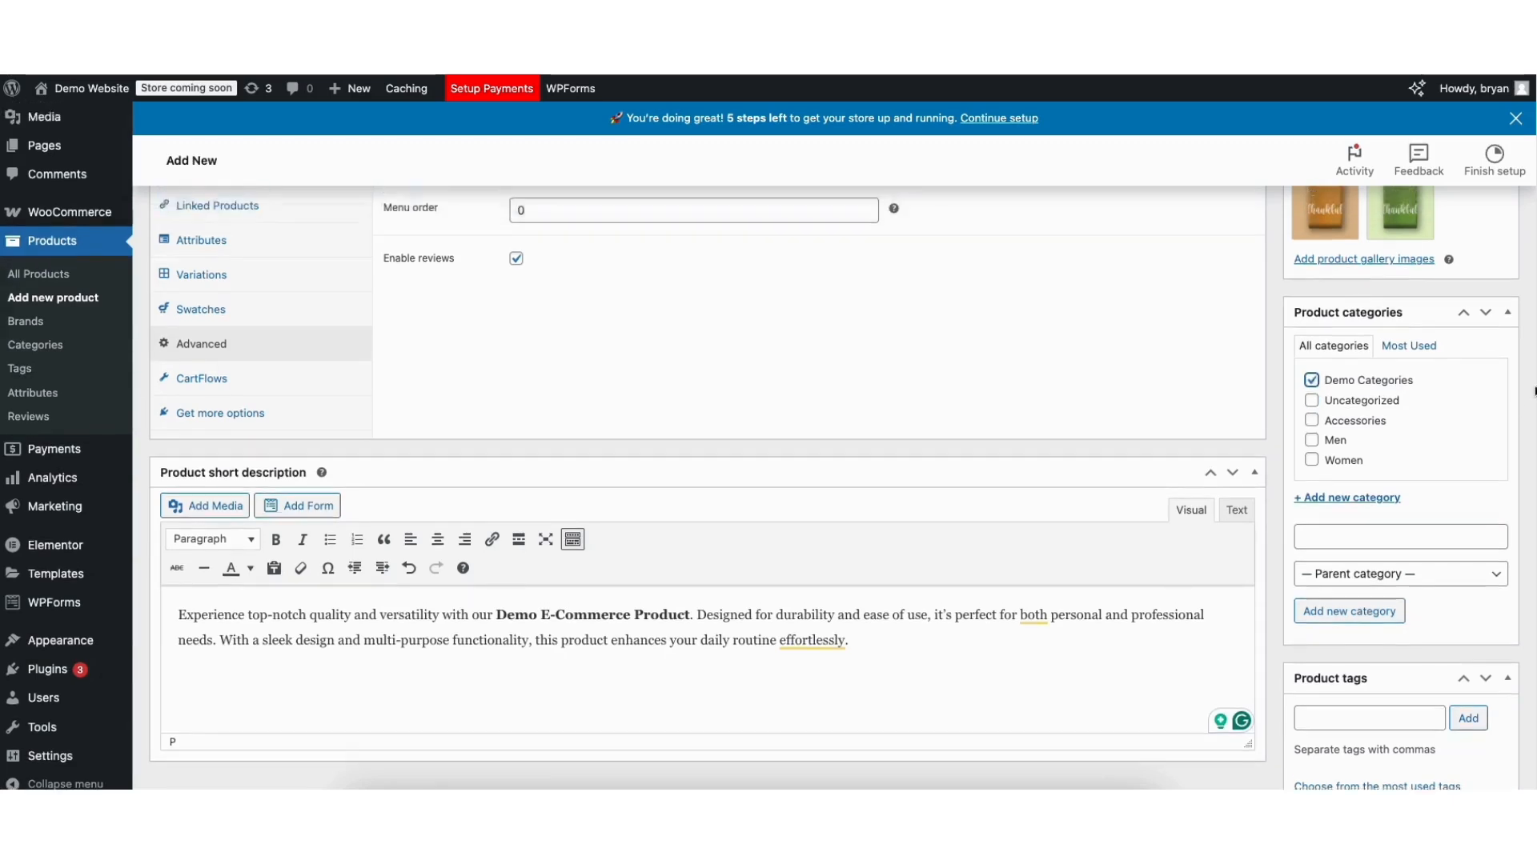
scroll(1512, 218, "up", 2)
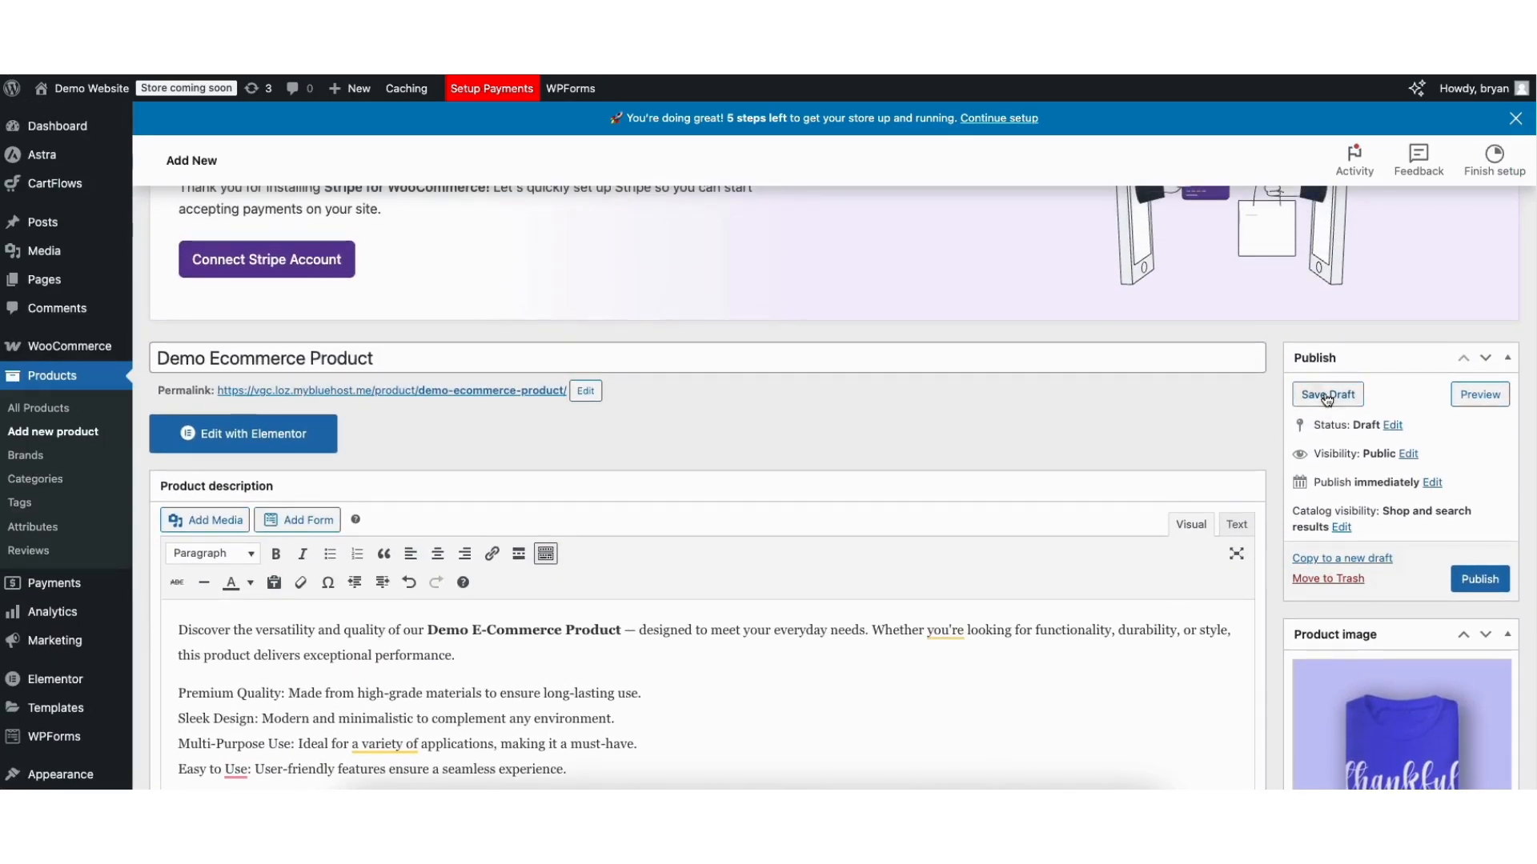
left_click(1324, 393)
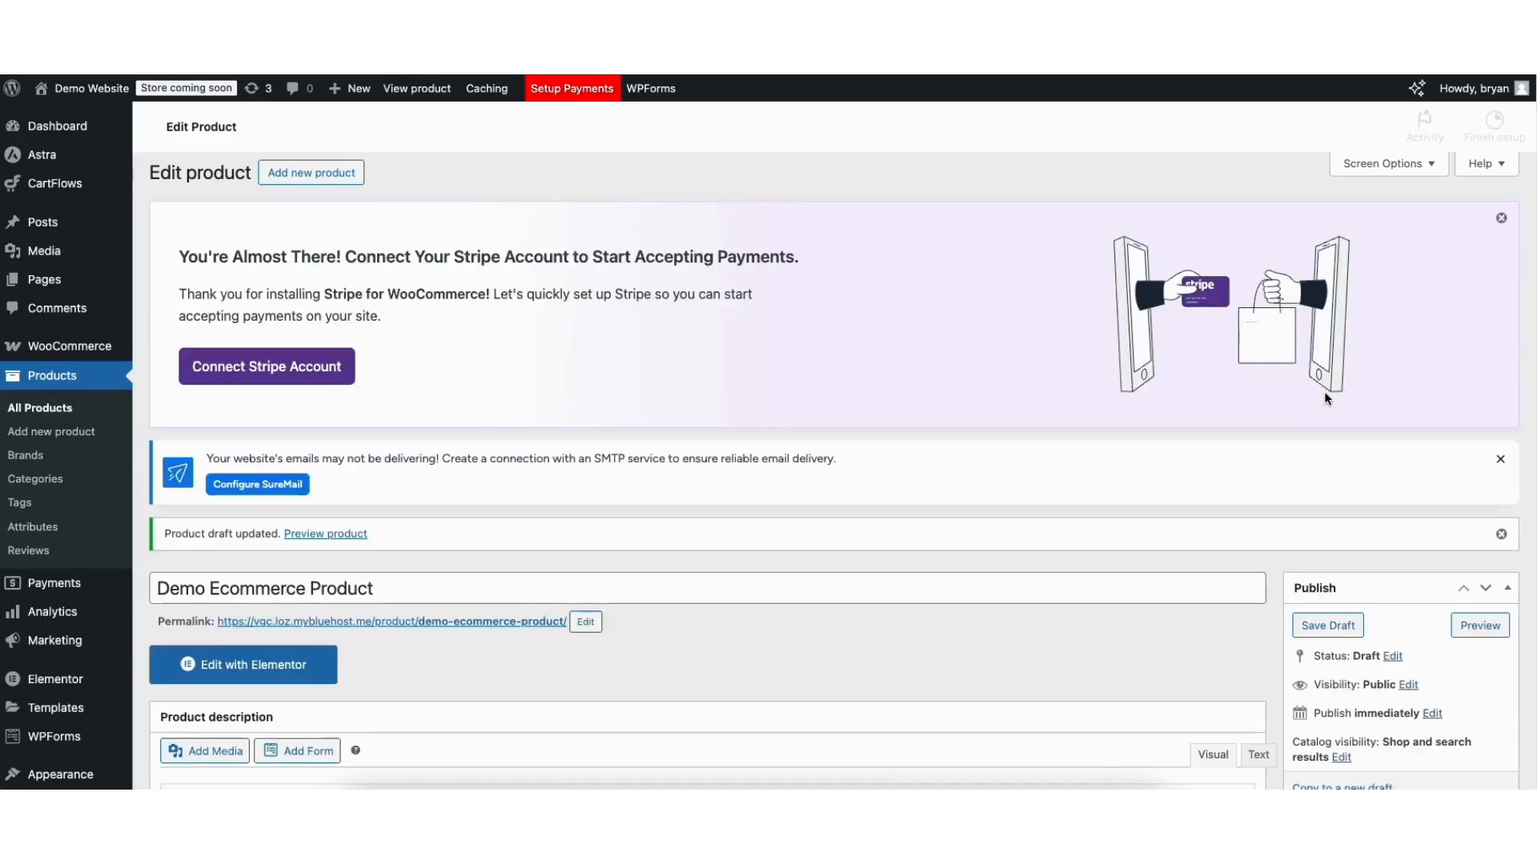
- Preview the product page and look through its images, price, variation options and description
scroll(1531, 271, "down", 5)
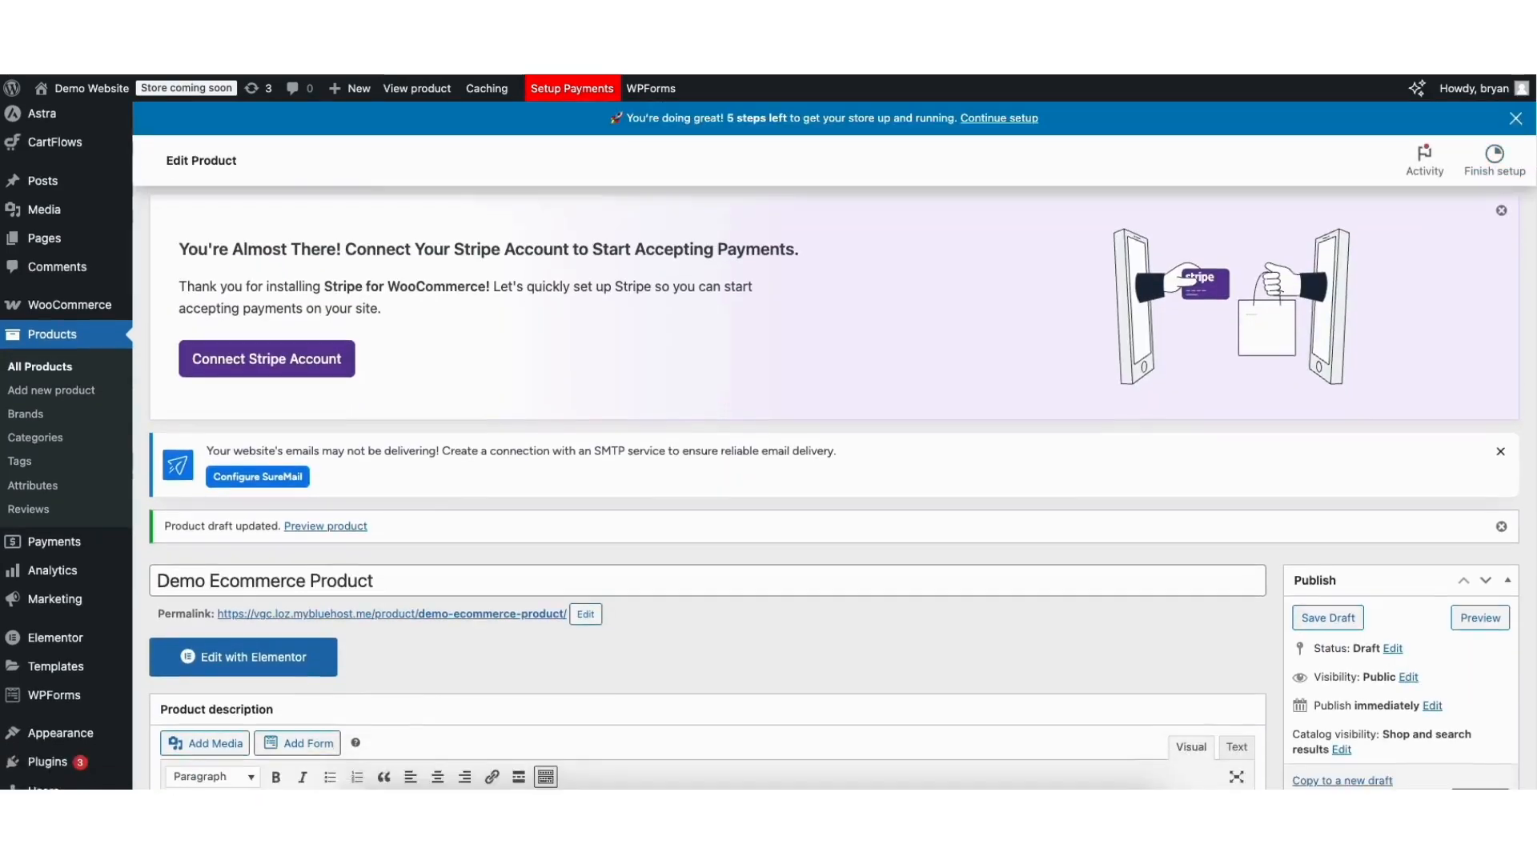
scroll(1531, 271, "down", 1)
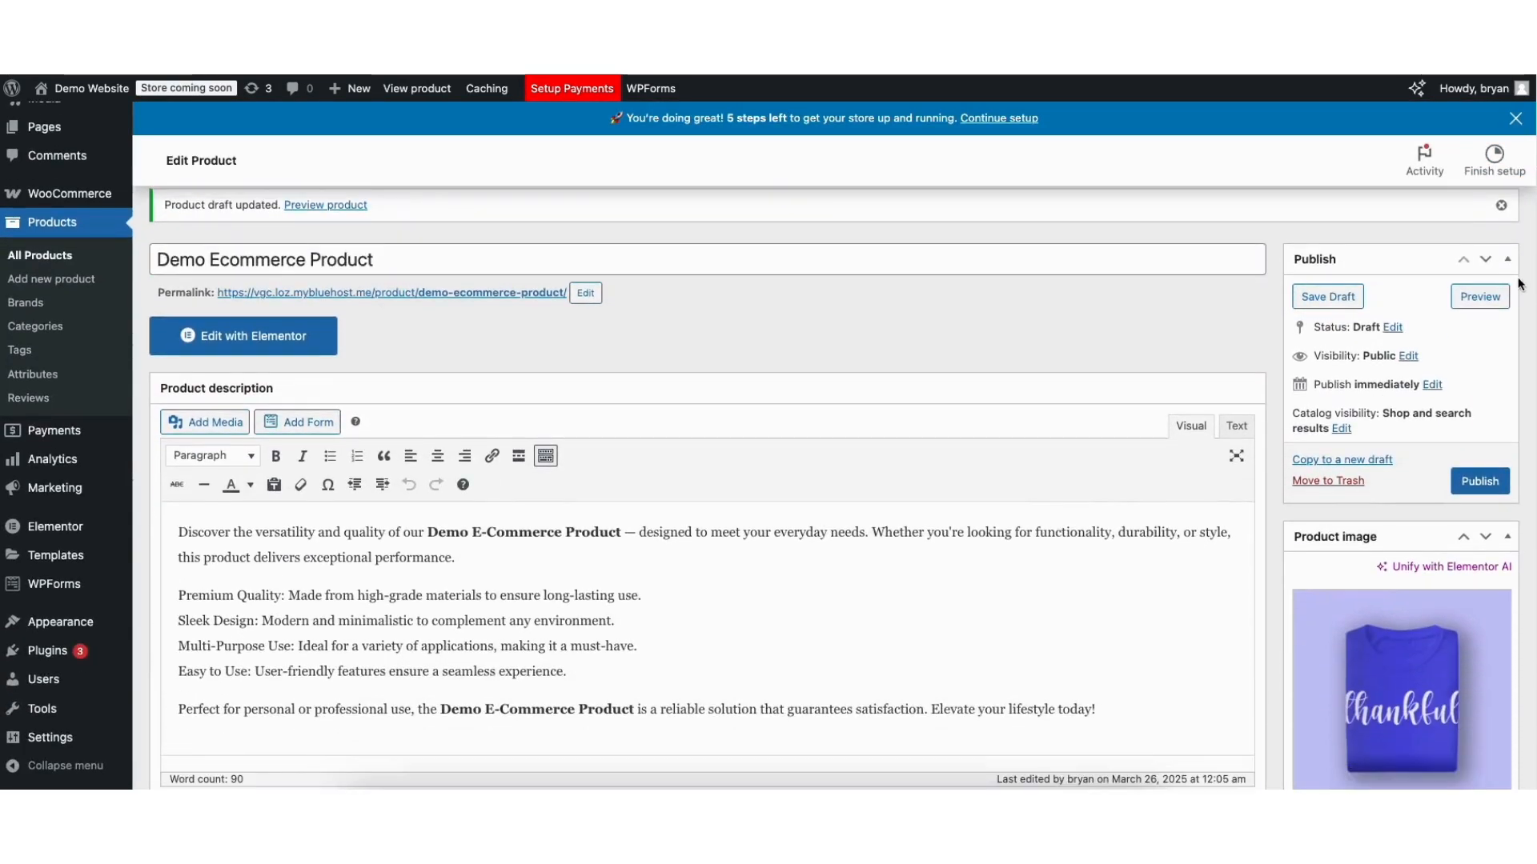
left_click(1480, 298)
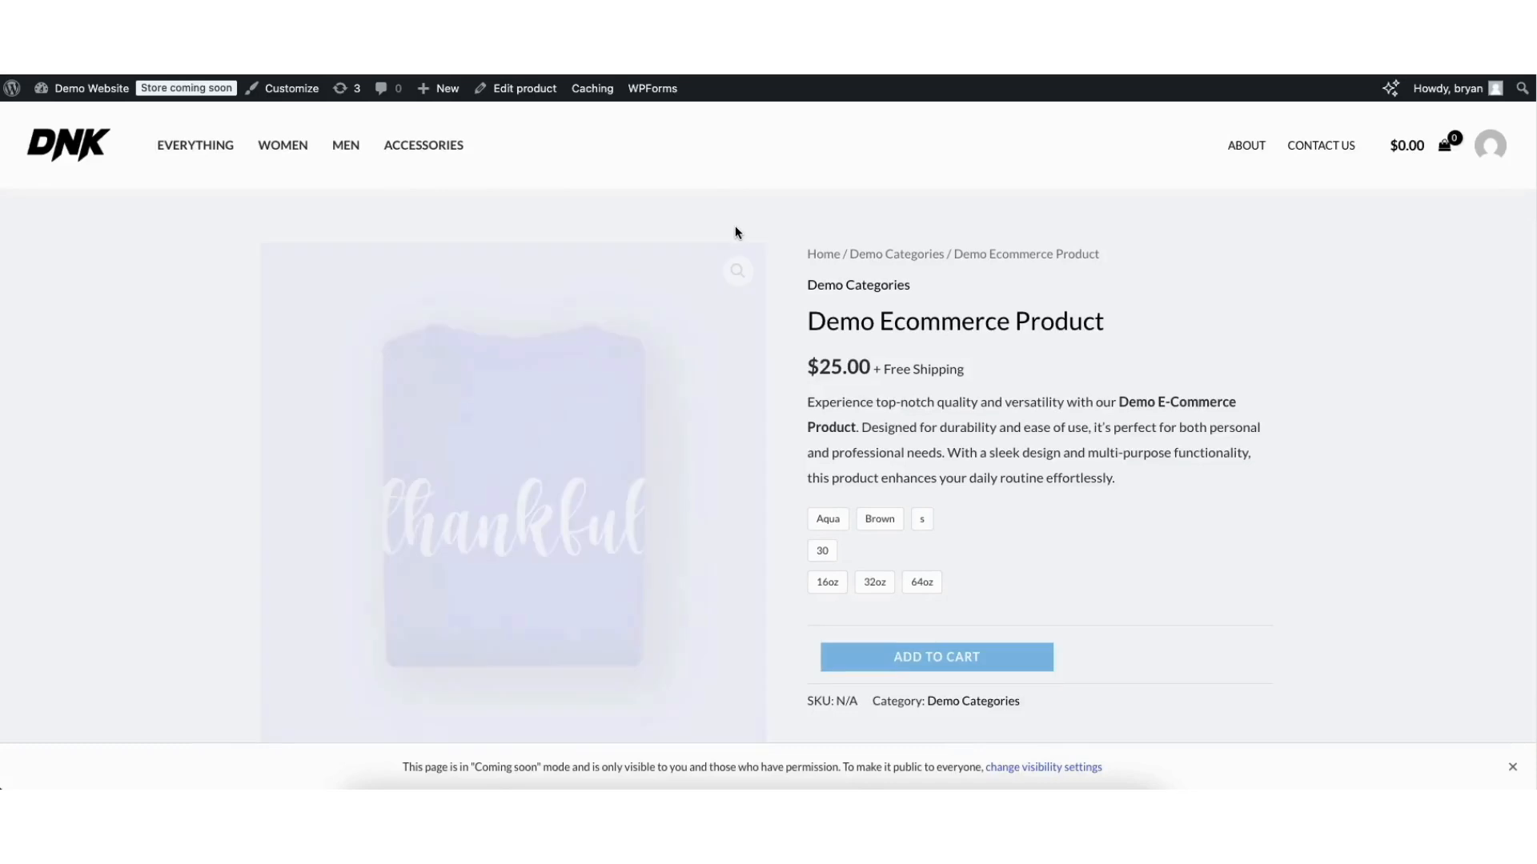
scroll(1531, 222, "down", 3)
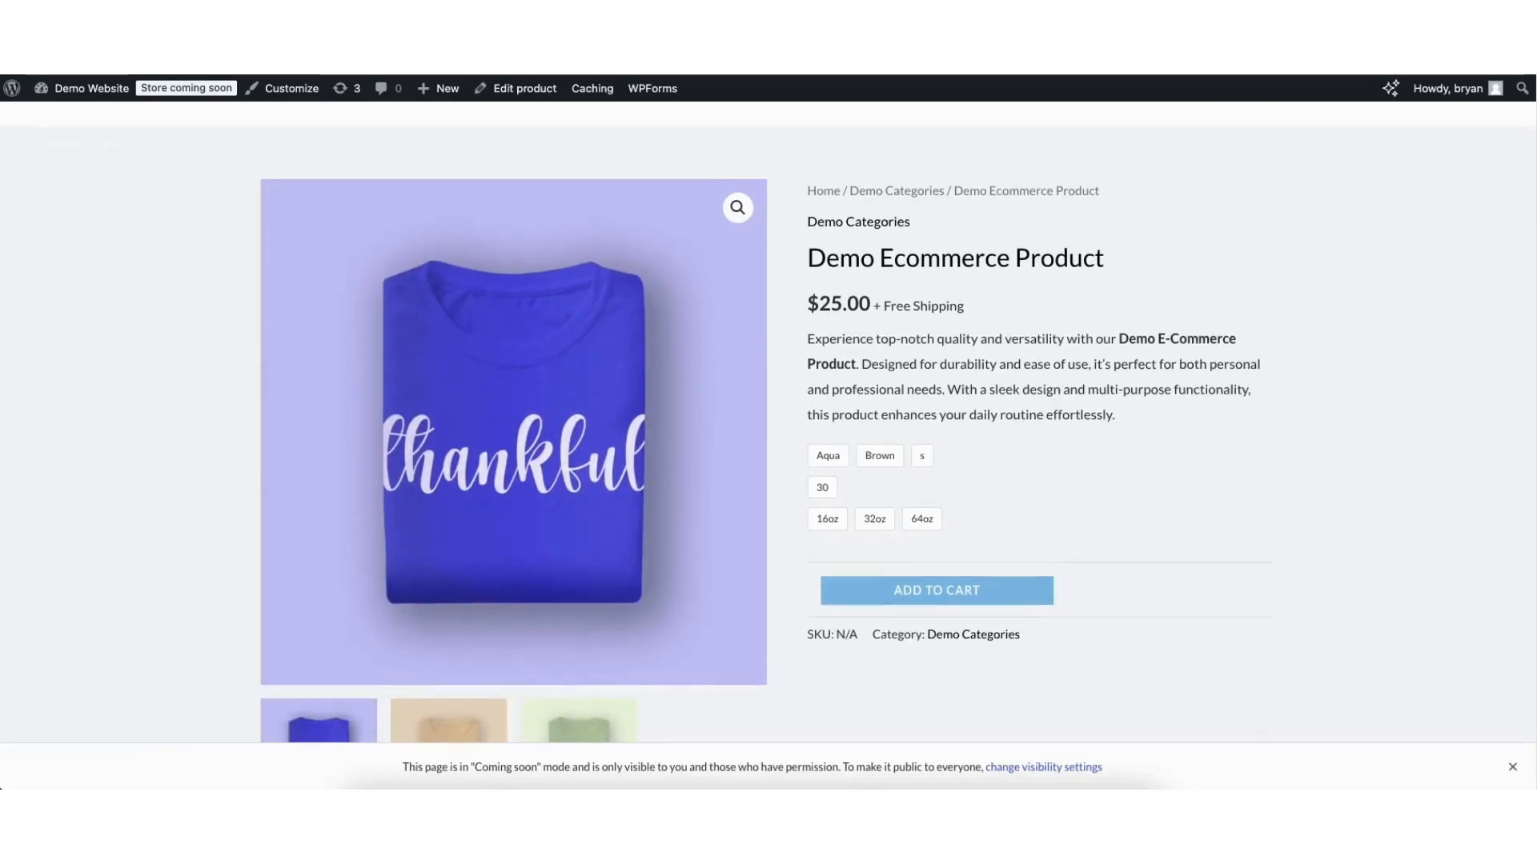
scroll(1529, 256, "down", 10)
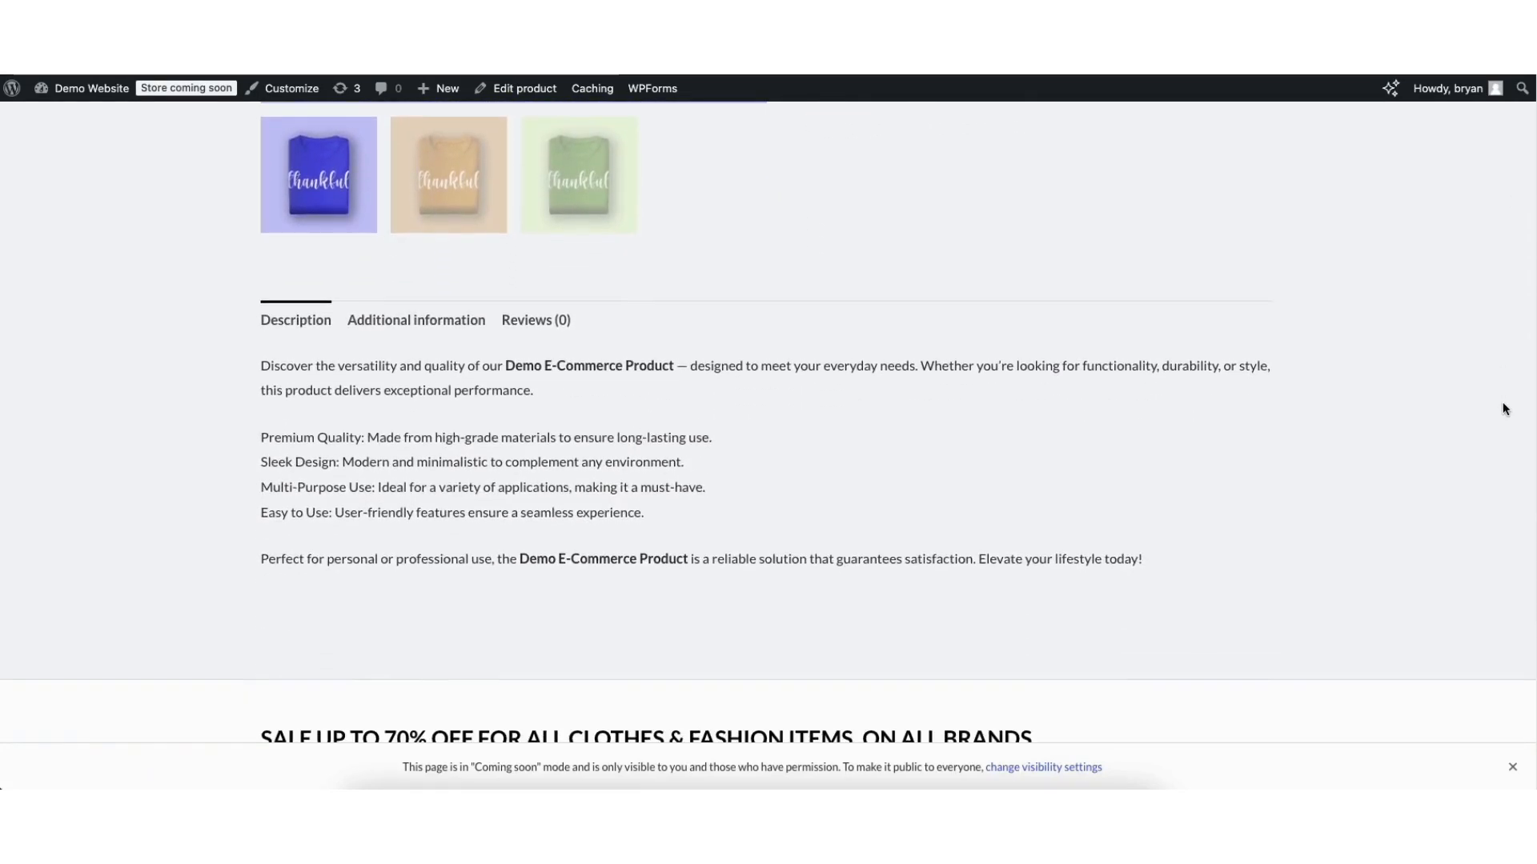
- Leave the product preview, publish the Demo Ecommerce Product and save it again as an update
scroll(1502, 448, "up", 12)
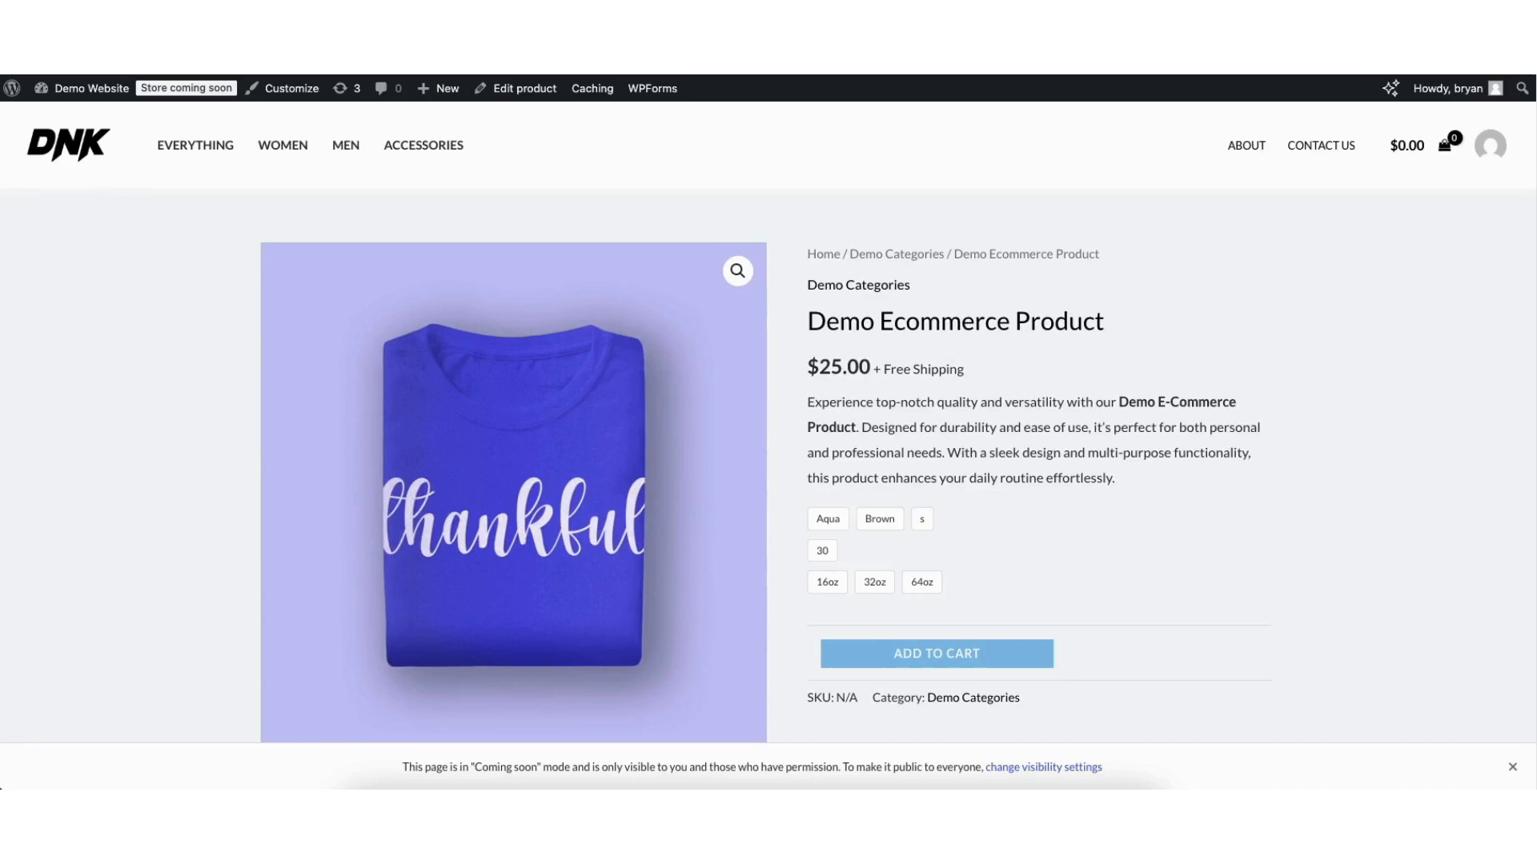
key("super+w")
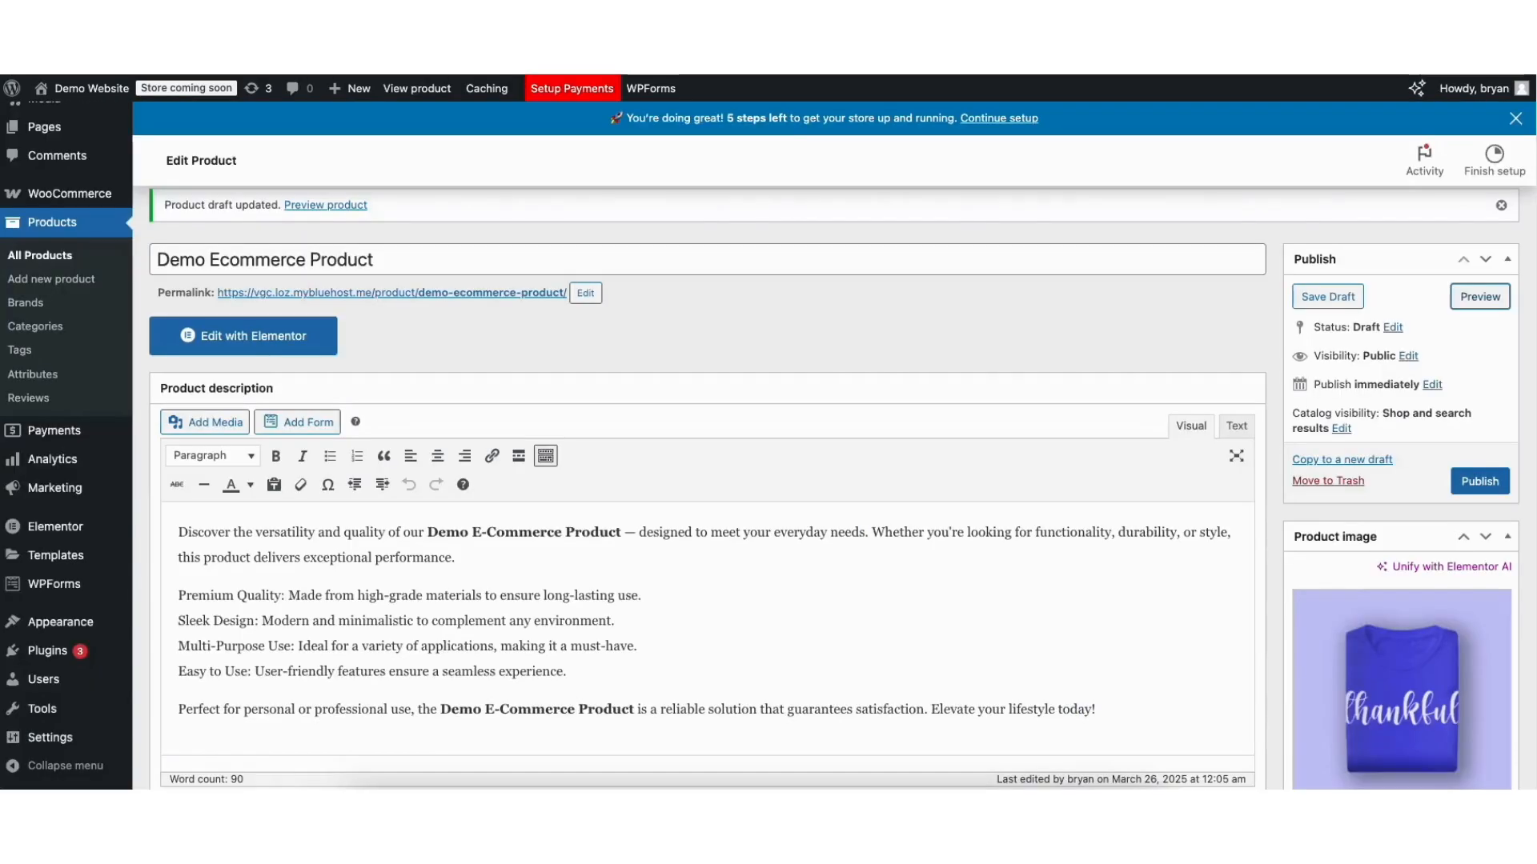
left_click(1473, 483)
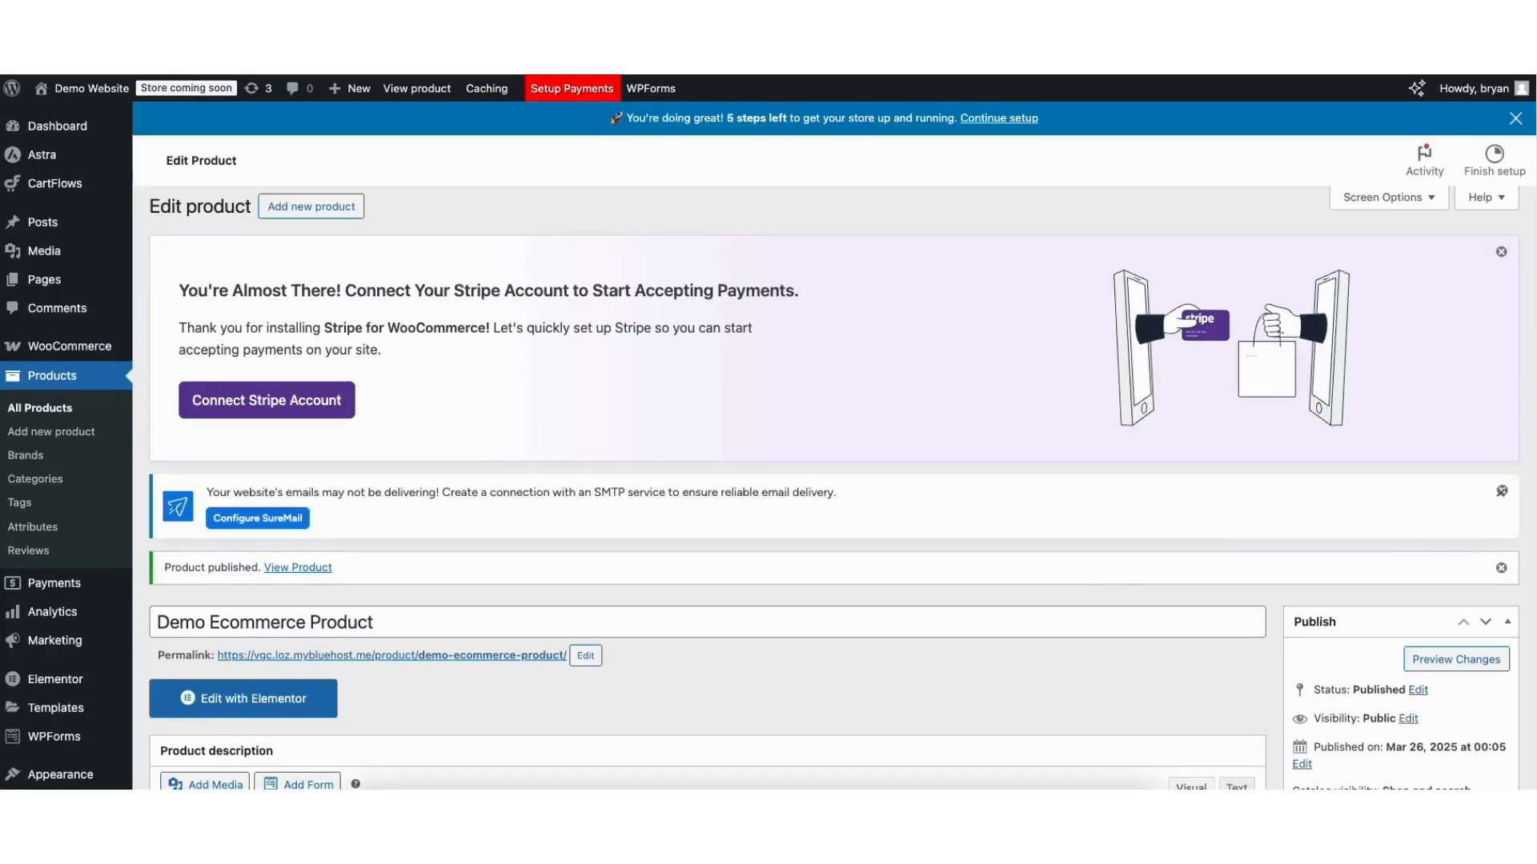
scroll(1472, 368, "down", 6)
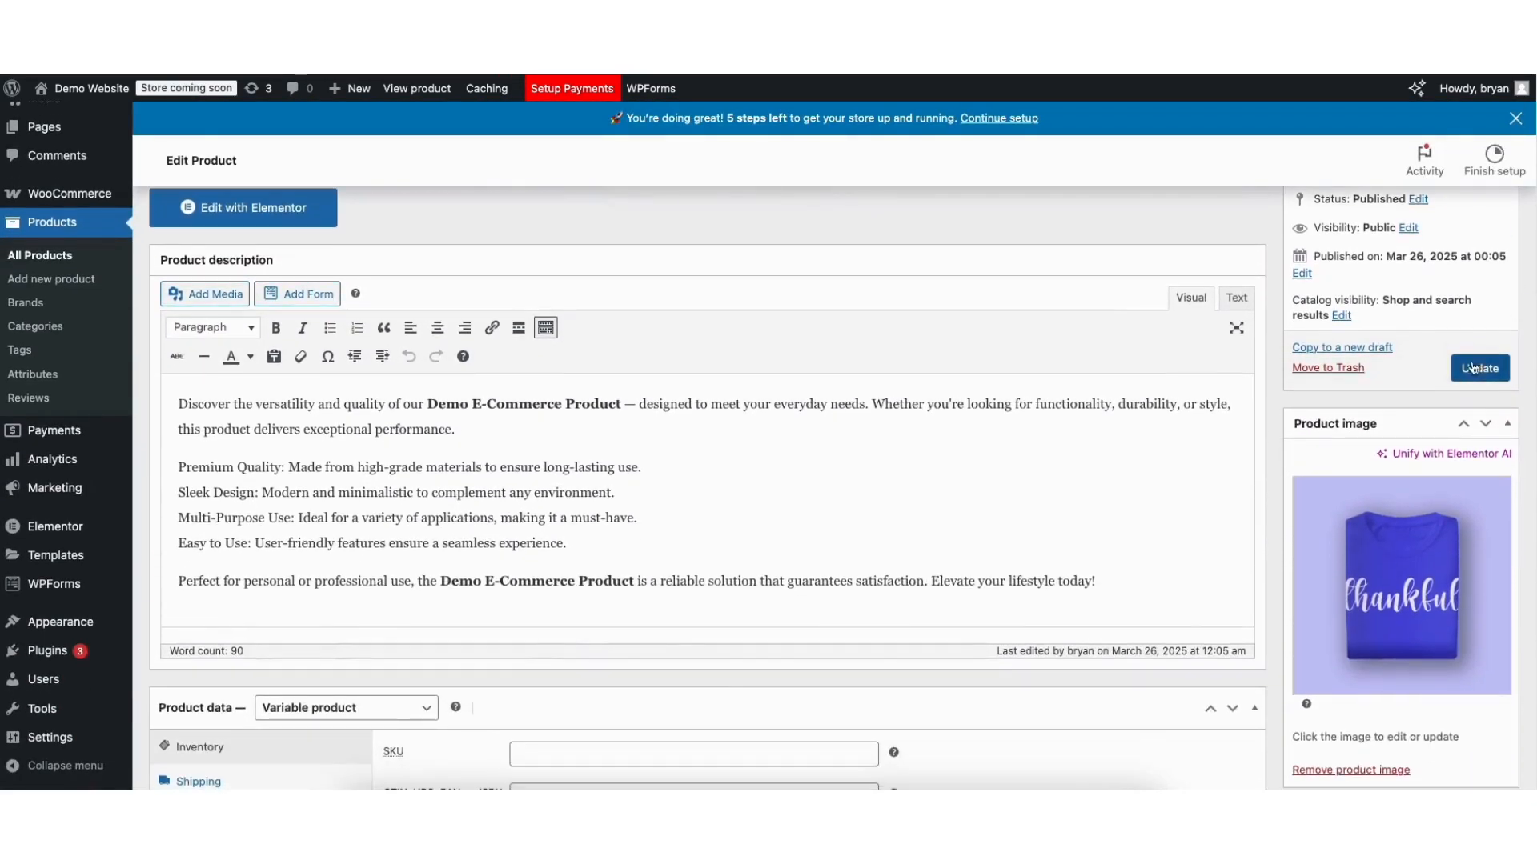
left_click(1471, 368)
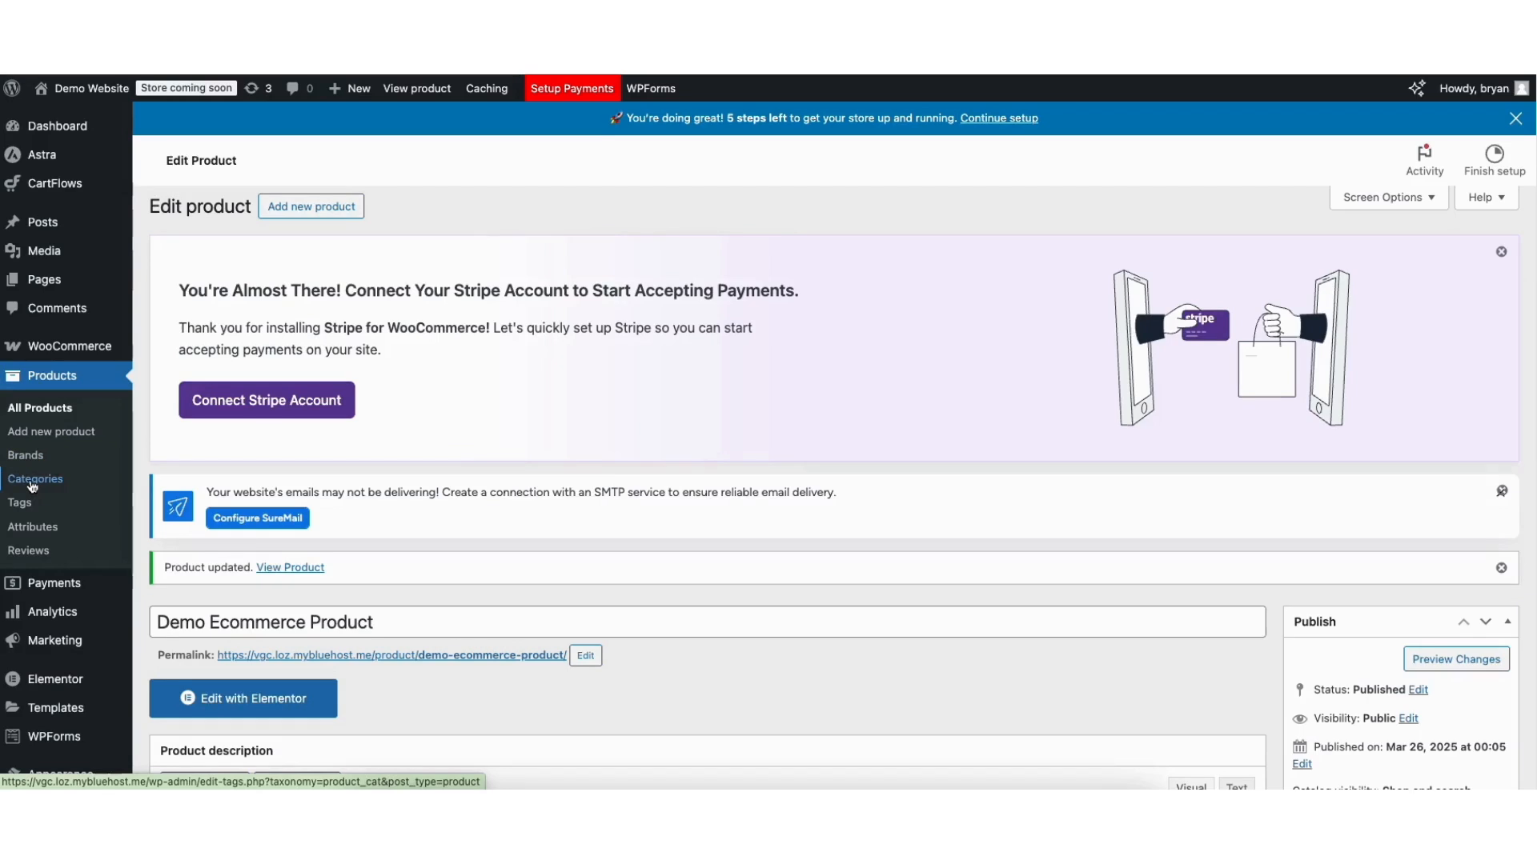
- Create a product category named Demo with a blank slug, no parent category and the default display type
left_click(32, 483)
scroll(196, 391, "down", 5)
left_click(196, 391)
type("Demo")
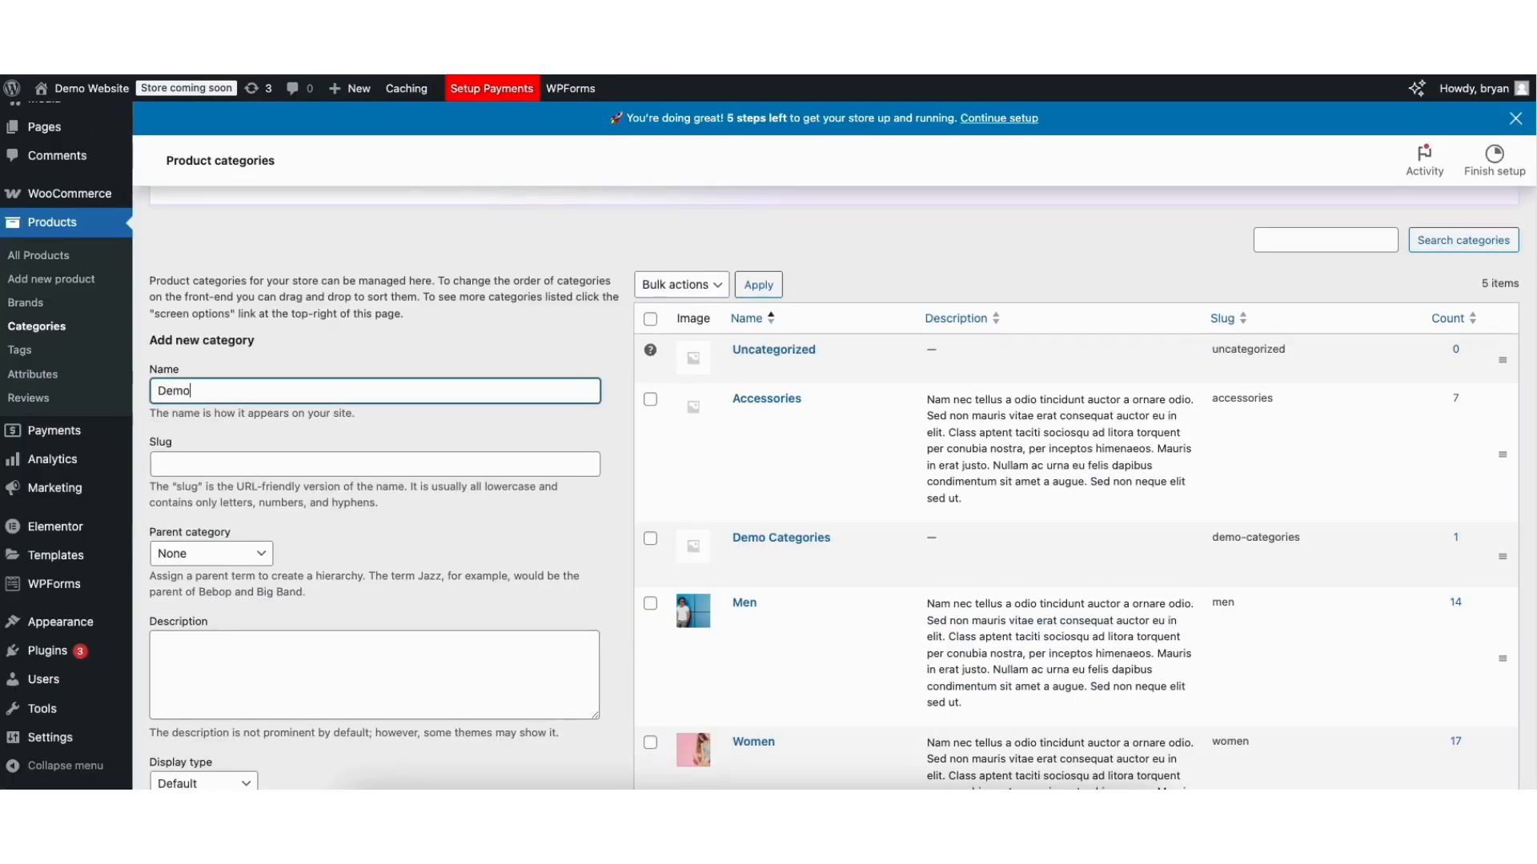
left_click(204, 449)
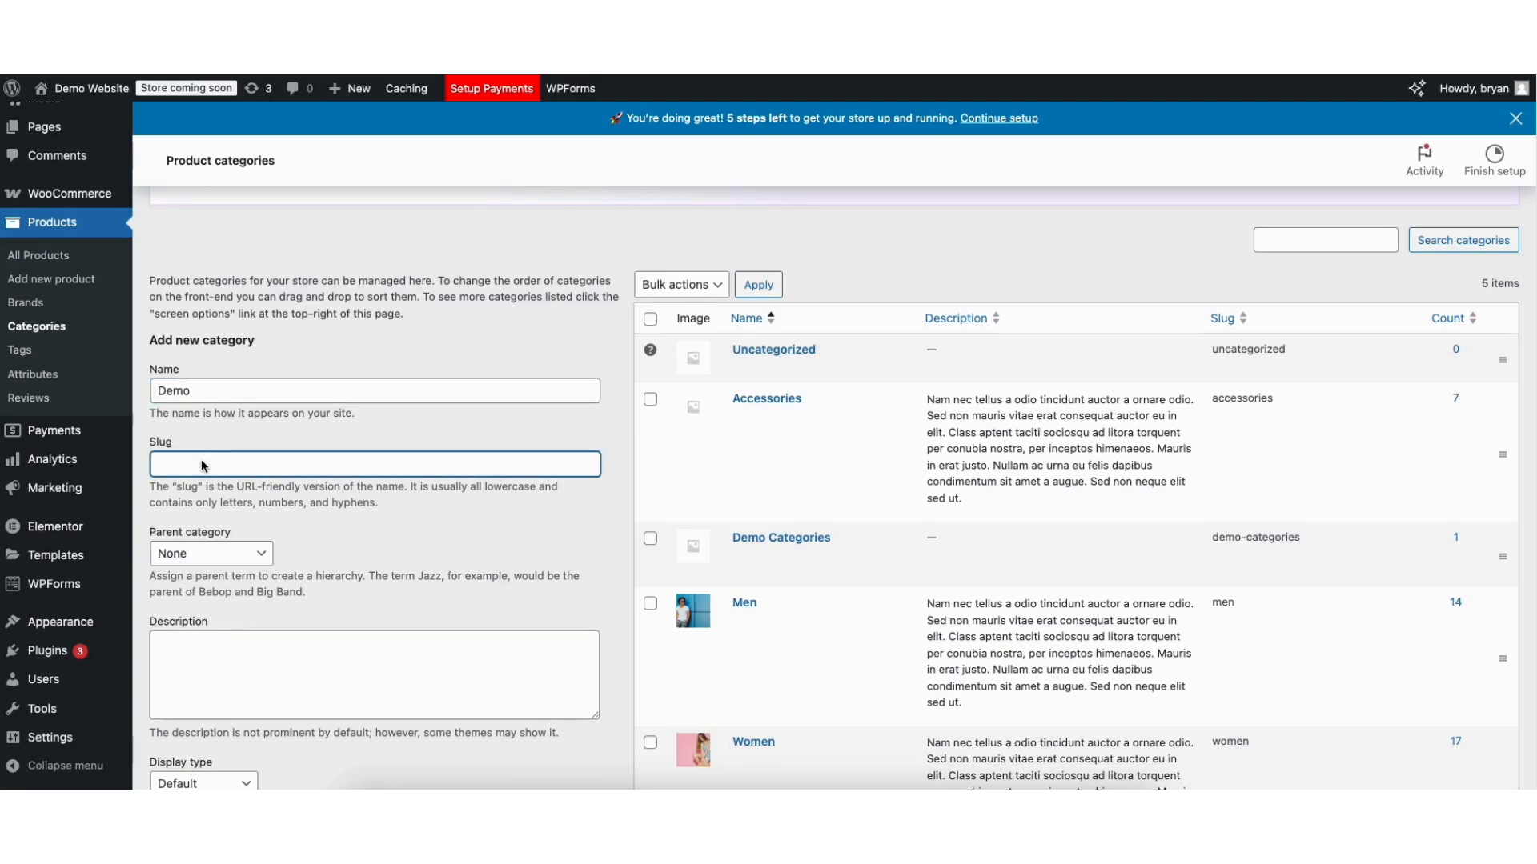
scroll(285, 435, "down", 3)
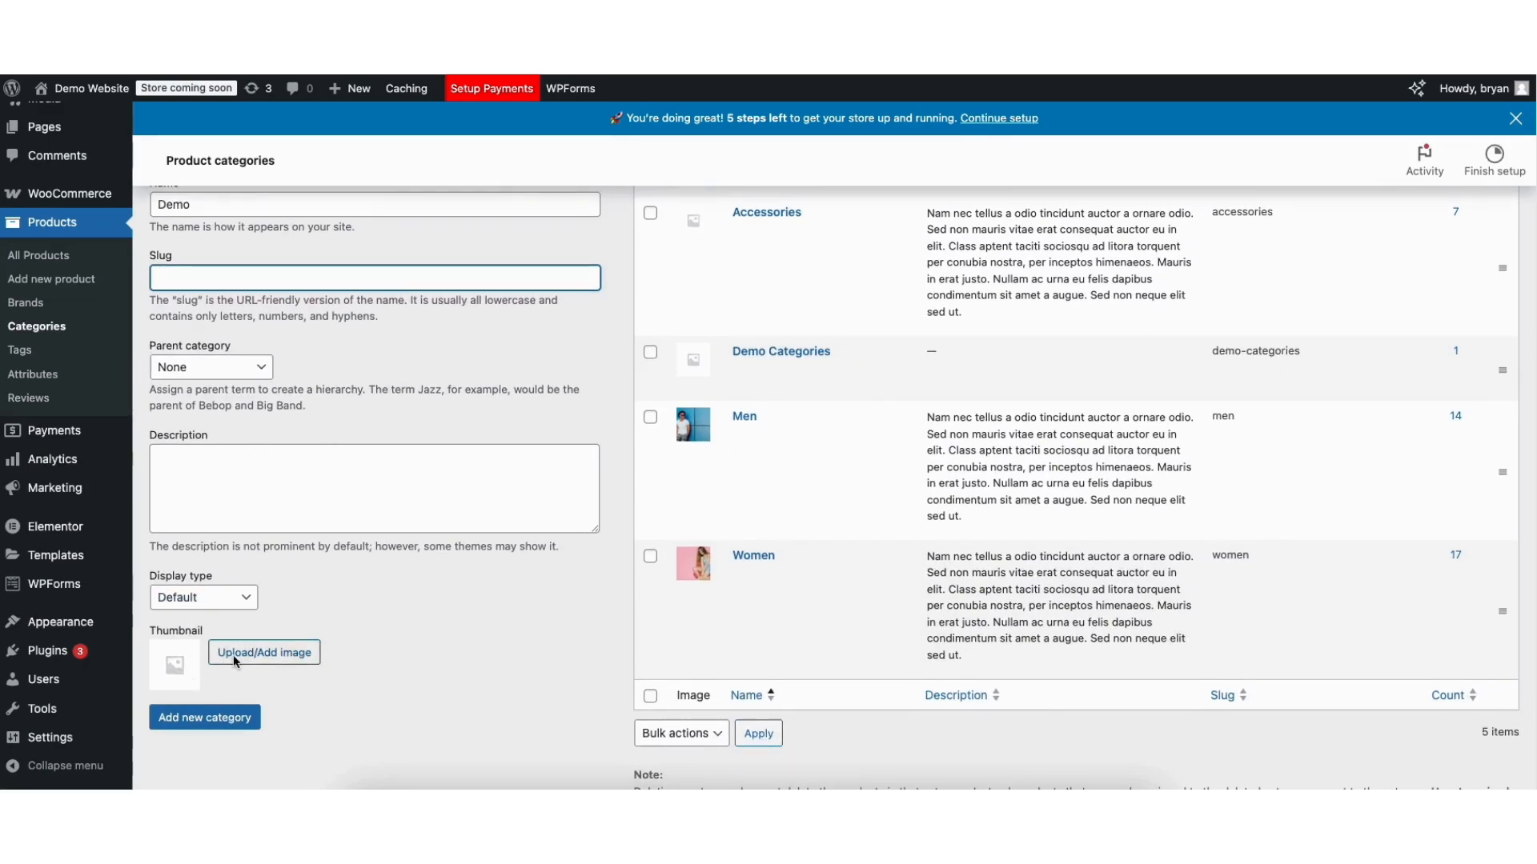
left_click(203, 718)
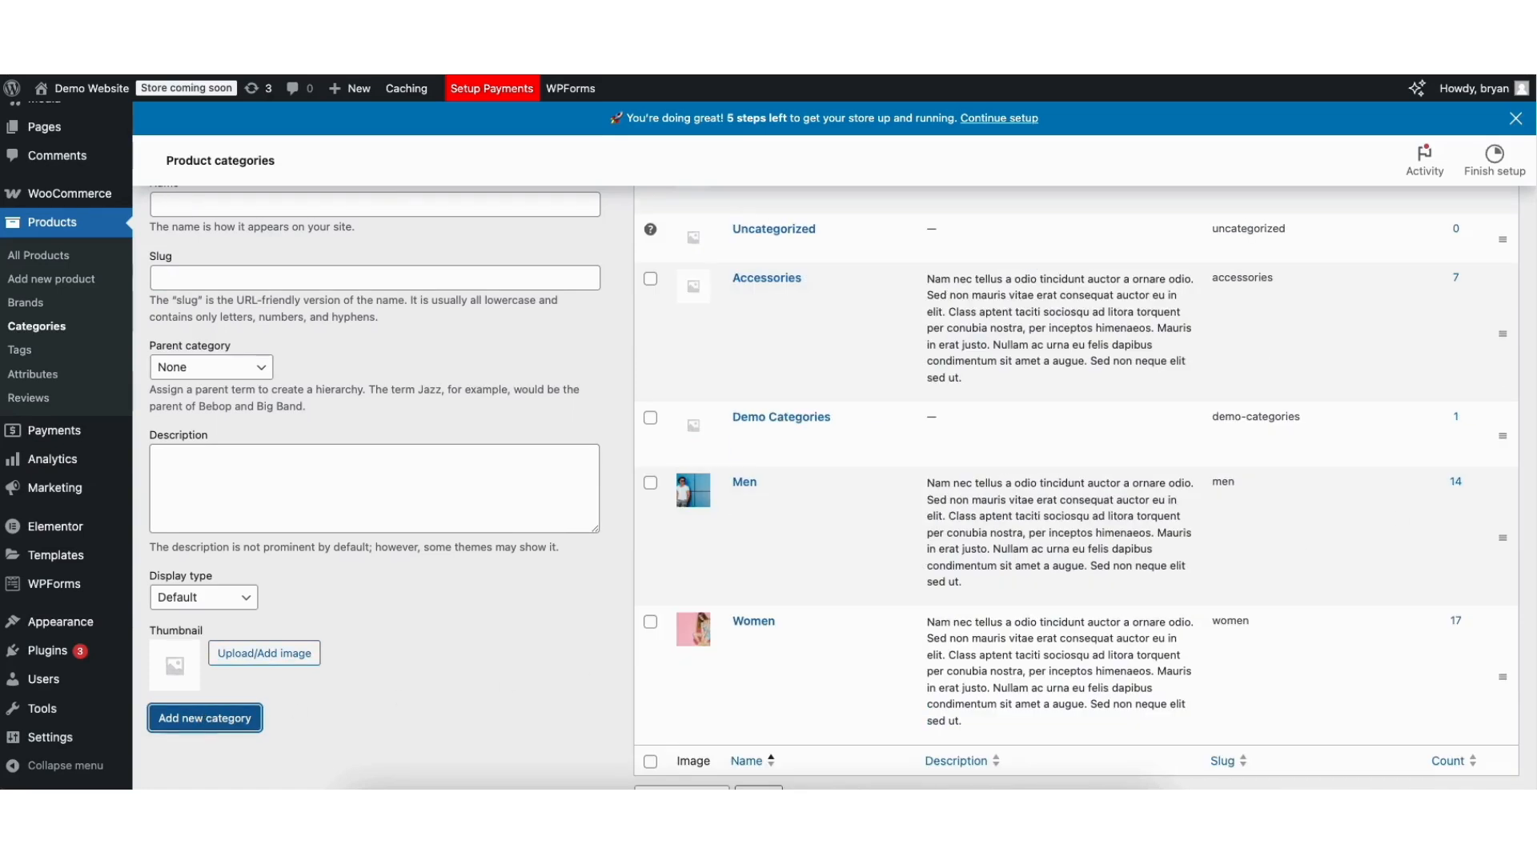
scroll(744, 337, "up", 3)
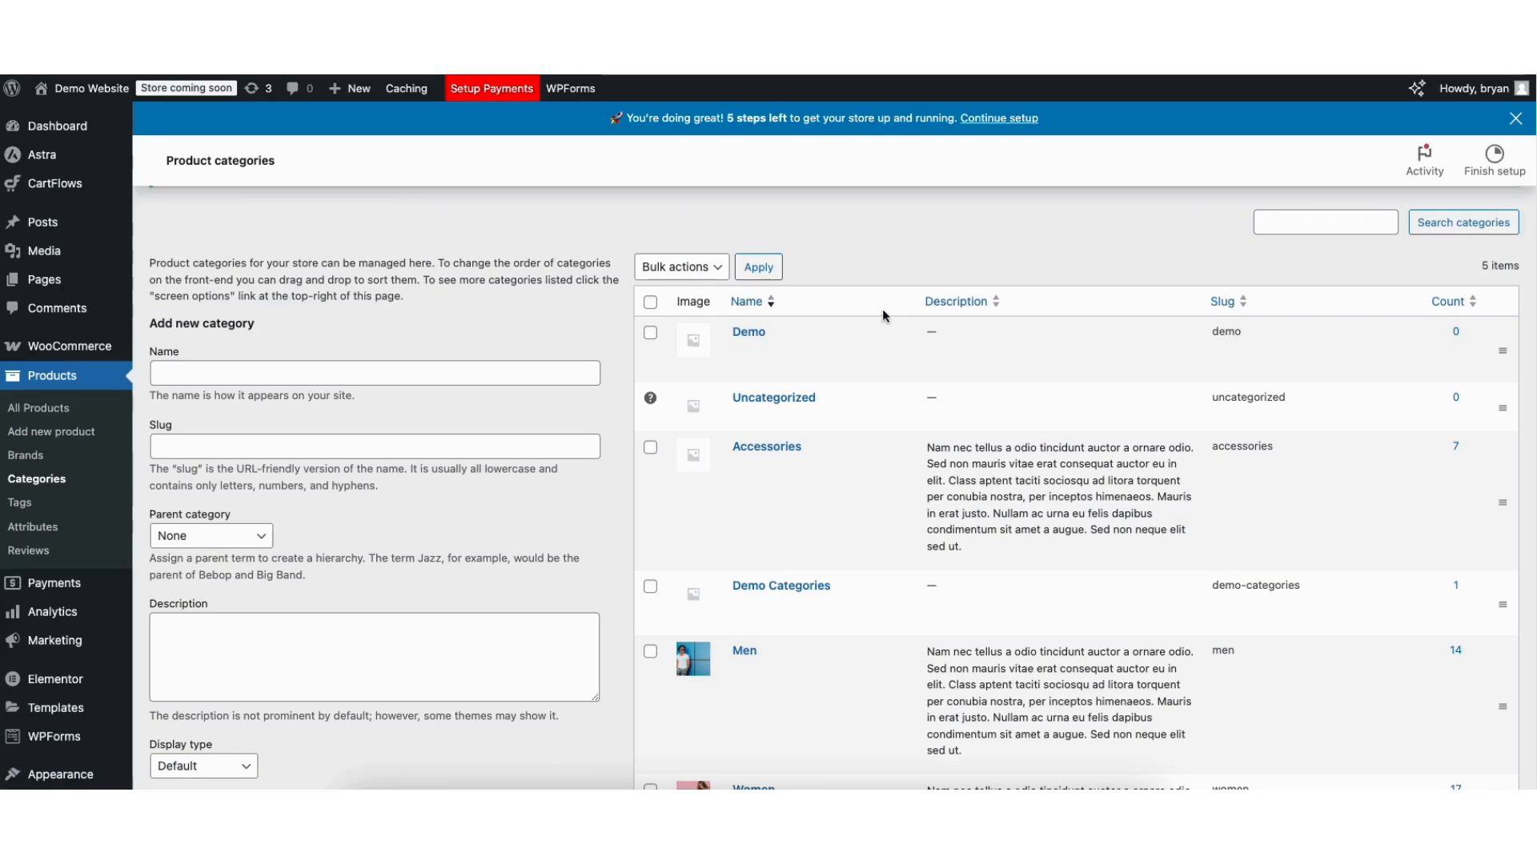
- Open the site's navigation menu editor and load the Main Menu (Primary Menu) for editing
mouse_move(48, 777)
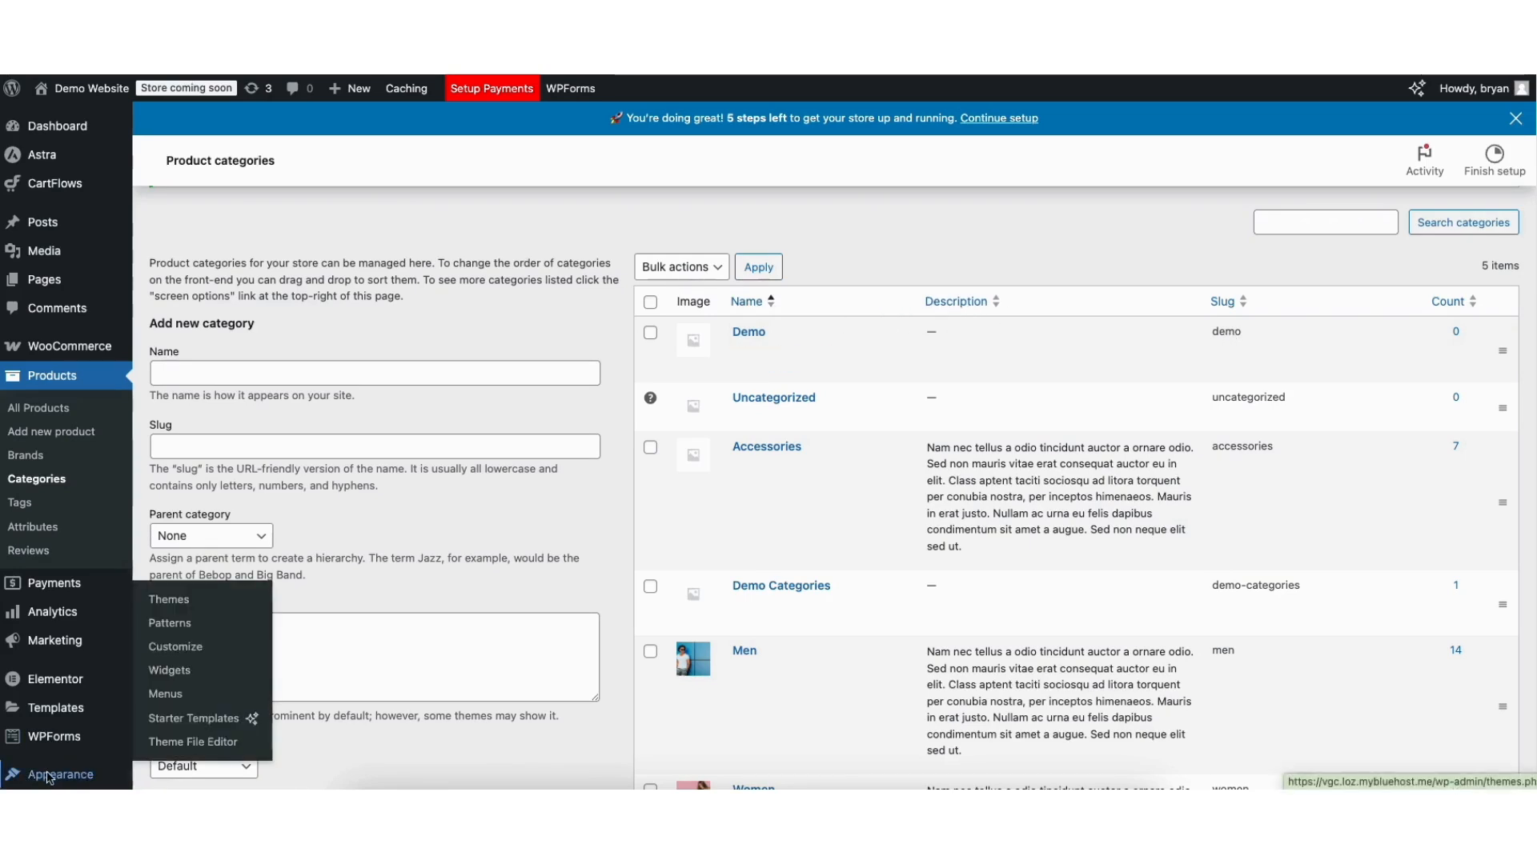
left_click(166, 697)
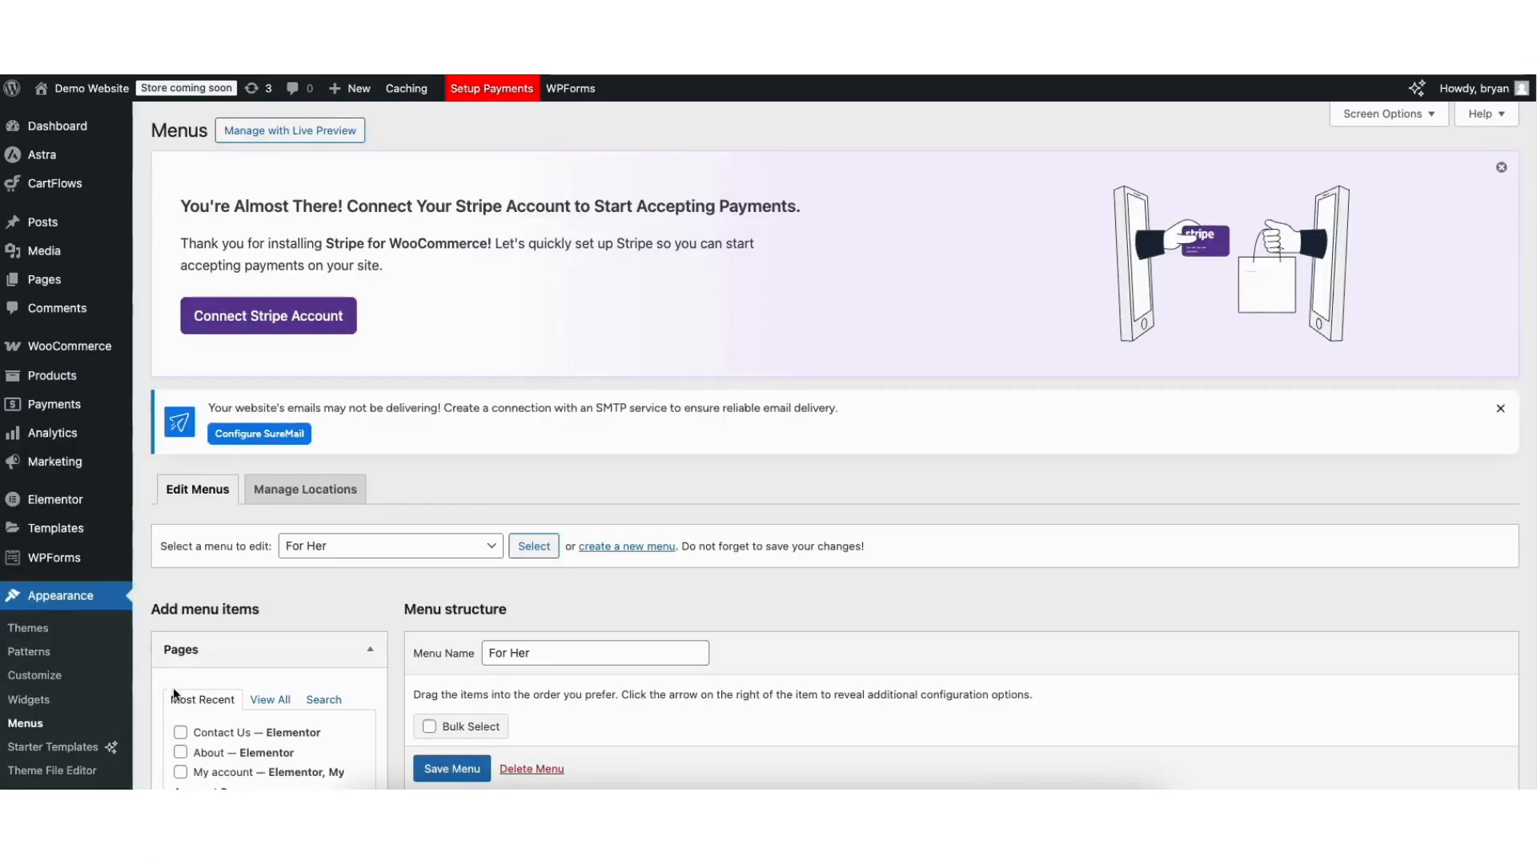
scroll(1533, 337, "down", 5)
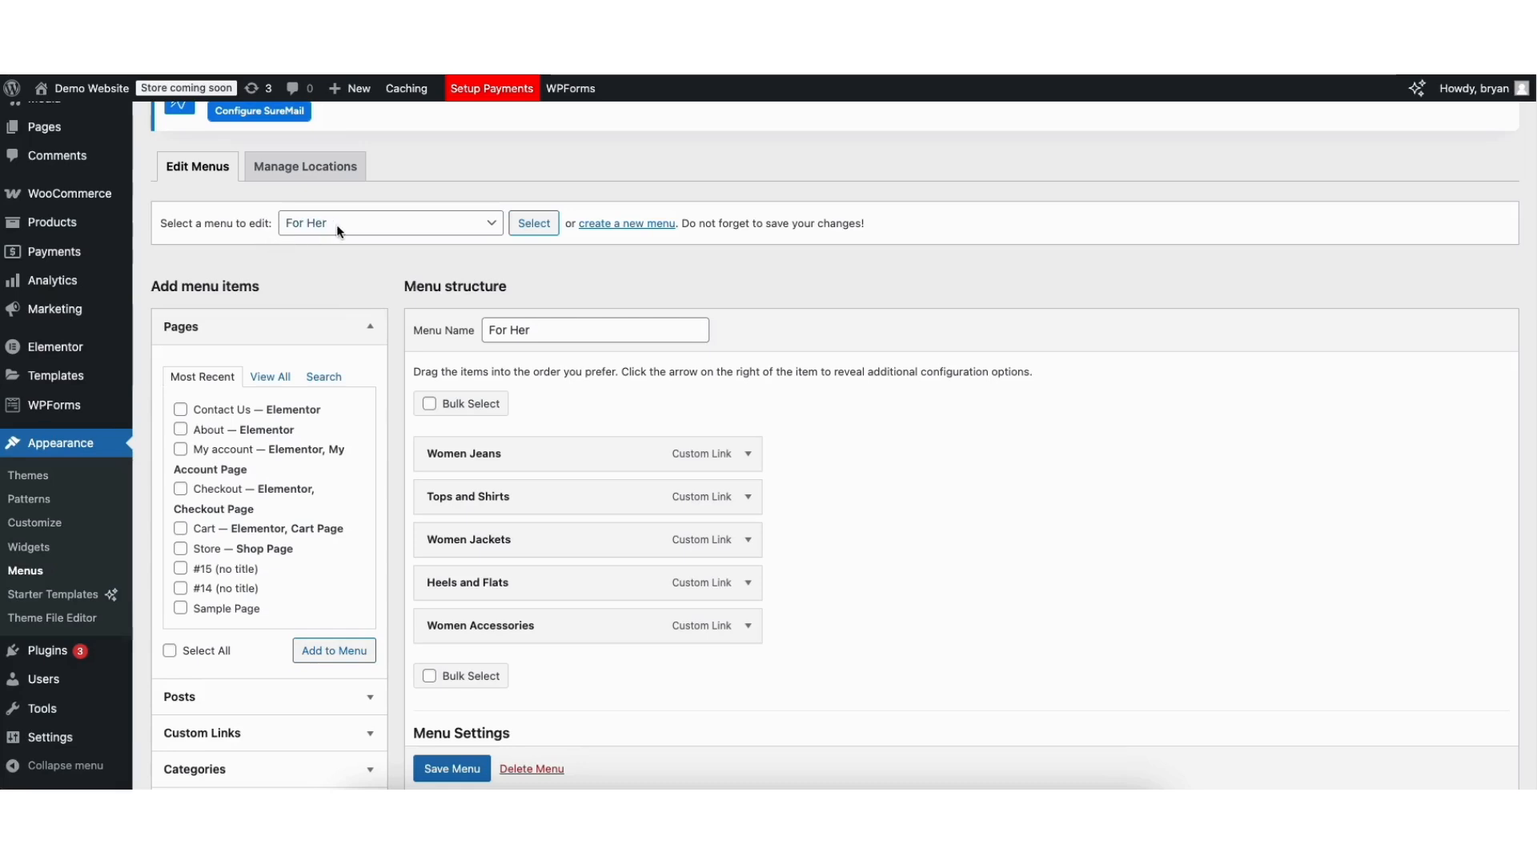
left_click(367, 224)
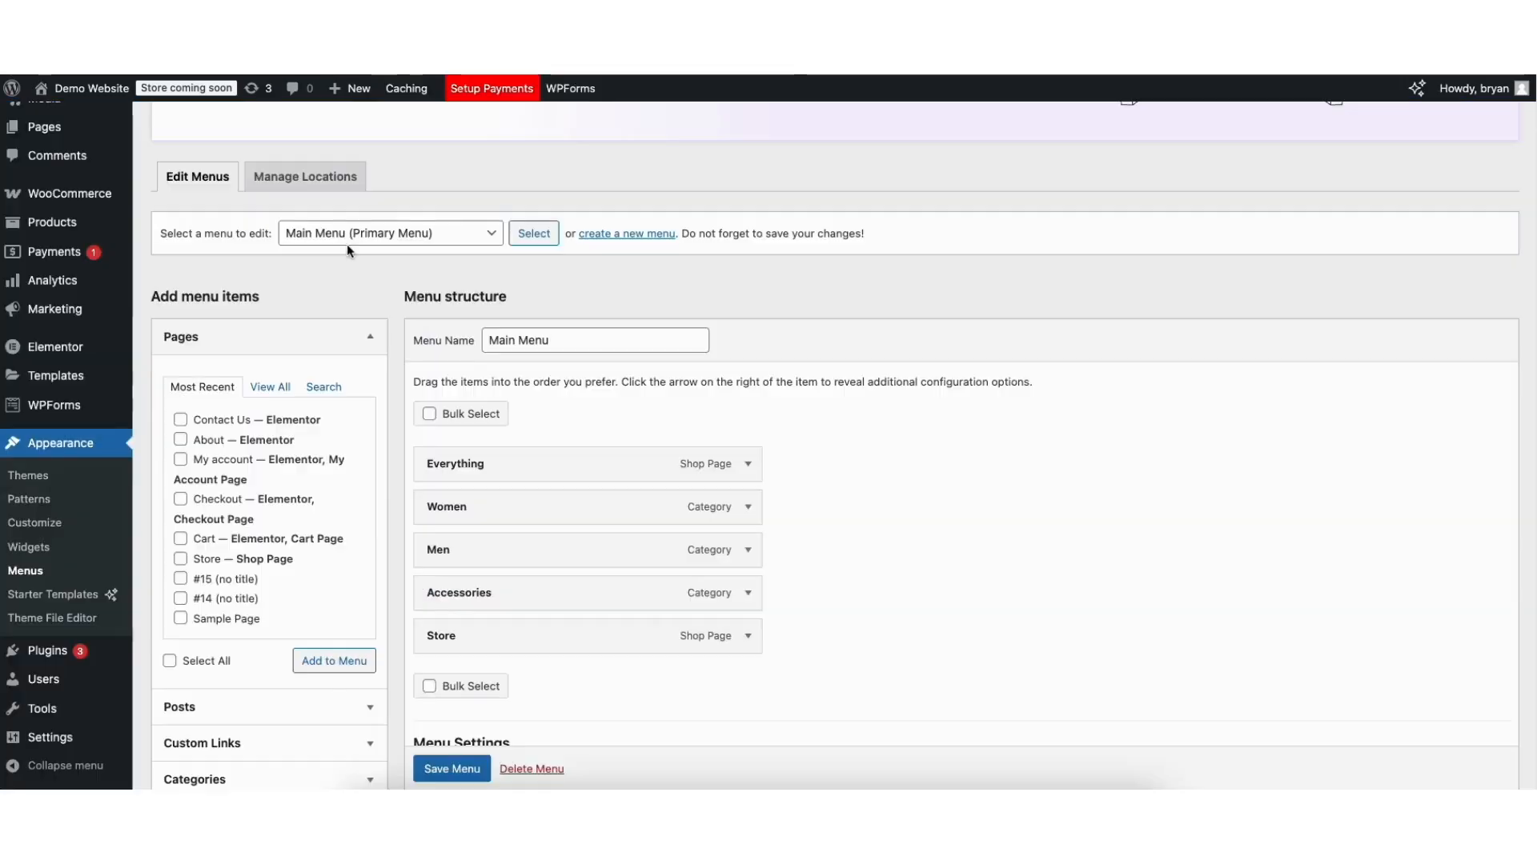
- Load the Secondary Menu for editing and add the Store page as its last item
left_click(343, 233)
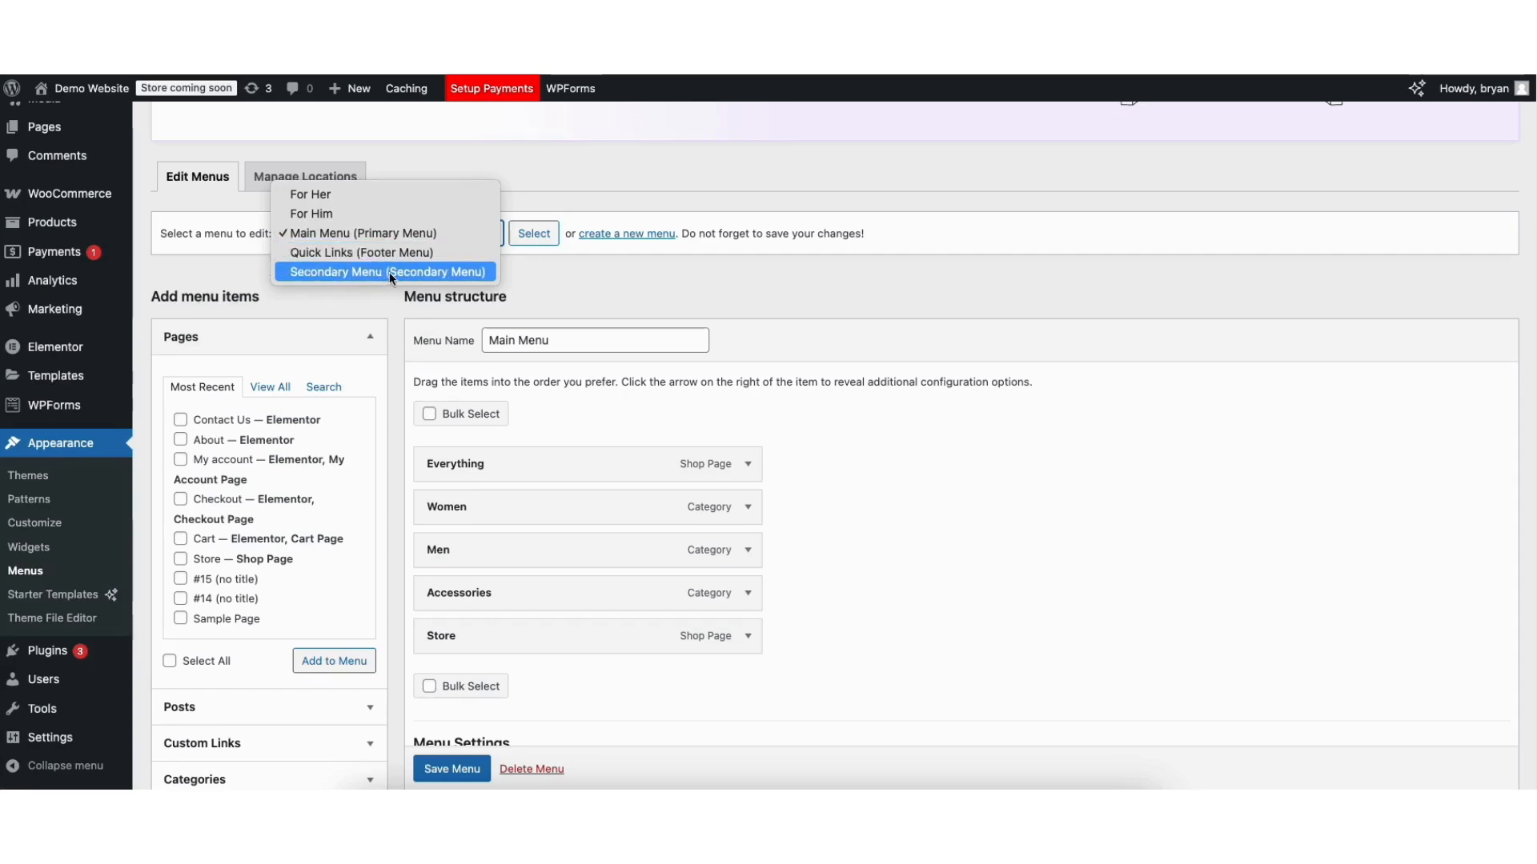
left_click(439, 275)
left_click(532, 236)
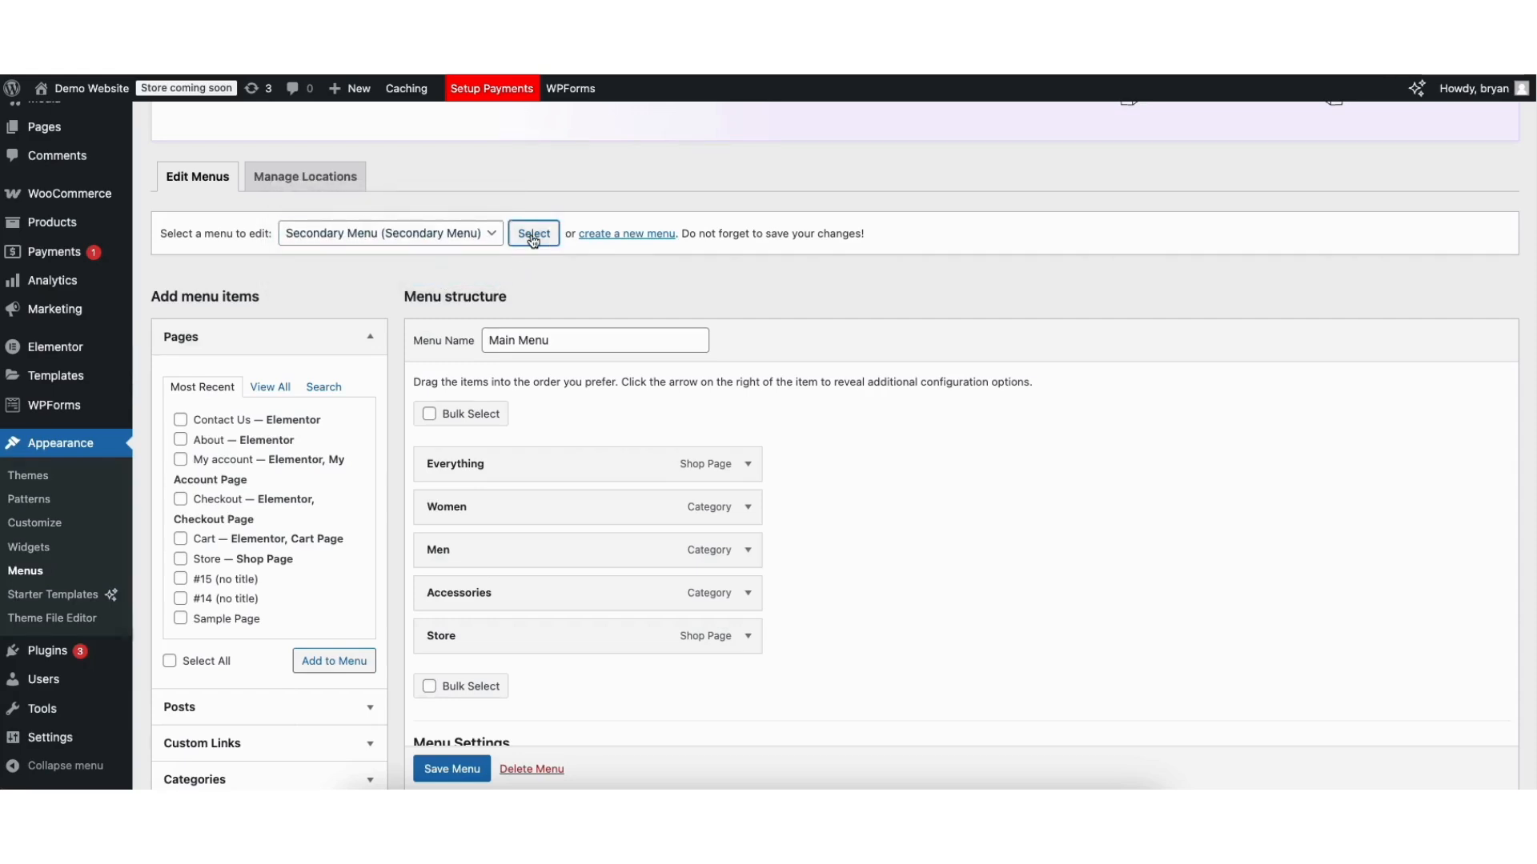
scroll(1513, 462, "down", 5)
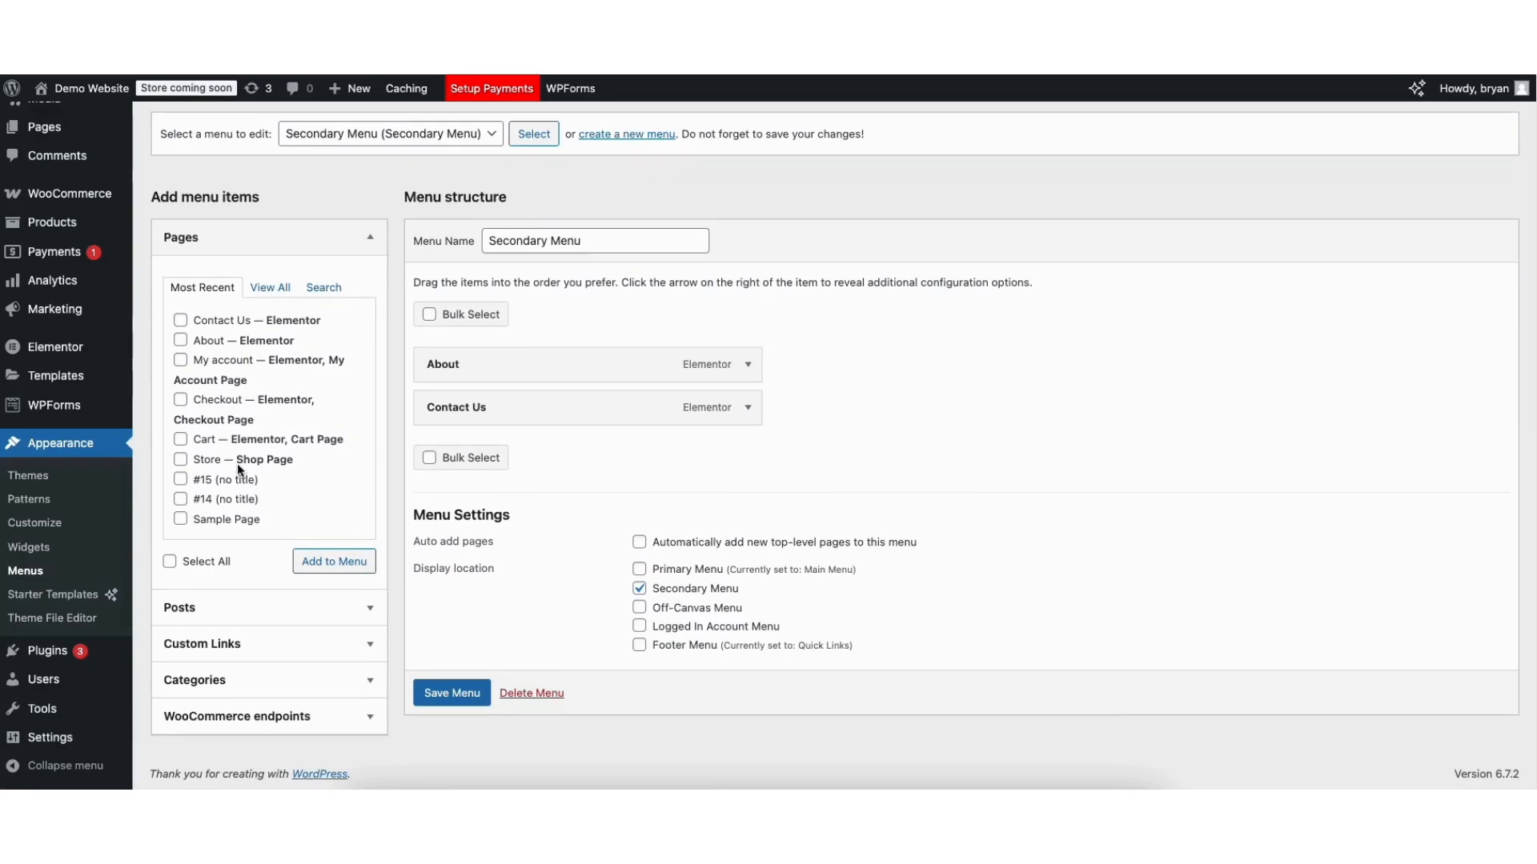
left_click(181, 461)
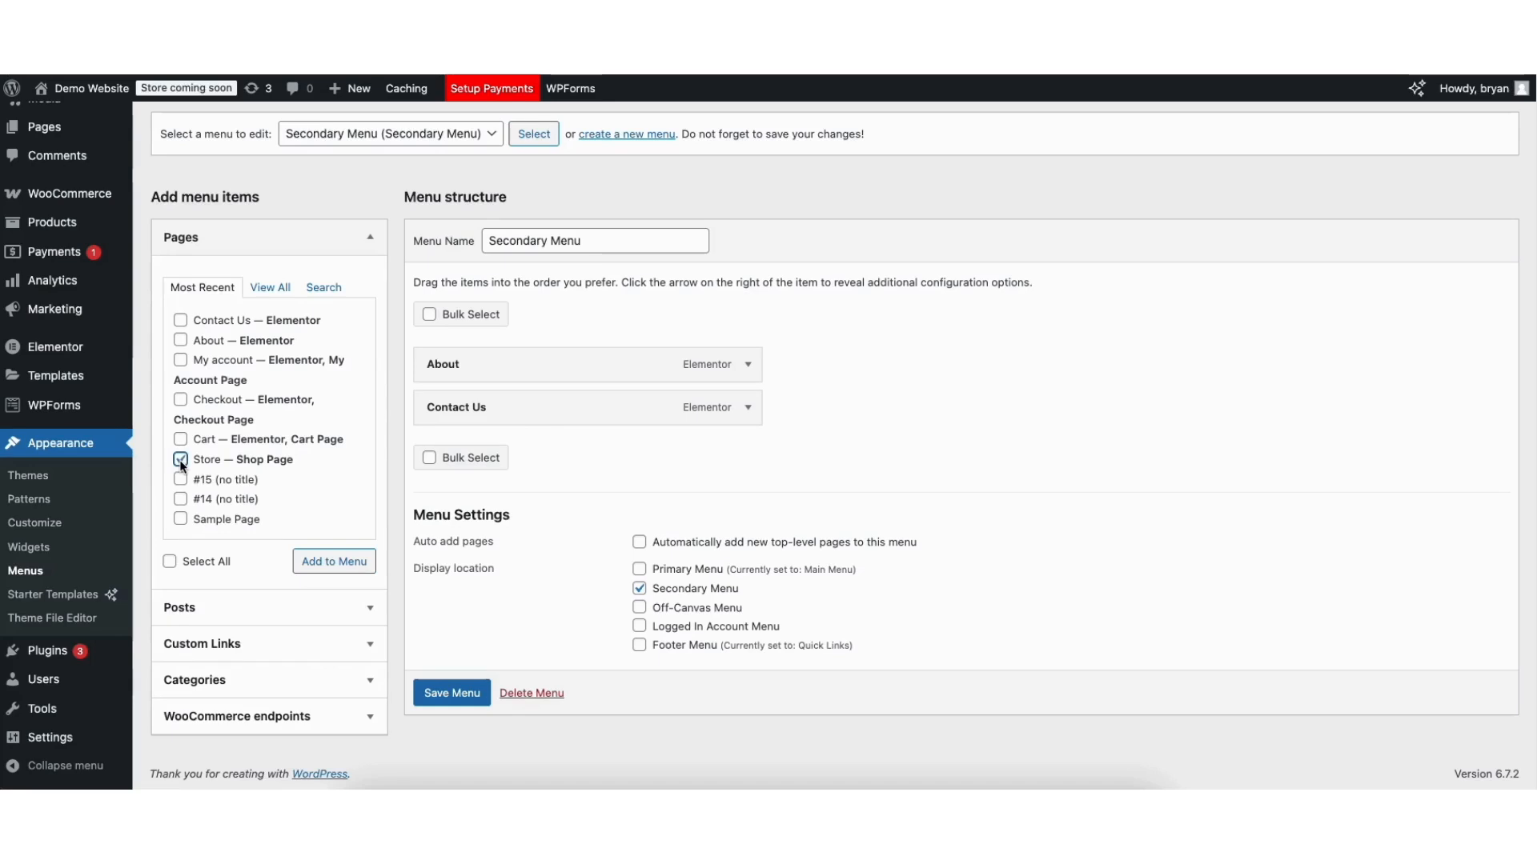
left_click(313, 561)
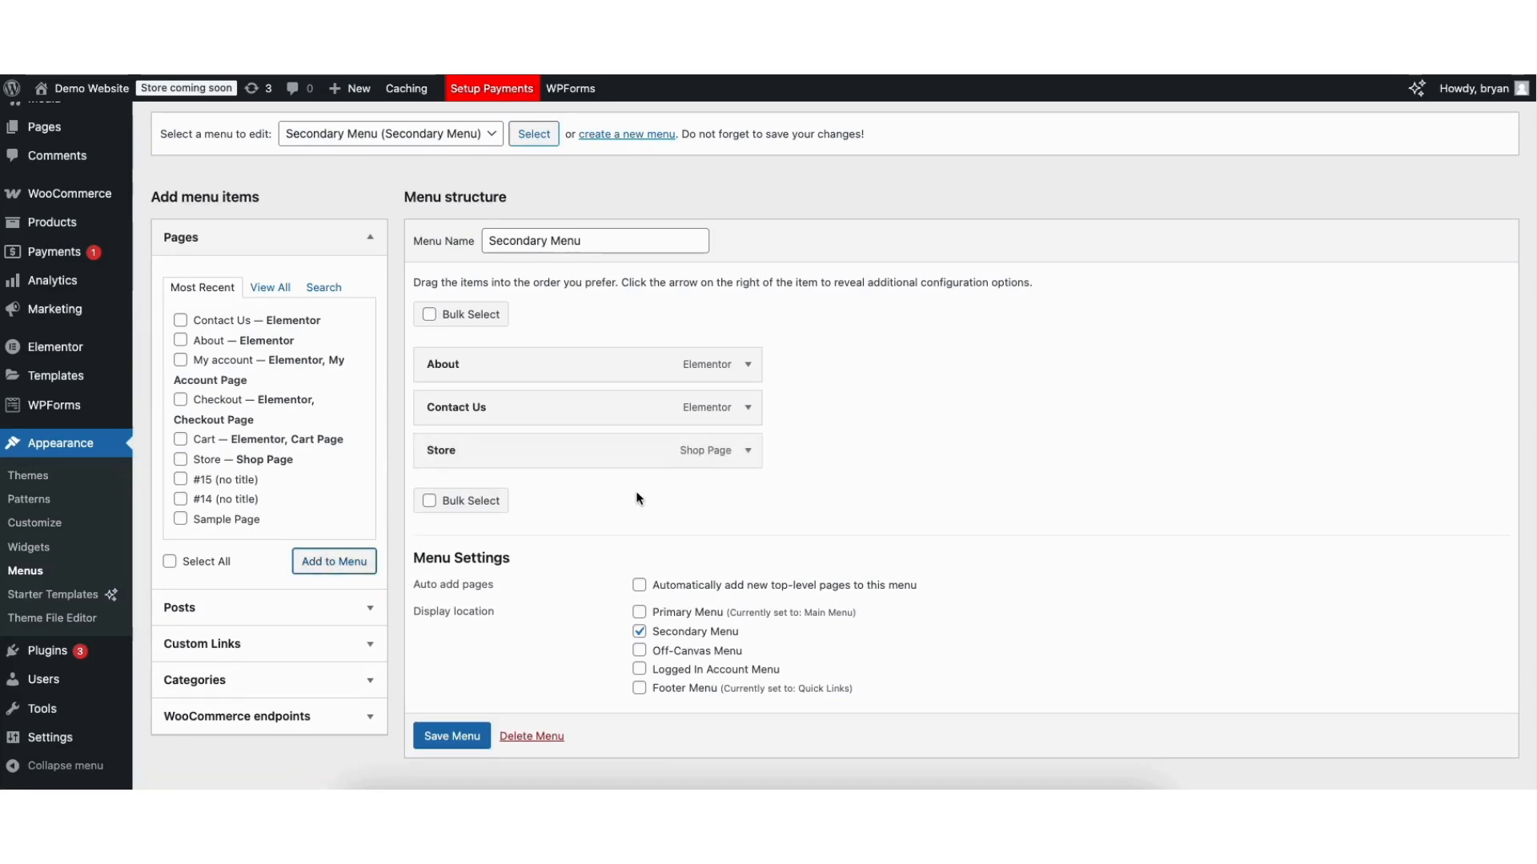
mouse_move(432, 447)
left_mouse_down()
mouse_move(428, 401)
mouse_move(433, 458)
left_mouse_up()
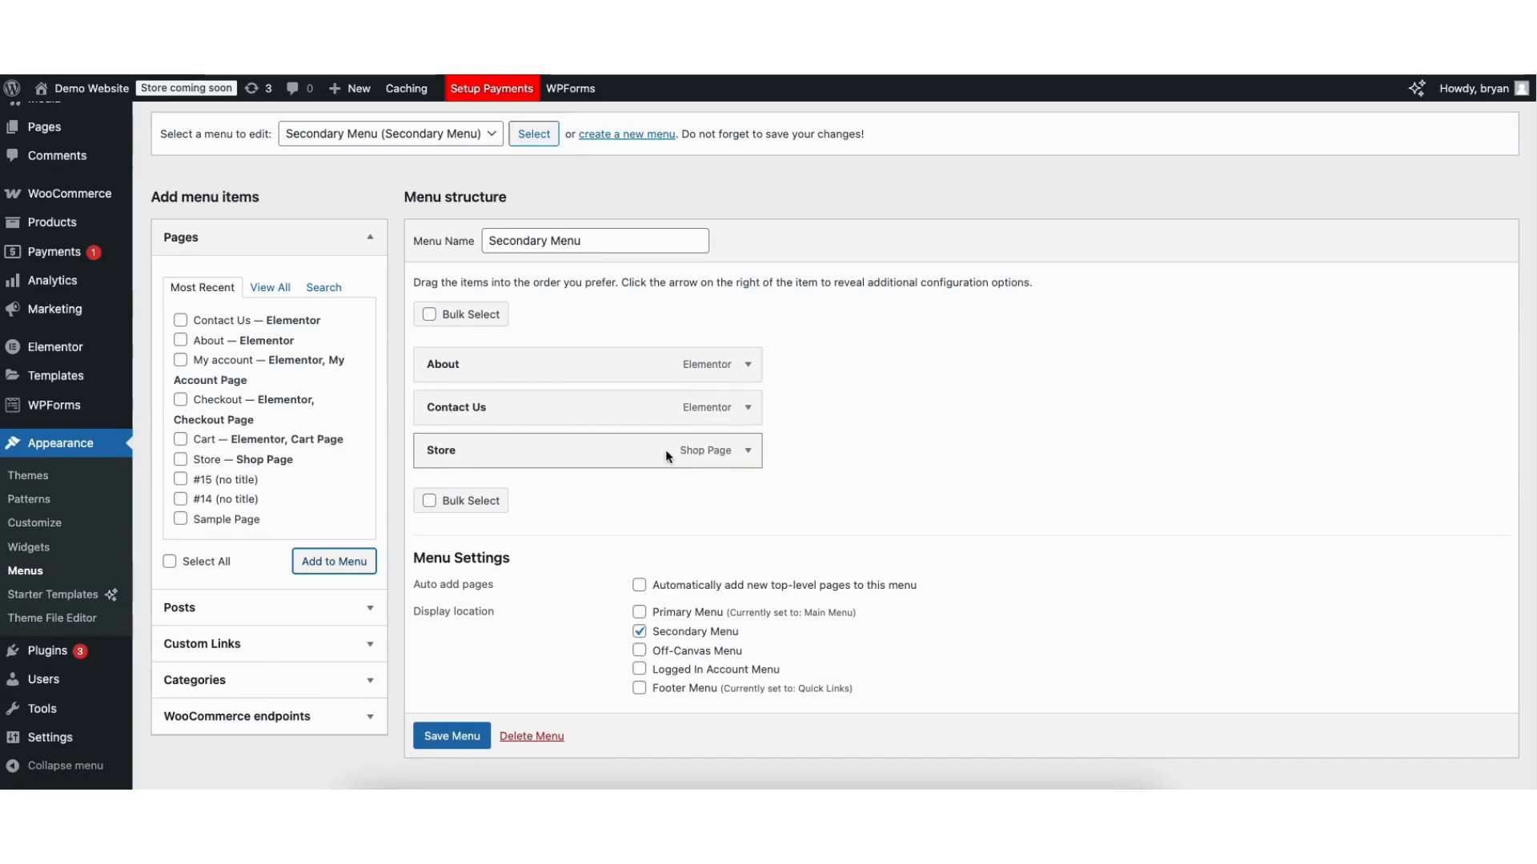
- Review the Store item's navigation label, keep it as Store, and save the Secondary Menu
left_click(748, 452)
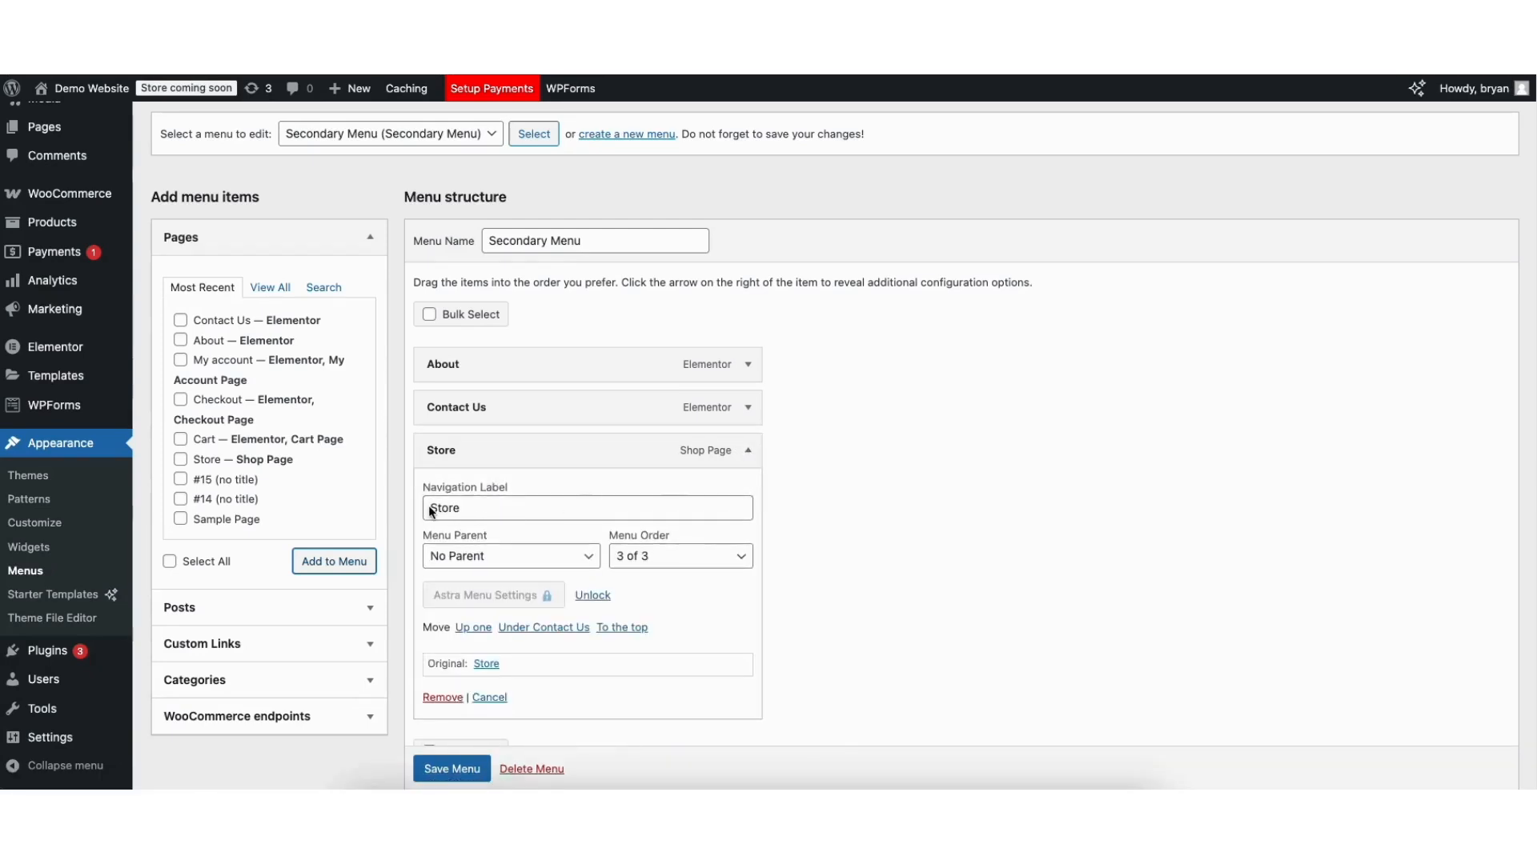
left_click_drag(430, 511, 490, 510)
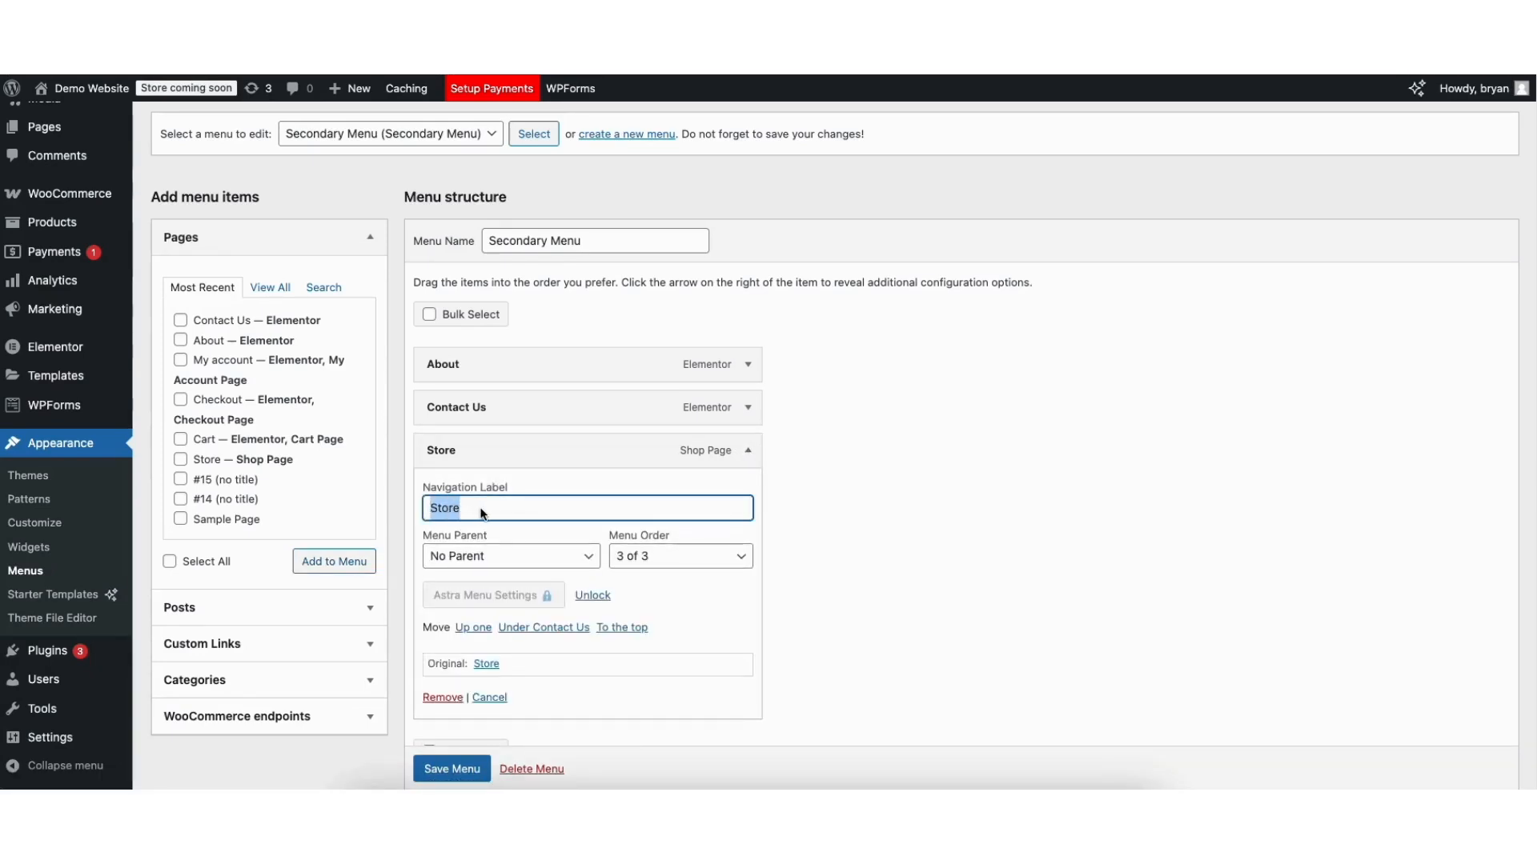
left_click(501, 507)
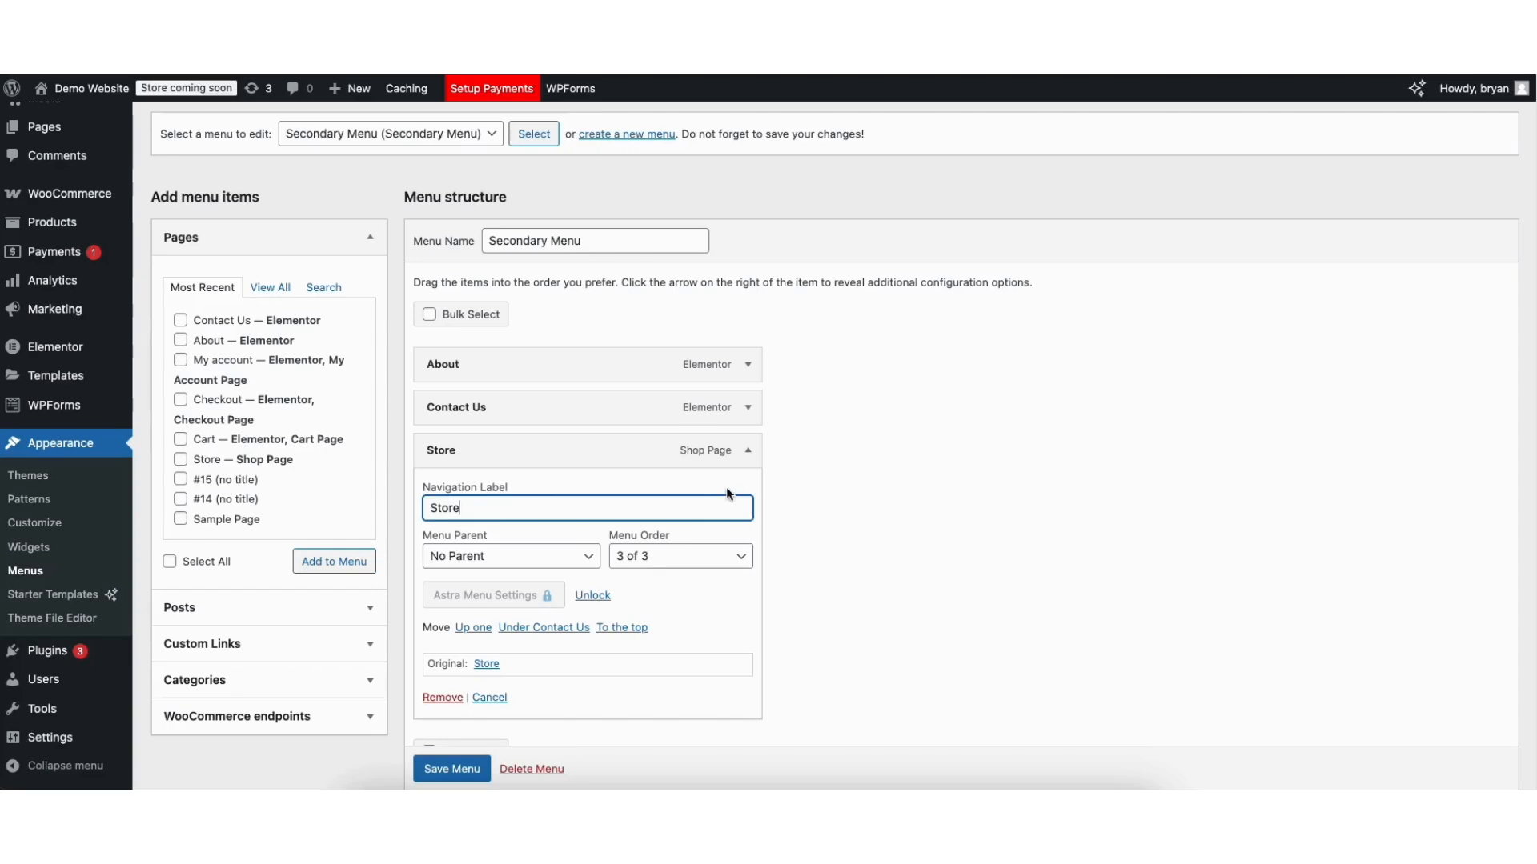
left_click(748, 451)
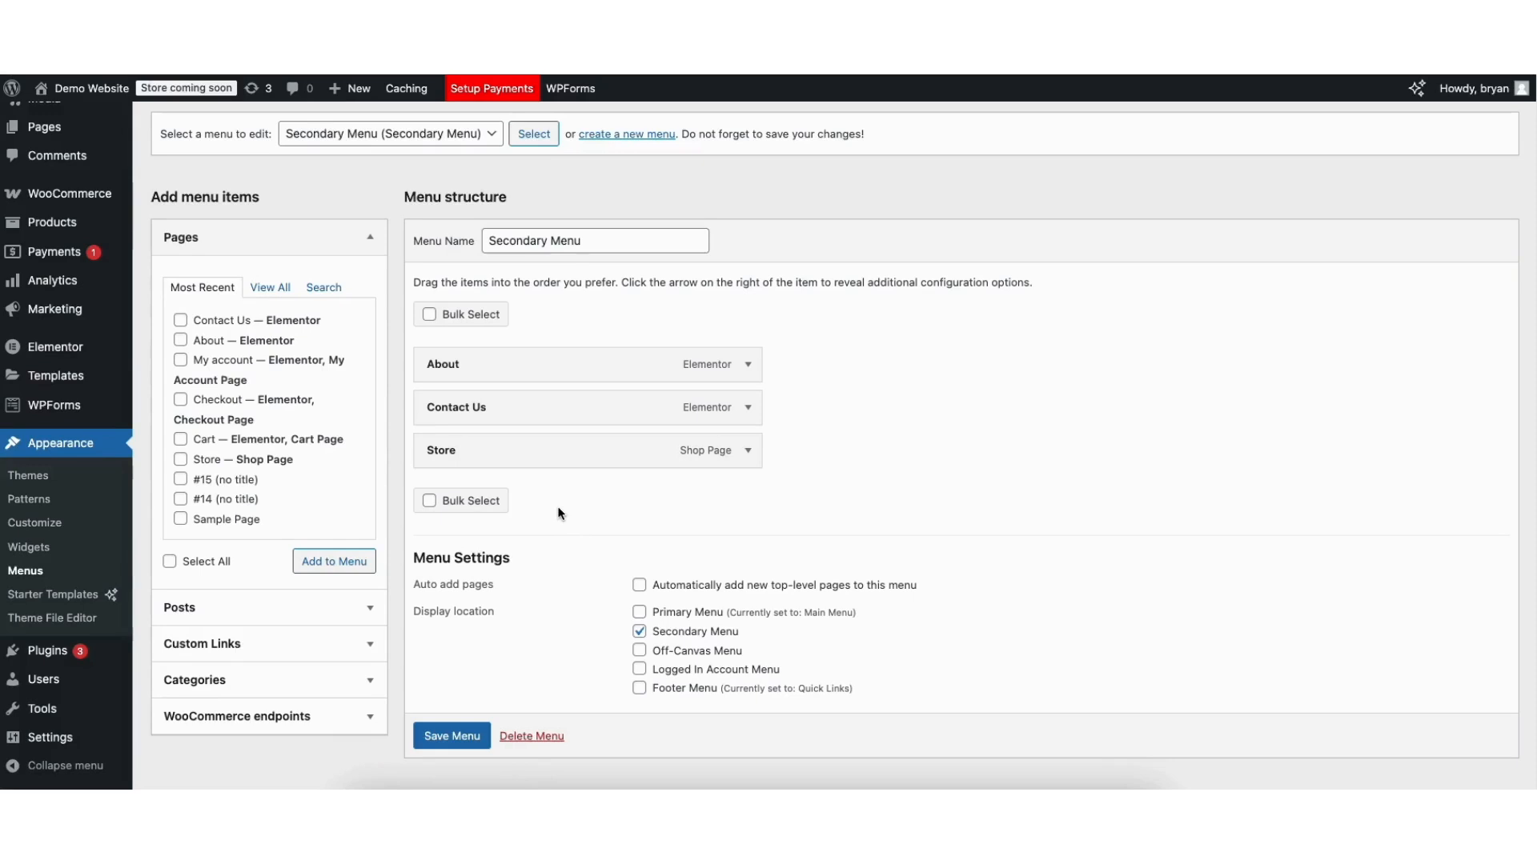
scroll(558, 514, "down", 1)
left_click(451, 734)
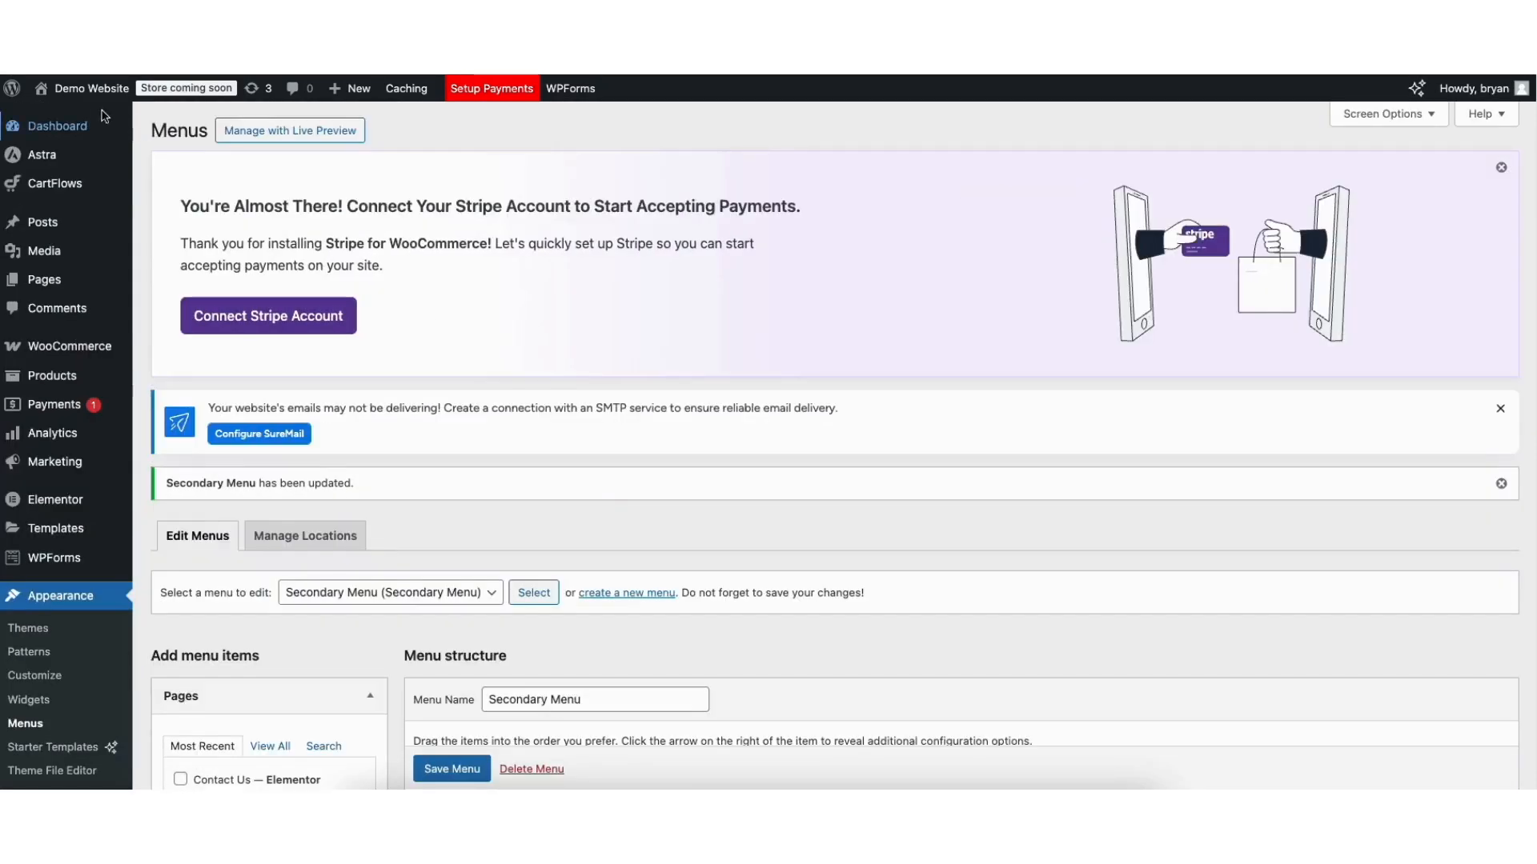
- Visit the site's home page to check the header menus, and return to the dashboard
mouse_move(91, 88)
left_click(61, 113)
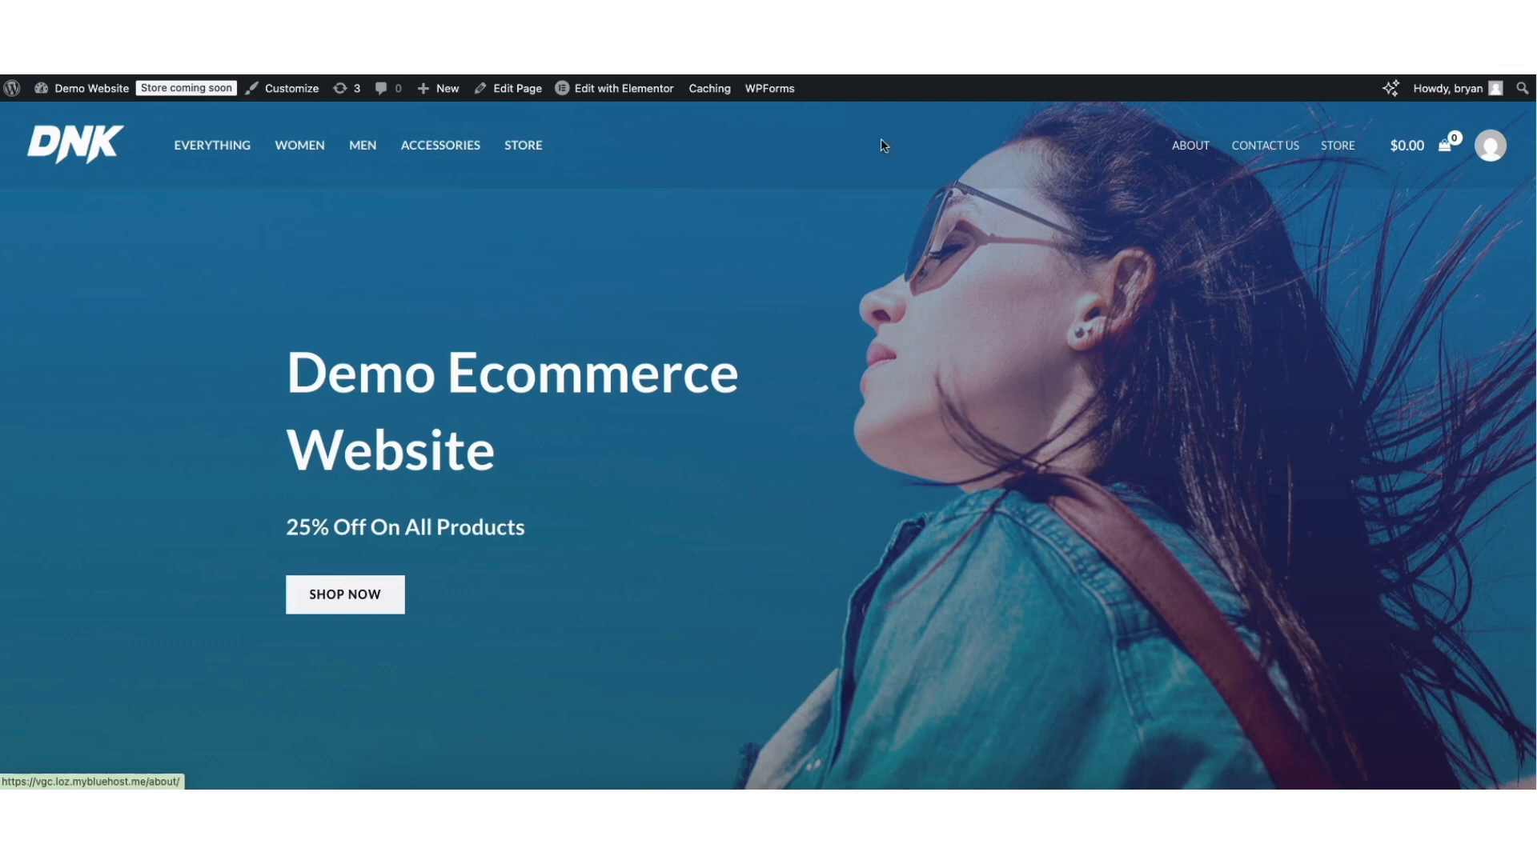
left_click(72, 95)
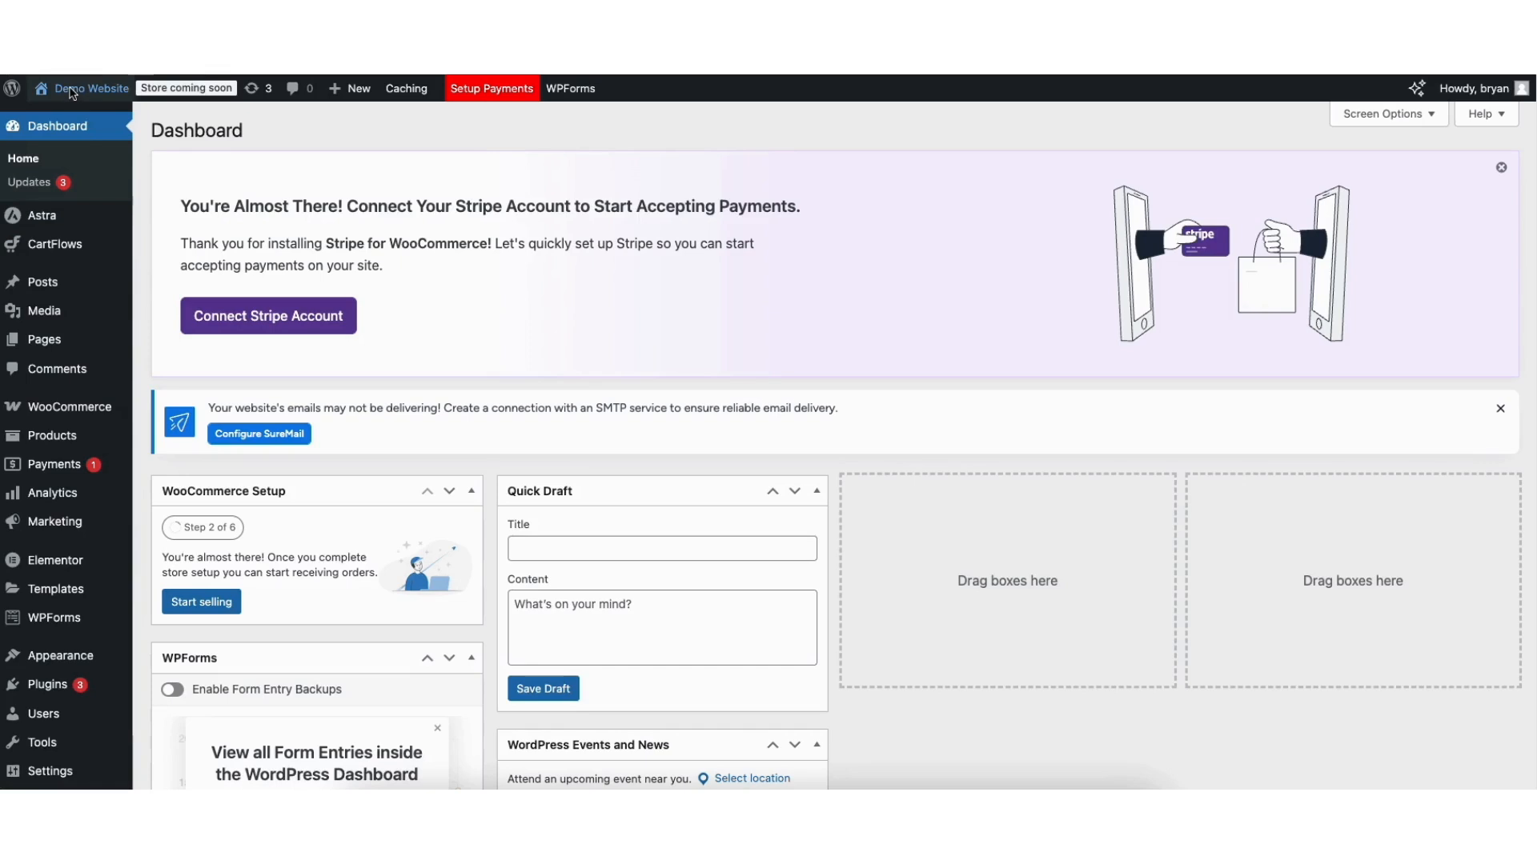
- Visit the store page, look through its categories, product listings and footer, and return to the dashboard
mouse_move(72, 94)
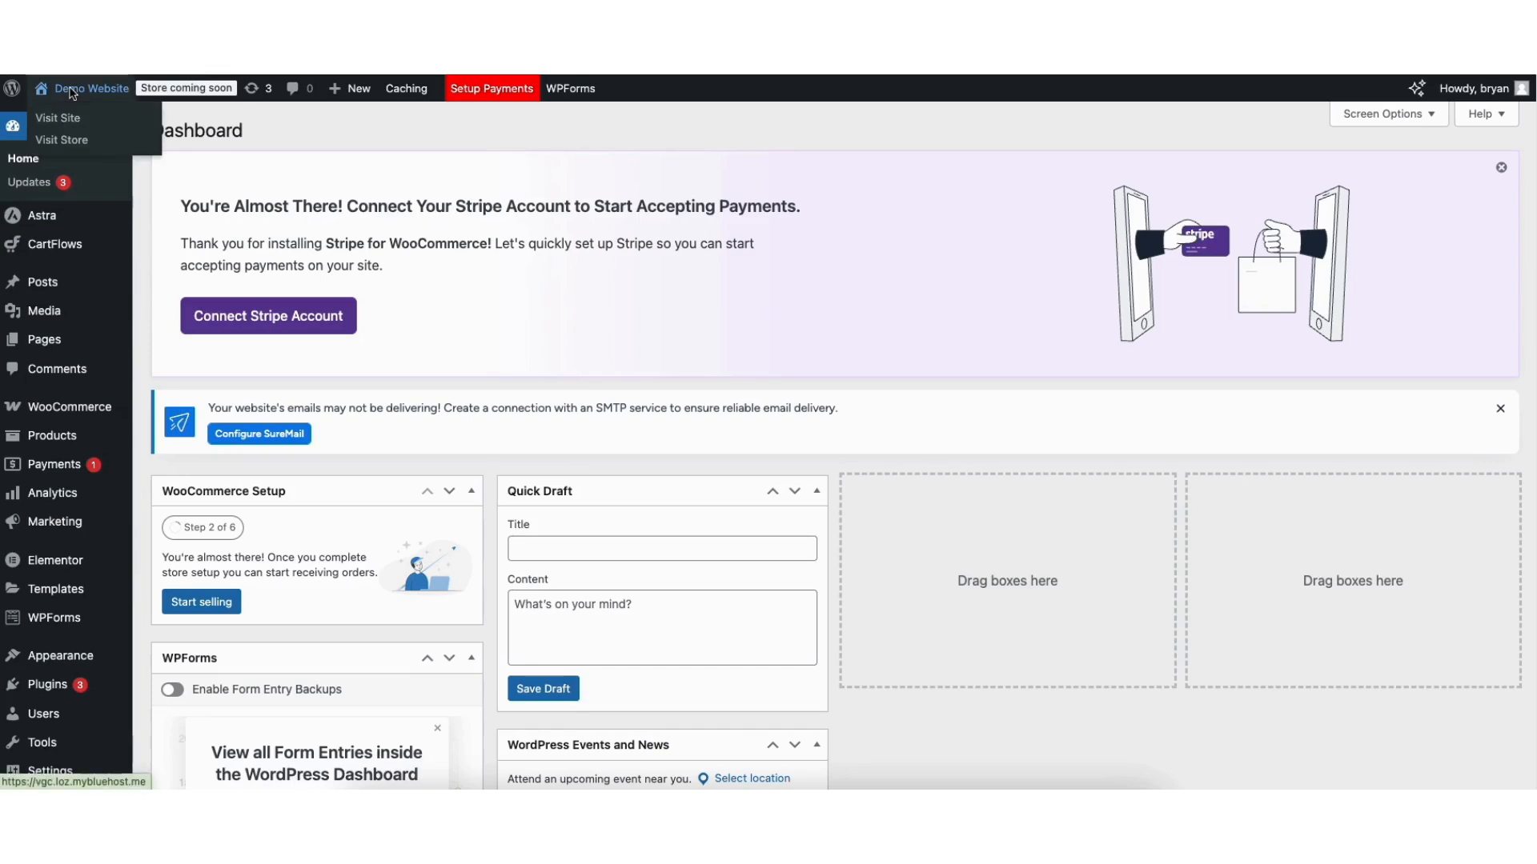
left_click(64, 141)
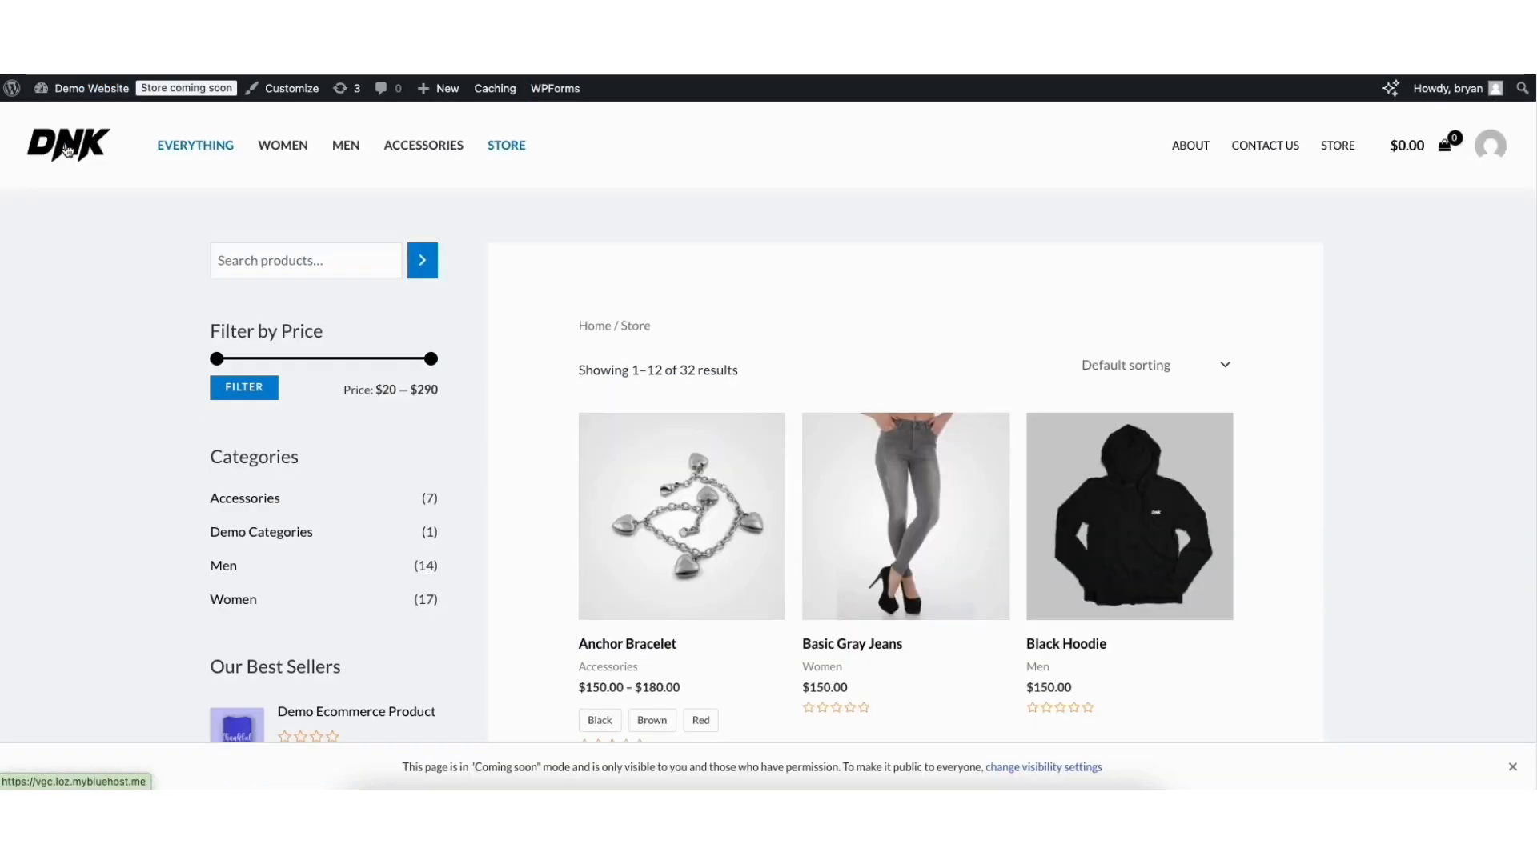
scroll(768, 428, "down", 7)
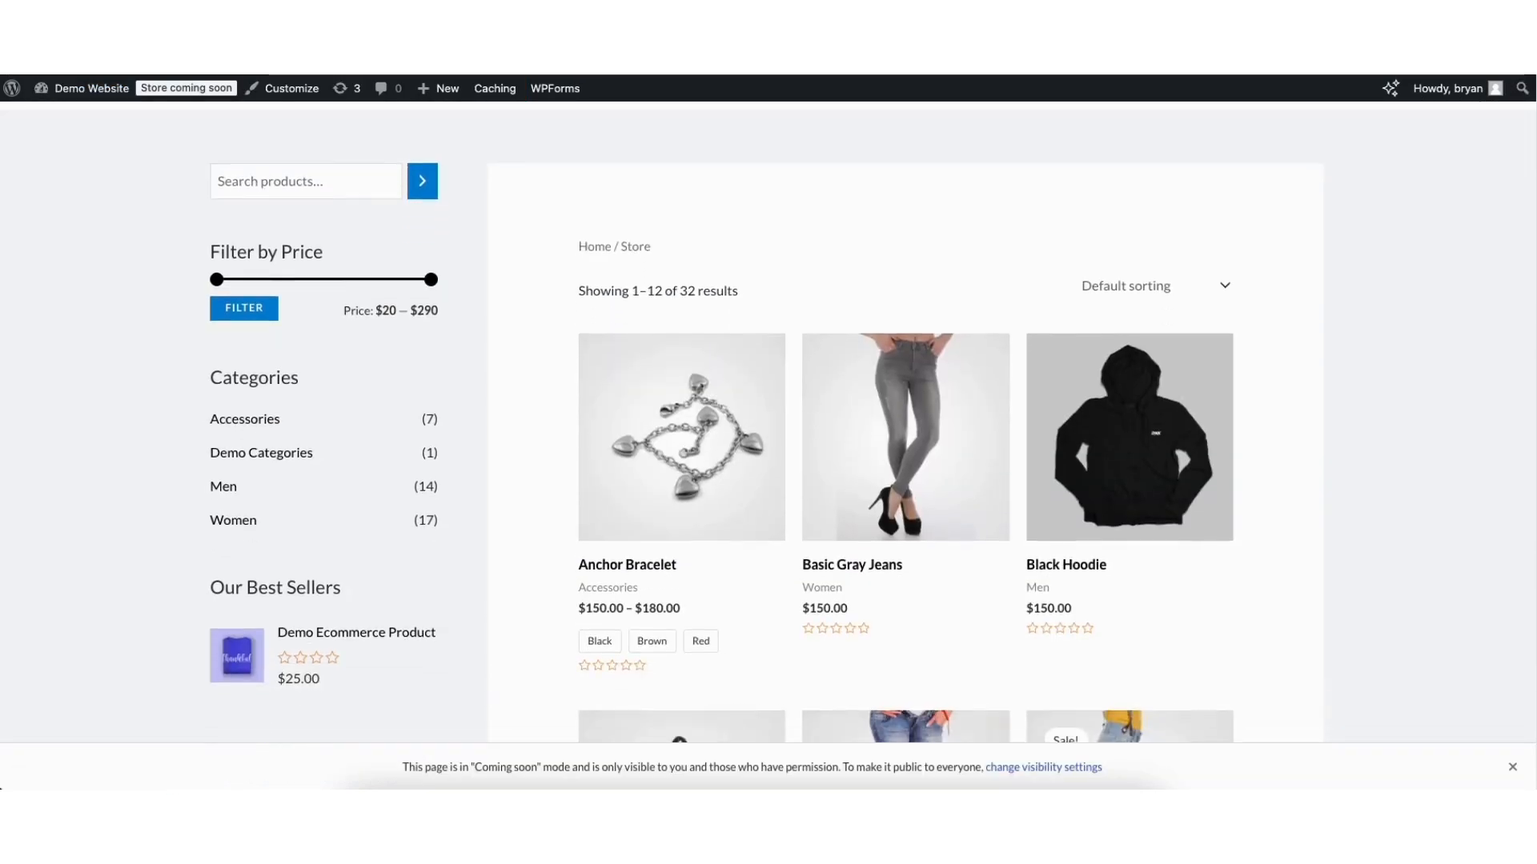
scroll(905, 421, "down", 10)
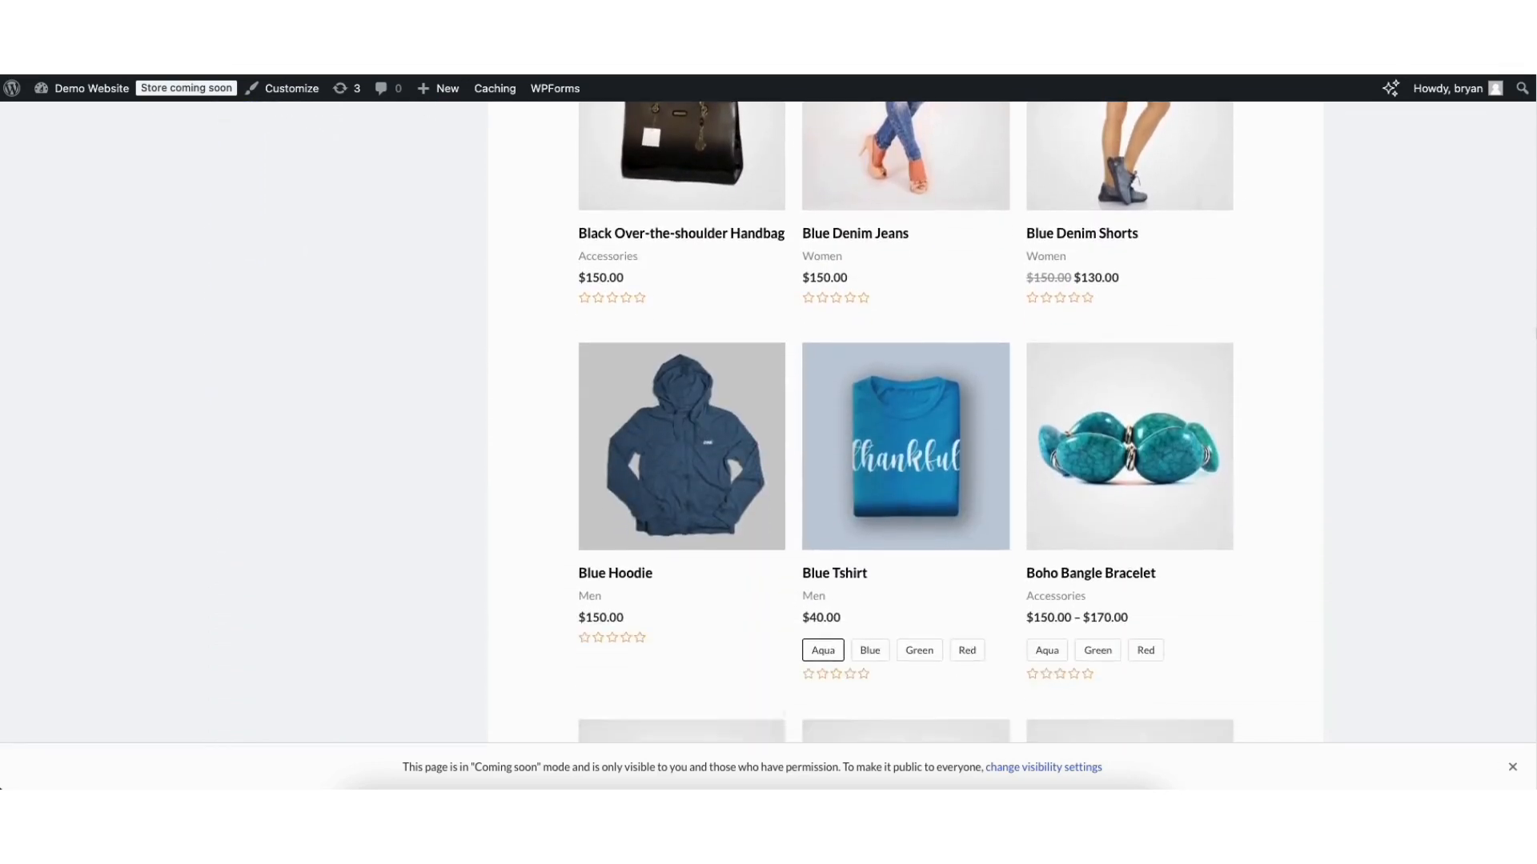
scroll(1534, 520, "down", 8)
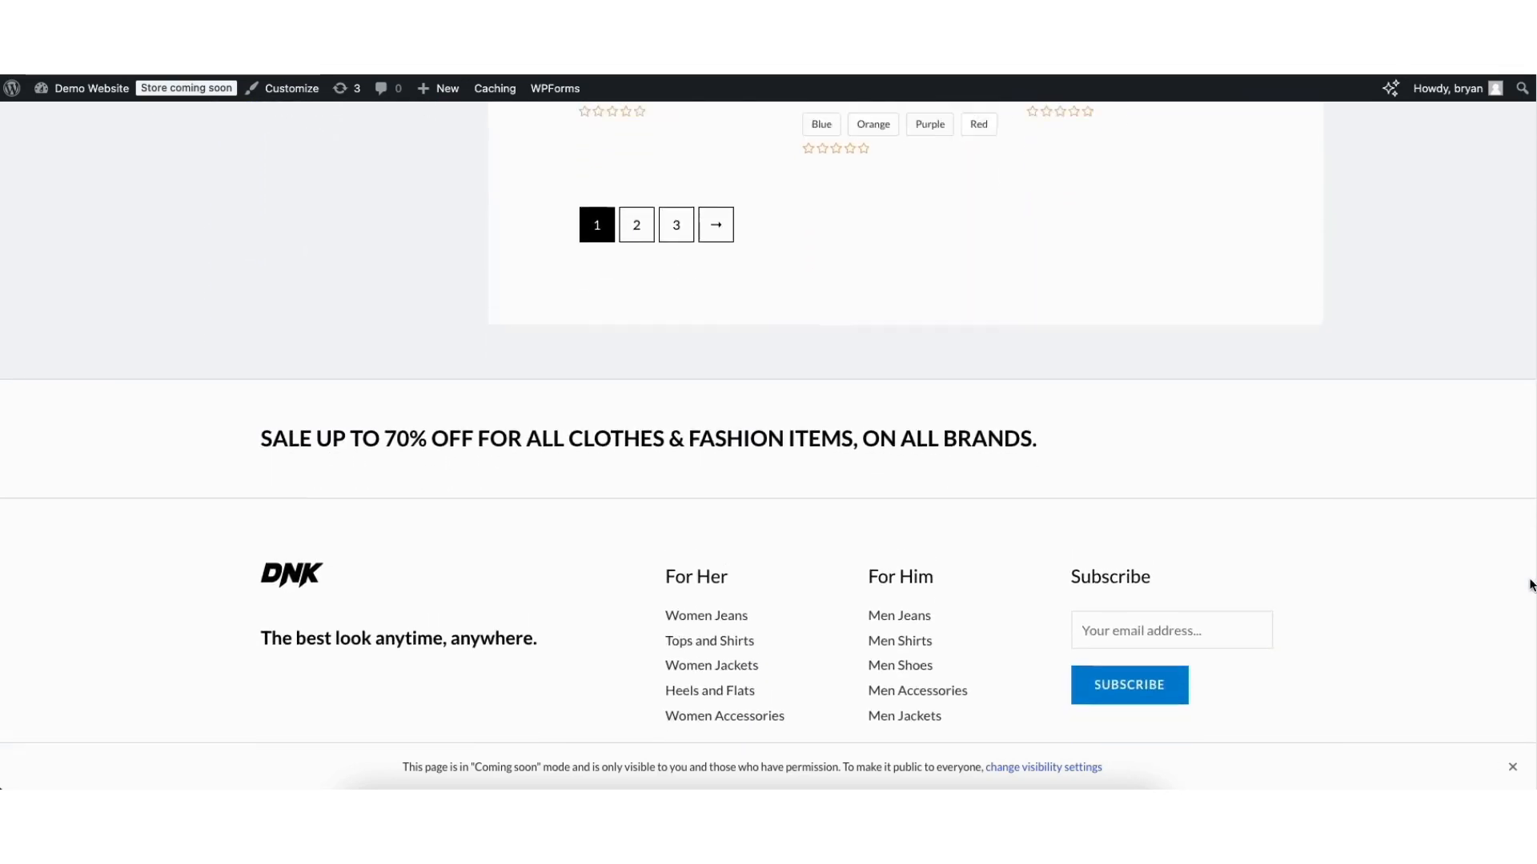
scroll(1529, 590, "up", 15)
scroll(768, 432, "up", 2)
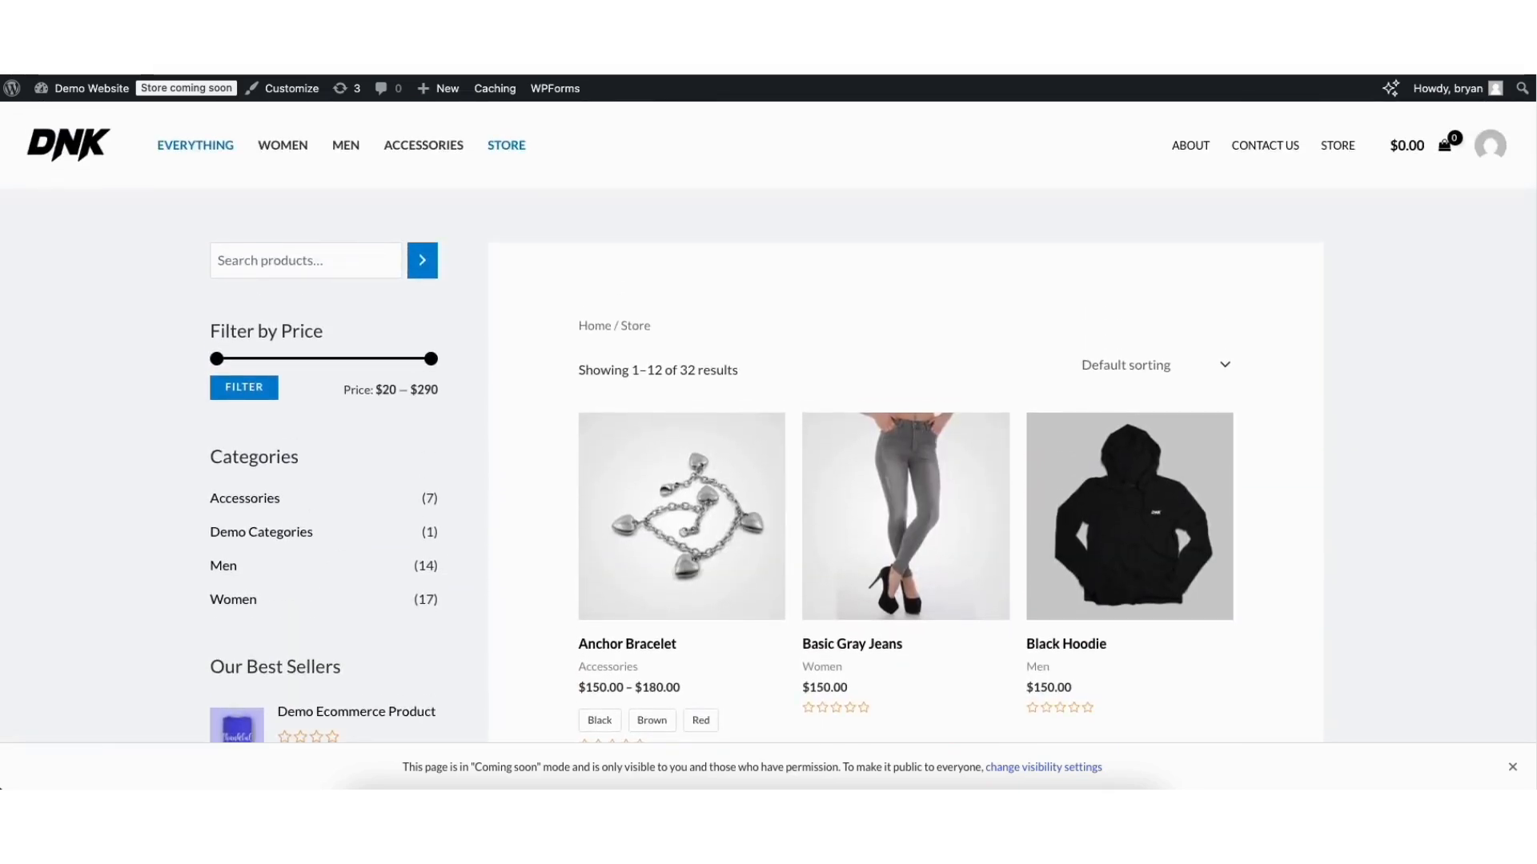
mouse_move(77, 94)
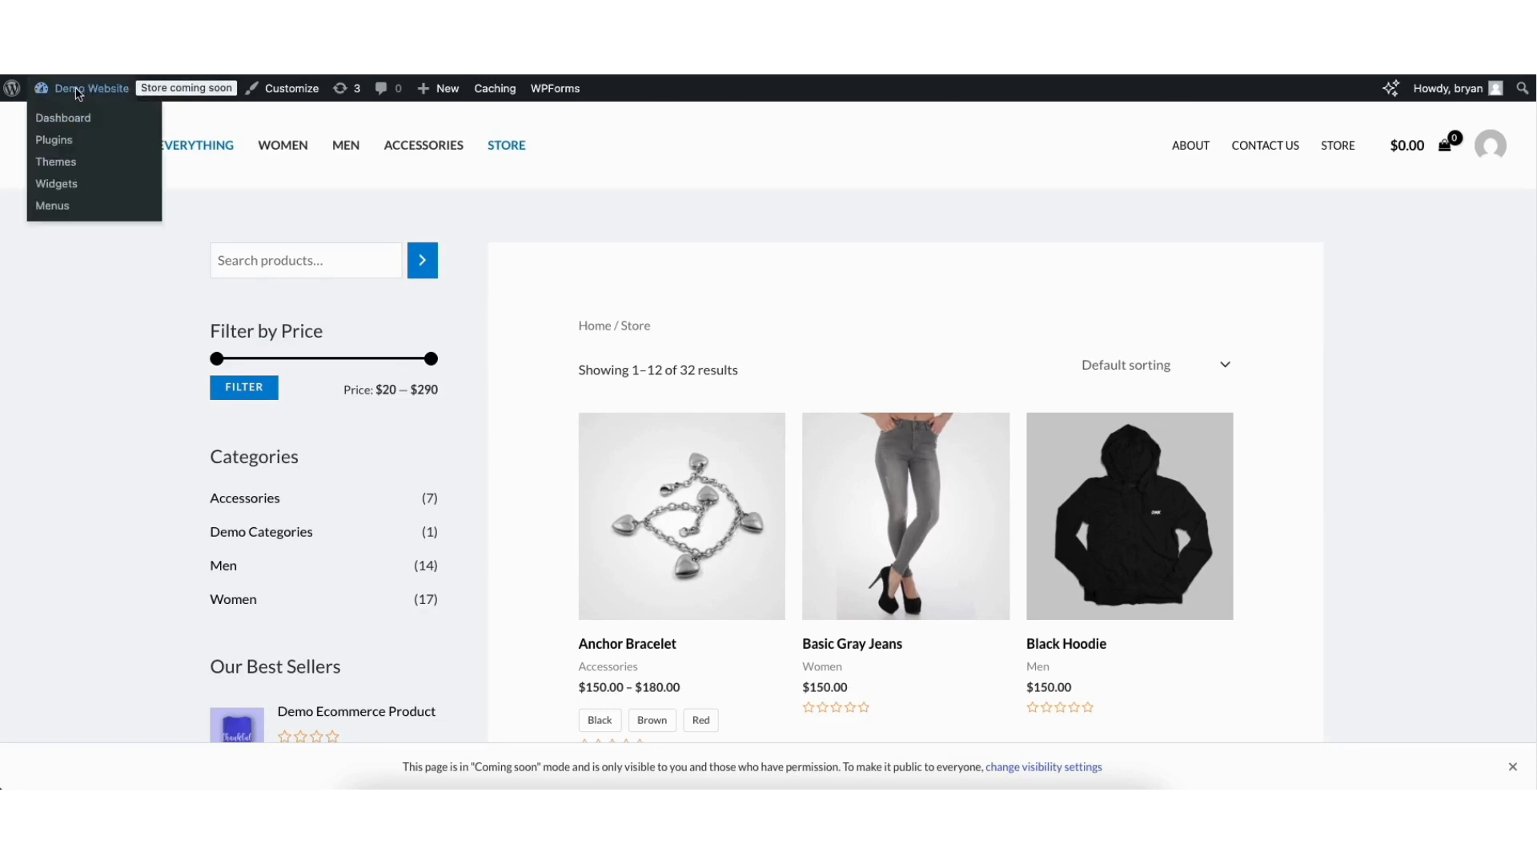
left_click(67, 118)
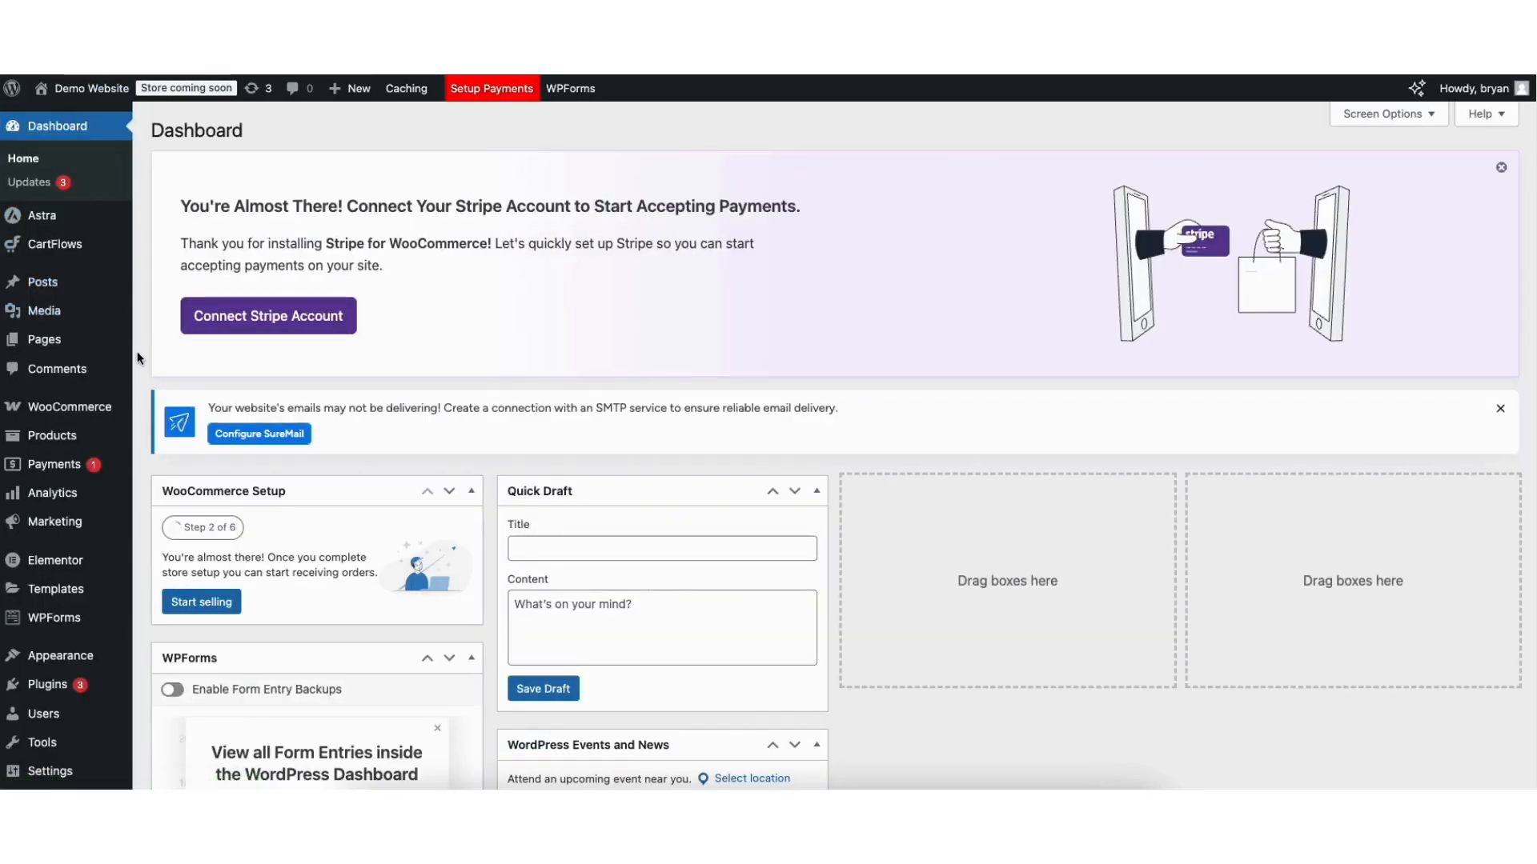
- Open the WooCommerce general settings and review the selling location choices, keeping Sell to all countries
mouse_move(72, 406)
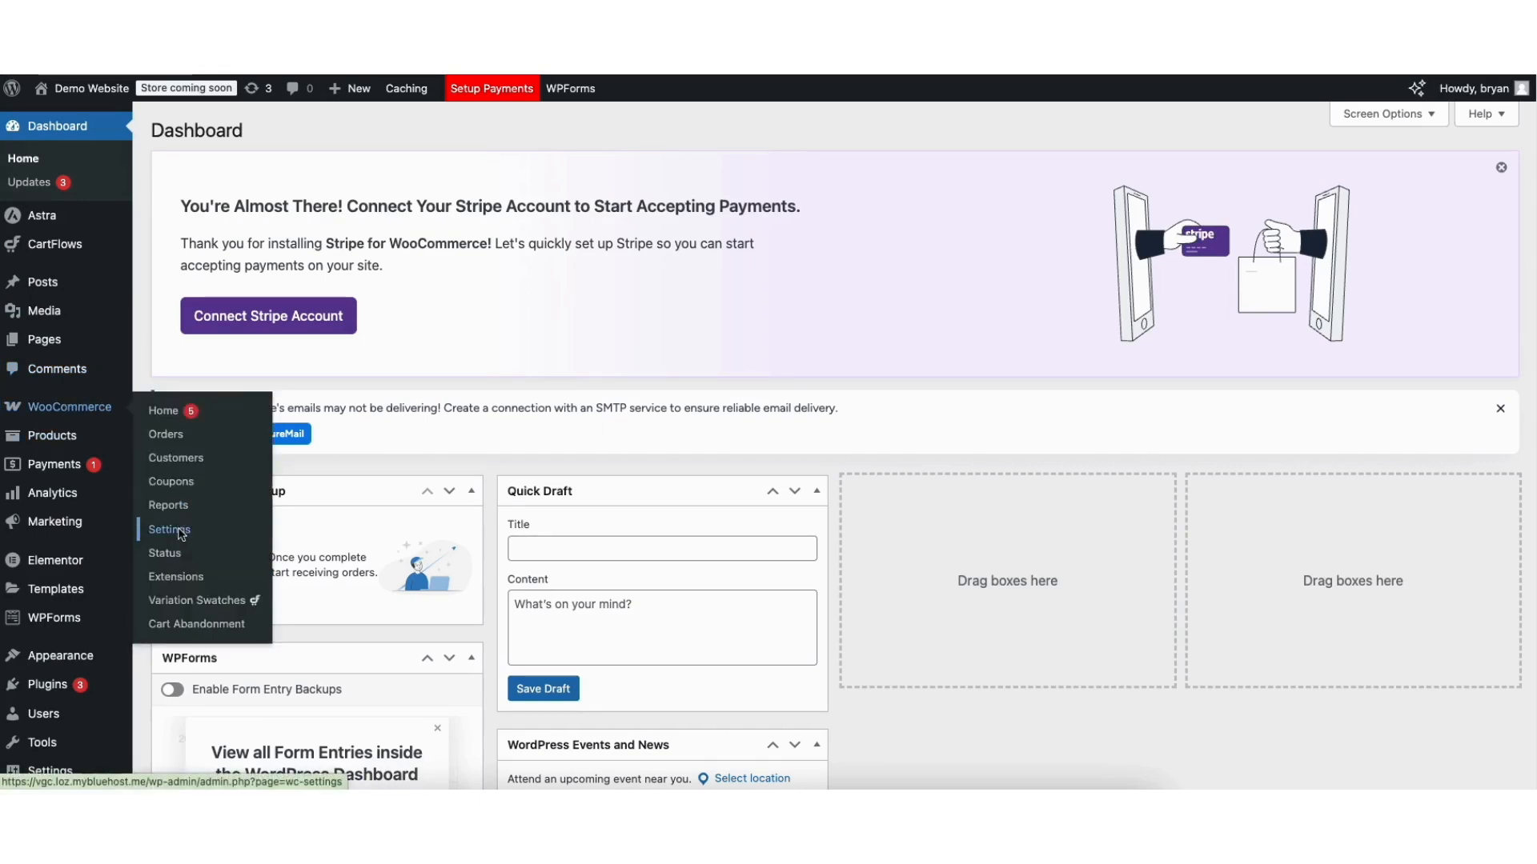
left_click(181, 532)
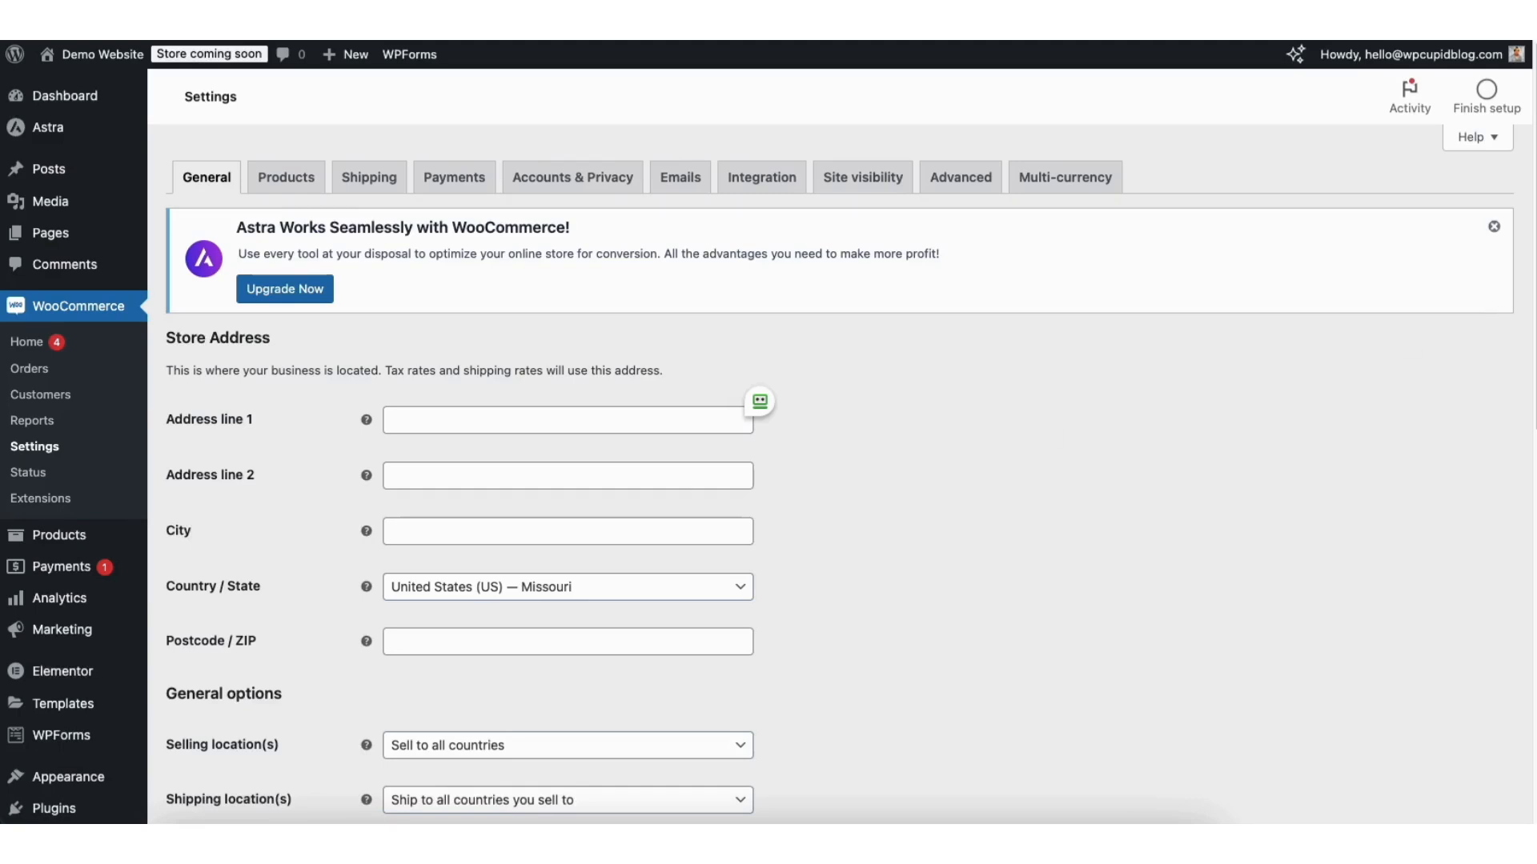
scroll(1527, 326, "down", 2)
scroll(1527, 326, "down", 5)
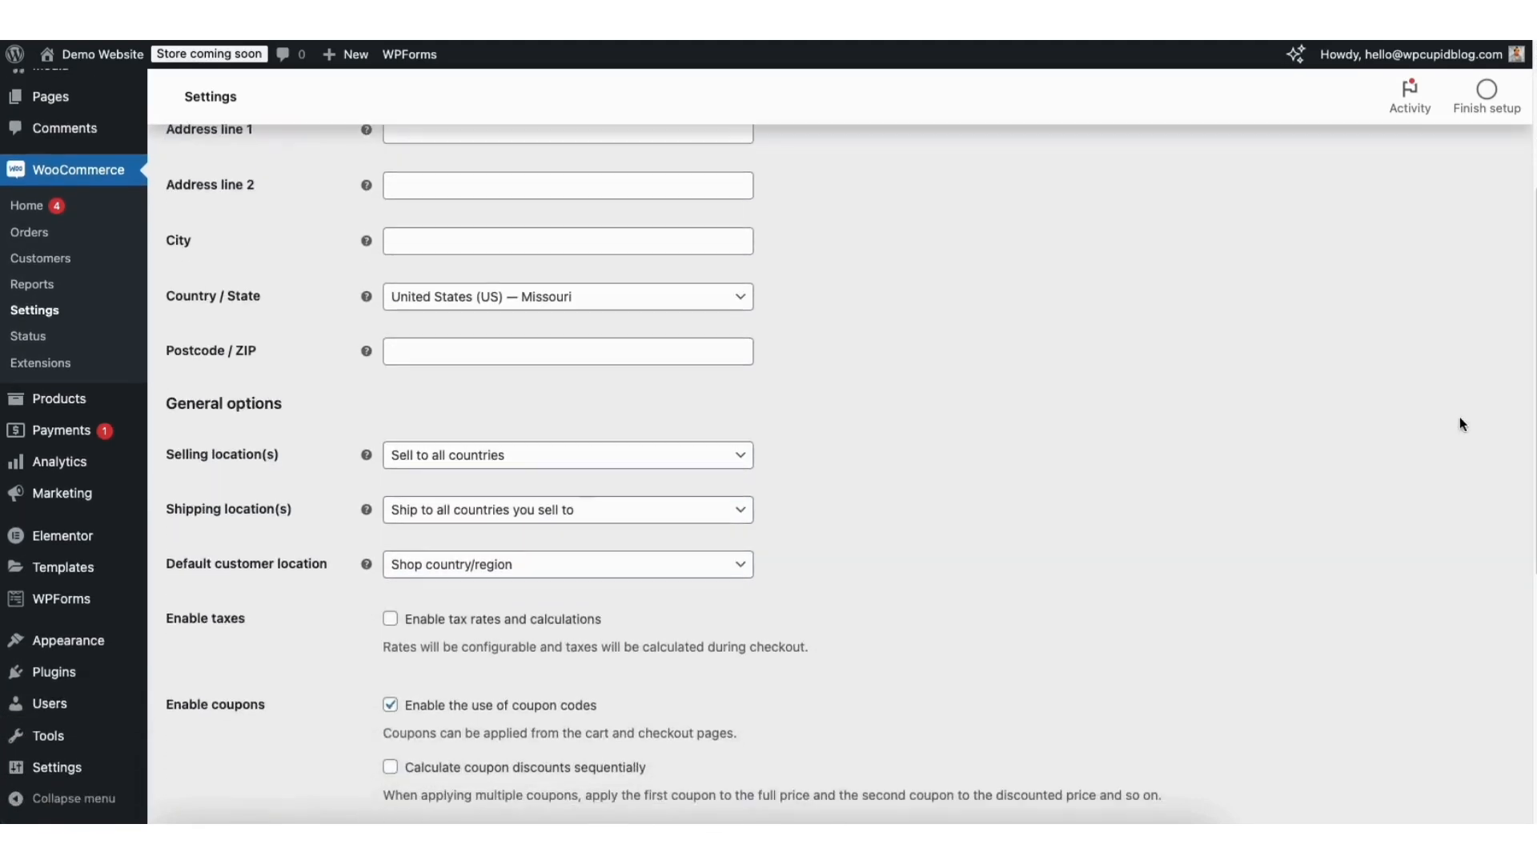
left_click(464, 460)
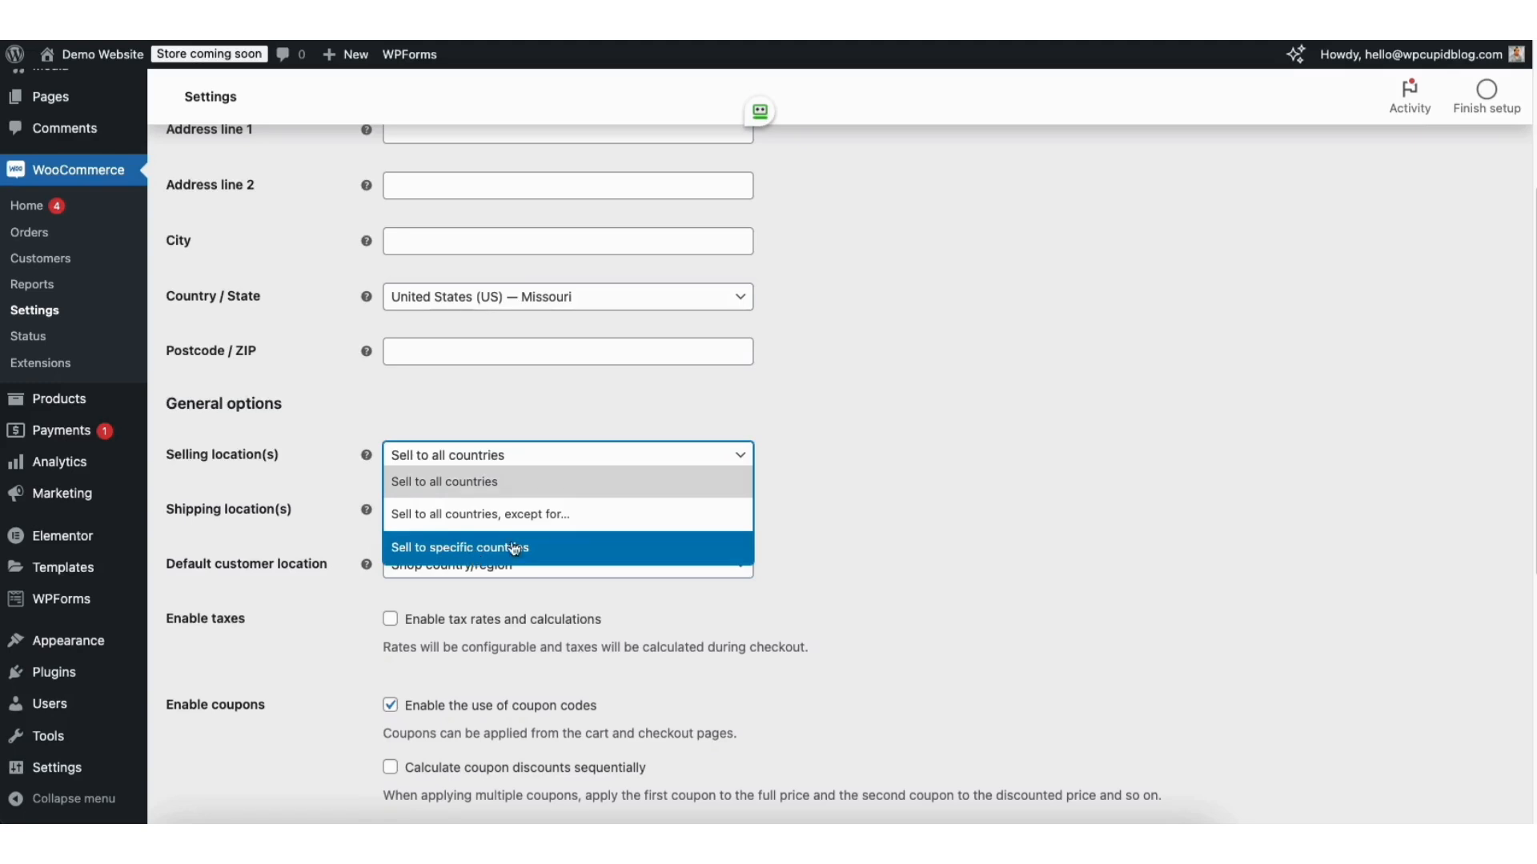
left_click(900, 497)
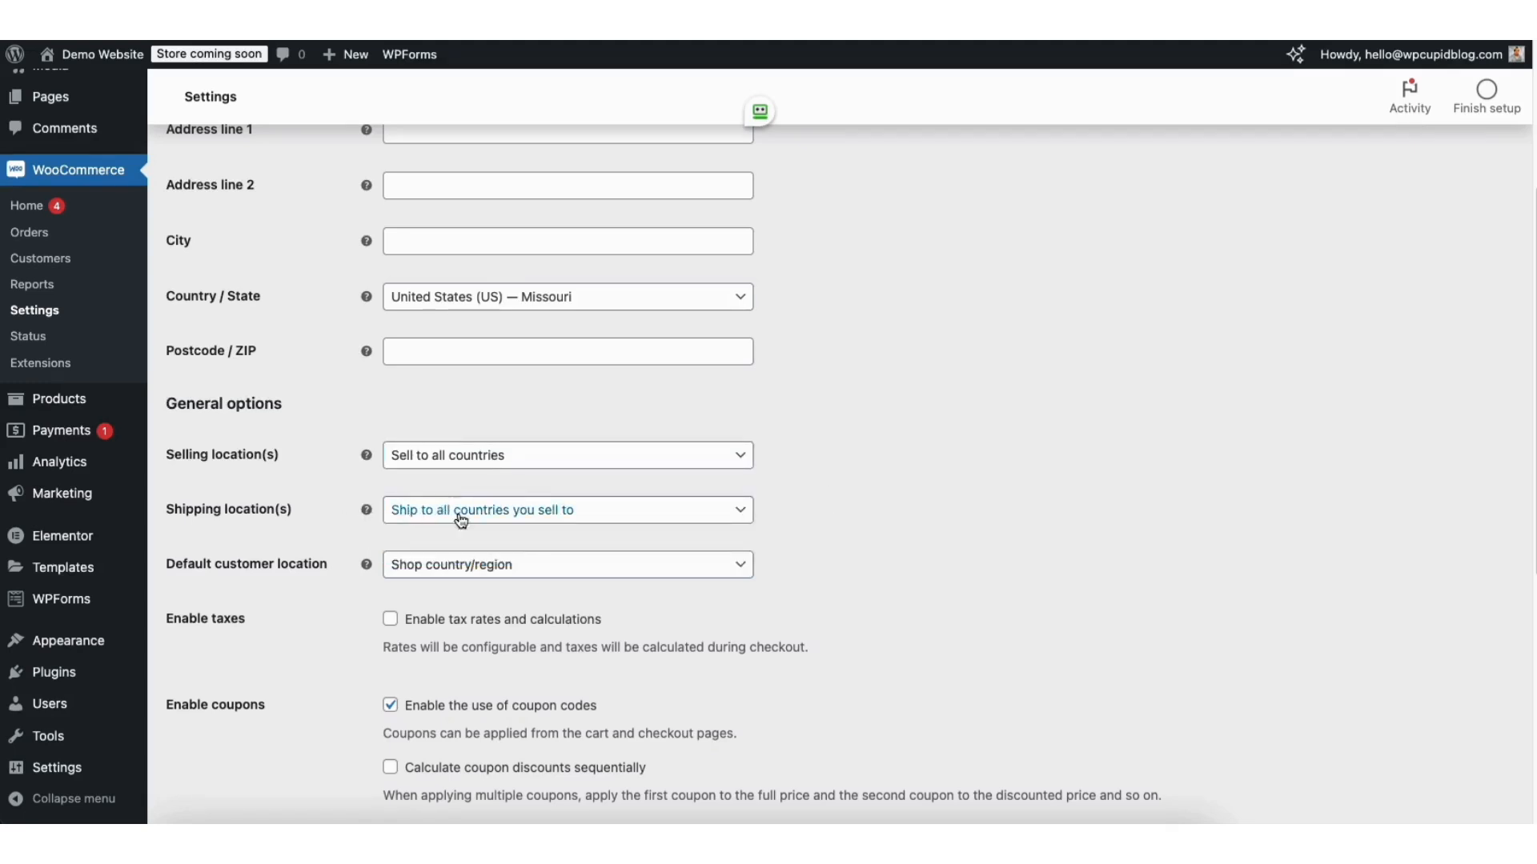
- Review the shipping location choices and keep Shop country/region as the default customer location
left_click(489, 517)
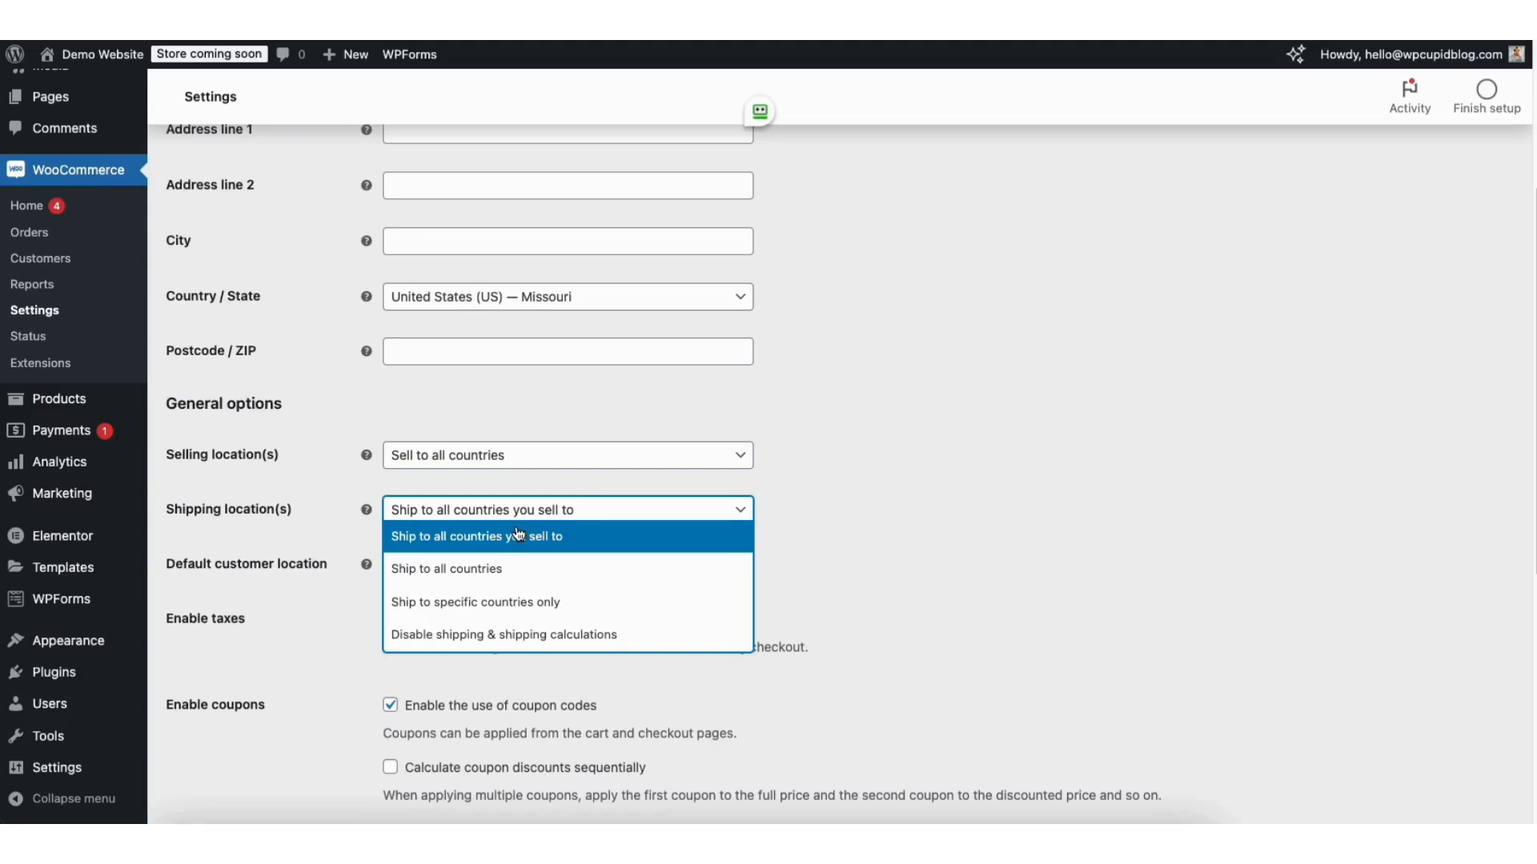
left_click(834, 541)
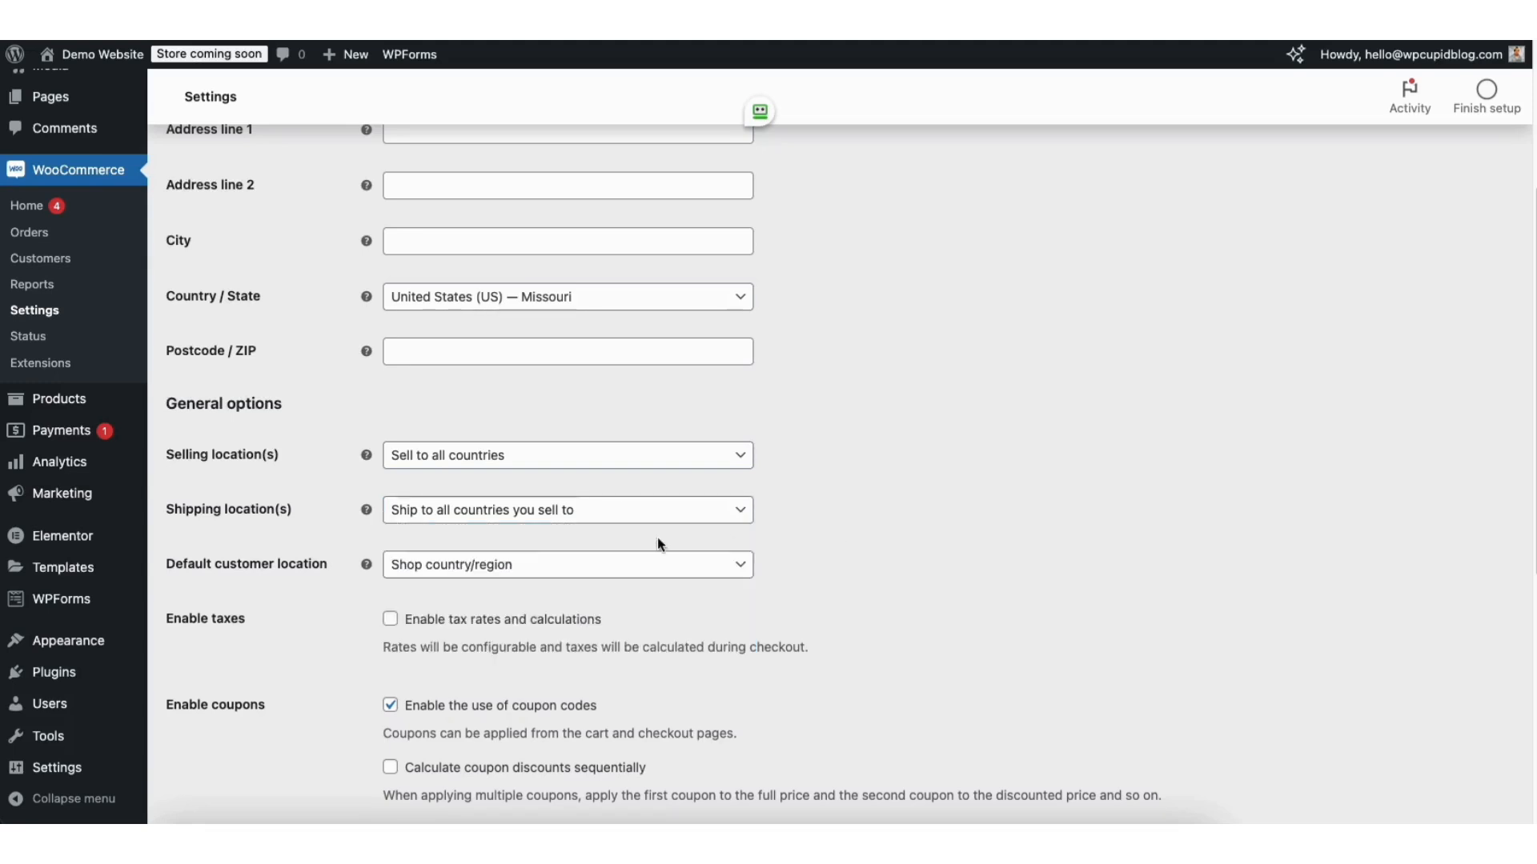
left_click(500, 569)
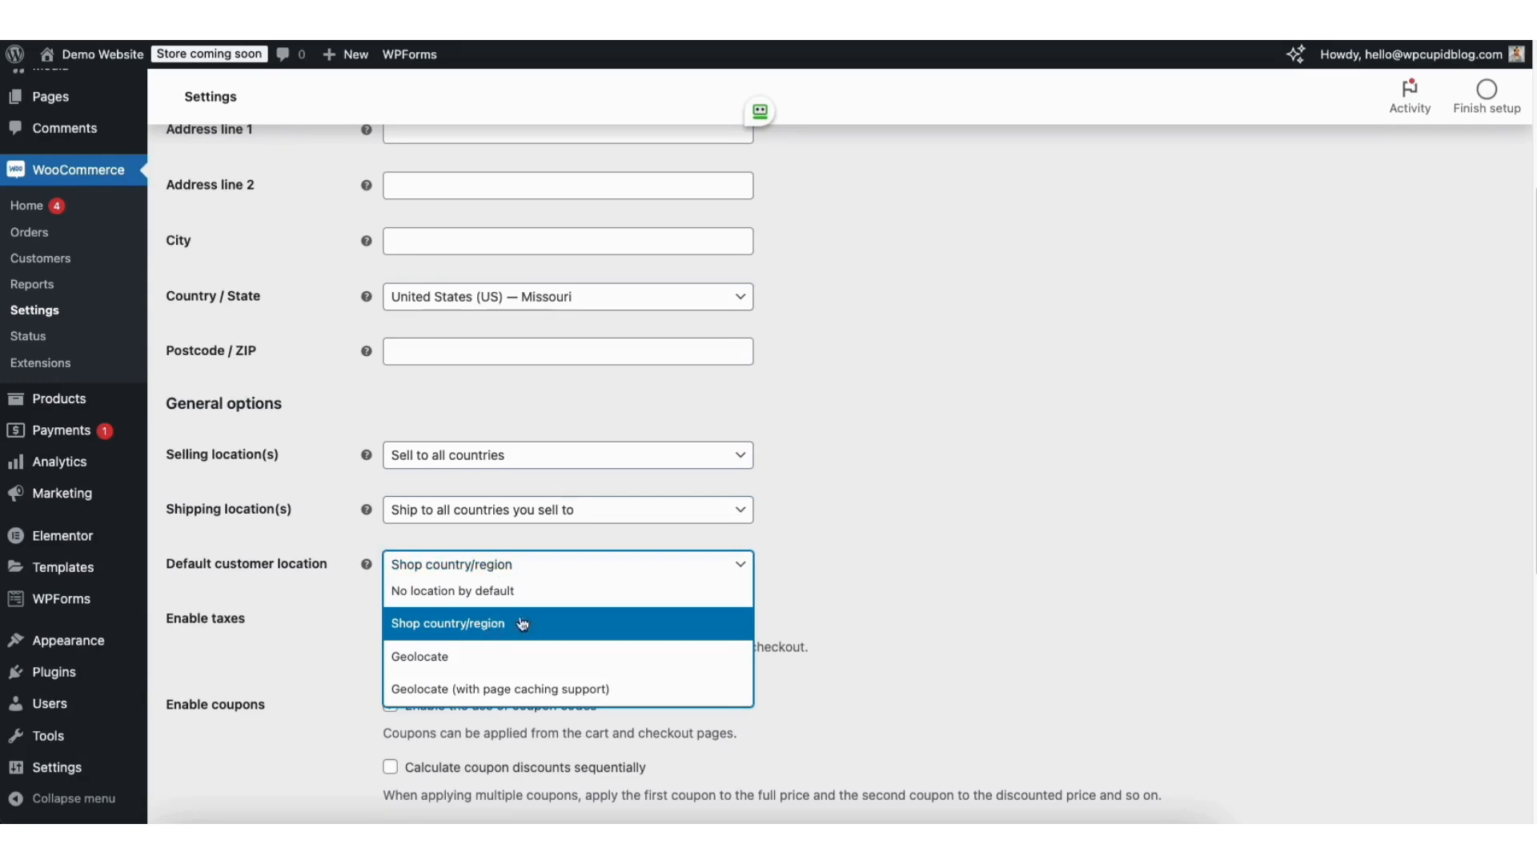
left_click(490, 627)
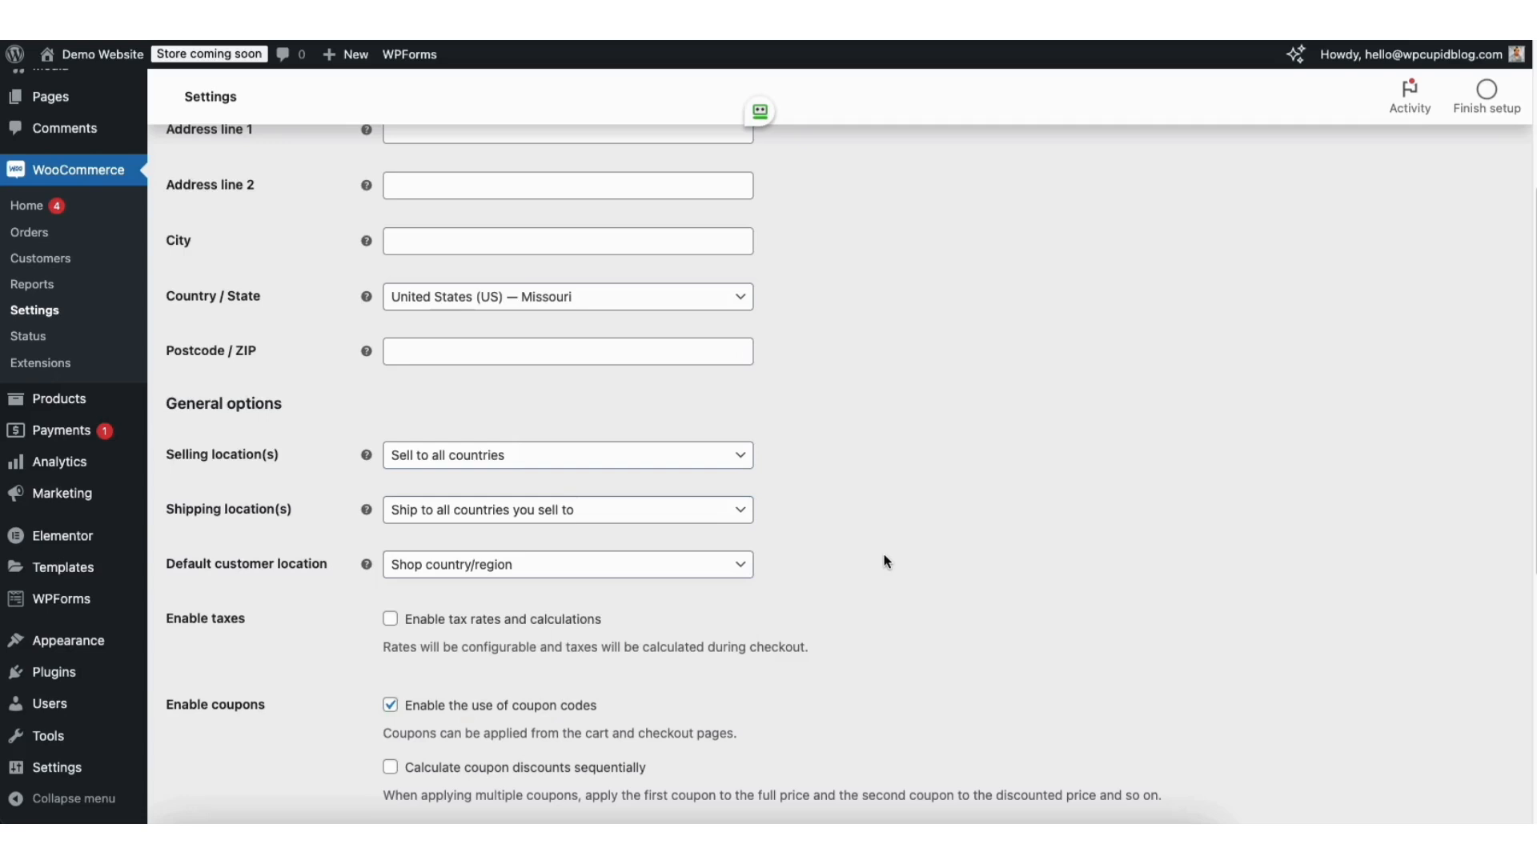
- Enable tax rates and calculations, and leave the use of coupon codes enabled
left_click(390, 621)
scroll(829, 615, "down", 3)
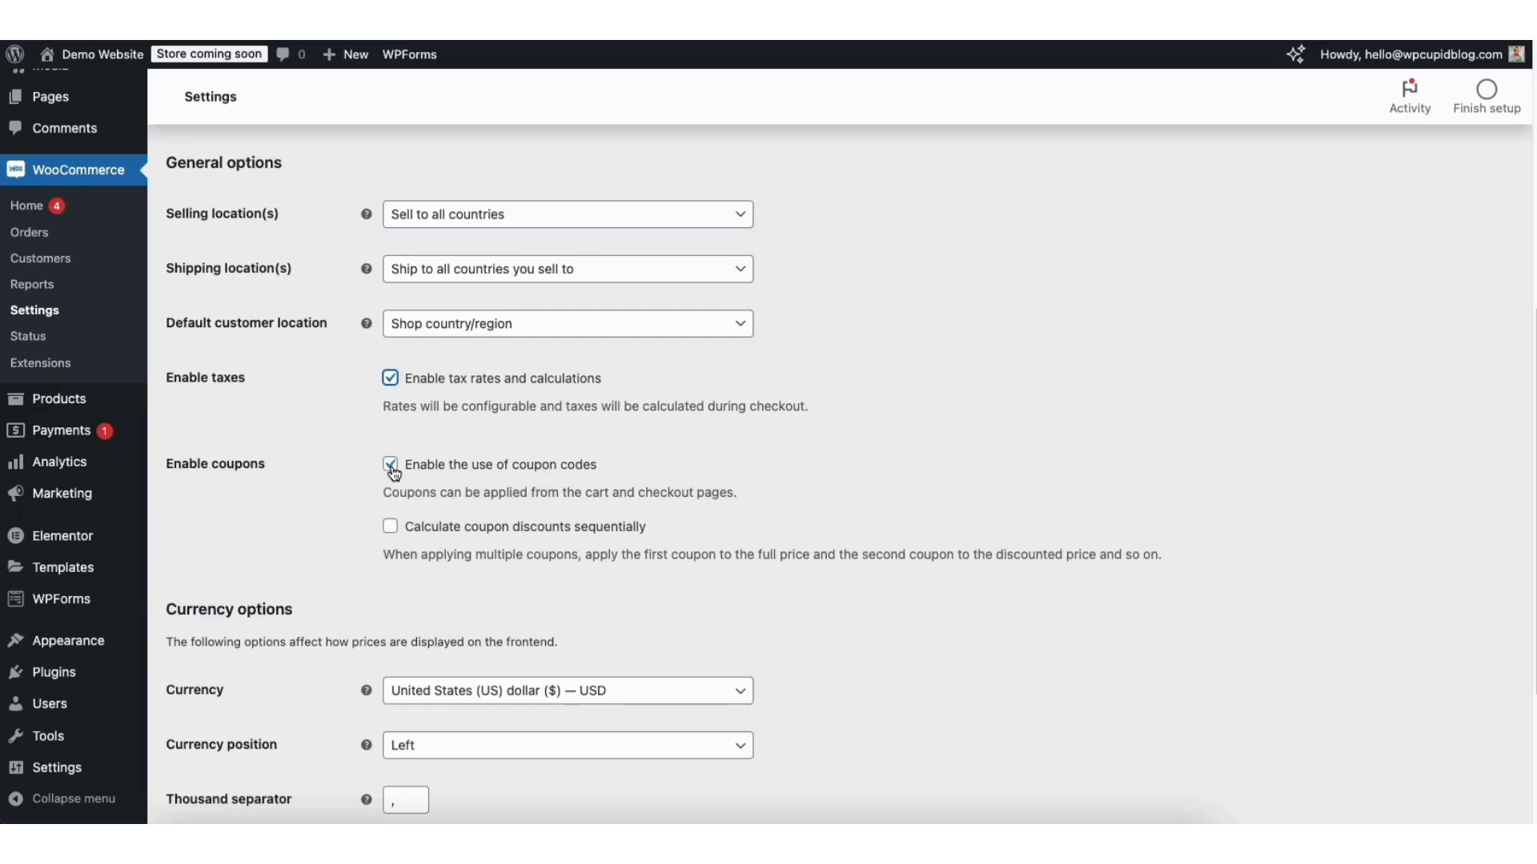
left_click(391, 466)
left_click(391, 466)
- Check the currency options, keep United States (US) dollar, and save the general settings
scroll(1520, 513, "down", 4)
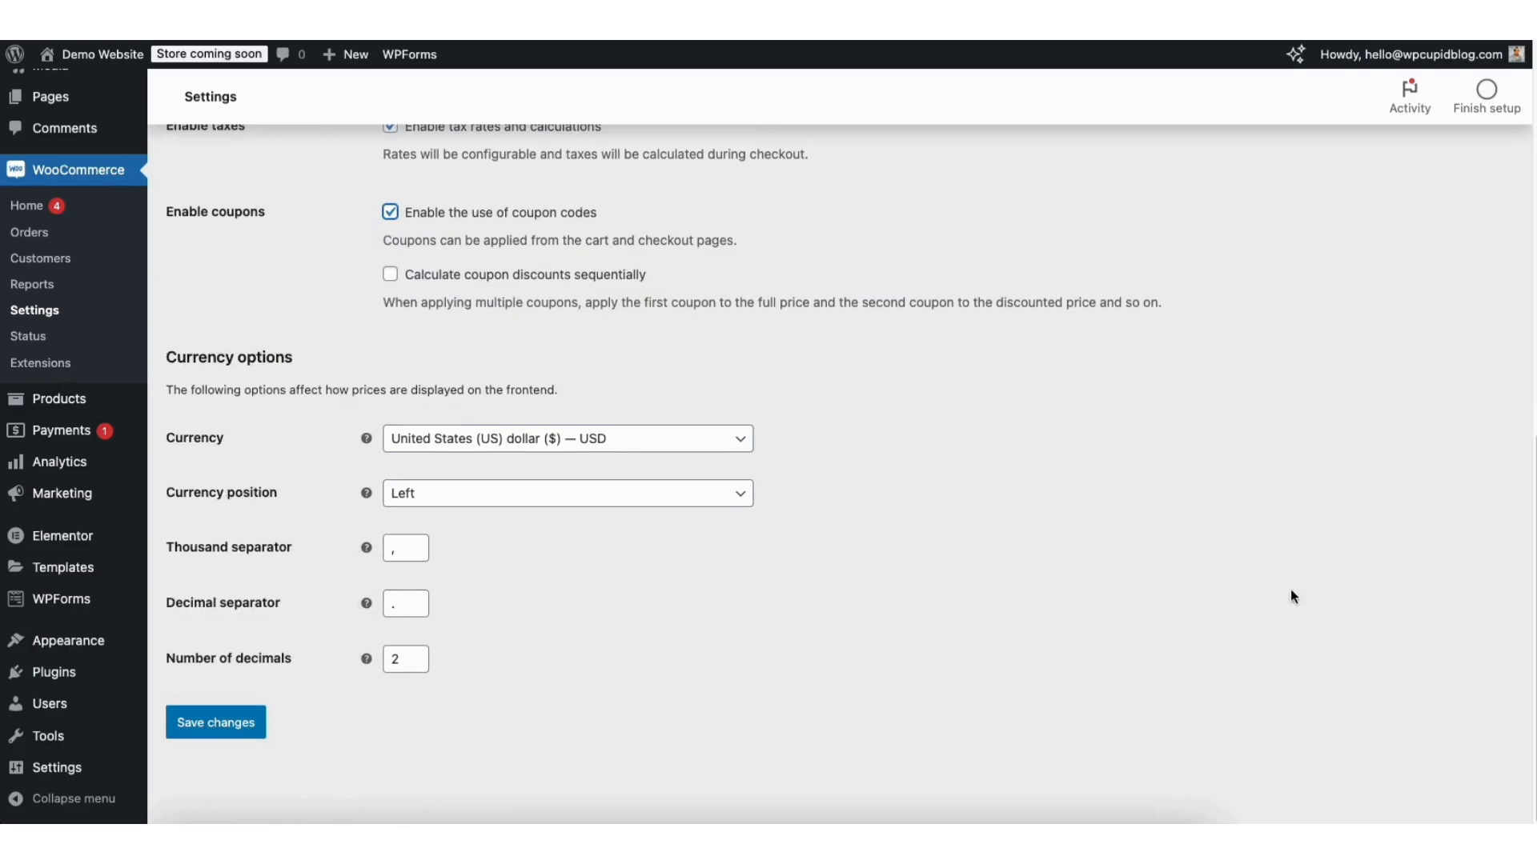
left_click(491, 442)
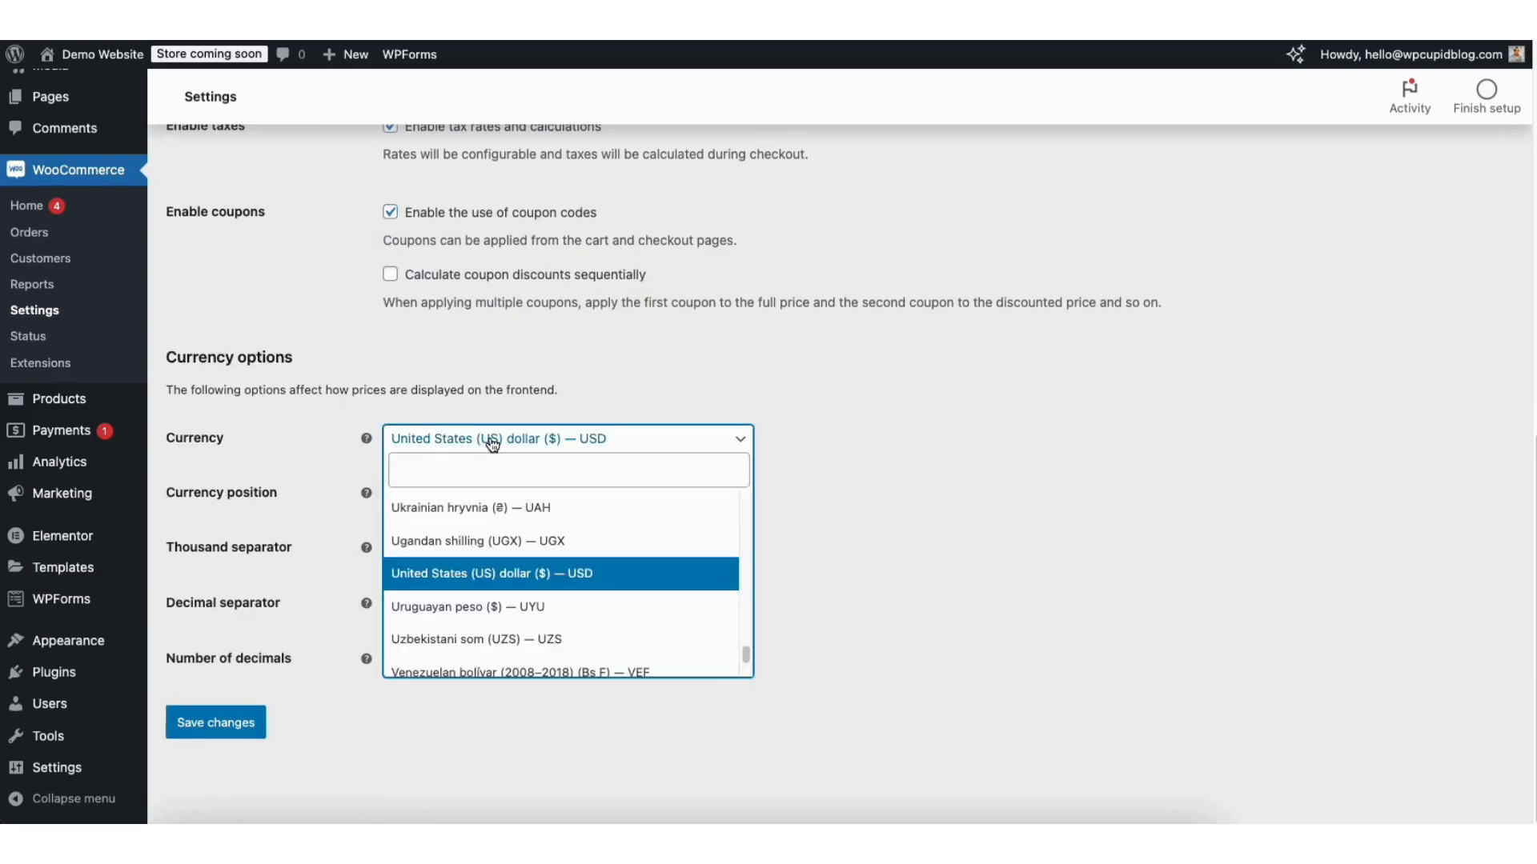
left_click(915, 512)
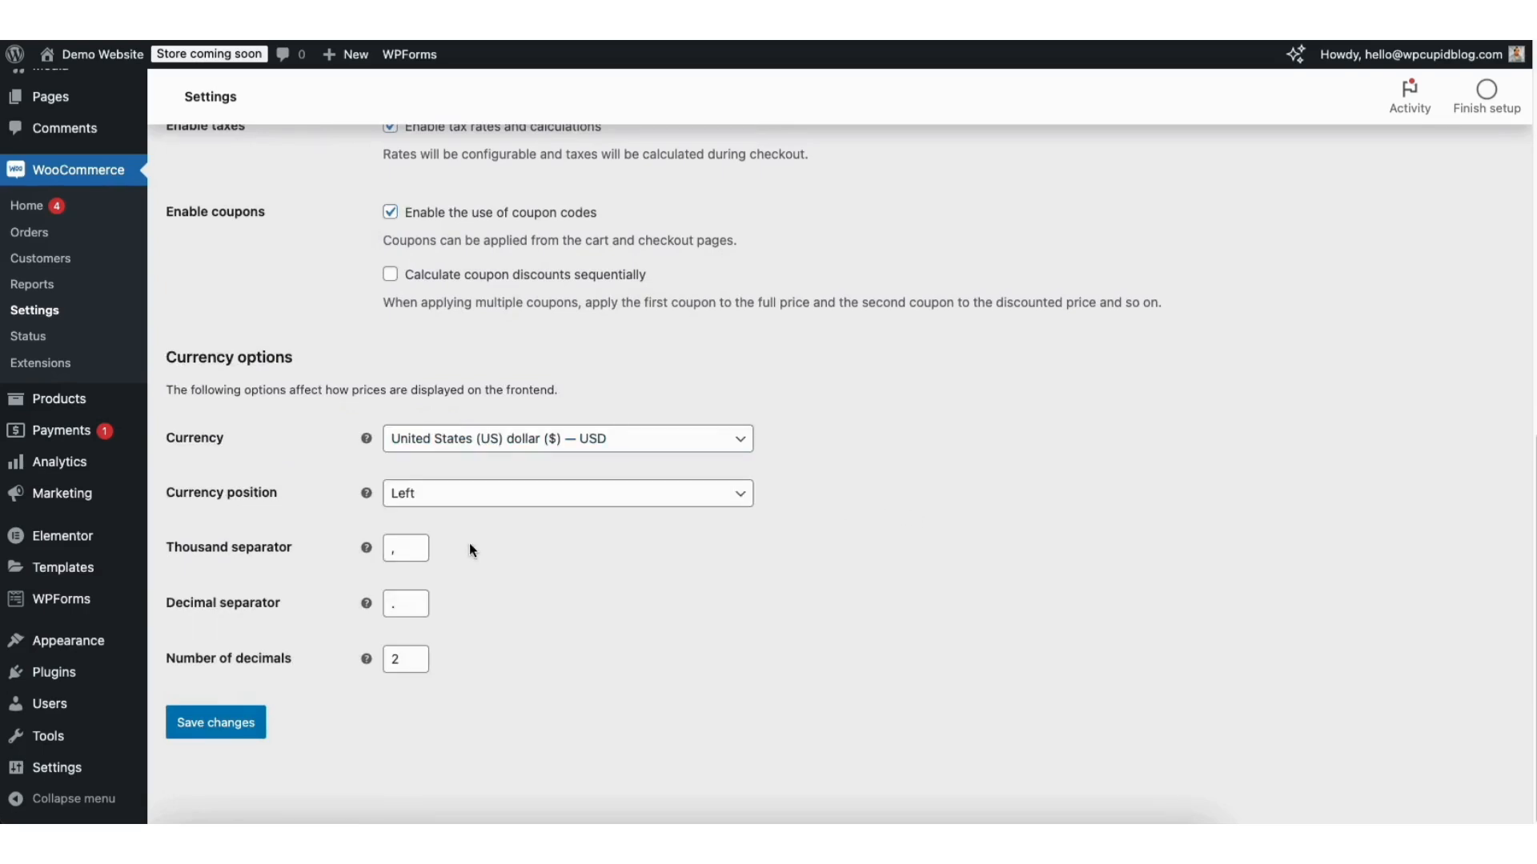
left_click(223, 725)
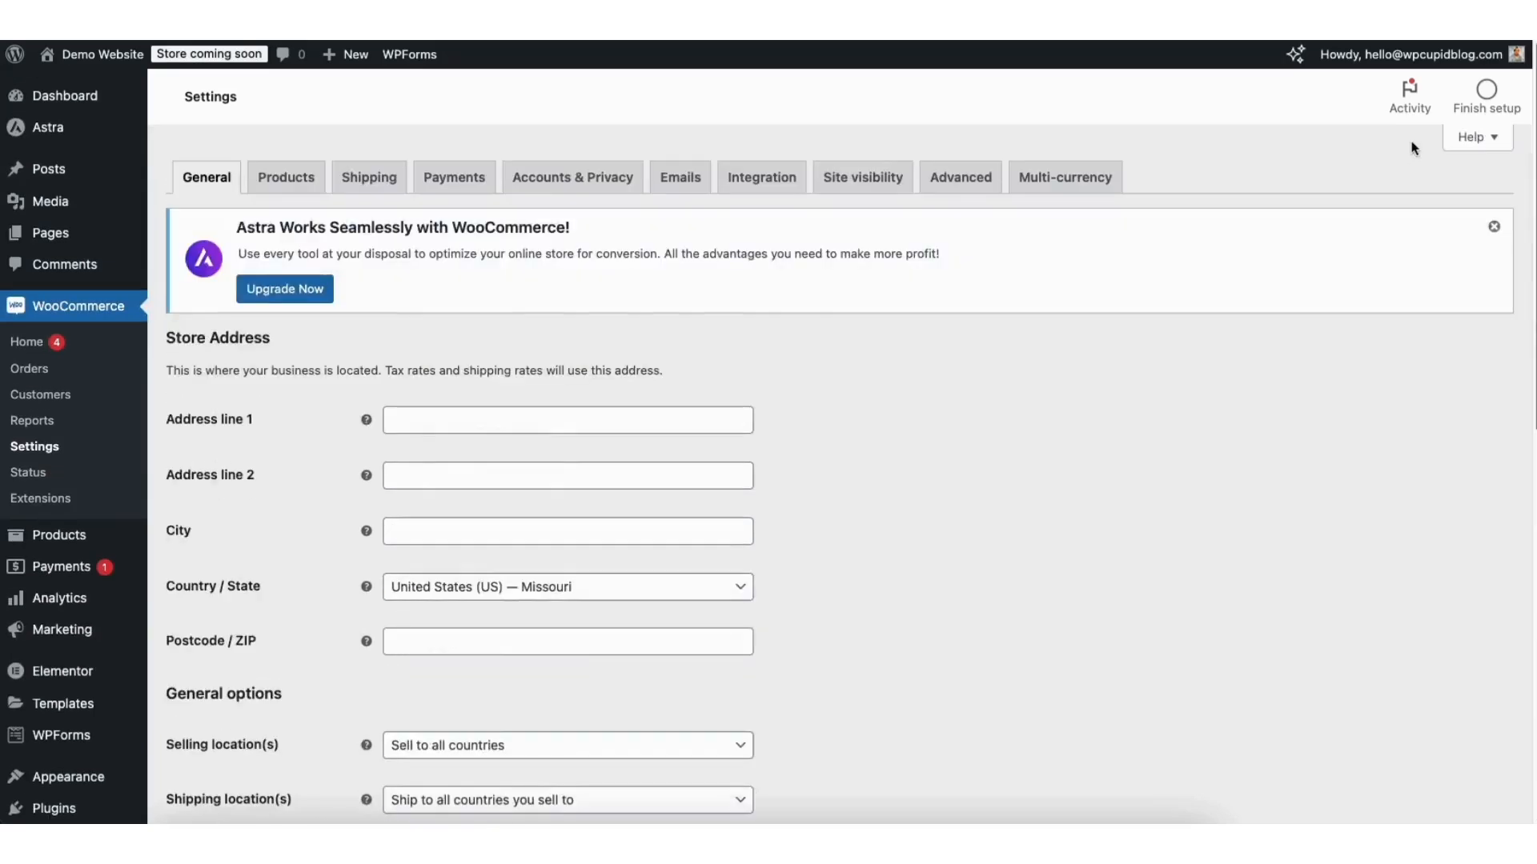
- Look through the store's product settings for shop pages, measurements, reviews and ratings
left_click(280, 177)
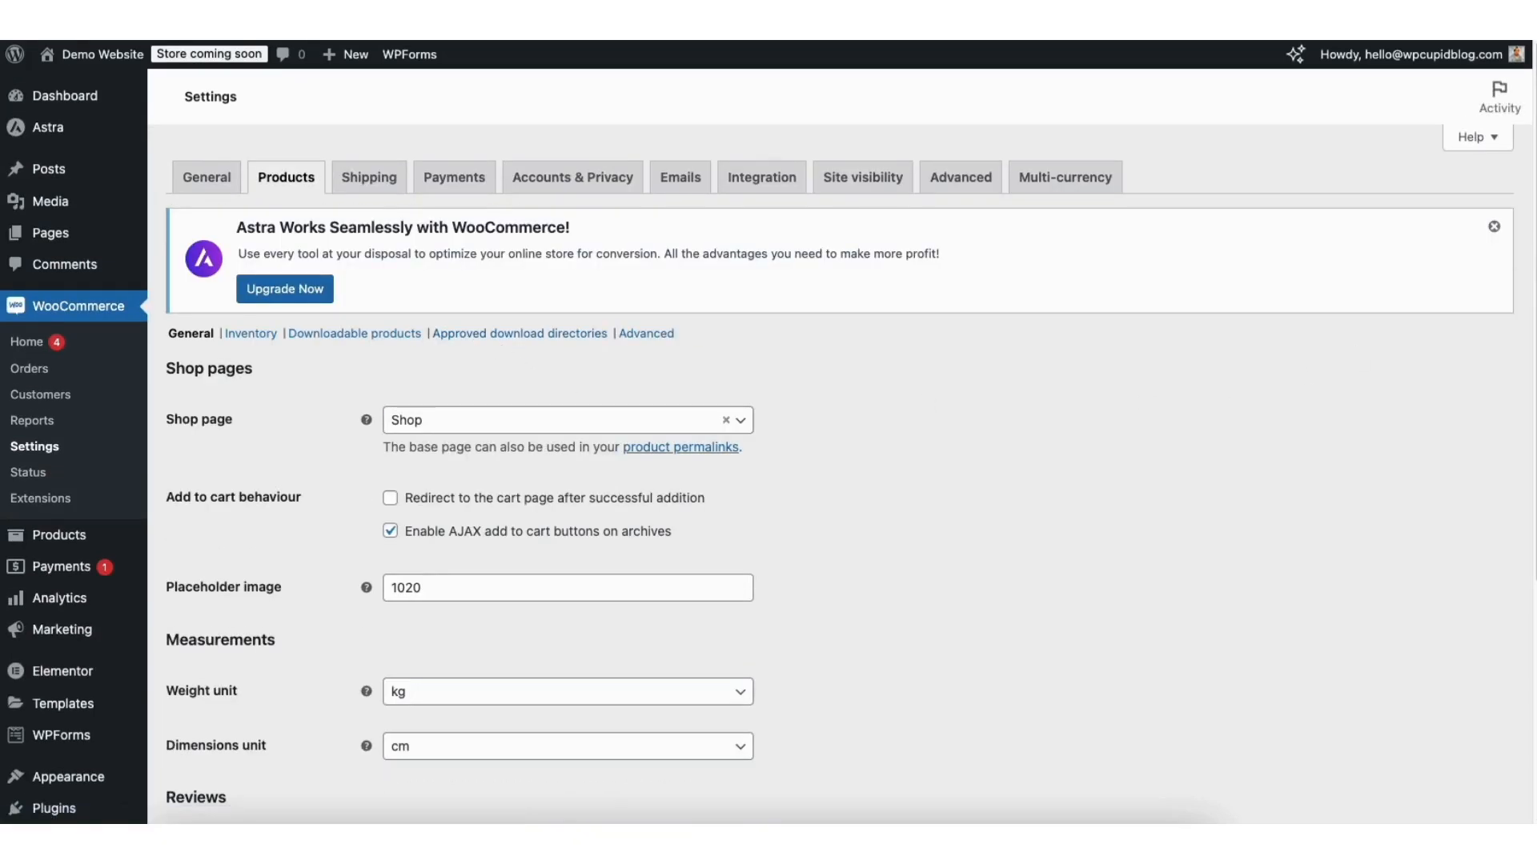
scroll(1467, 347, "down", 5)
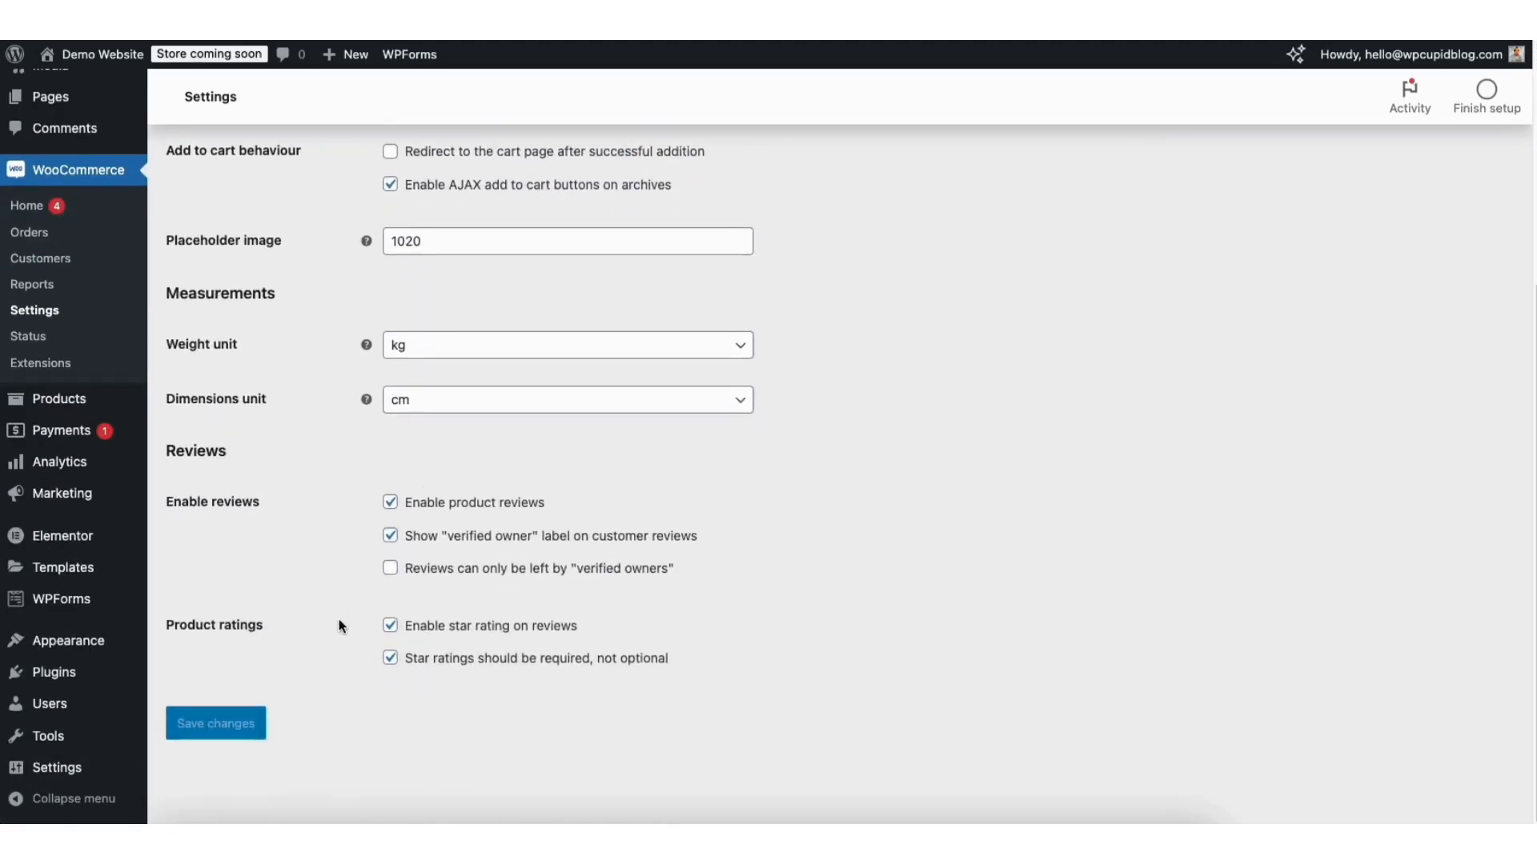
scroll(408, 232, "up", 5)
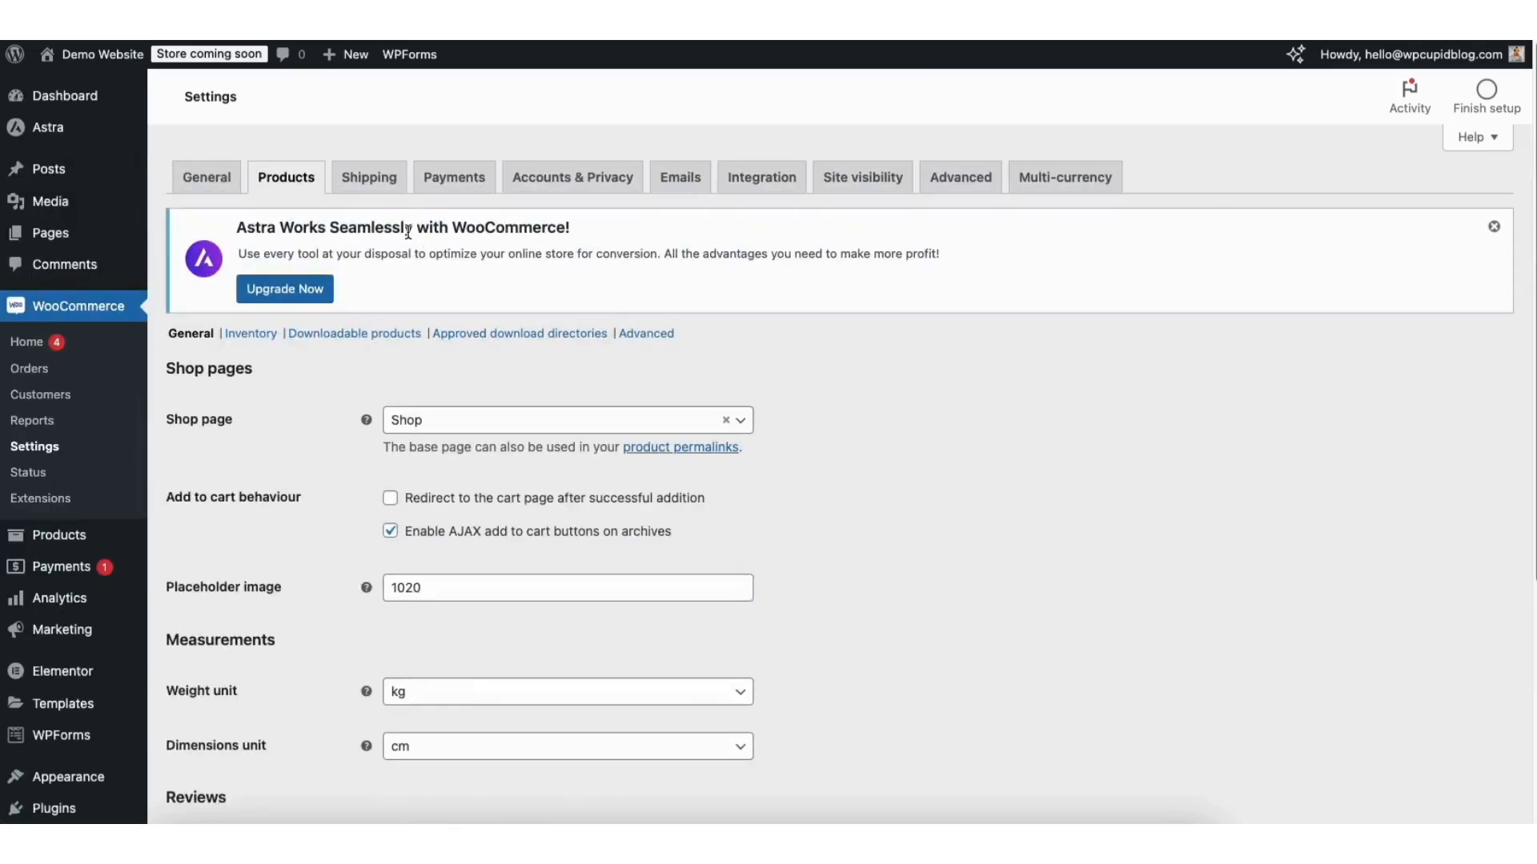
- Look through the Accounts & Privacy settings, and open the New order email notification's configuration
left_click(578, 179)
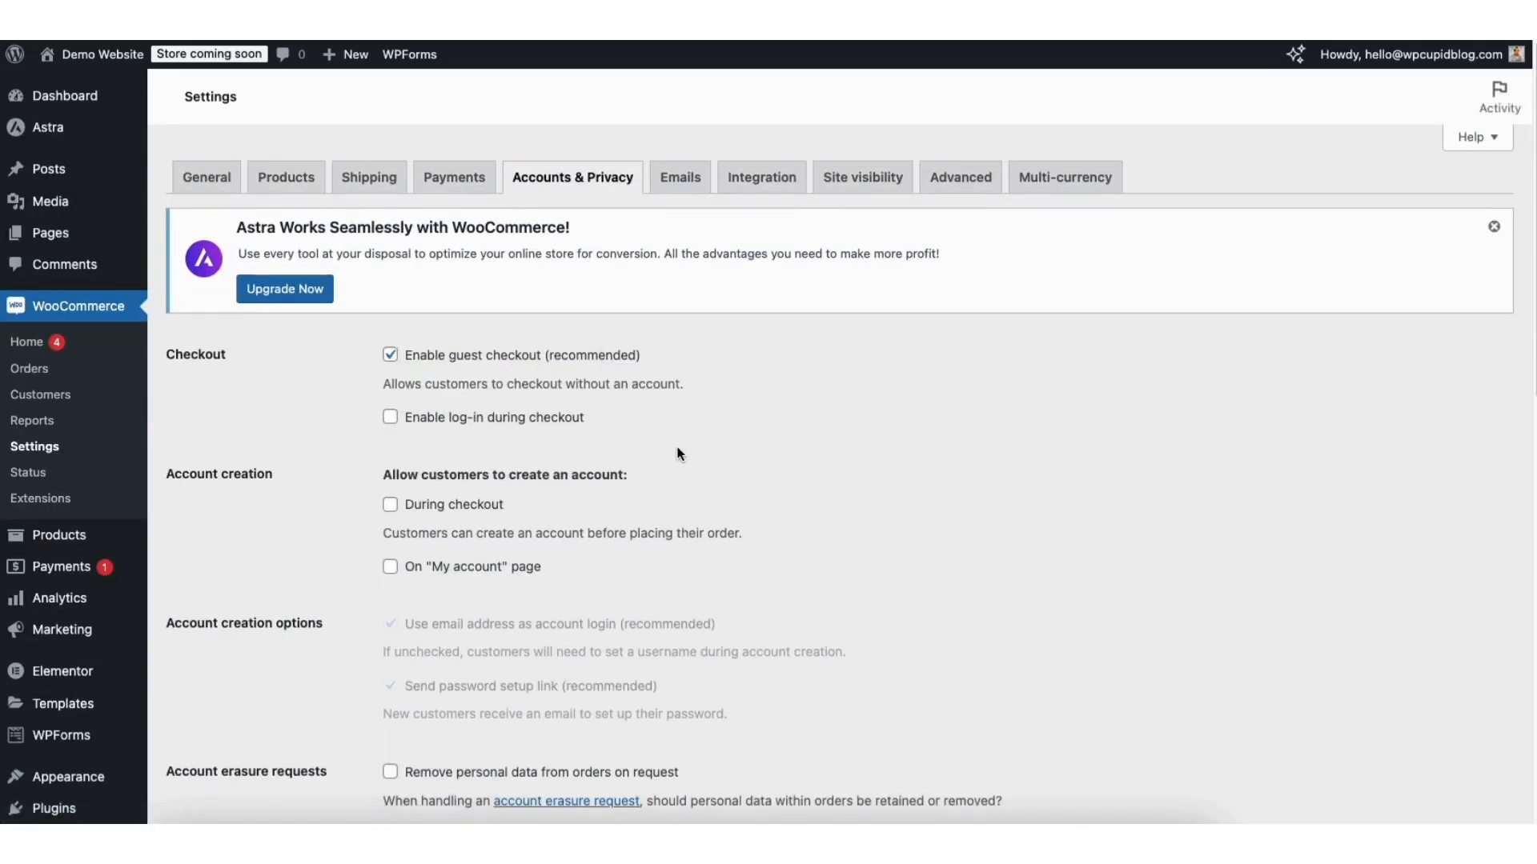
scroll(1517, 256, "down", 3)
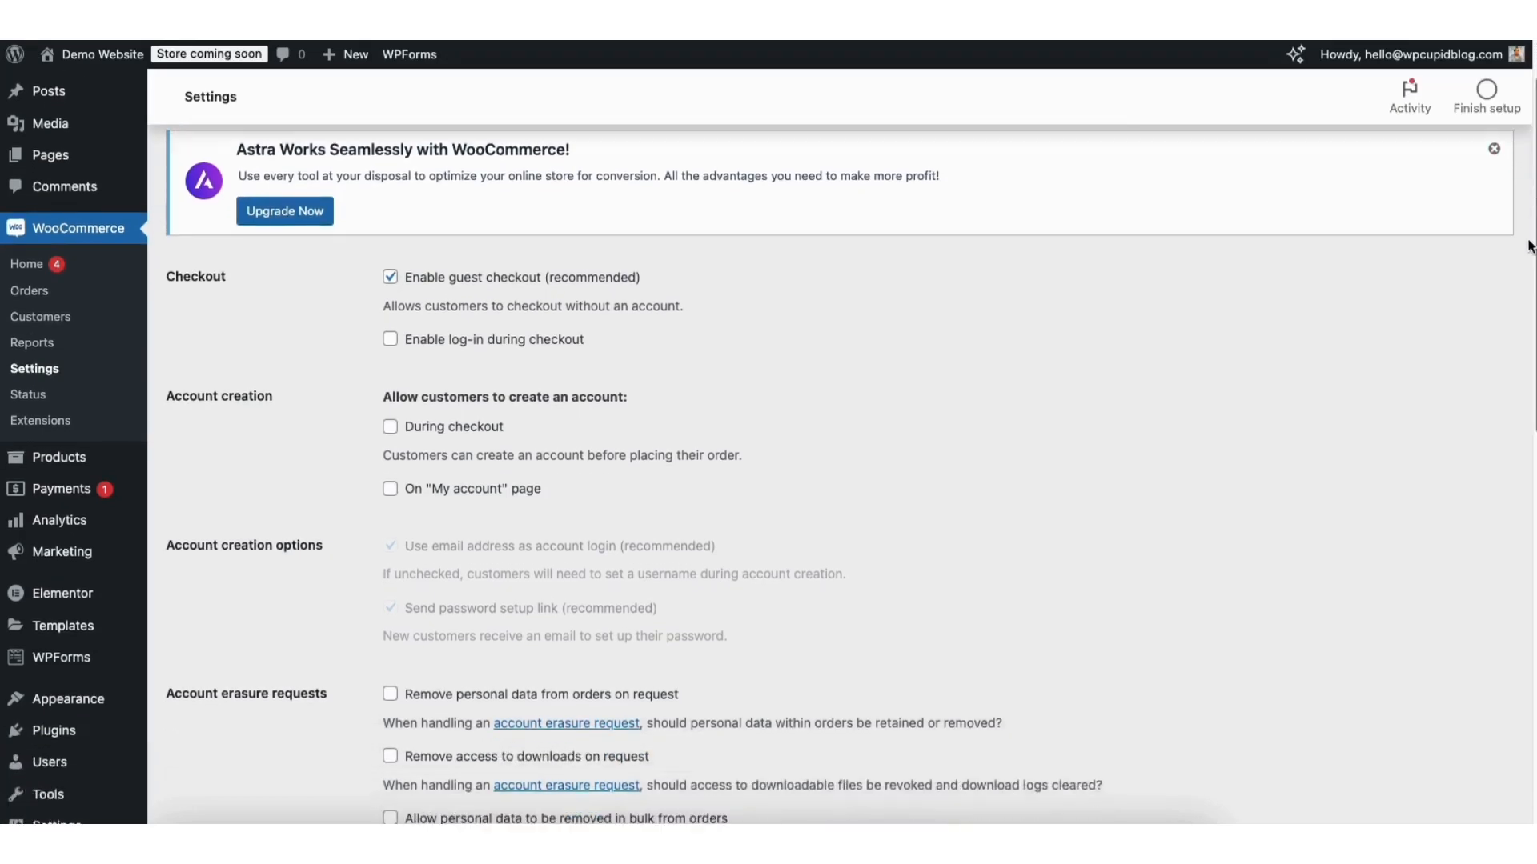
scroll(1506, 283, "down", 8)
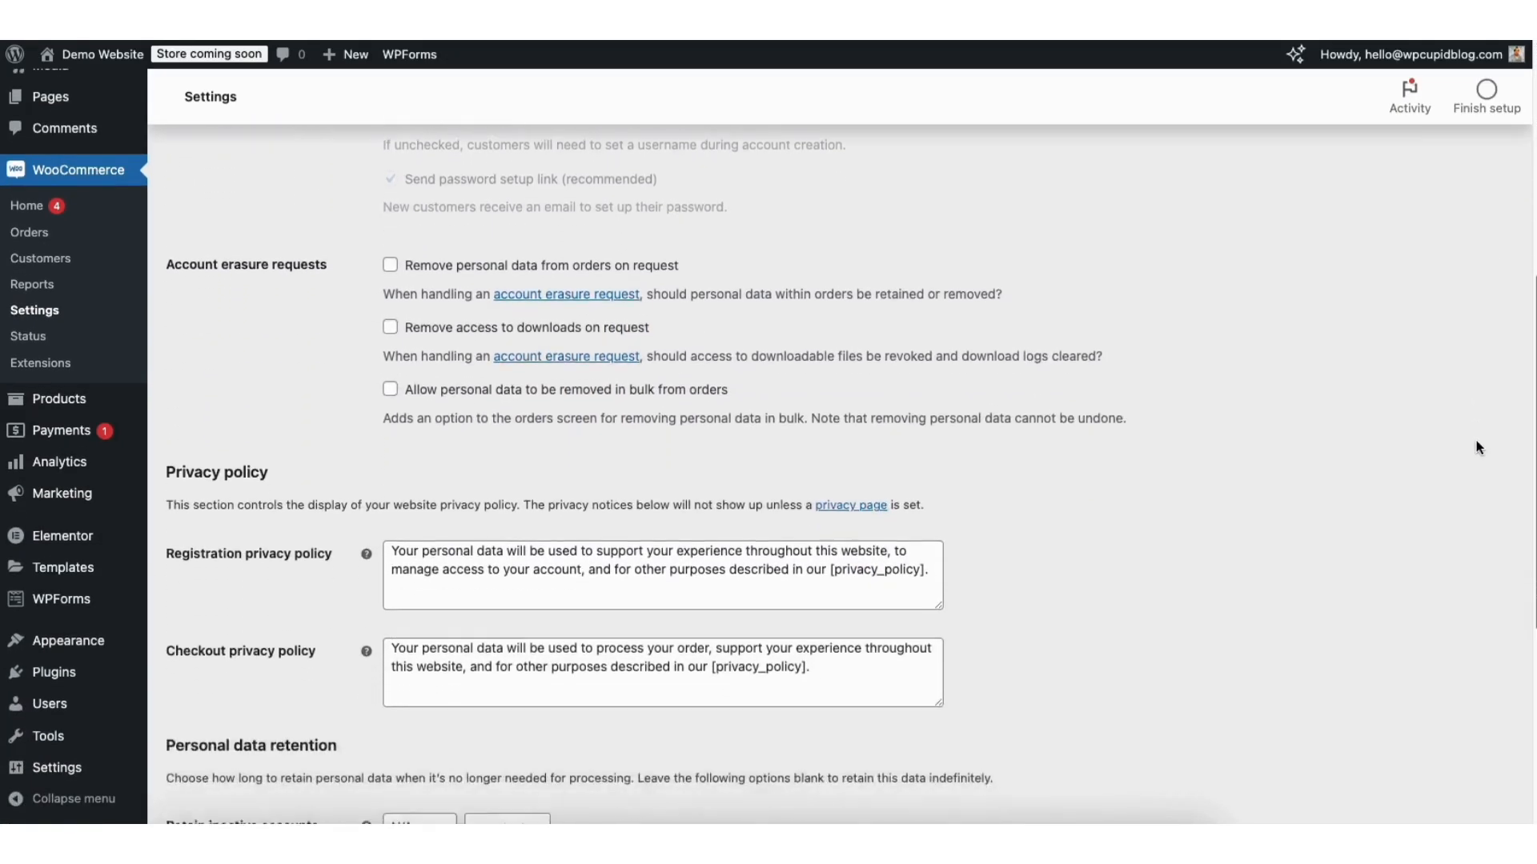
scroll(1475, 491, "down", 5)
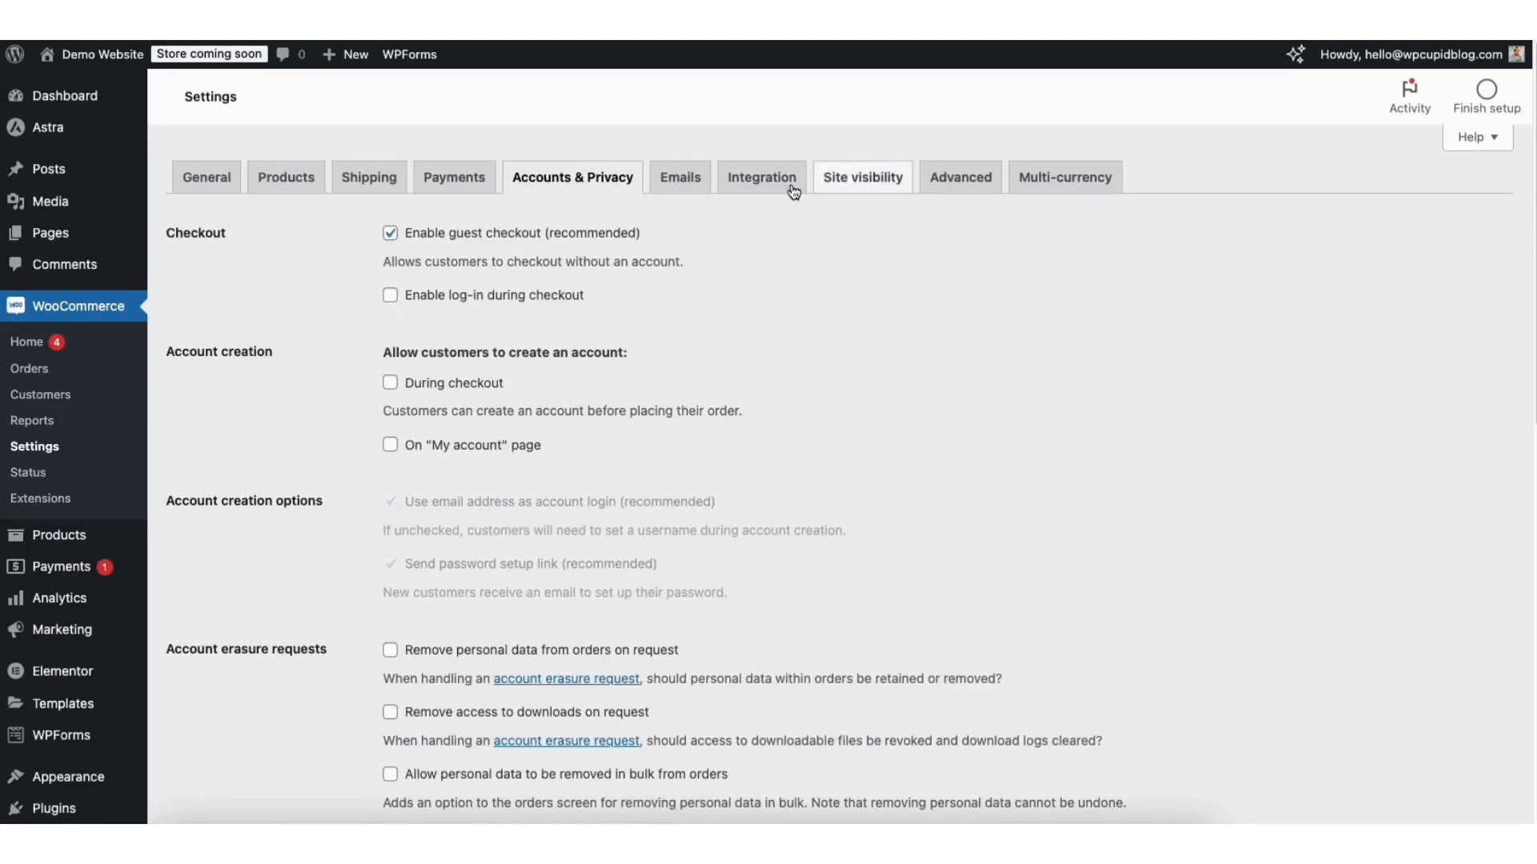
left_click(686, 185)
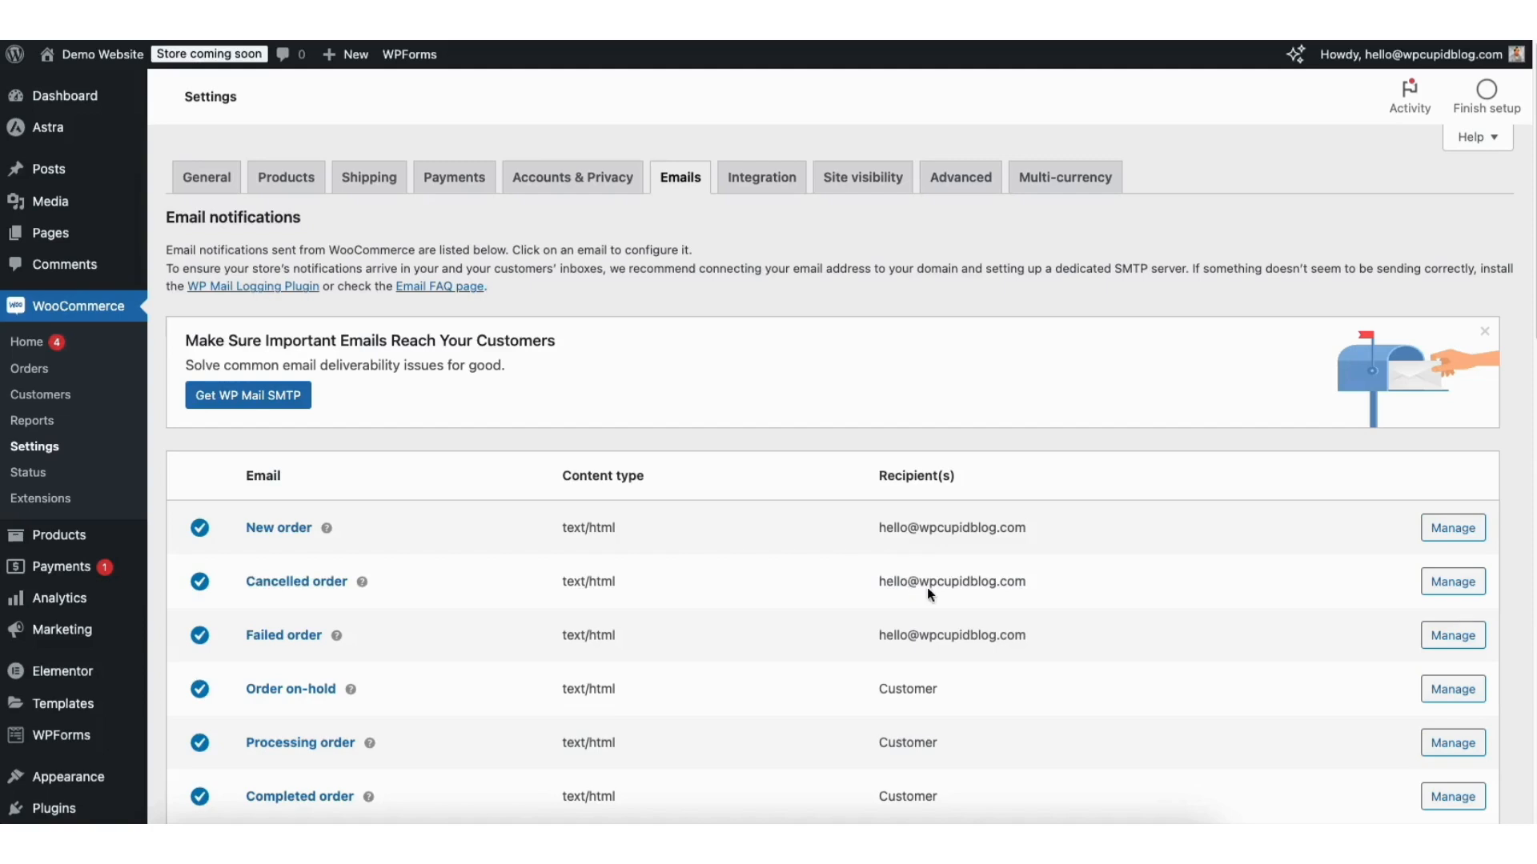
left_click(1446, 534)
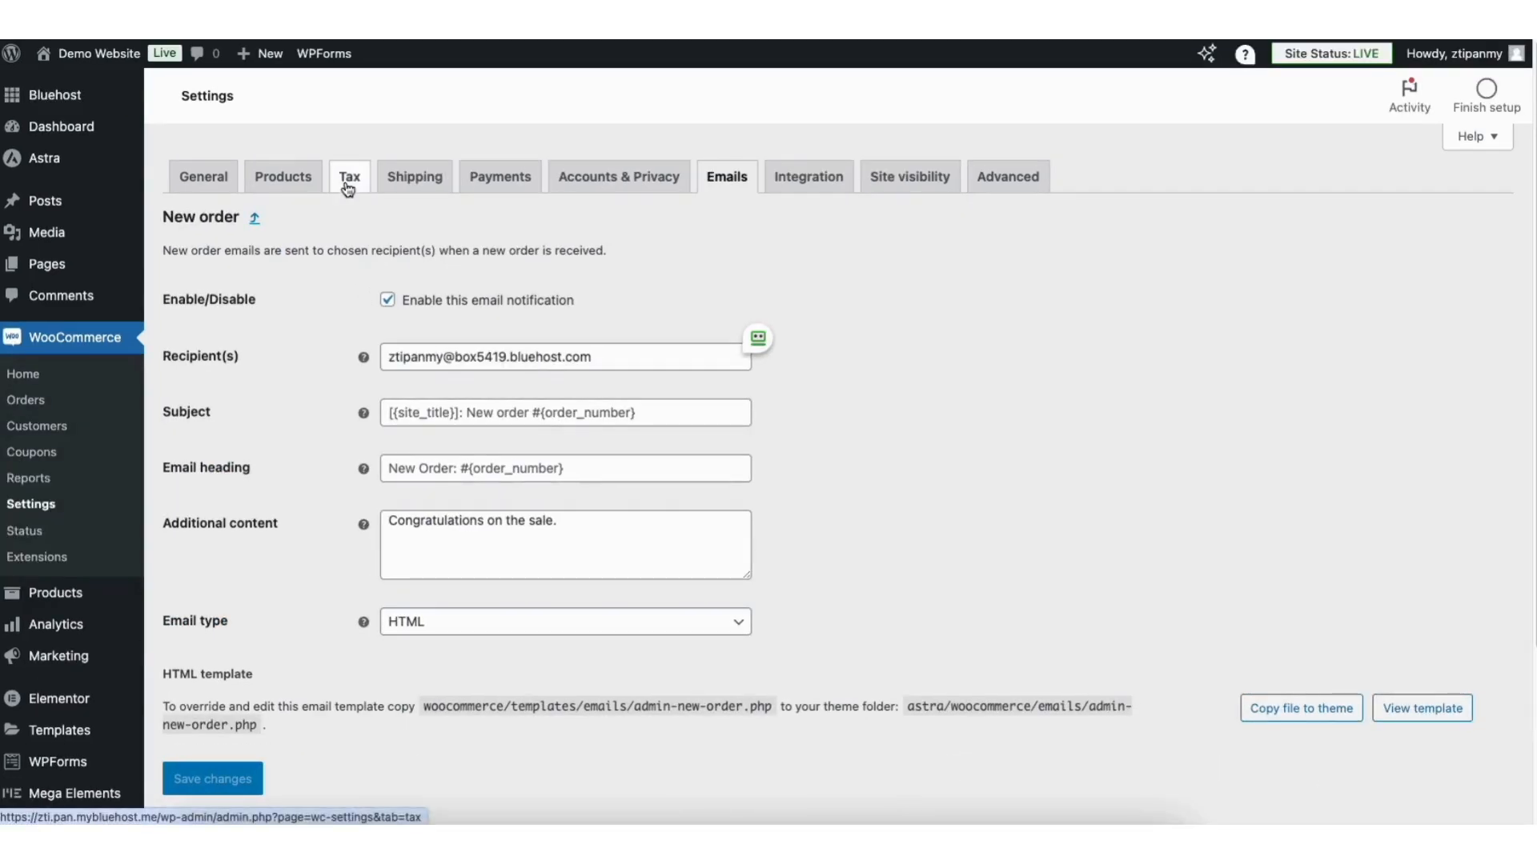
- Open the tax options and review how prices display in the shop and during cart and checkout, keeping Excluding tax
left_click(349, 183)
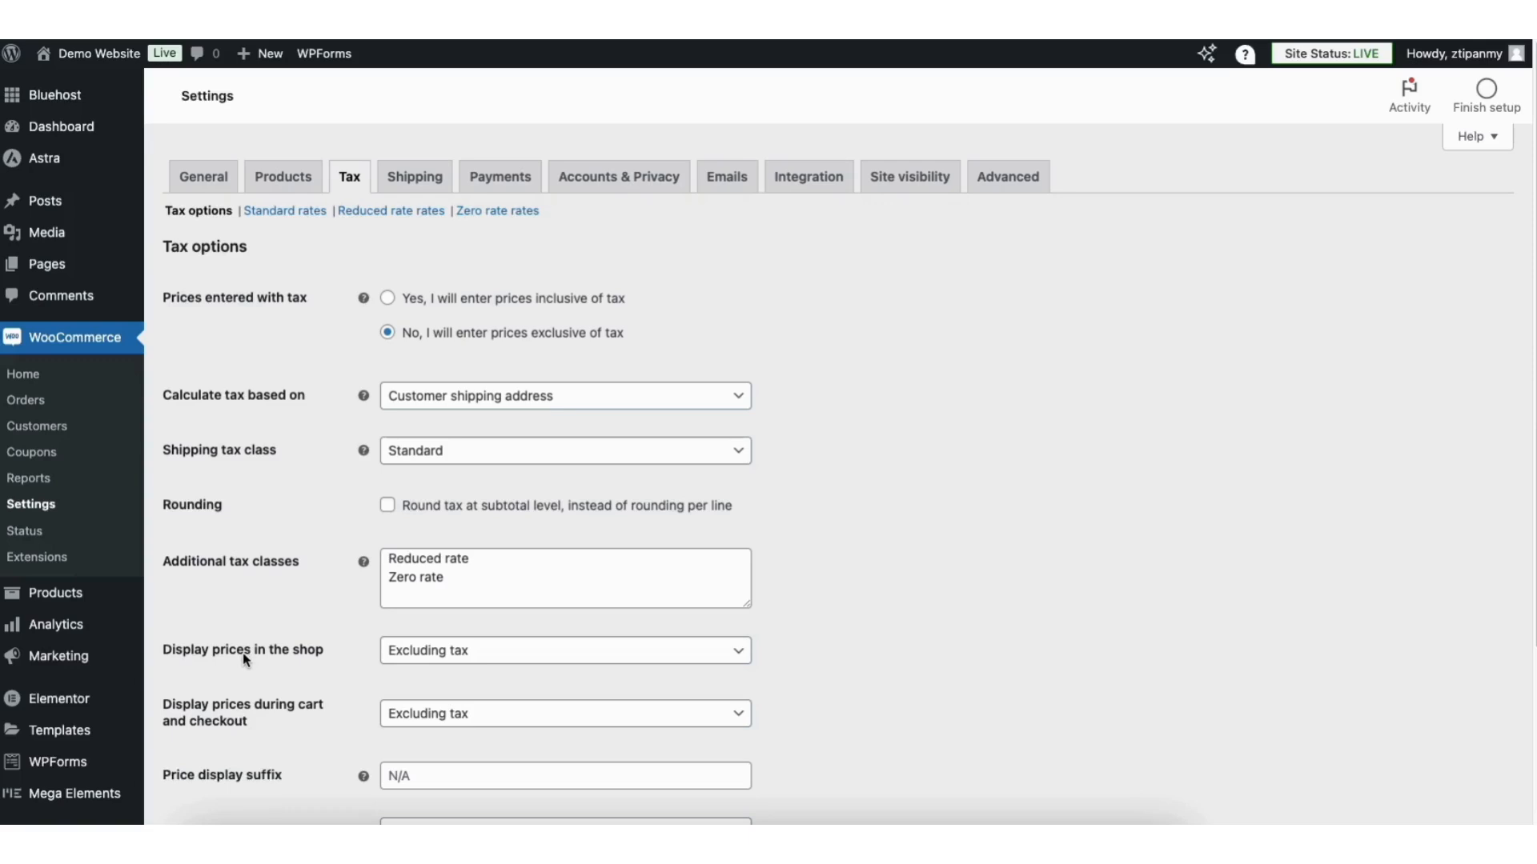
left_click(441, 653)
left_click(442, 655)
left_click(447, 715)
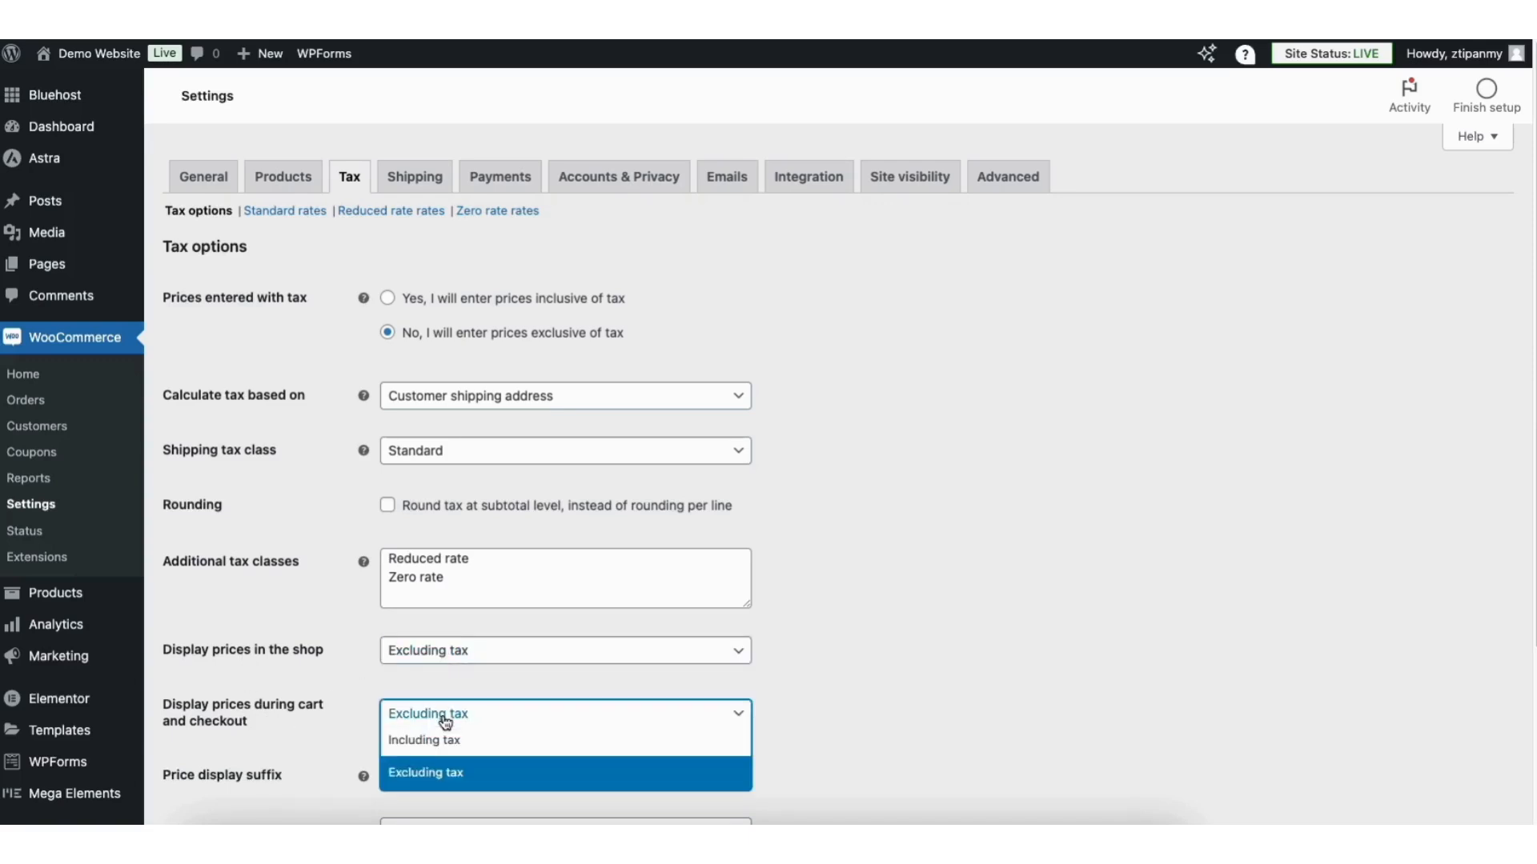
left_click(448, 716)
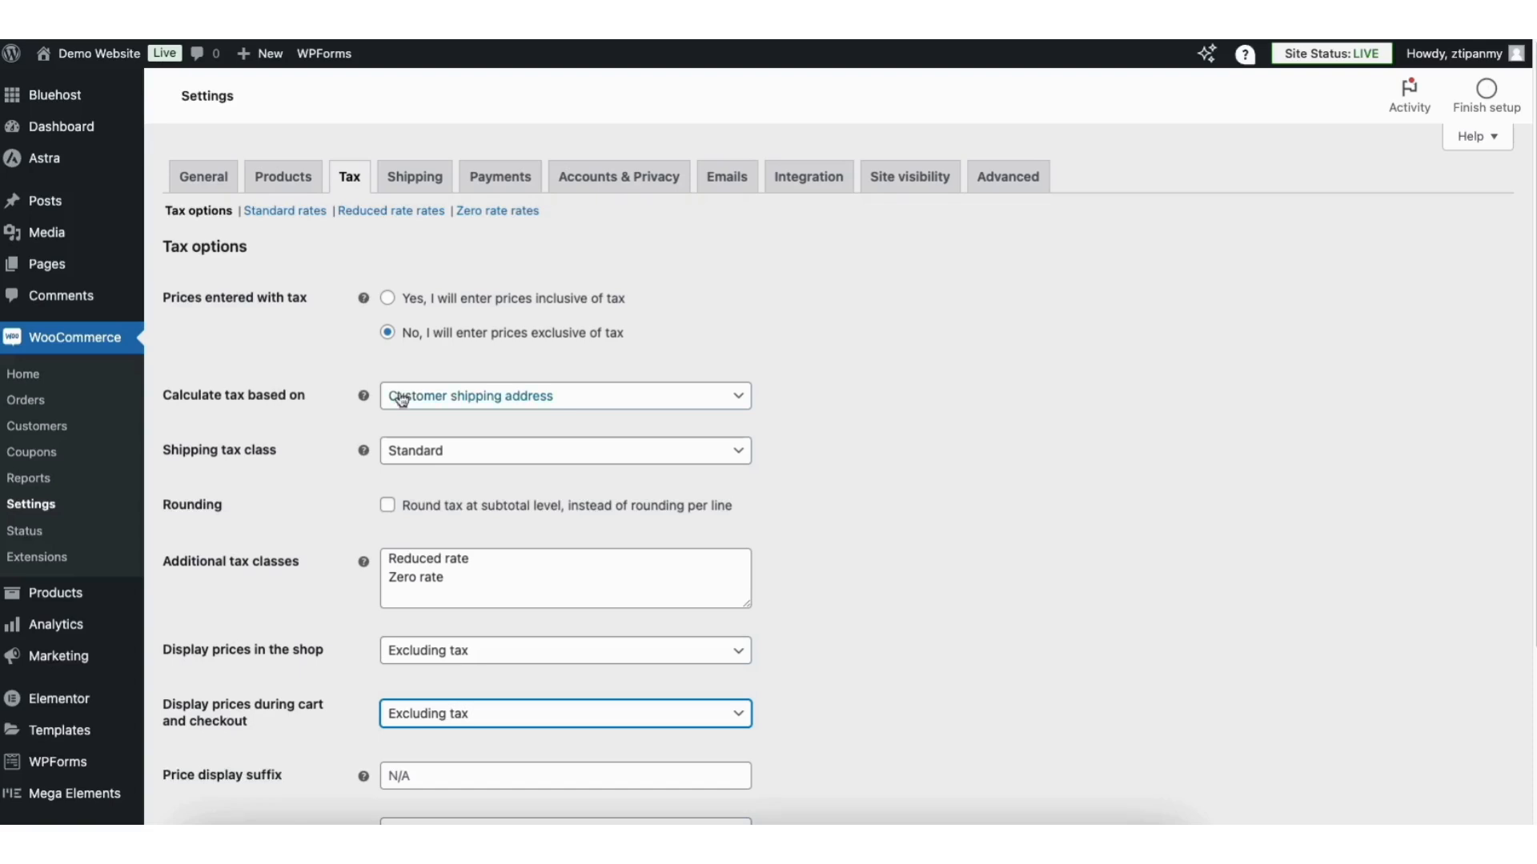
- Review which address tax calculation can be based on, keeping Customer shipping address
left_click(469, 400)
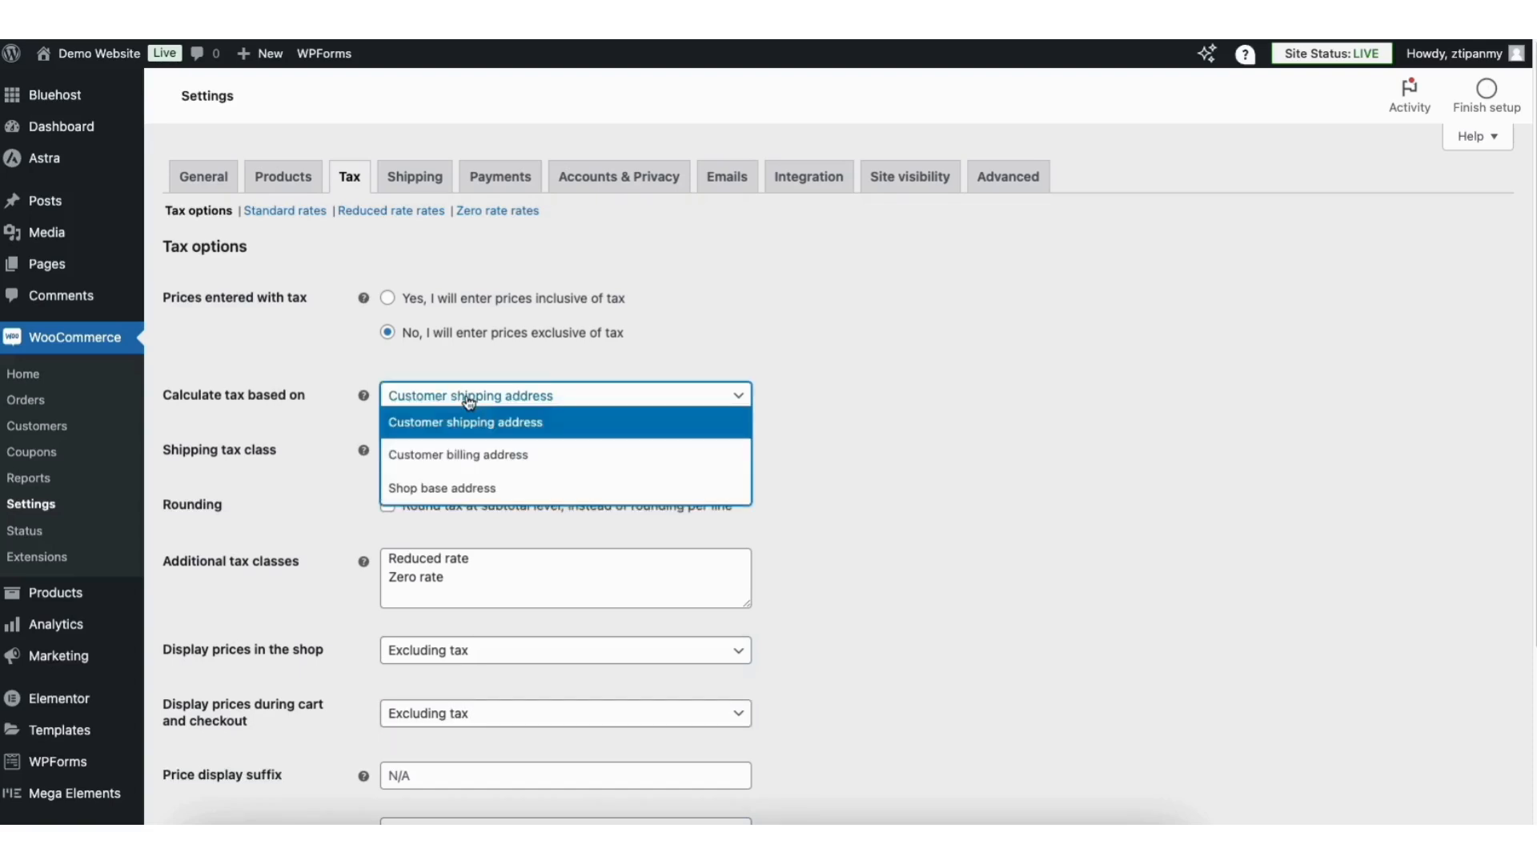
left_click(456, 398)
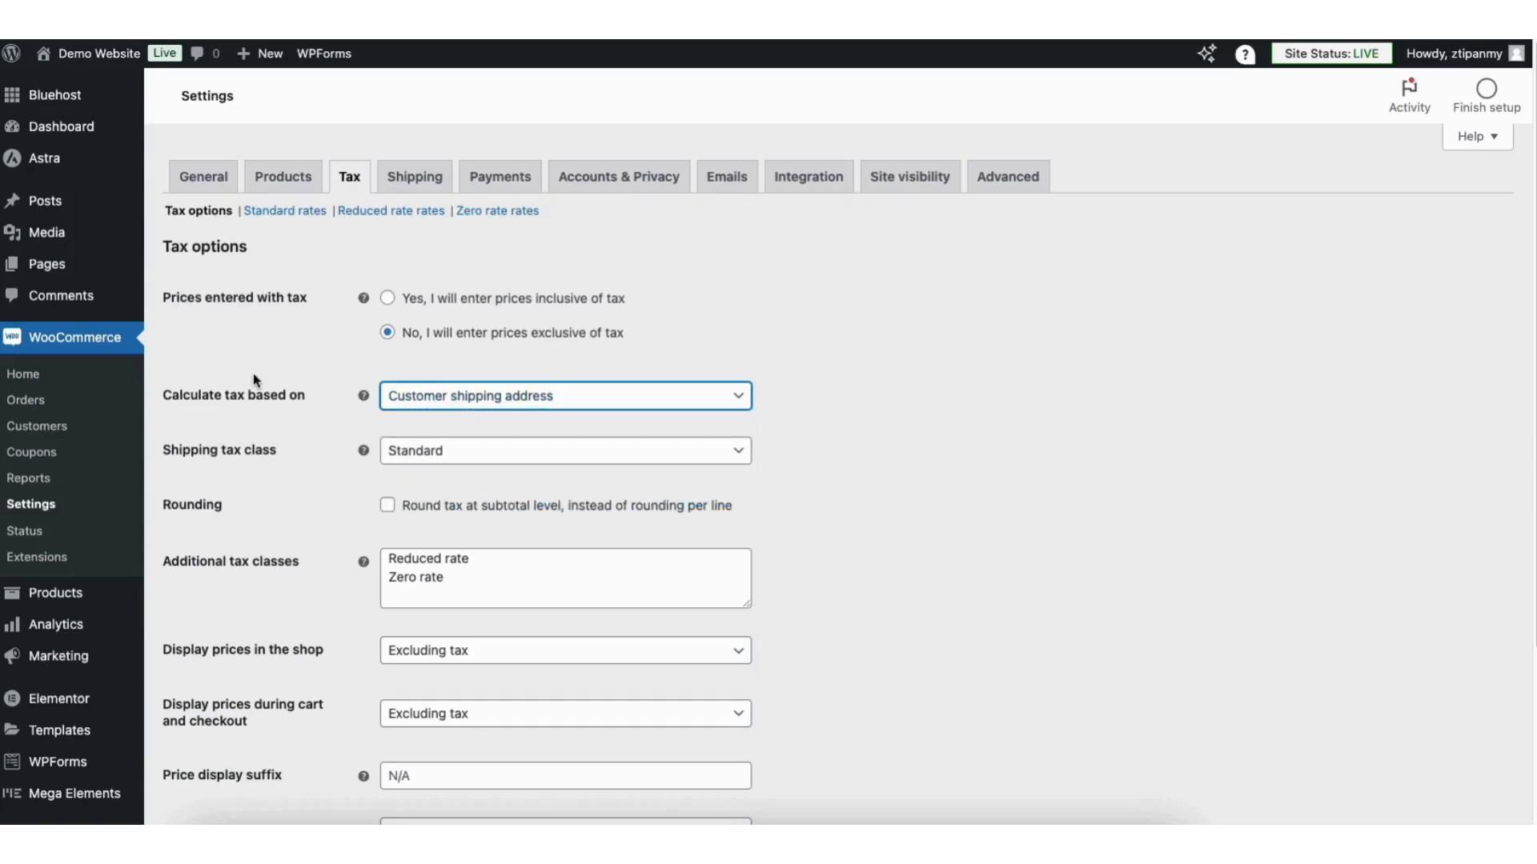
left_click(301, 376)
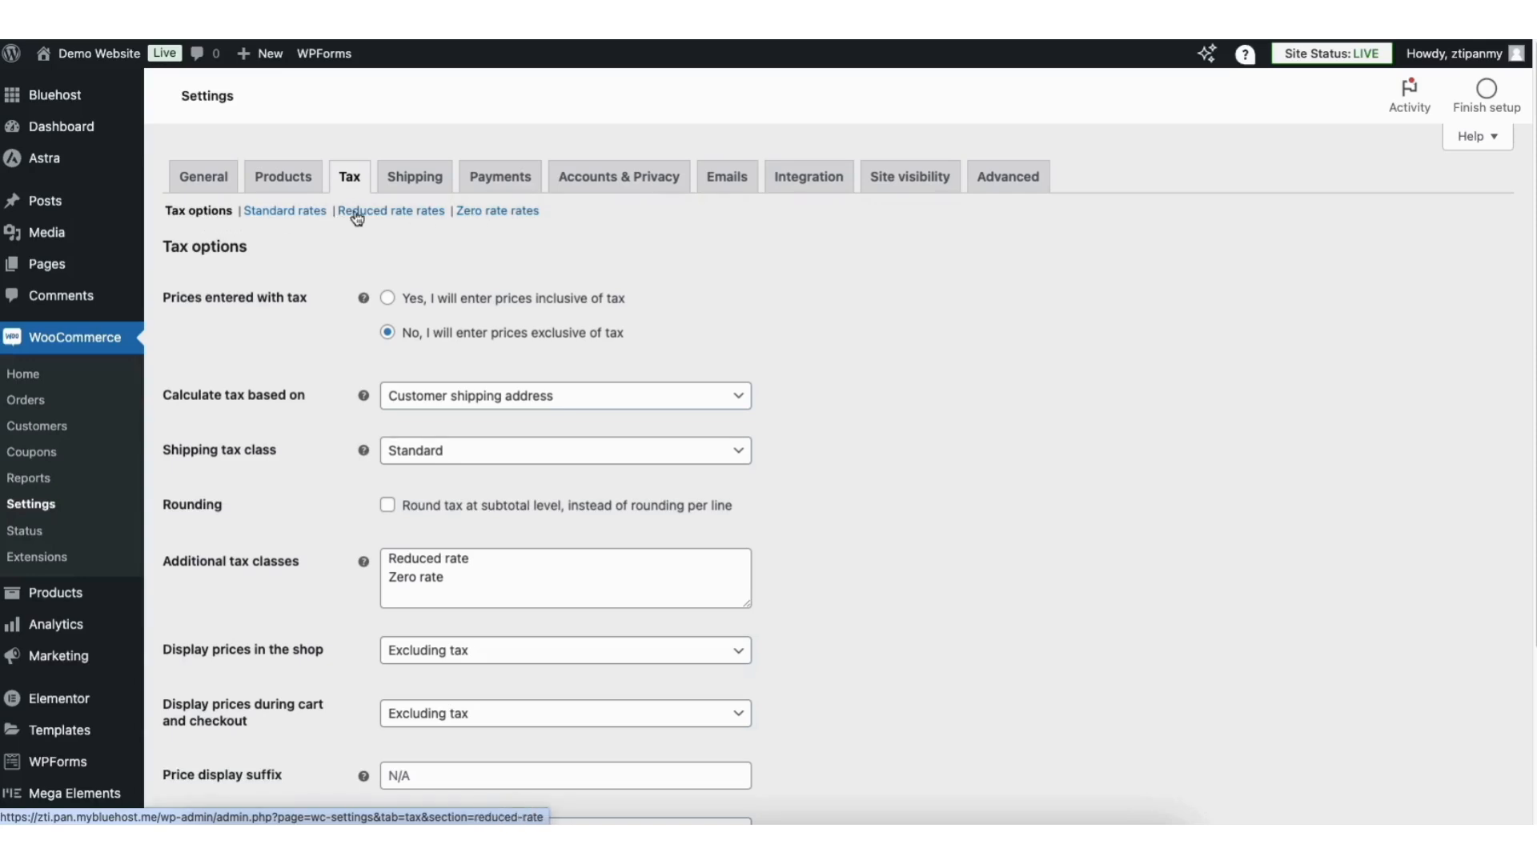
- Insert a row in the Standard tax rates and set its country code to US
left_click(311, 216)
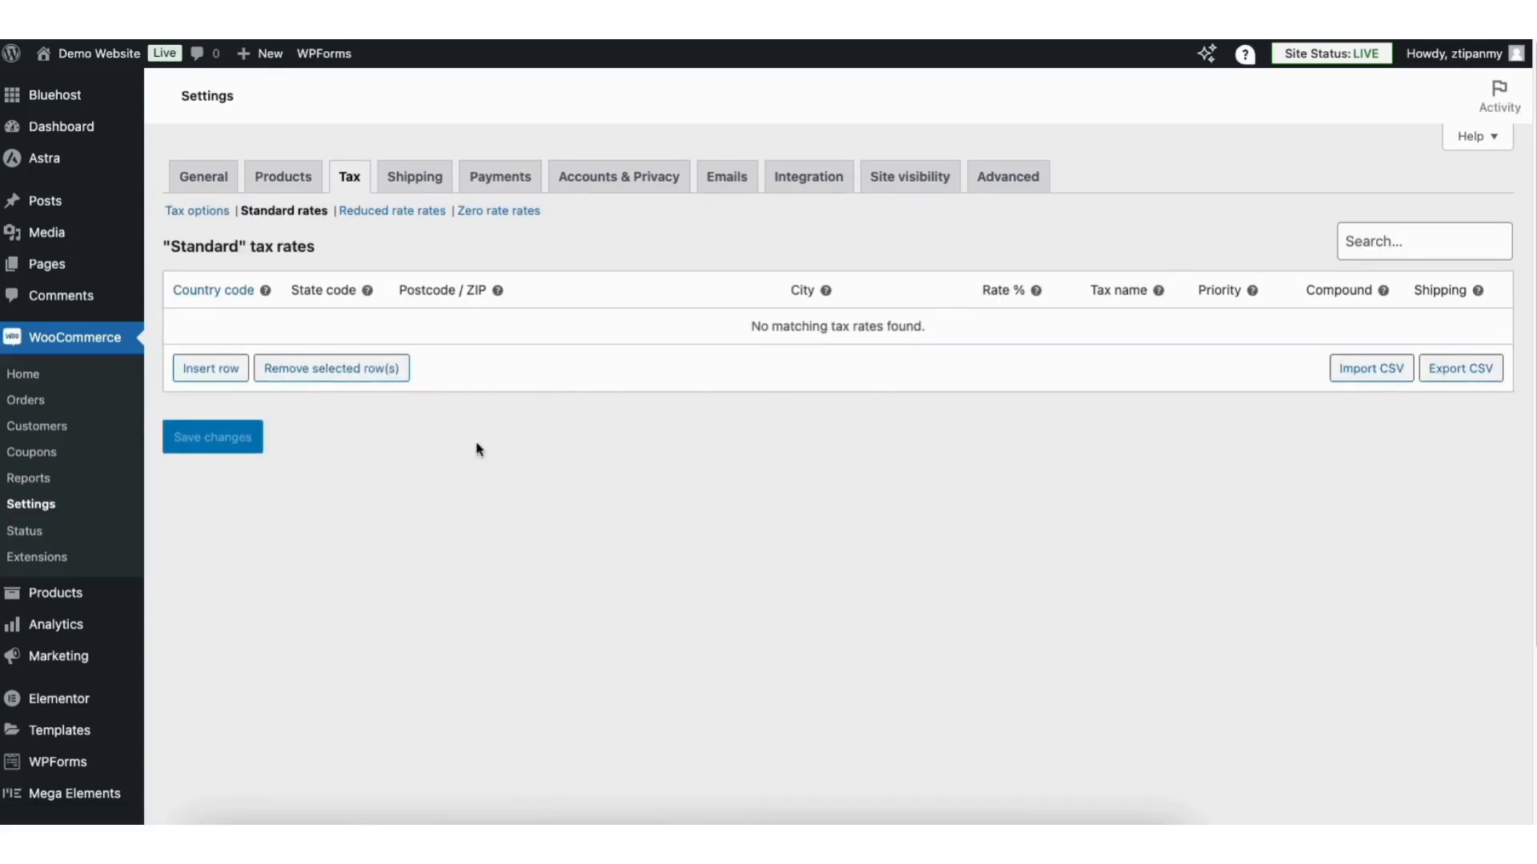
left_click(220, 373)
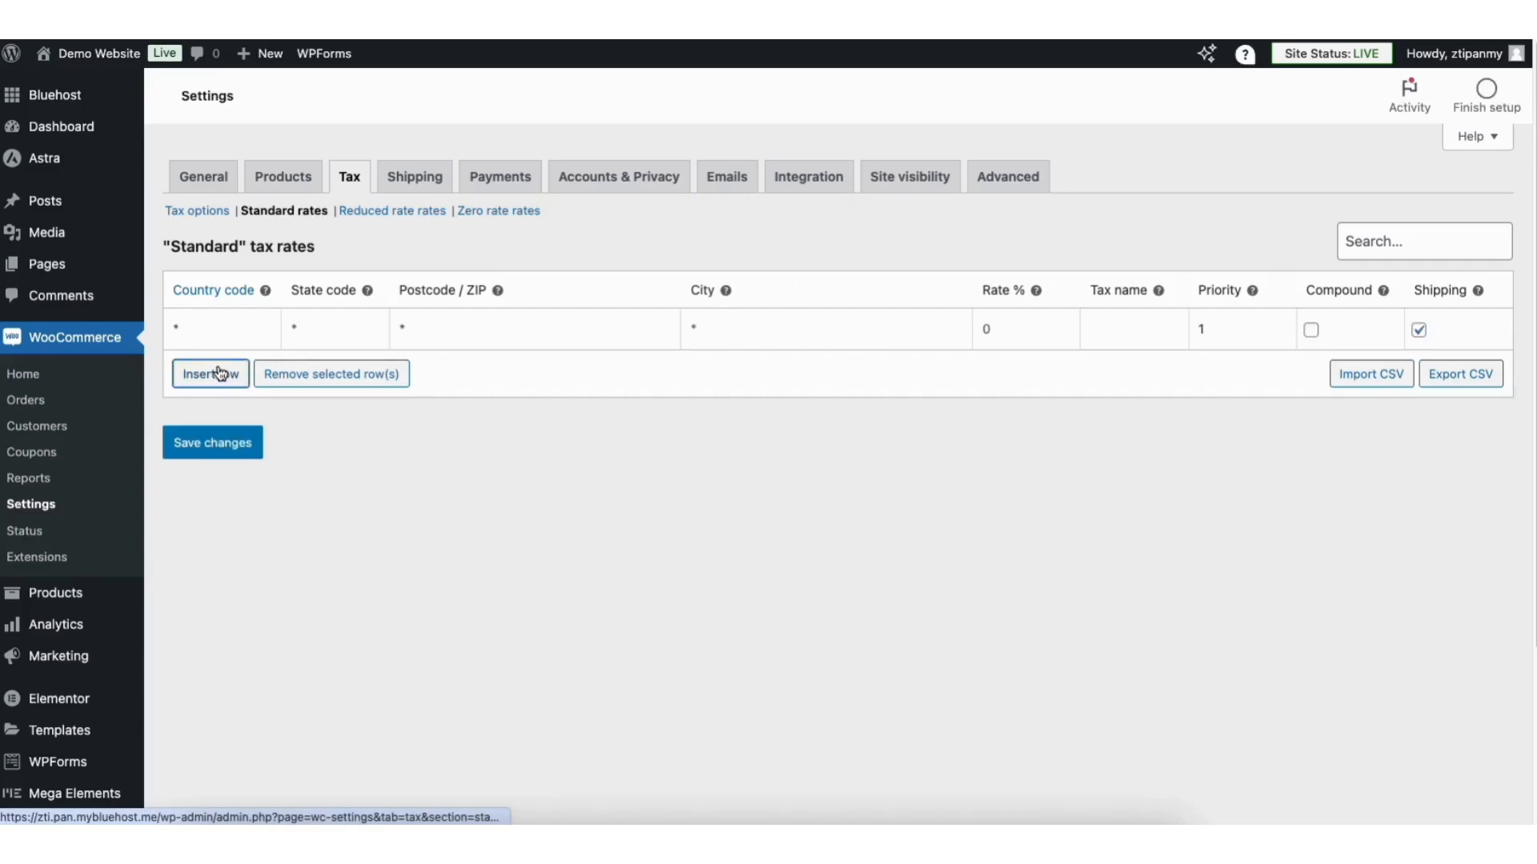
left_click(202, 324)
type("US")
left_click(241, 523)
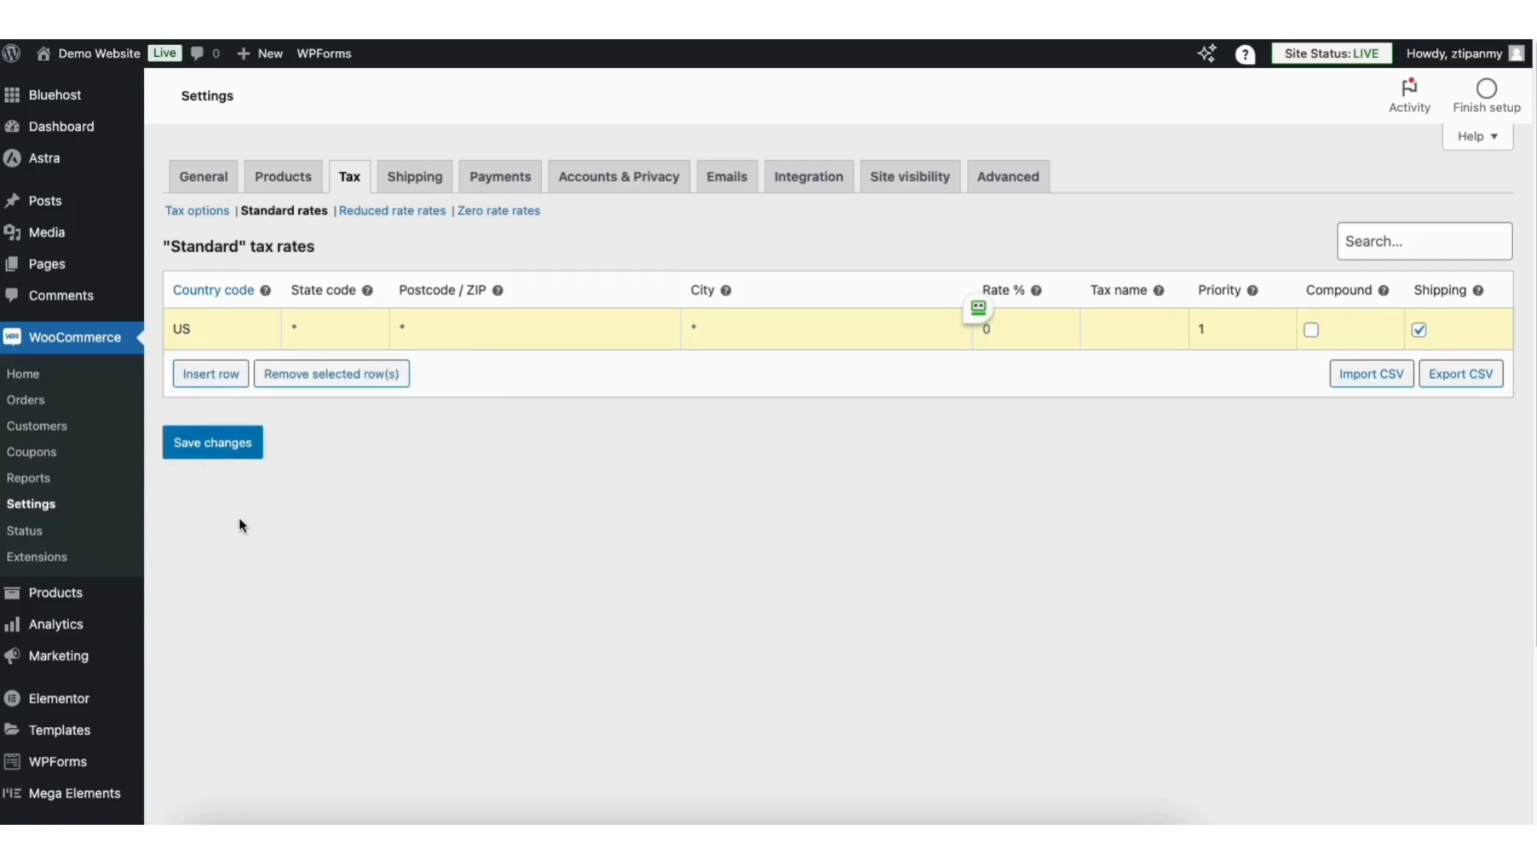
- Complete the US tax rate row with state code GA, postcode 30305, city Atlanta and a rate of 8.9%
left_click(330, 324)
type("GA")
left_click(454, 325)
type("30305")
left_click(741, 326)
type("Atlanta")
left_click(1024, 330)
type("8.9")
- Leave the Atlanta rate non-compound with shipping taxed, and save the Standard tax rates
left_click(1312, 332)
left_click(1312, 331)
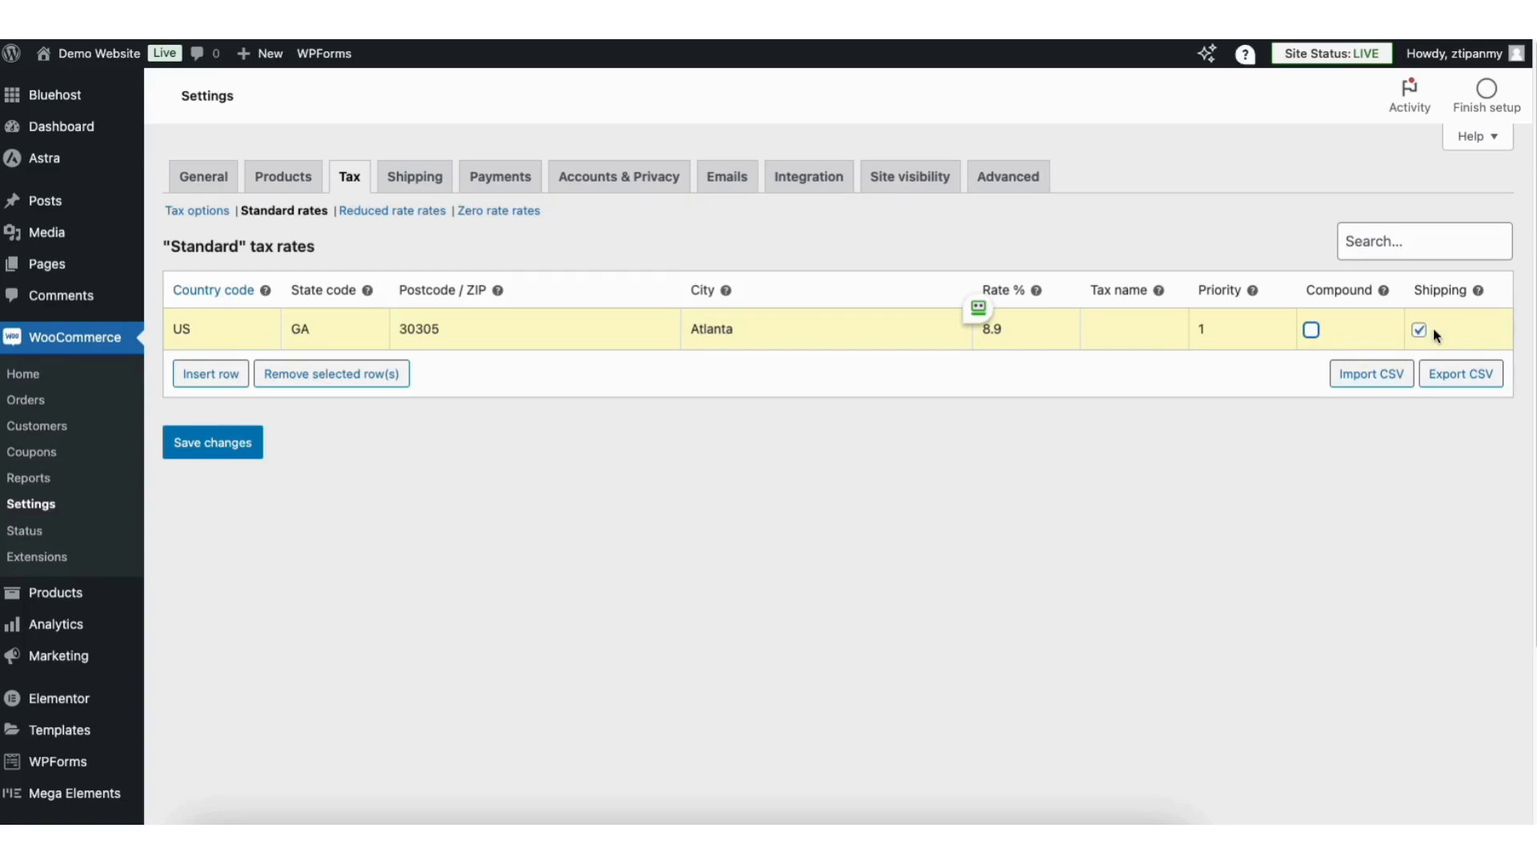
mouse_move(1479, 293)
left_click(221, 447)
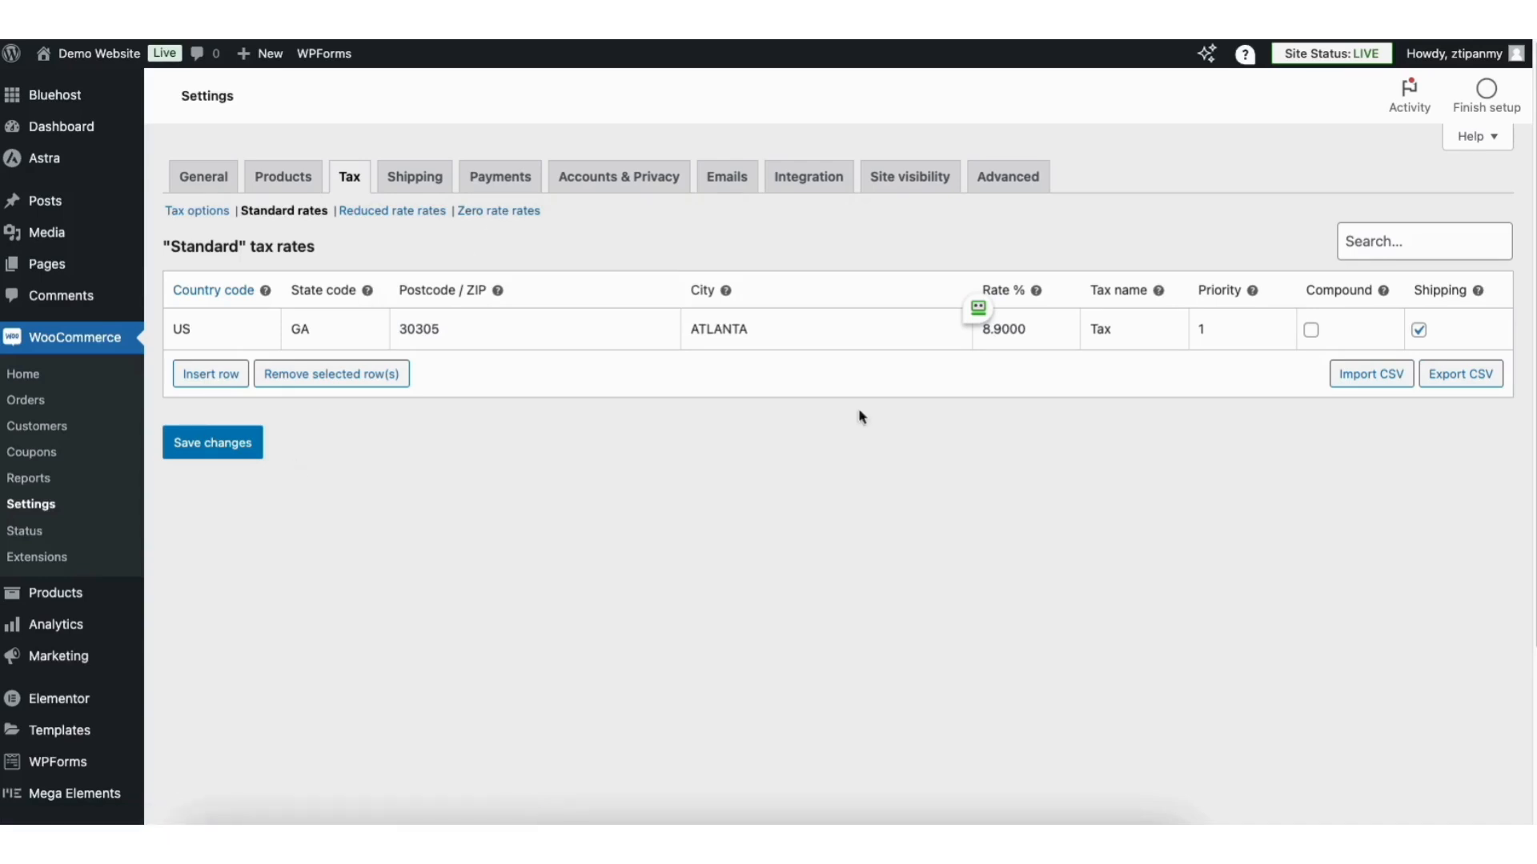
scroll(768, 447, "down", 3)
scroll(768, 447, "down", 2)
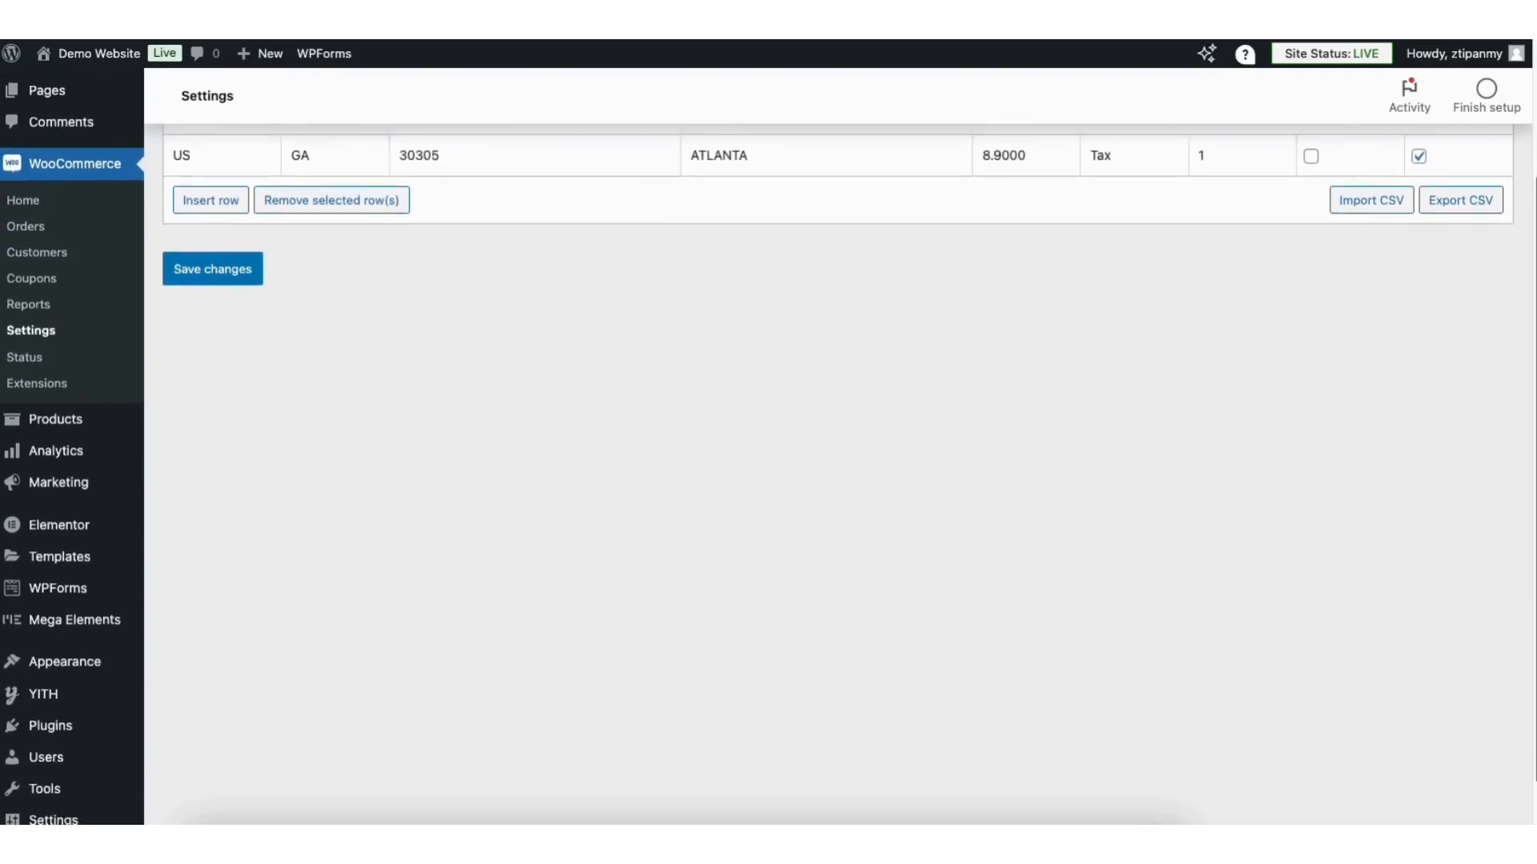
- Search the plugin directory for "woocommerce tax", install and activate WooCommerce Shipping & Tax, and connect the site to WordPress.com
mouse_move(67, 714)
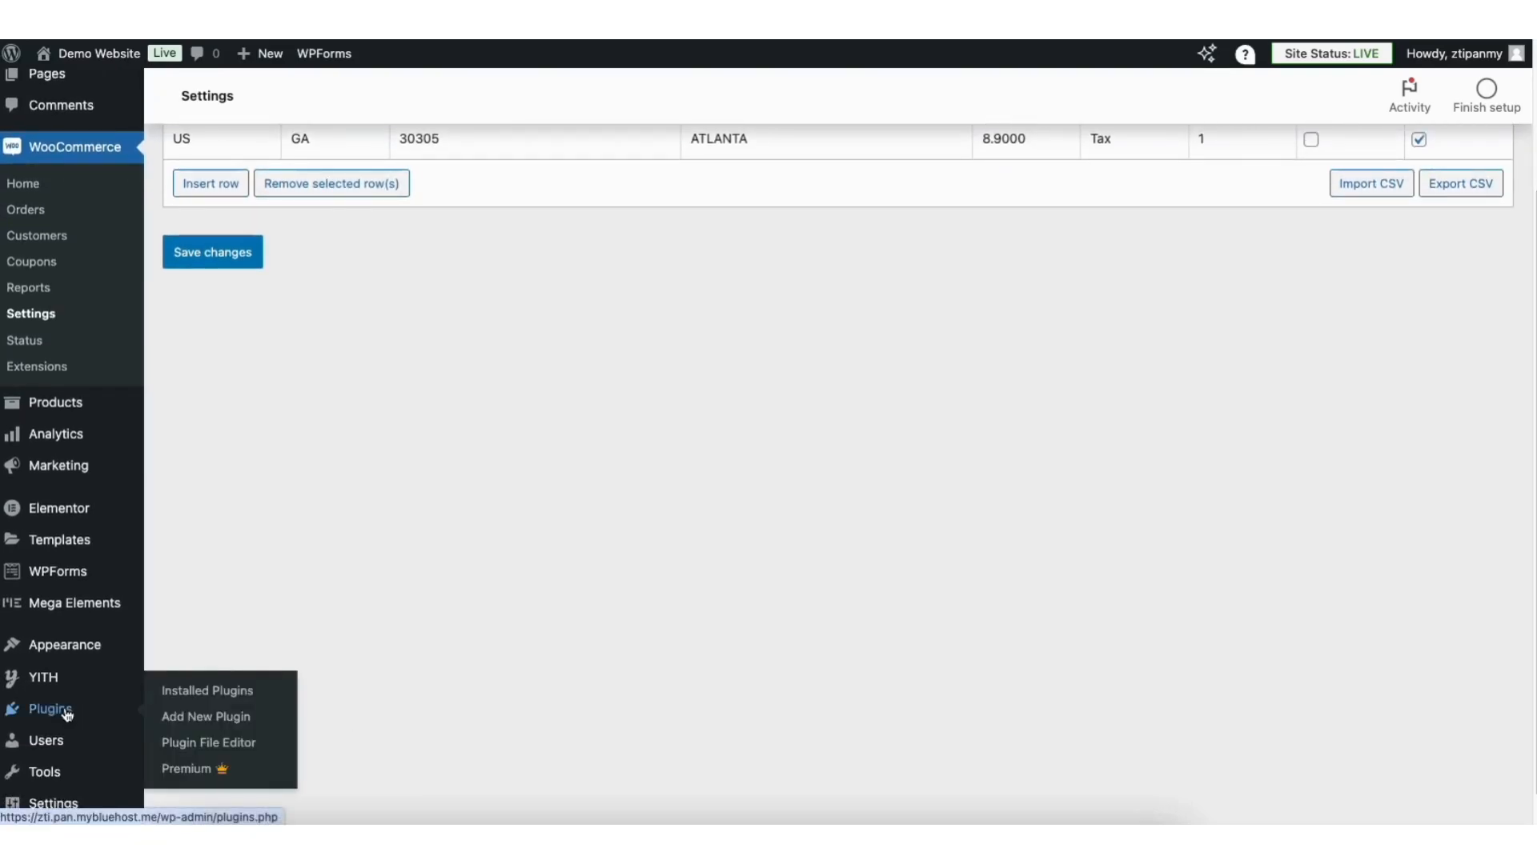
left_click(220, 717)
left_click(1193, 153)
type("woocommerce tax")
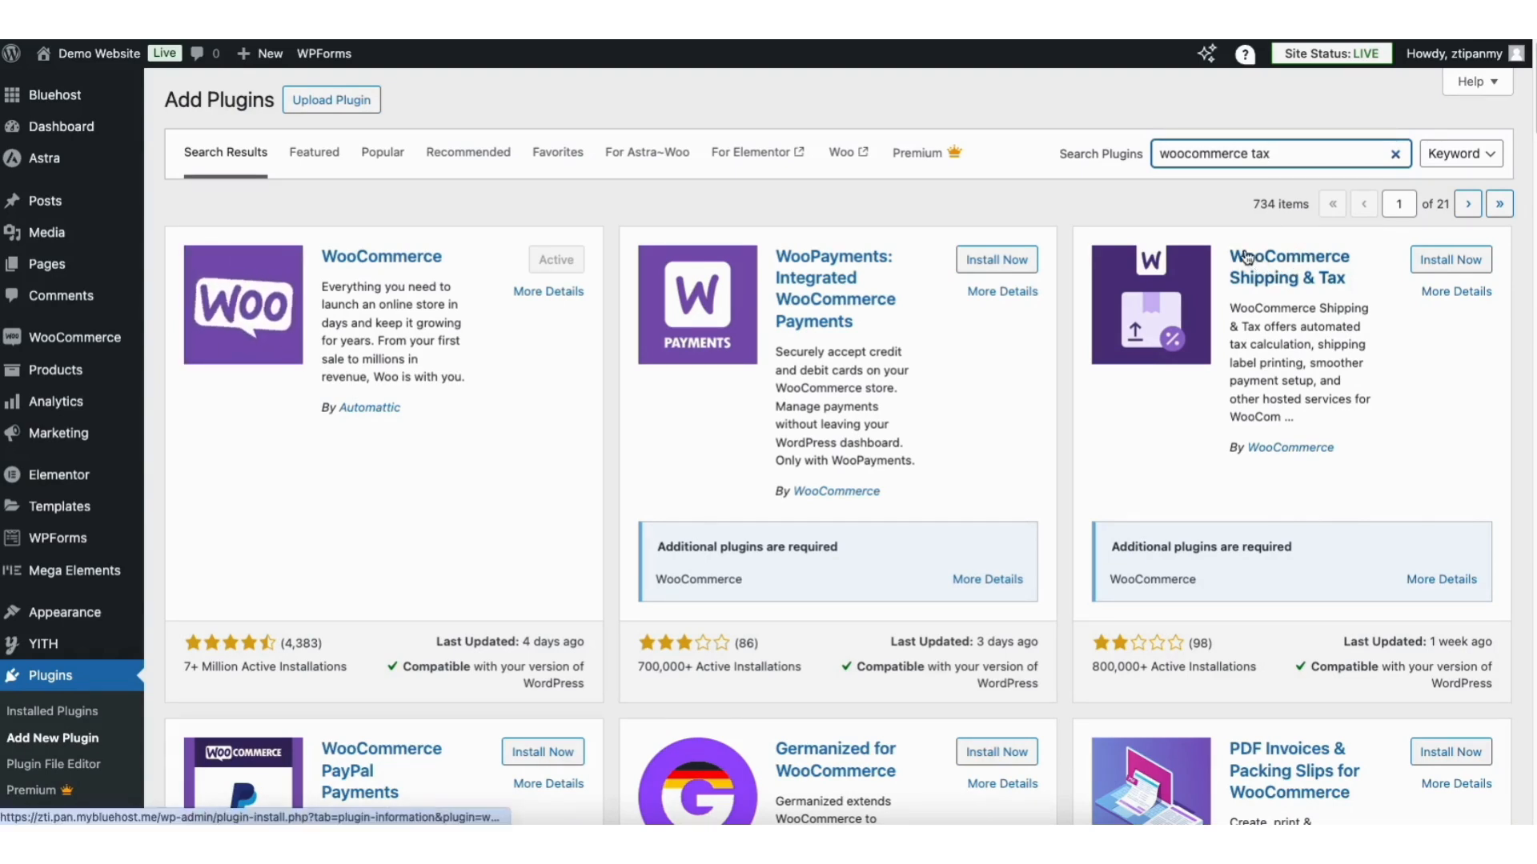
left_click(1428, 264)
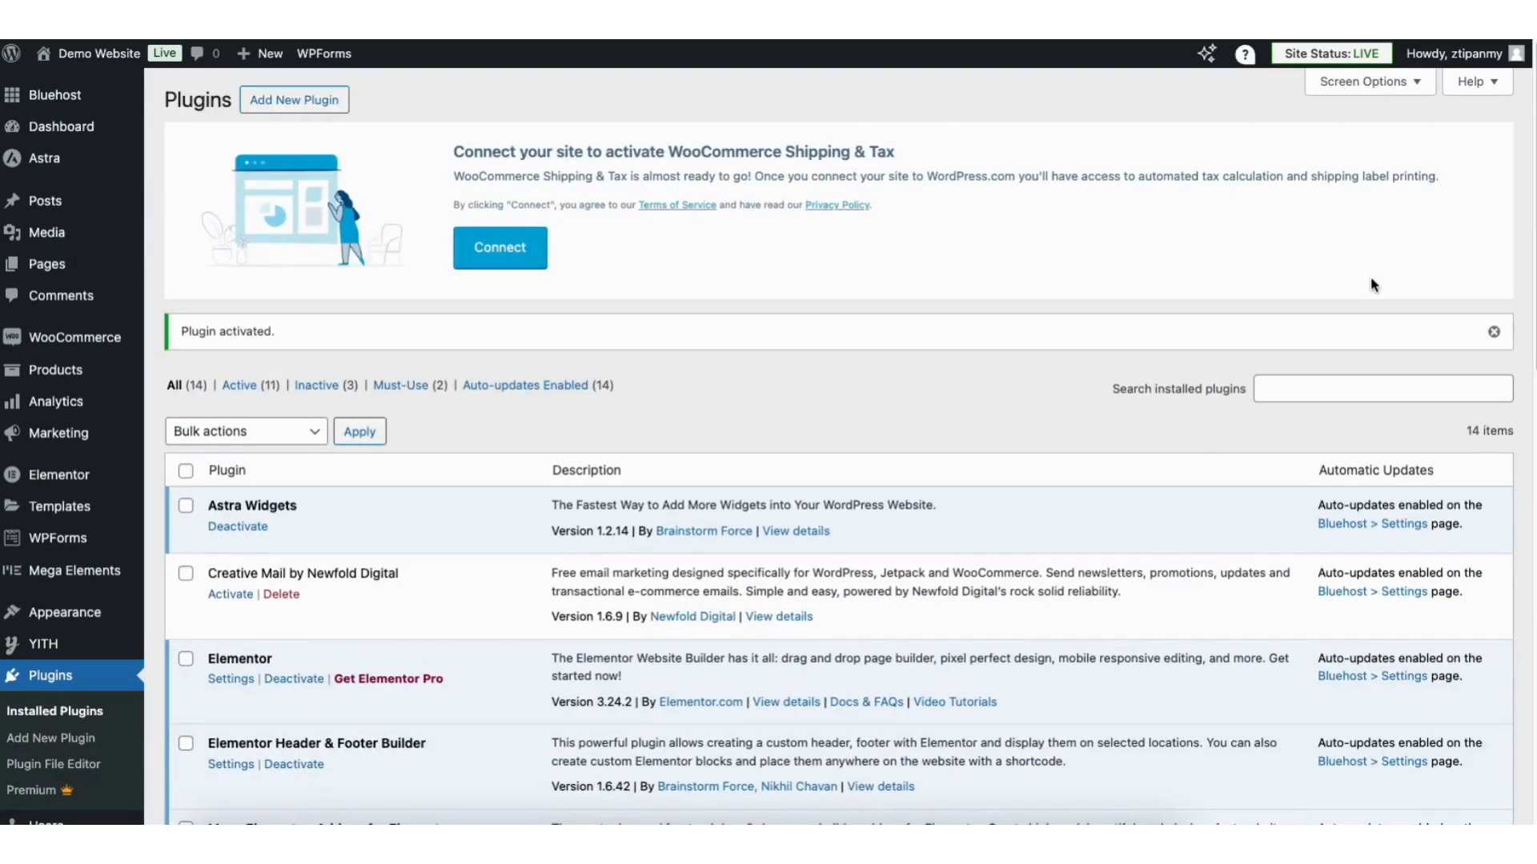
left_click(469, 254)
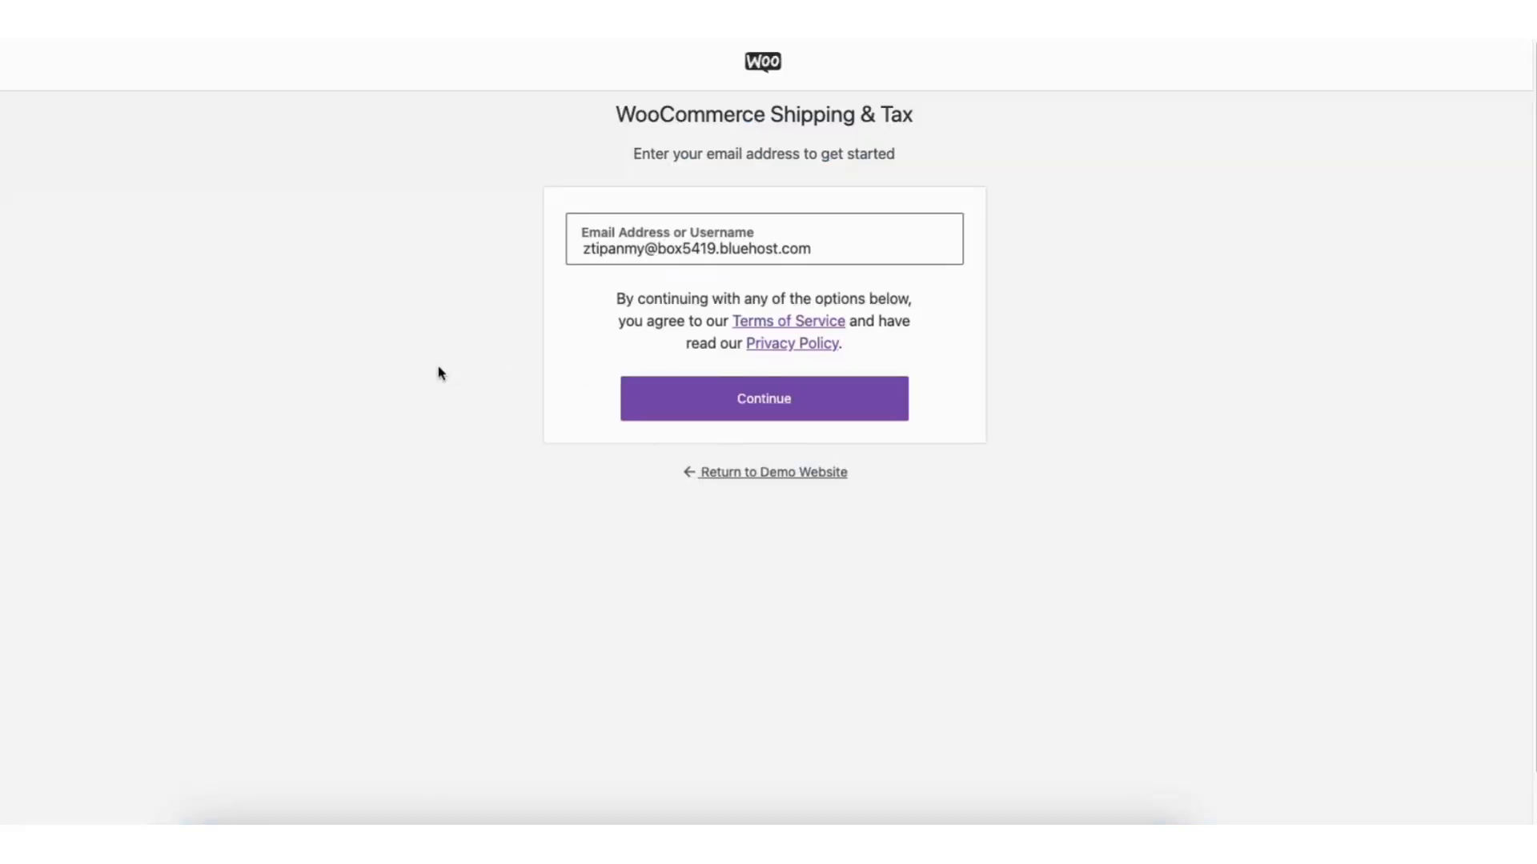
left_click(743, 405)
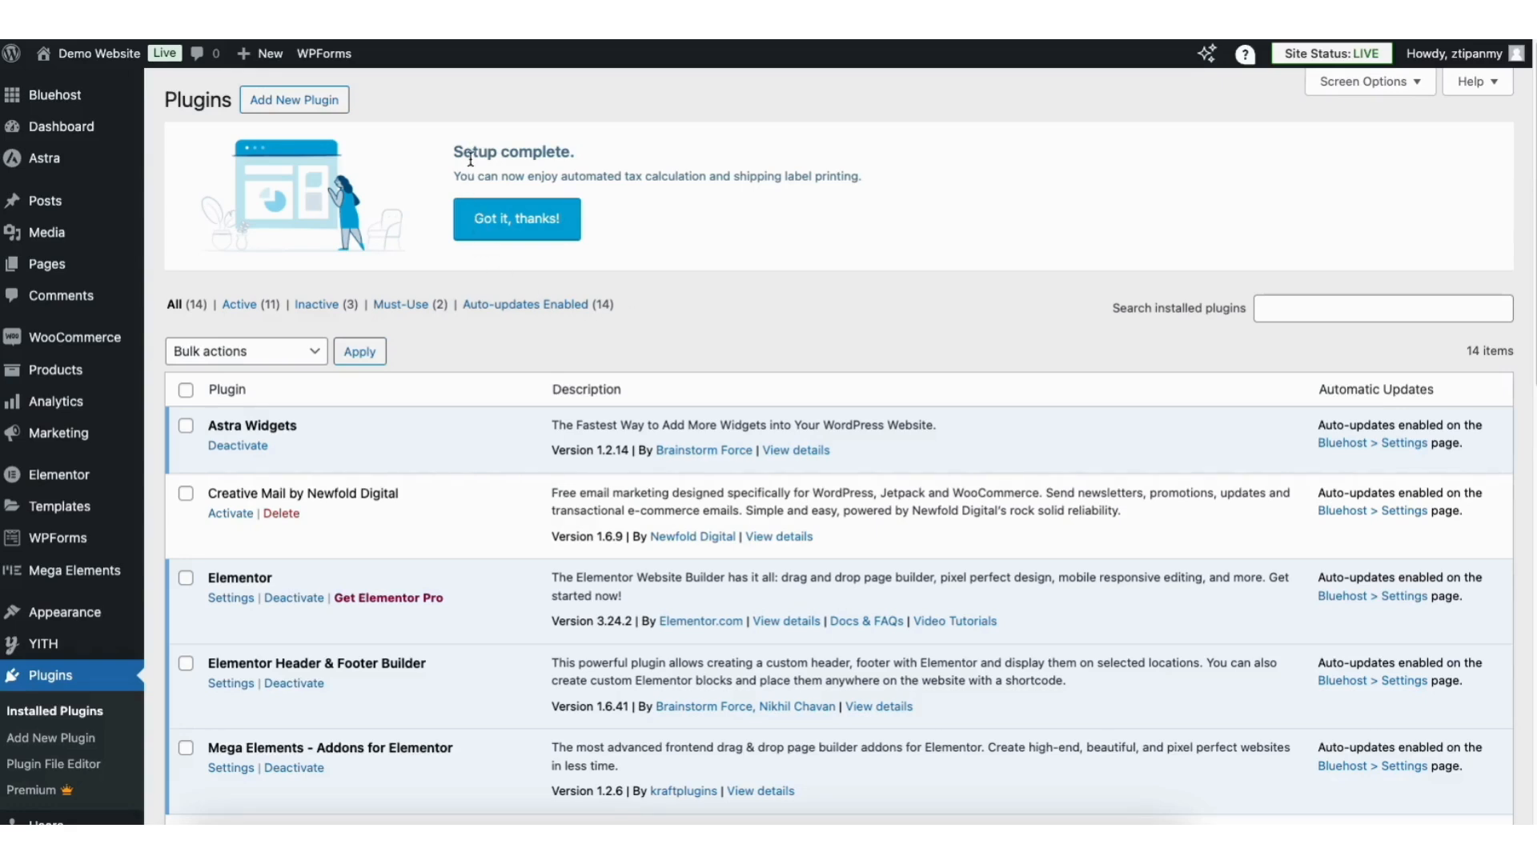
- Keep Automated taxes set to Enable automated taxes in the WooCommerce tax options and save the settings
mouse_move(76, 339)
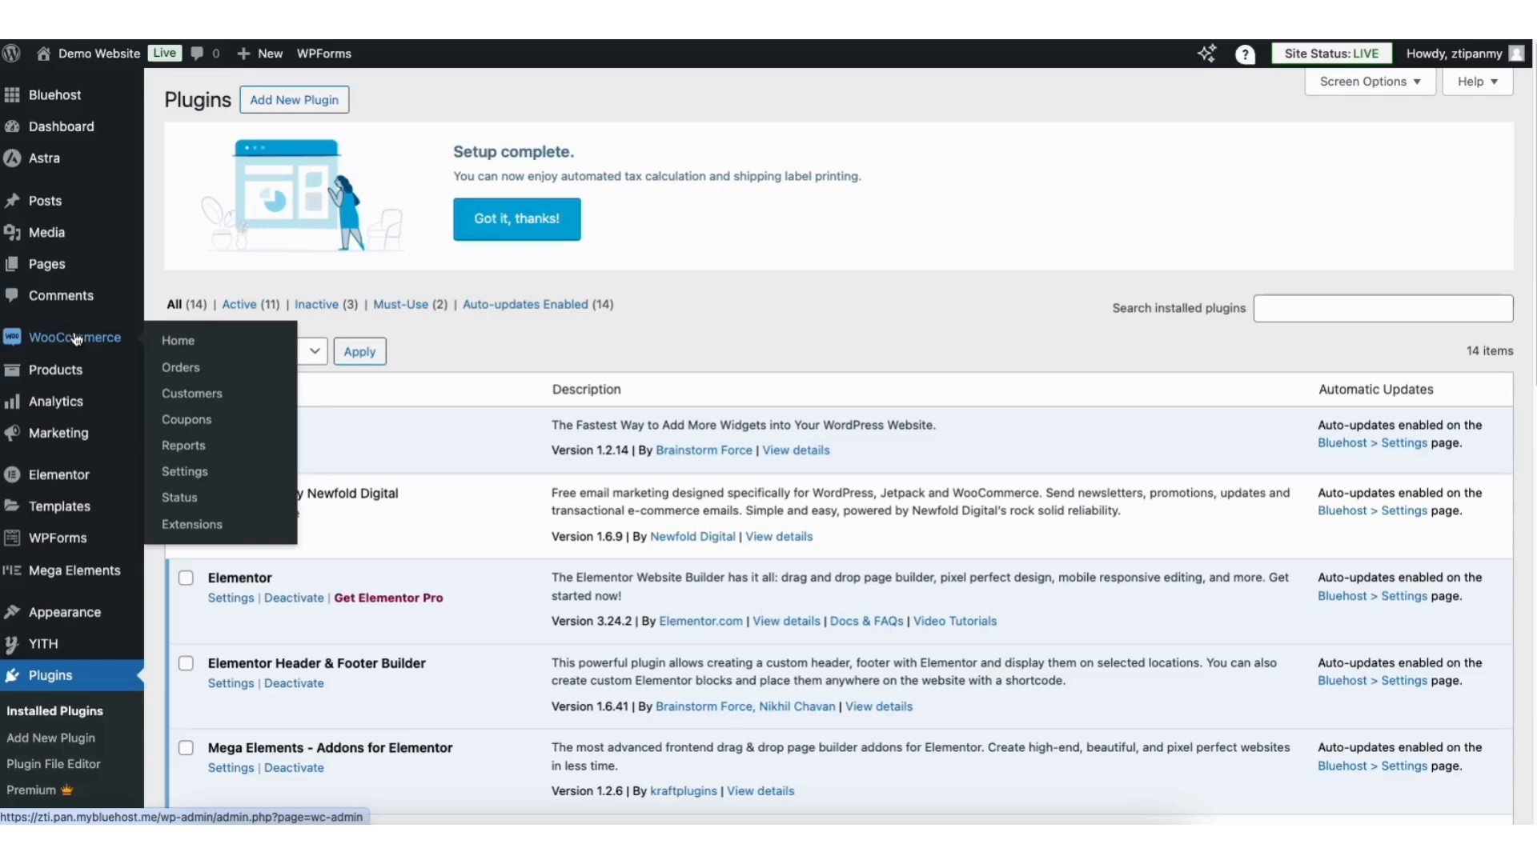
left_click(186, 474)
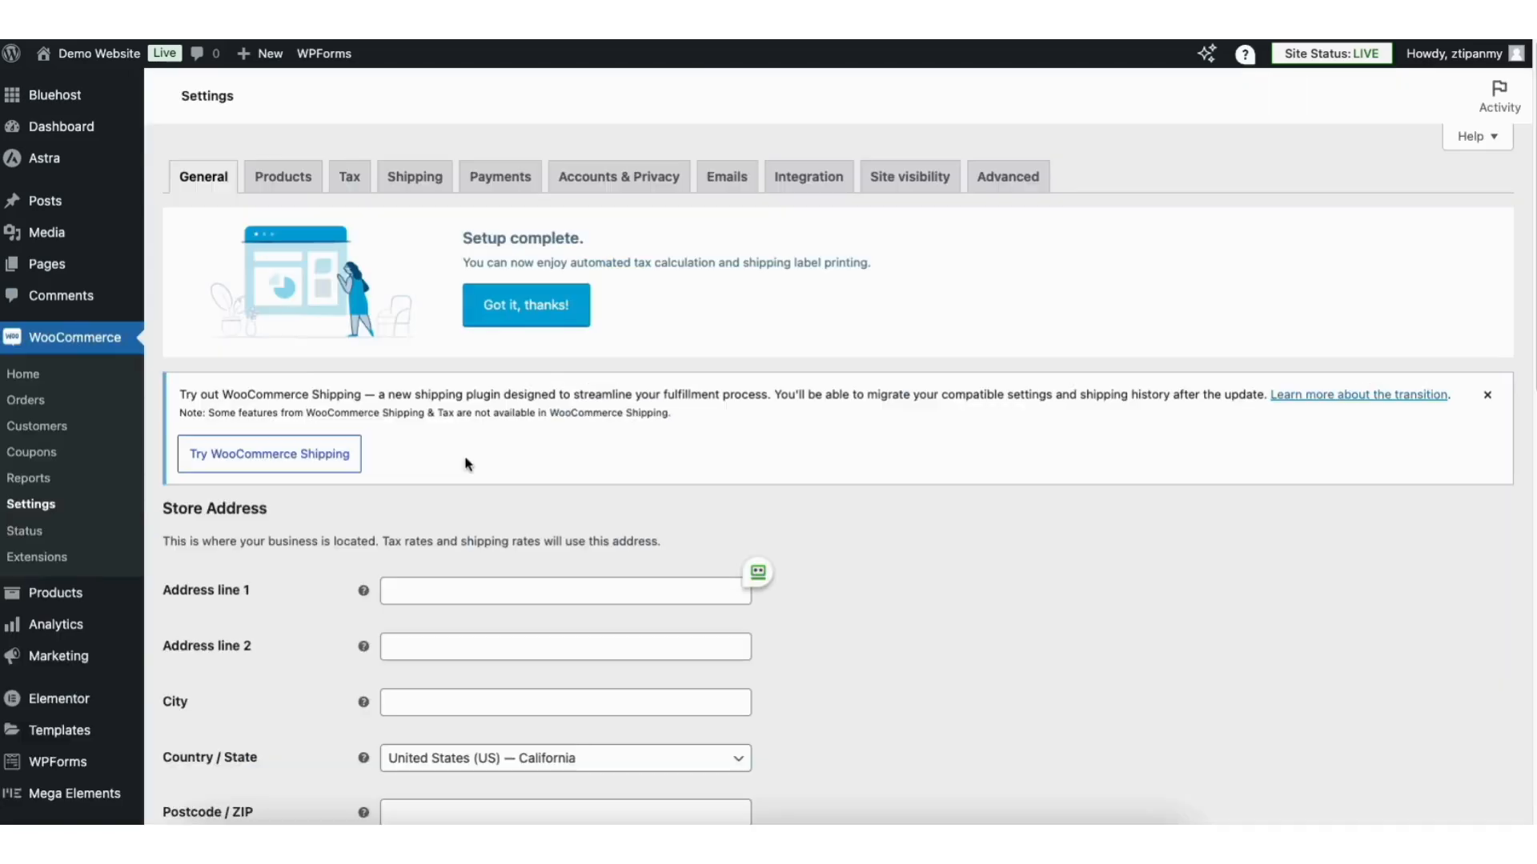
left_click(356, 185)
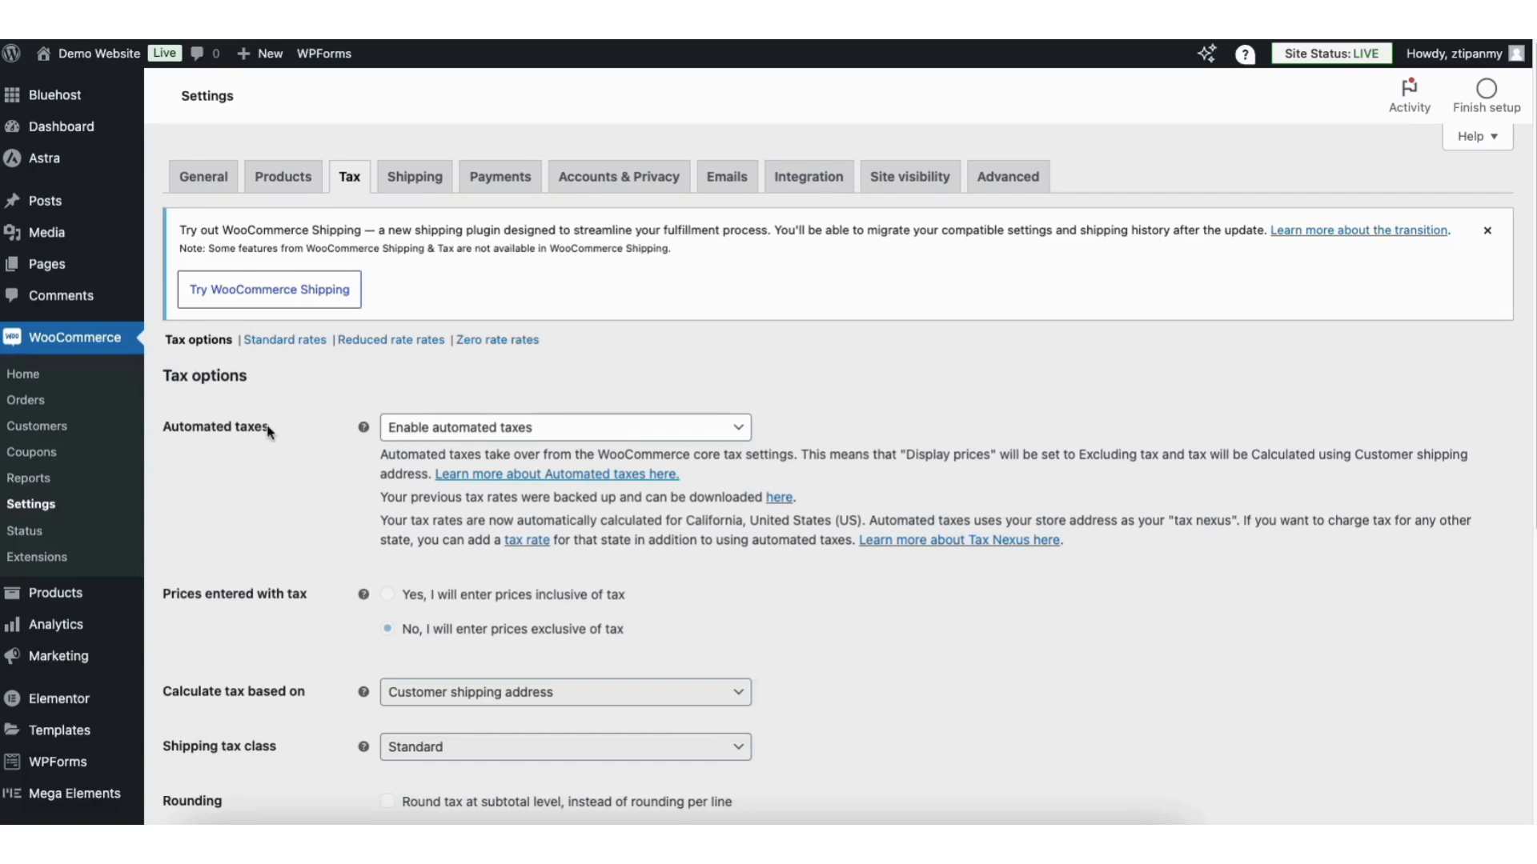
left_click(465, 428)
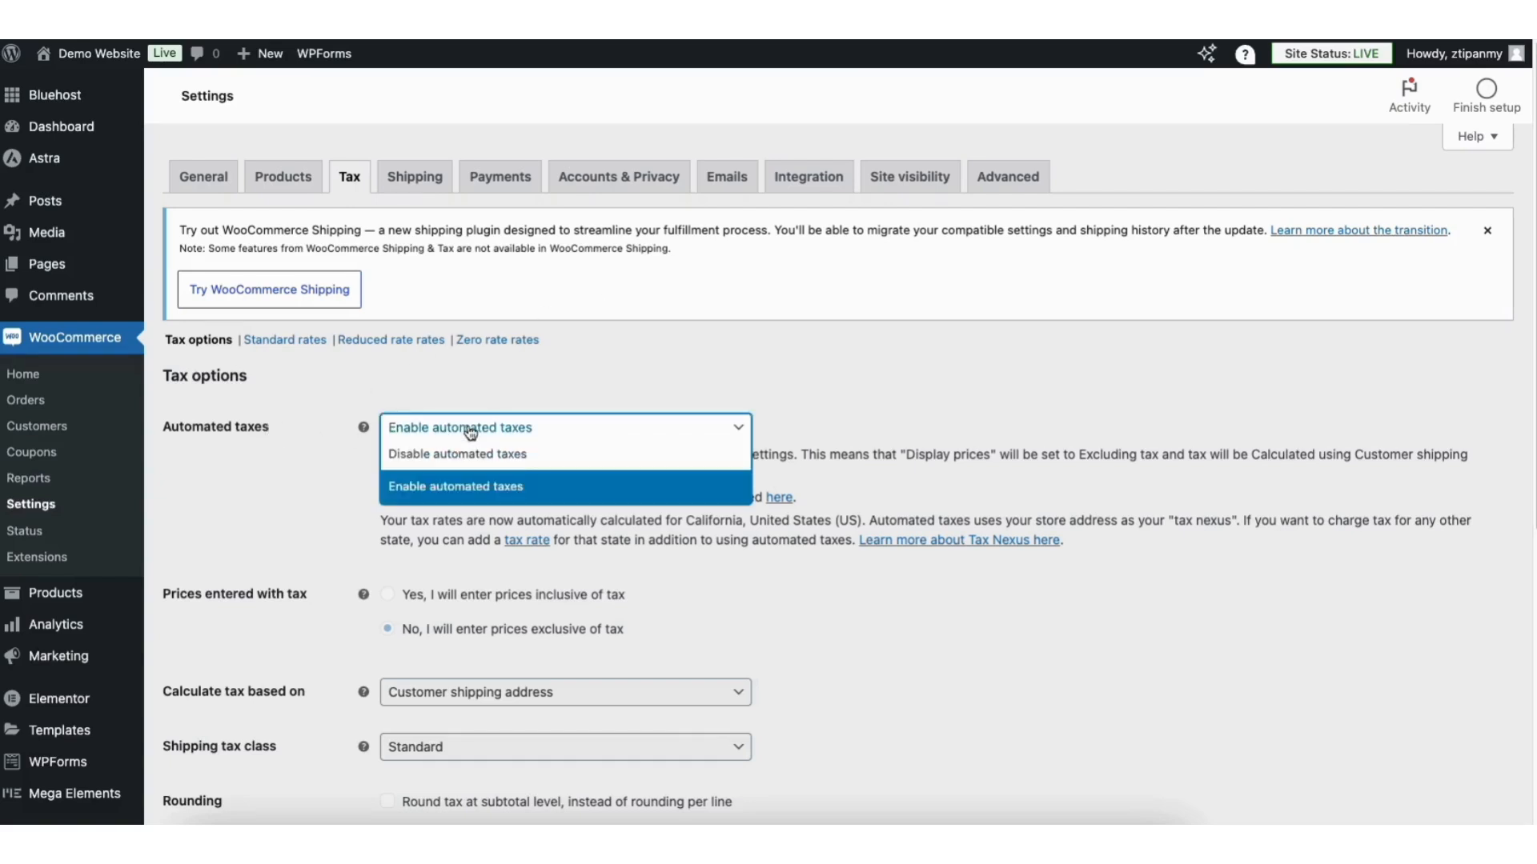
left_click(477, 488)
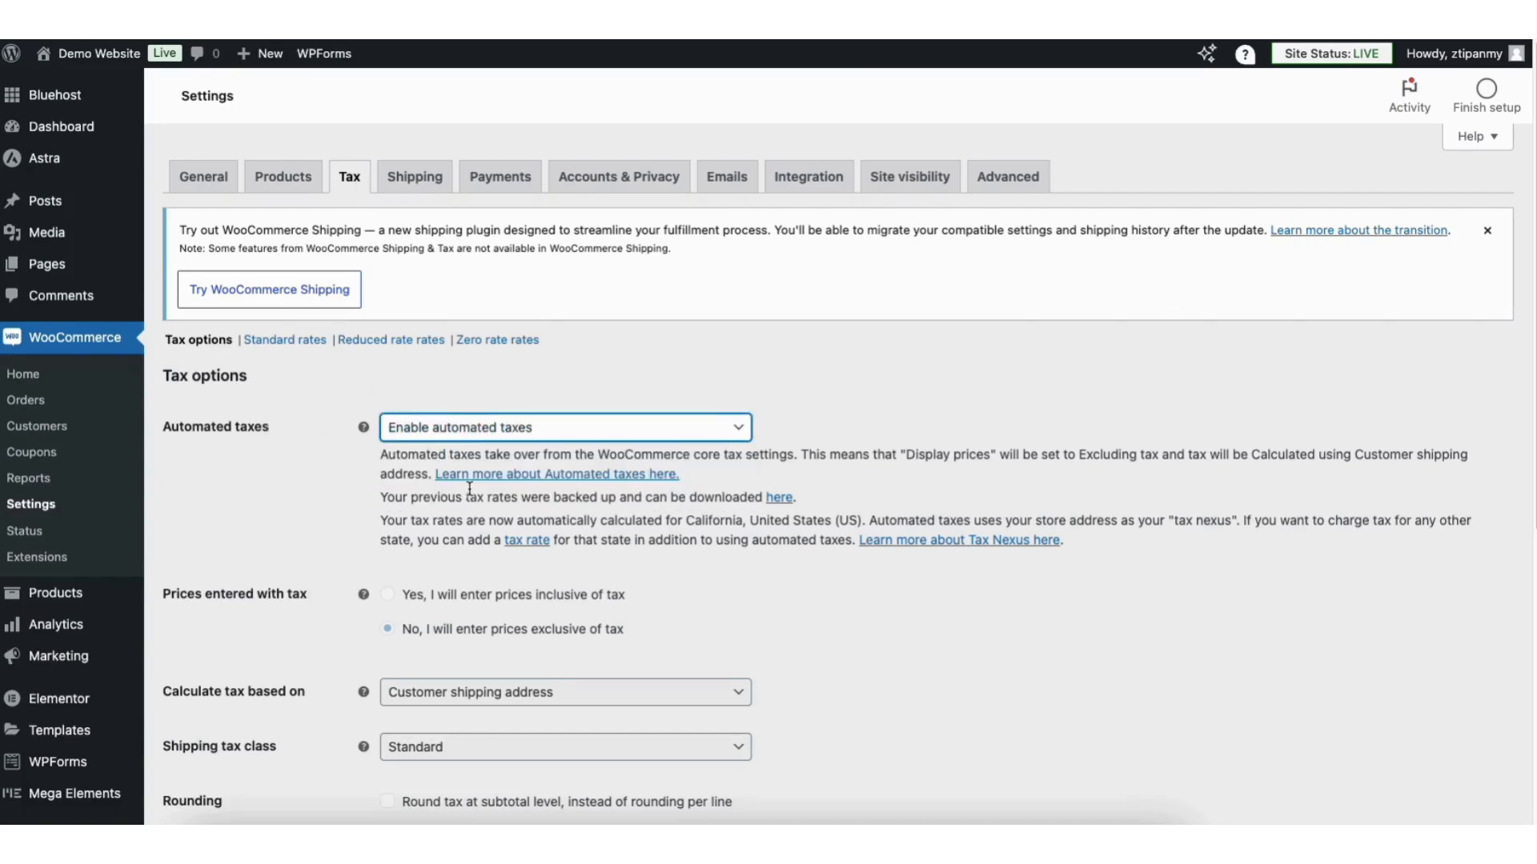
left_click(618, 378)
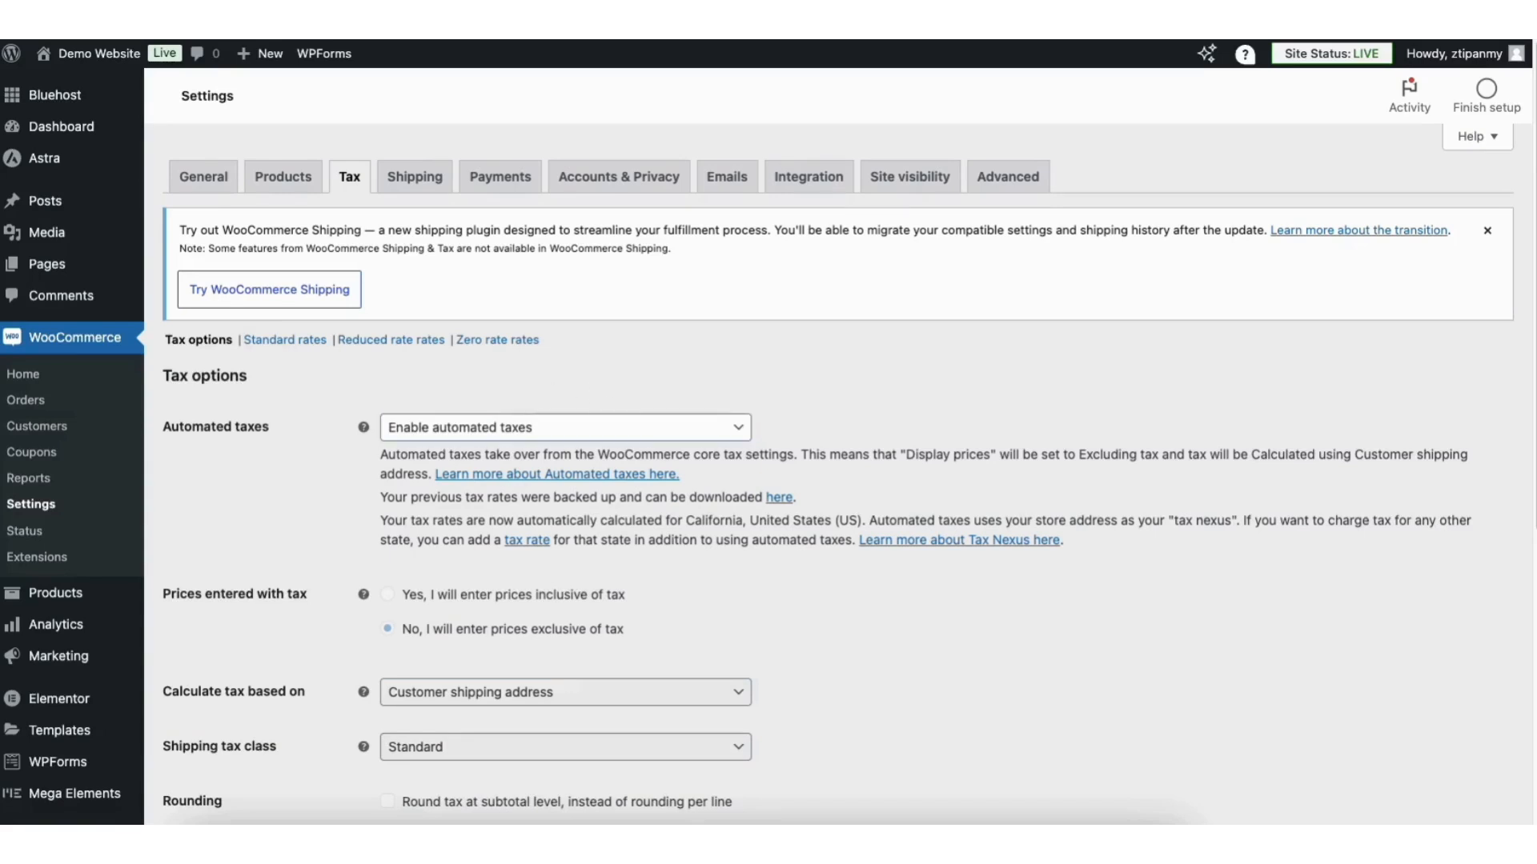
scroll(1484, 573, "down", 10)
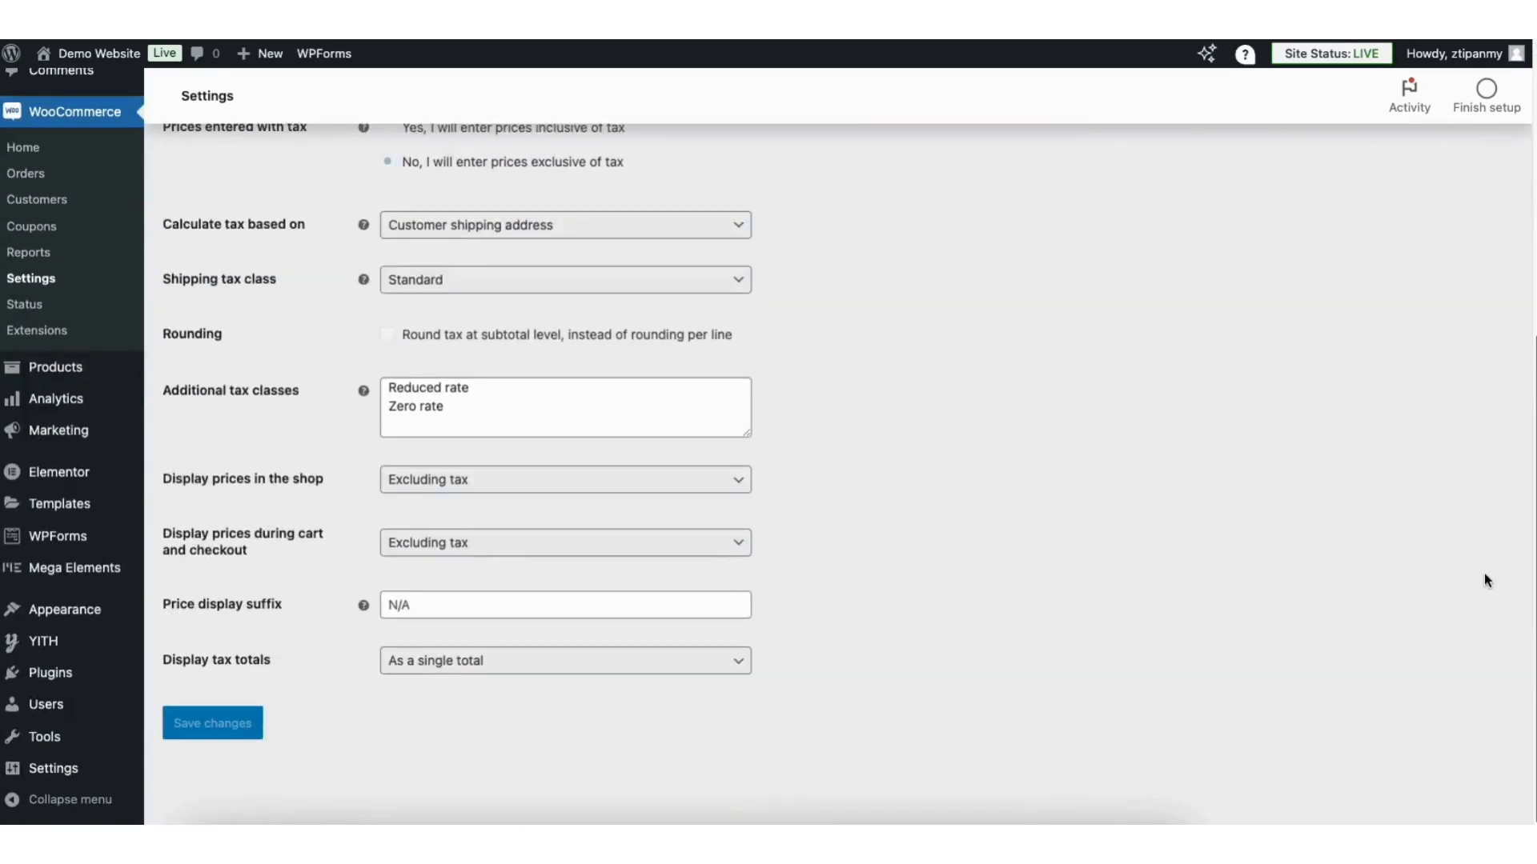
left_click(234, 723)
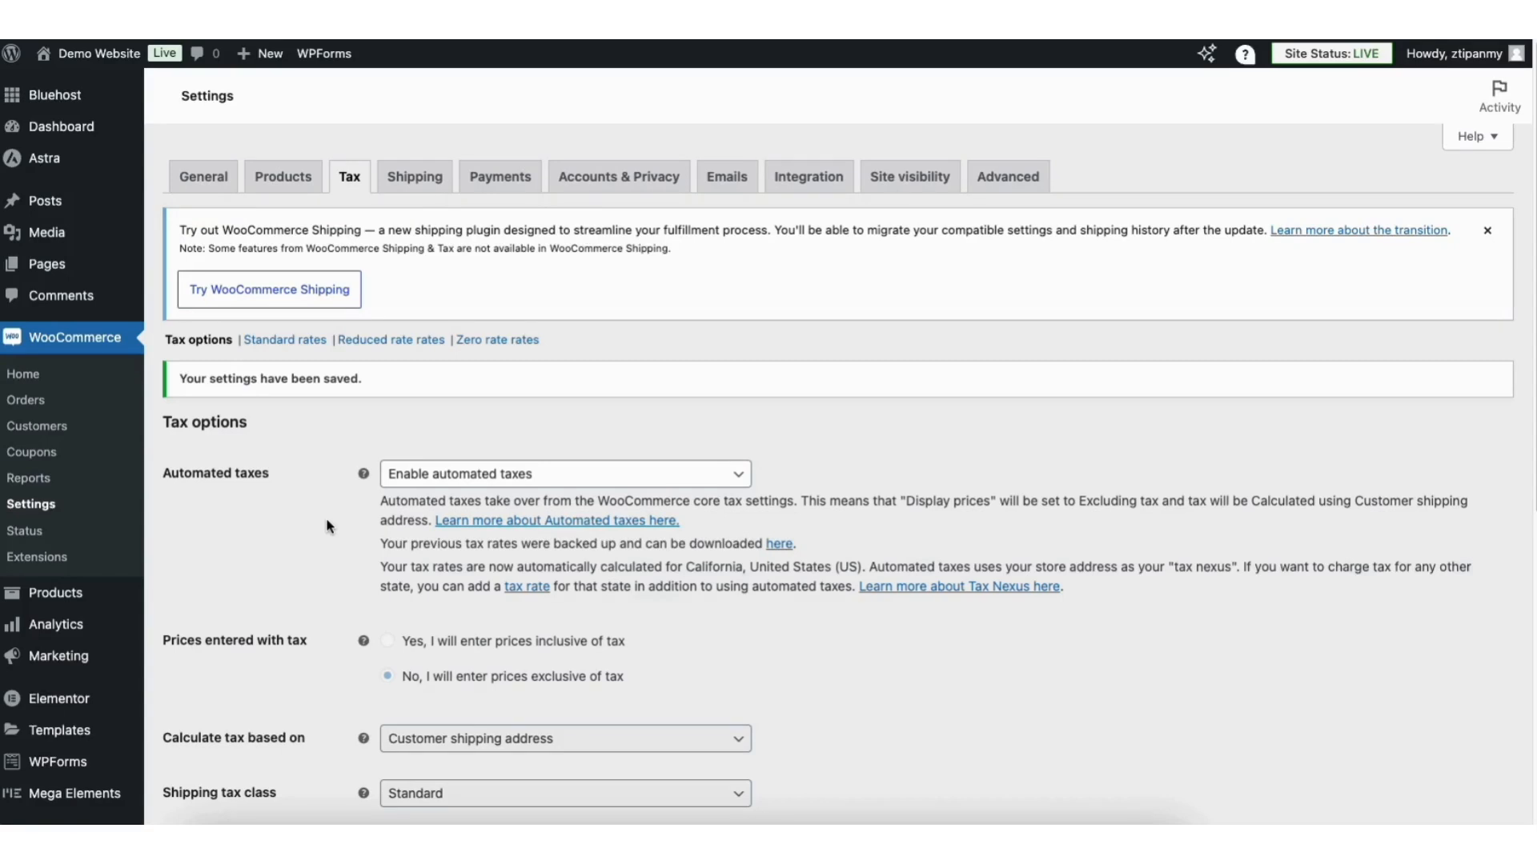
- Add a WooCommerce shipping zone and name it United States
left_click(414, 180)
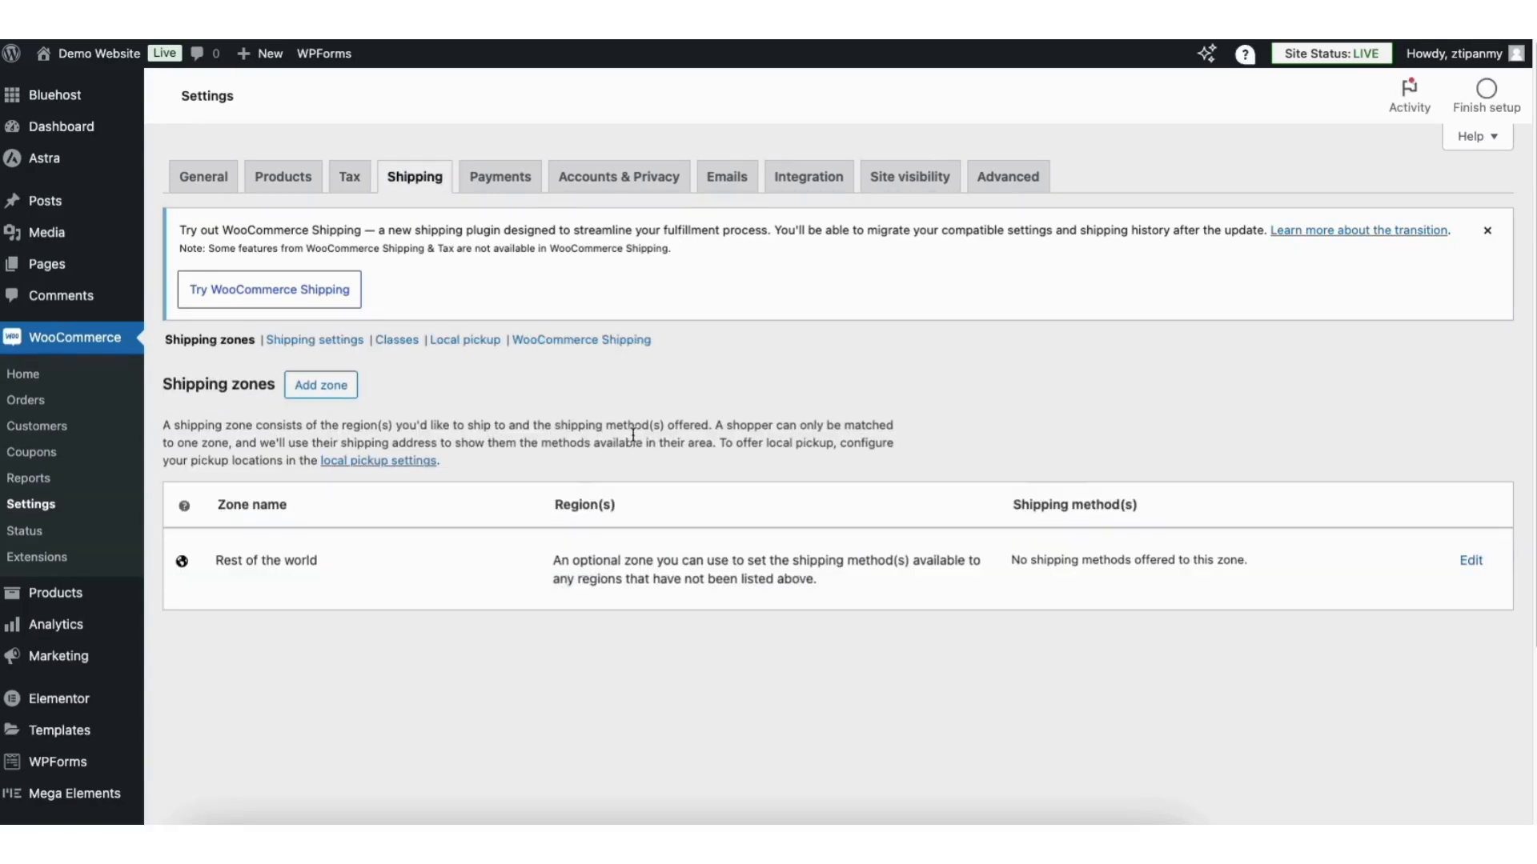
left_click(335, 393)
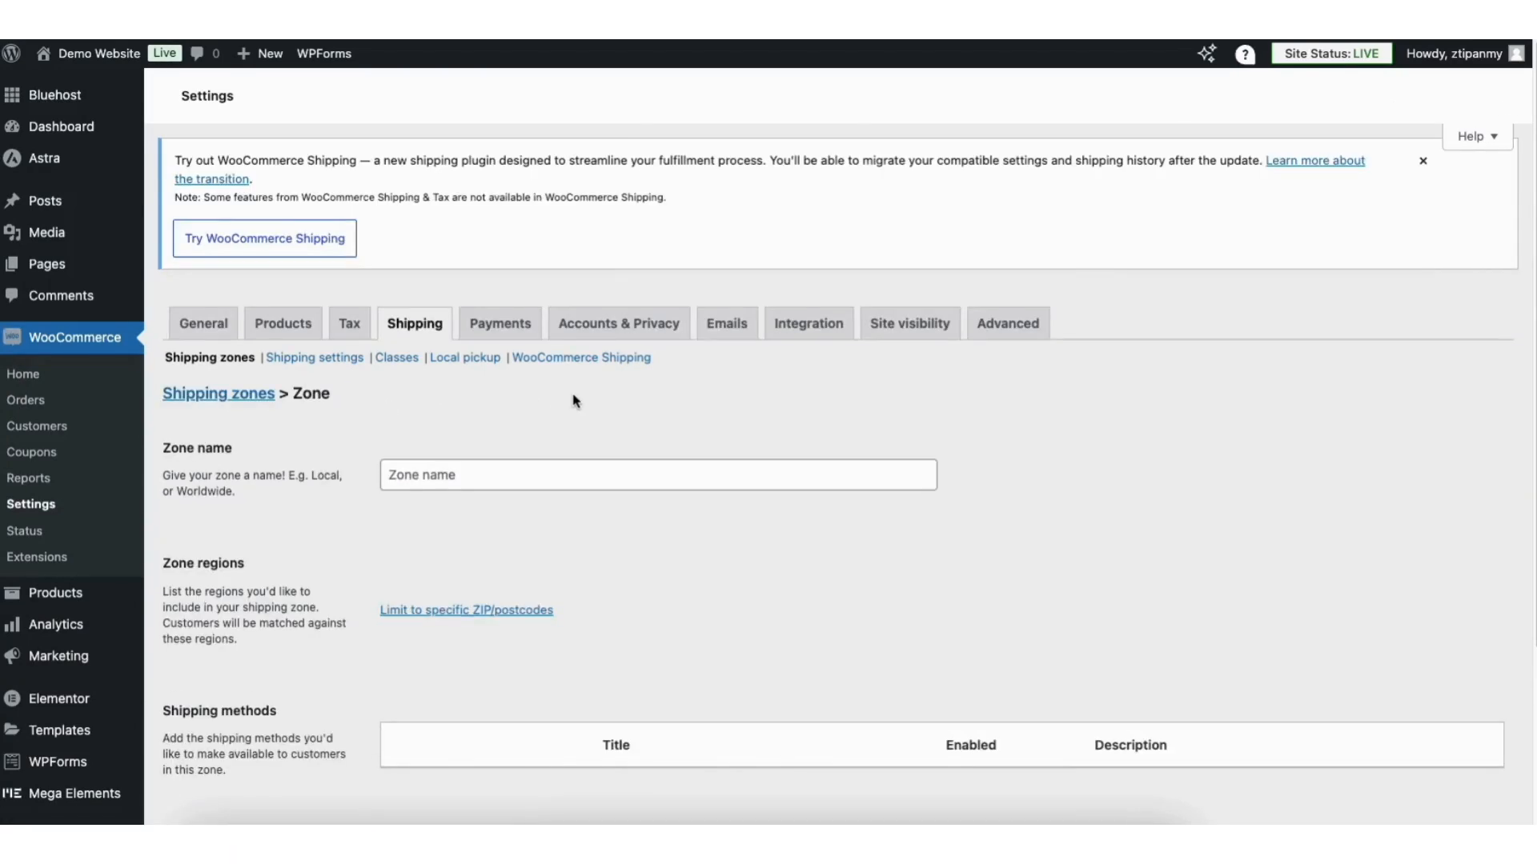
left_click(422, 459)
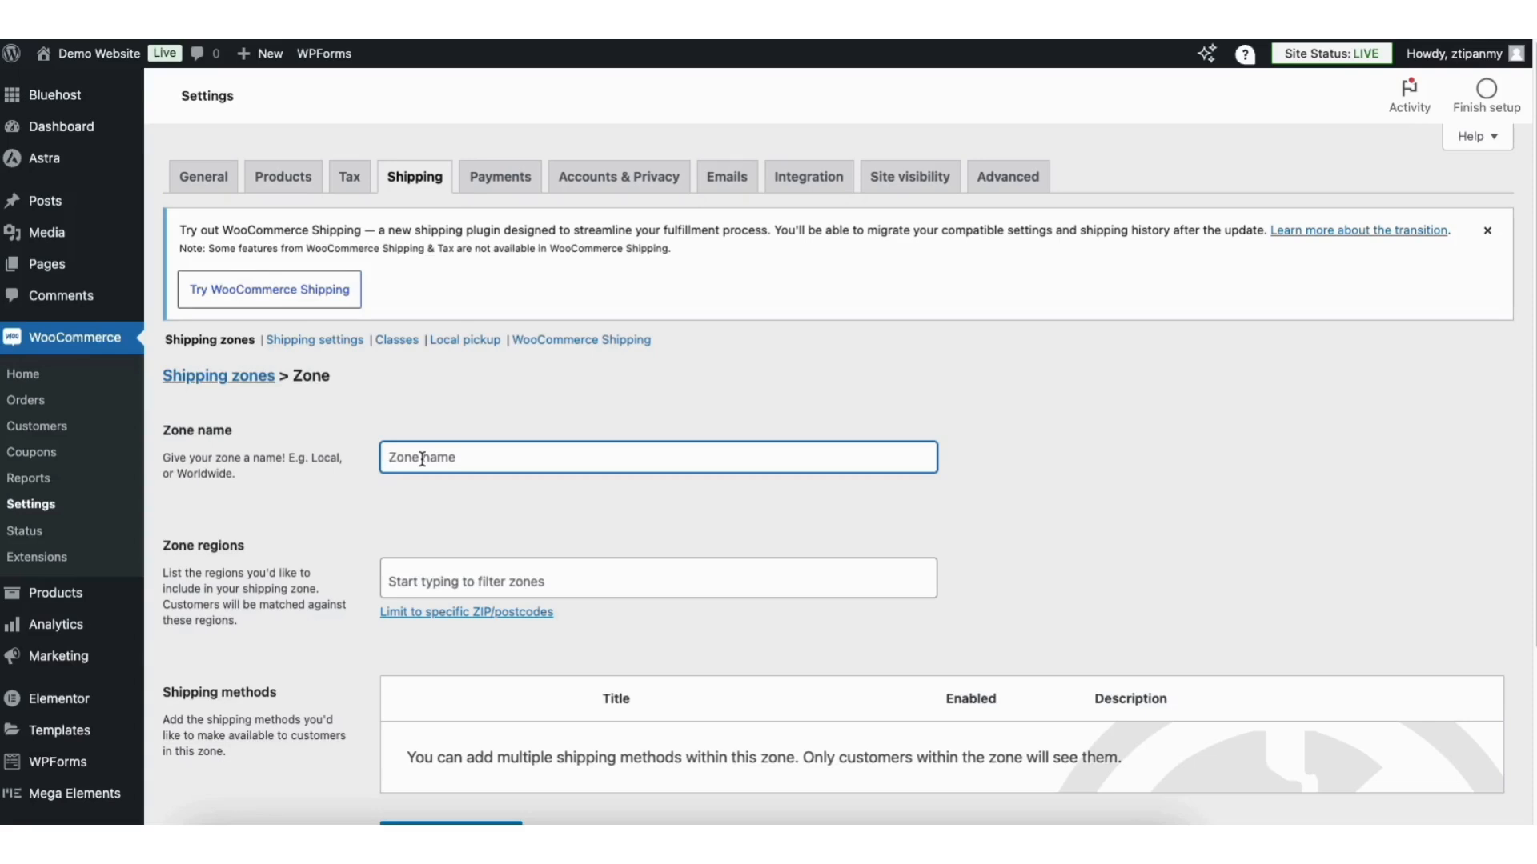
type("United S")
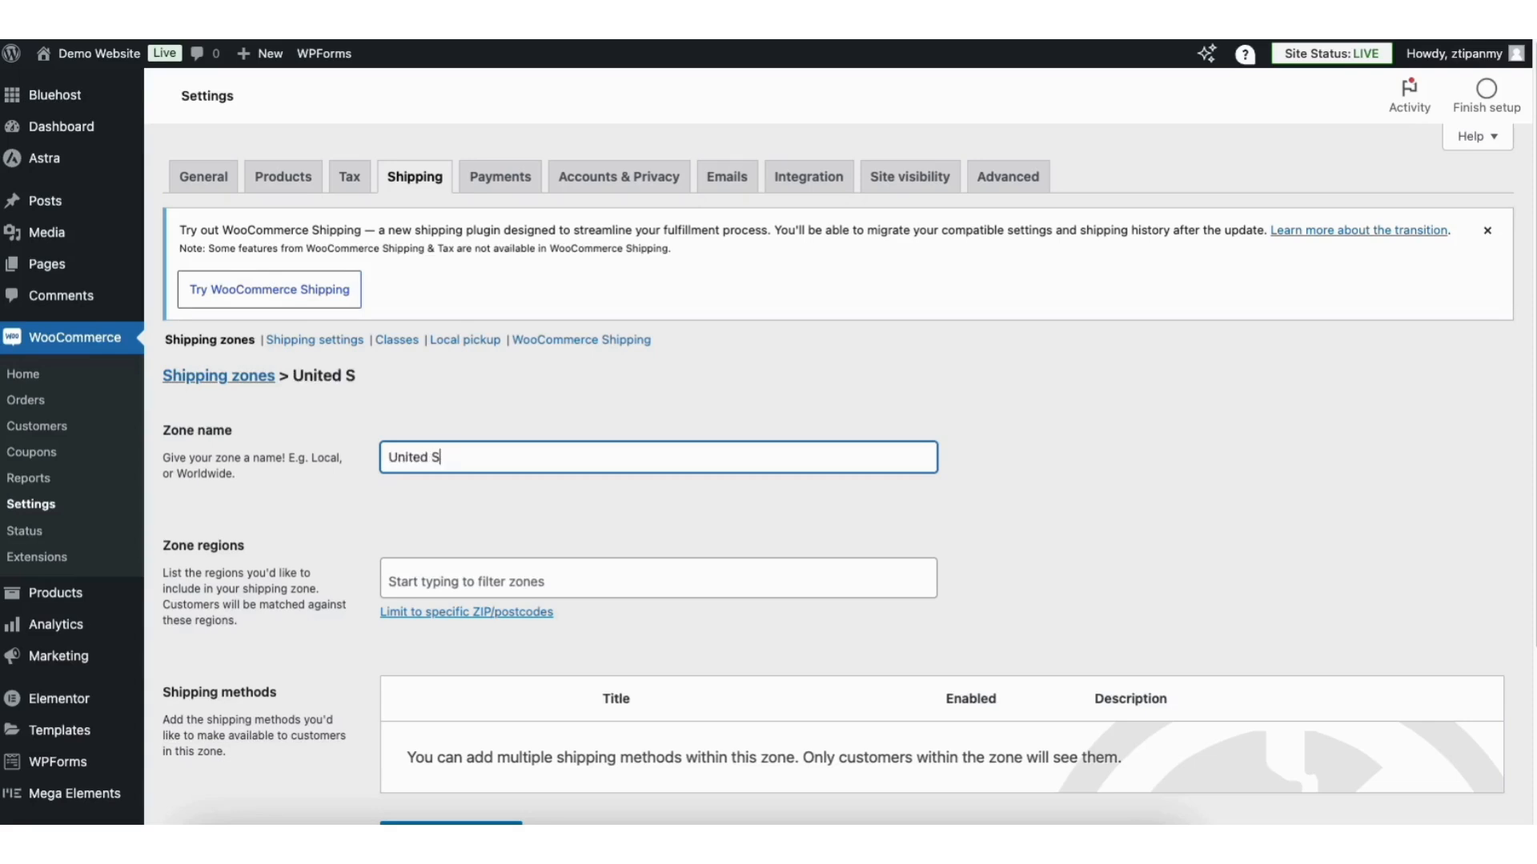
type("tates")
- Filter the zone regions for "United States" and assign United States (US) to the shipping zone
left_click(438, 582)
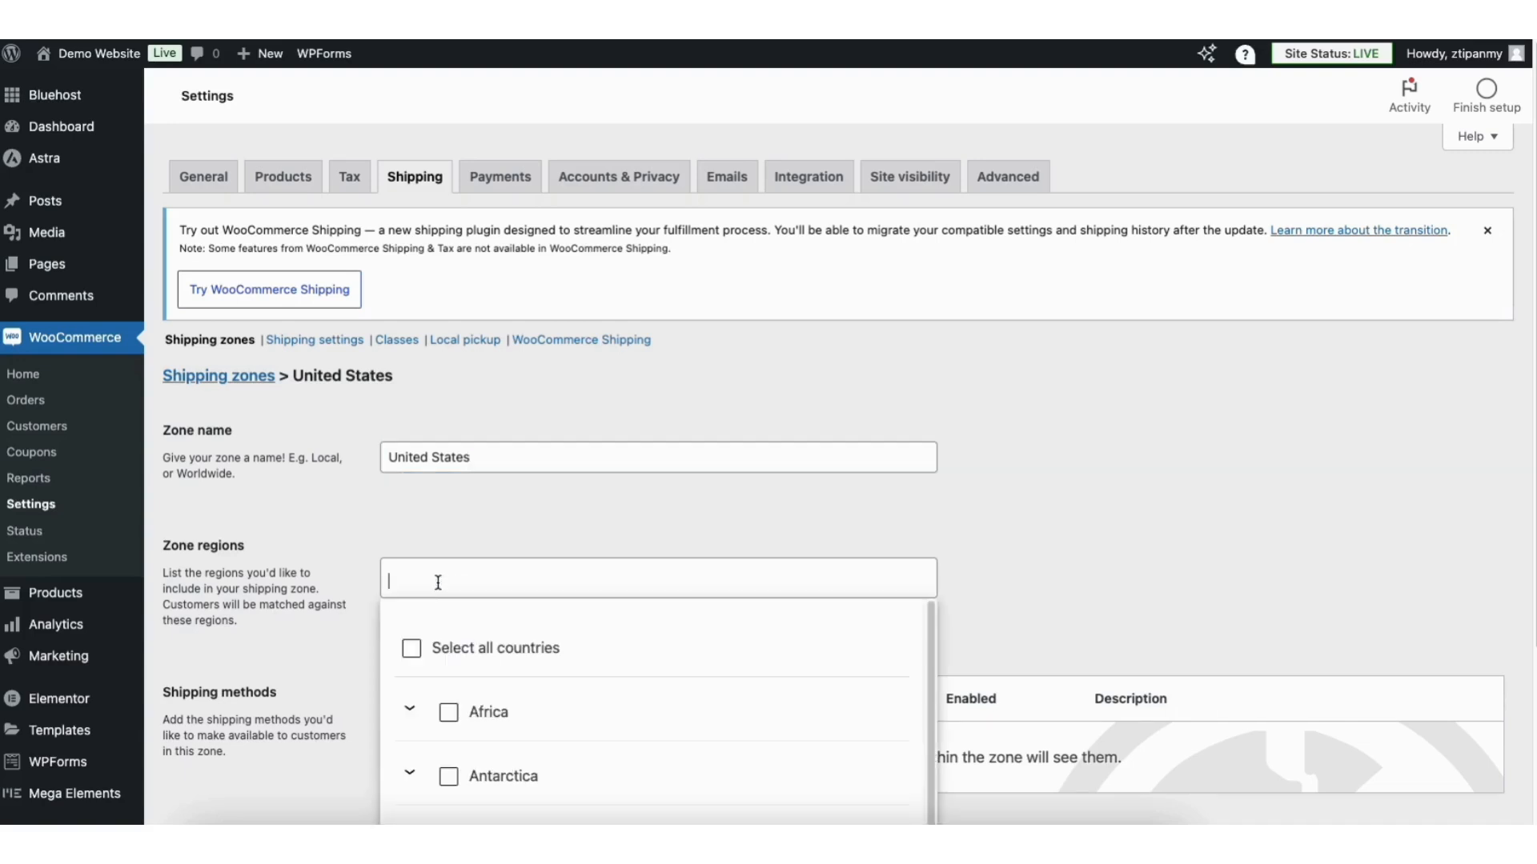
left_click(438, 545)
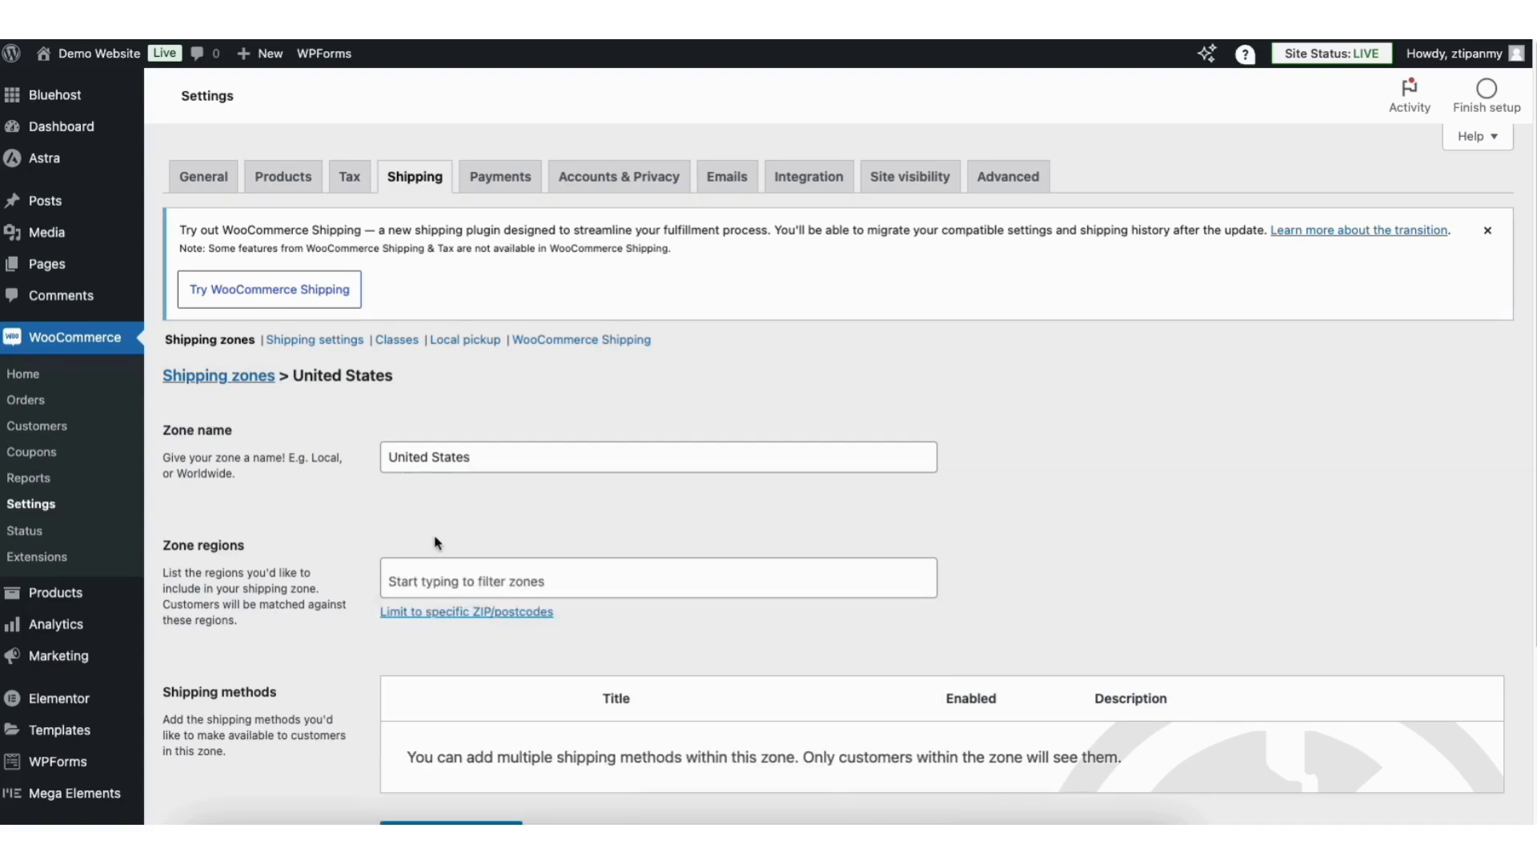
left_click(438, 578)
type("United")
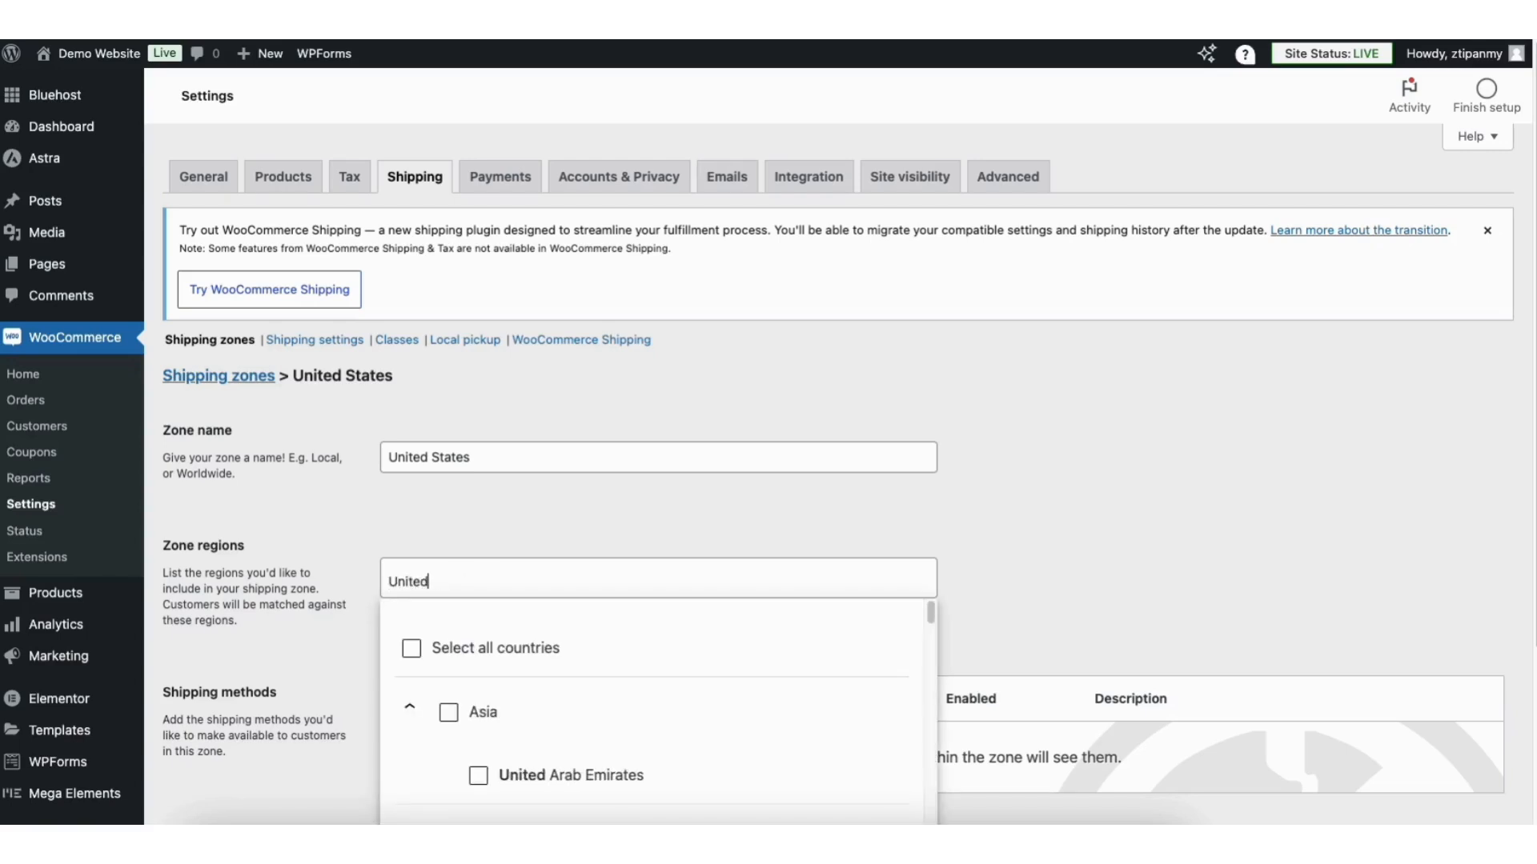
type(" States")
scroll(932, 620, "down", 2)
left_click(479, 703)
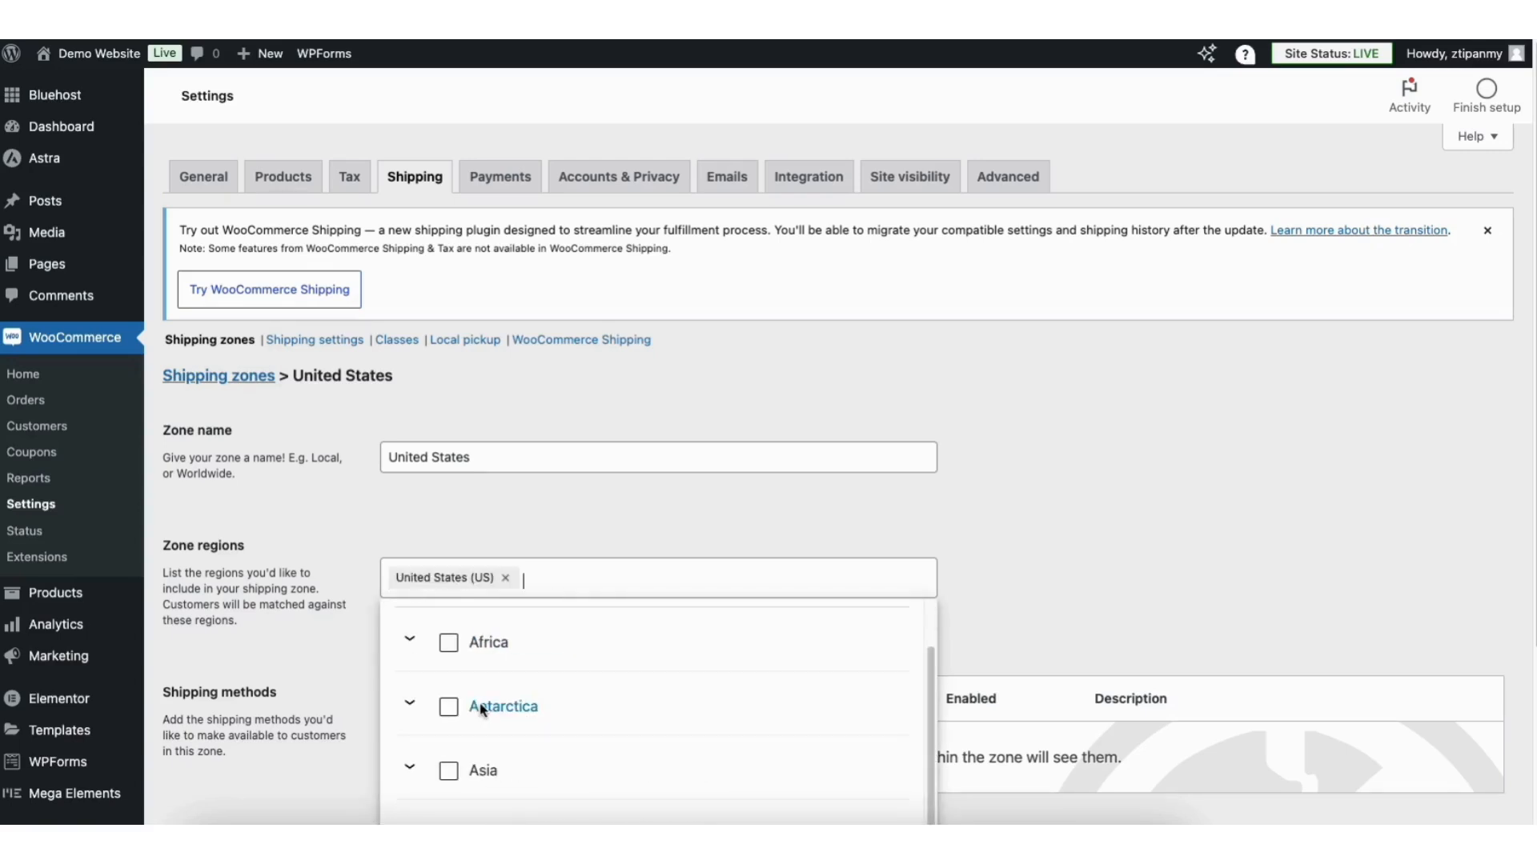
left_click(478, 536)
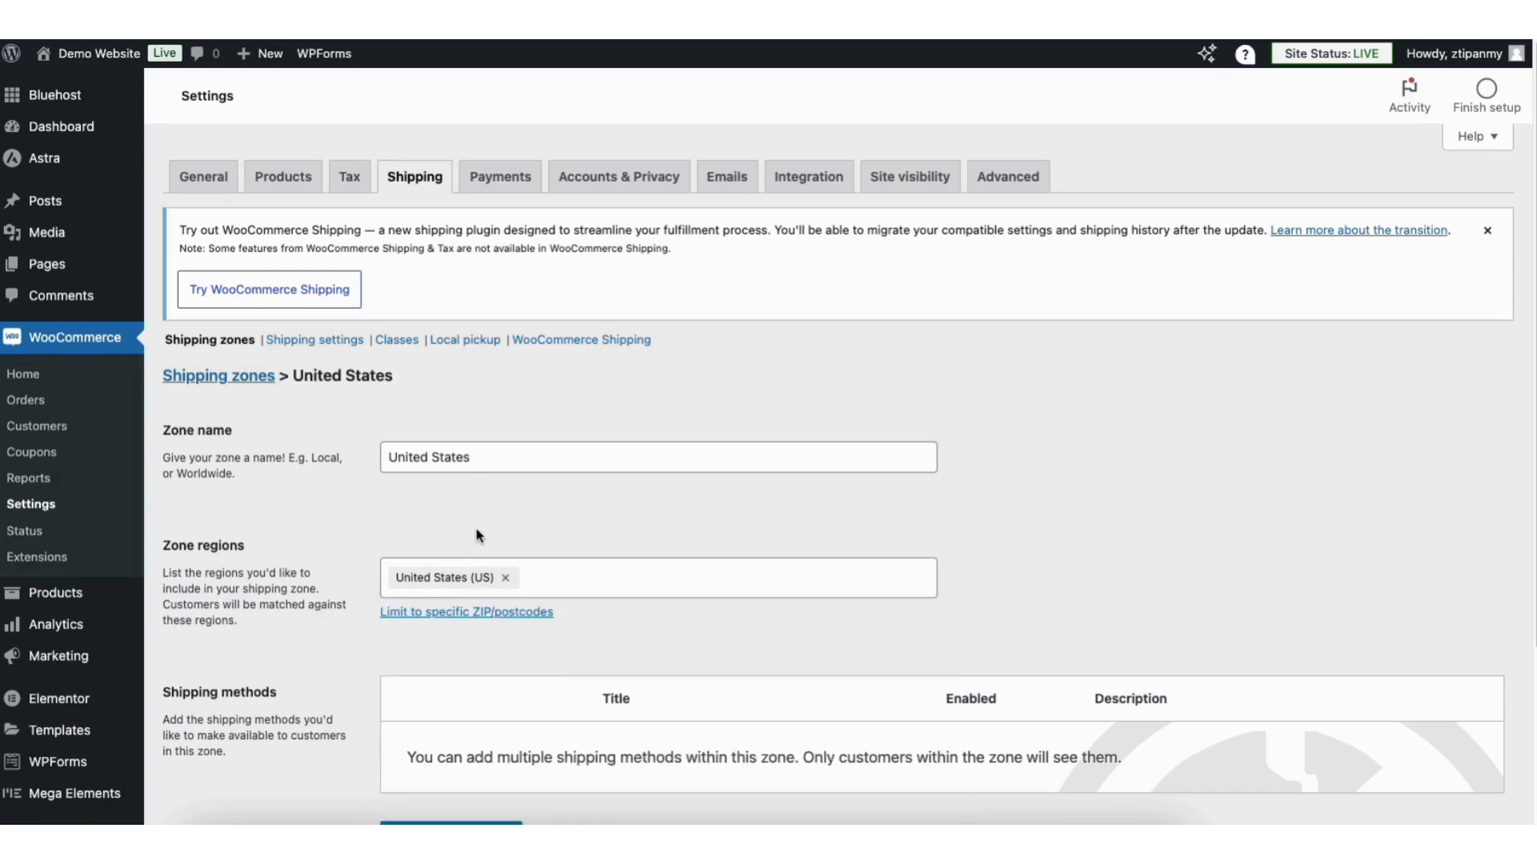
- Create and save a taxable Flat rate shipping method costing $5.00 for the United States zone
scroll(1461, 344, "down", 3)
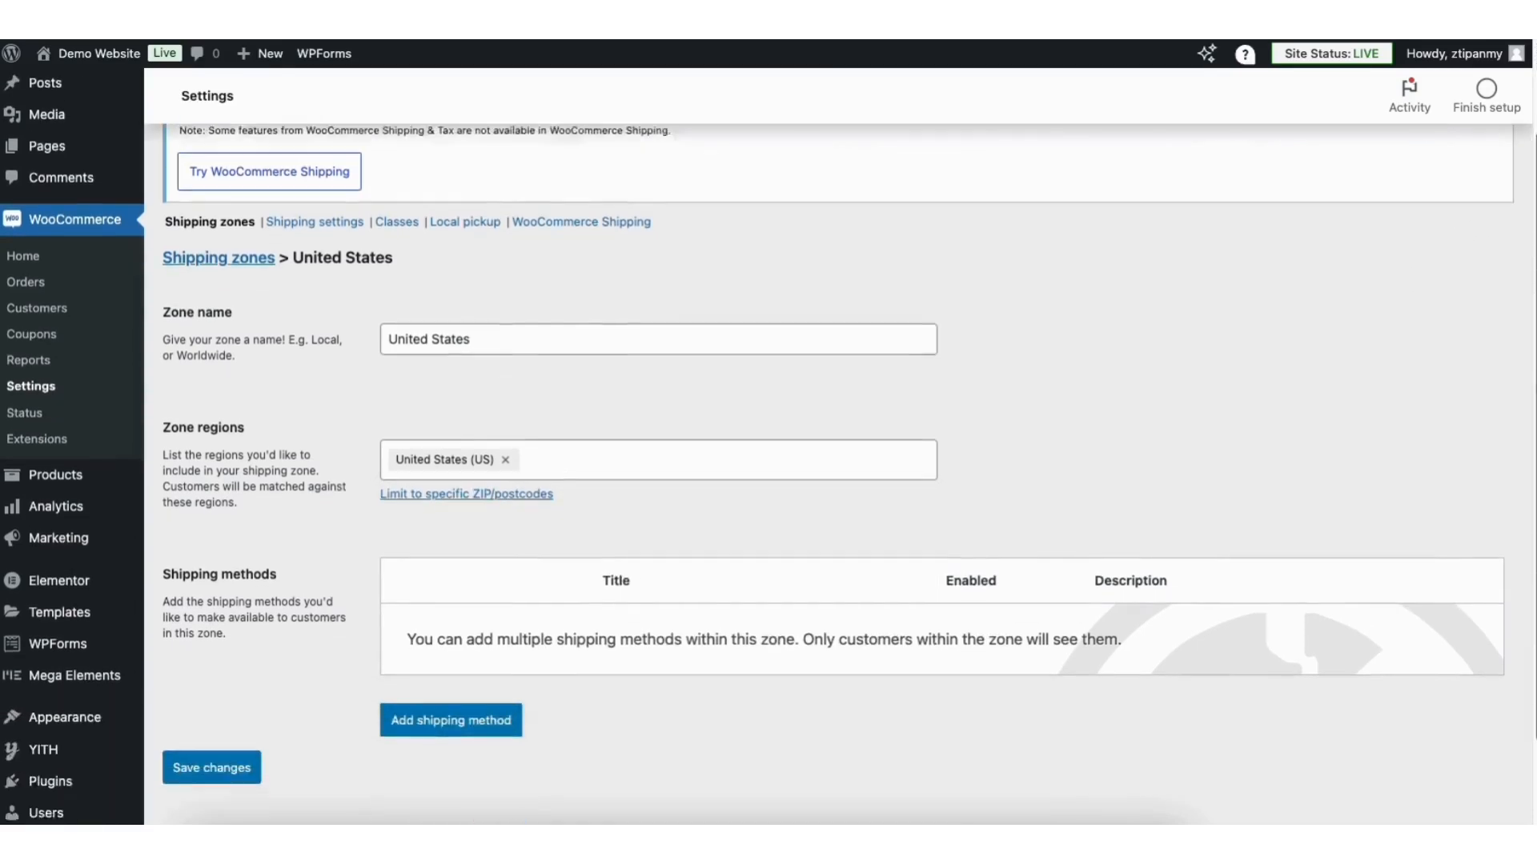
left_click(453, 693)
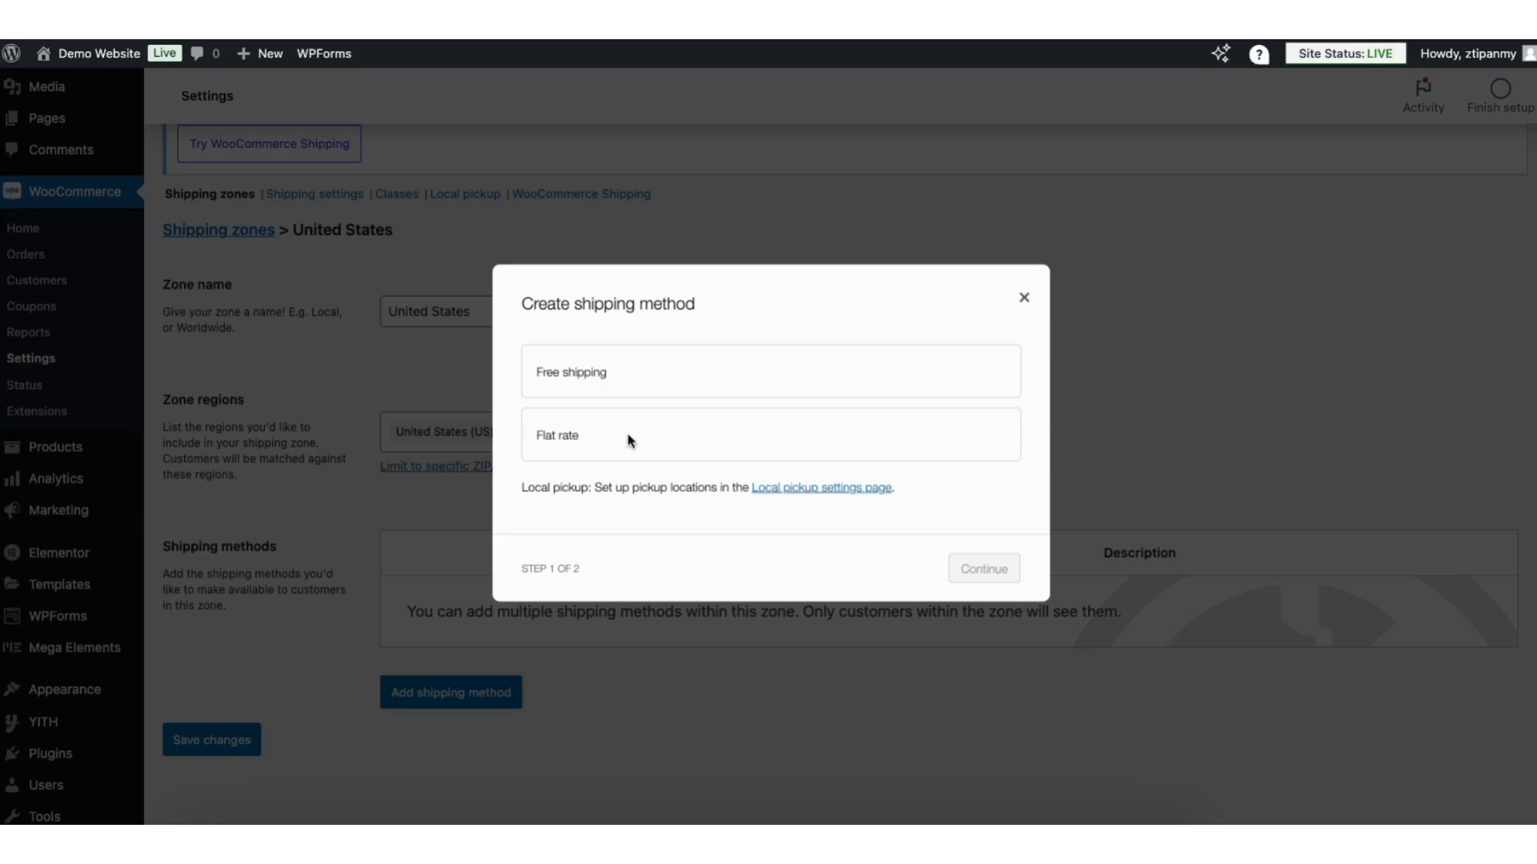
left_click(588, 439)
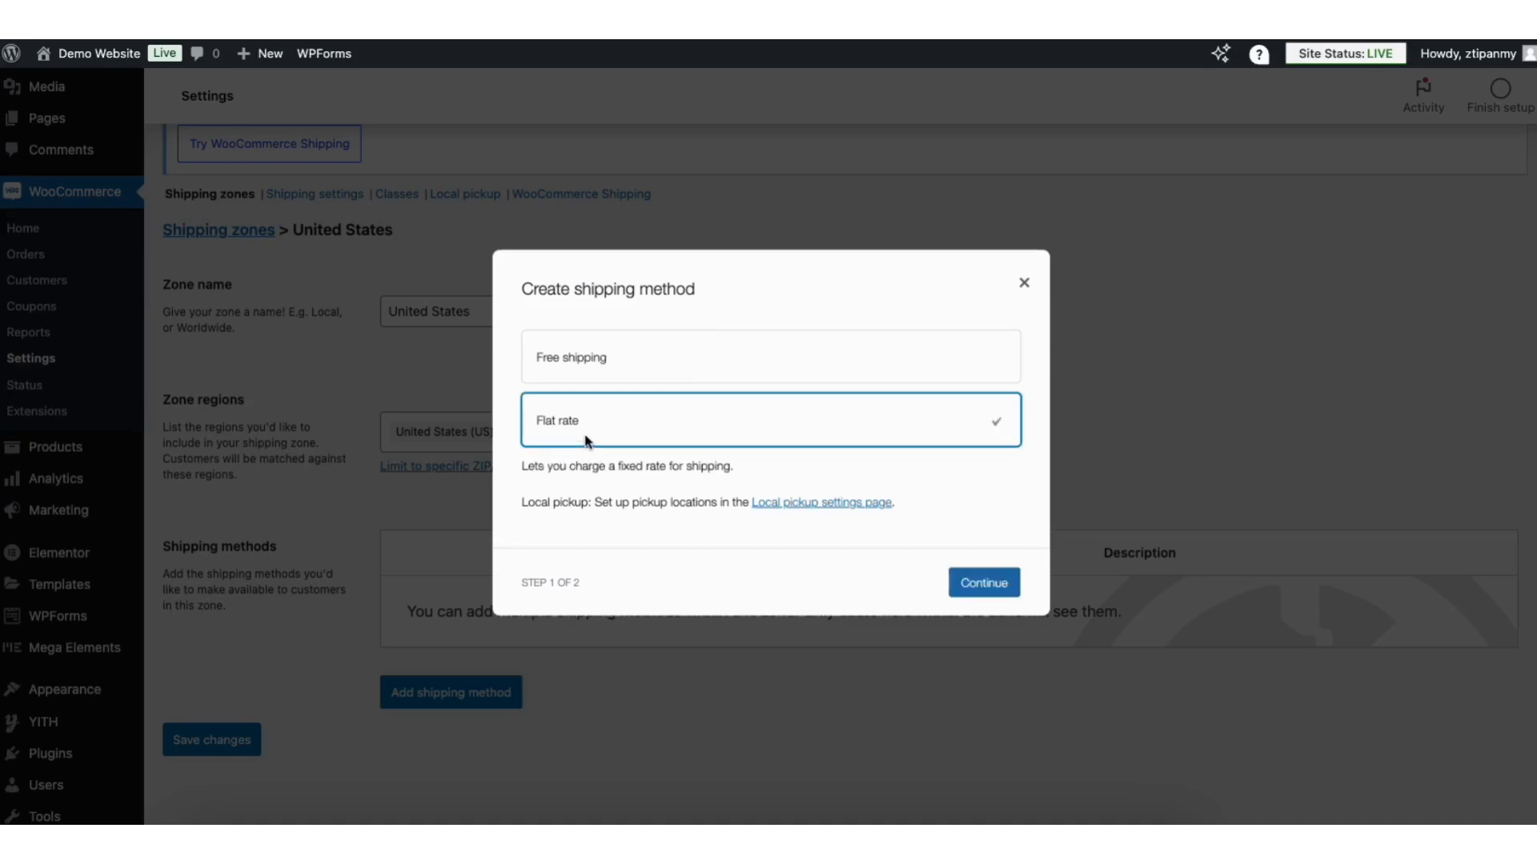
left_click(983, 582)
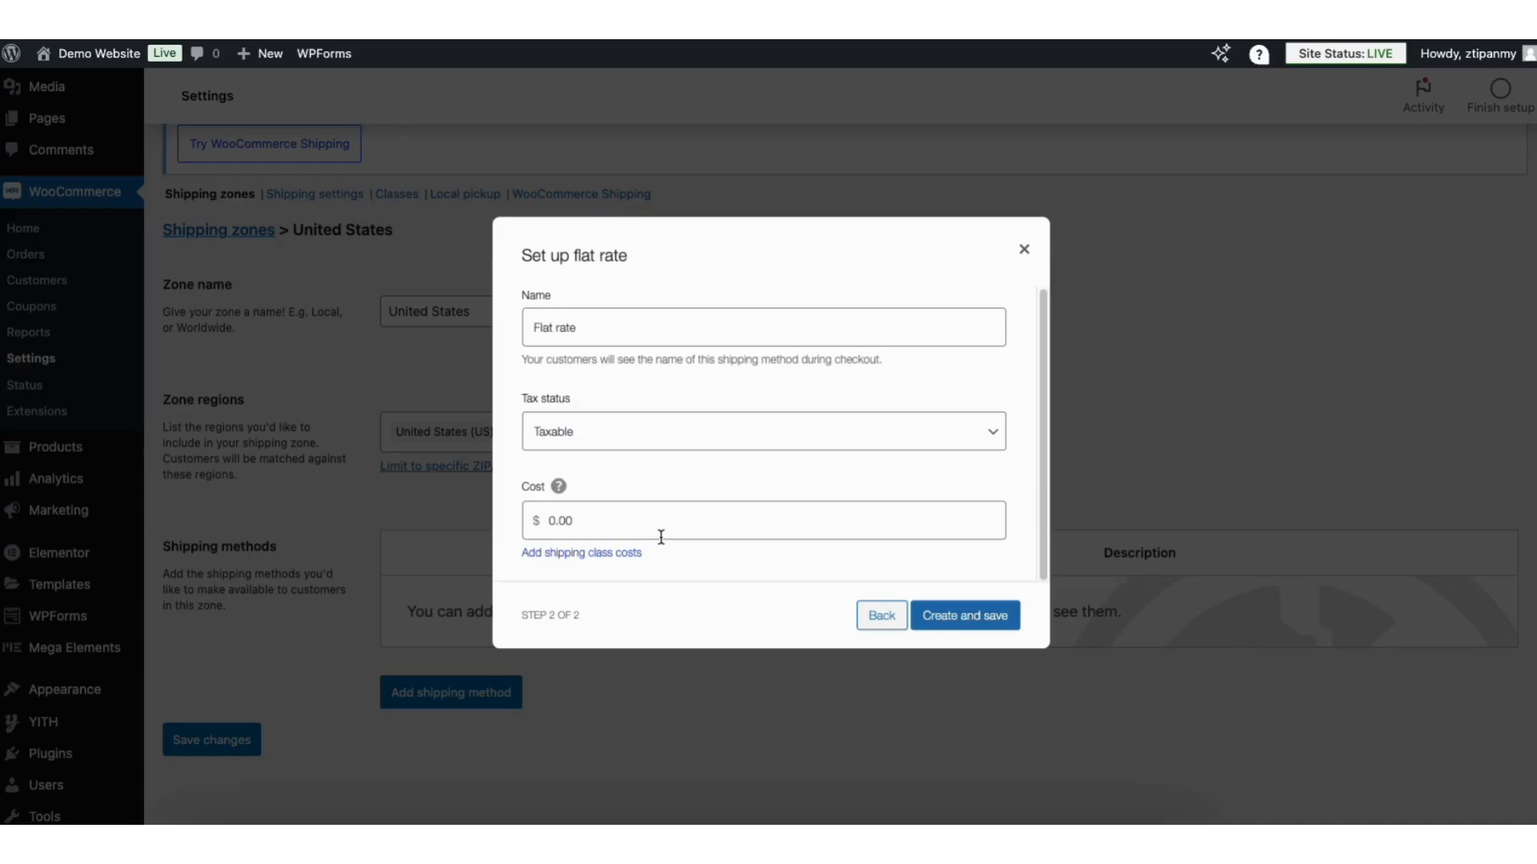
left_click(582, 521)
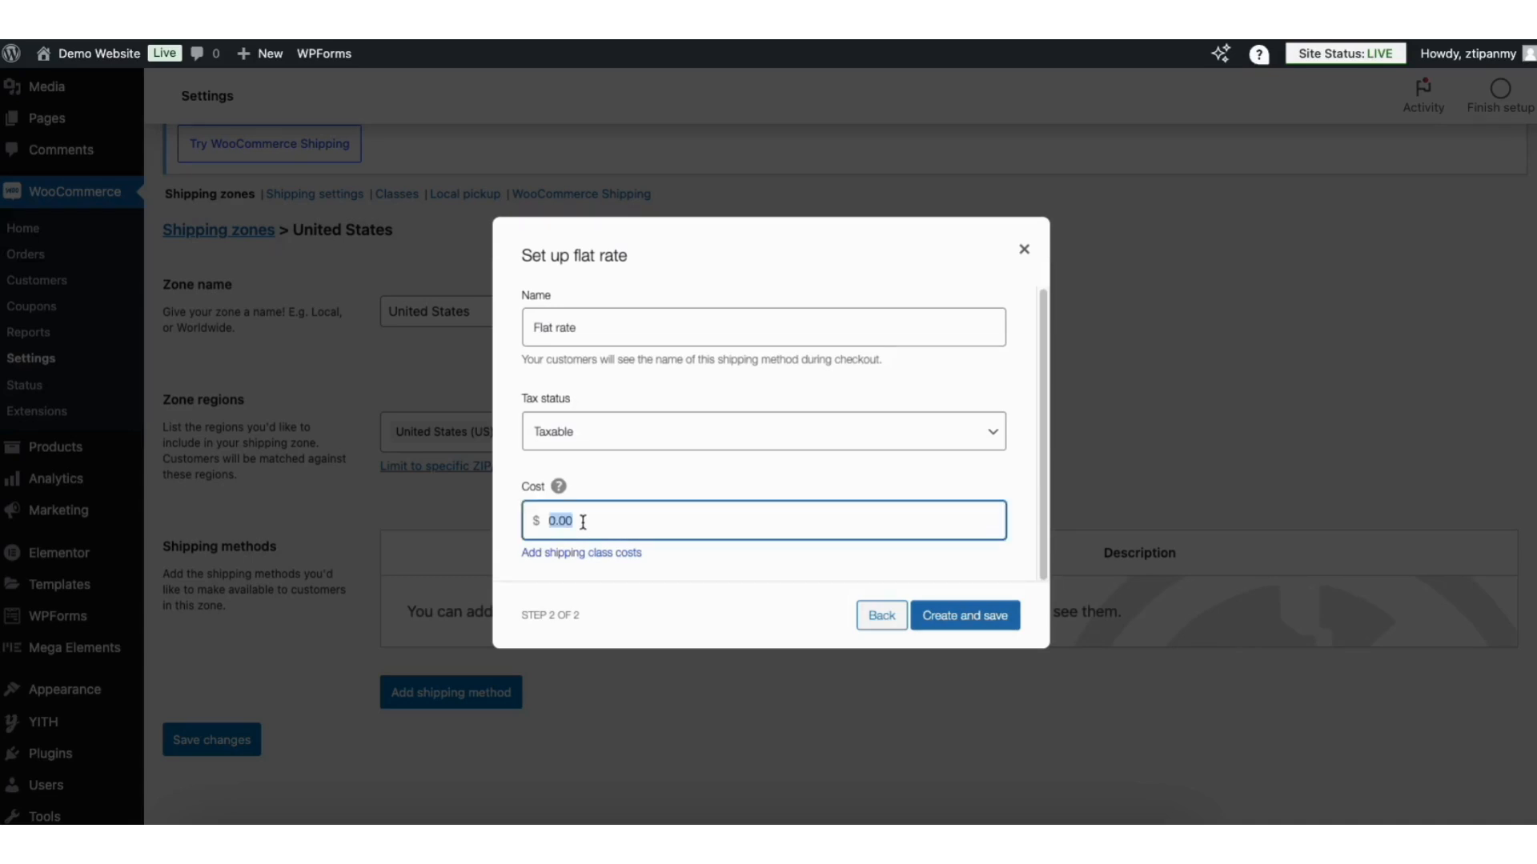
type("5.00")
left_click(963, 623)
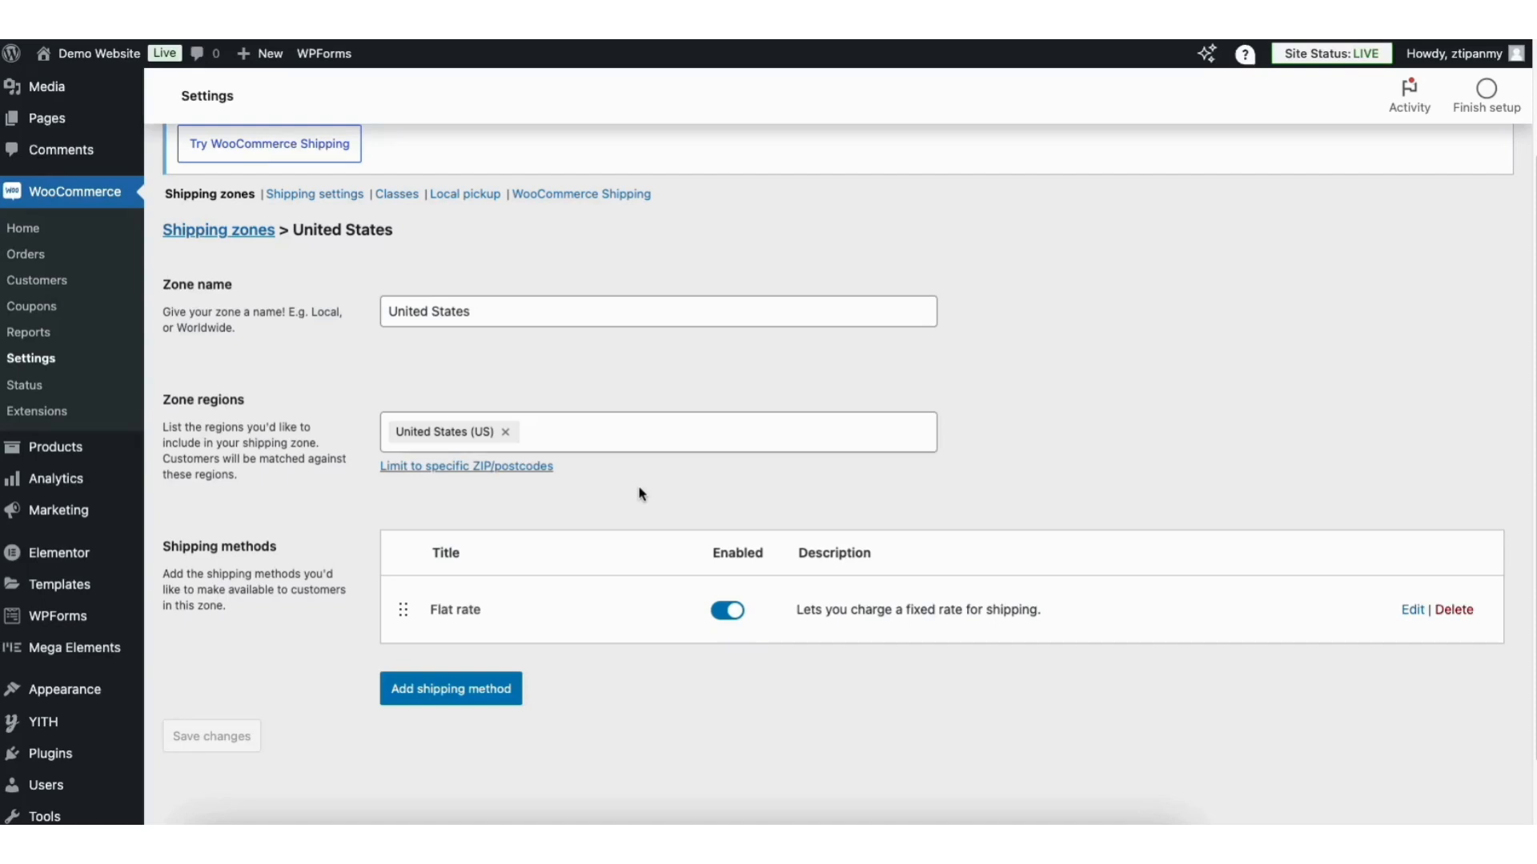
- Create and save a taxable Flat rate shipping method costing 15.00 for the Rest of the world zone
left_click(228, 232)
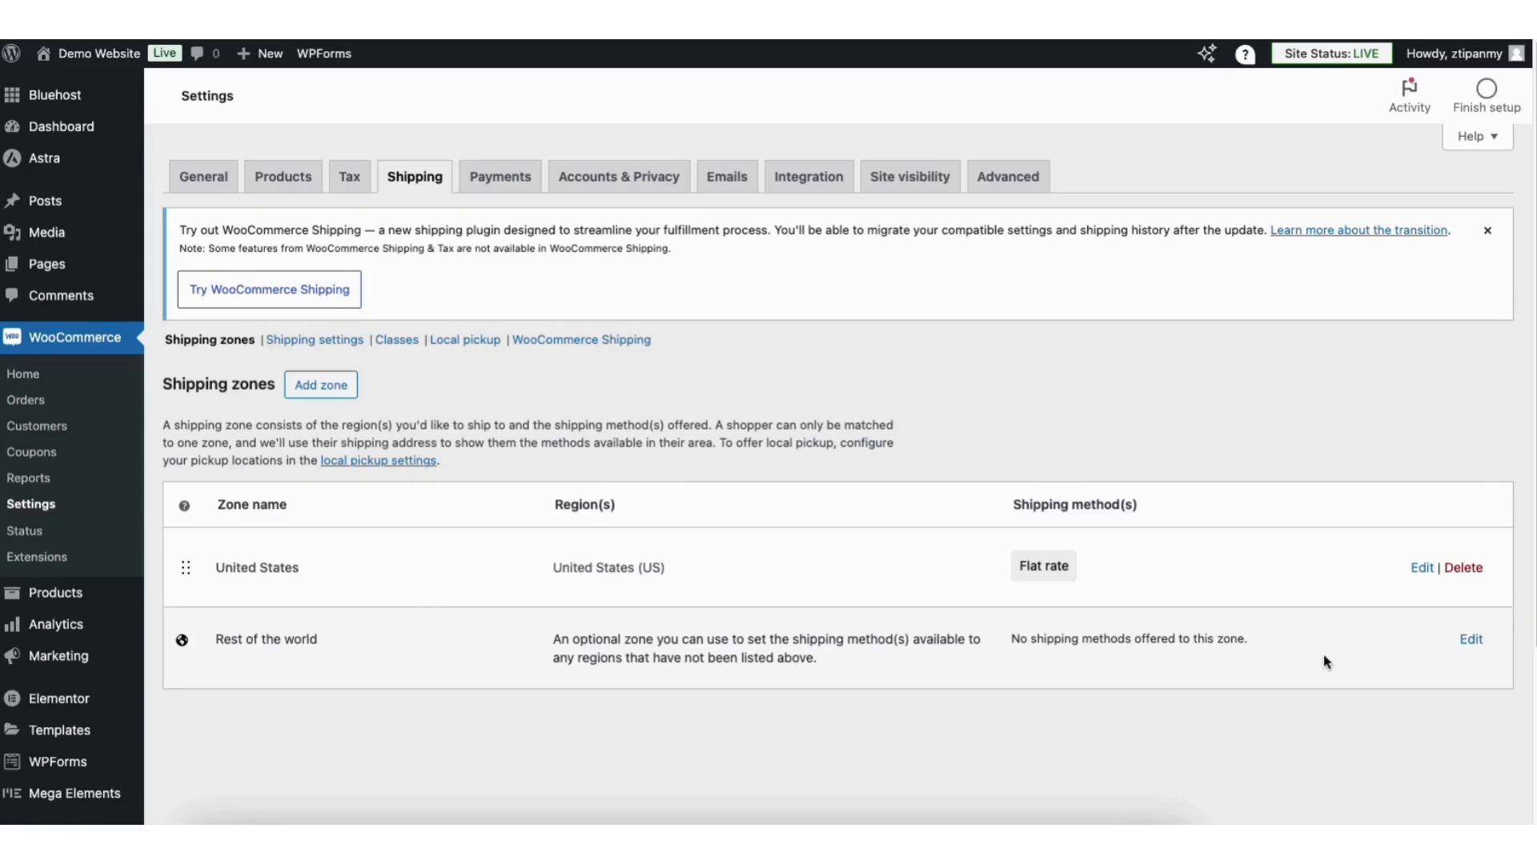
left_click(1471, 640)
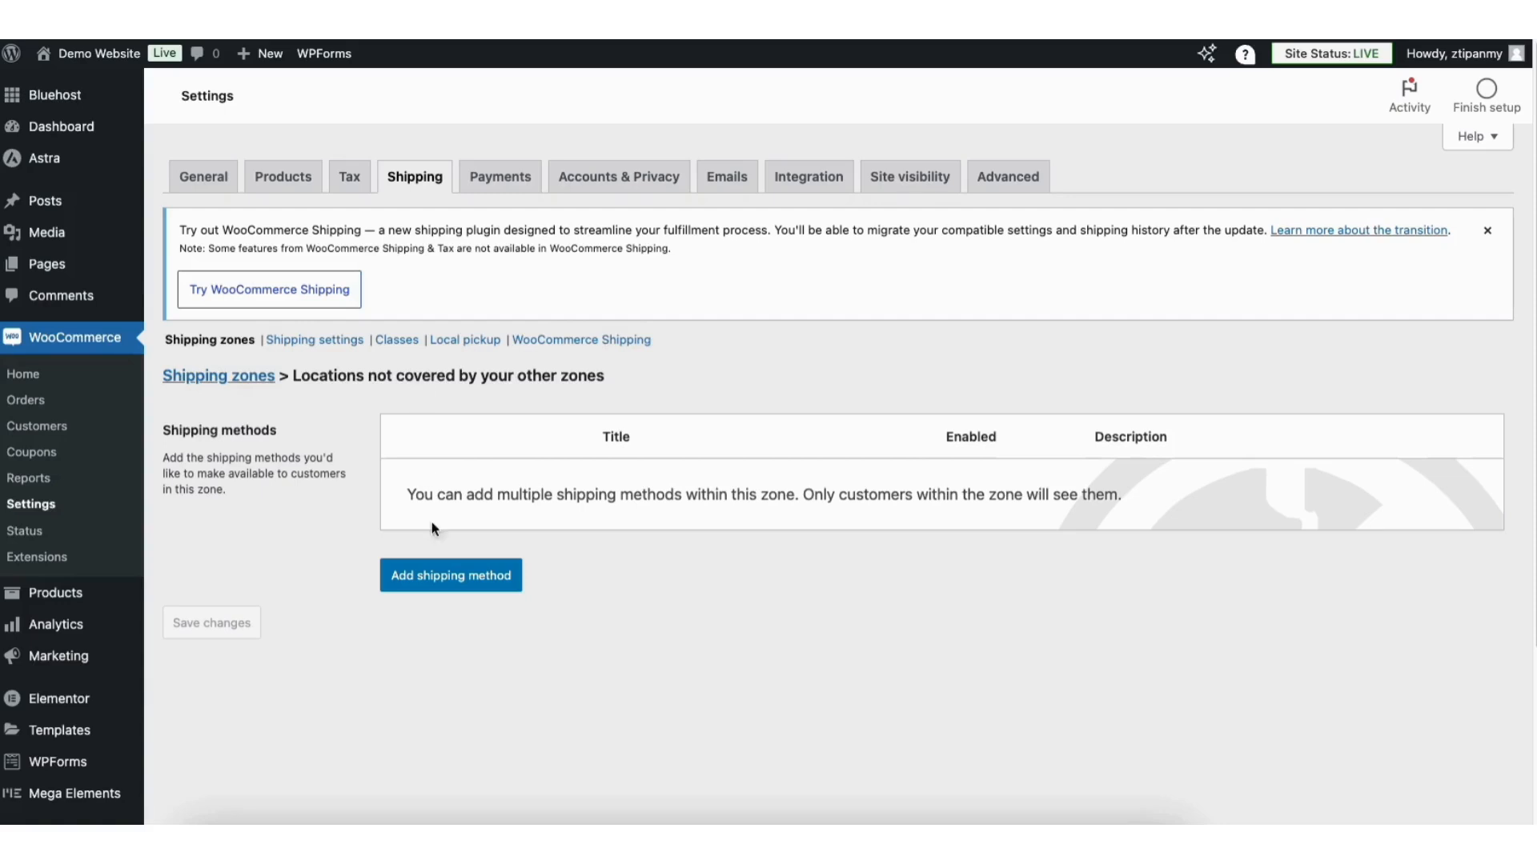
left_click(439, 575)
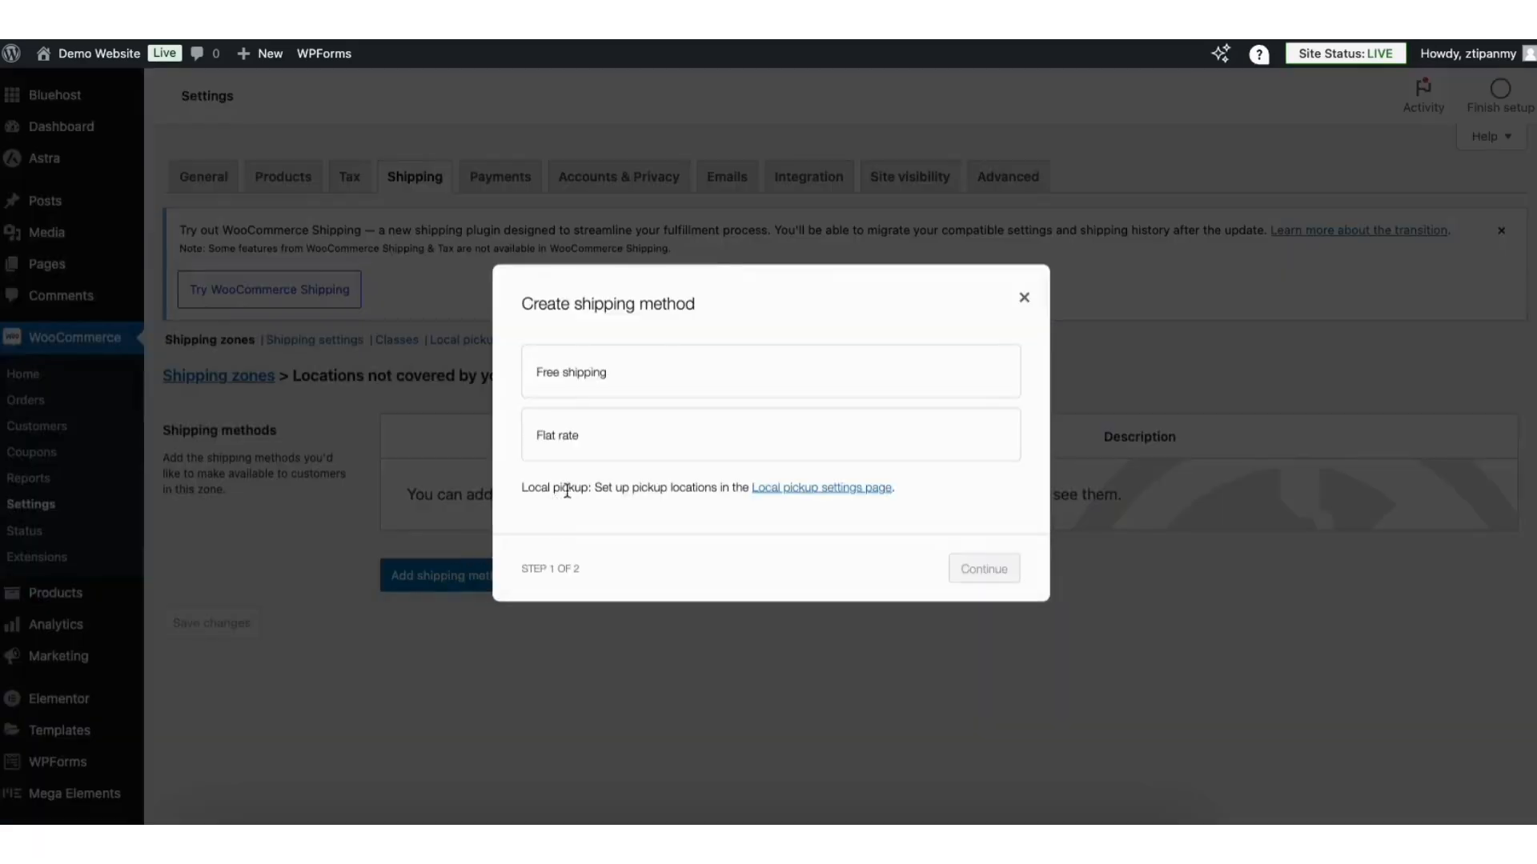
left_click(703, 445)
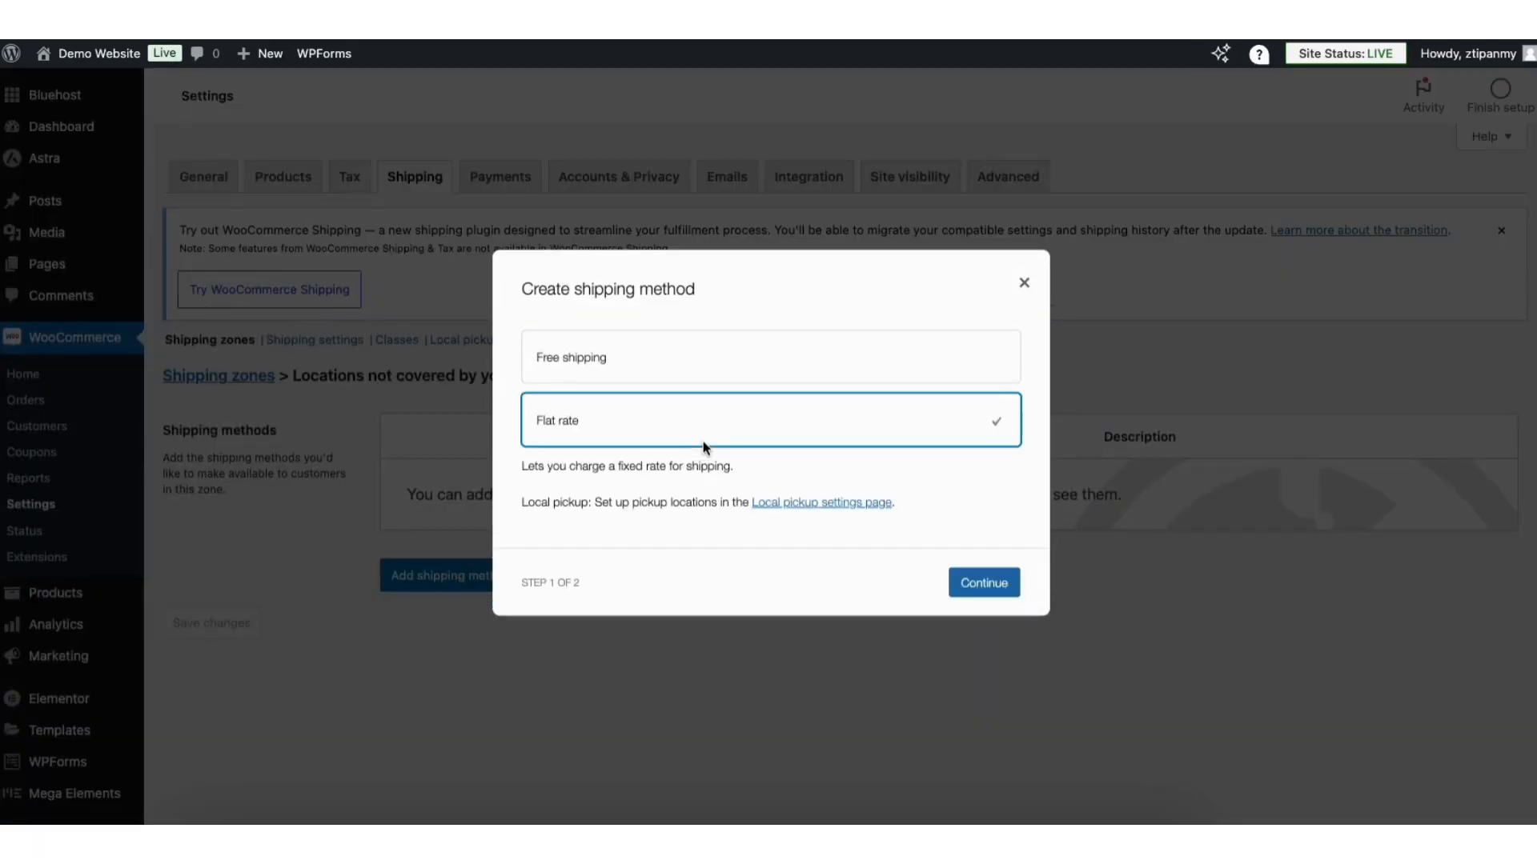
left_click(984, 588)
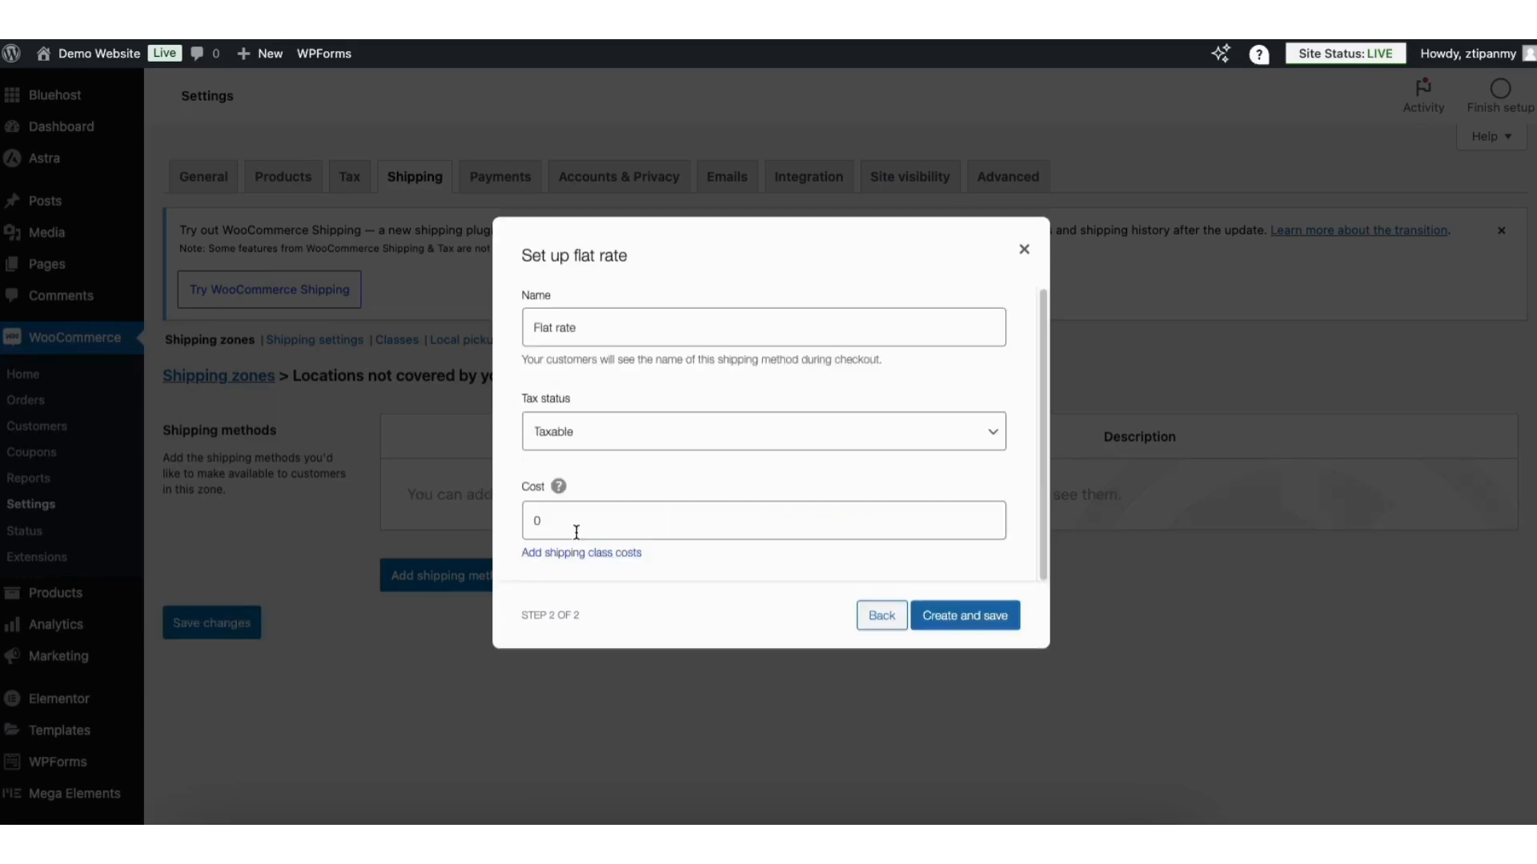
double_click(569, 521)
type("15")
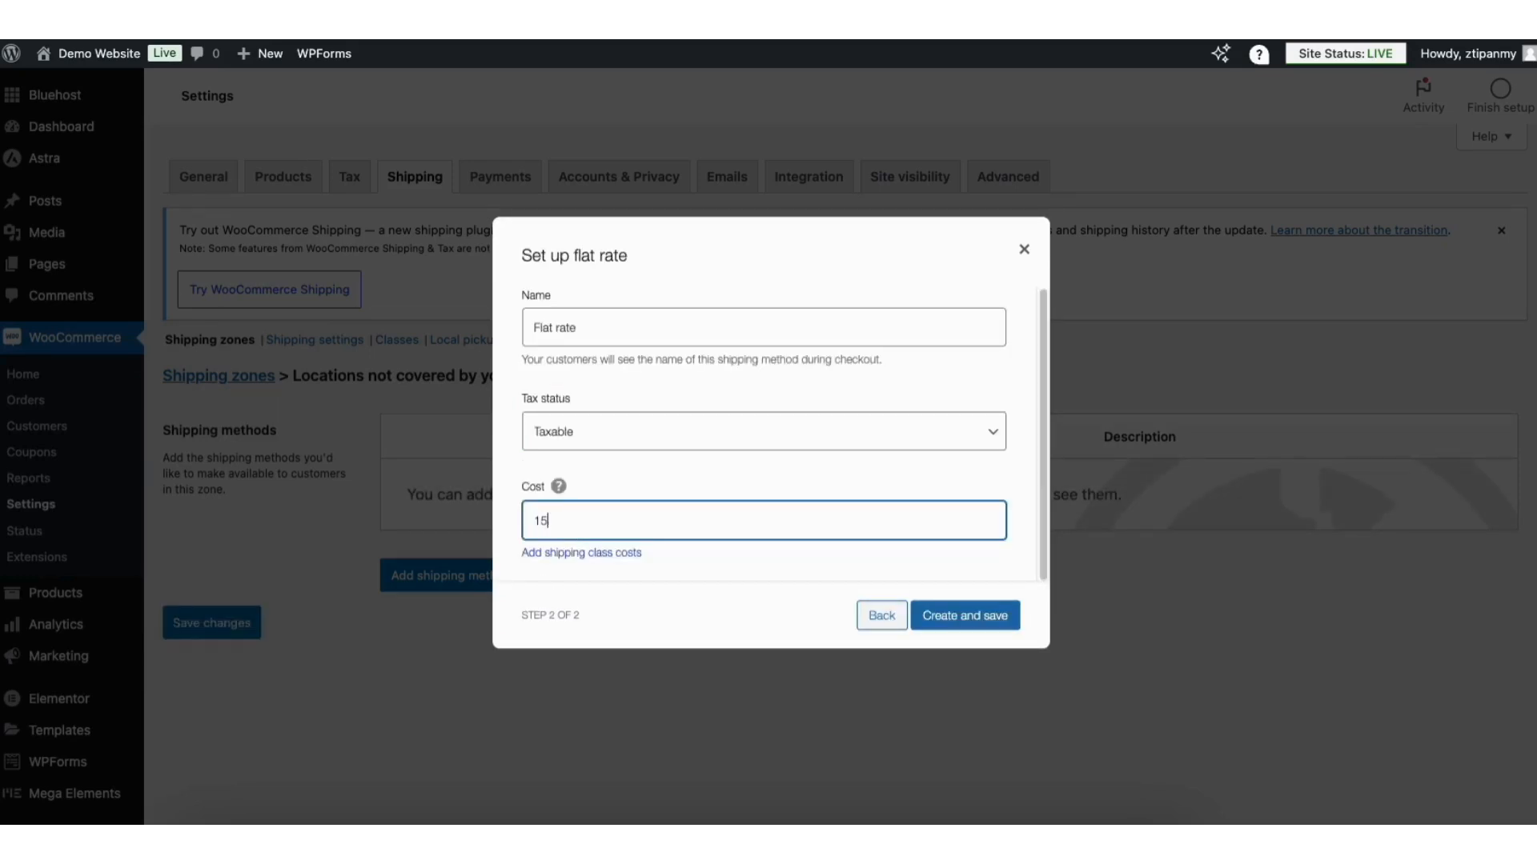
type(".00")
left_click(932, 622)
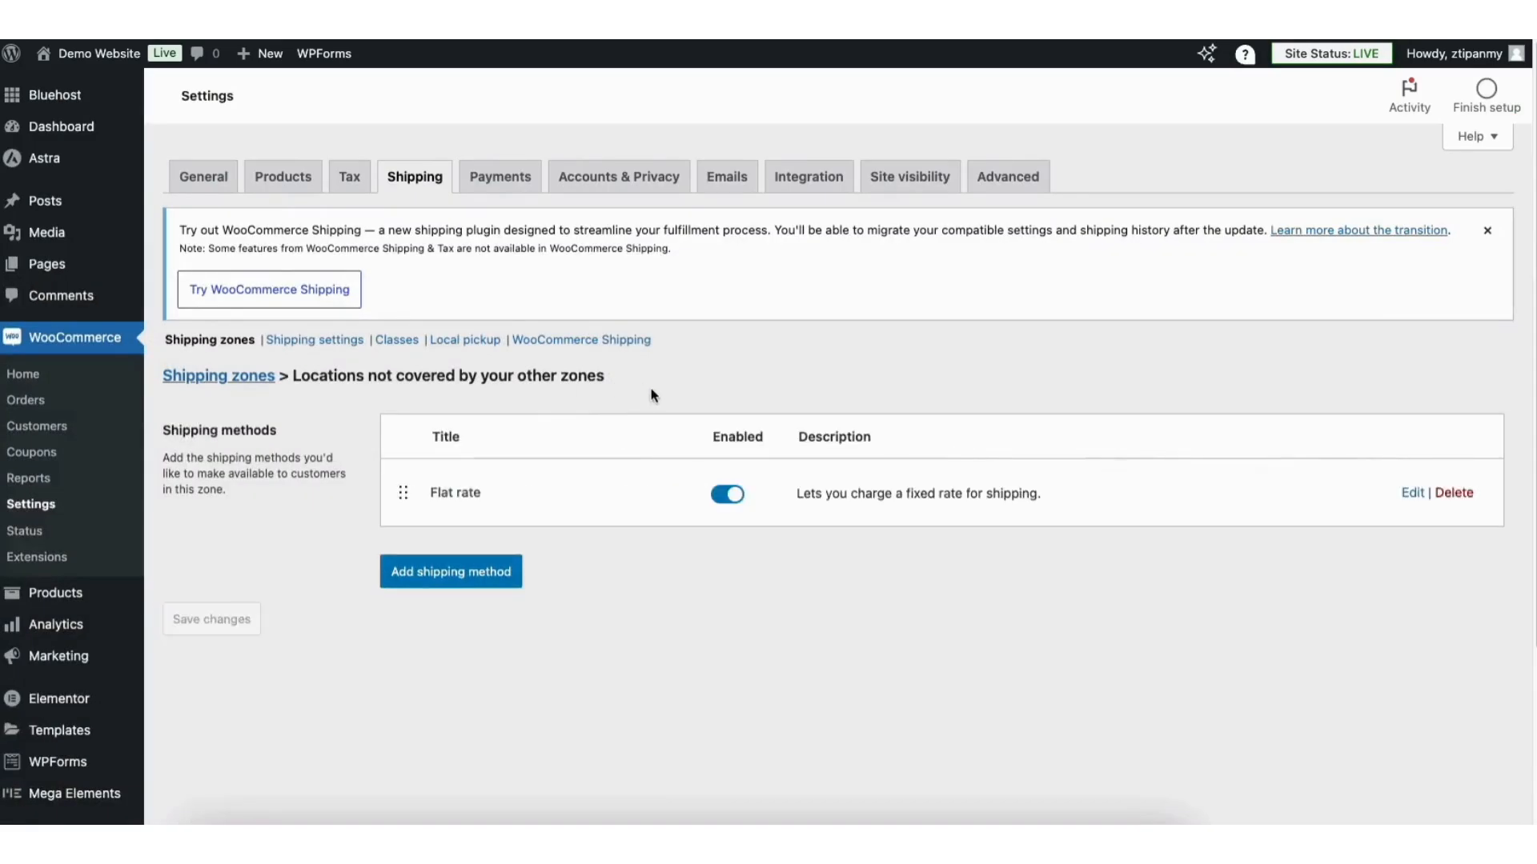
- Review the shipping settings for calculations, shipping destination and debug mode
left_click(316, 343)
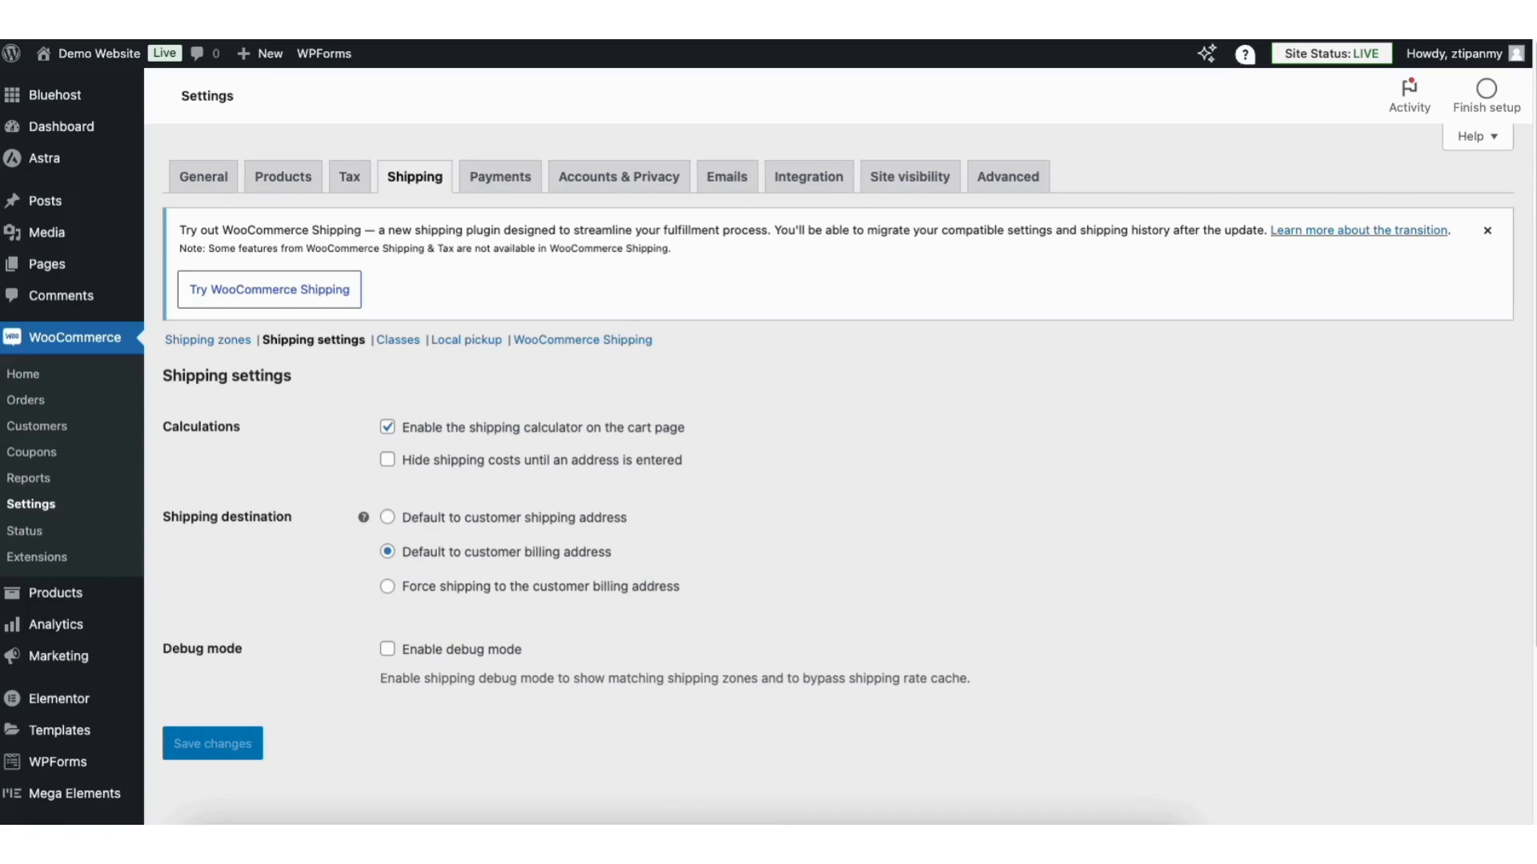
scroll(337, 553, "down", 5)
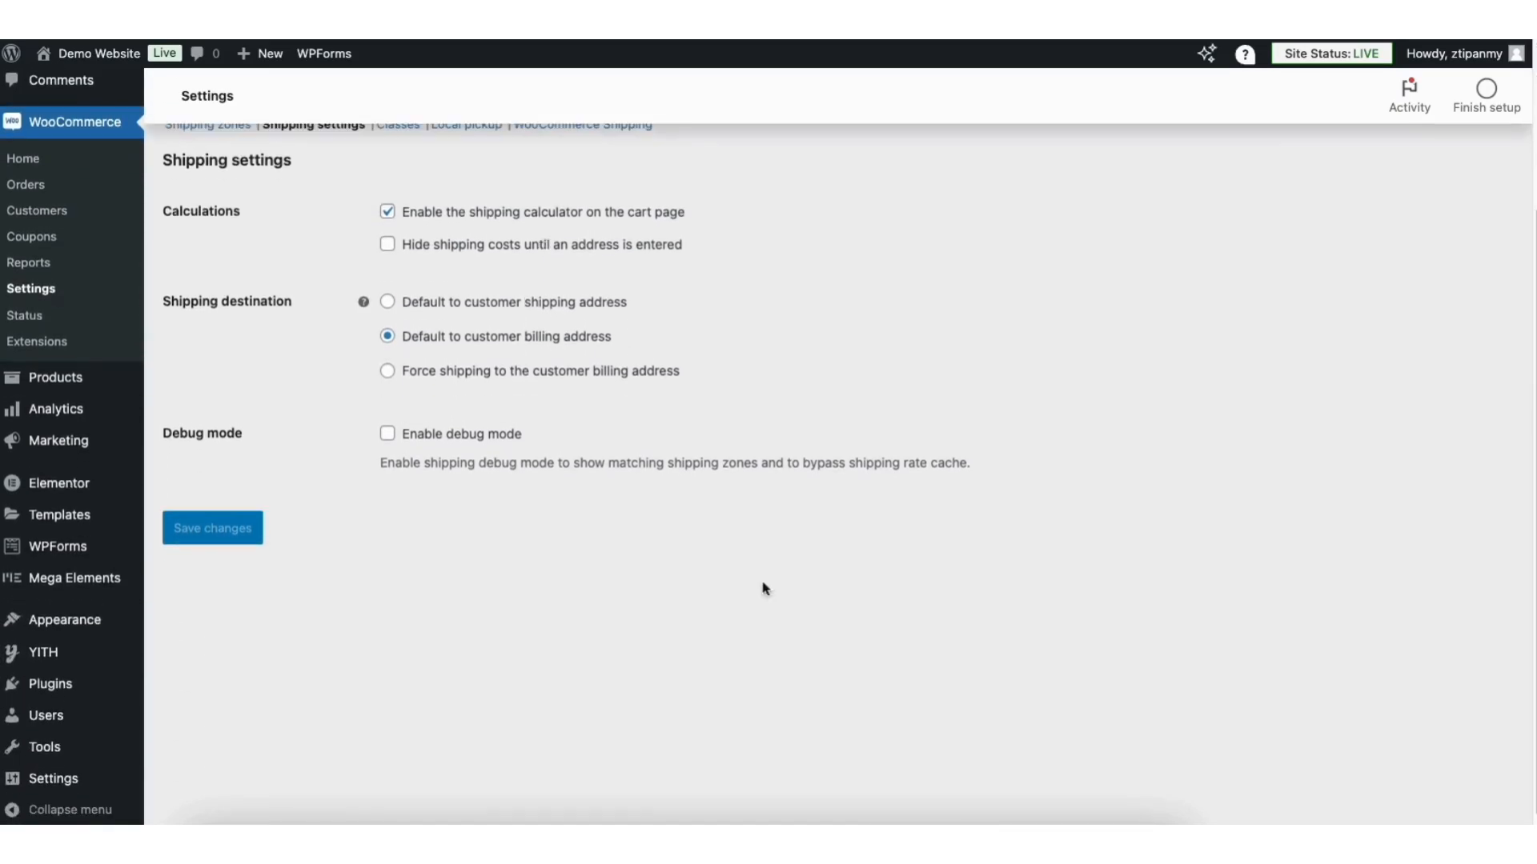
- Search the plugin directory for "stripe", and install and activate WooCommerce Stripe Payment Gateway
mouse_move(45, 693)
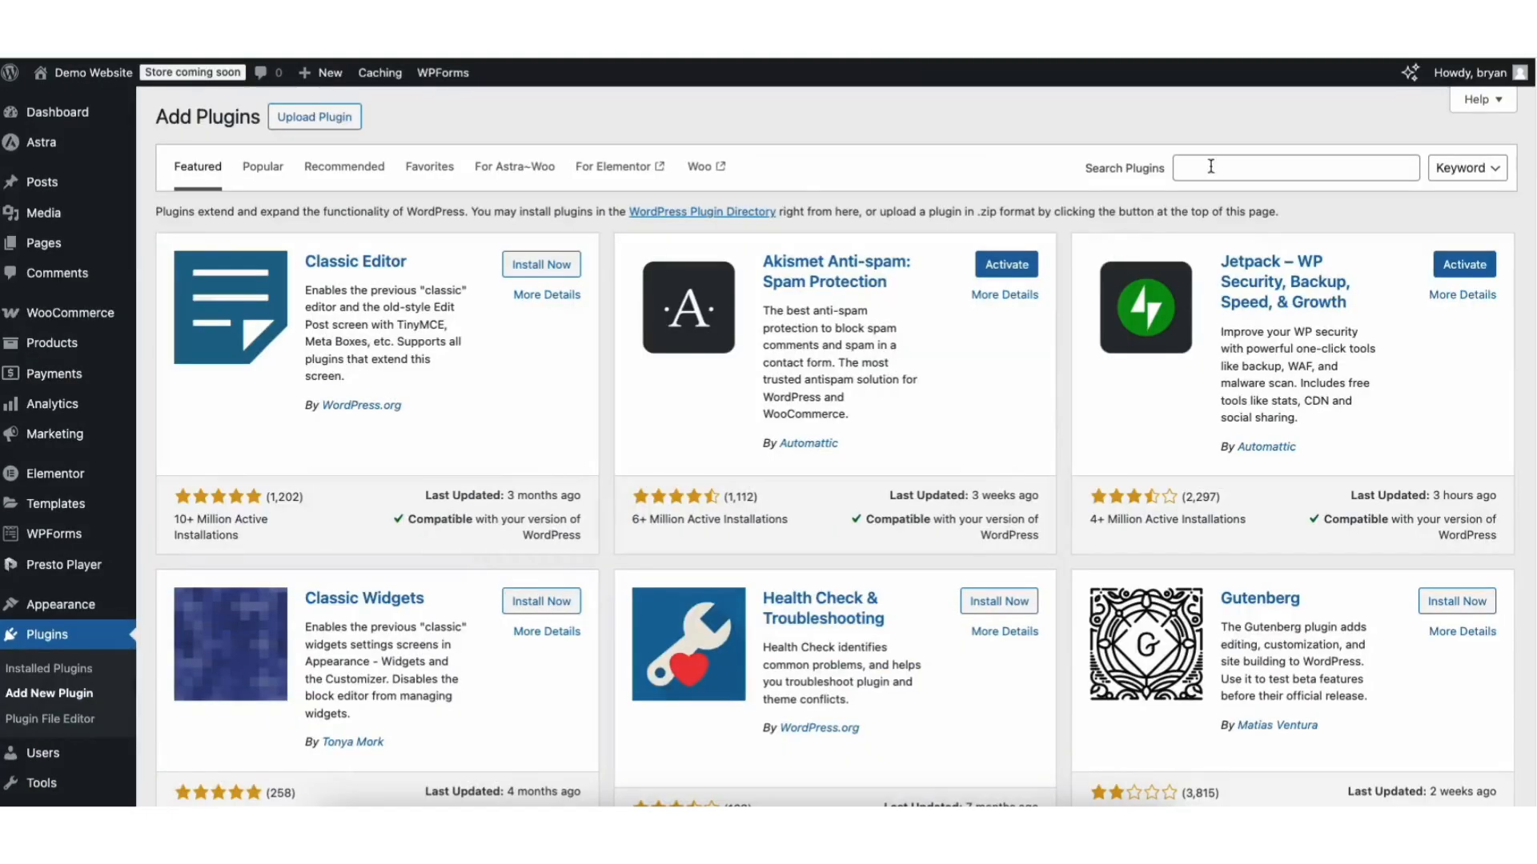
type("stripe")
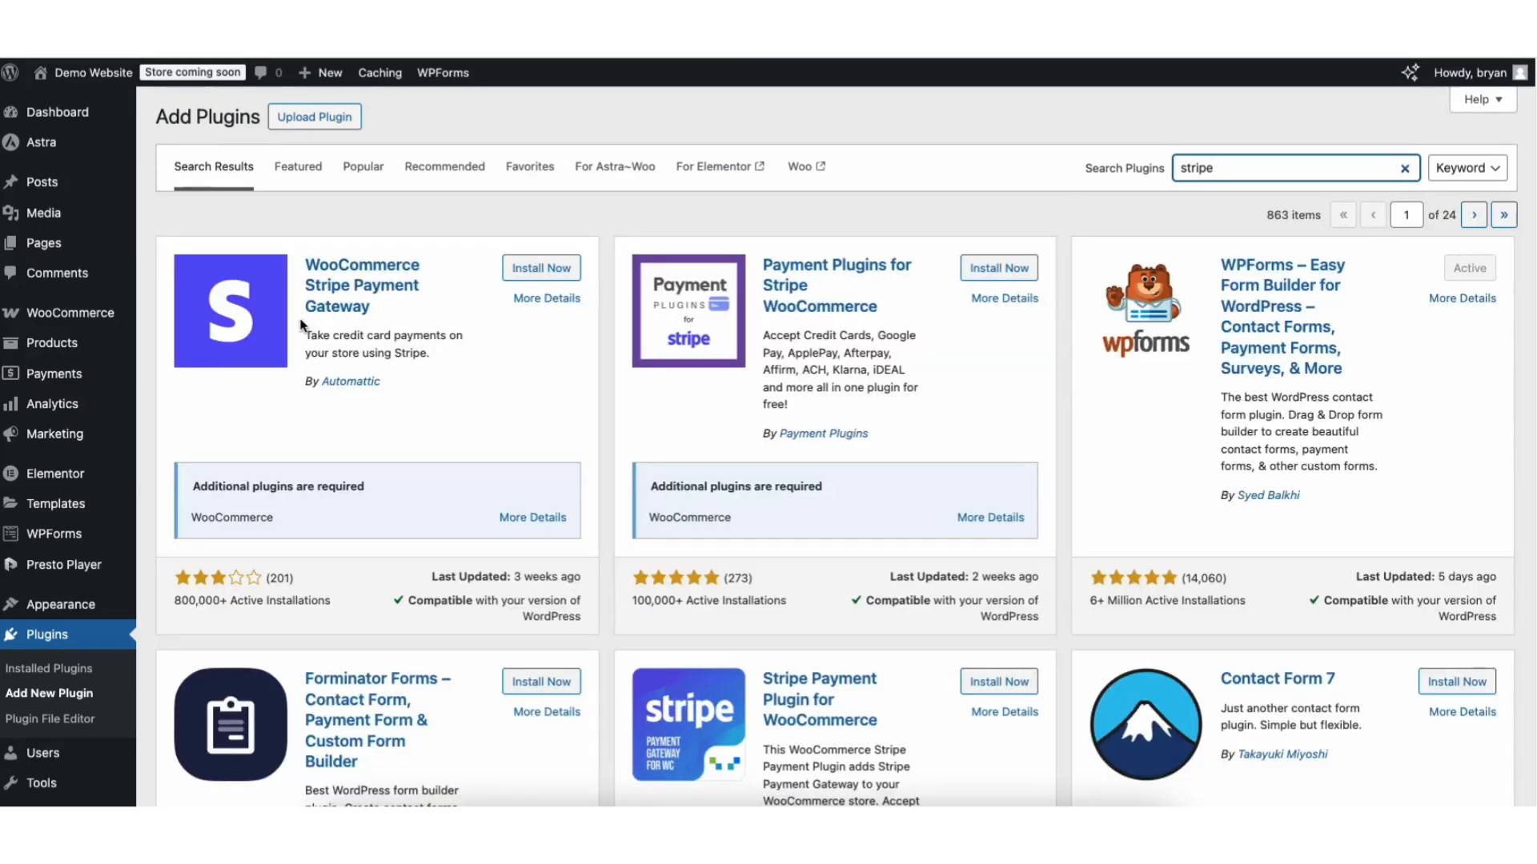
left_click(537, 270)
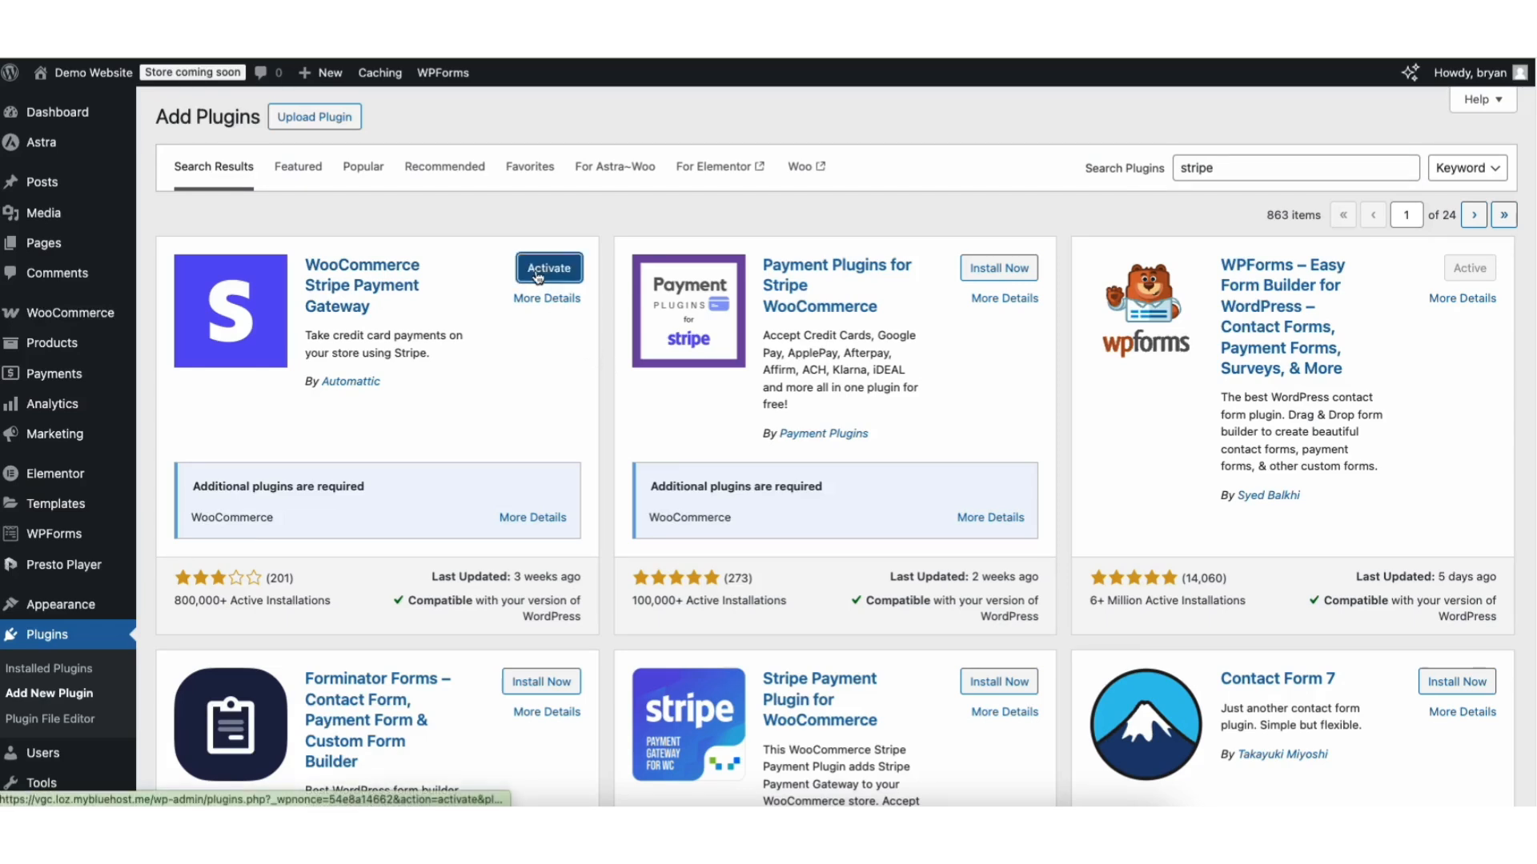
left_click(538, 272)
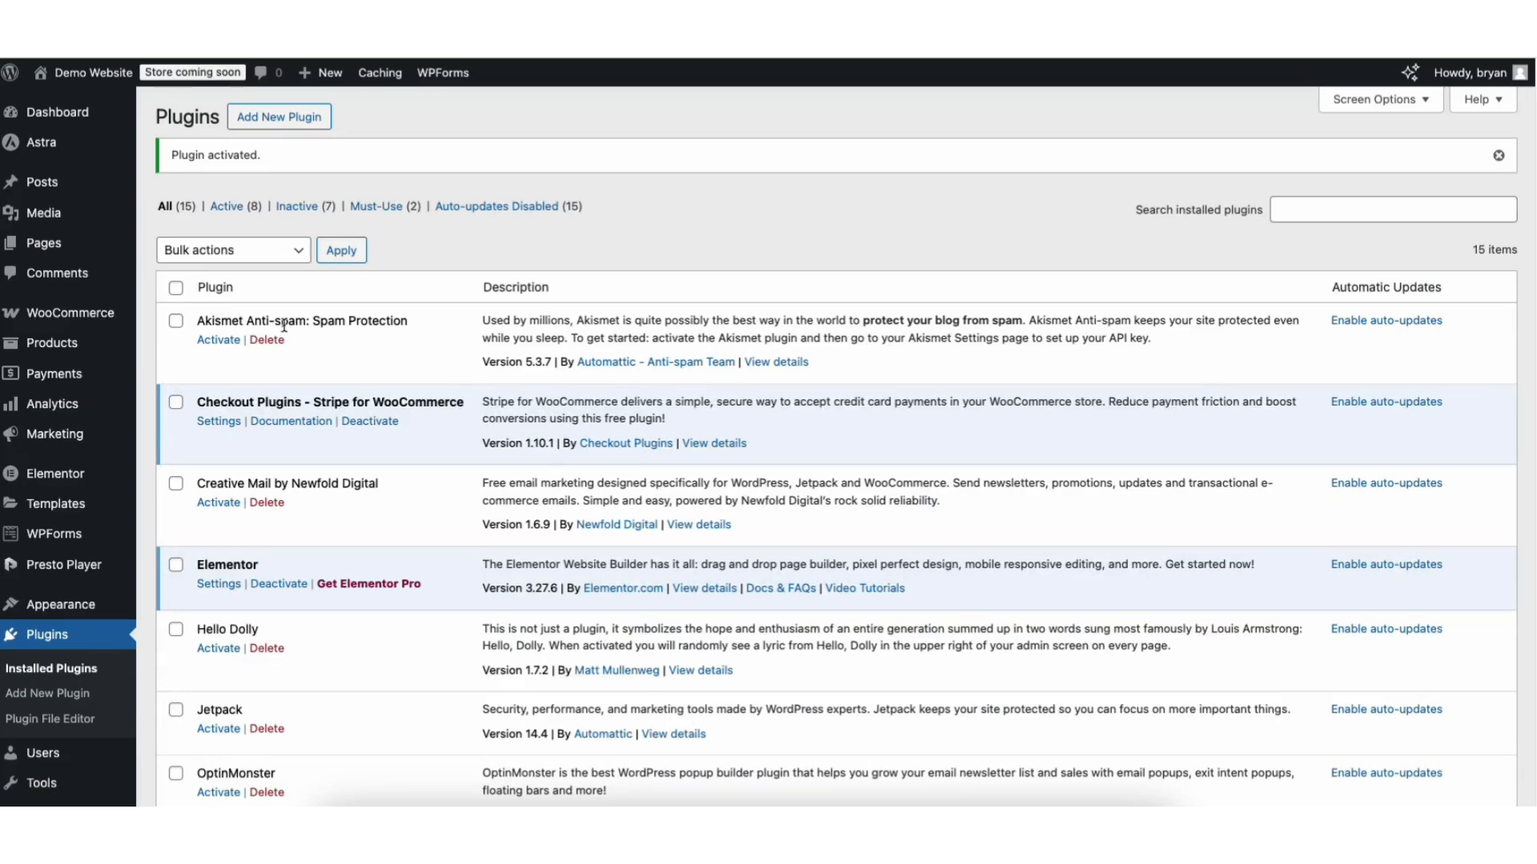
- Enable Stripe in the WooCommerce payment methods and start creating or connecting a Stripe account
mouse_move(78, 319)
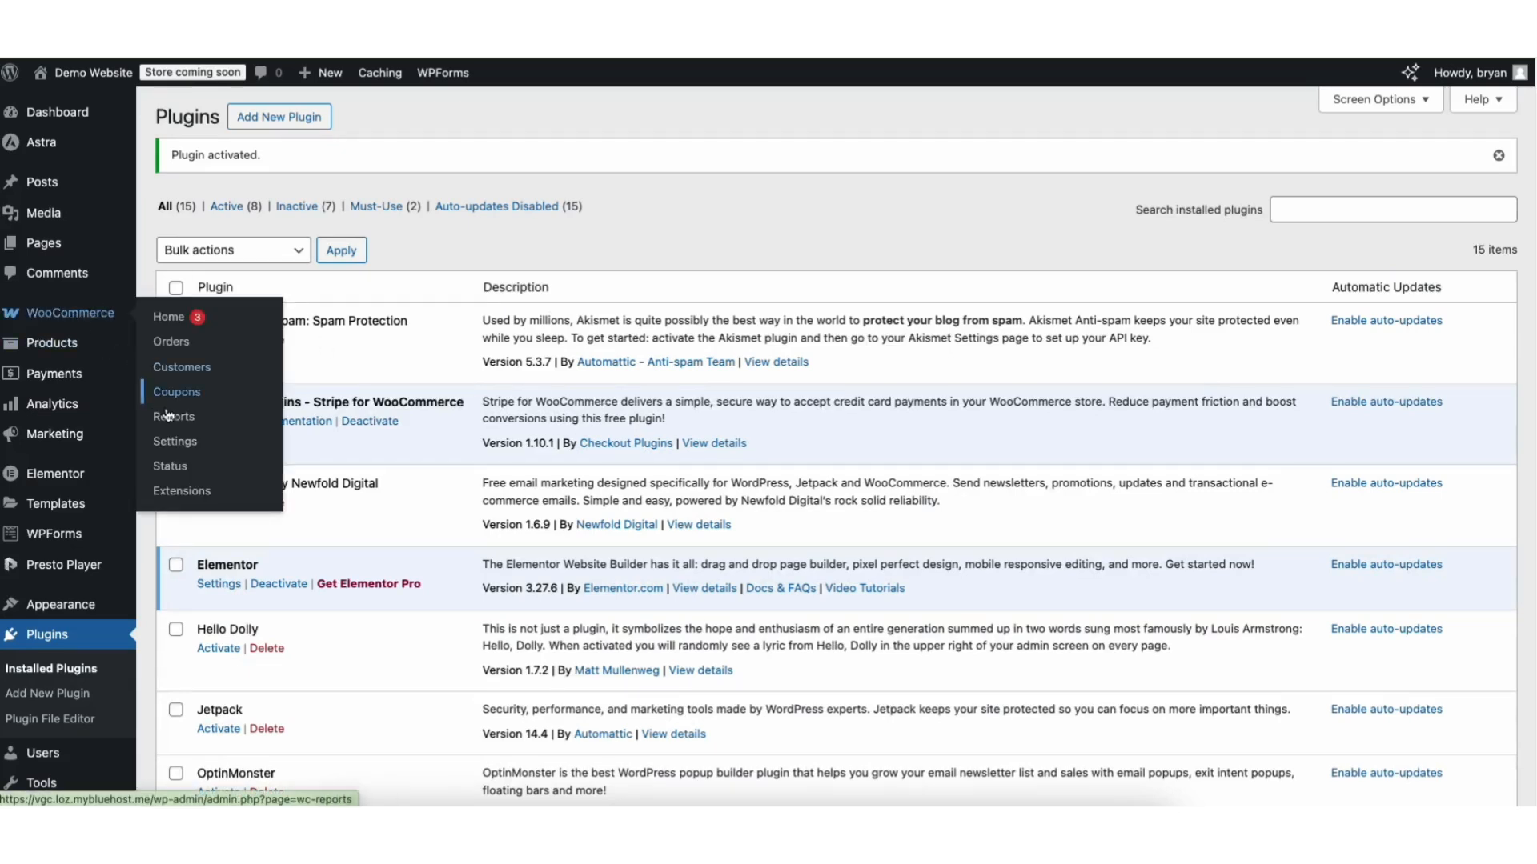
left_click(175, 443)
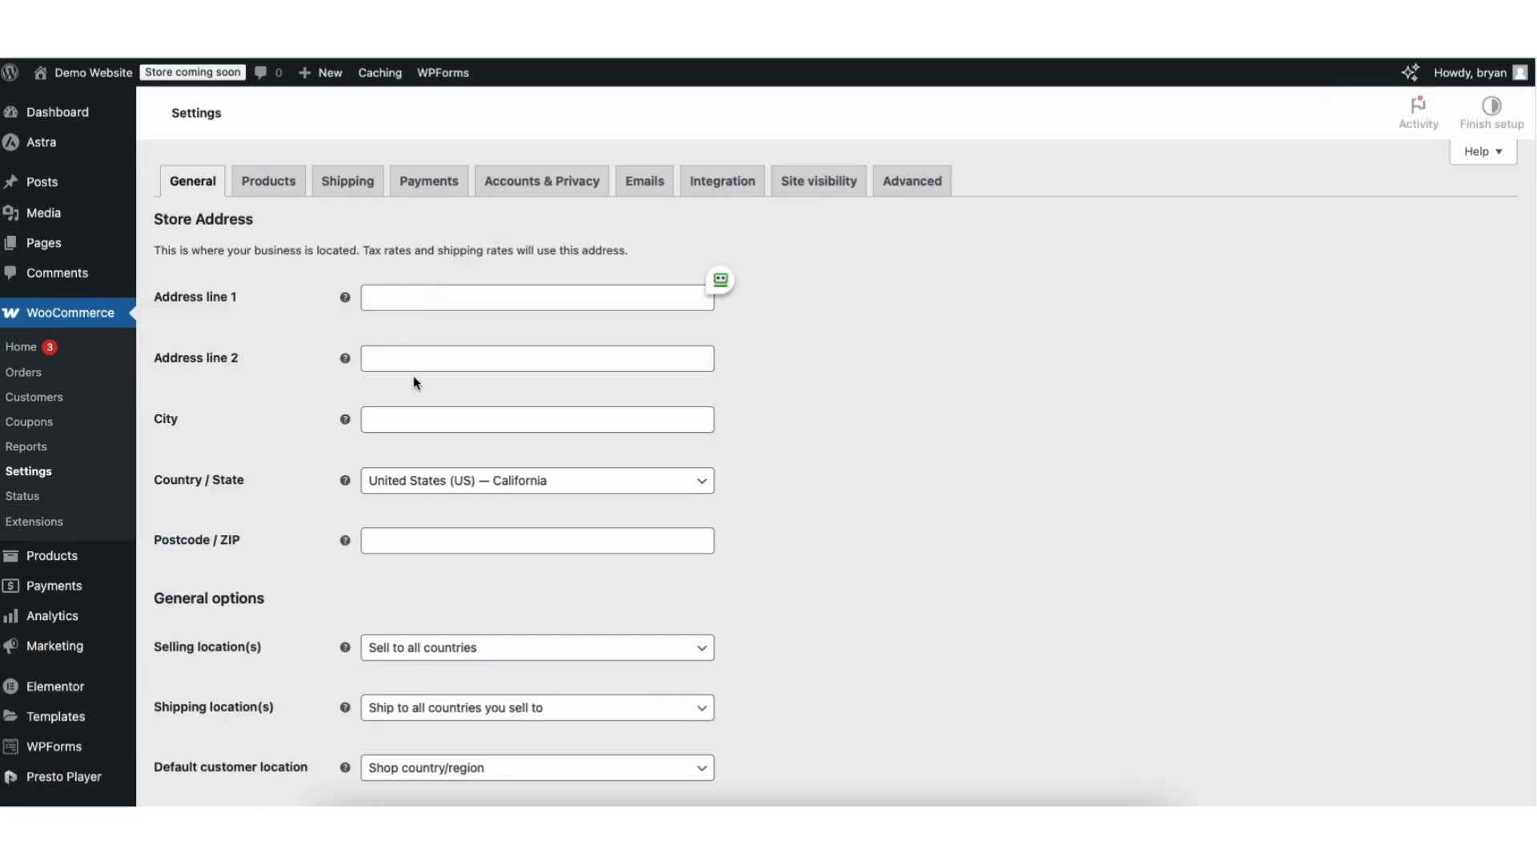
left_click(423, 184)
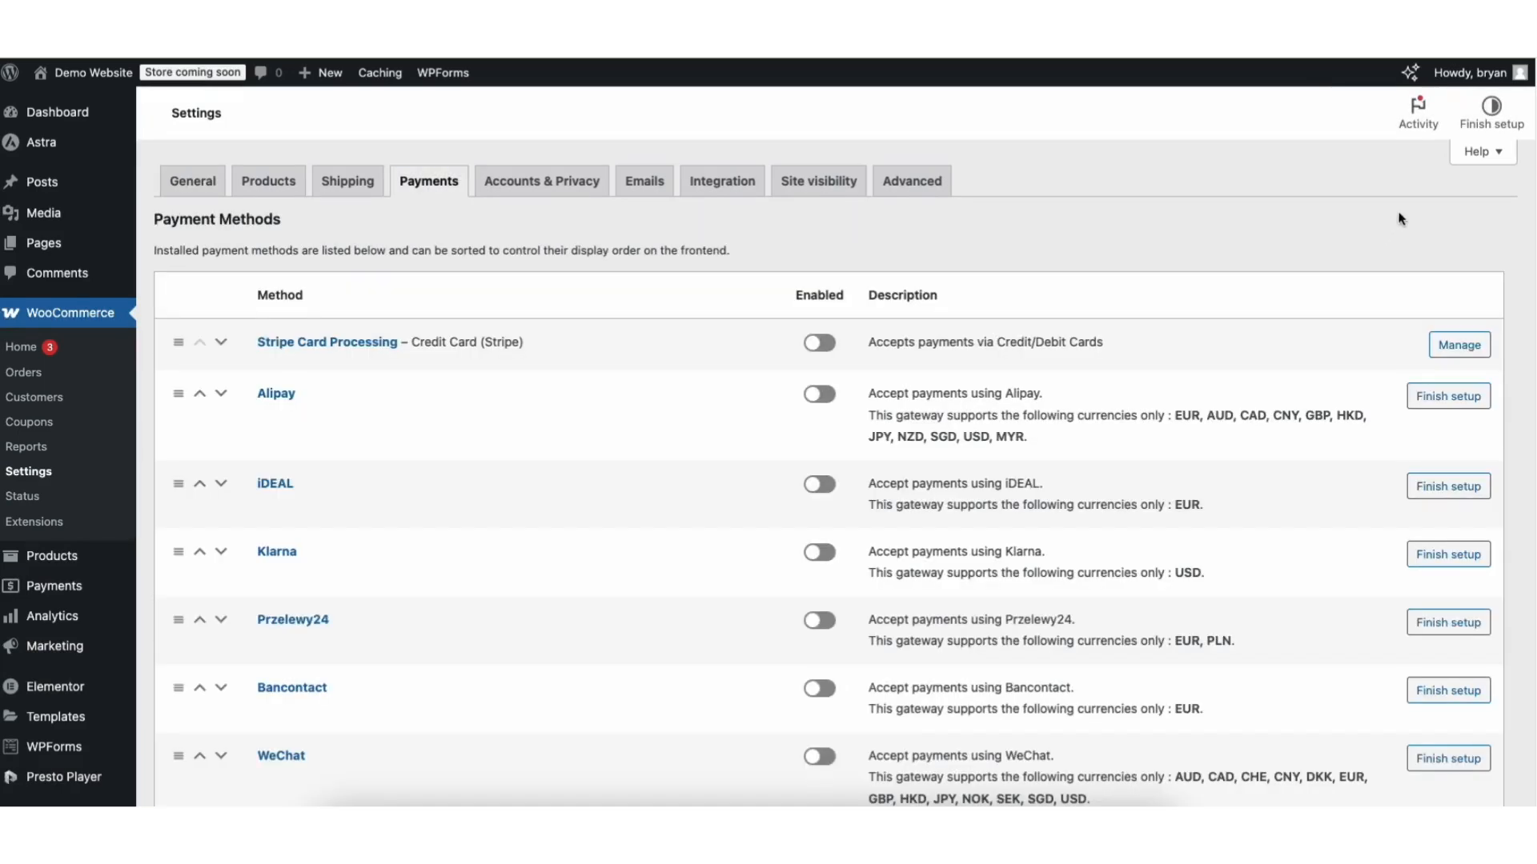
scroll(1532, 401, "down", 5)
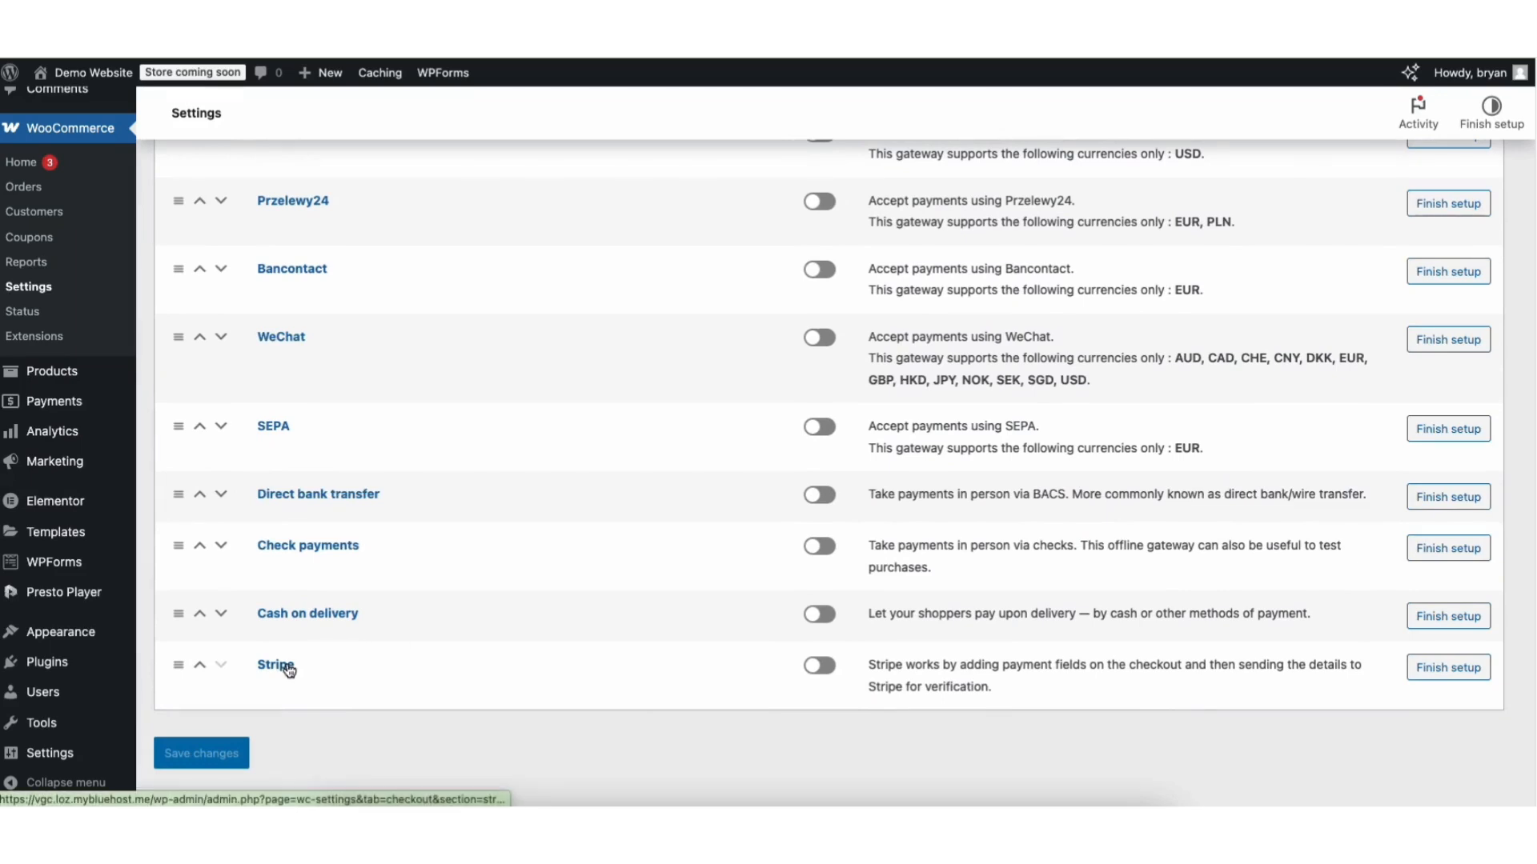
left_click(828, 666)
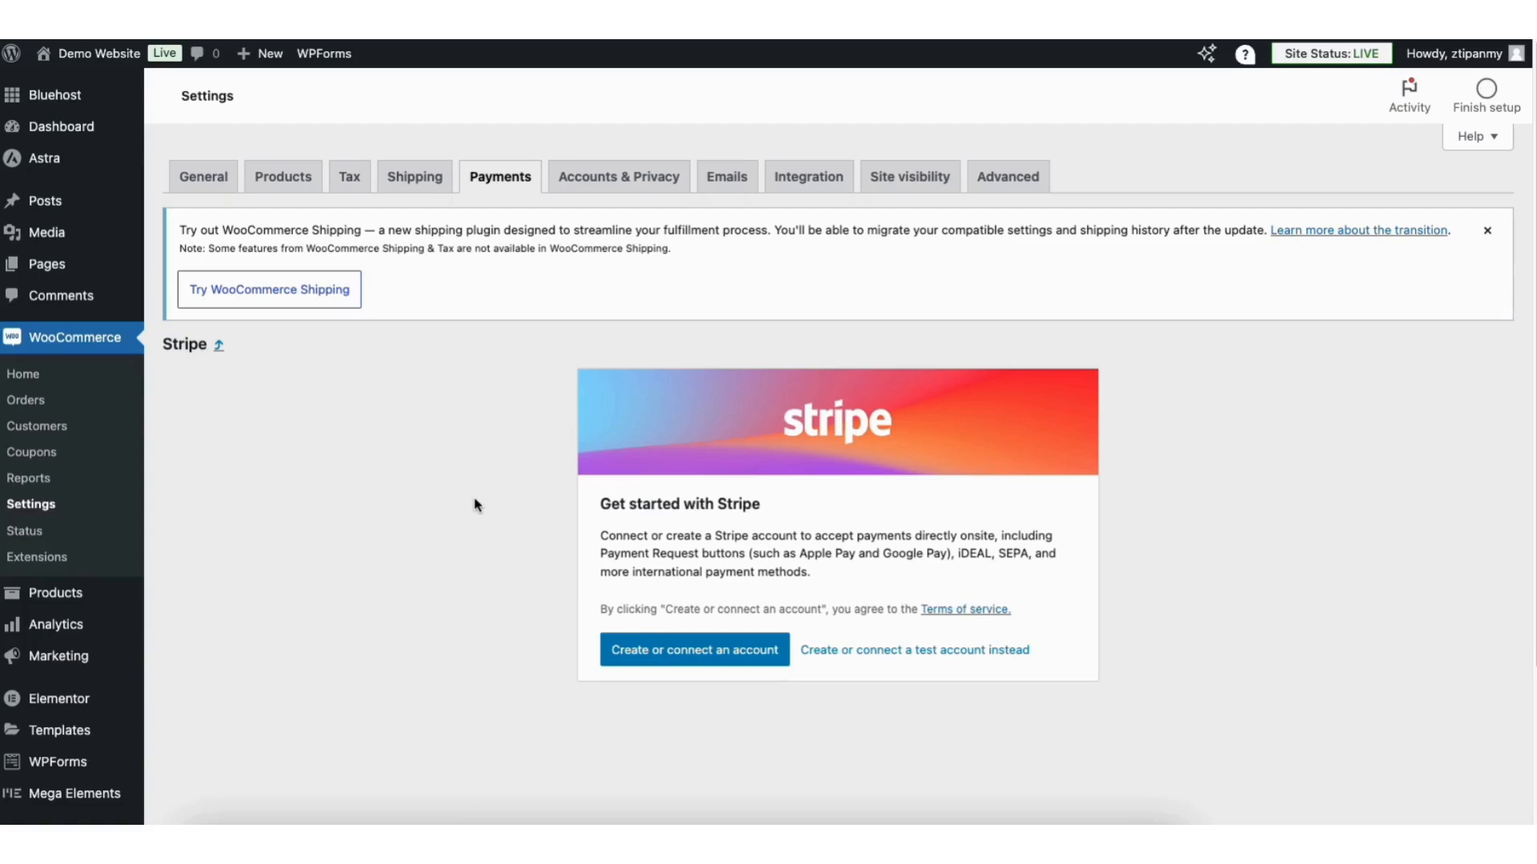
left_click(663, 654)
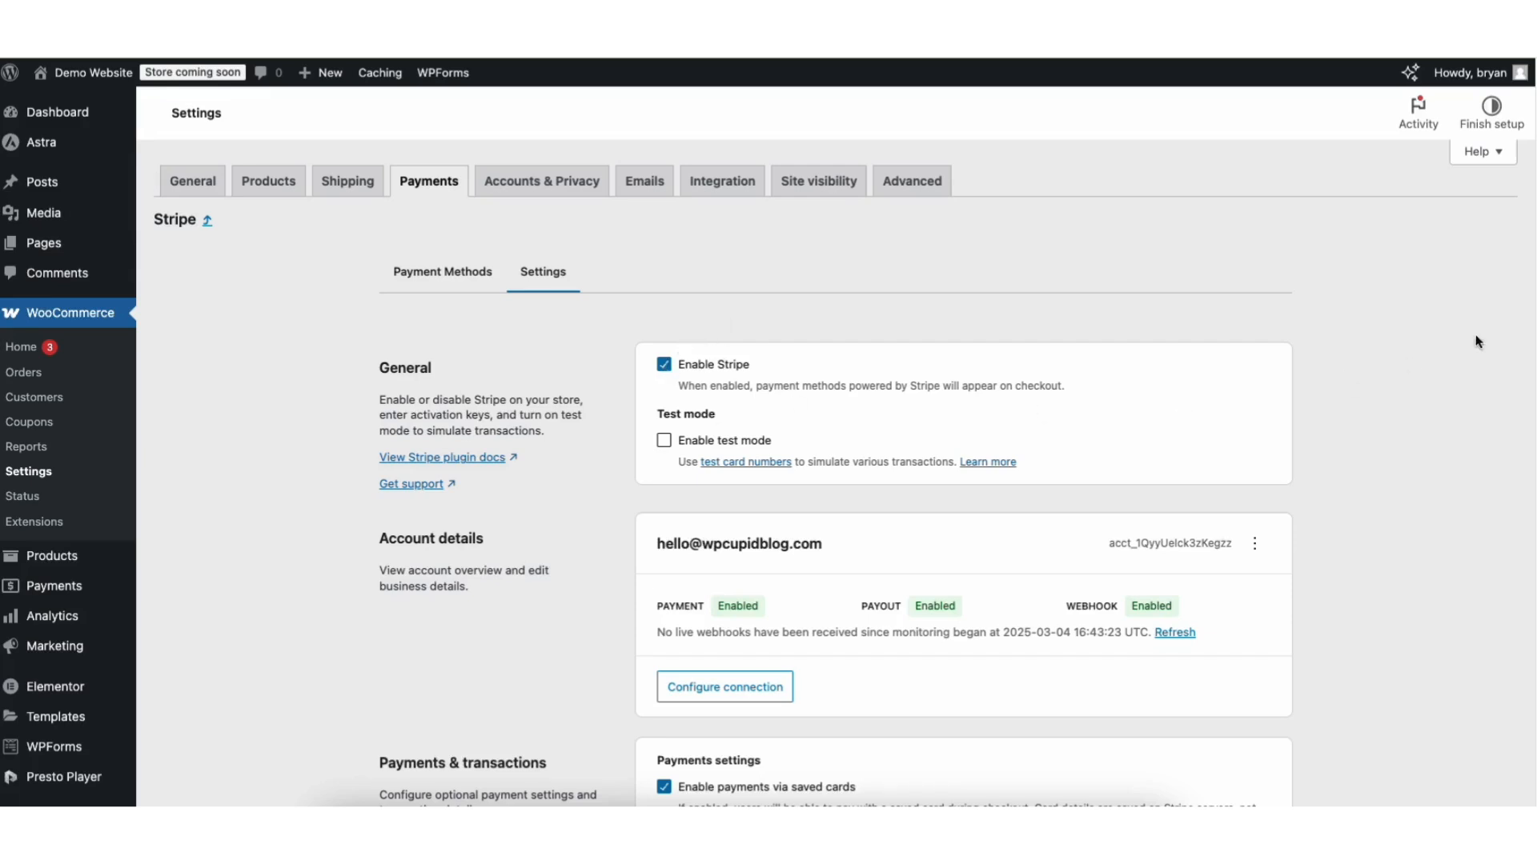
- Review the Stripe settings for account details, payments and transactions, customer bank statement and advanced options
scroll(1529, 276, "down", 3)
scroll(1523, 384, "down", 3)
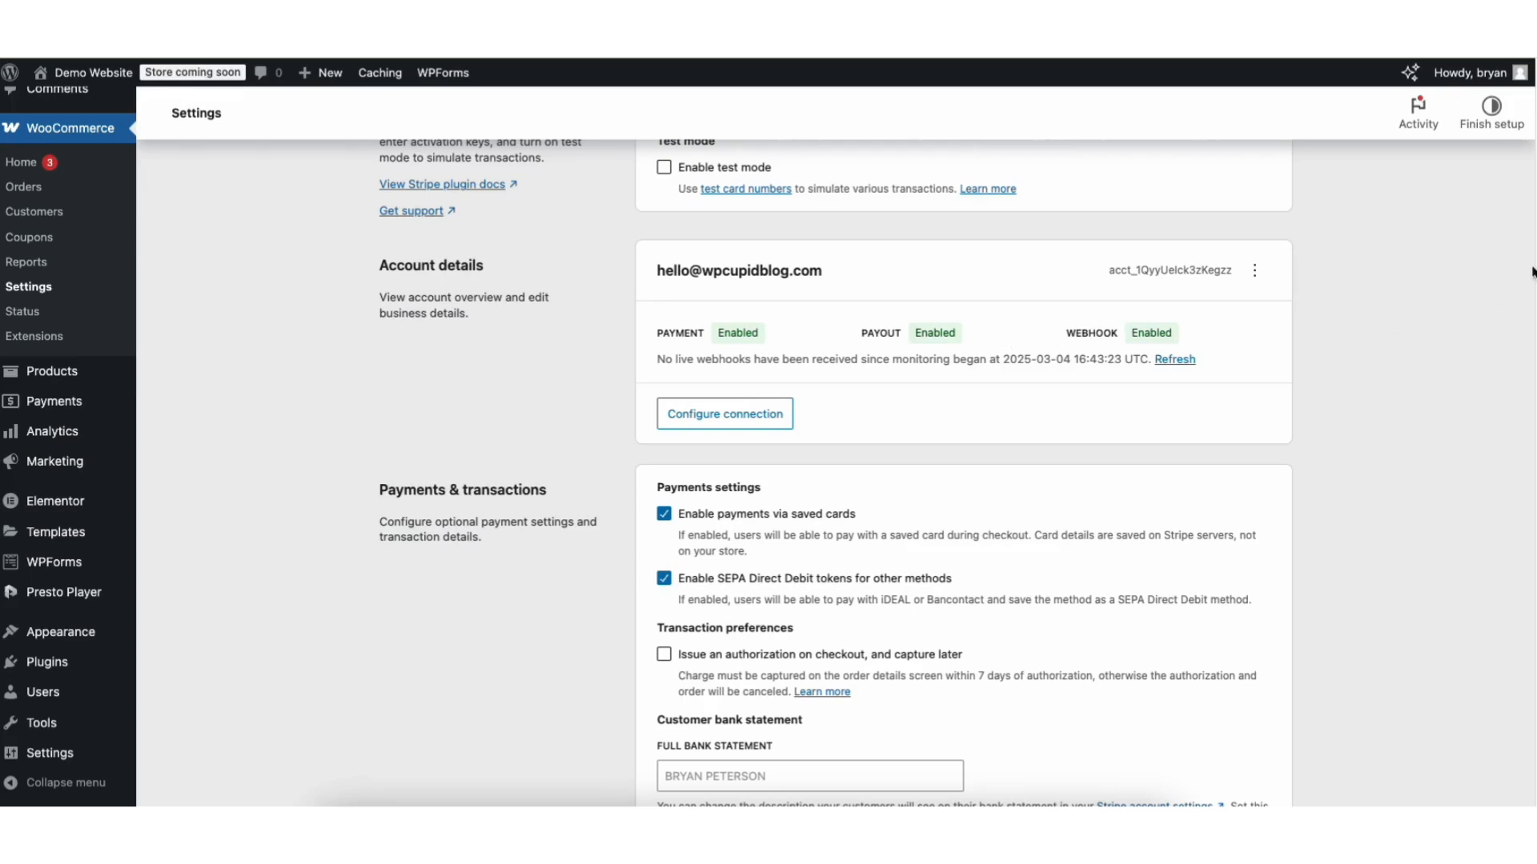
scroll(1510, 344, "down", 5)
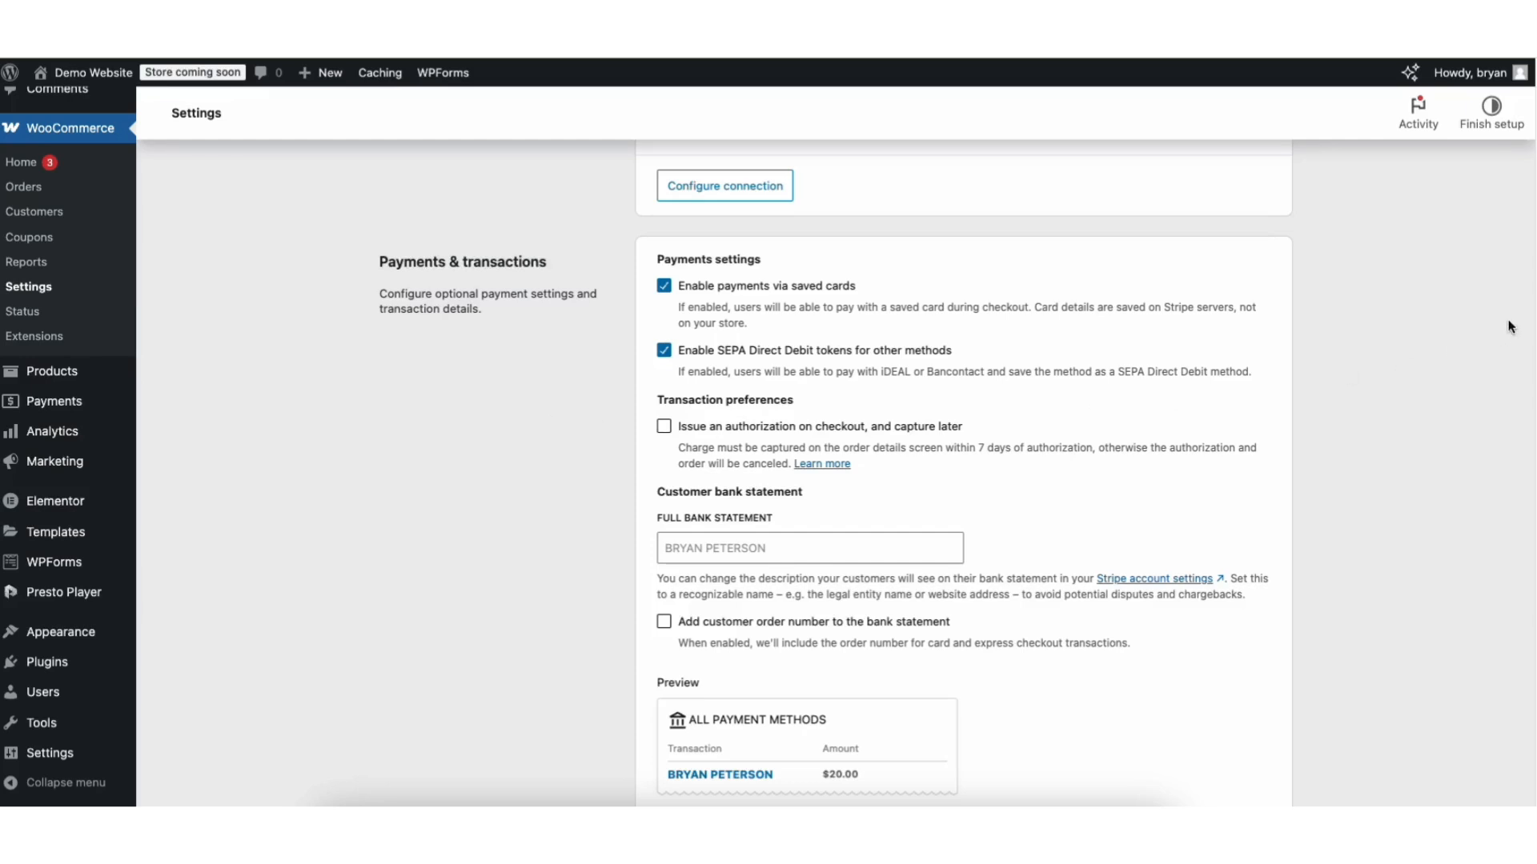
scroll(1526, 490, "down", 8)
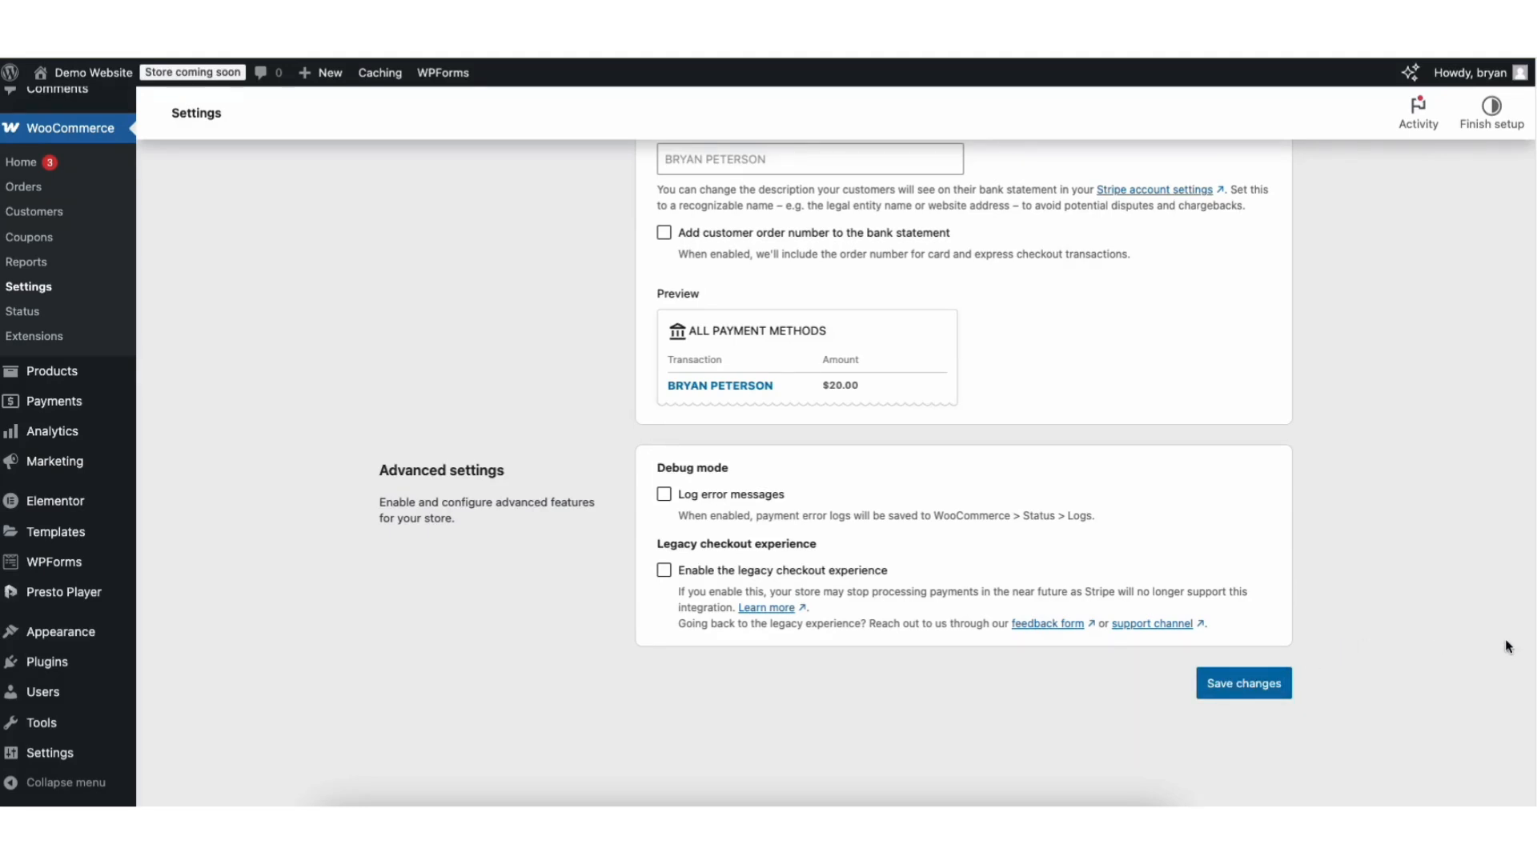
left_click_drag(1535, 672, 1531, 204)
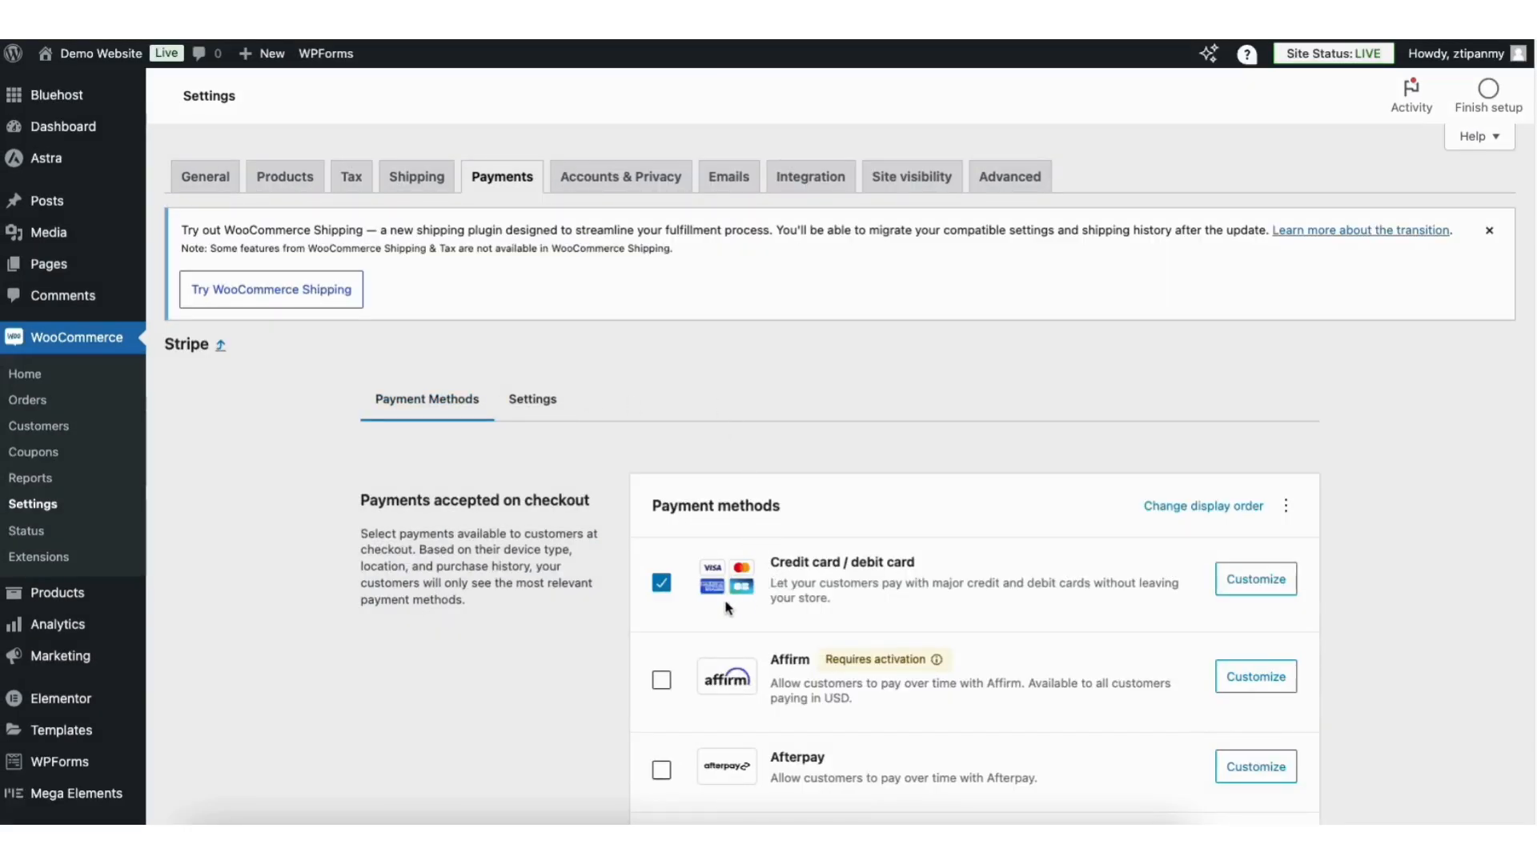
- Enable Afterpay as a Stripe payment method and remove it from checkout again
scroll(1457, 254, "down", 4)
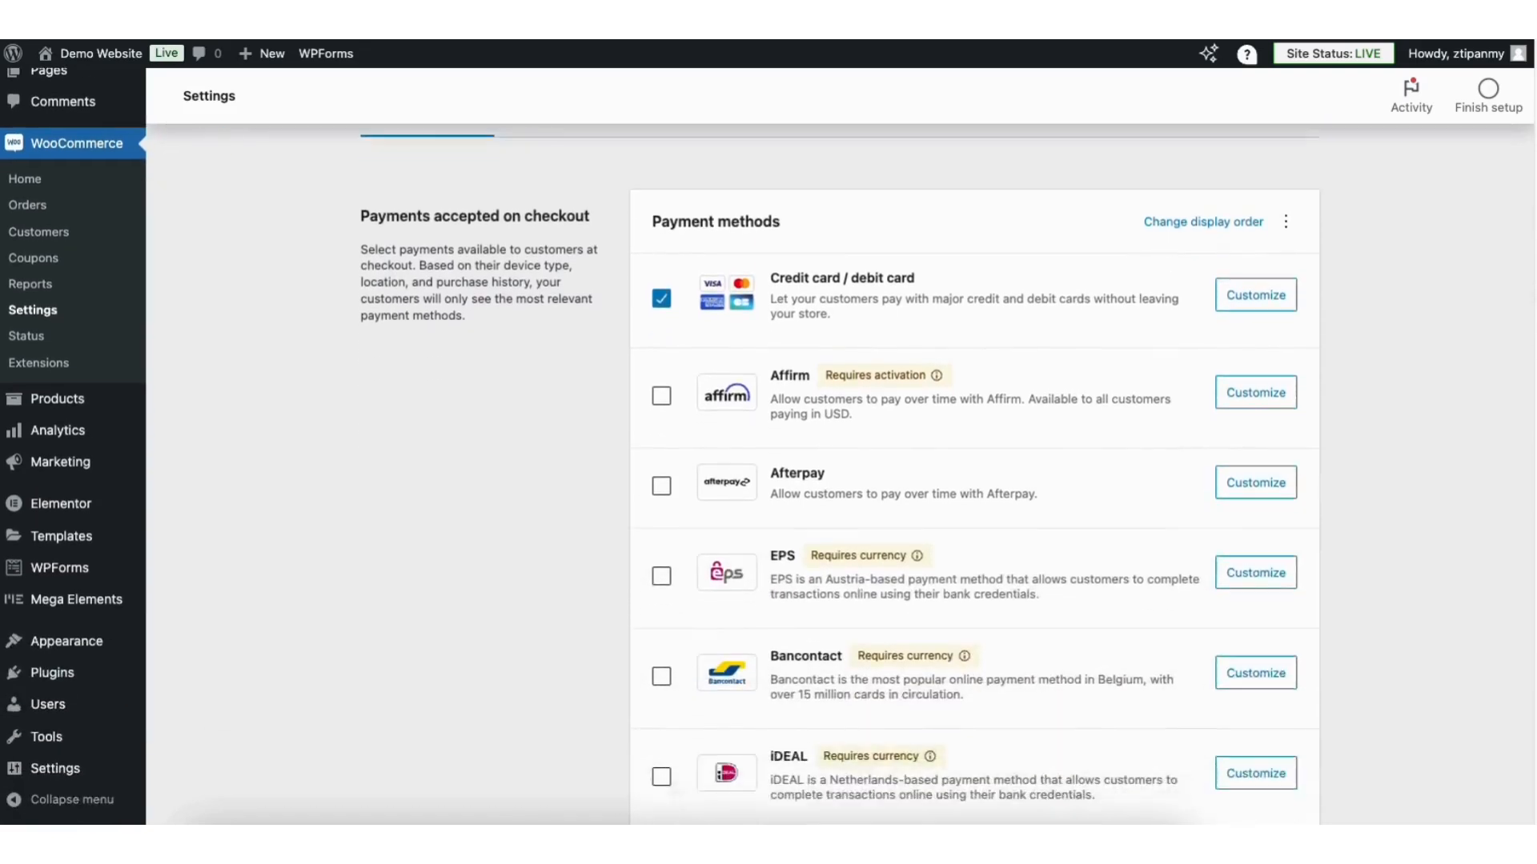
scroll(795, 401, "down", 2)
left_click(661, 360)
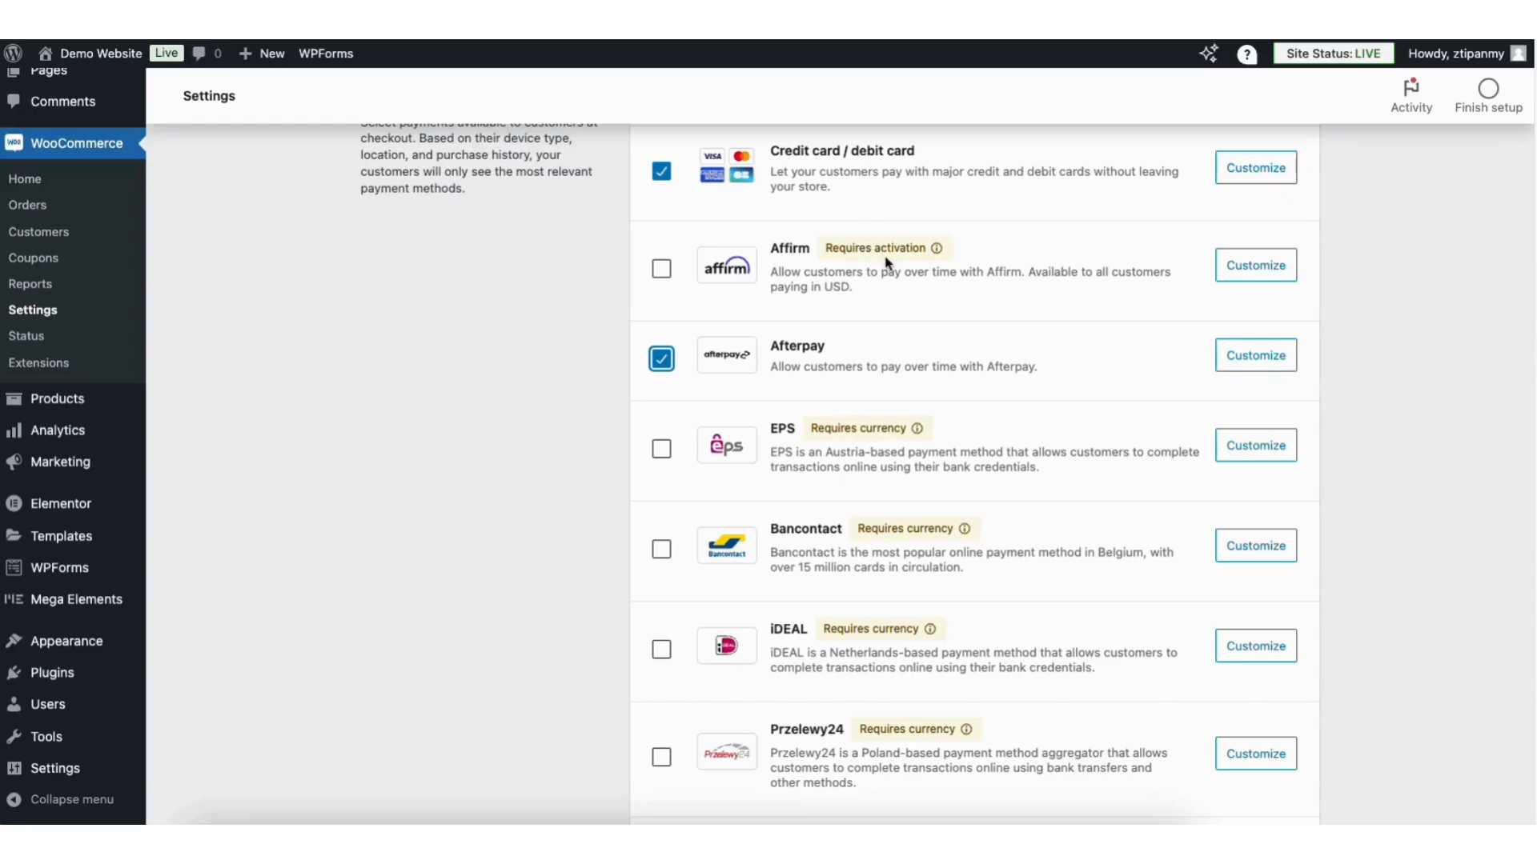
left_click(661, 361)
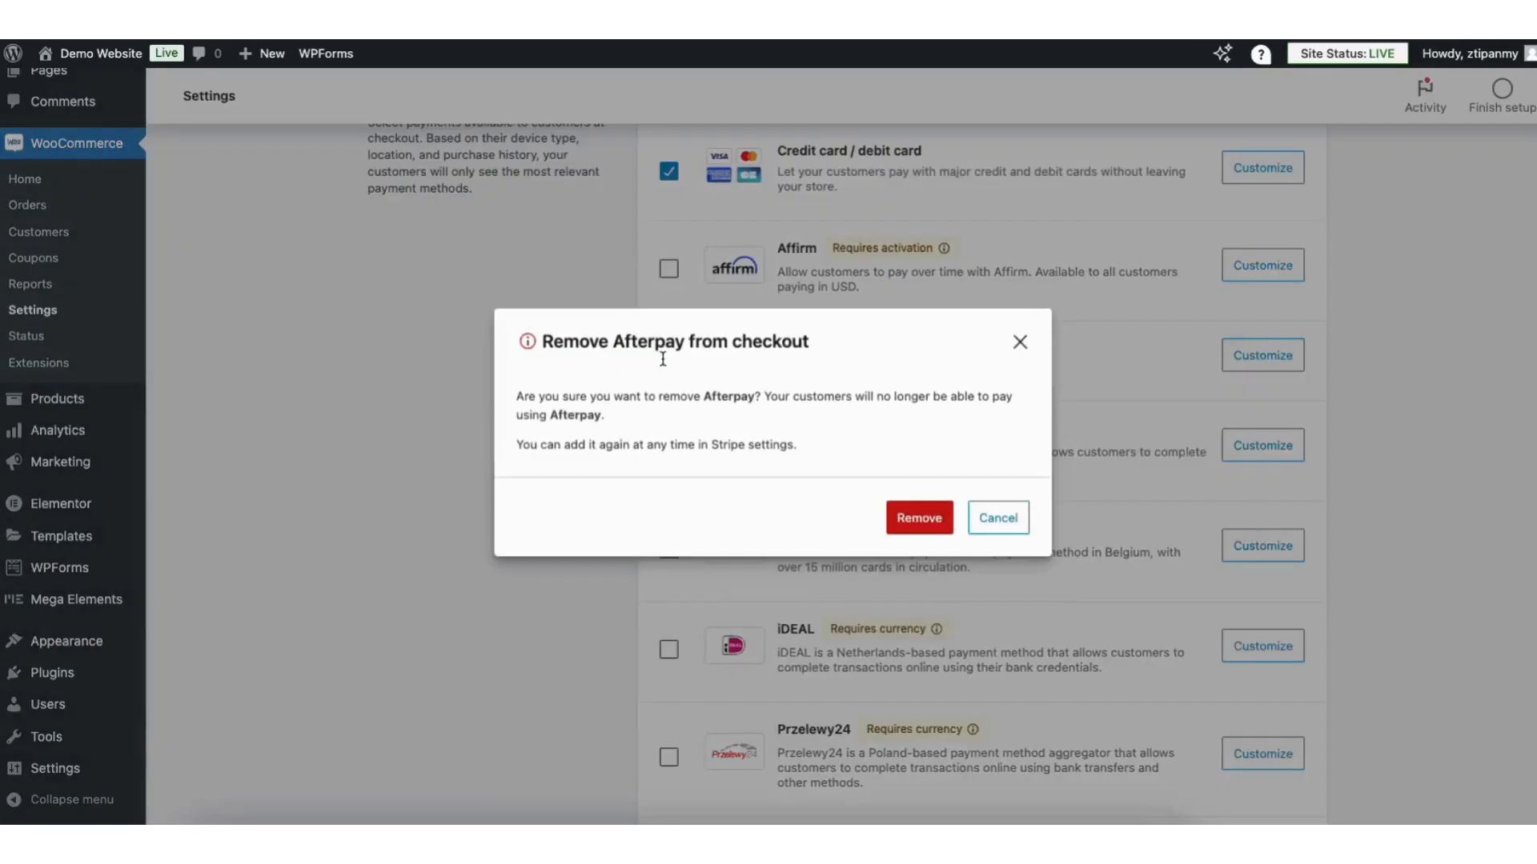
left_click(919, 519)
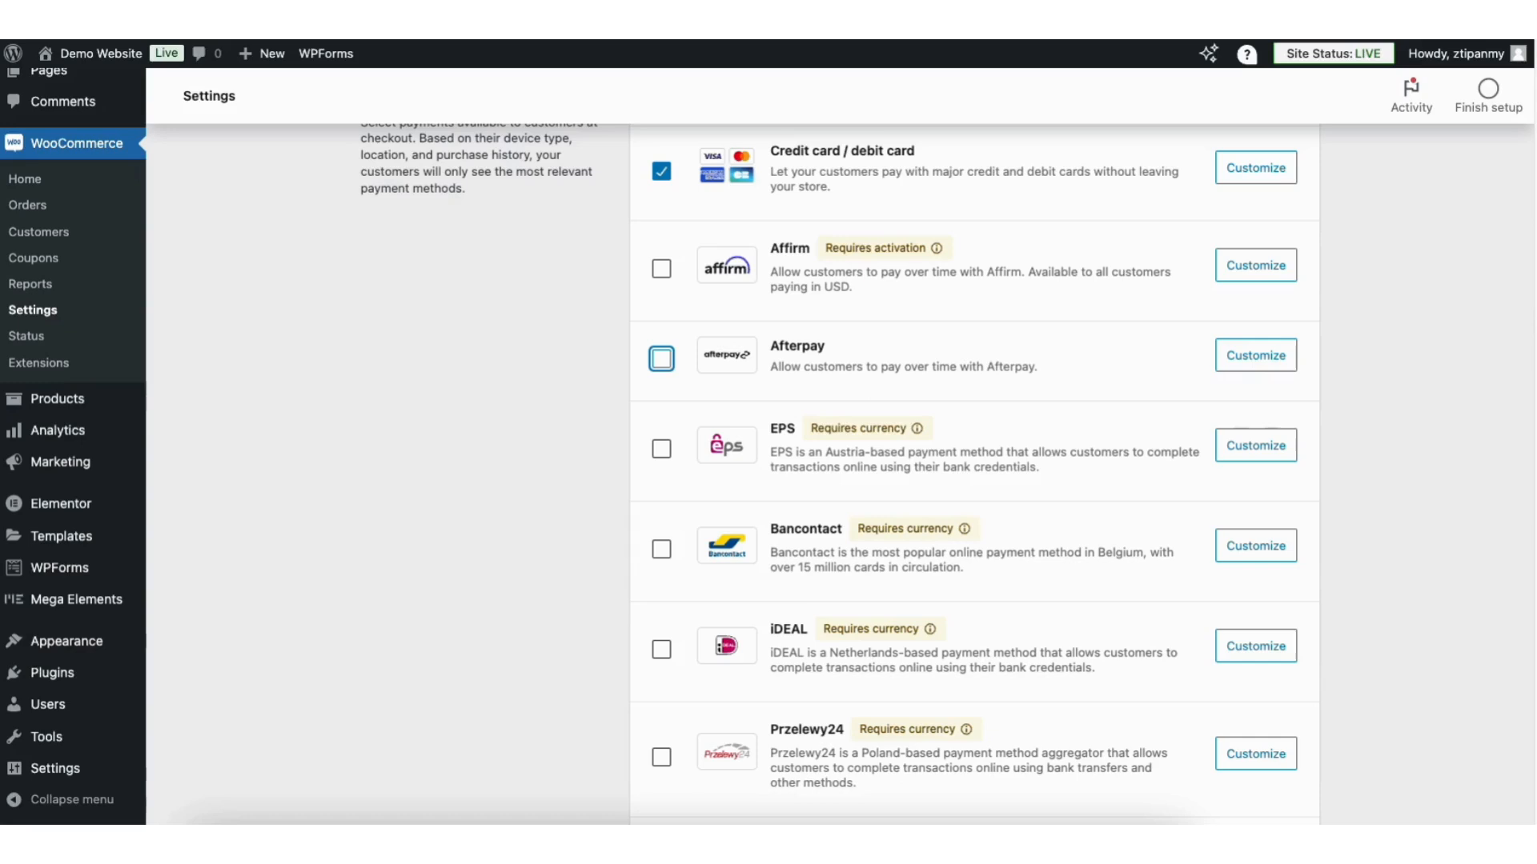
- Examine the remaining Stripe payment methods and the express checkout options
scroll(1519, 343, "down", 7)
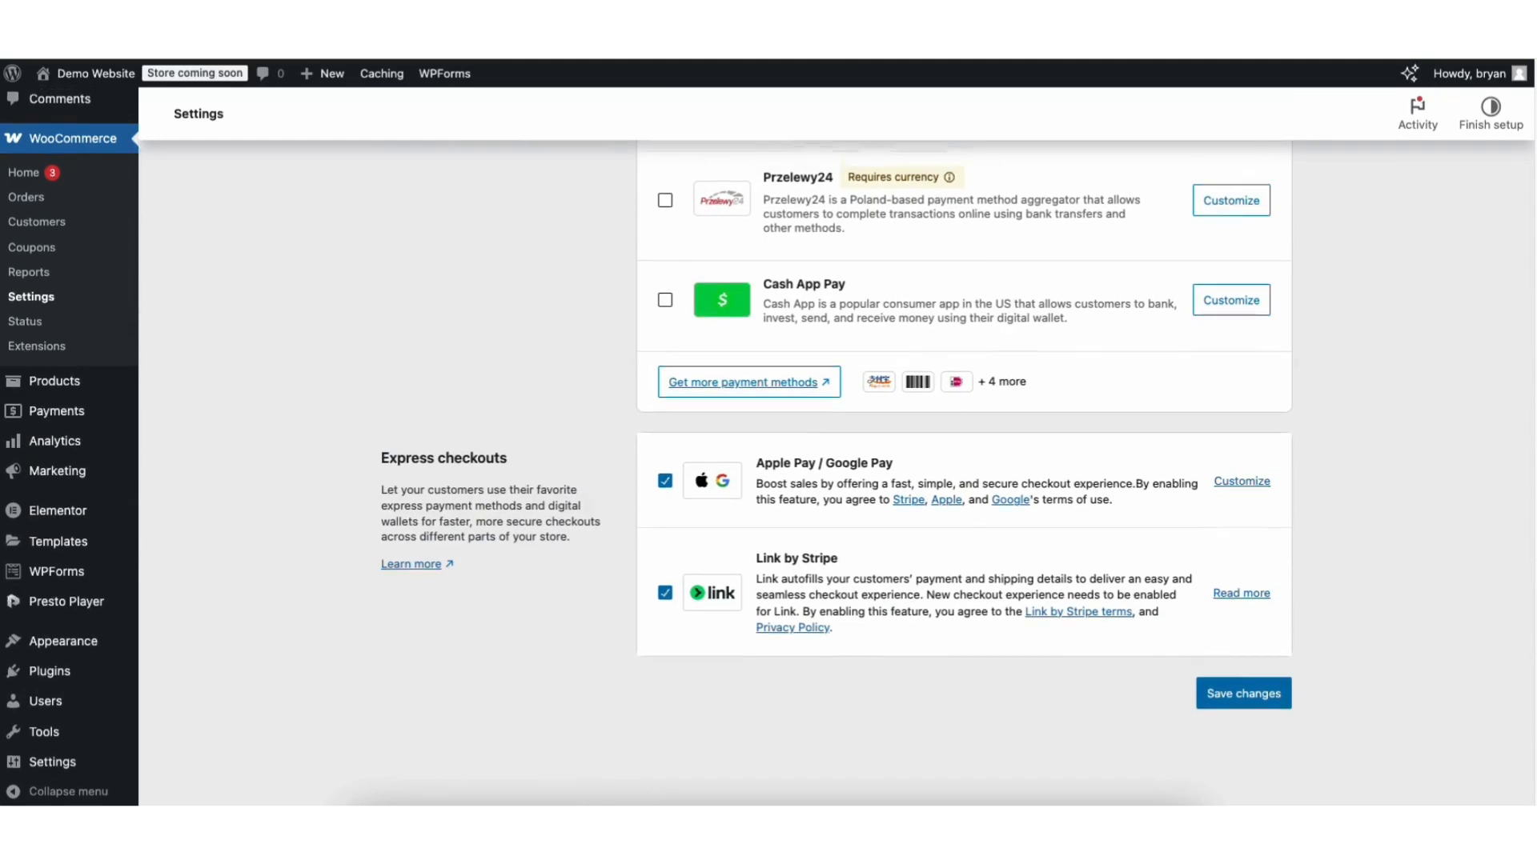
scroll(1479, 214, "up", 10)
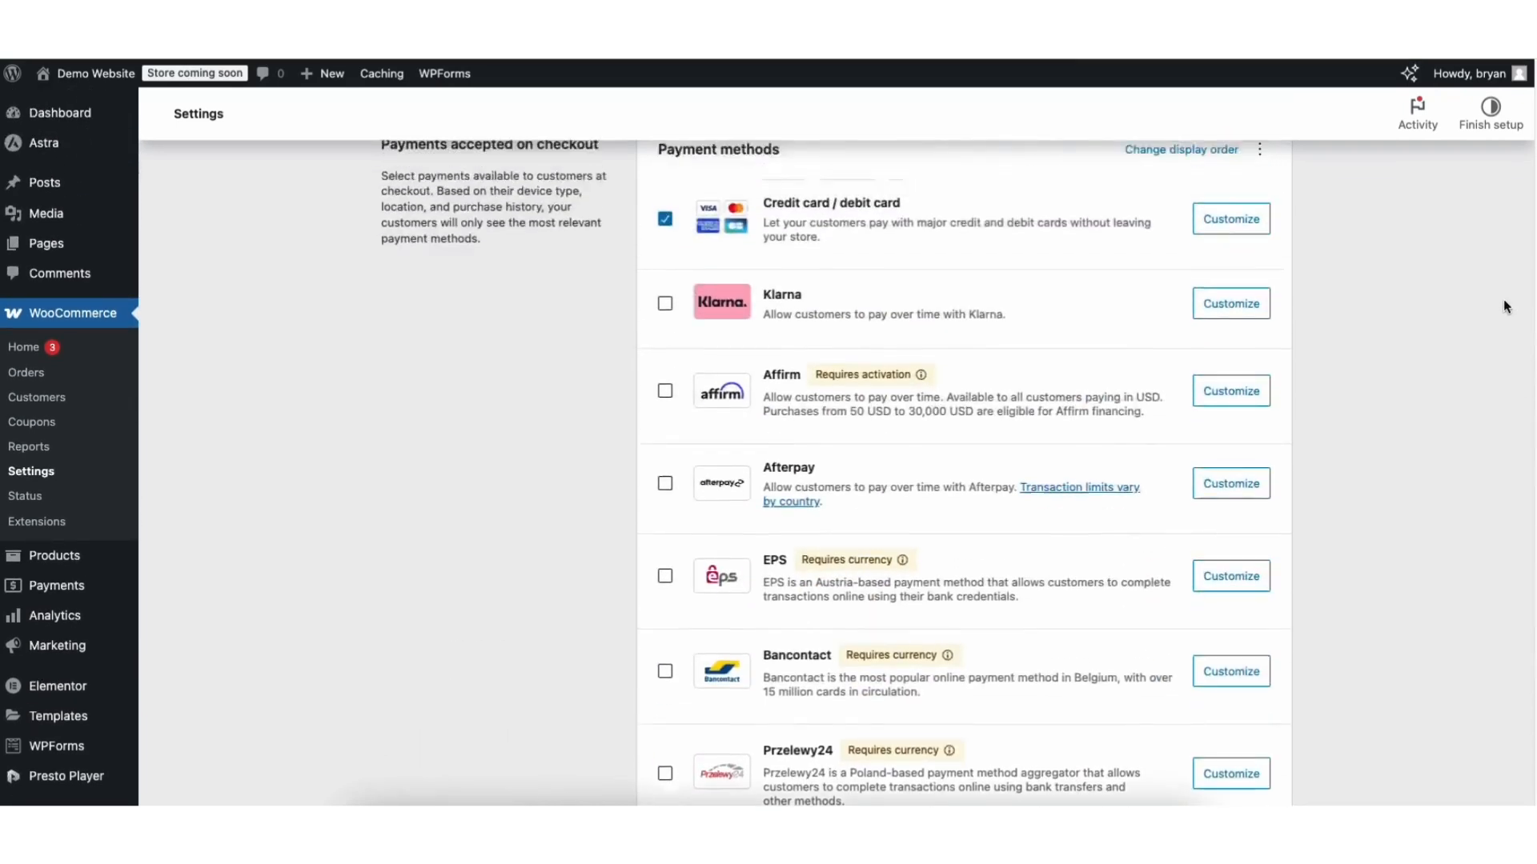
scroll(1478, 210, "up", 1)
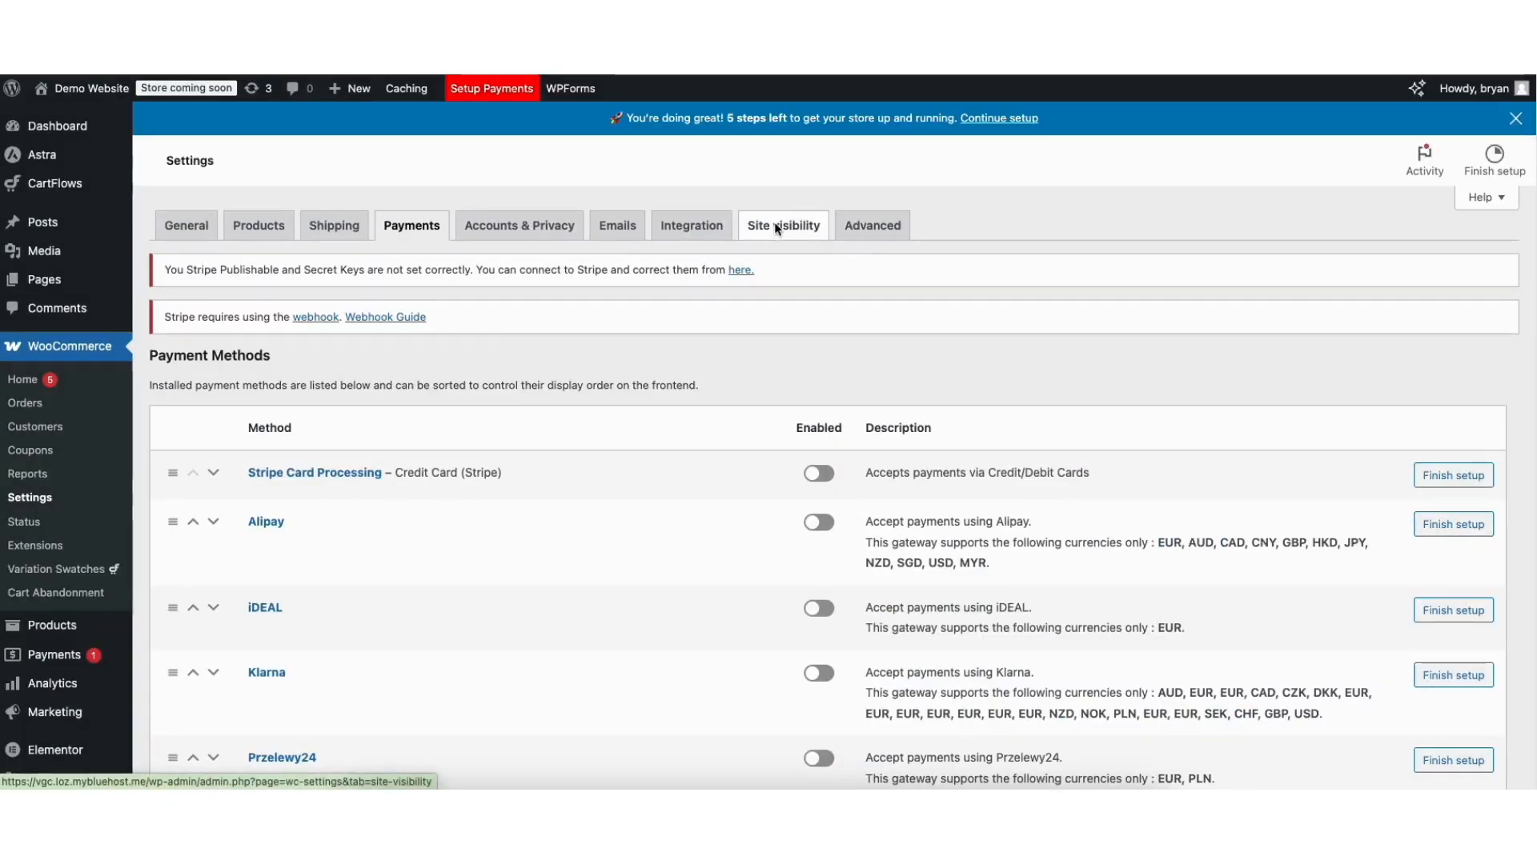
- Set the WooCommerce site visibility to Live and save the changes
left_click(775, 225)
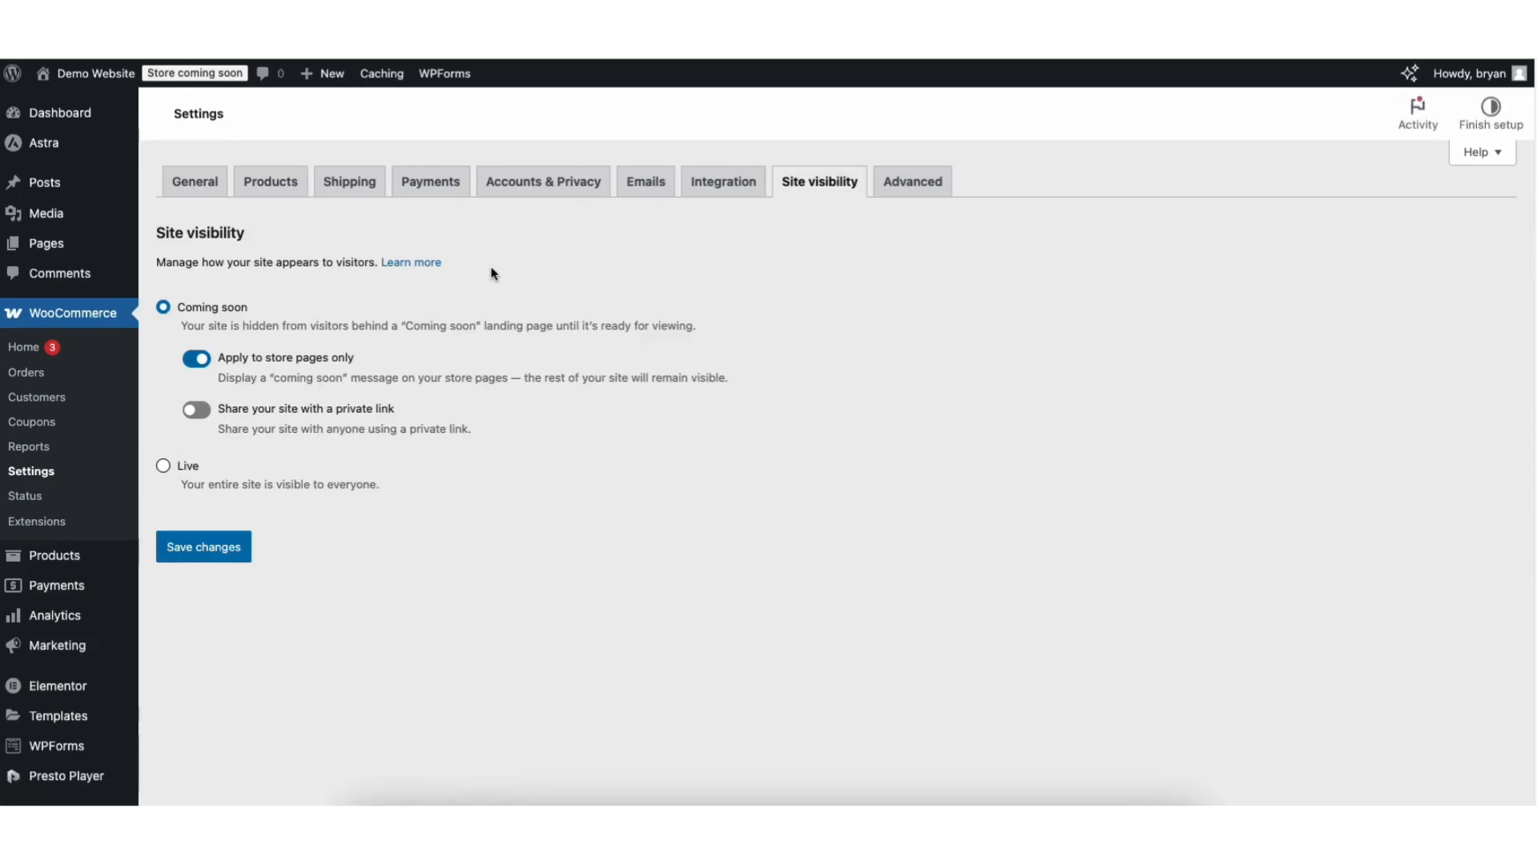
left_click(163, 467)
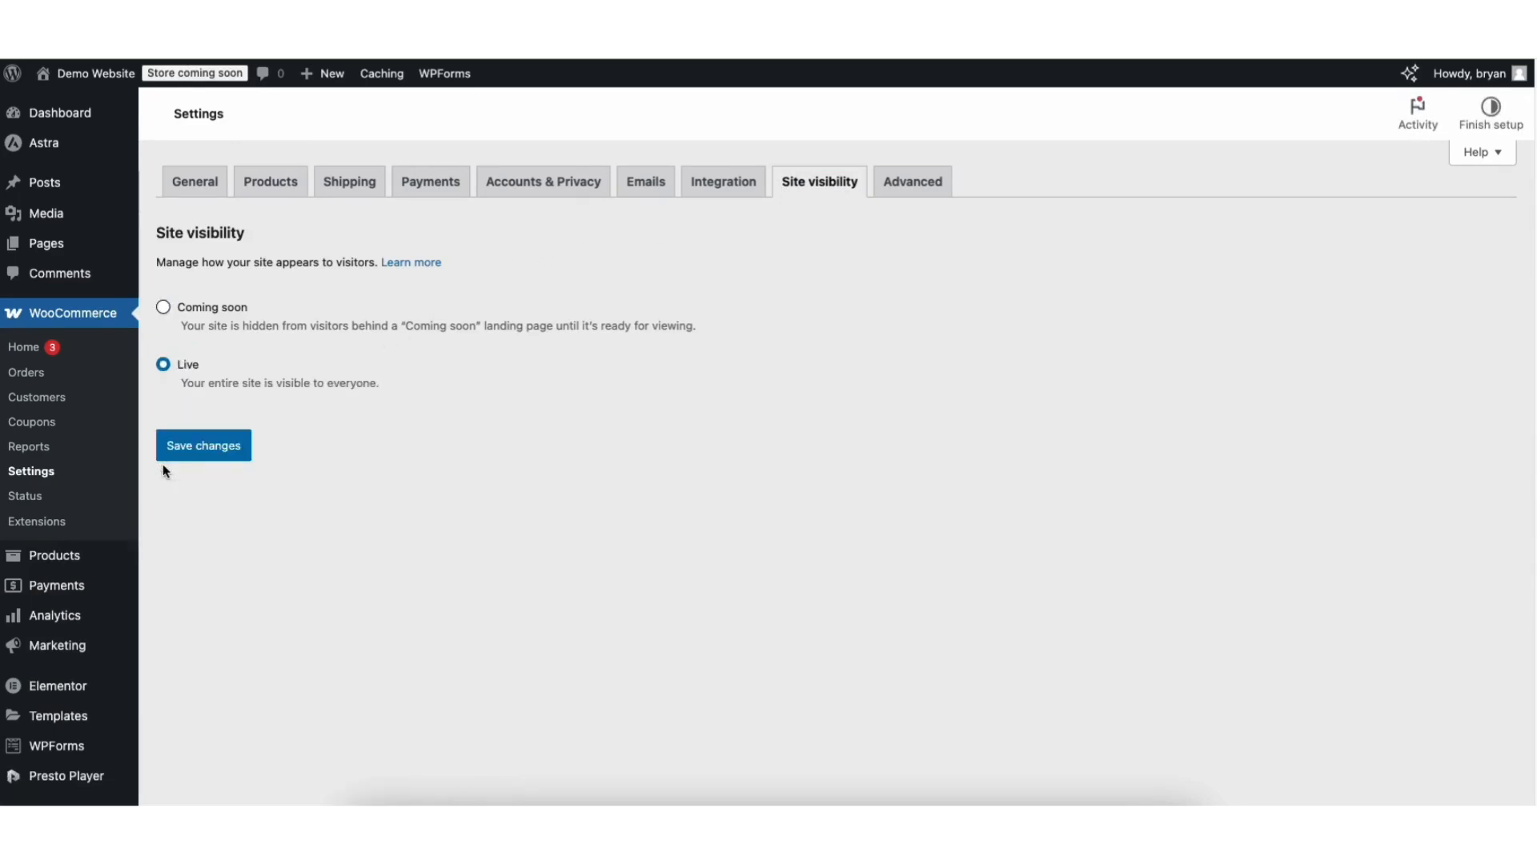
left_click(198, 446)
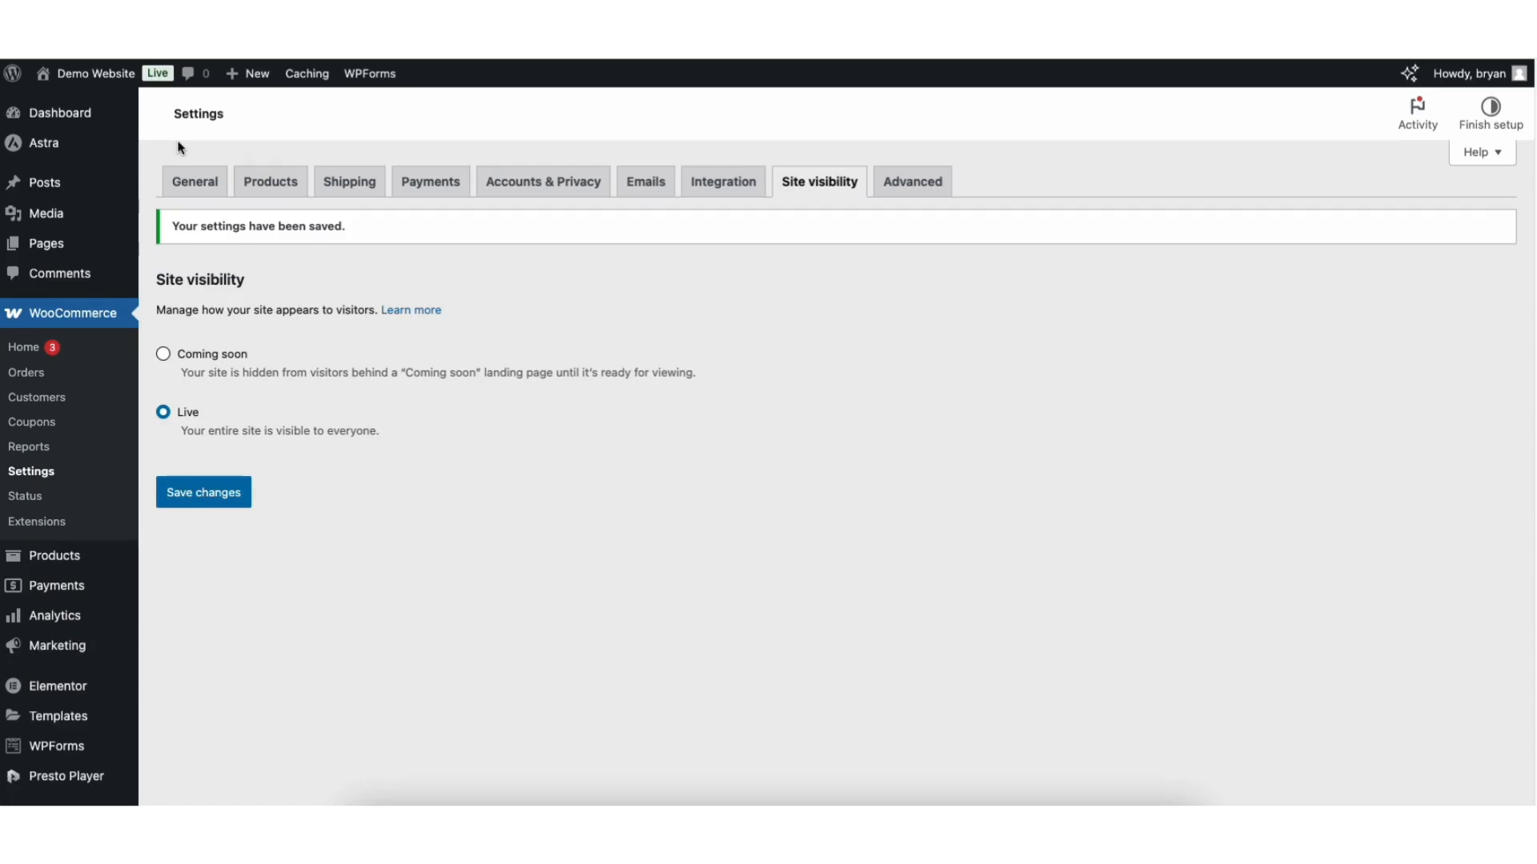
- Visit the store and view the Basic Gray Jeans product page with its payment options
mouse_move(93, 77)
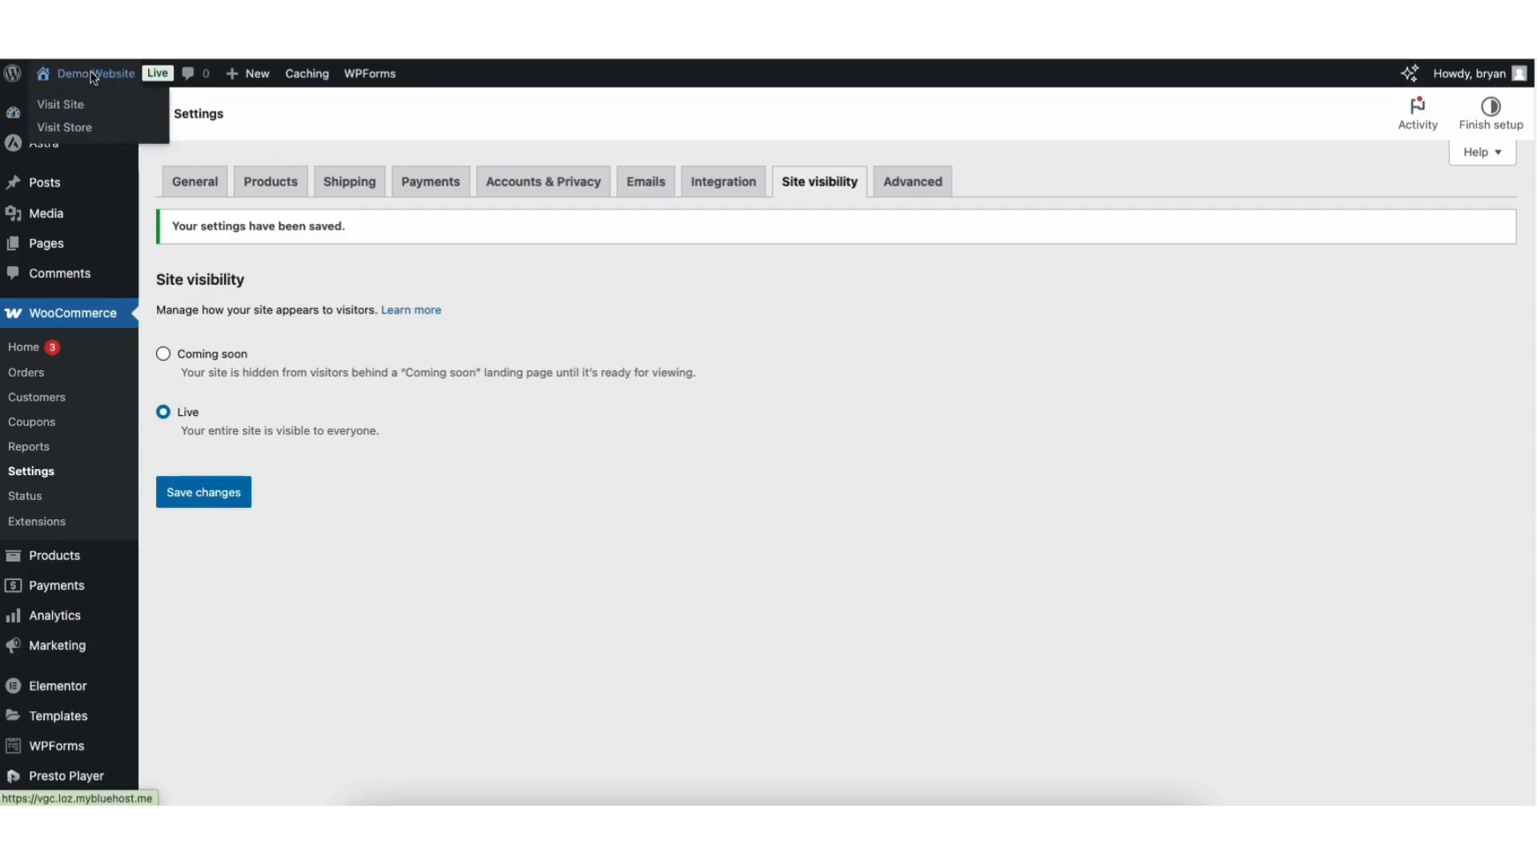
left_click(76, 128)
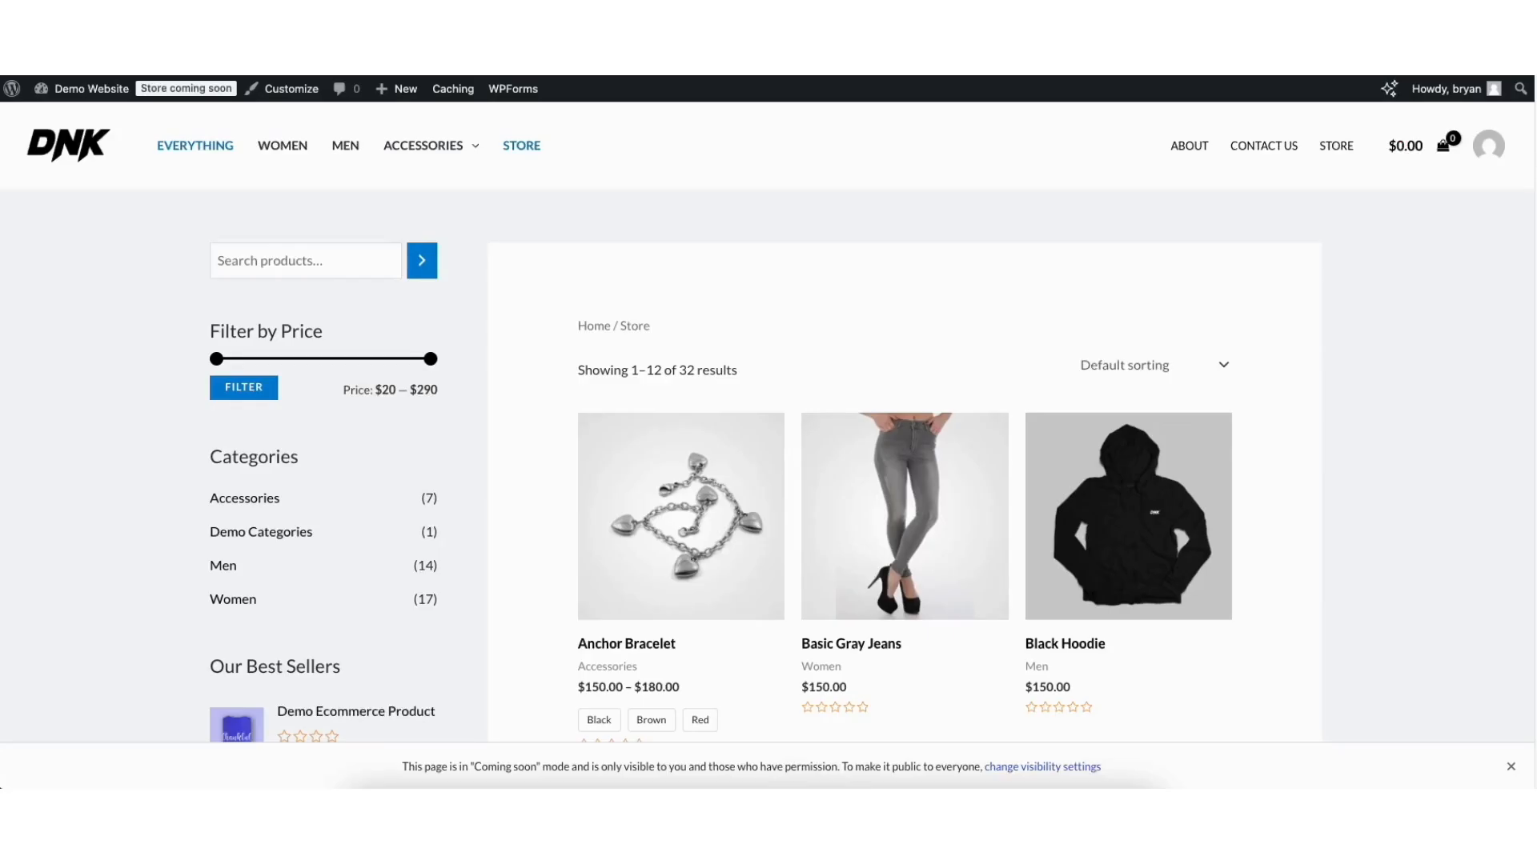
scroll(766, 422, "down", 2)
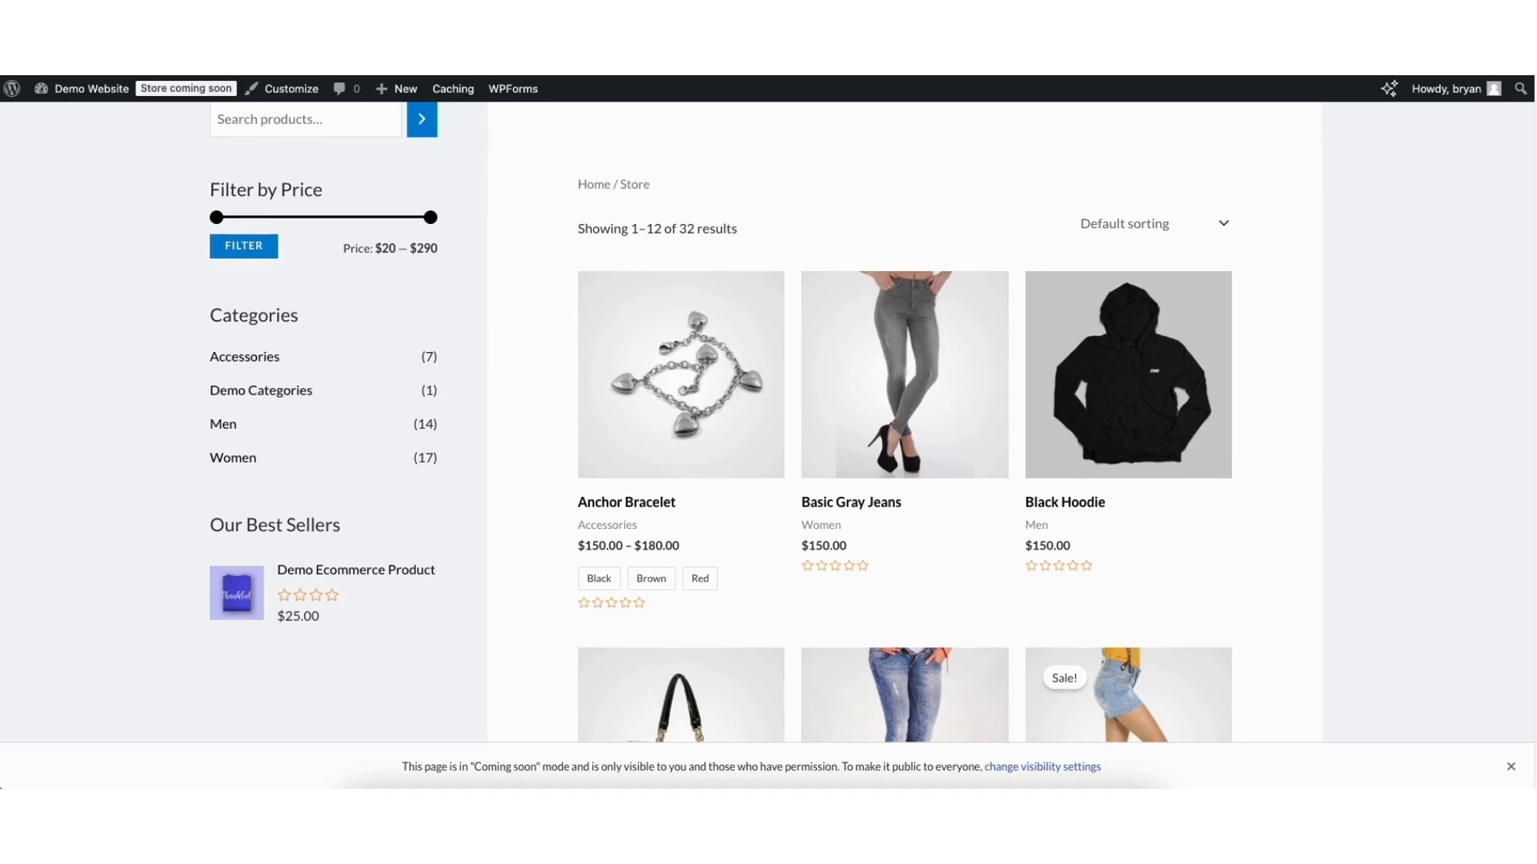
left_click(910, 353)
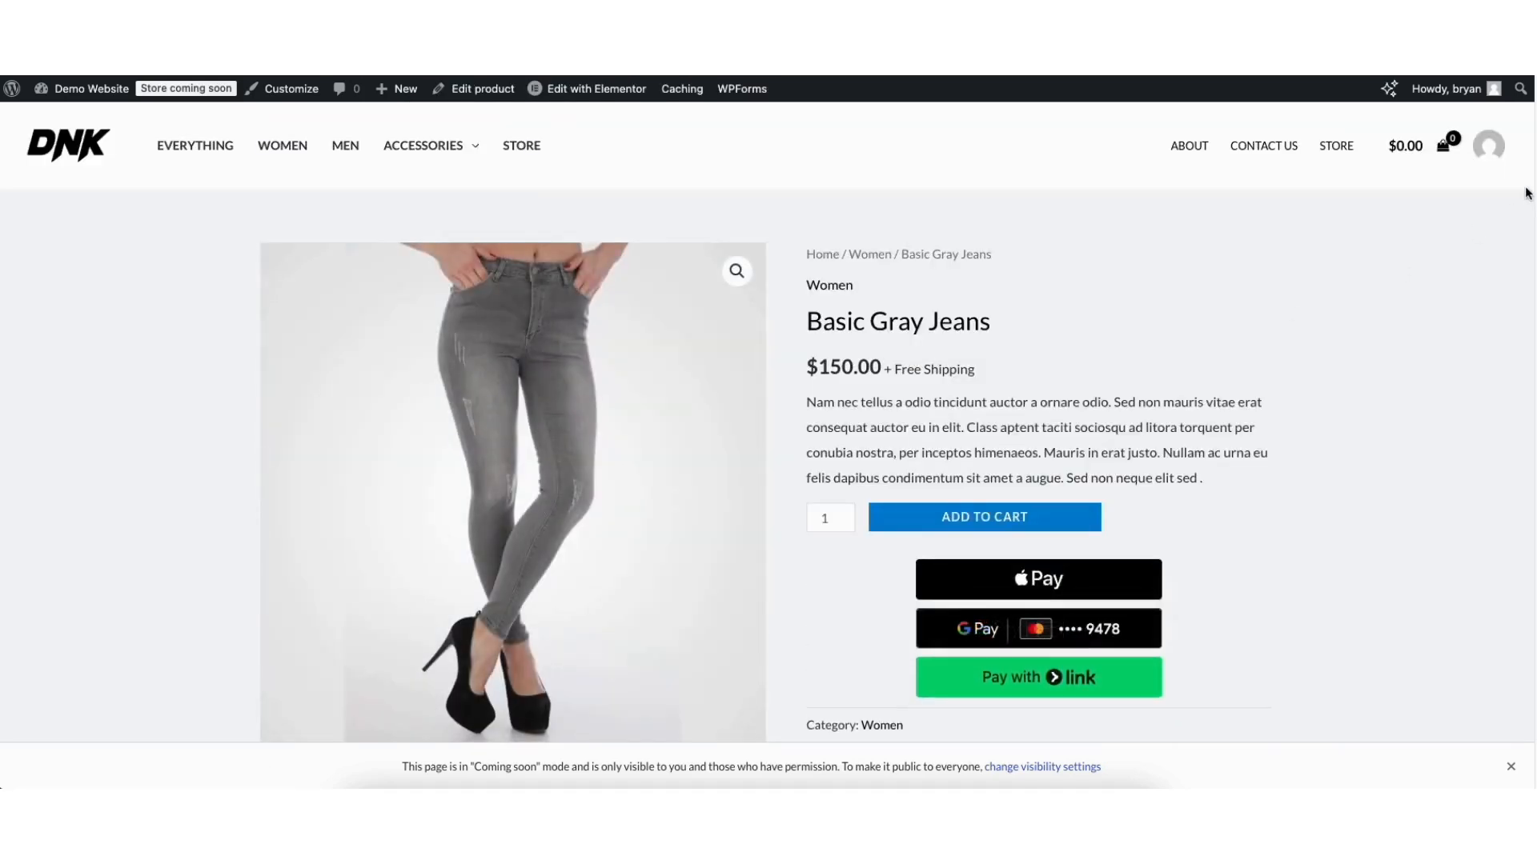
scroll(768, 420, "down", 3)
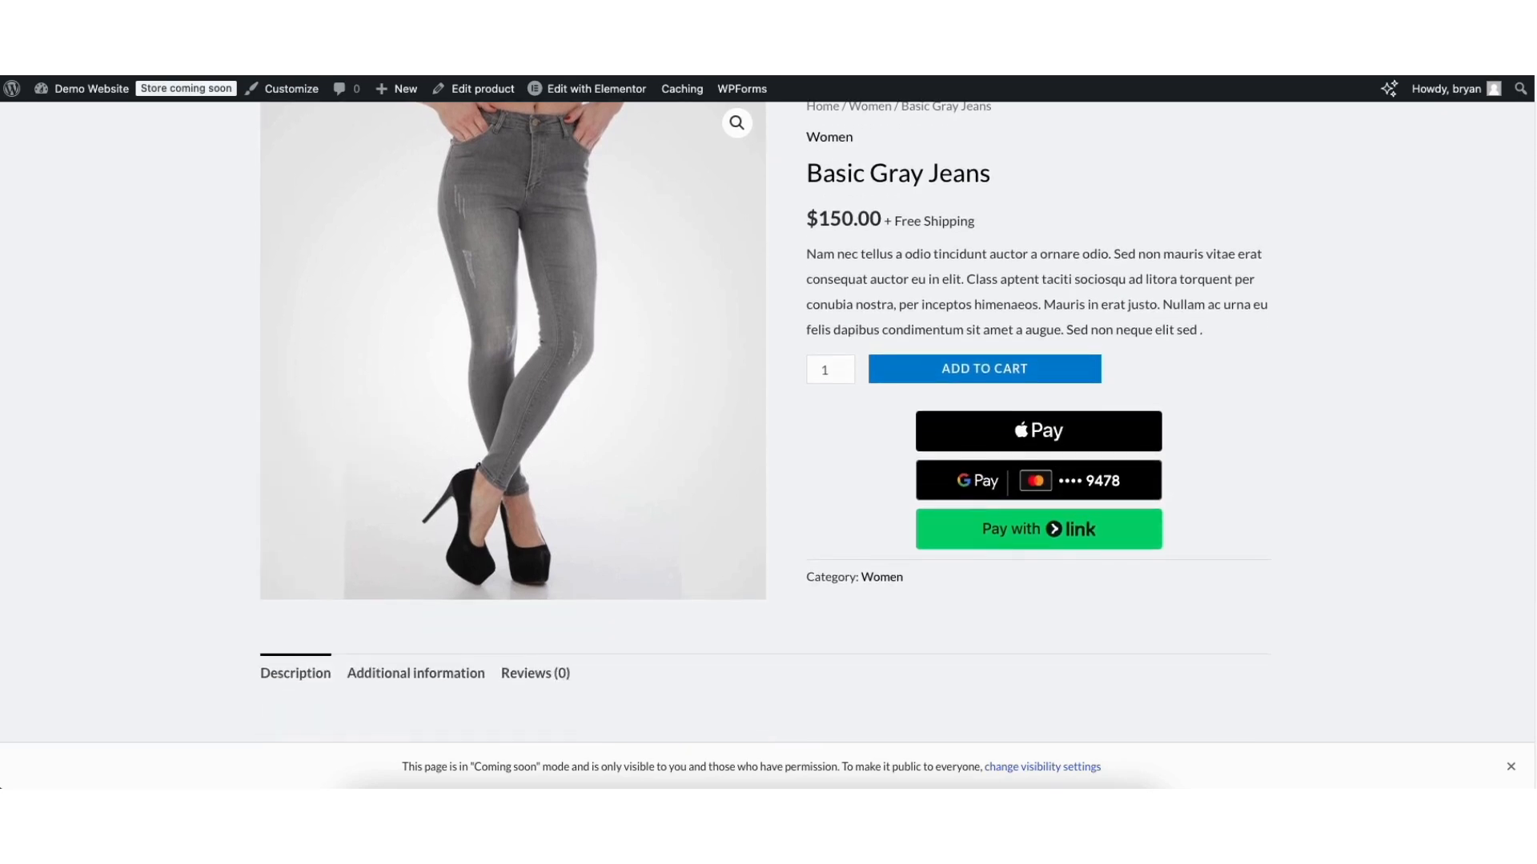
scroll(1025, 448, "up", 3)
- Add one Basic Gray Jeans to the cart and view the cart totals and checkout options
left_click(997, 517)
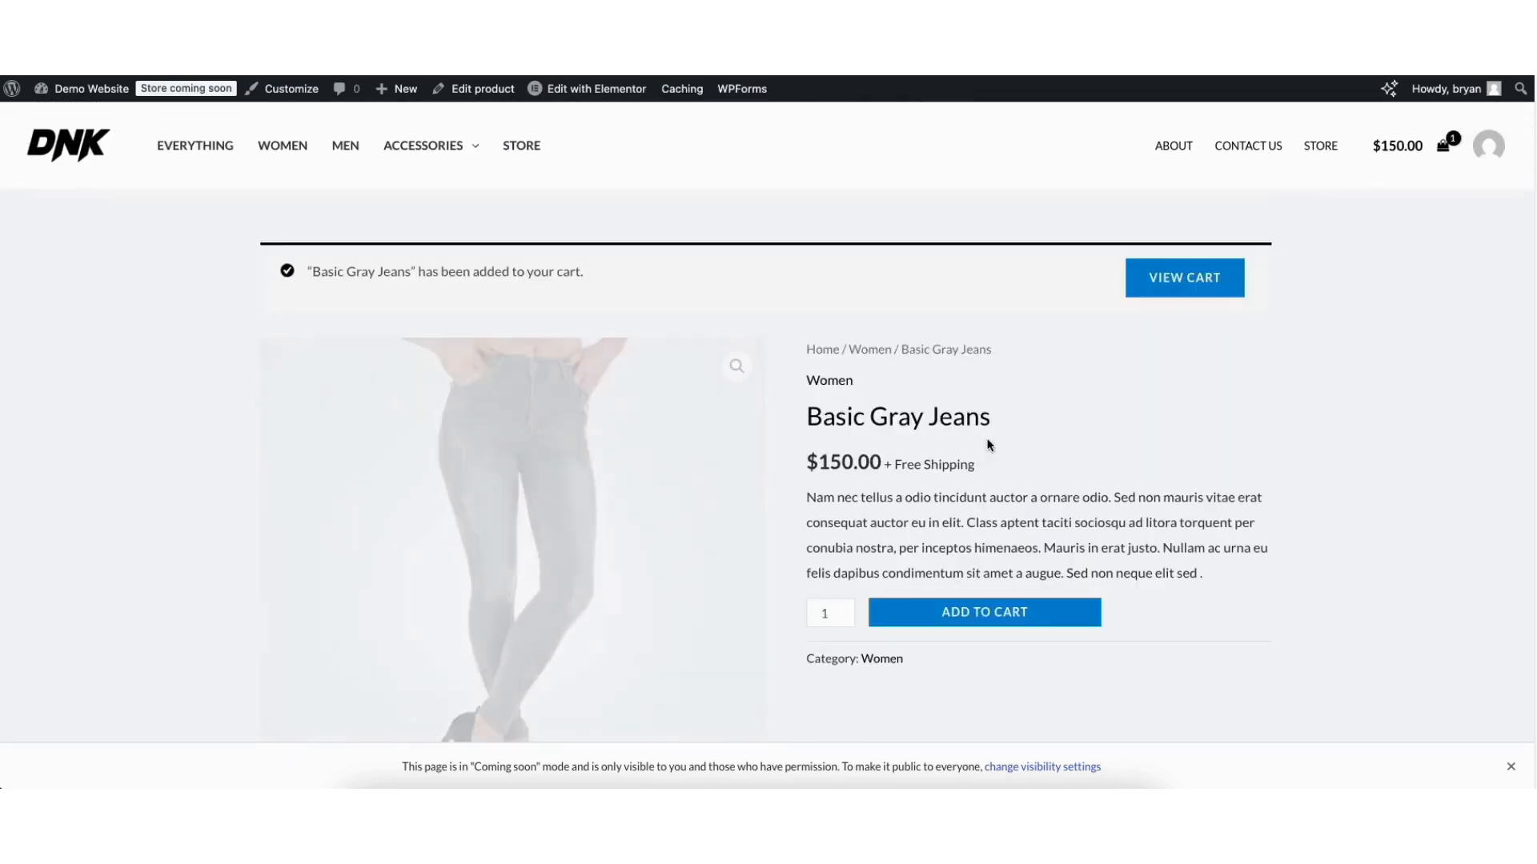
left_click(1158, 281)
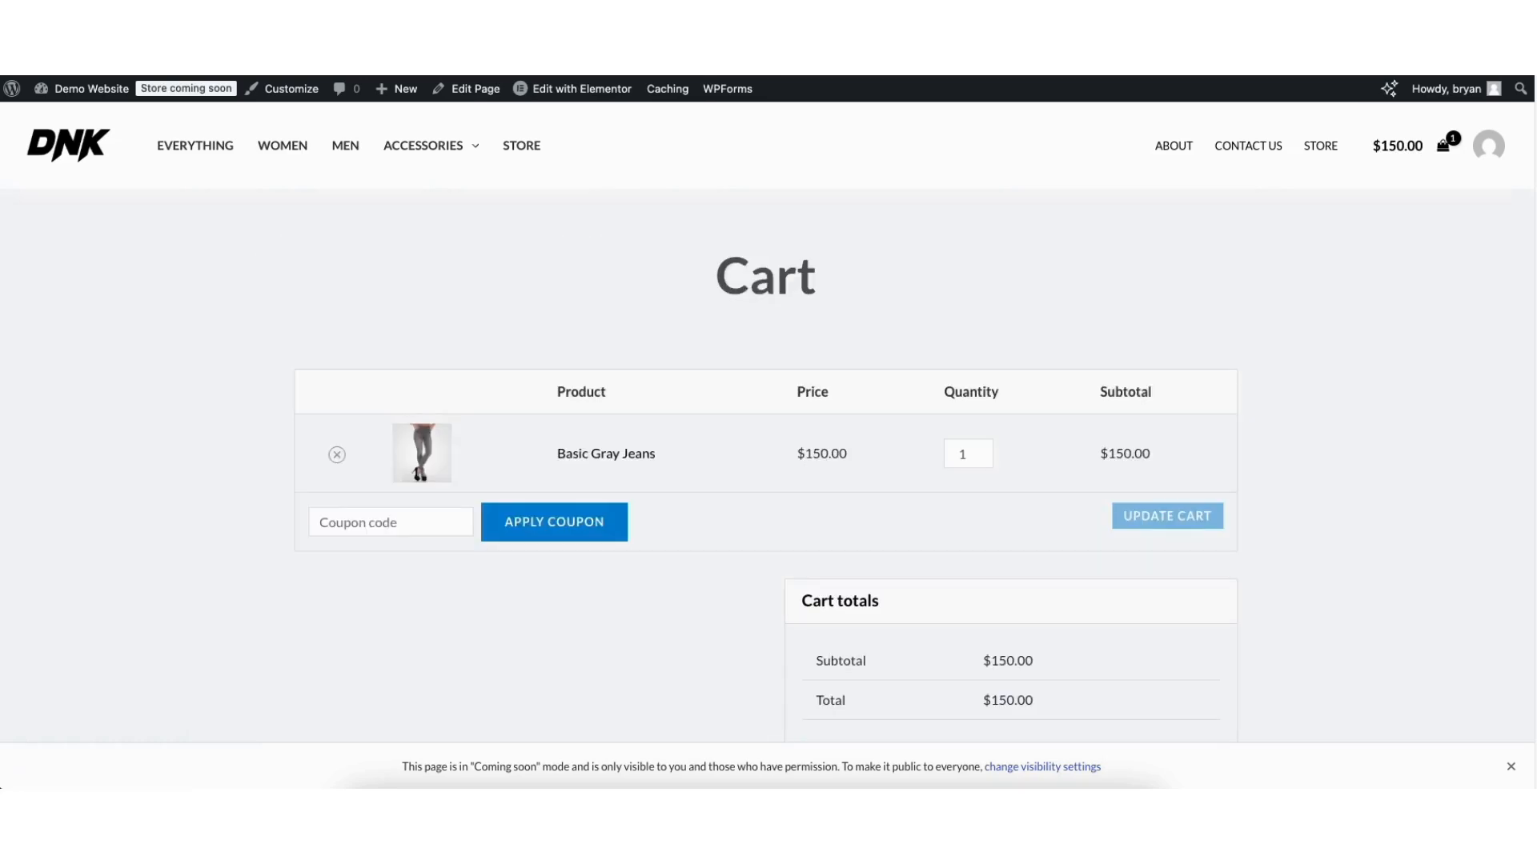
scroll(766, 424, "down", 3)
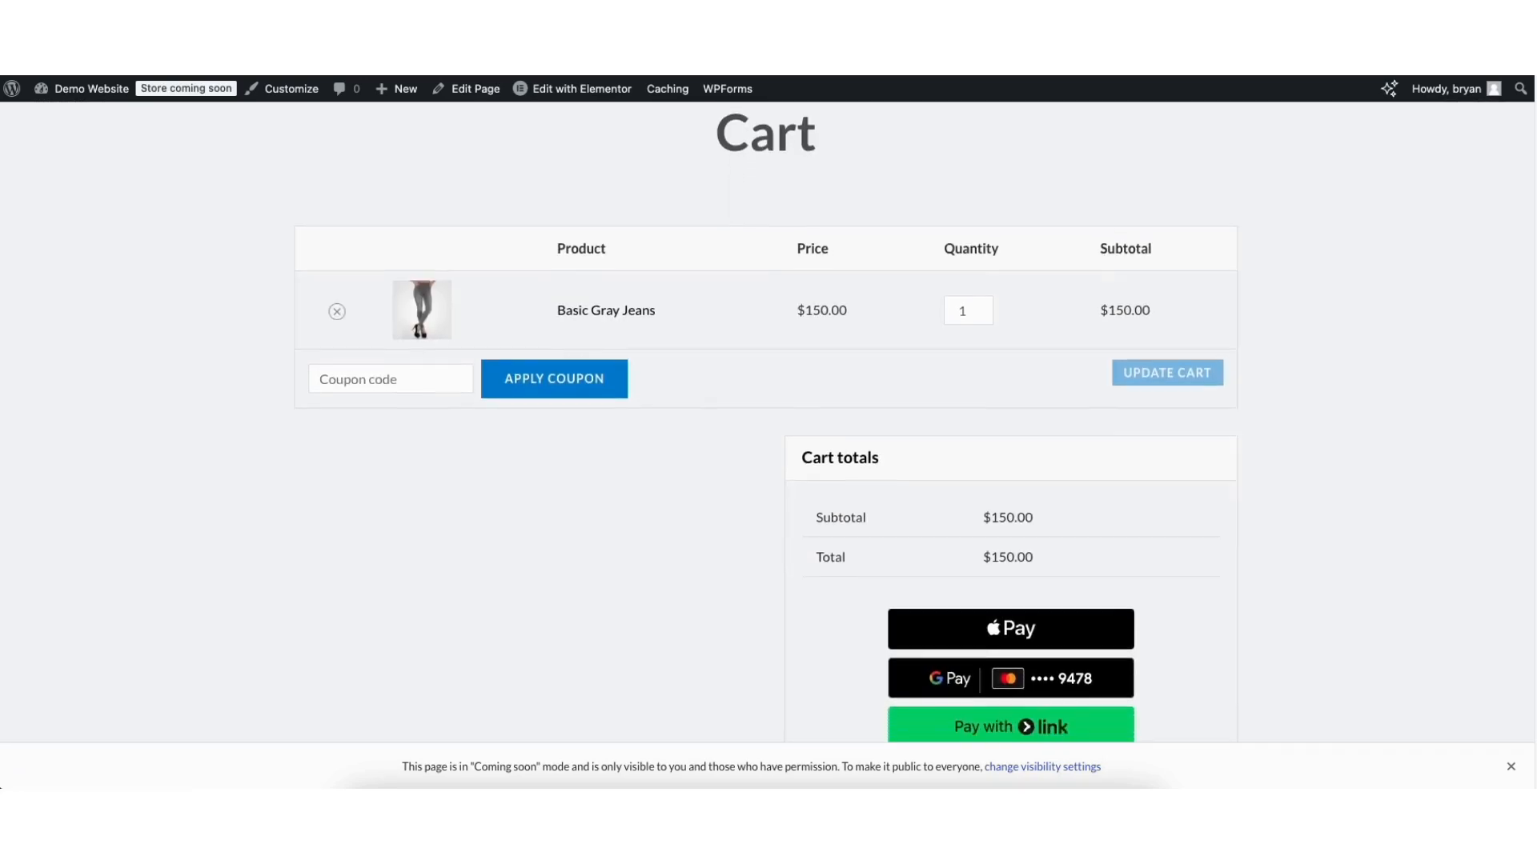
scroll(1531, 236, "down", 2)
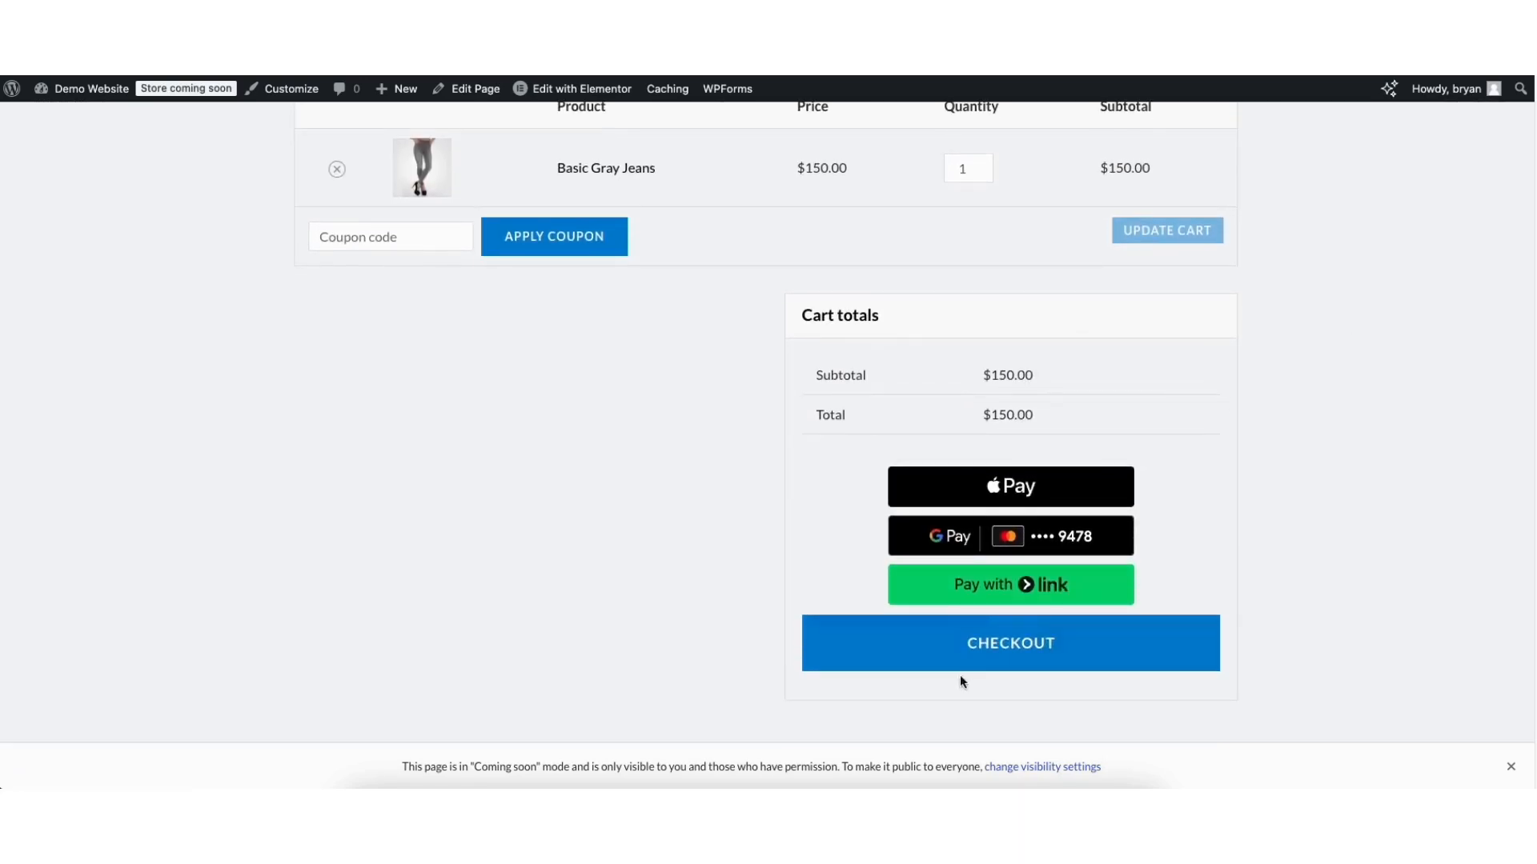
- Proceed to checkout with the cart and review the billing details form and the card payment fields
left_click(955, 653)
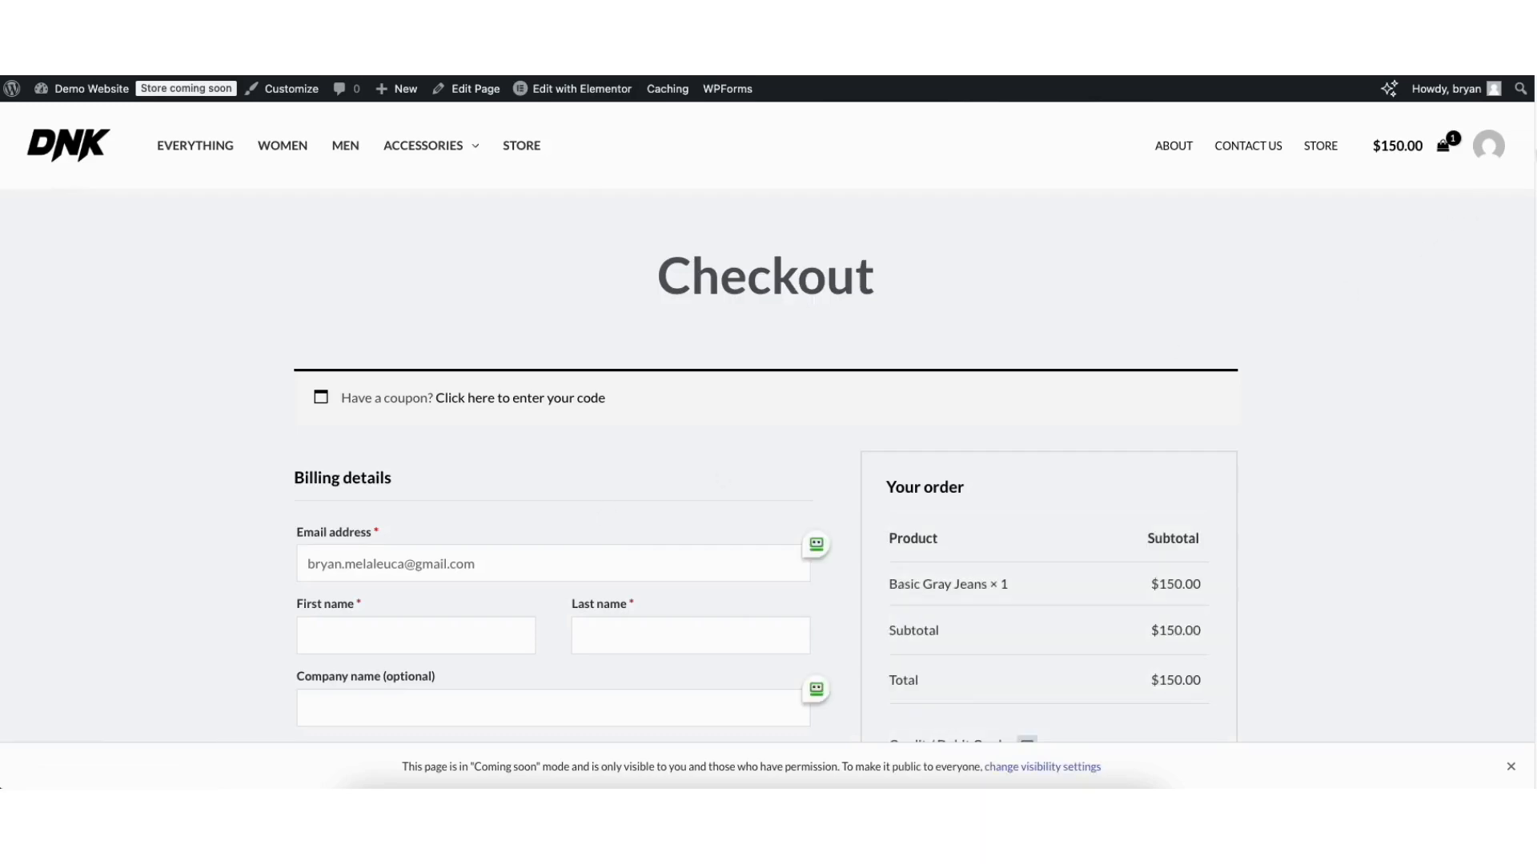
scroll(1524, 214, "down", 3)
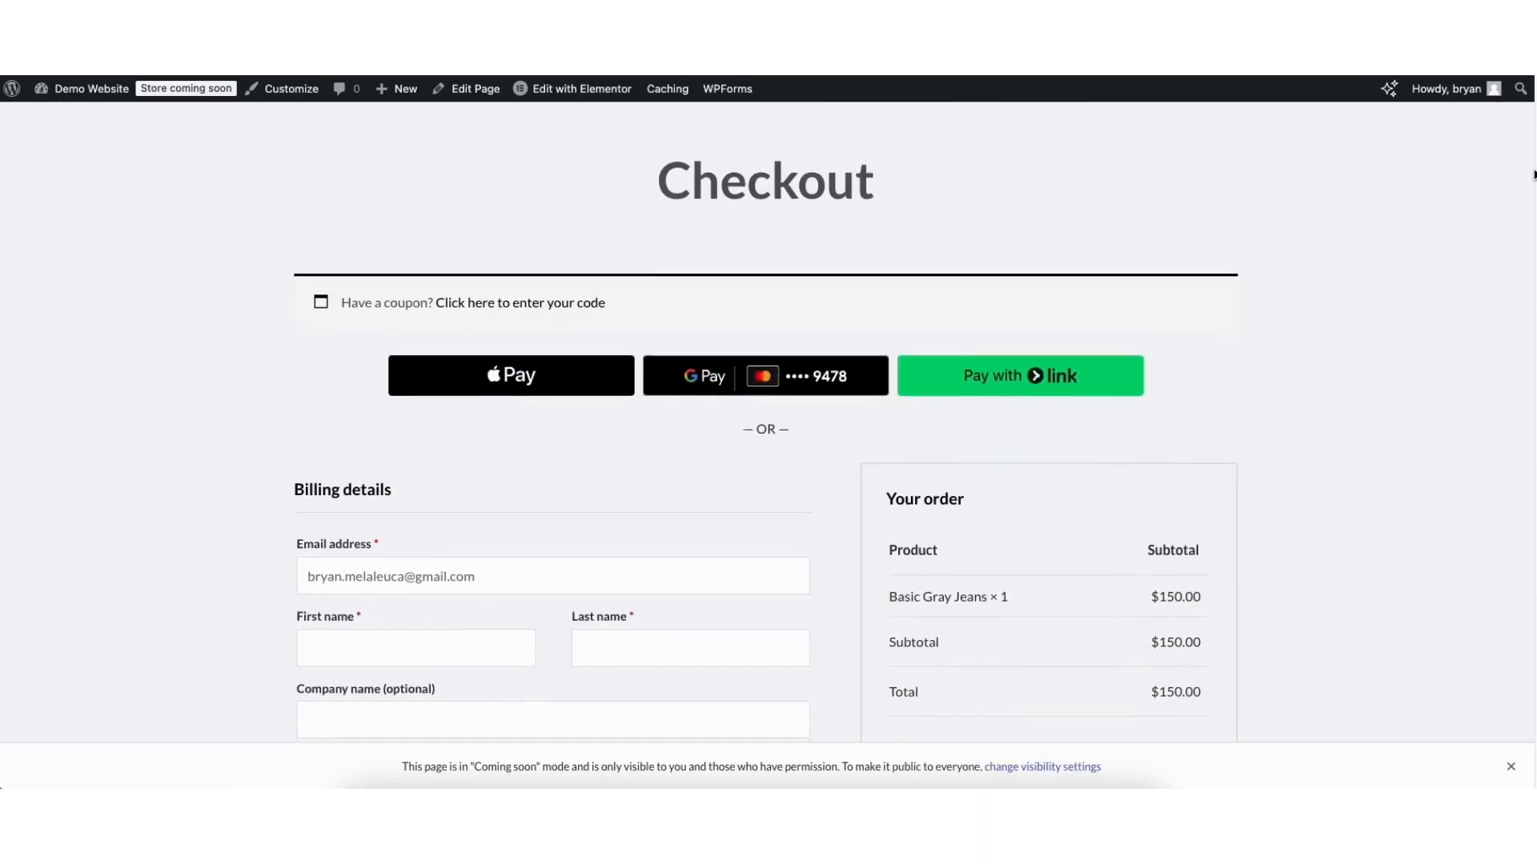
scroll(1513, 264, "down", 8)
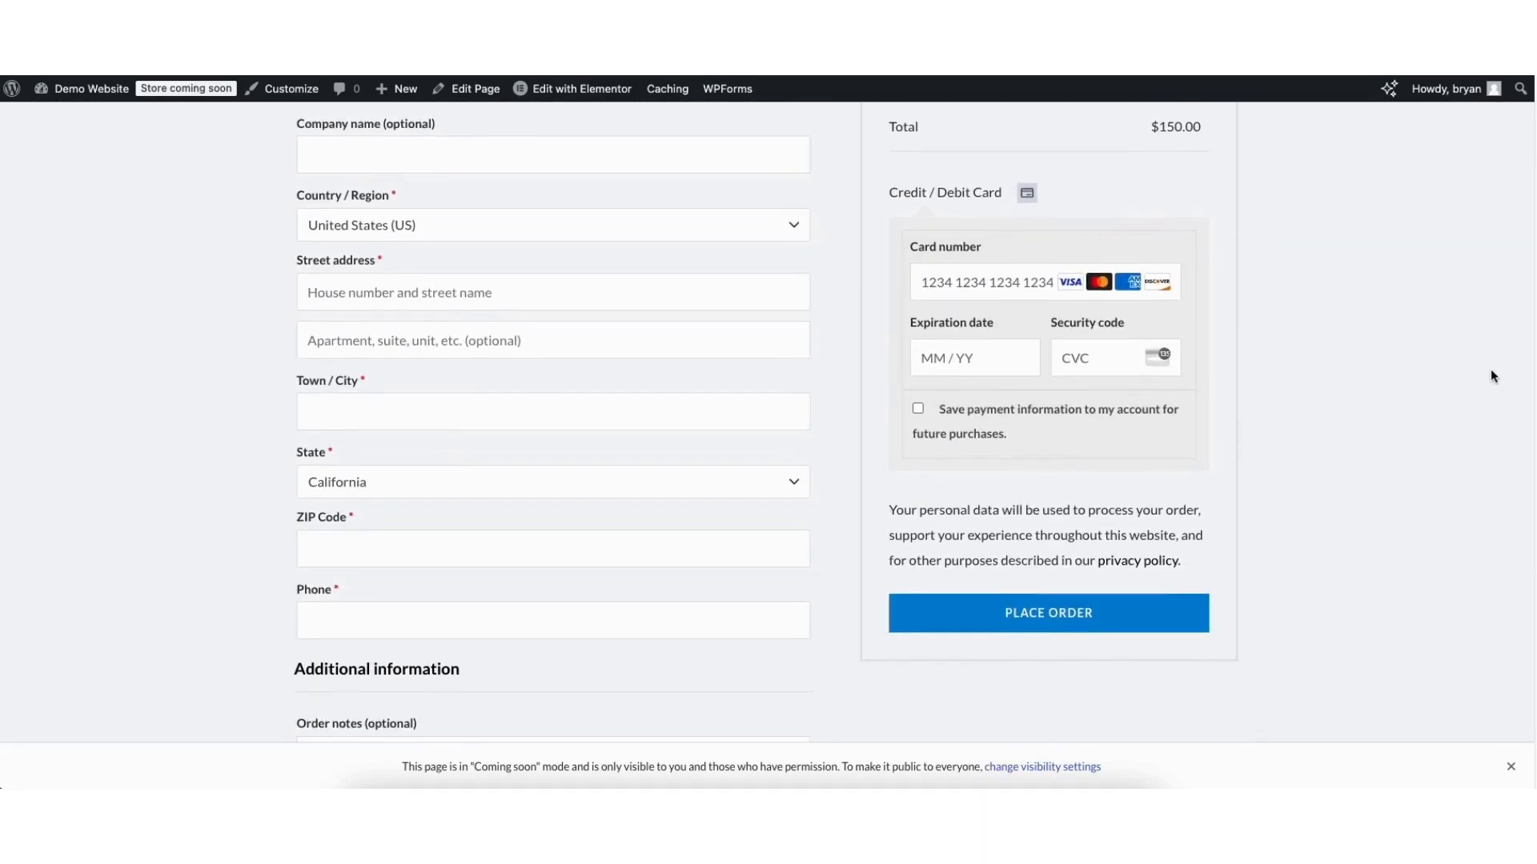
scroll(1479, 417, "down", 1)
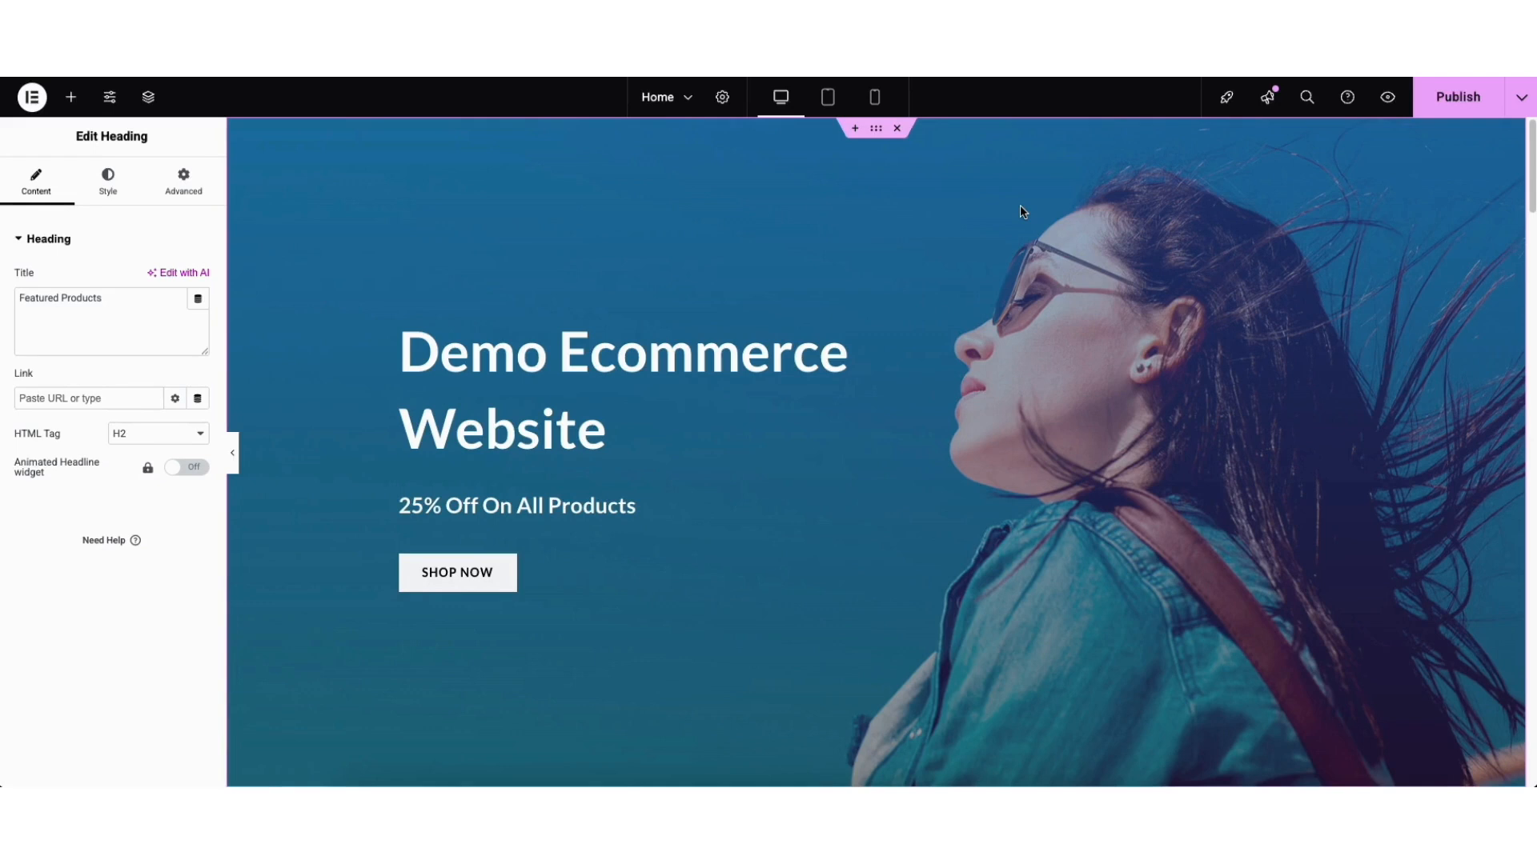
- Preview the Home page's tablet and mobile layouts in the Elementor editor and return to the desktop layout
left_click(1021, 207)
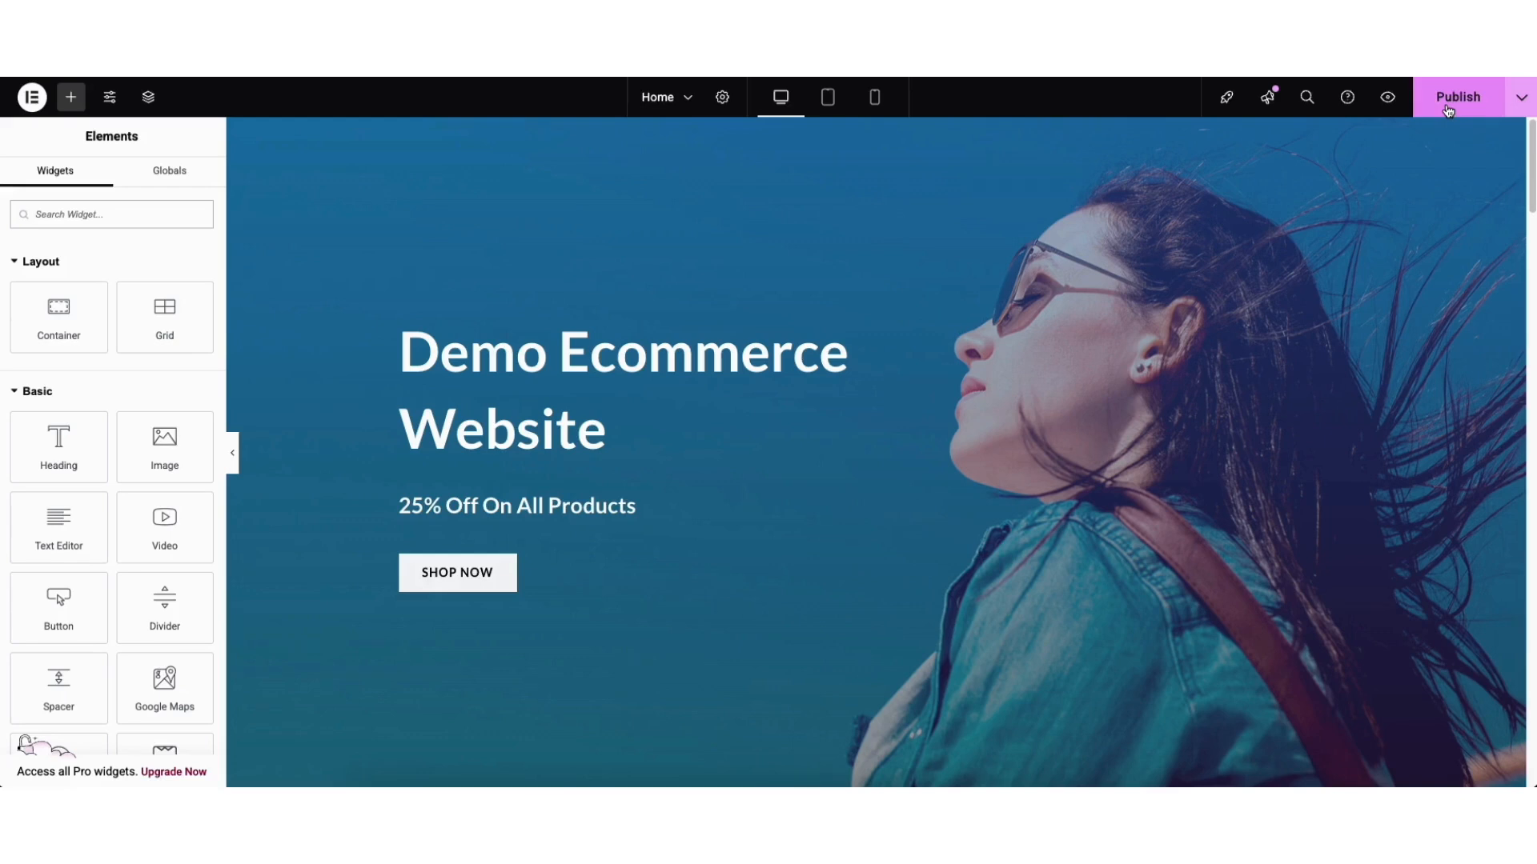
left_click(1519, 101)
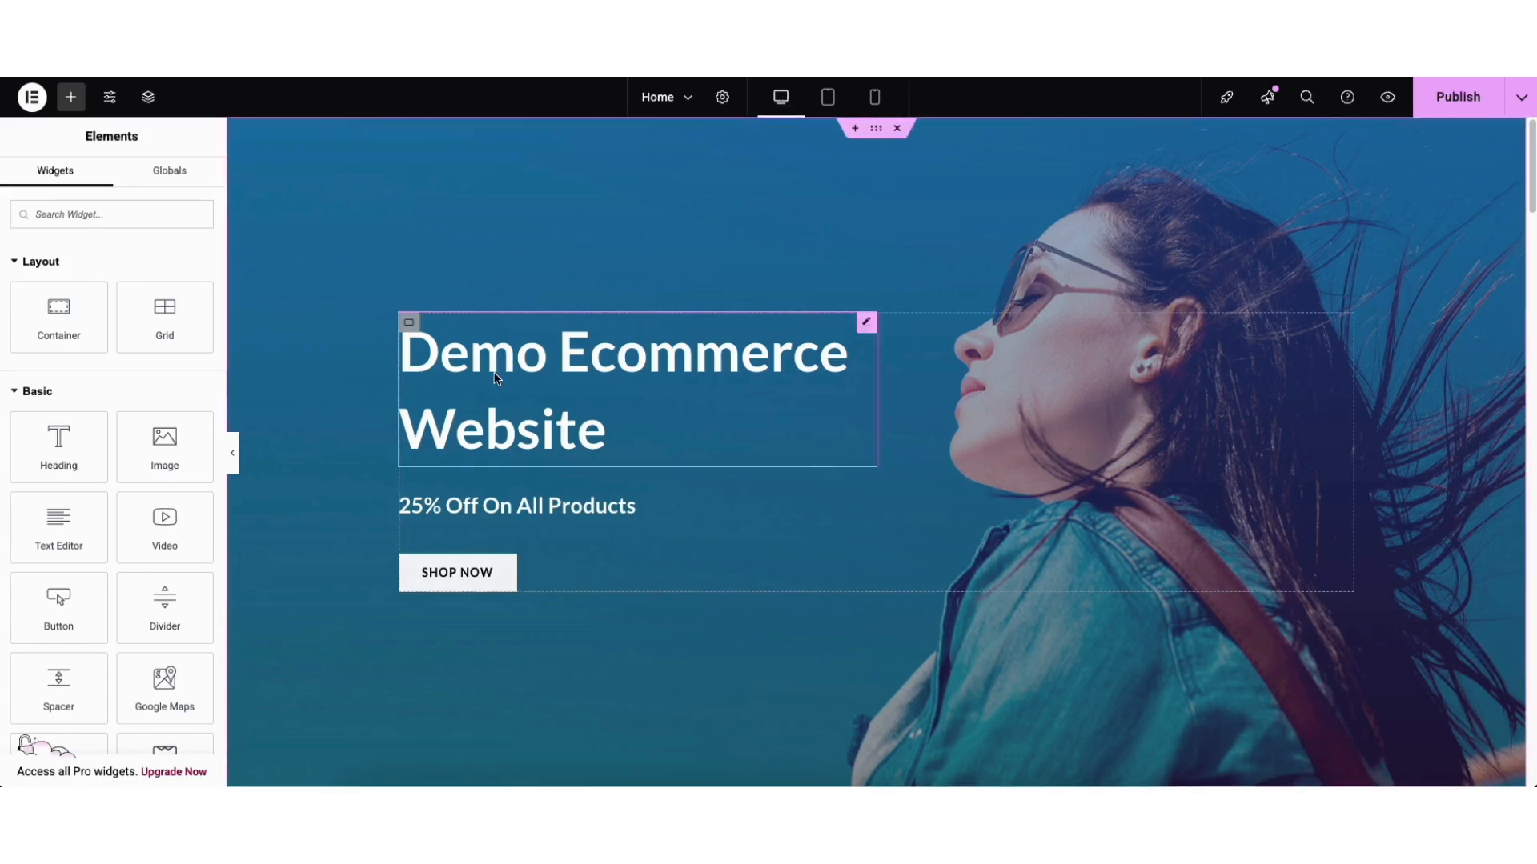
left_click(829, 98)
scroll(1184, 240, "down", 10)
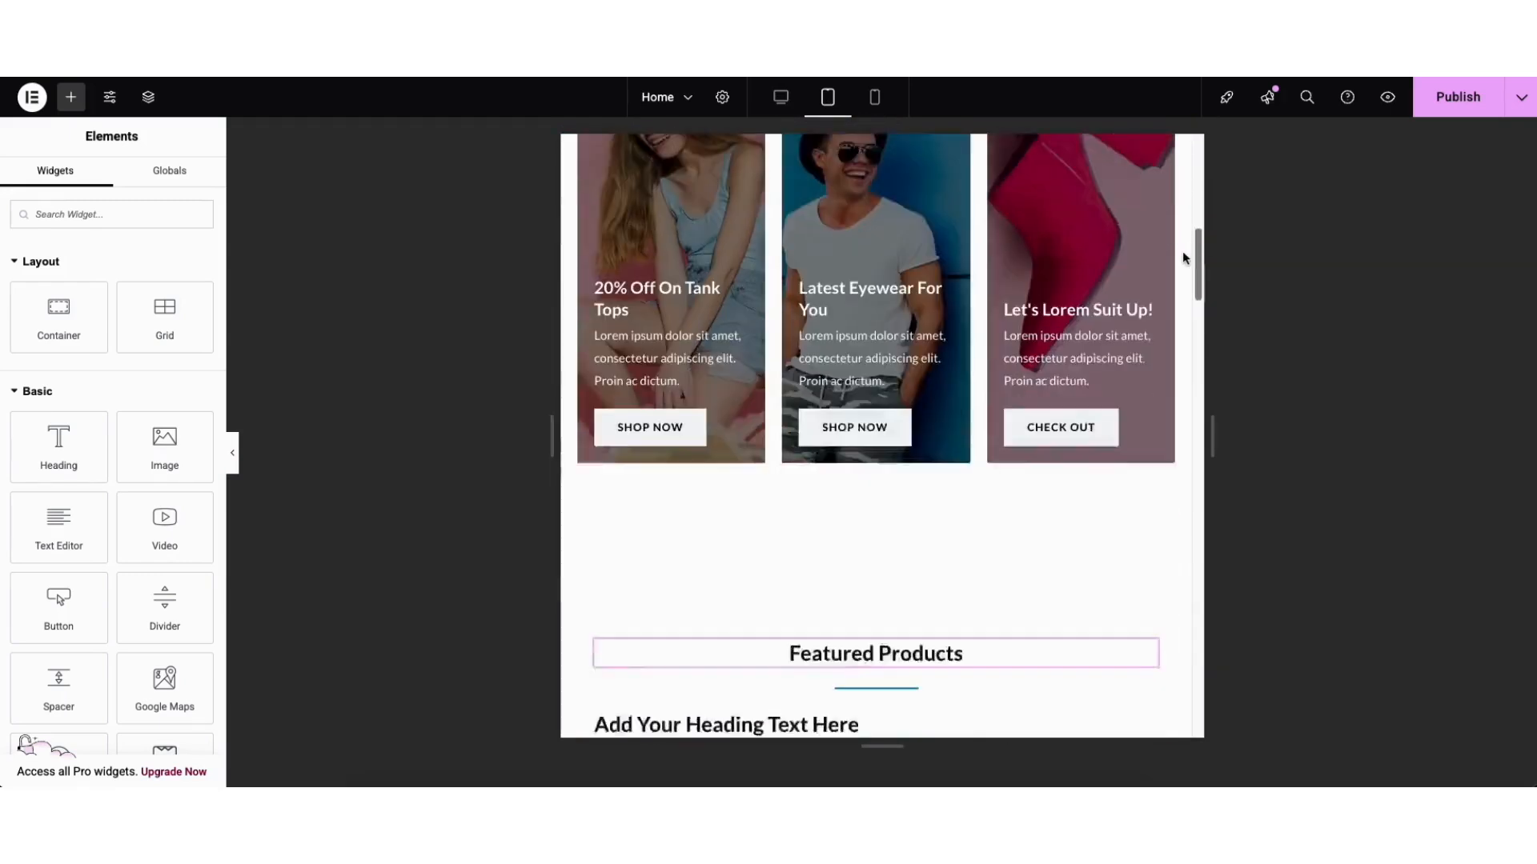
scroll(1187, 232, "up", 10)
left_click(874, 98)
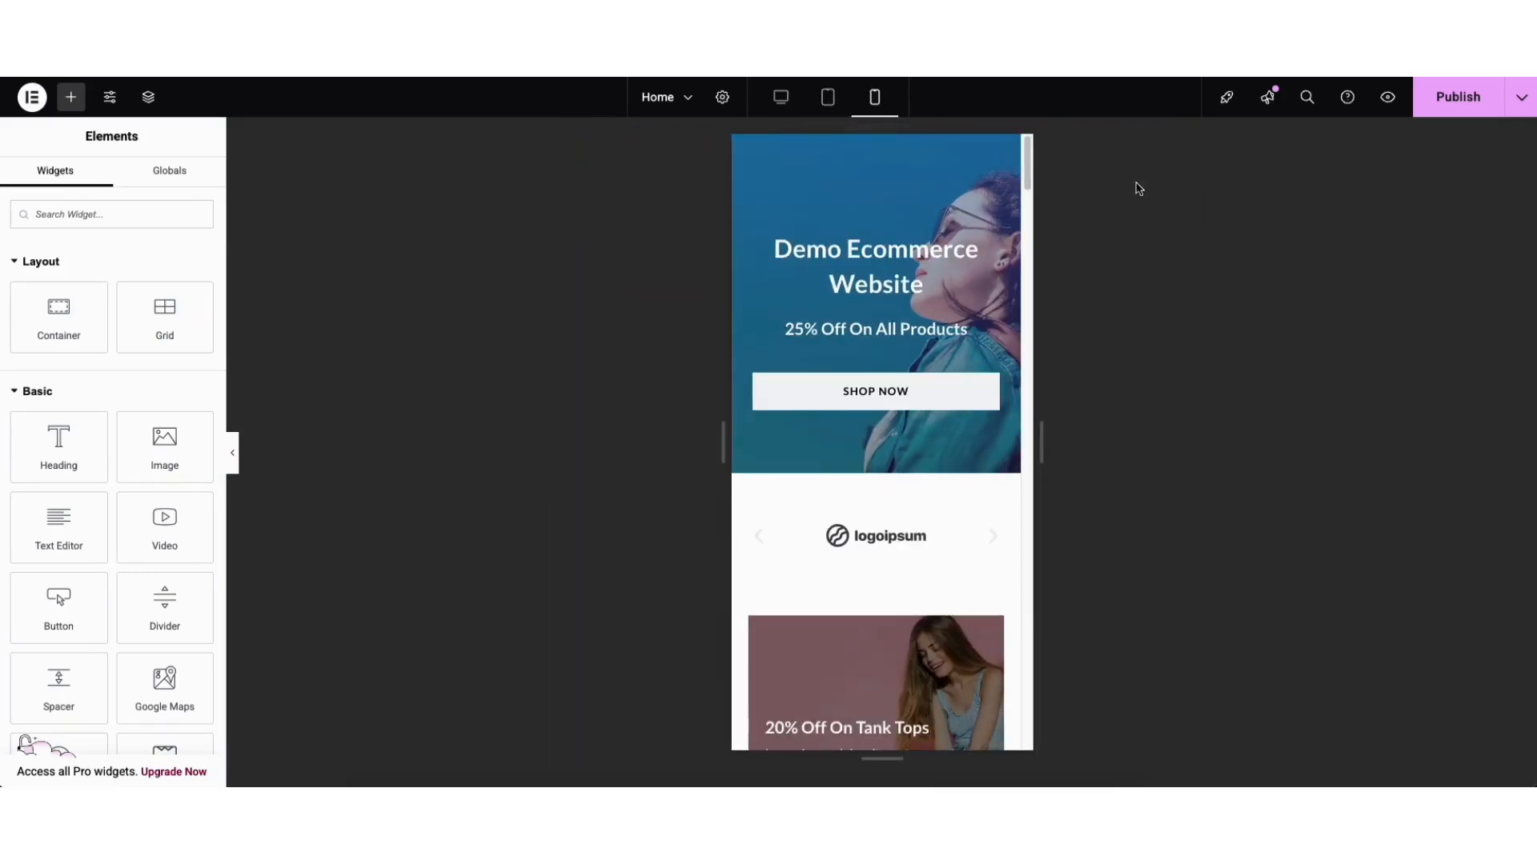
mouse_move(1029, 154)
left_mouse_down()
mouse_move(1029, 229)
mouse_move(1027, 136)
left_mouse_up()
left_click(781, 100)
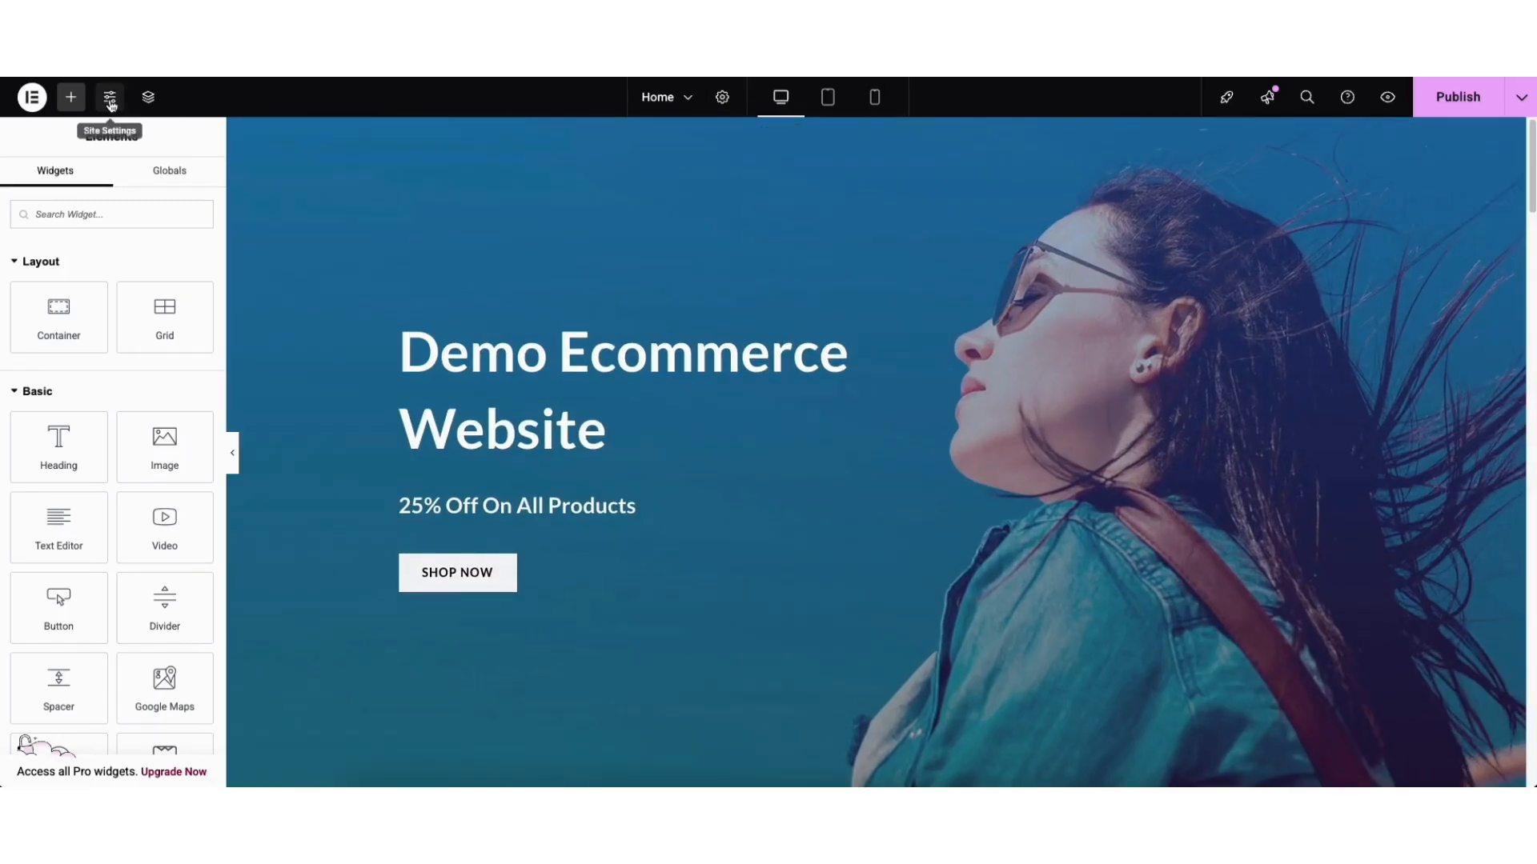
- View the Elementor site settings and the Home page's revision history
left_click(109, 100)
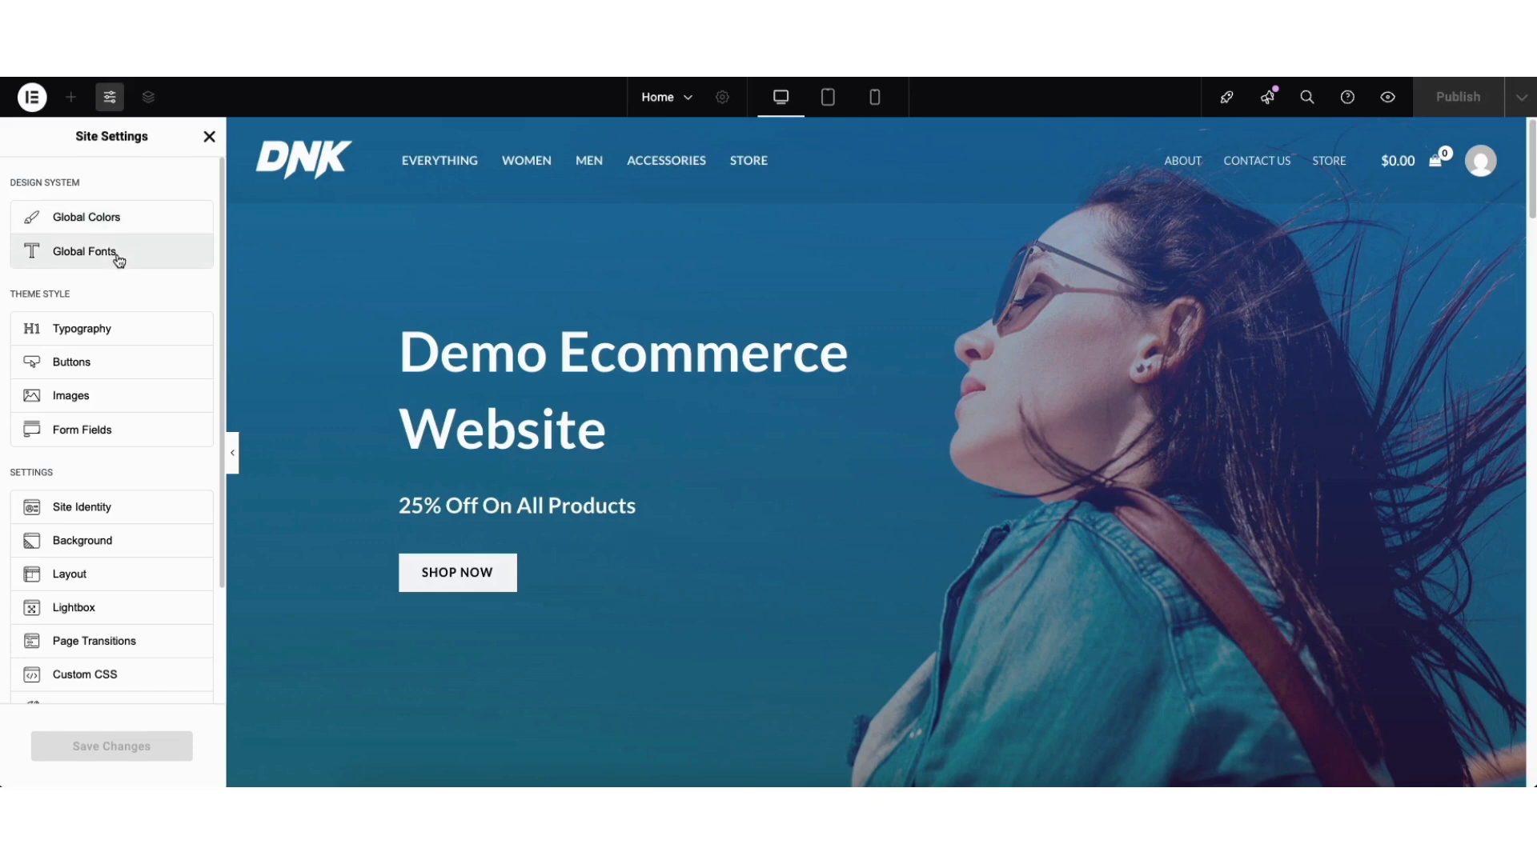
left_click(211, 138)
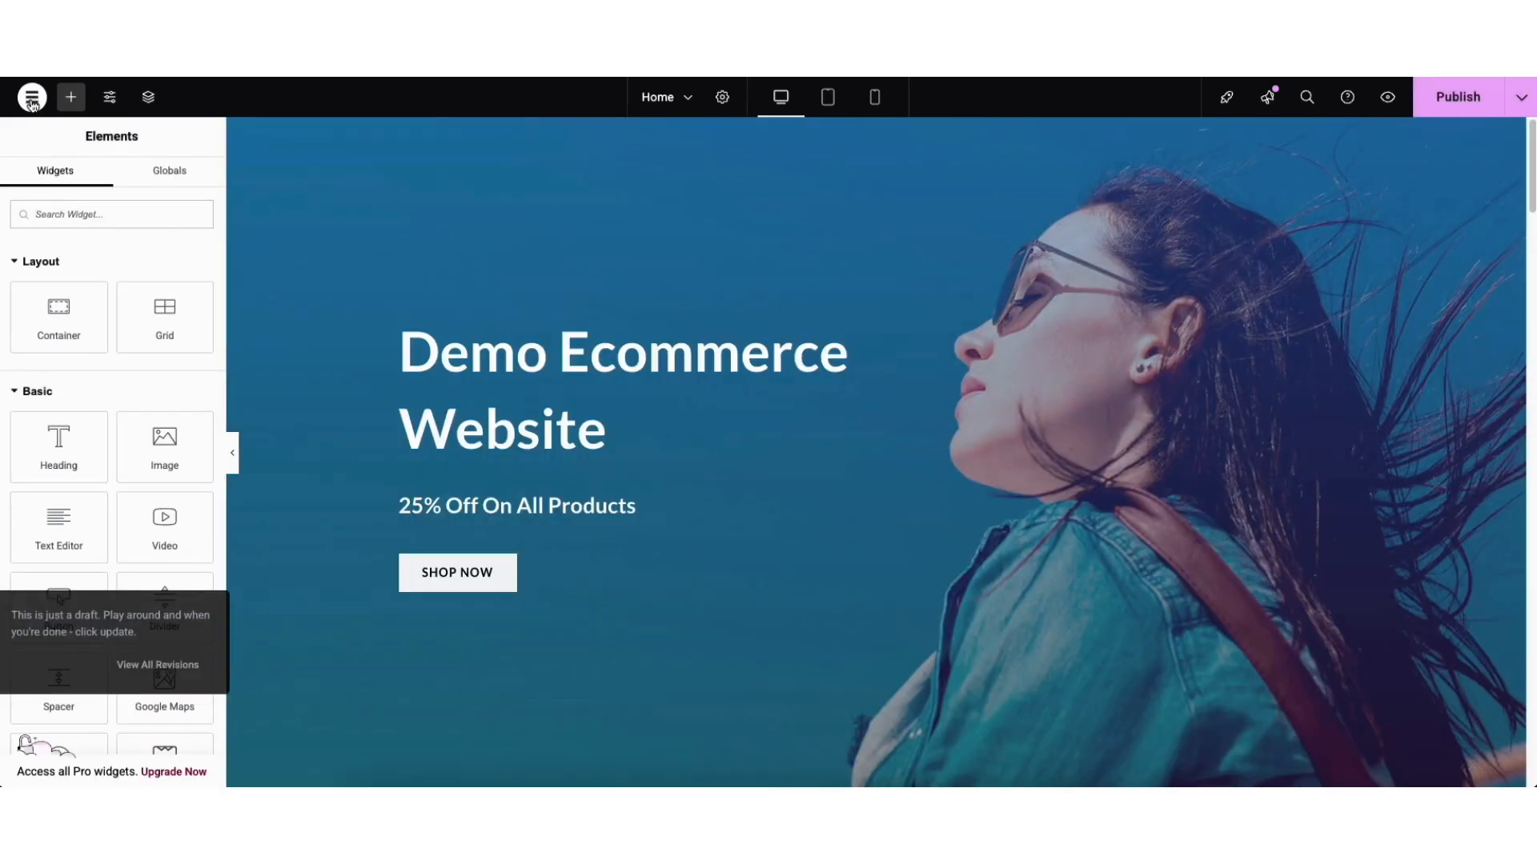
left_click(32, 98)
left_click(60, 165)
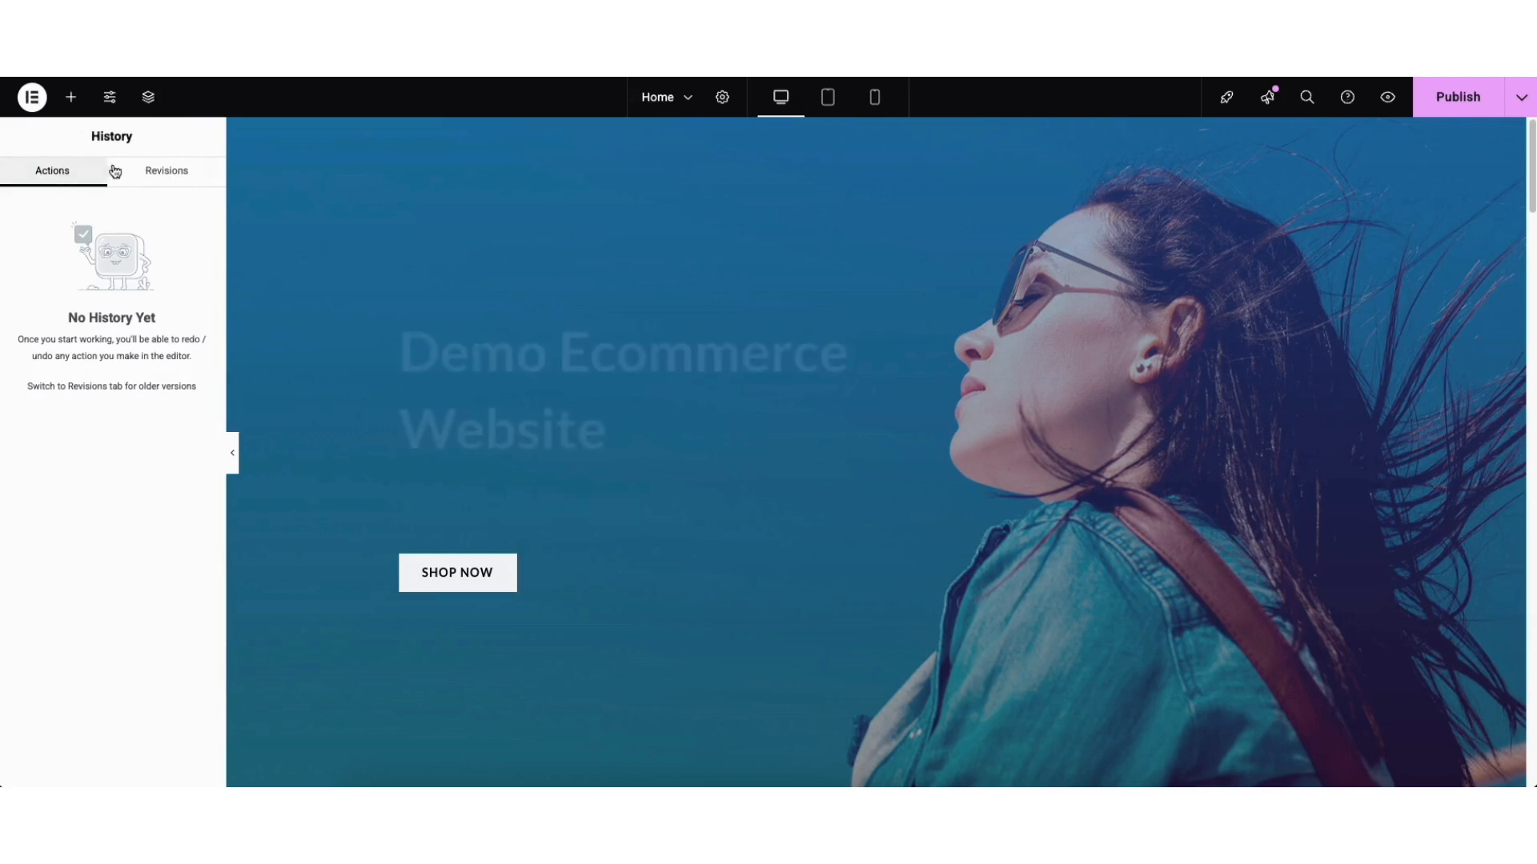
left_click(162, 171)
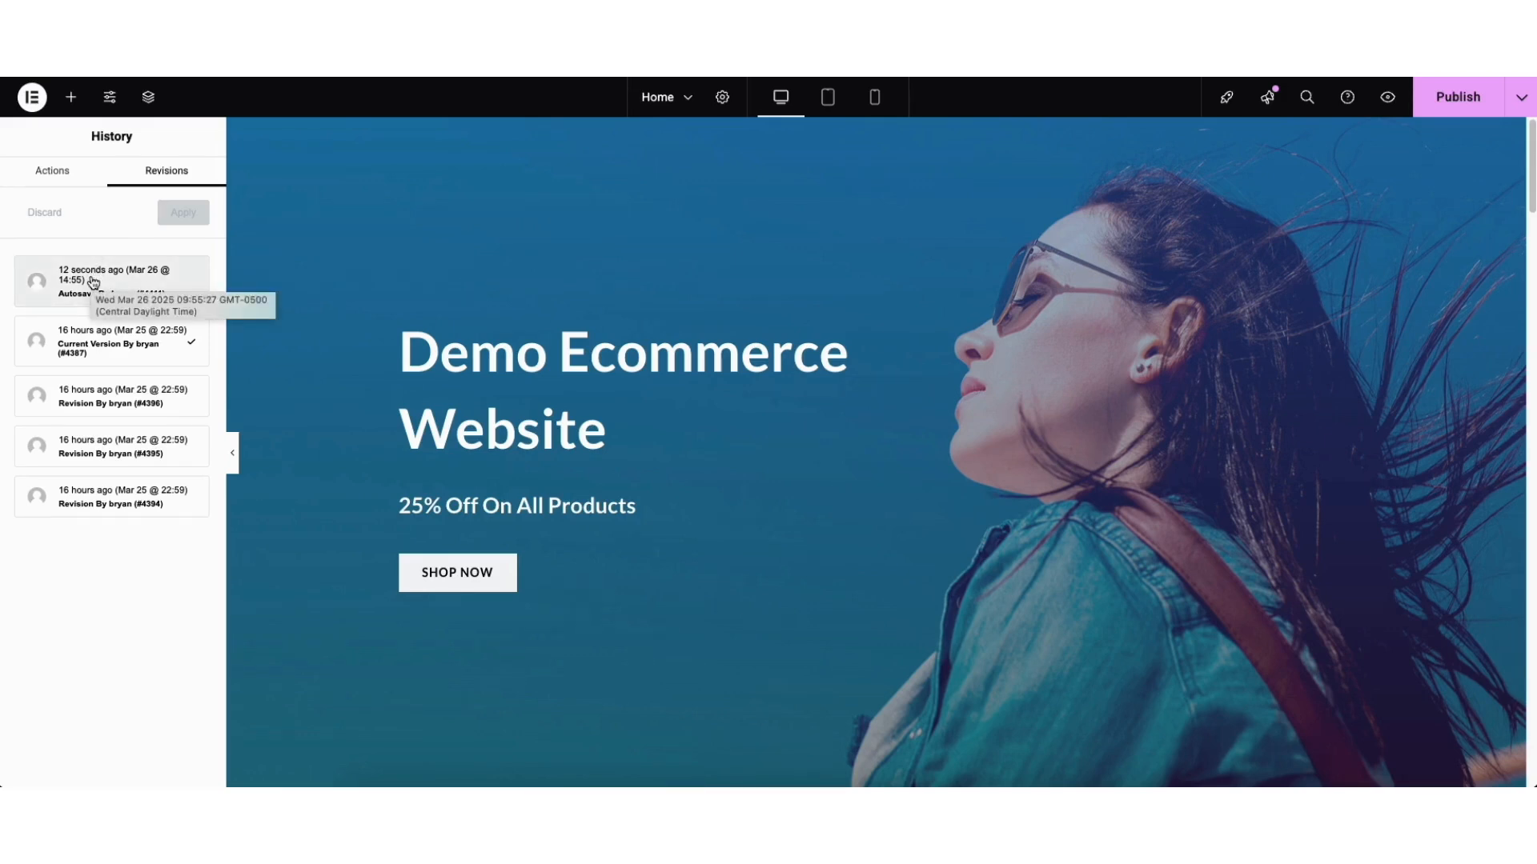
- Exit the Elementor editor to WordPress, go to the dashboard and view the list of all pages
left_click(32, 99)
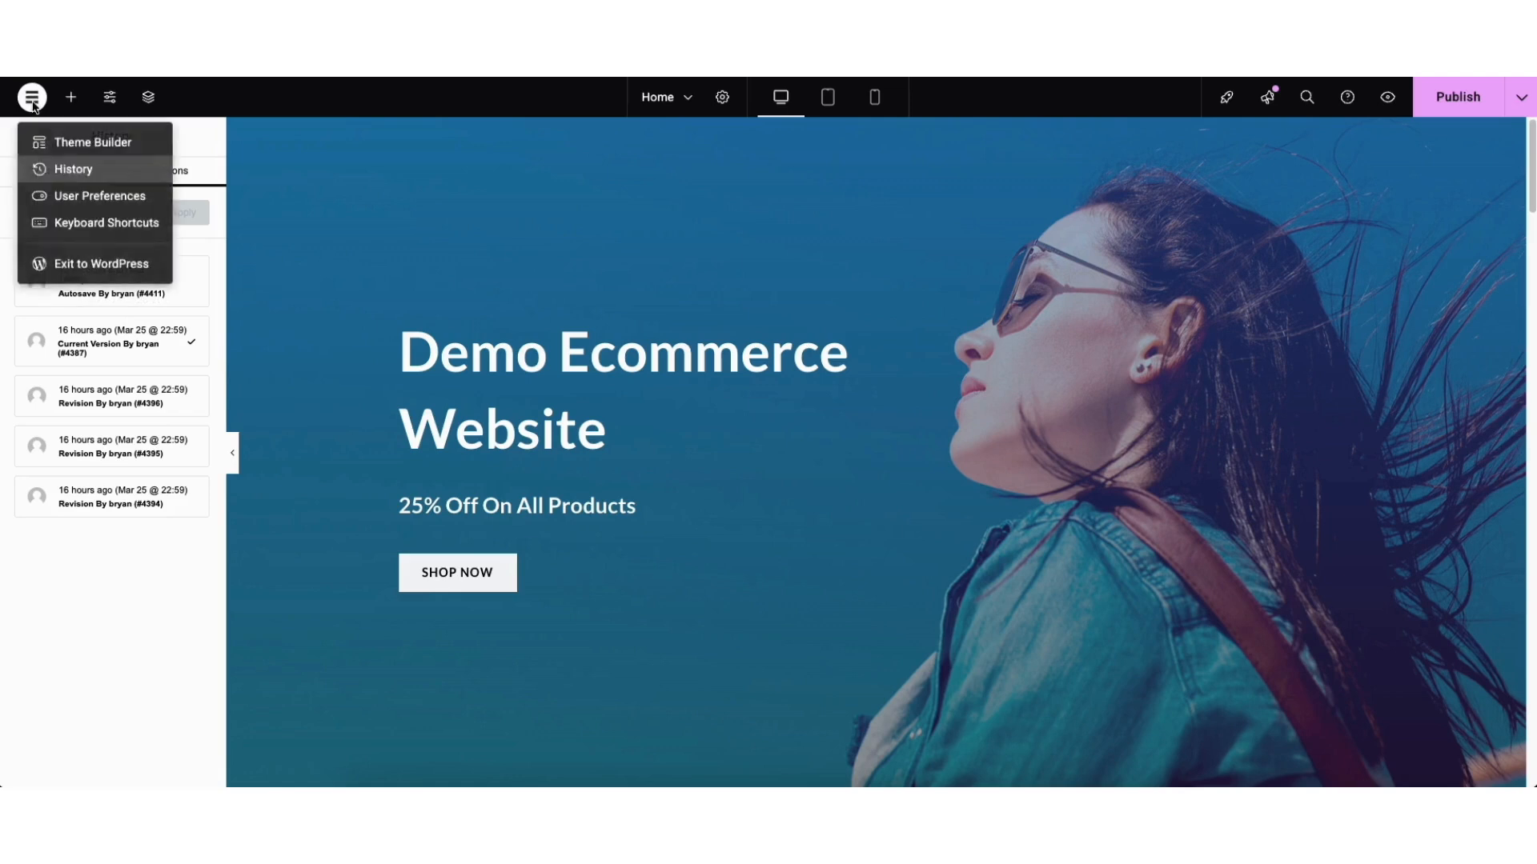
left_click(62, 274)
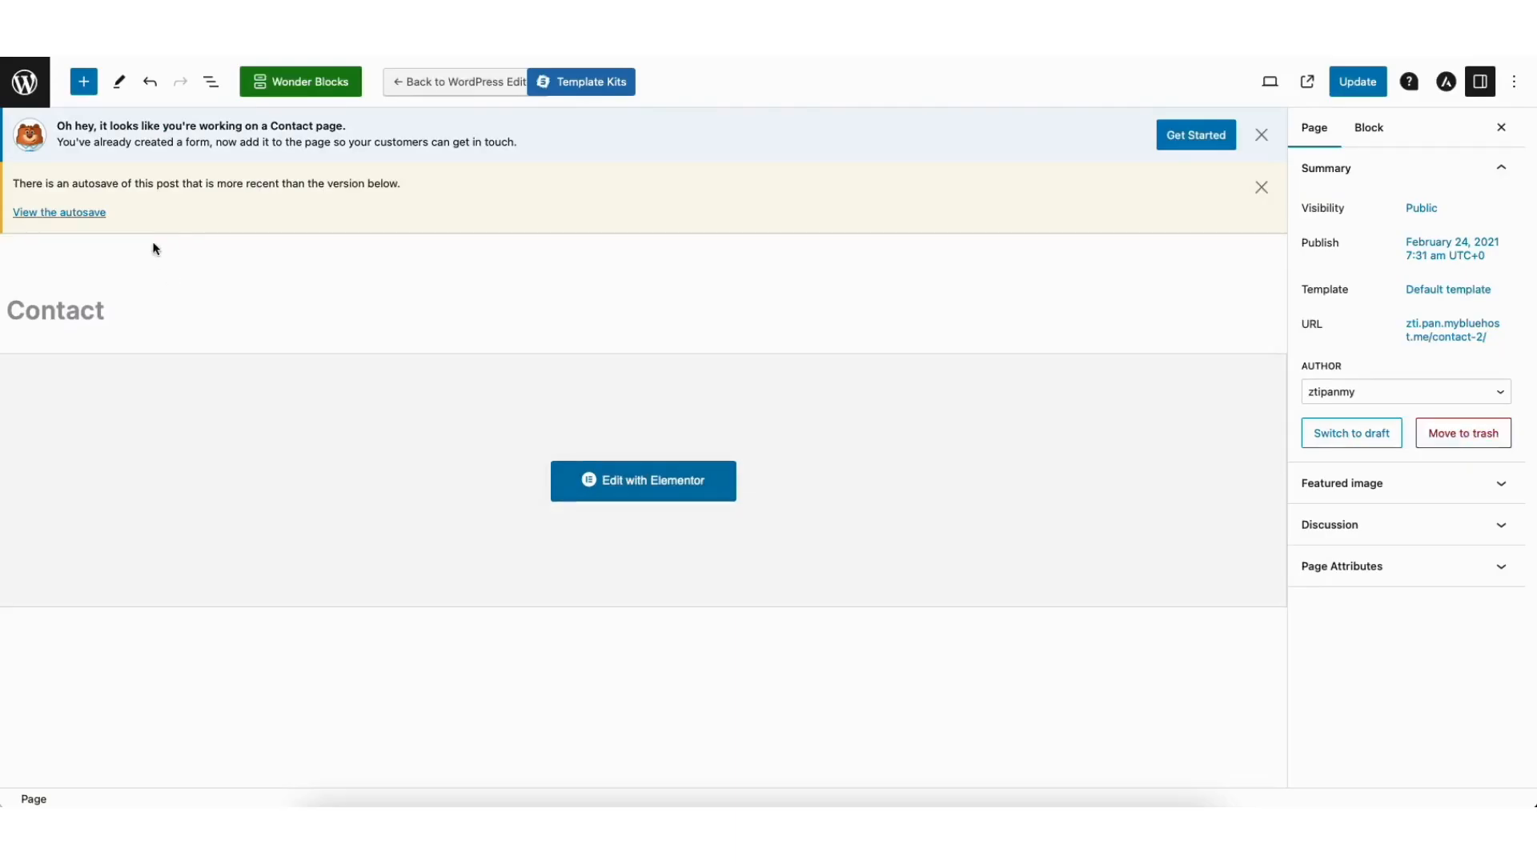
left_click(32, 94)
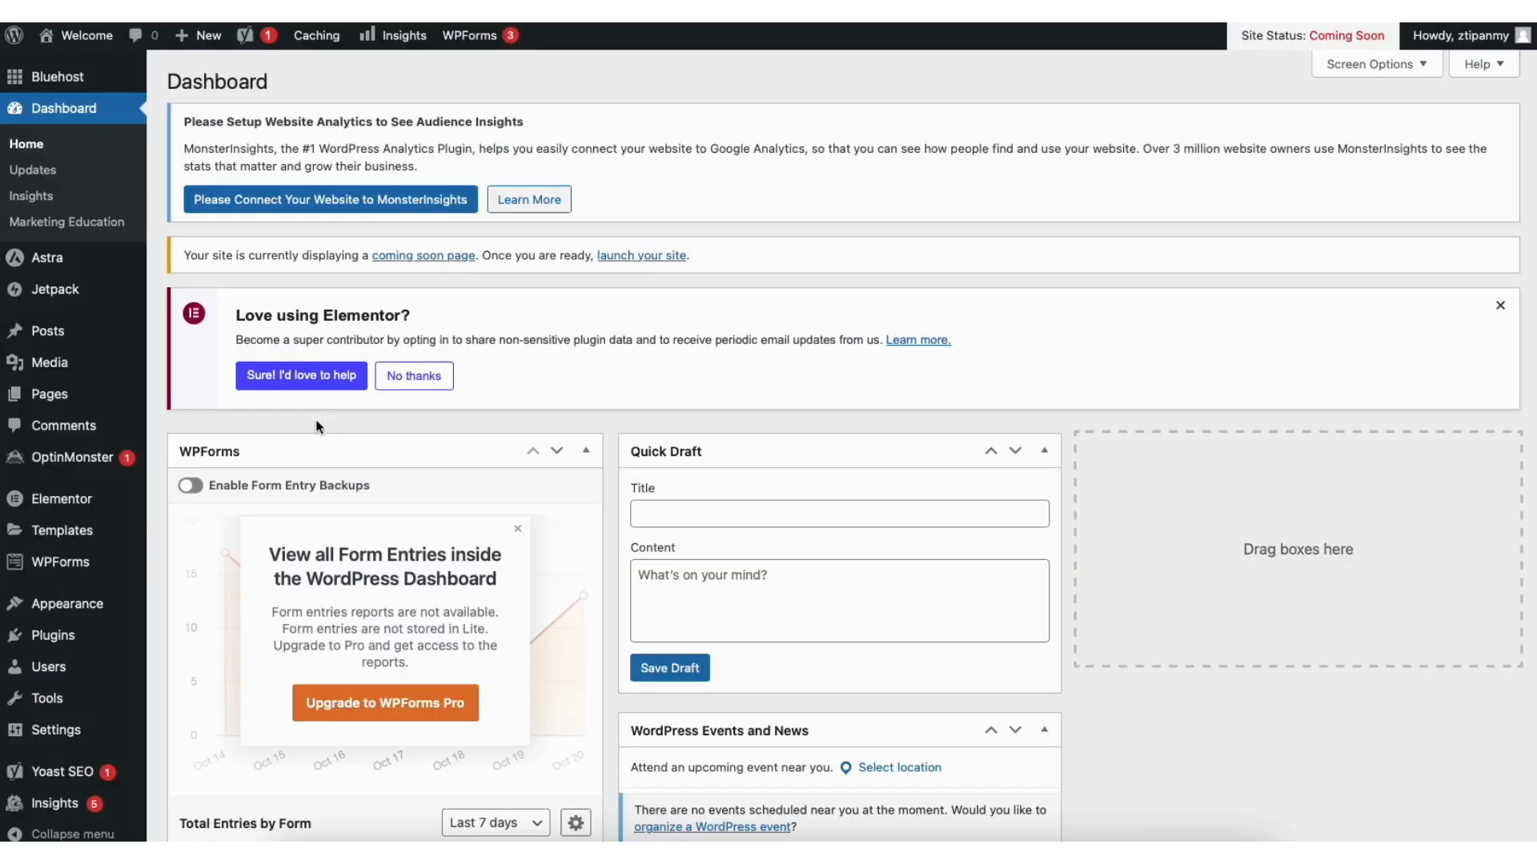
mouse_move(67, 398)
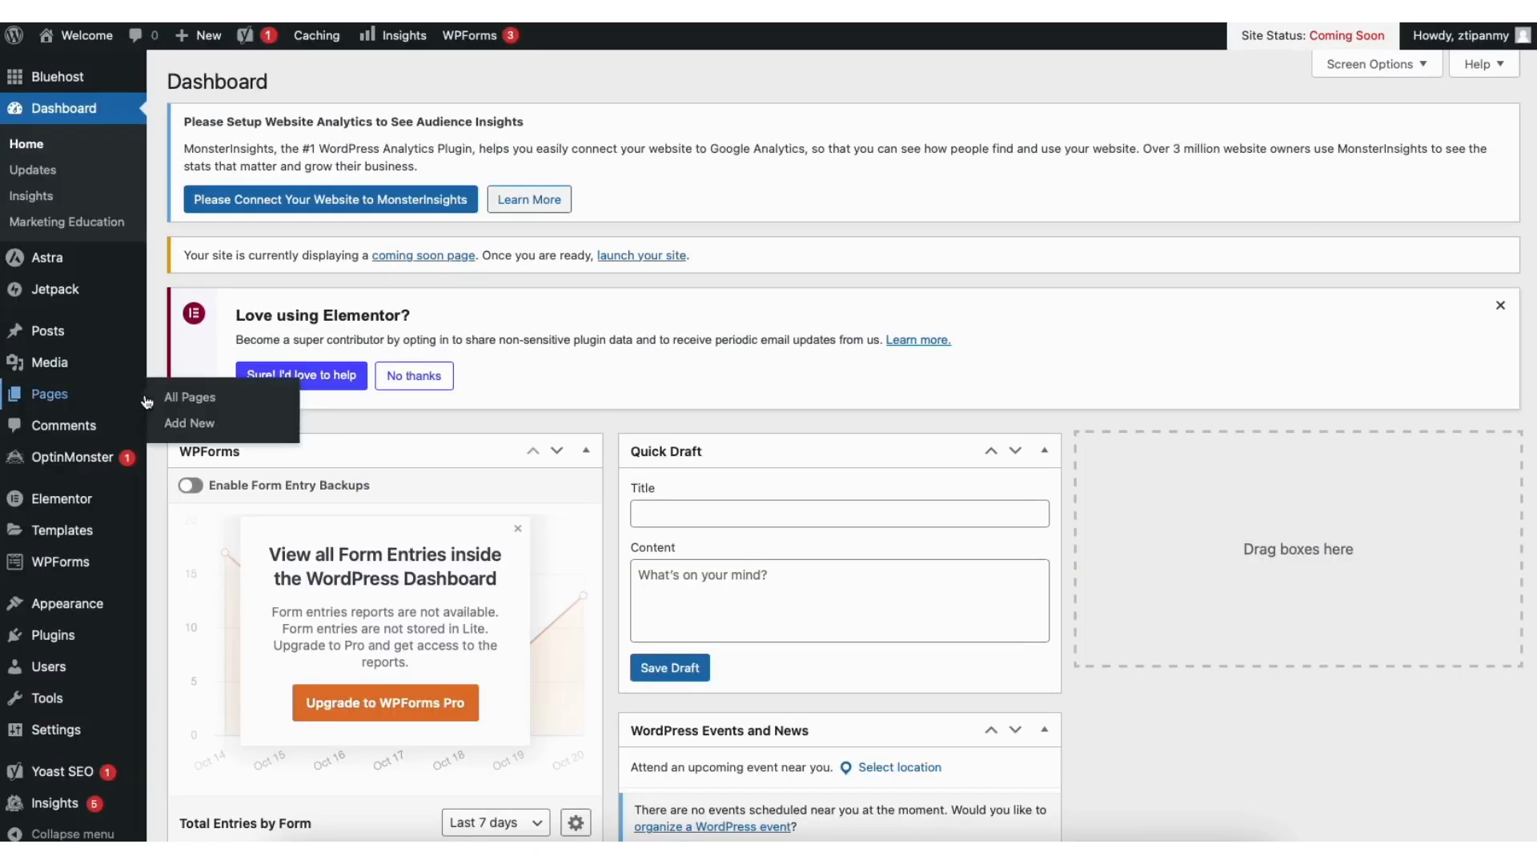
left_click(188, 397)
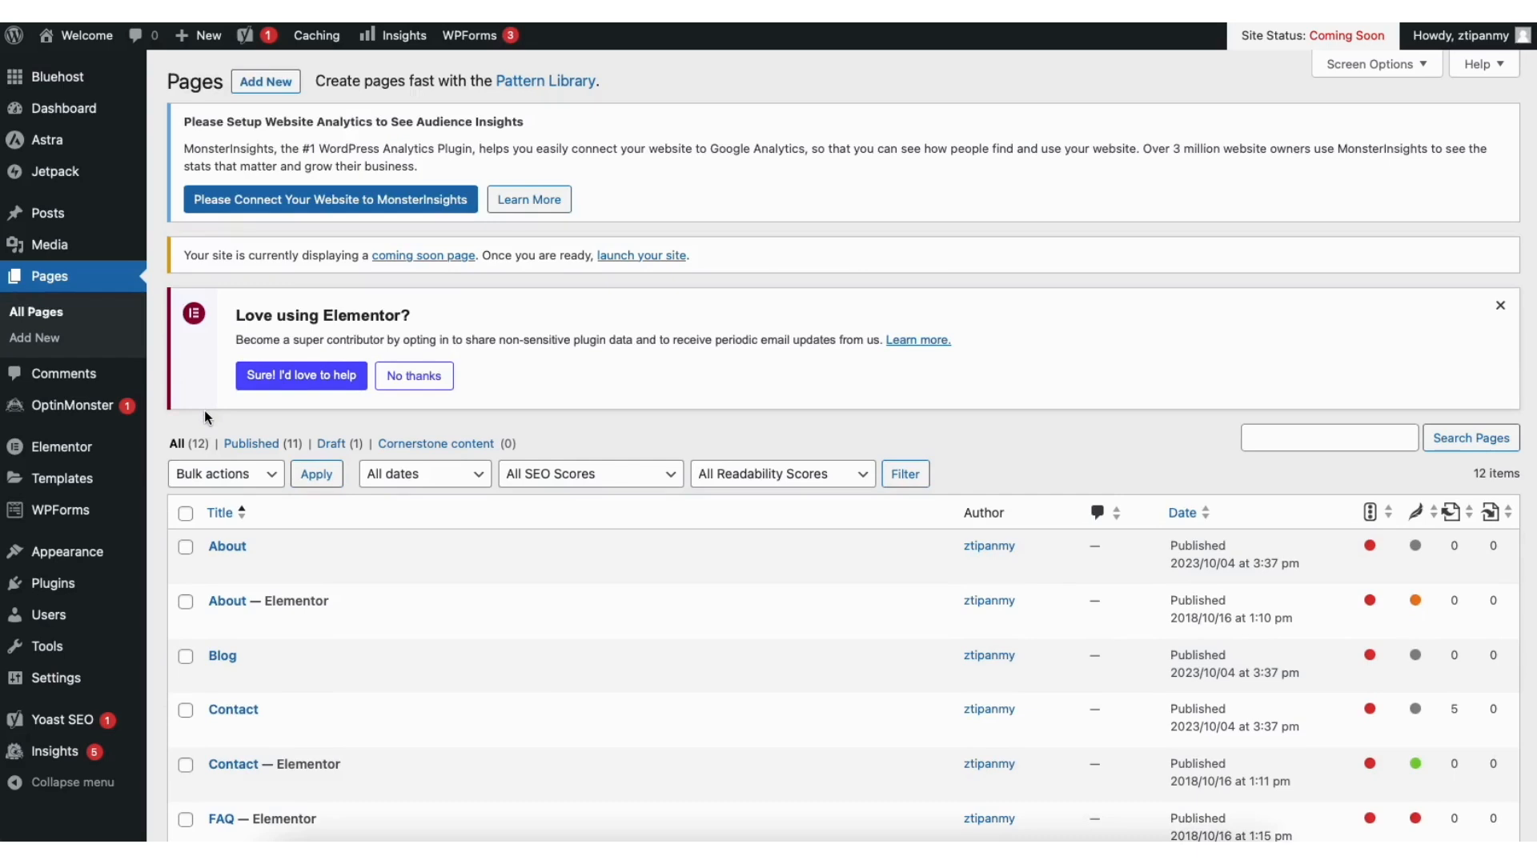
- Open the media library and browse its uploaded images
mouse_move(120, 245)
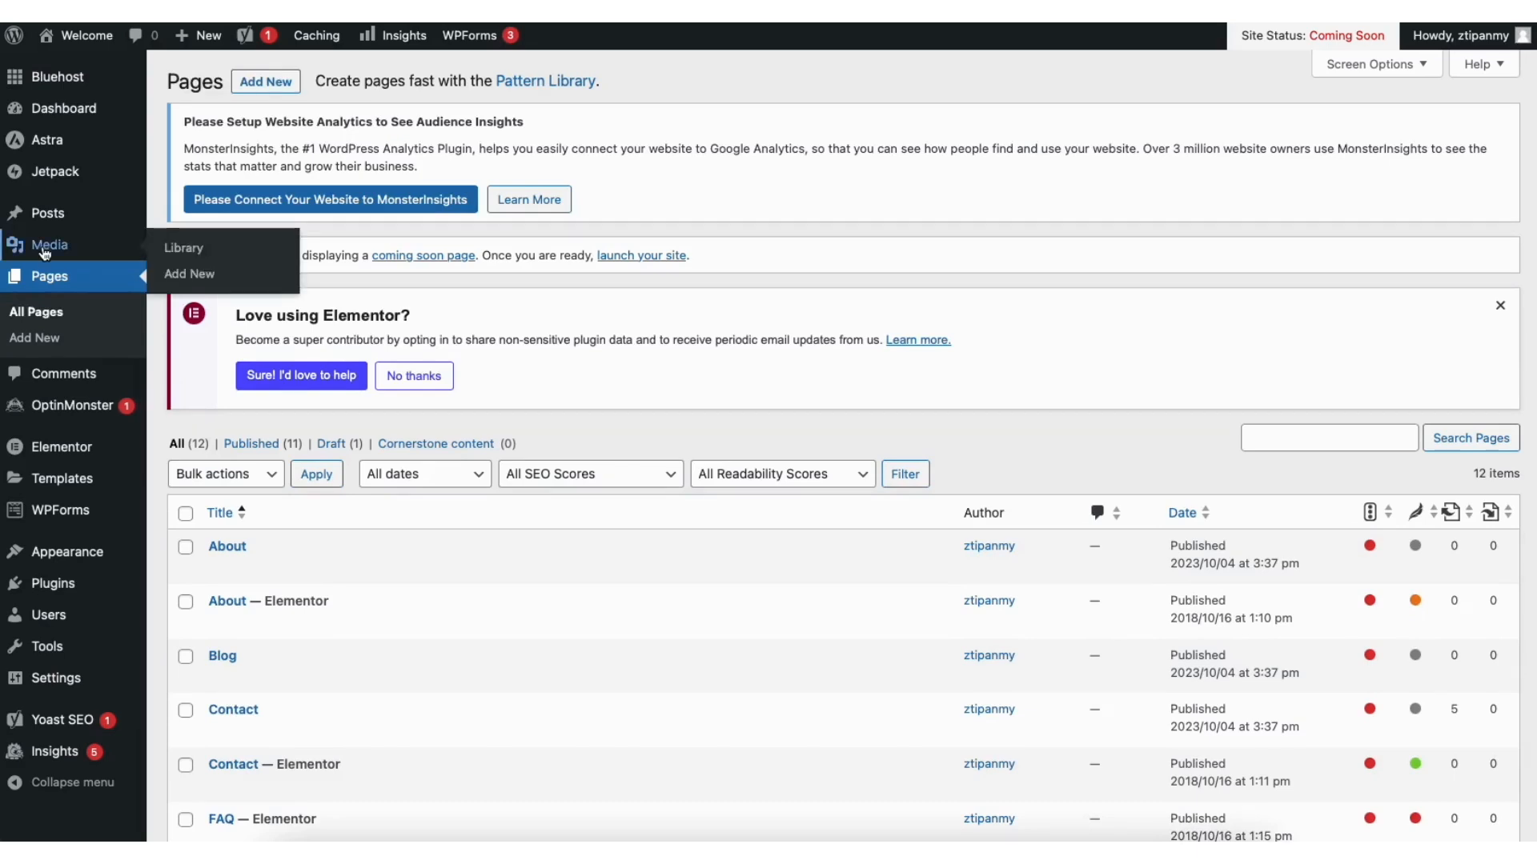
left_click(195, 248)
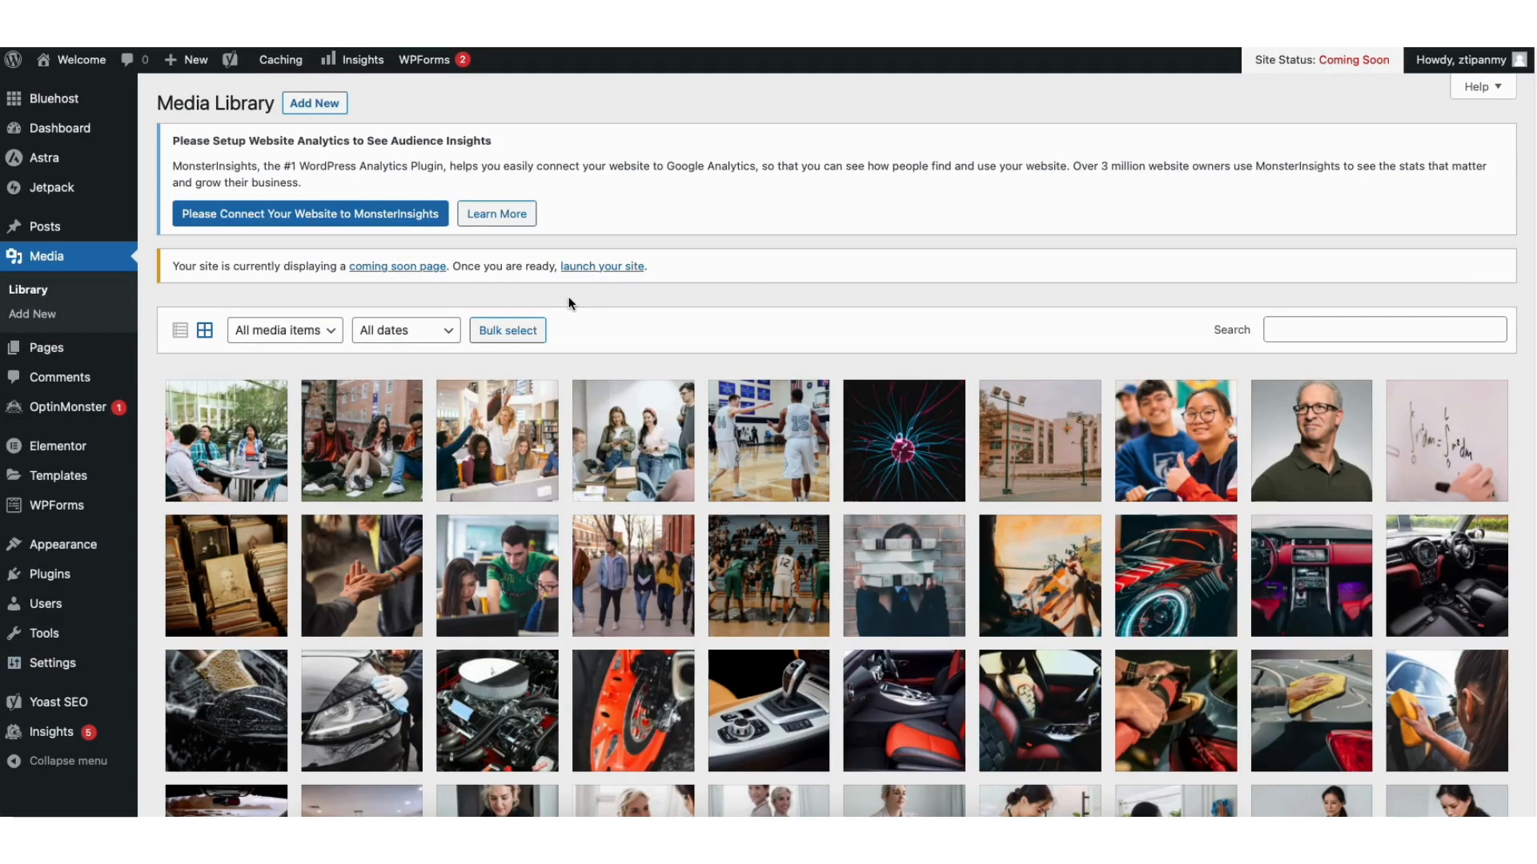
scroll(1523, 264, "down", 4)
scroll(1513, 211, "down", 2)
scroll(1512, 211, "up", 5)
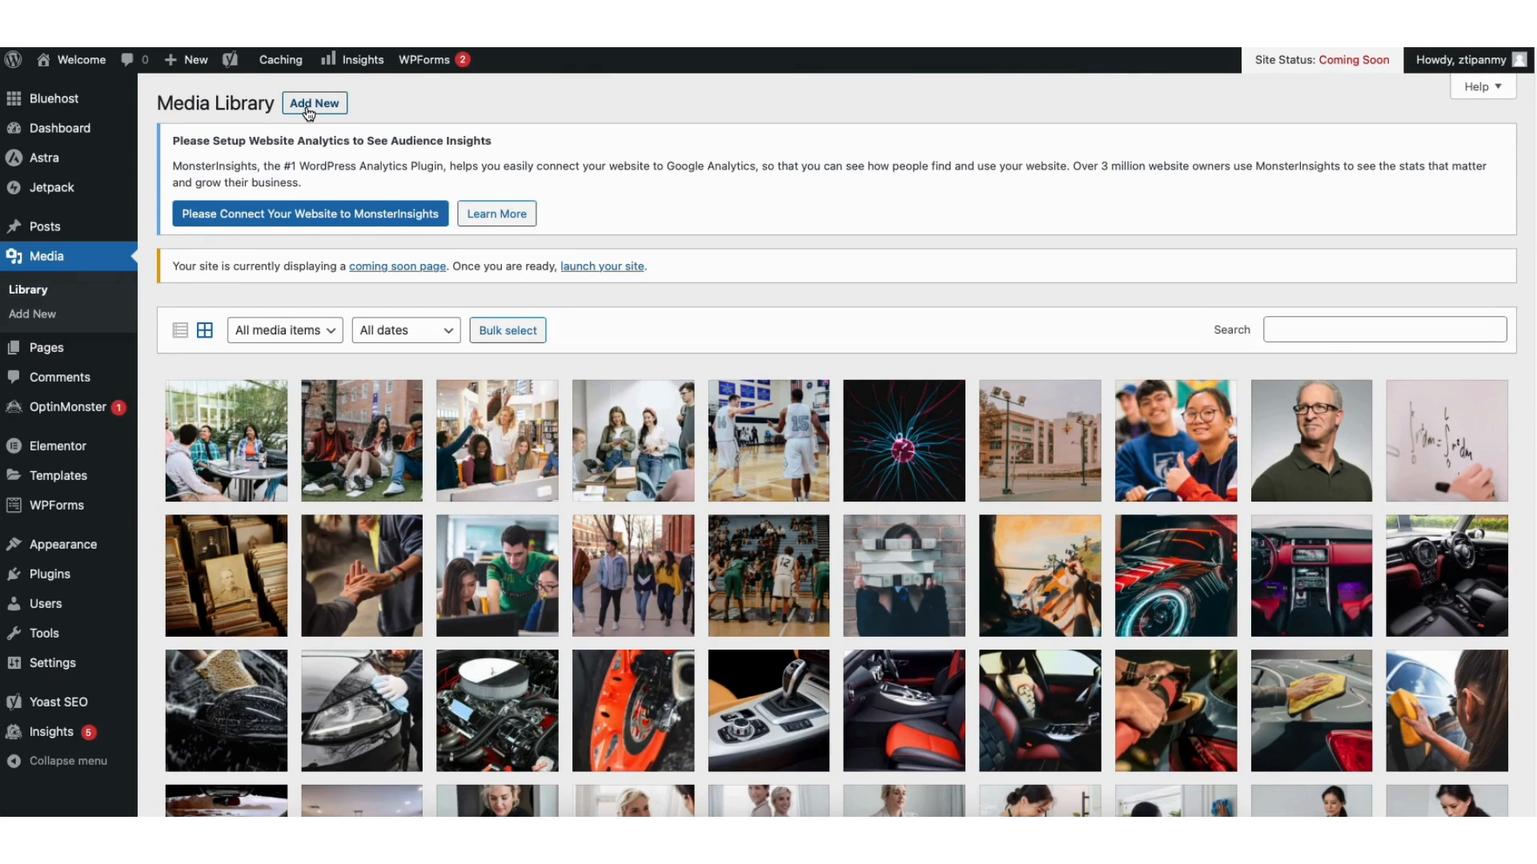
- View the list of all blog posts and the comments moderation screen
mouse_move(56, 232)
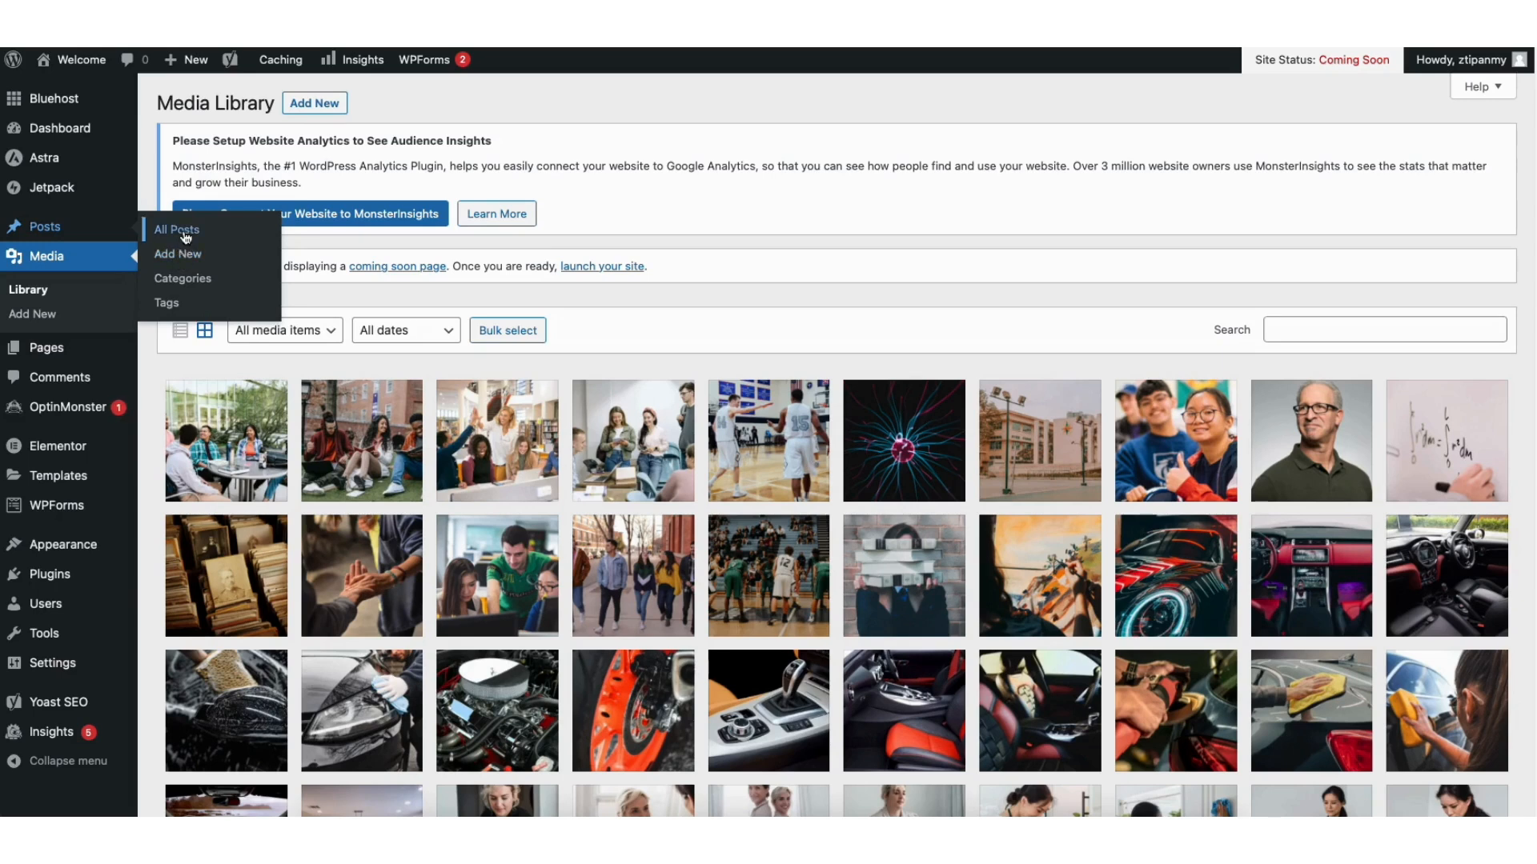
left_click(176, 230)
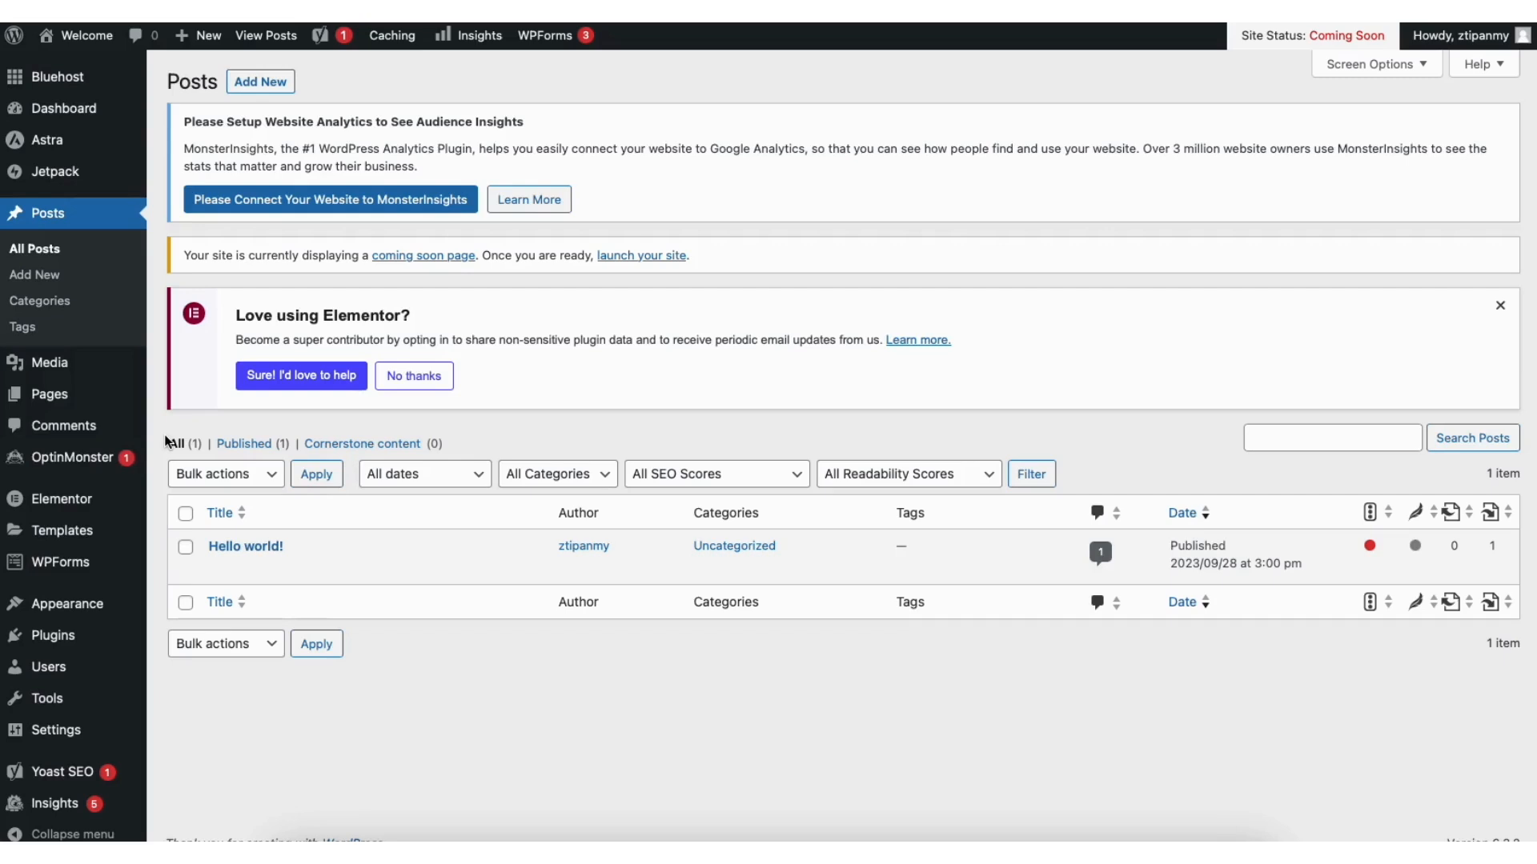
left_click(78, 427)
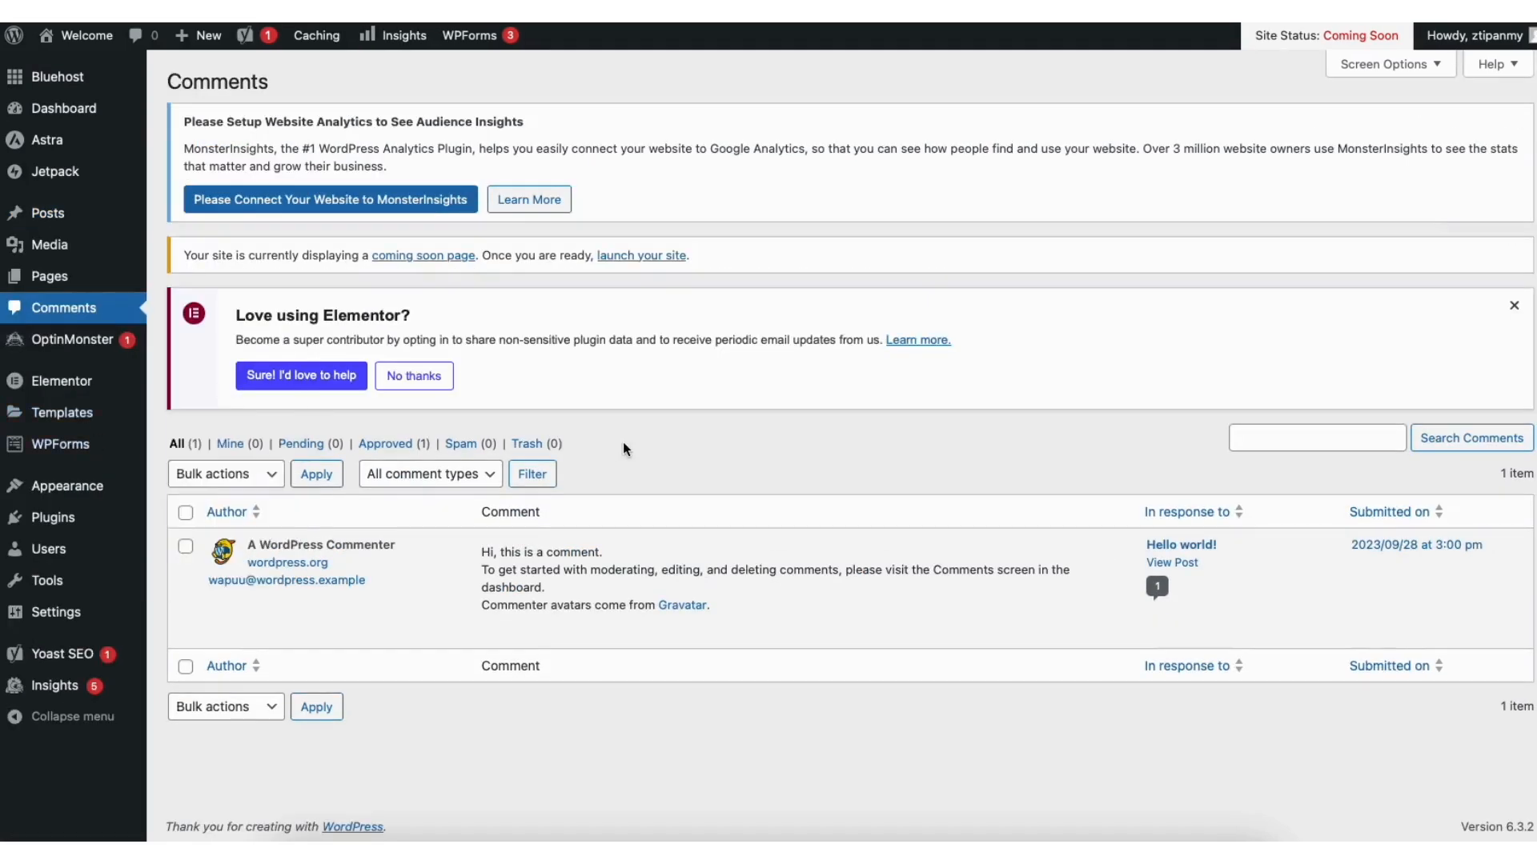
mouse_move(552, 628)
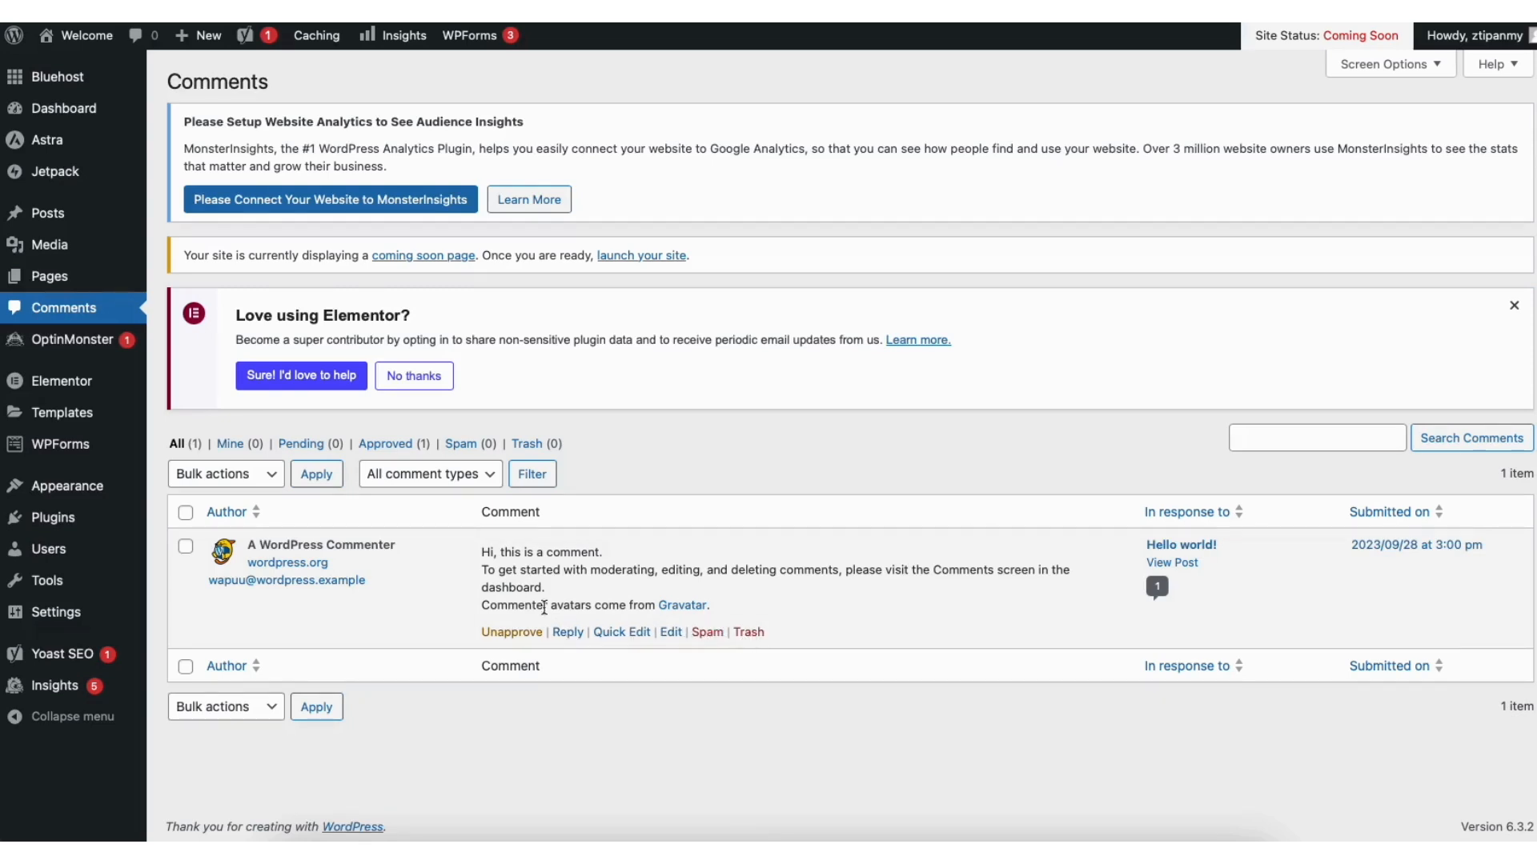
- Open the page for adding plugins and browse the featured plugins
mouse_move(57, 525)
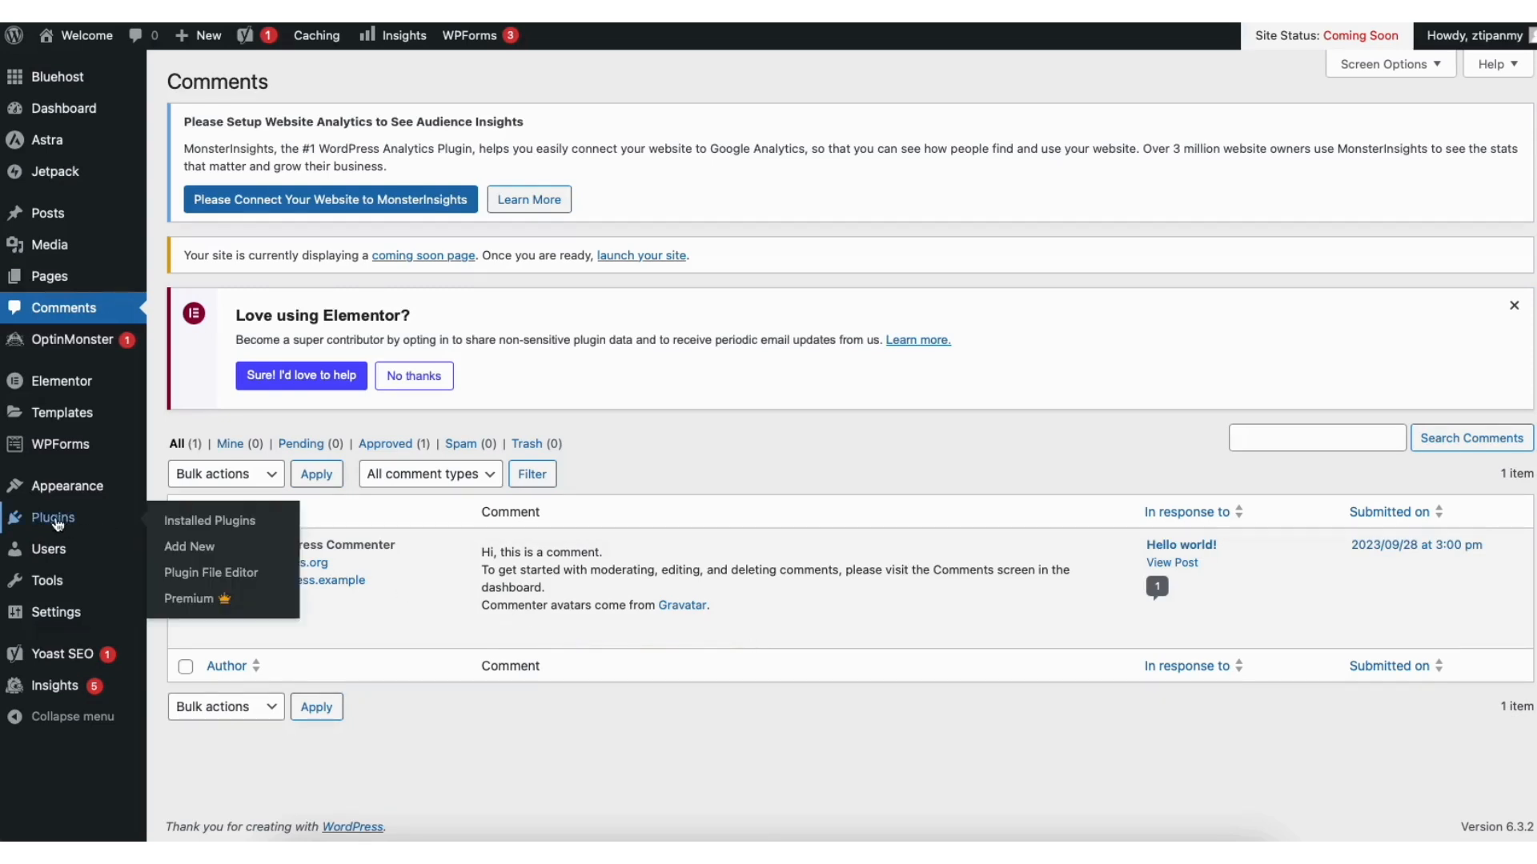
left_click(197, 547)
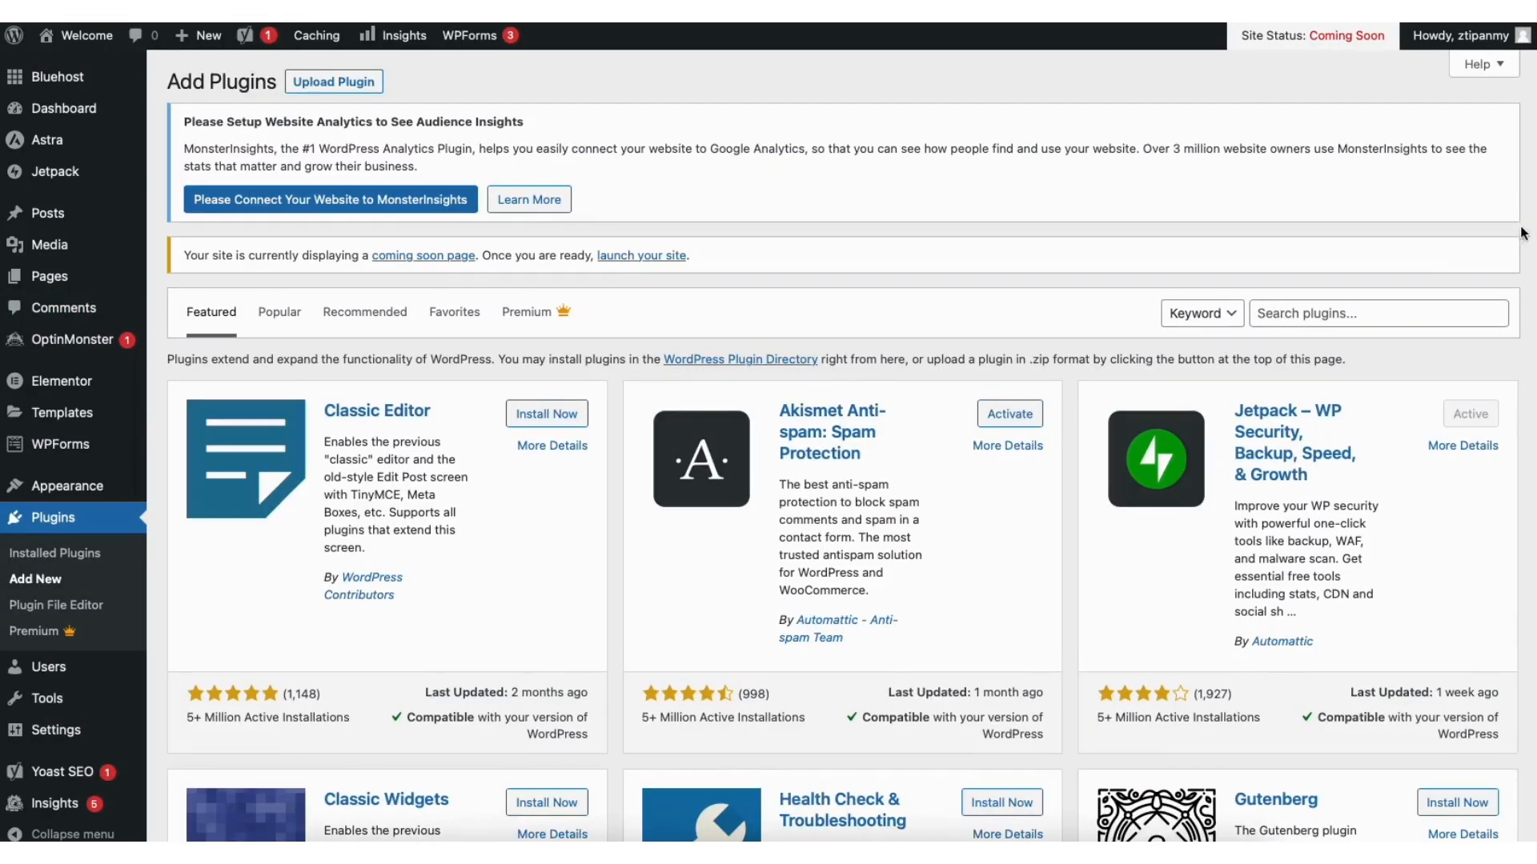
scroll(840, 445, "down", 5)
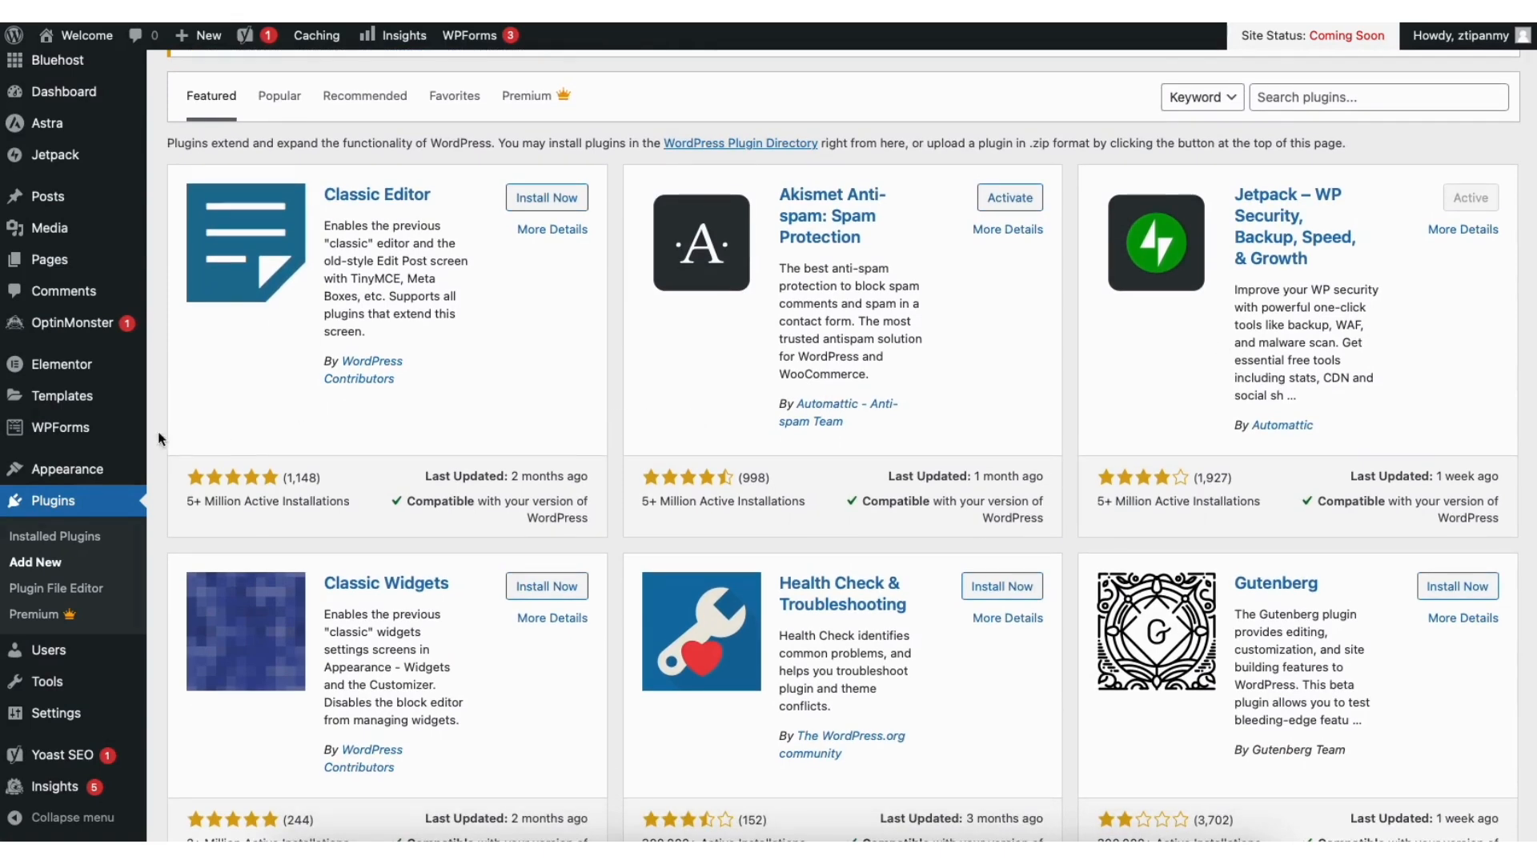
- Go to the site's navigation menus and select Main Menu (Primary Menu) for editing
mouse_move(92, 474)
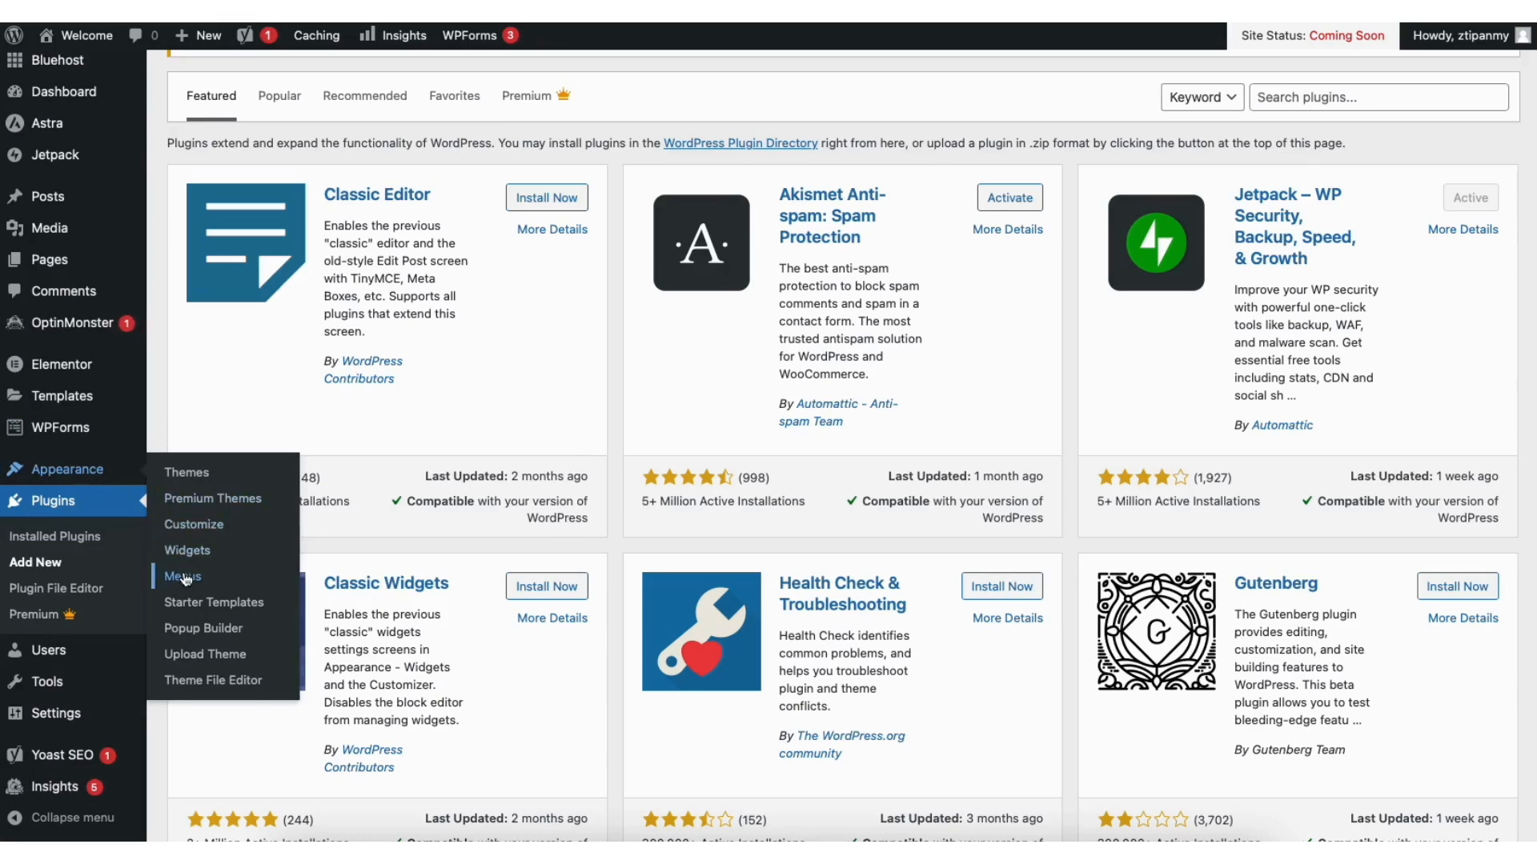
left_click(184, 578)
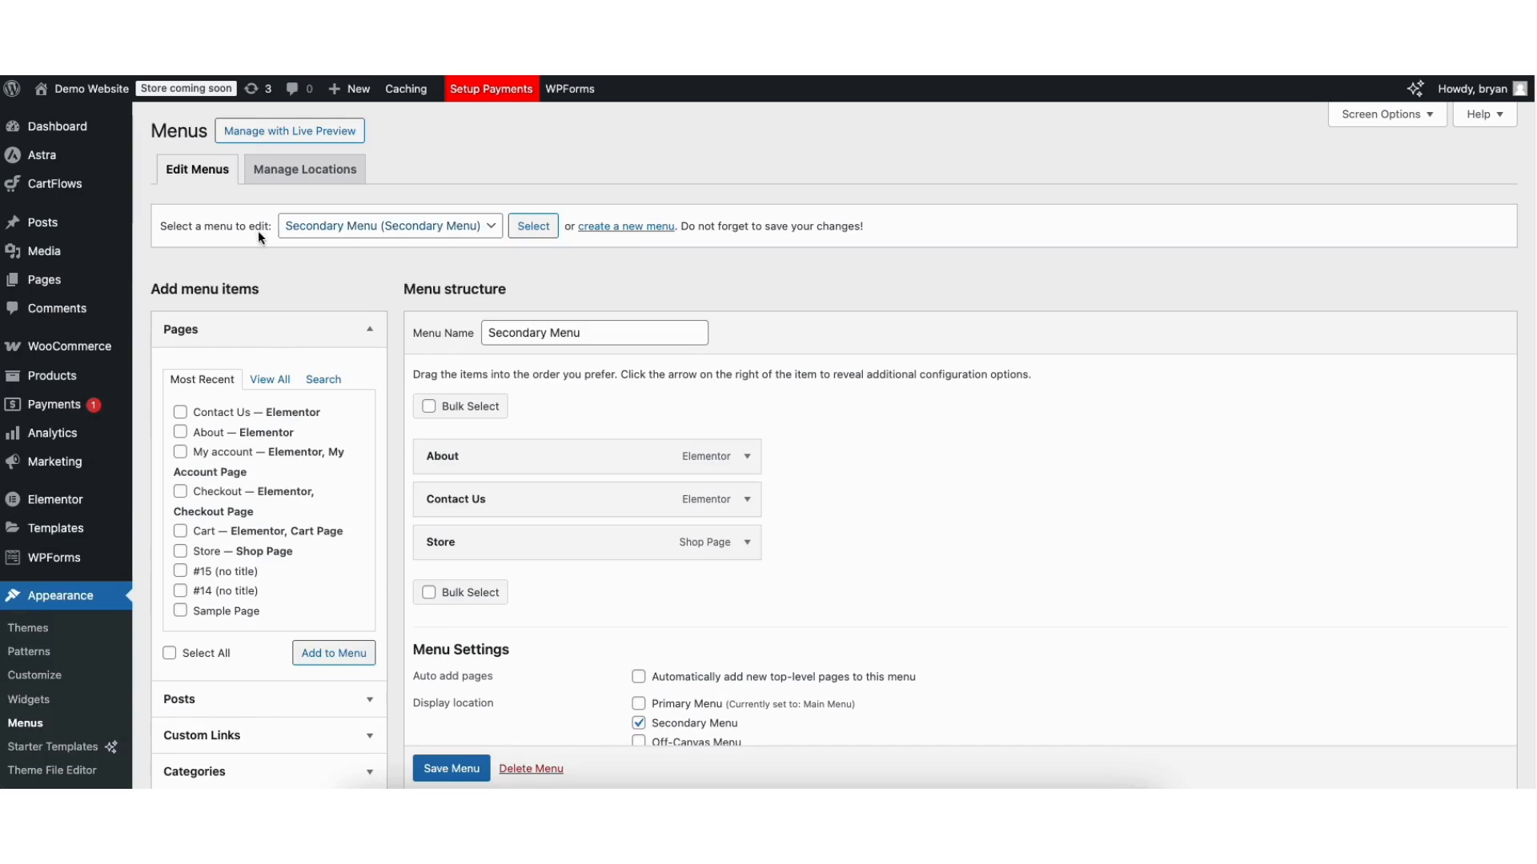
left_click(326, 230)
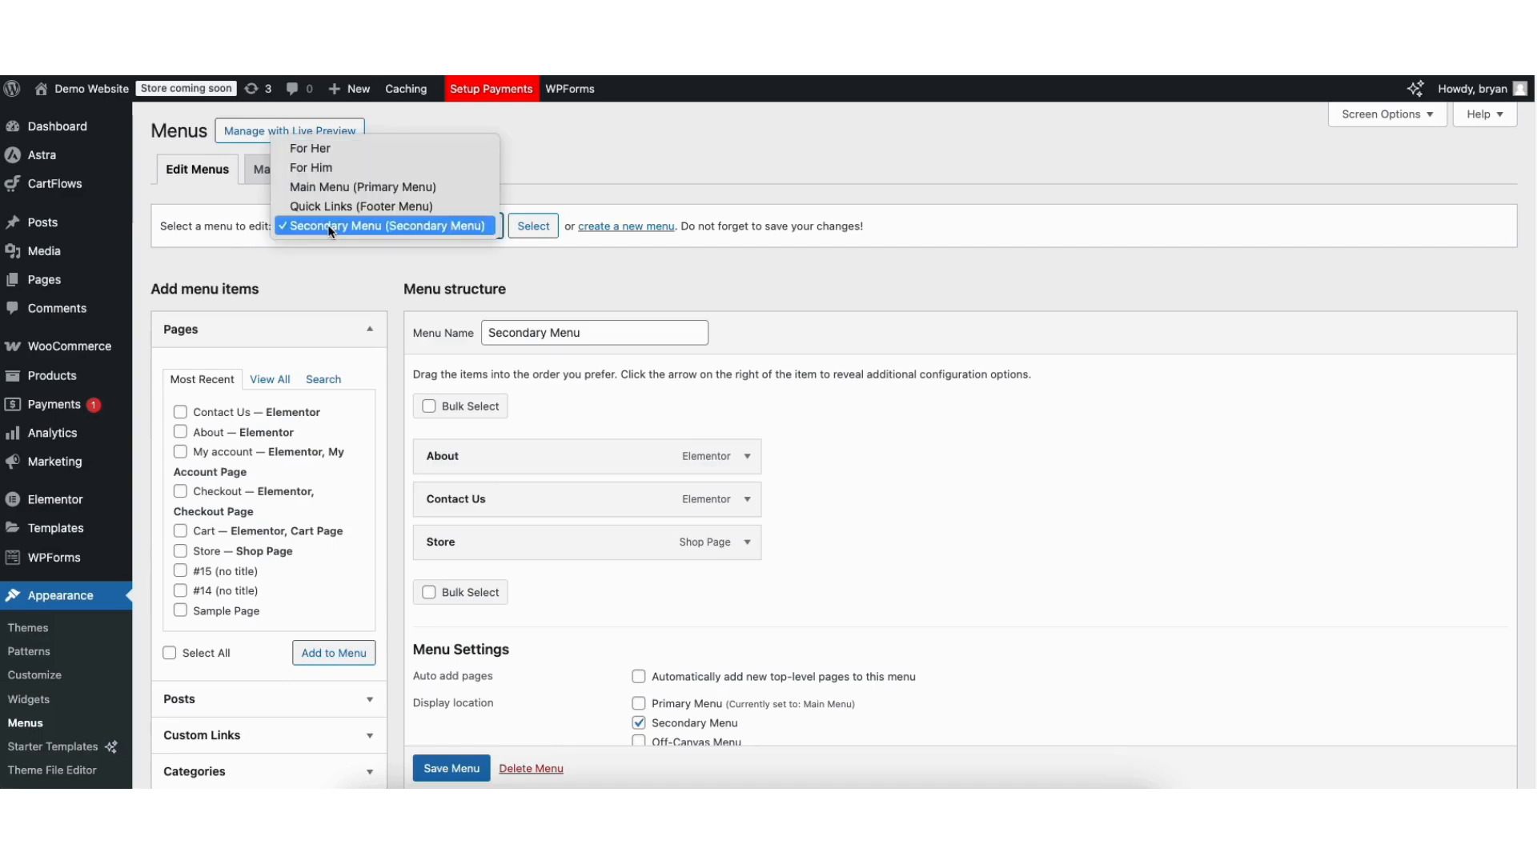
left_click(348, 188)
left_click(531, 234)
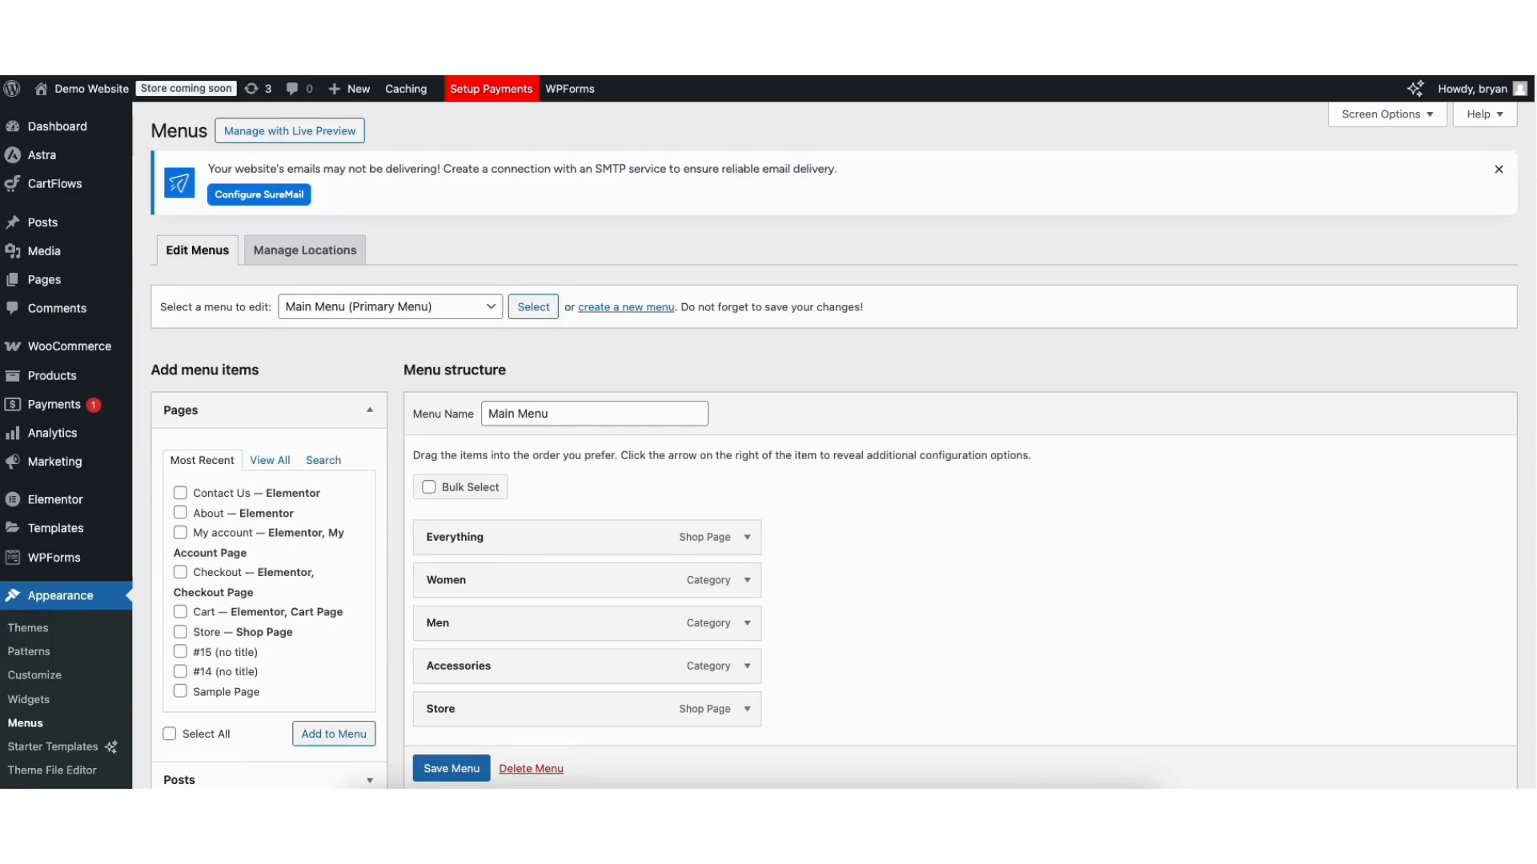
- Add Sample Page to the Main Menu and place it between Accessories and Store
scroll(464, 355, "down", 2)
left_click(180, 585)
left_click(311, 629)
left_click_drag(439, 641, 445, 602)
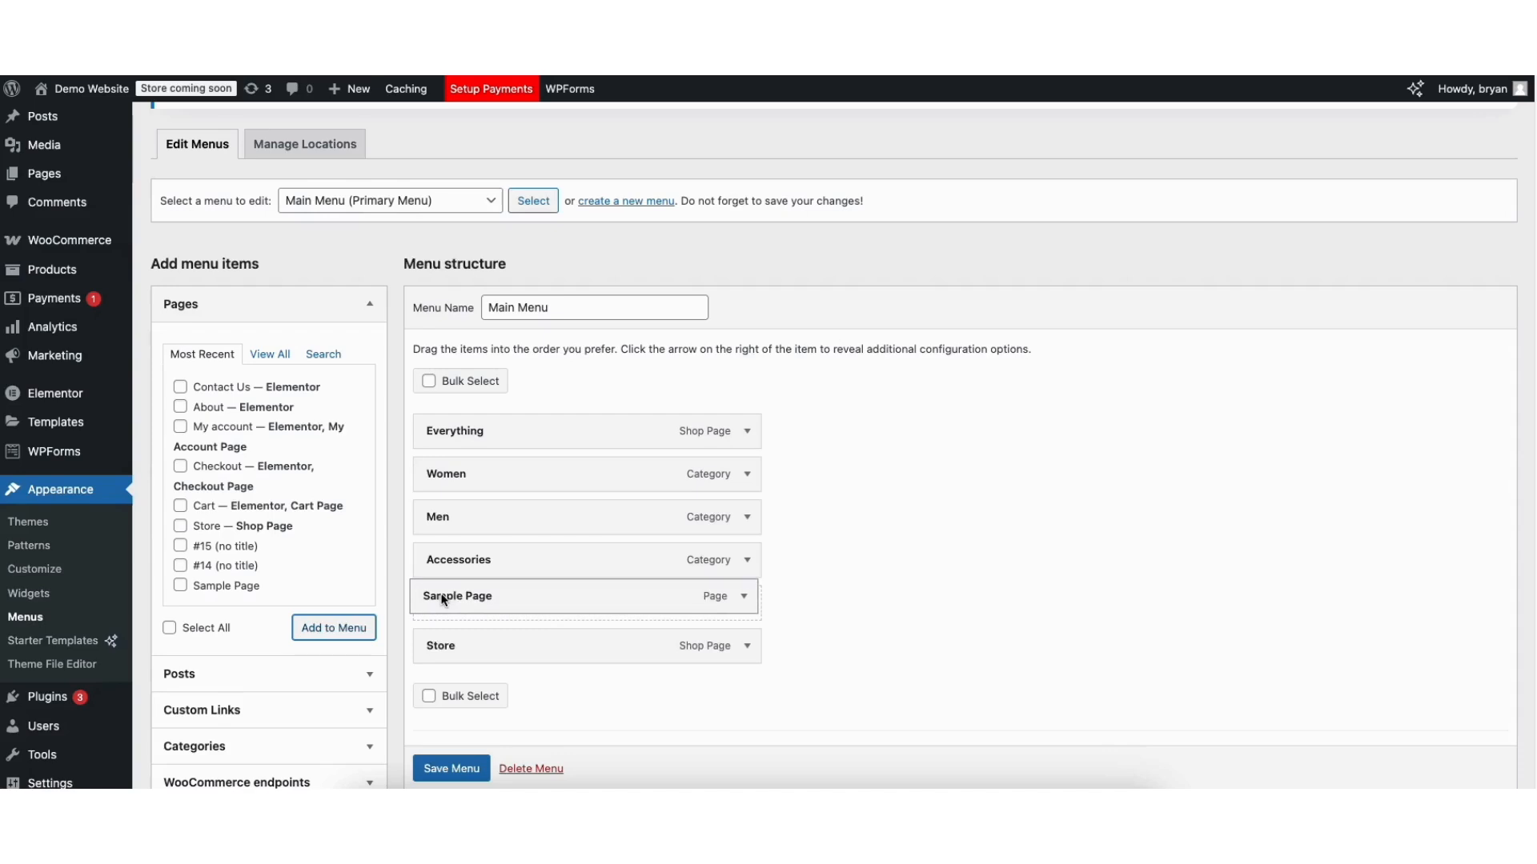
- Open the Sample Page menu item's settings and its navigation label for editing
left_click(747, 607)
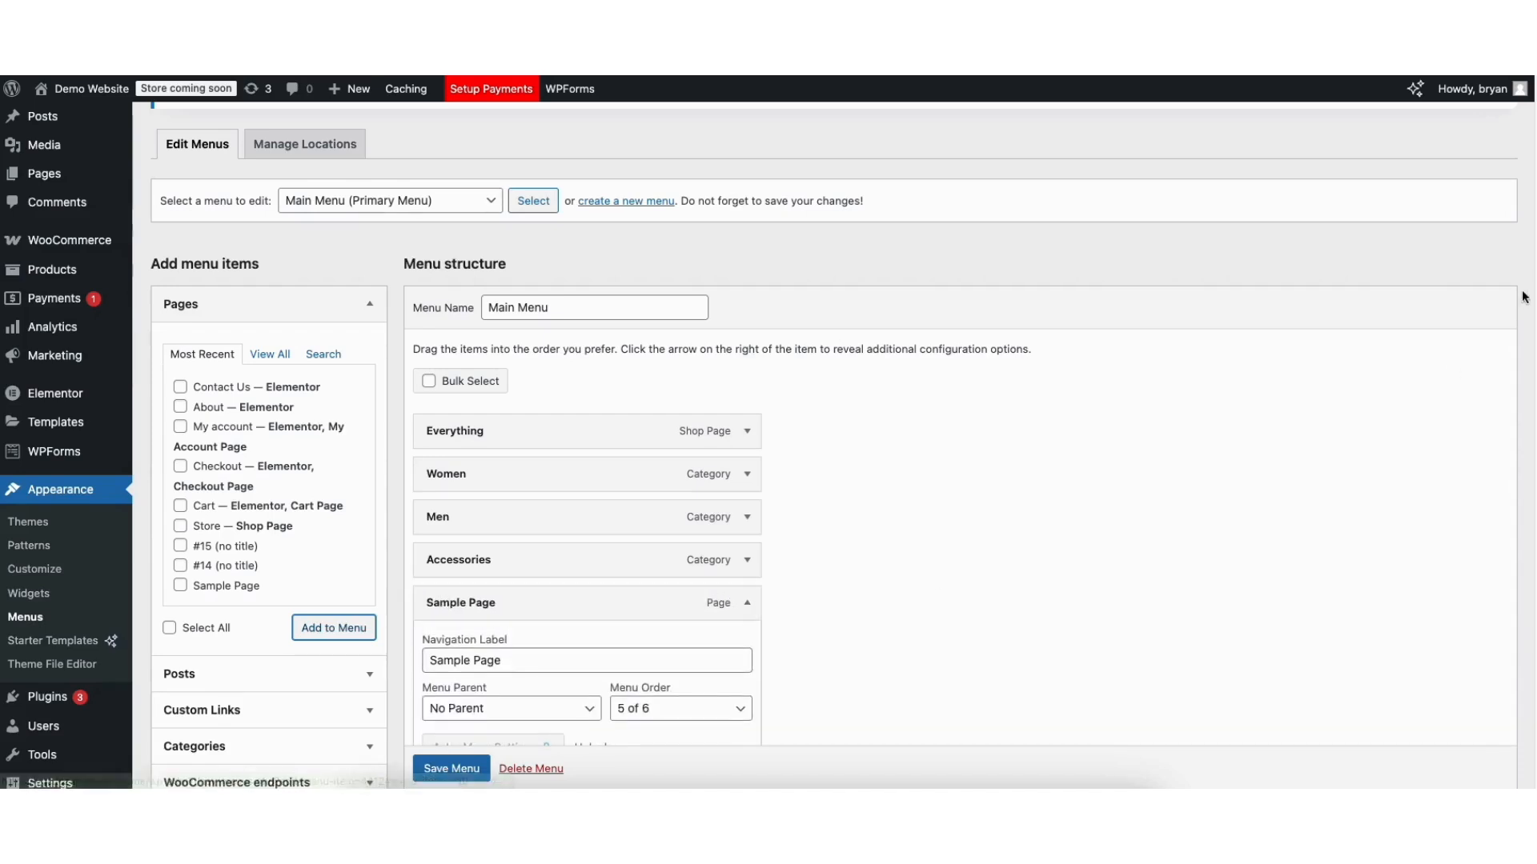
scroll(1520, 437, "down", 5)
left_click_drag(429, 361, 526, 365)
left_click(483, 362)
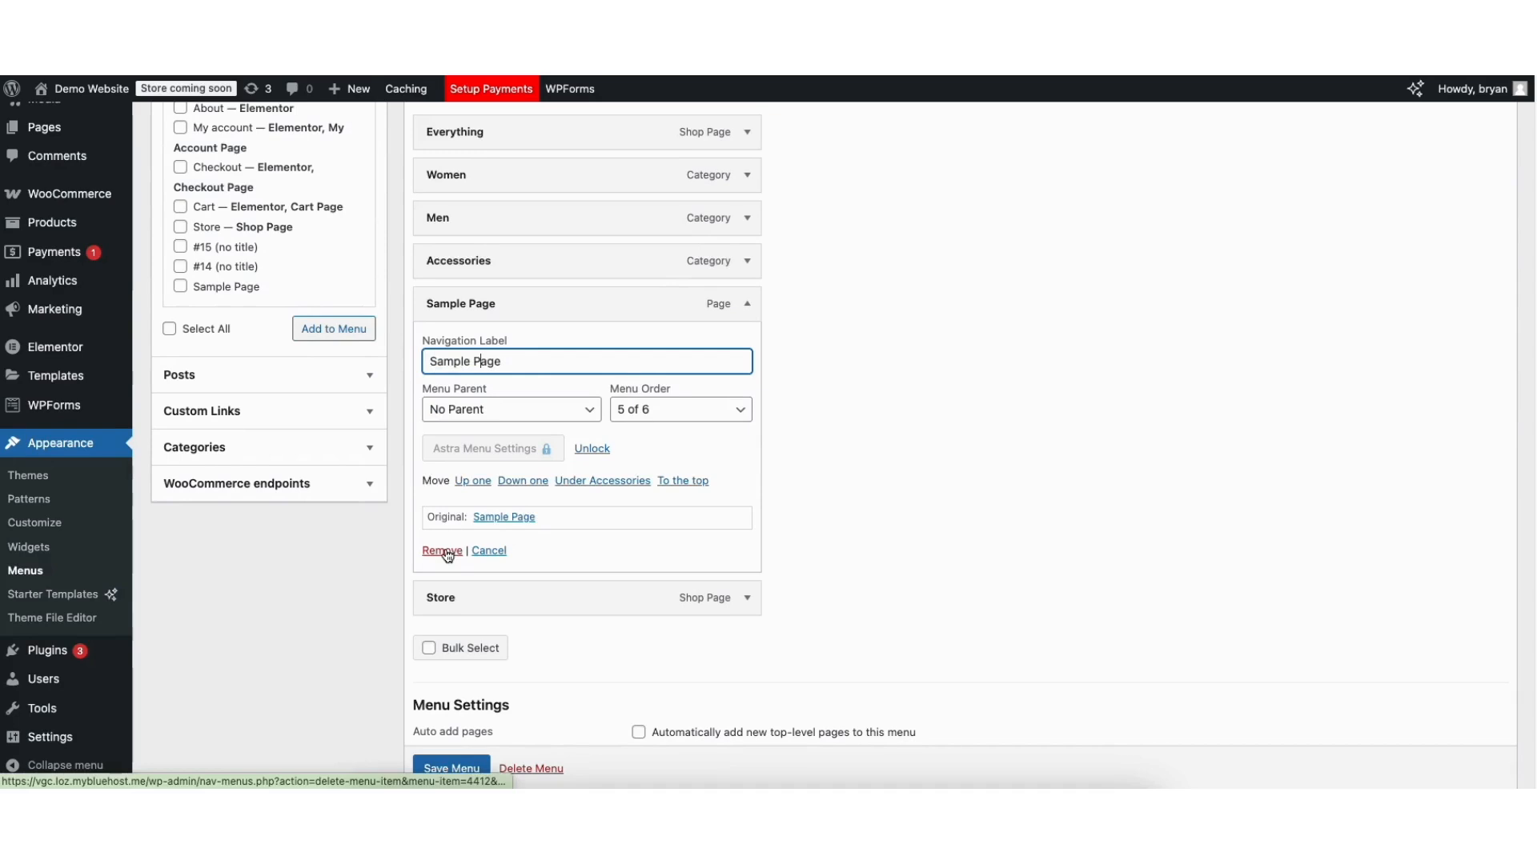
- Add a second Sample Page to the Main Menu and nest both Sample Page items under Accessories
left_click(746, 304)
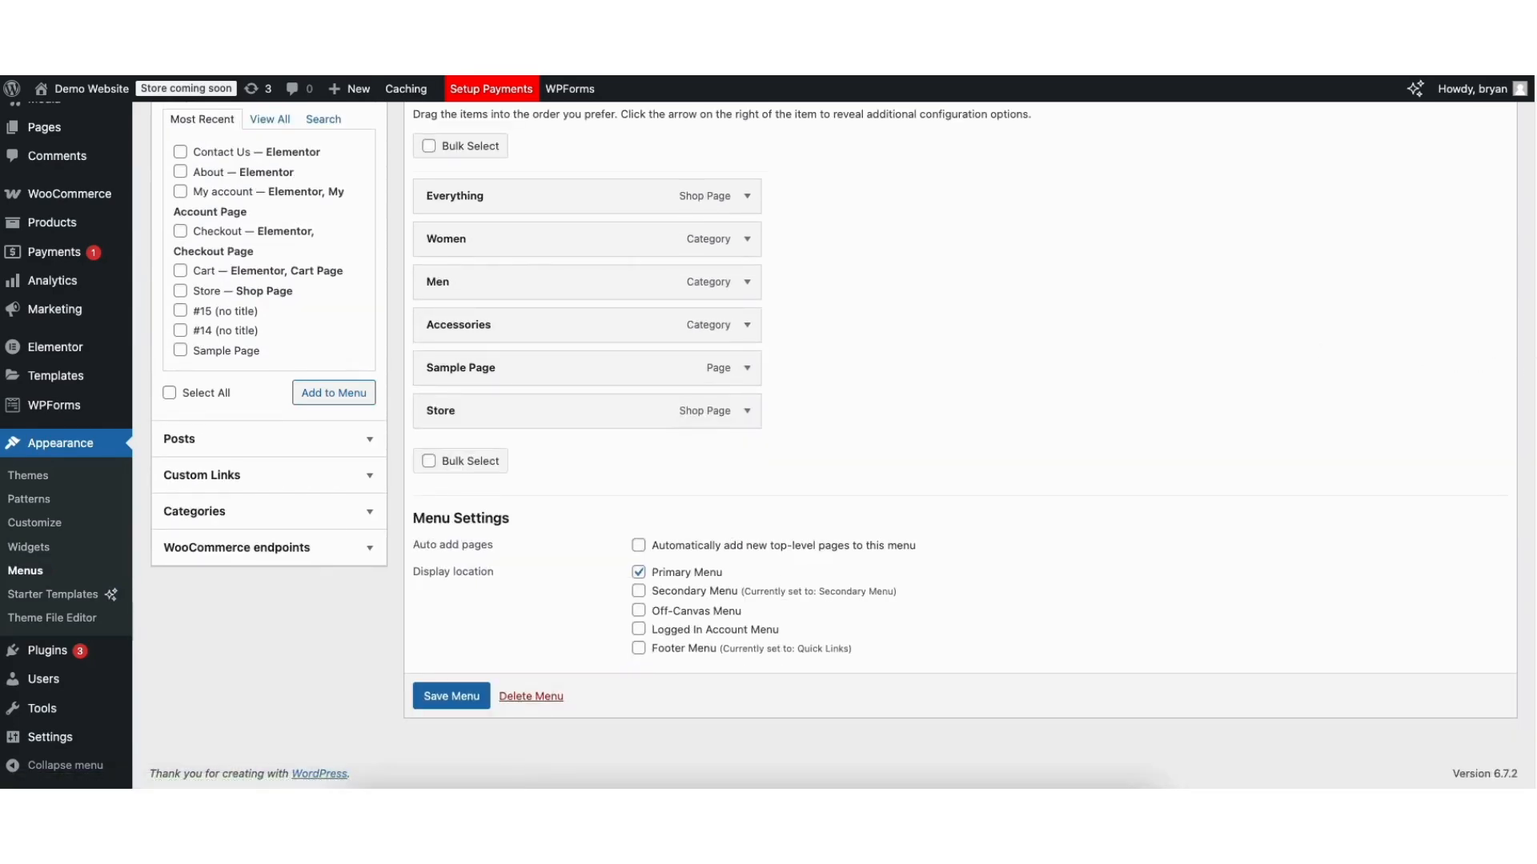
scroll(633, 216, "up", 6)
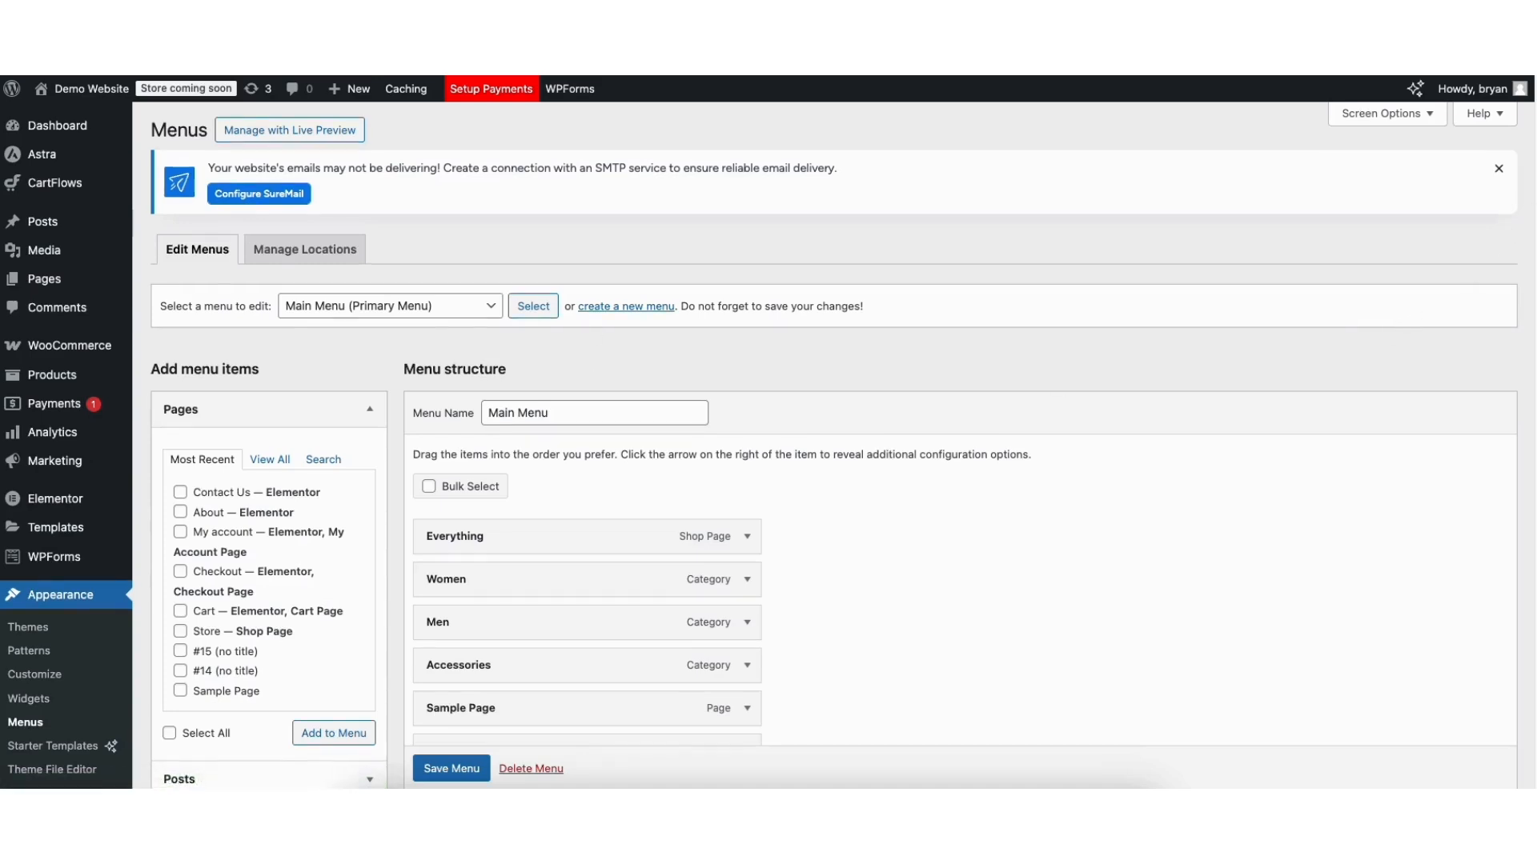
scroll(757, 504, "down", 3)
left_click(180, 517)
left_click(340, 559)
left_click_drag(451, 625, 493, 576)
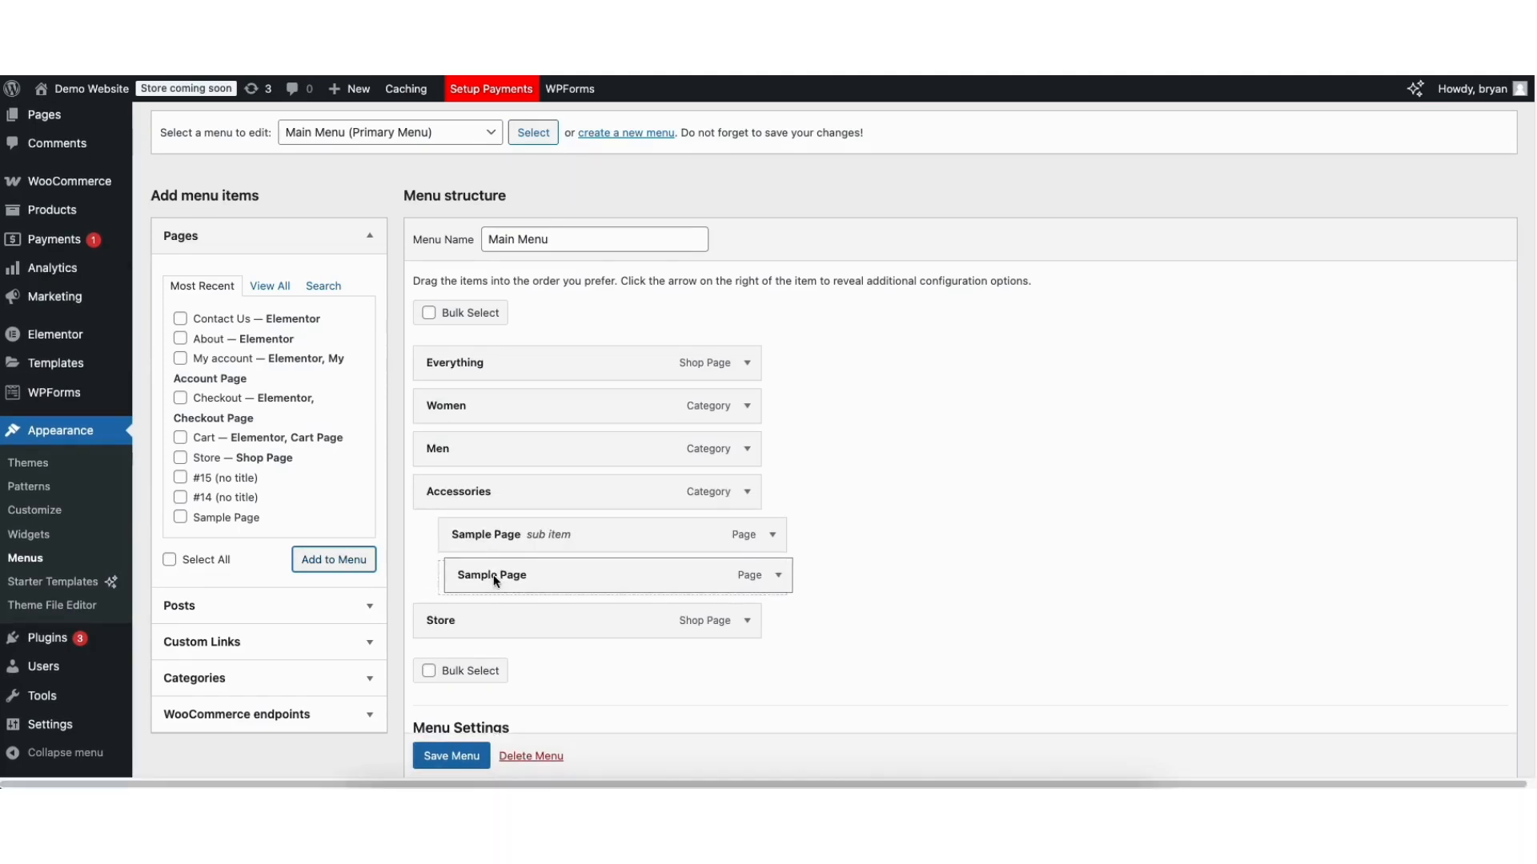
- Save the Main Menu and visit the live site to check the Accessories submenu
scroll(436, 744, "down", 1)
left_click(451, 768)
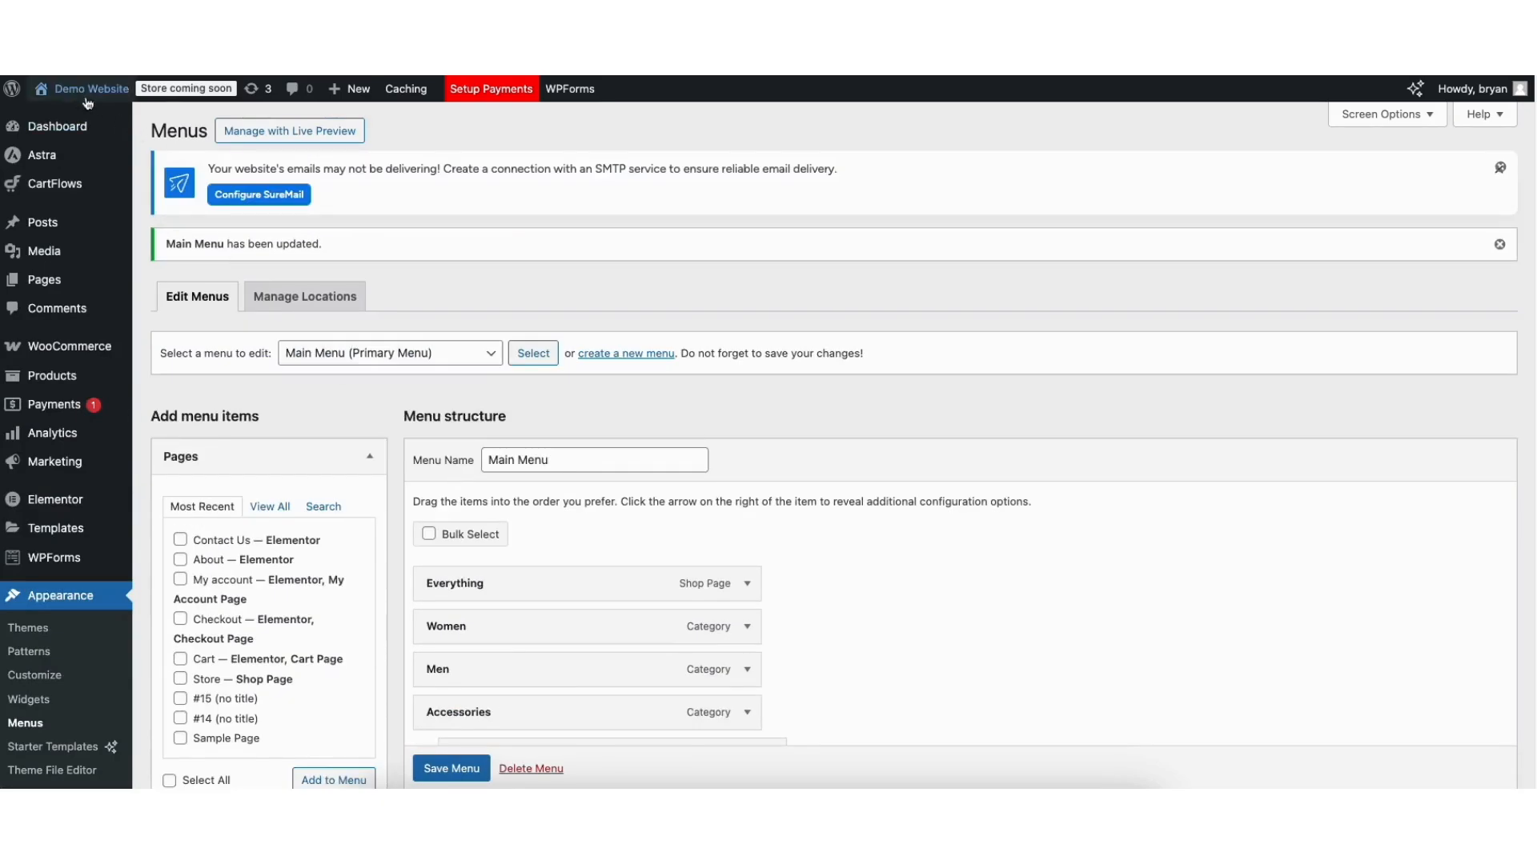
mouse_move(80, 92)
left_click(67, 120)
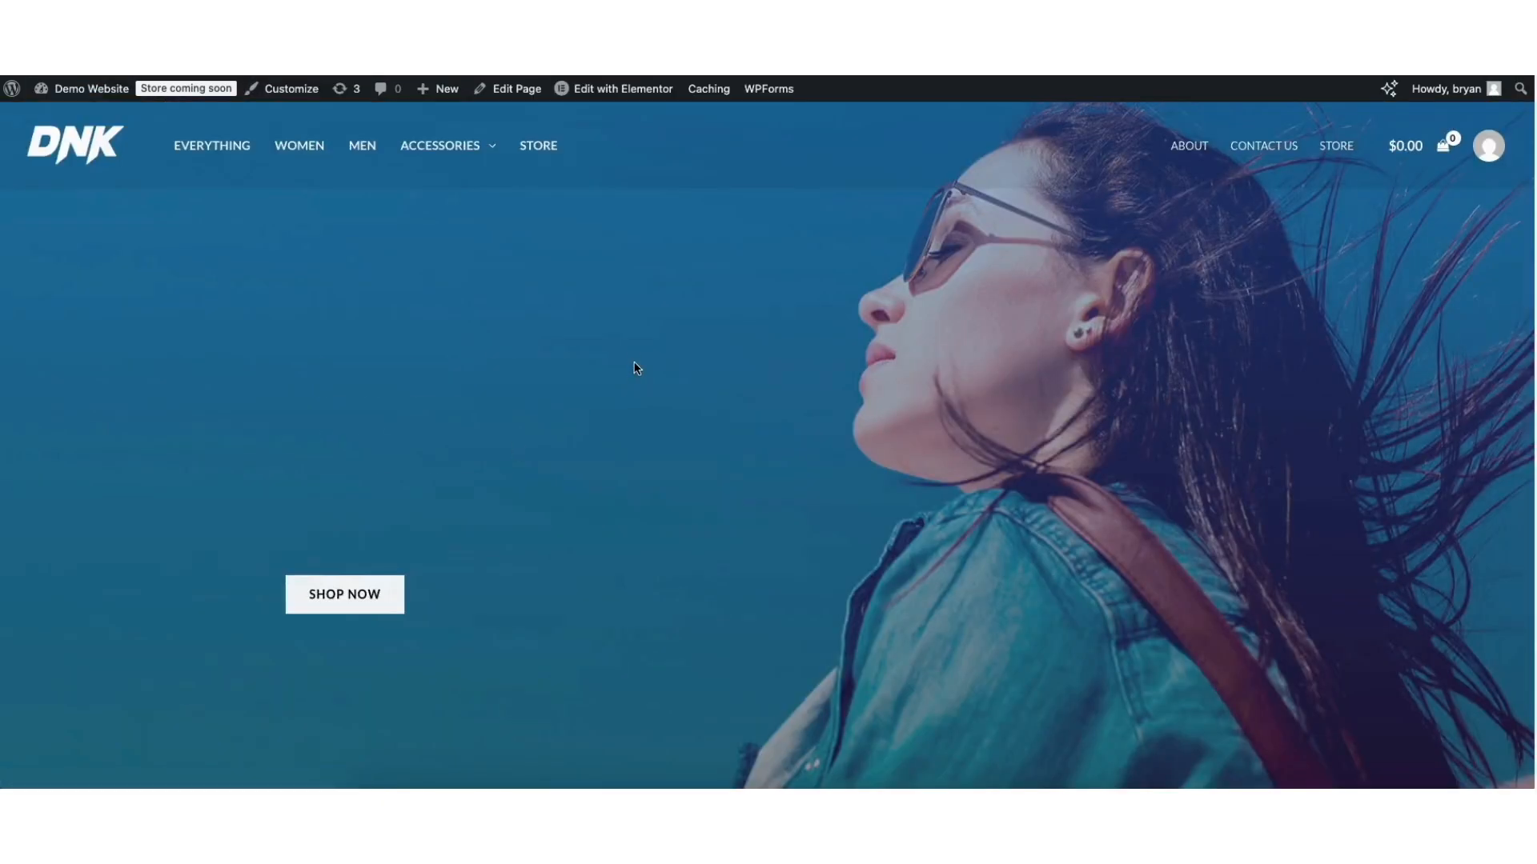
mouse_move(447, 154)
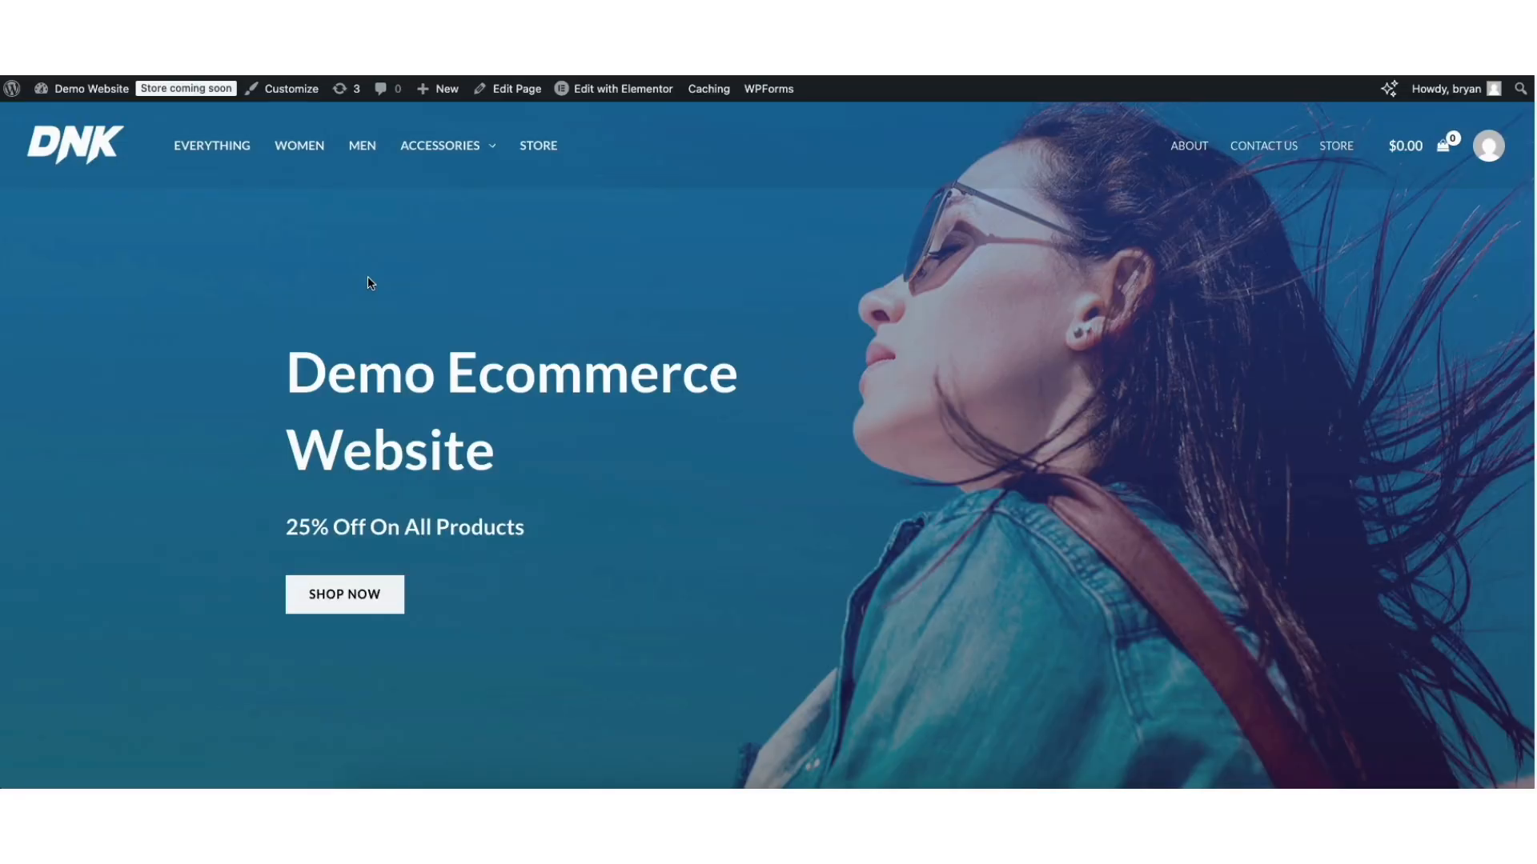
- Open the Footer Builder in the site customizer and examine the Widget 4 content and settings and the Primary Footer options
left_click(289, 90)
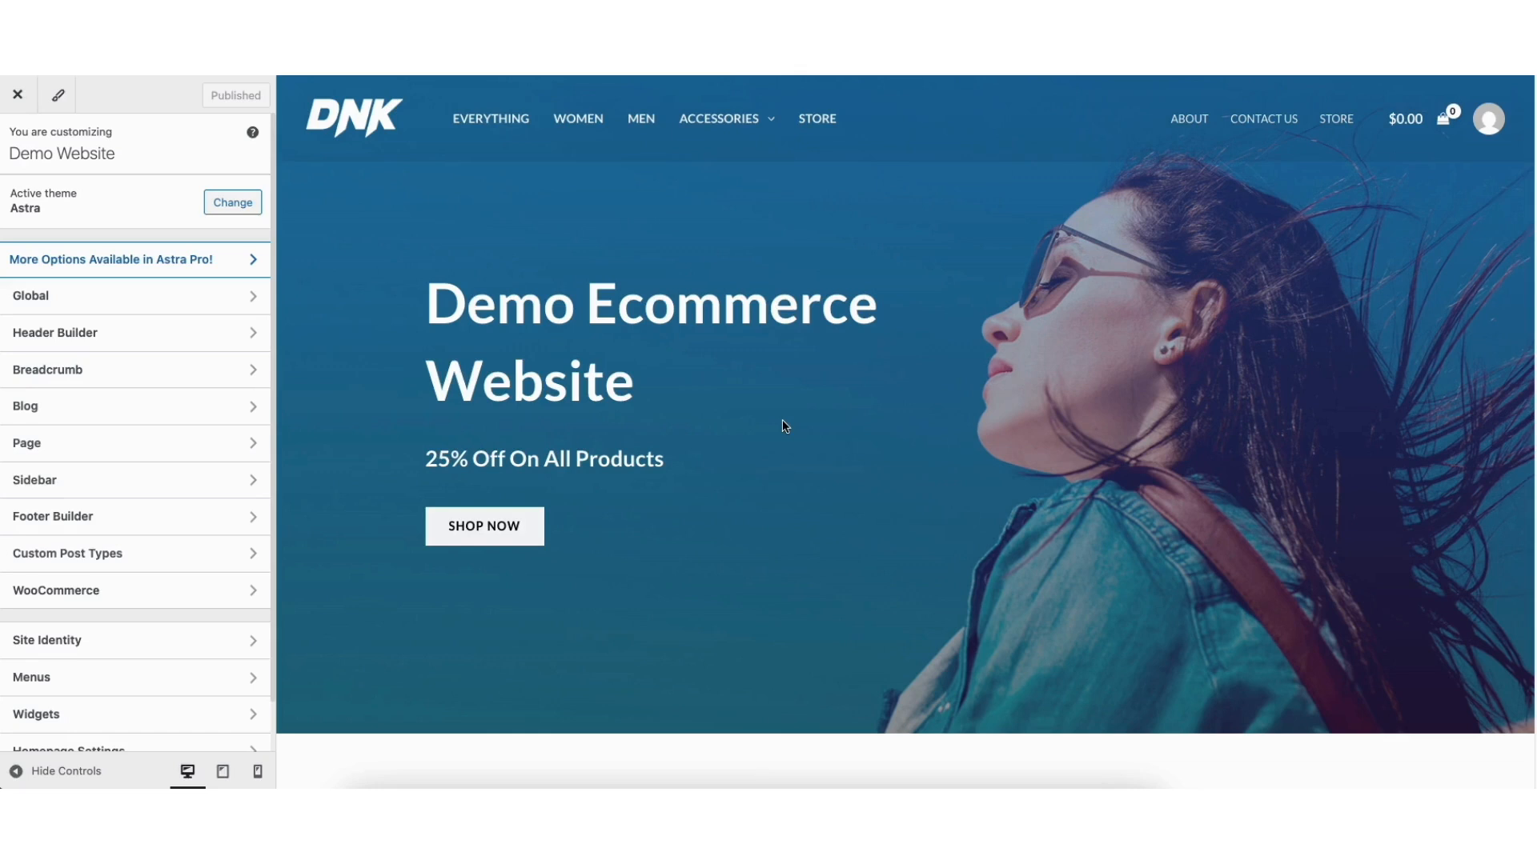
left_click(40, 524)
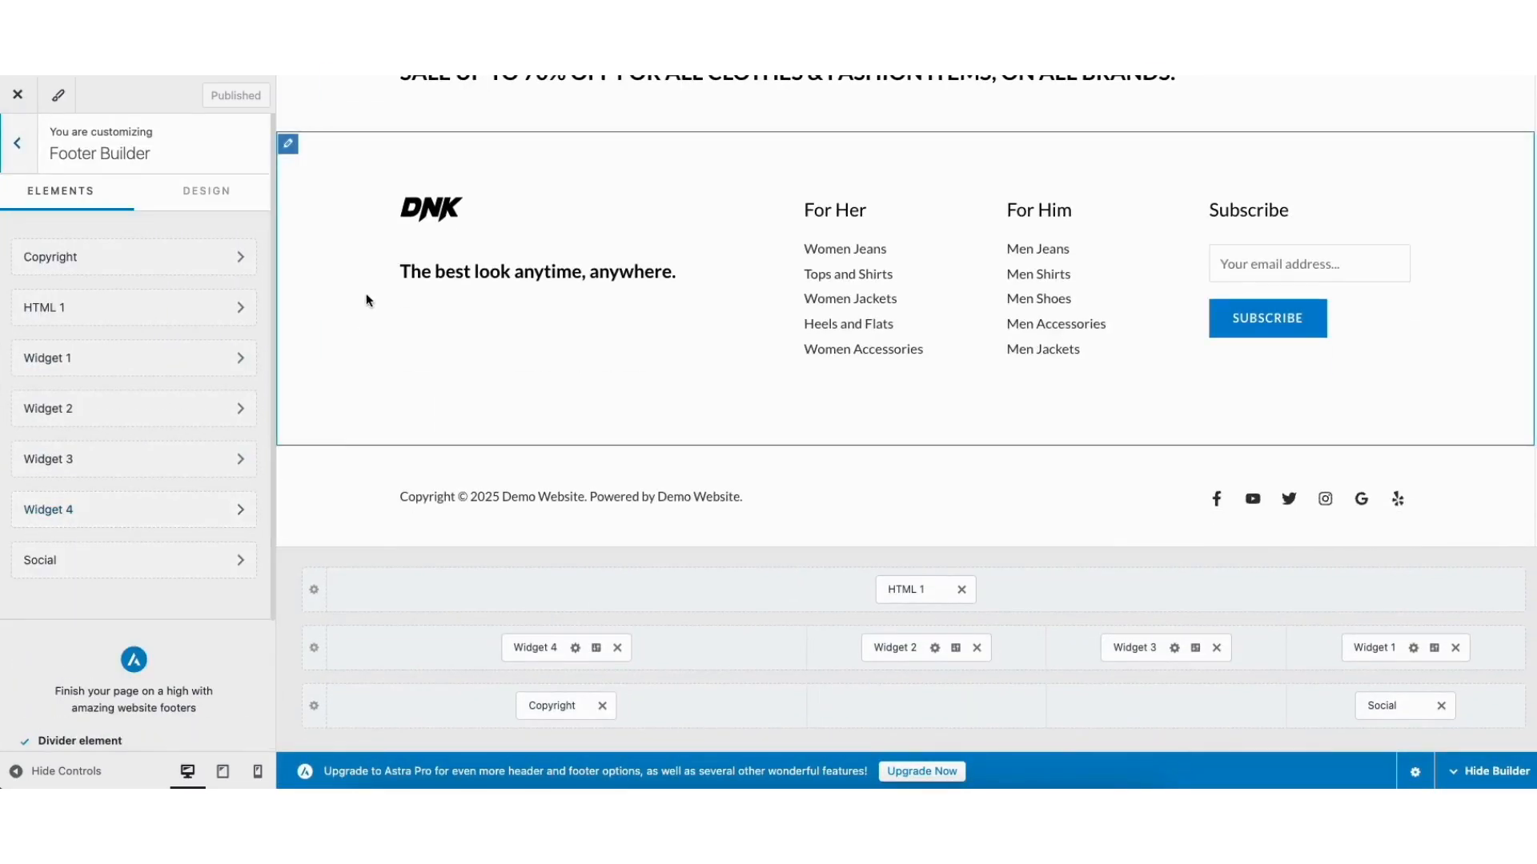
left_click(409, 274)
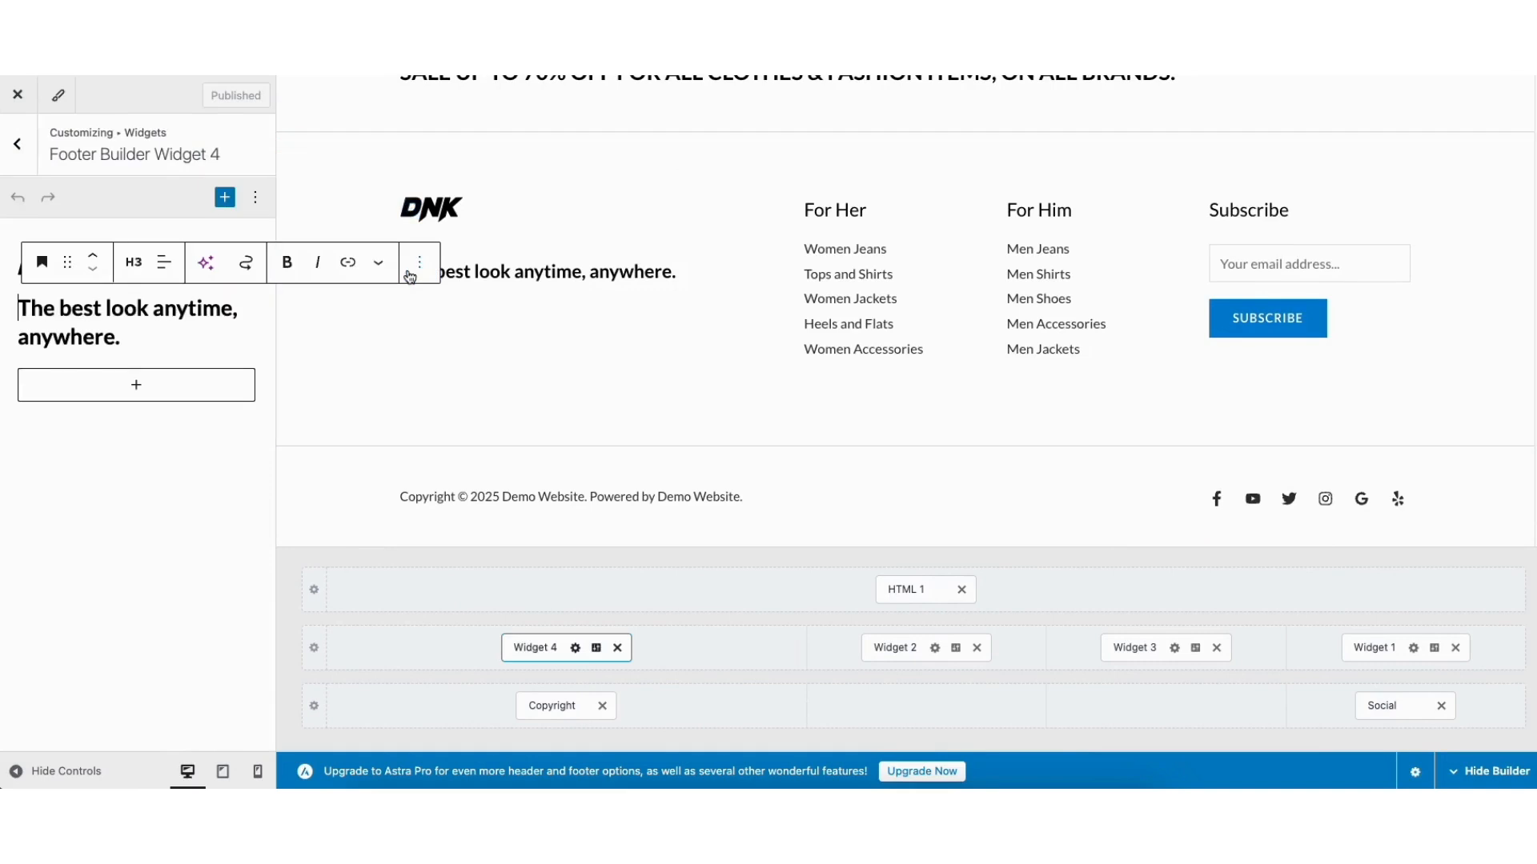
mouse_move(20, 308)
left_mouse_down()
mouse_move(105, 310)
mouse_move(131, 334)
left_mouse_up()
left_click(112, 310)
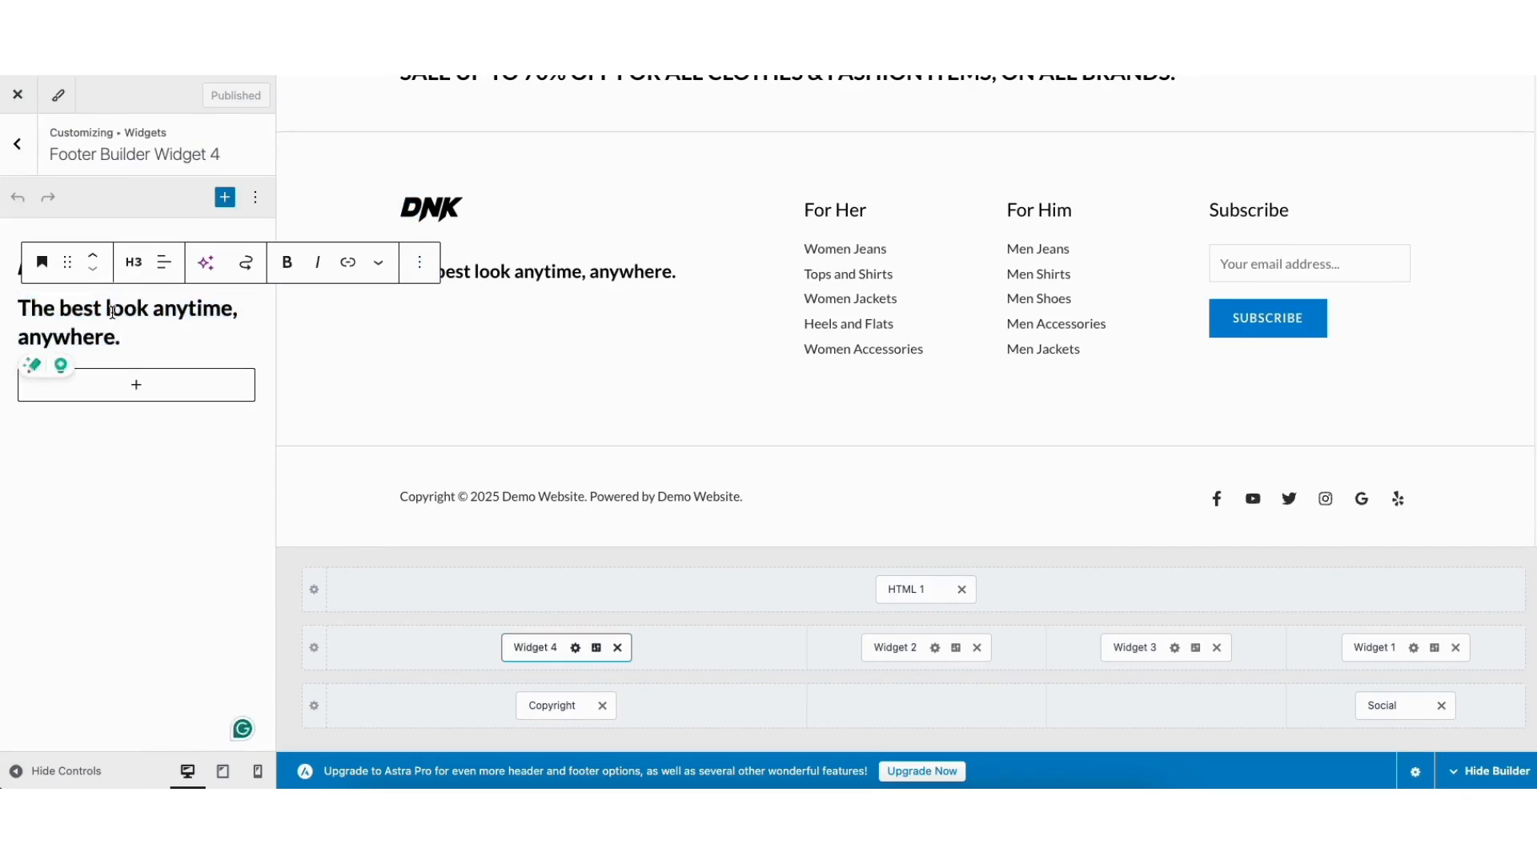
left_click(137, 388)
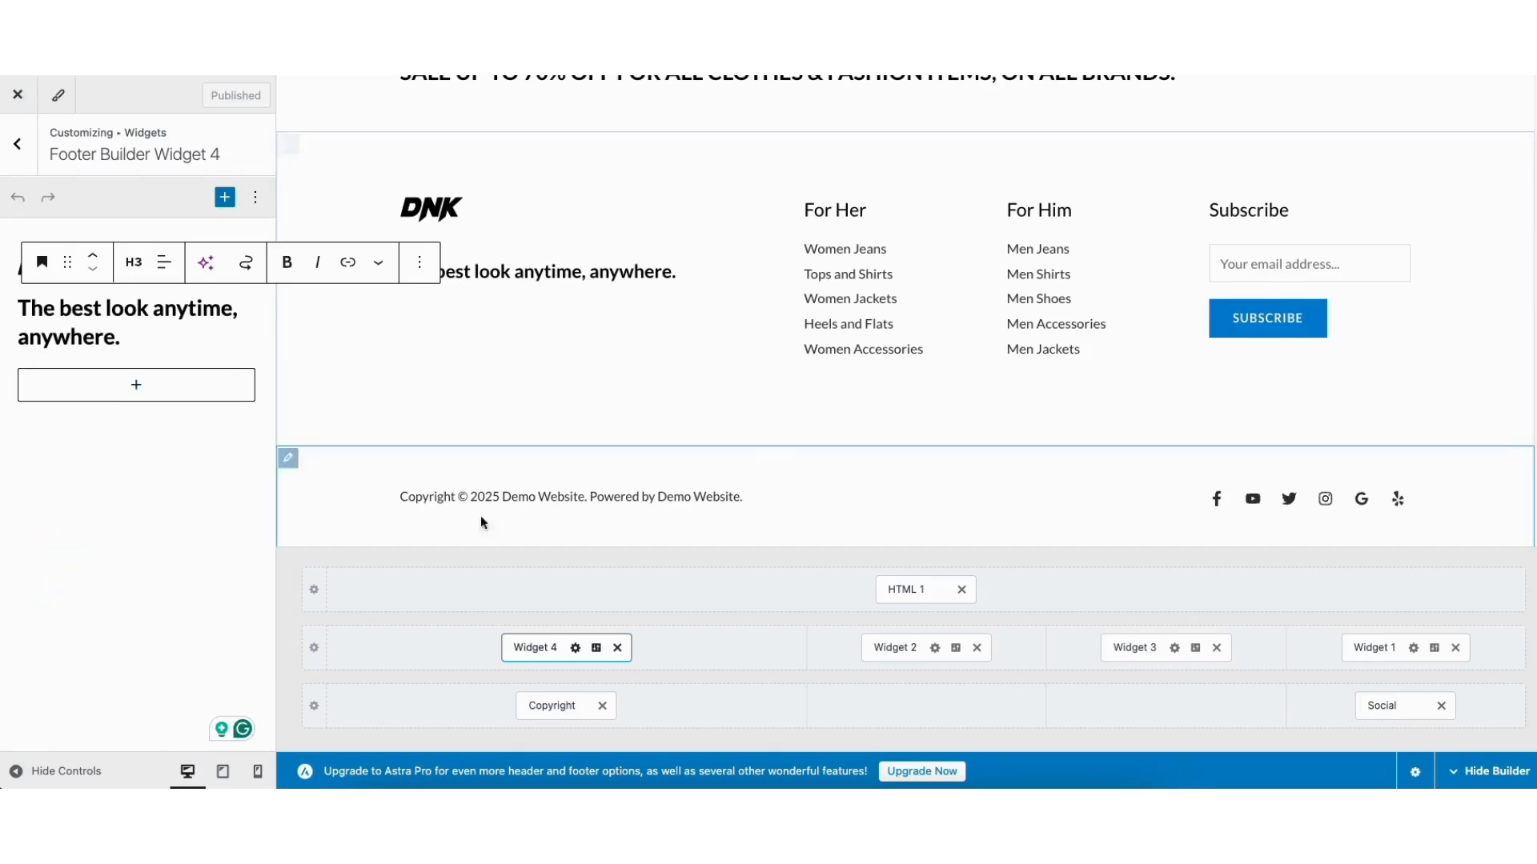
left_click(595, 650)
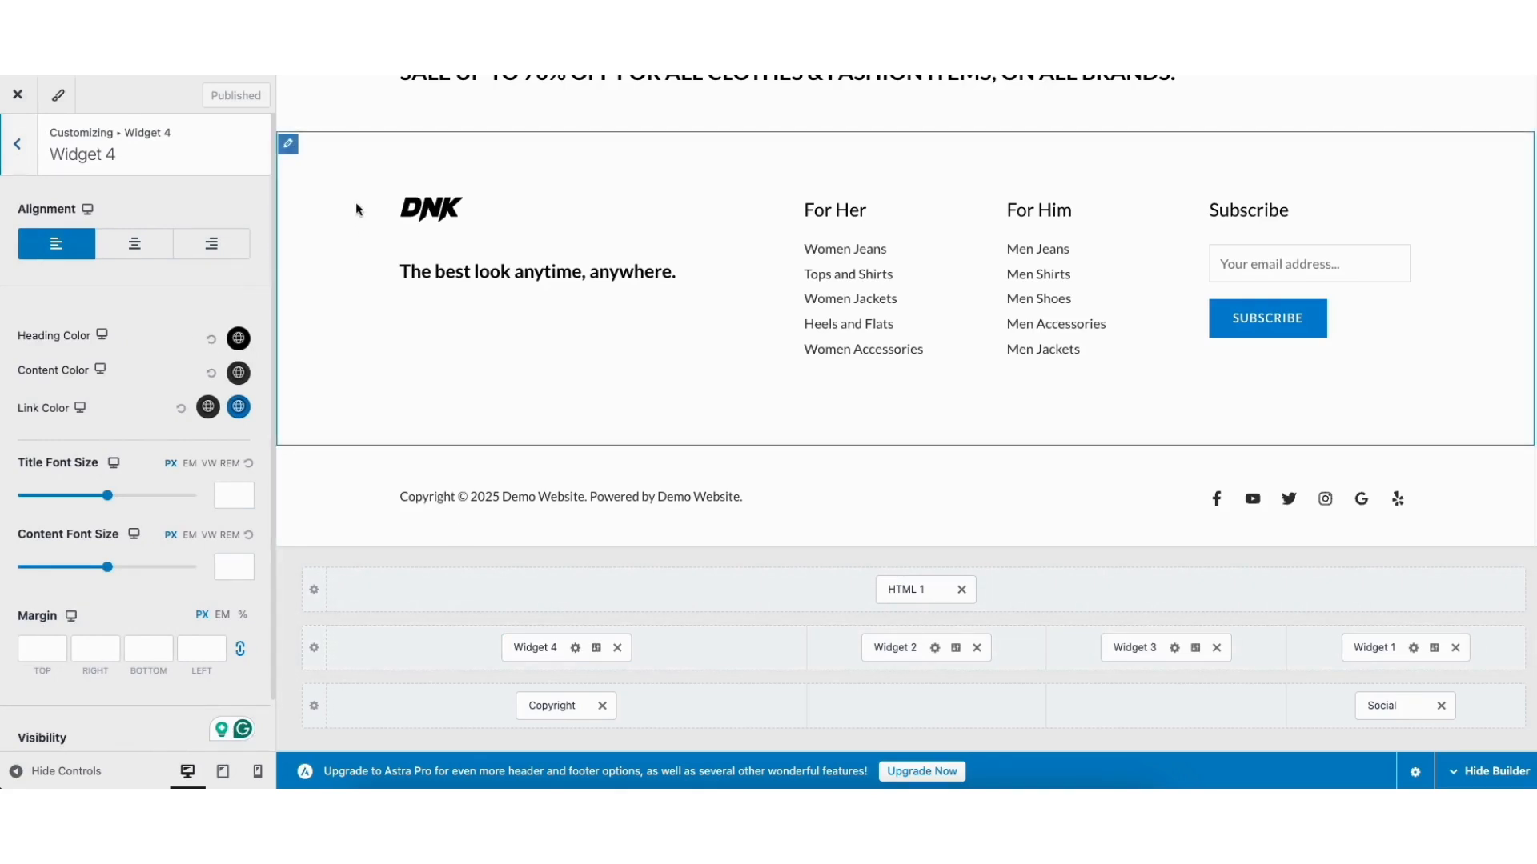
left_click(289, 147)
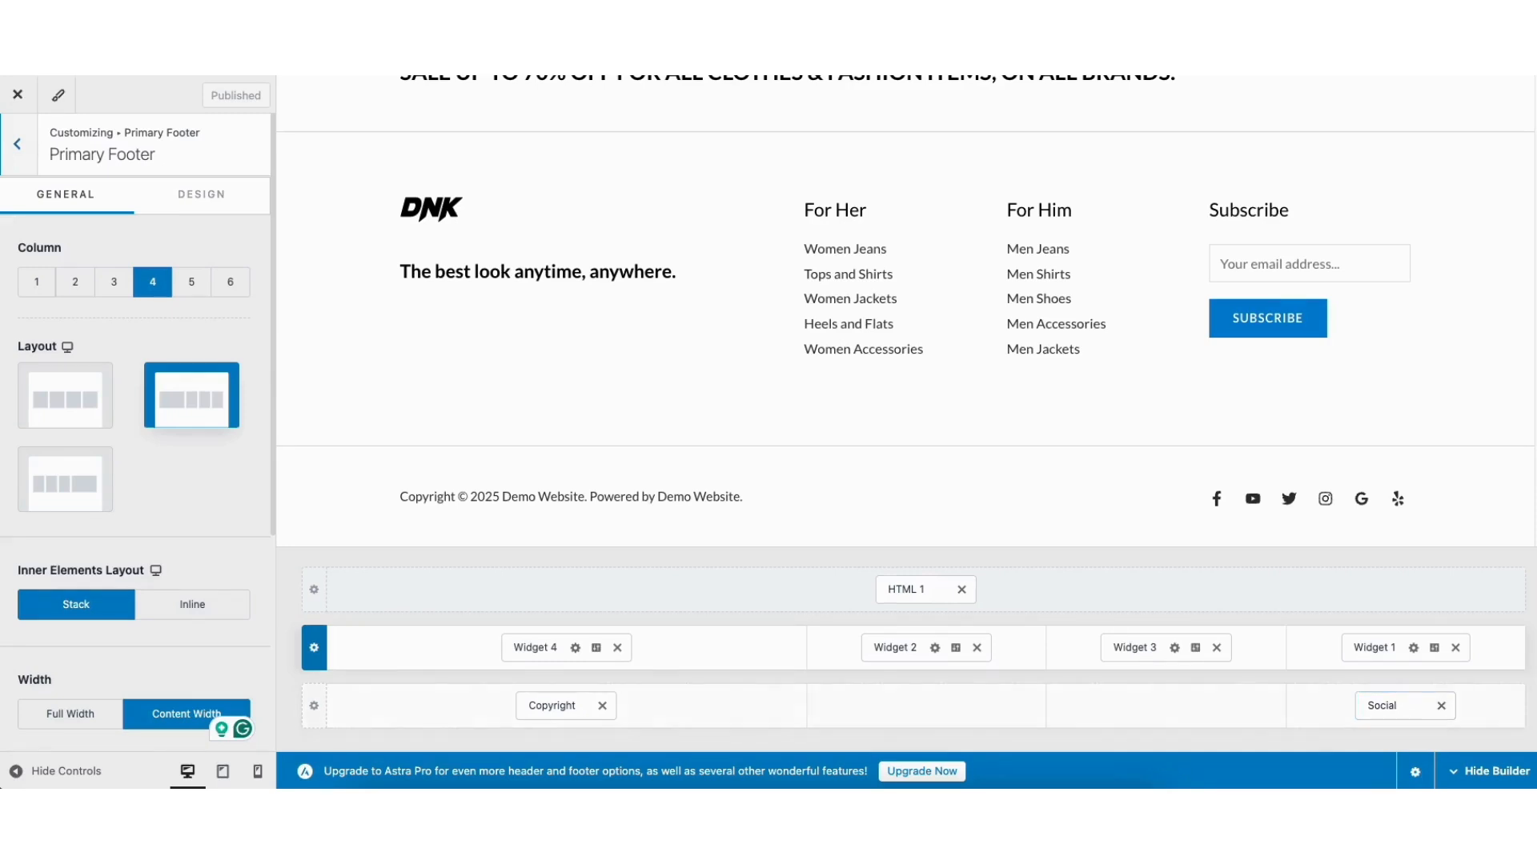
- Open the header's Secondary Menu settings and try moving the Primary Menu element within the header row
scroll(905, 310, "up", 20)
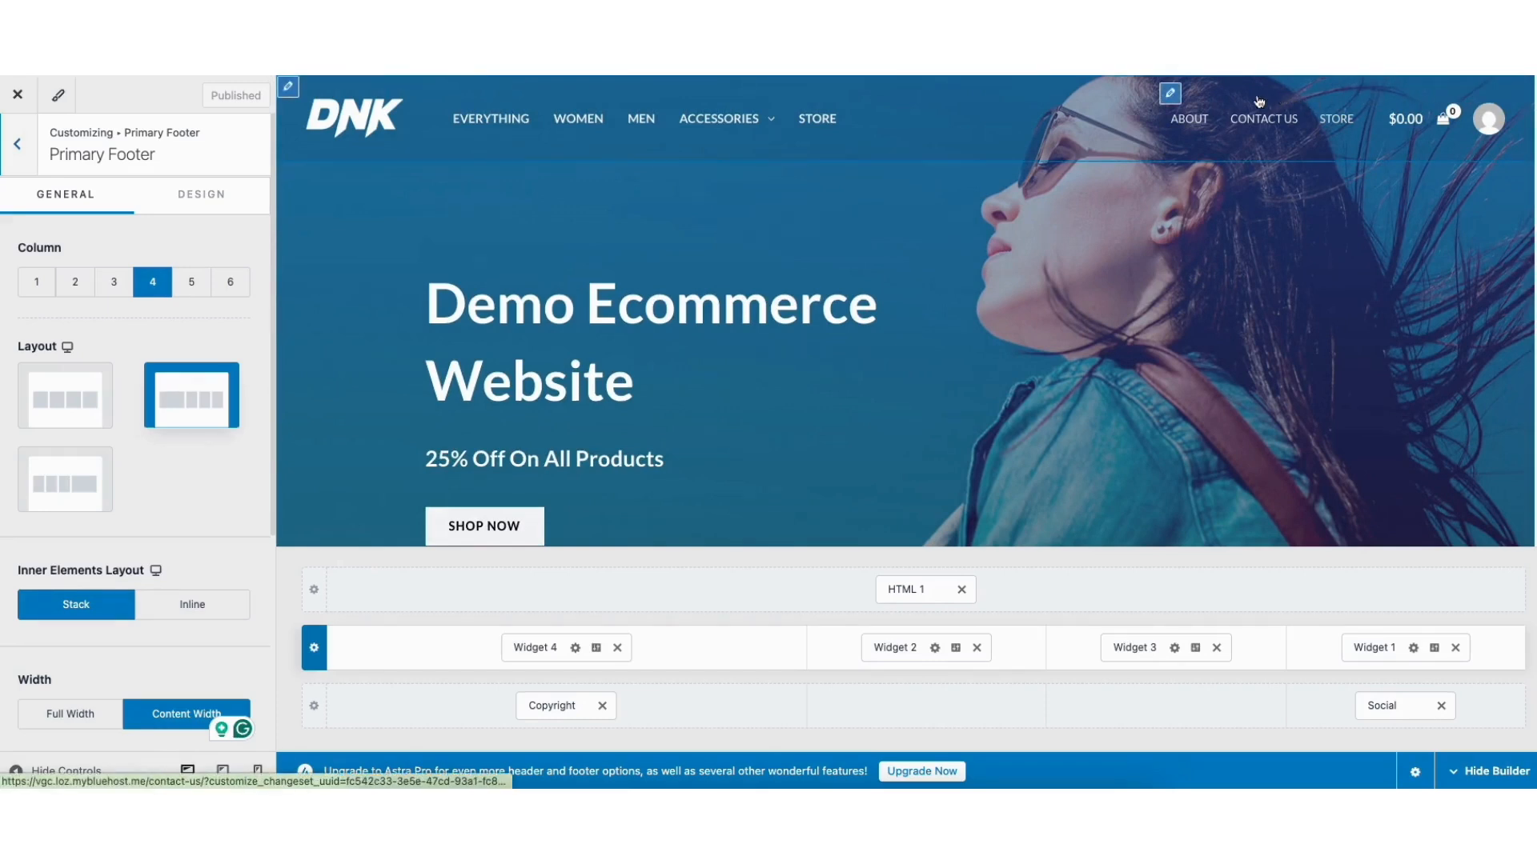
left_click(1170, 94)
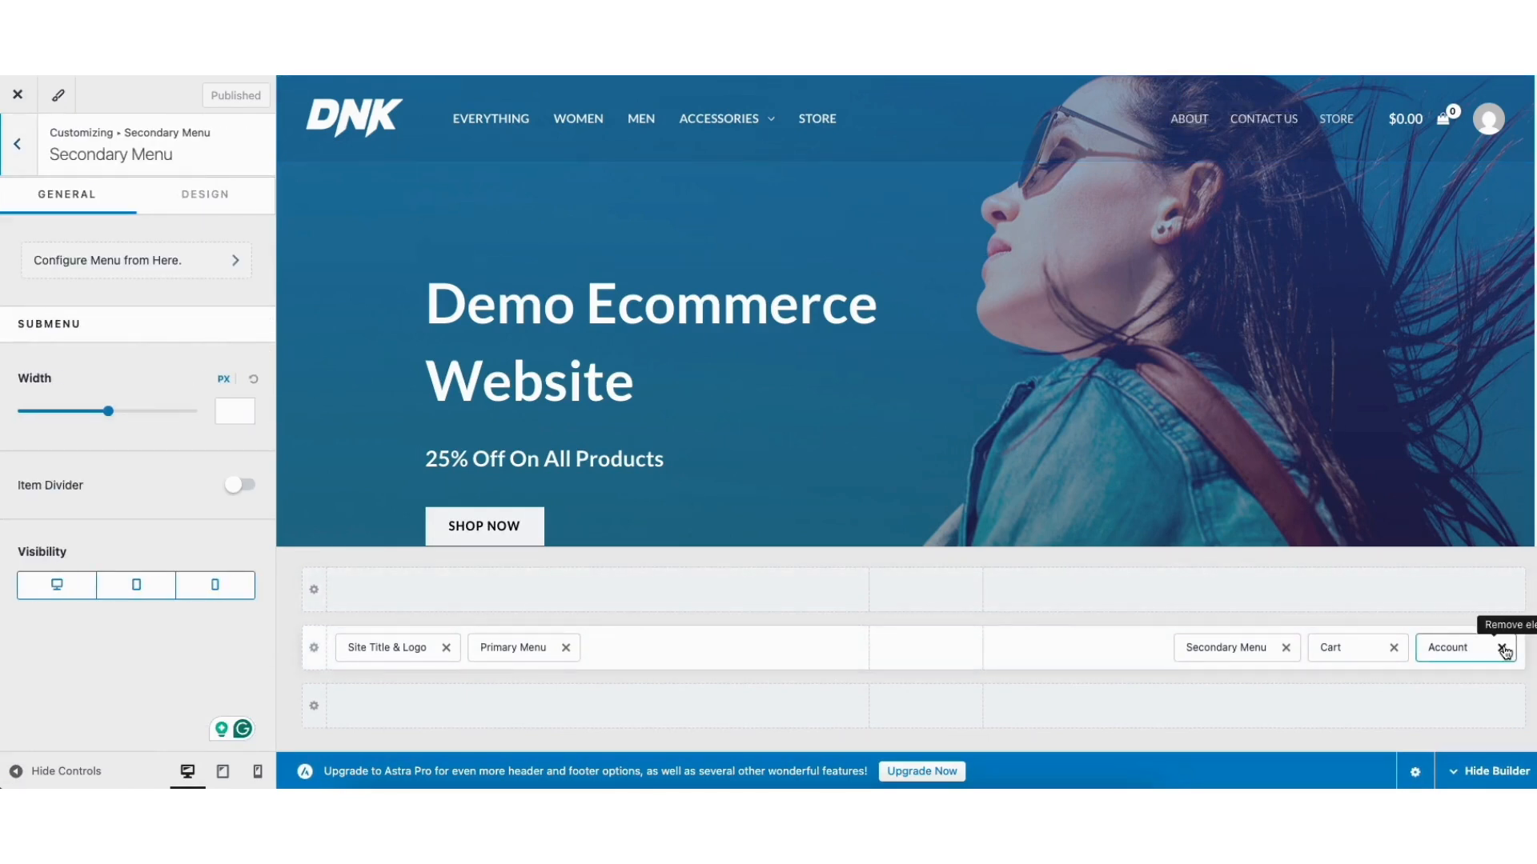
left_click_drag(520, 647, 557, 658)
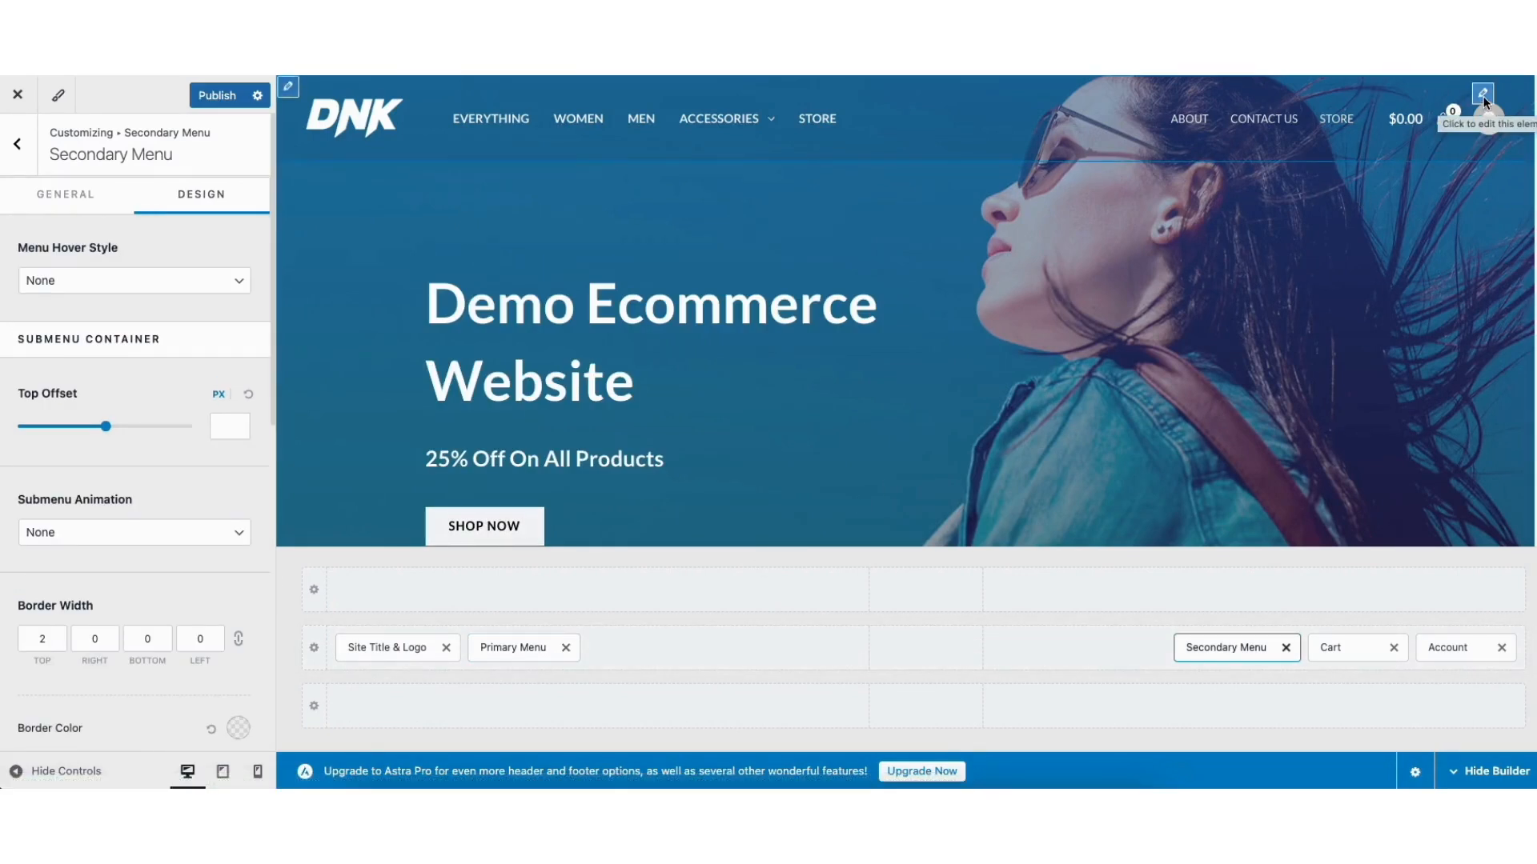
- Try the header account's logged-in profile types, set it to Icon, and open the account's design options
left_click(1483, 93)
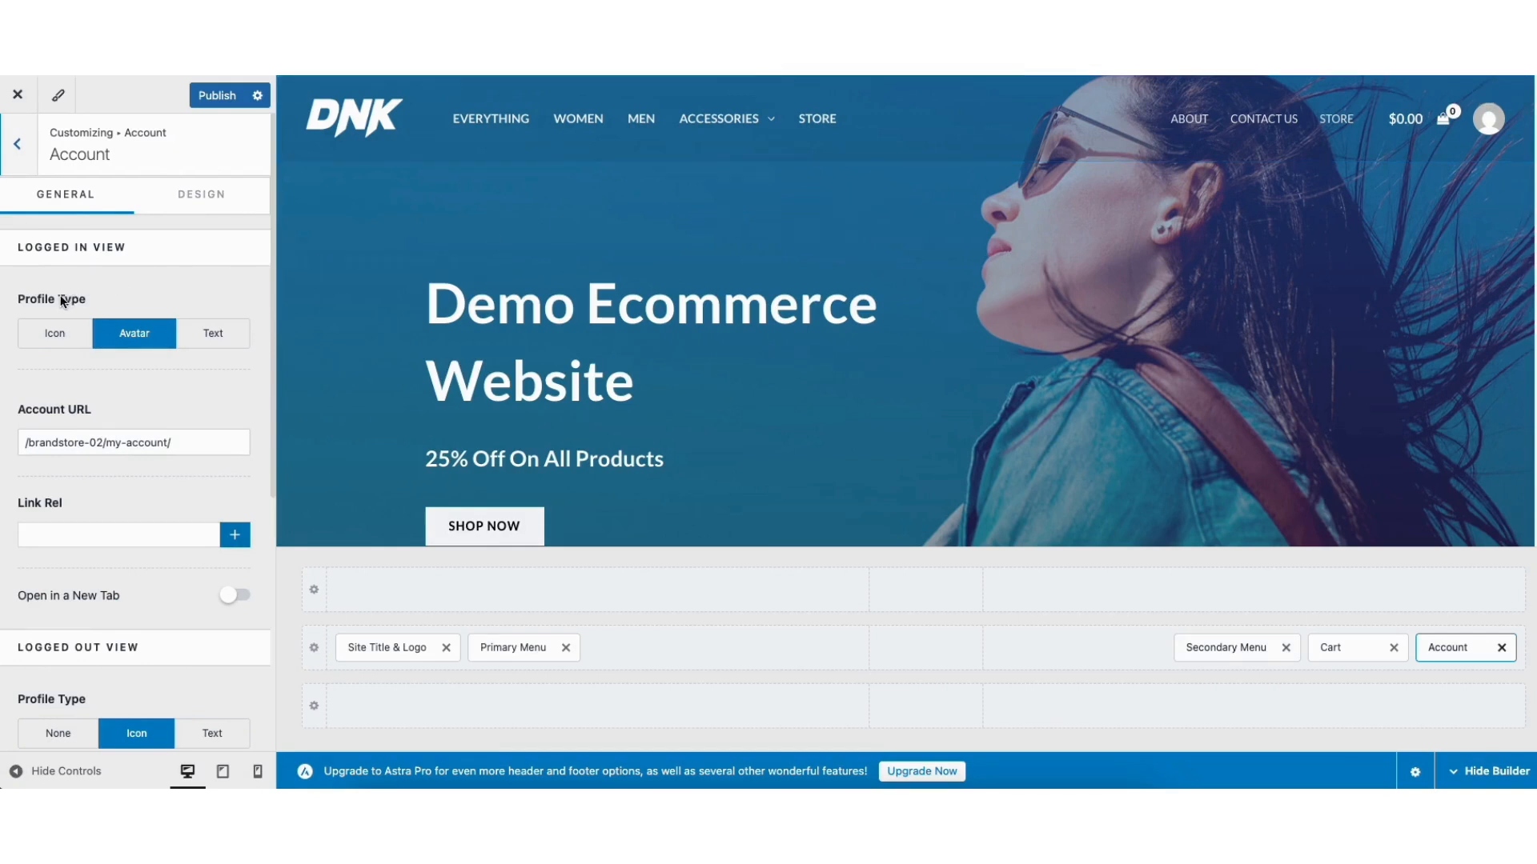
left_click(58, 336)
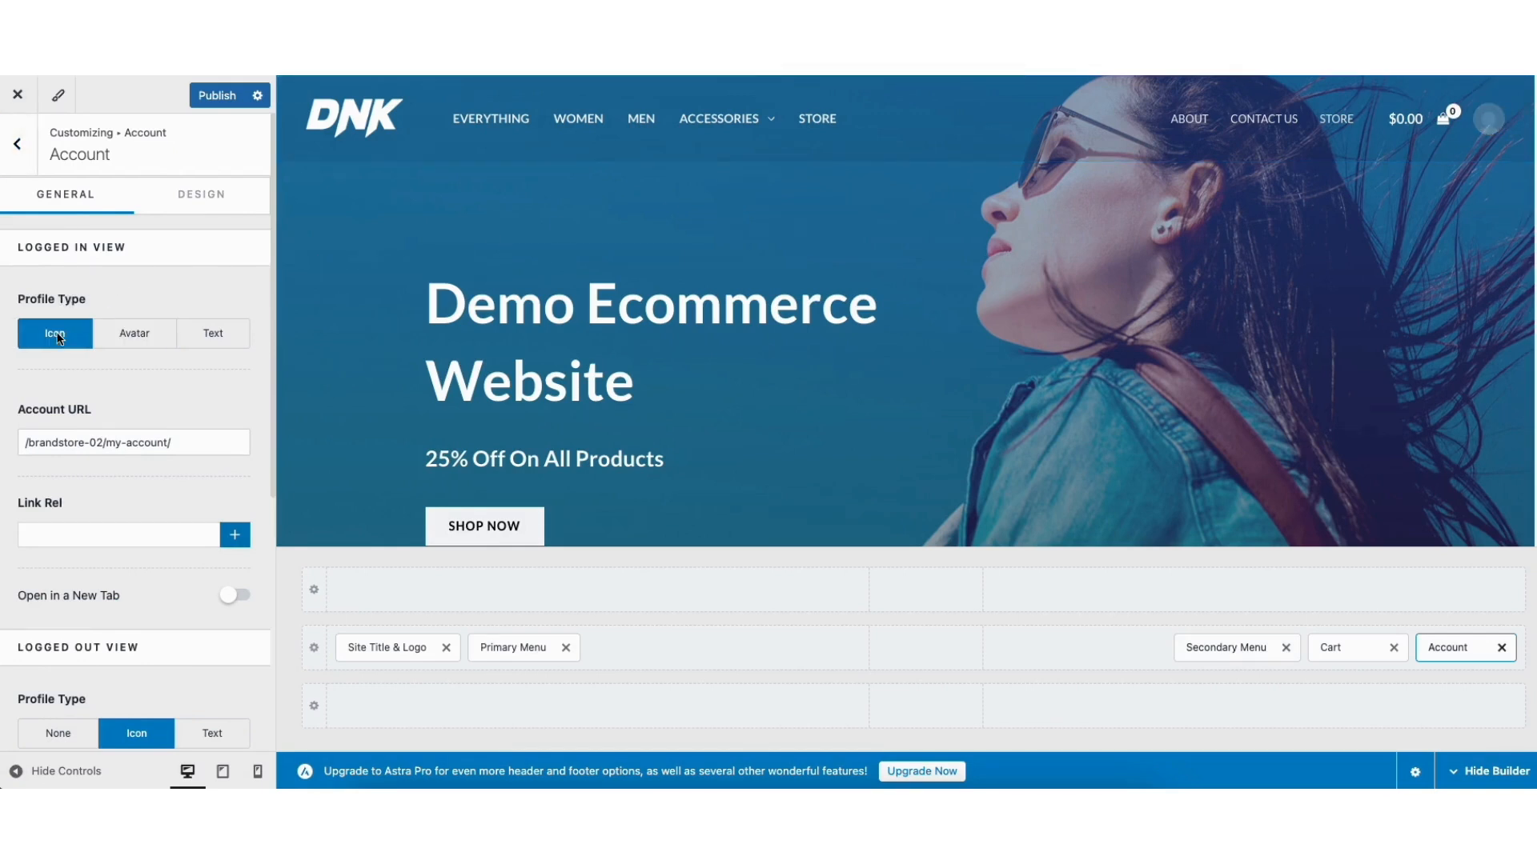
left_click(126, 333)
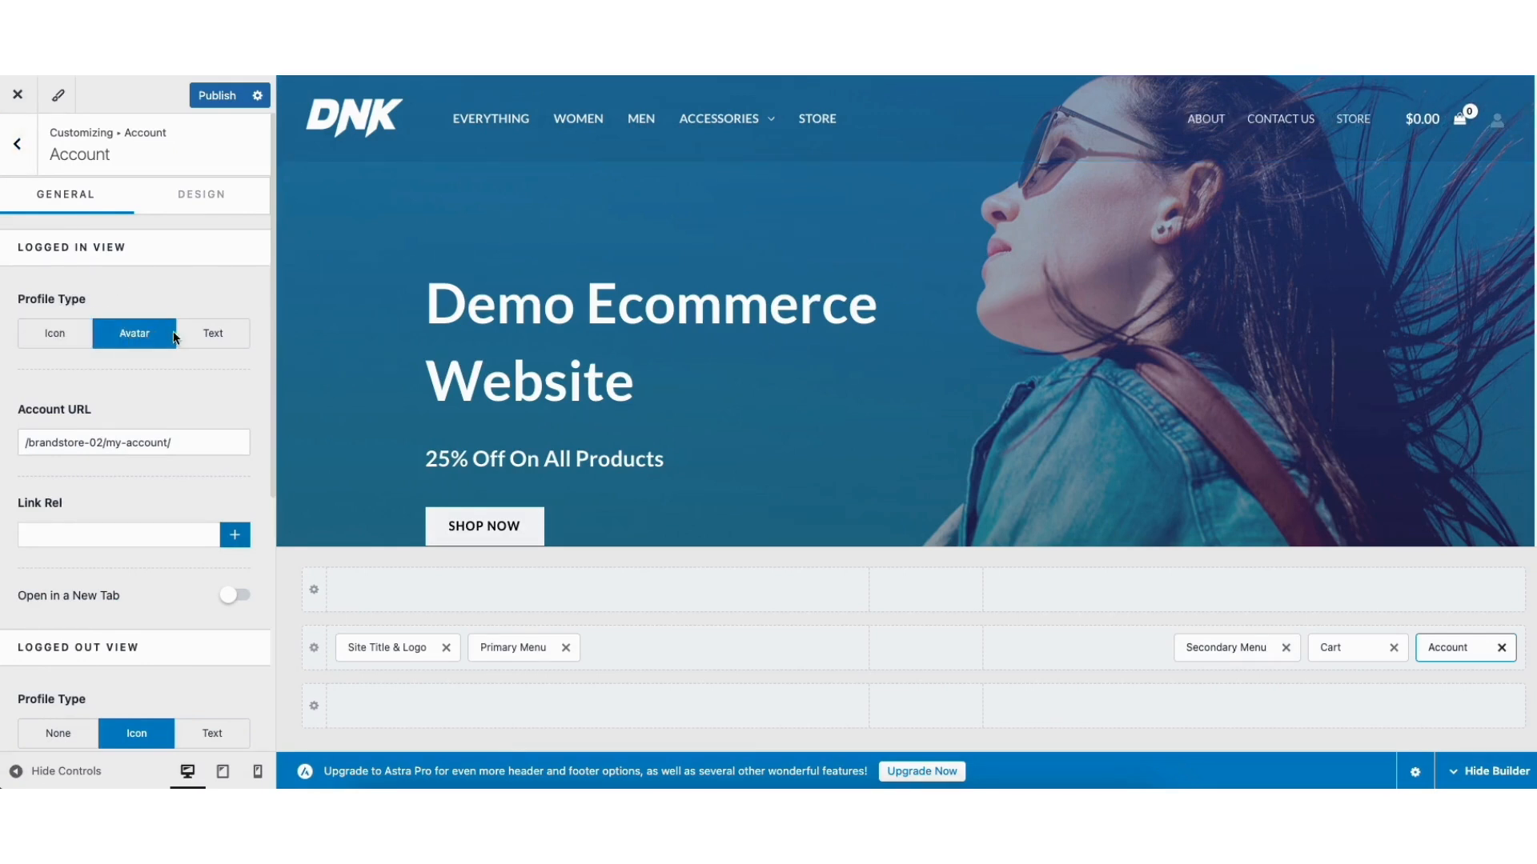
left_click(205, 335)
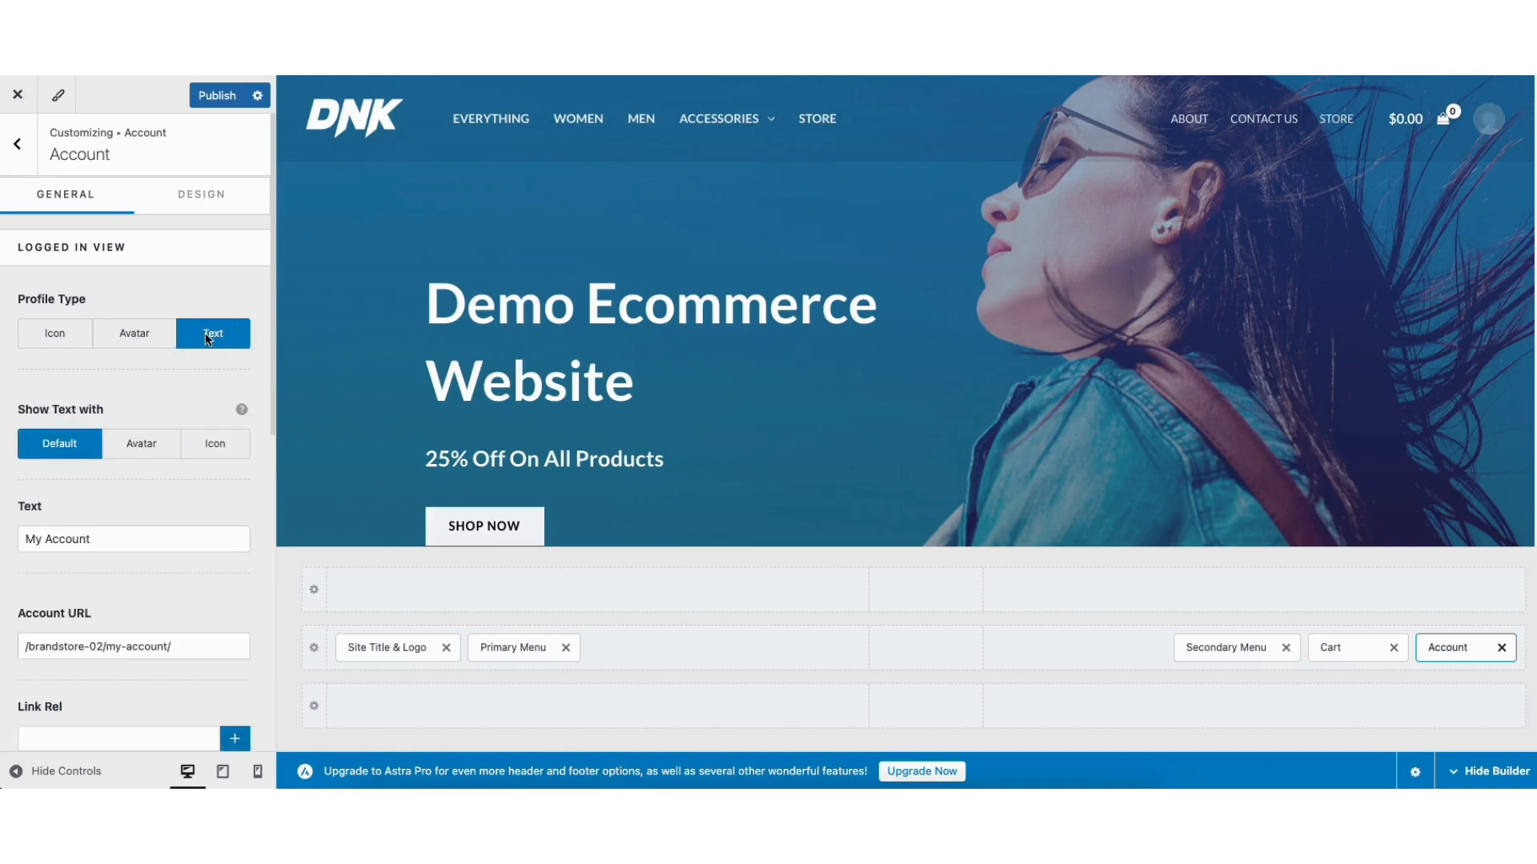
left_click(69, 330)
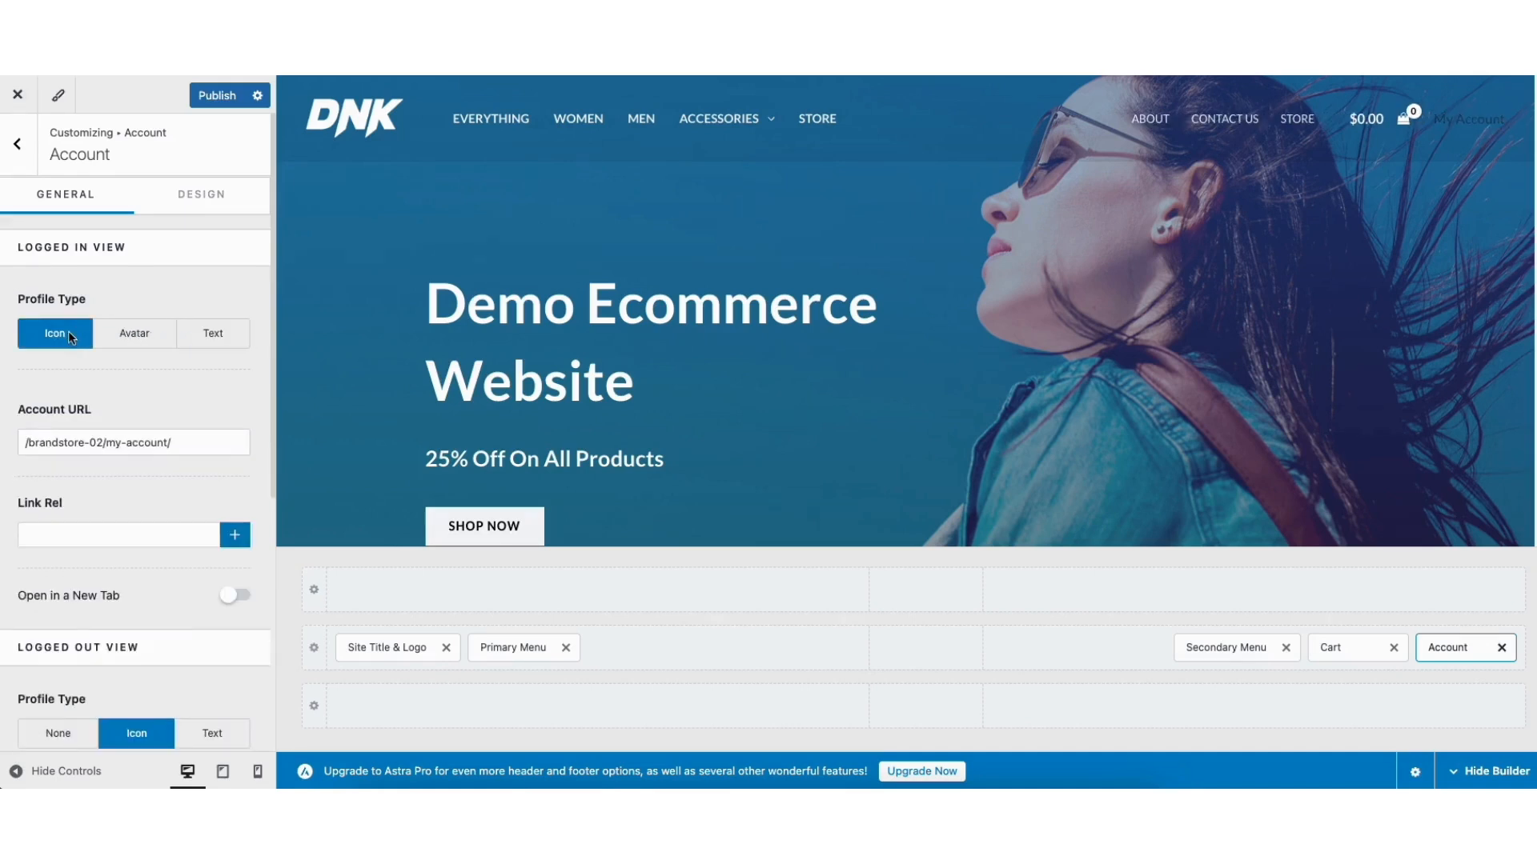
left_click(201, 200)
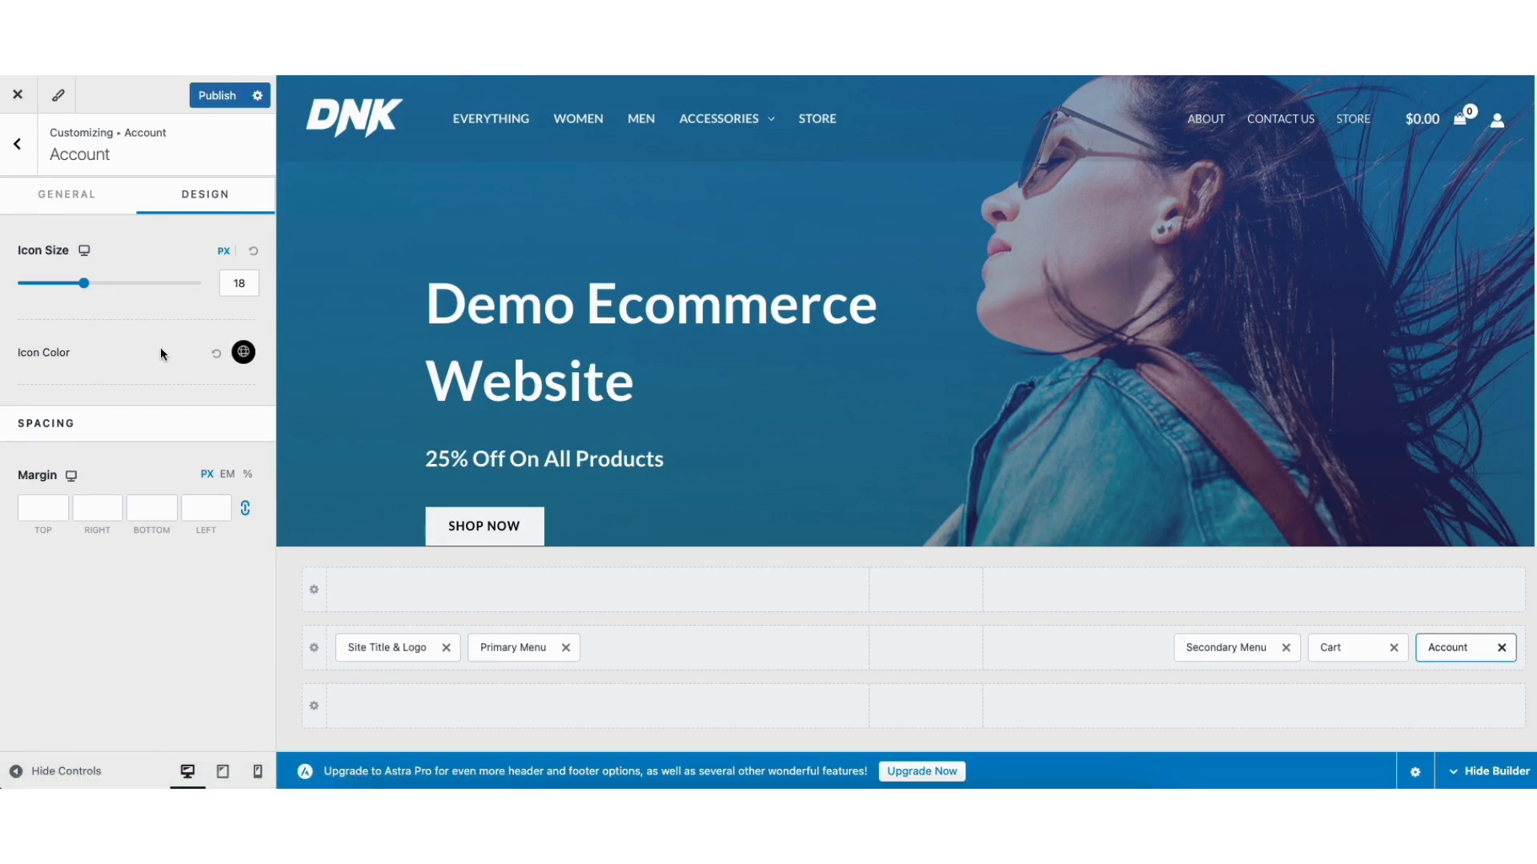
- Set the header's WooCommerce cart icon to the shopping cart and review its cart click and design options
mouse_move(1422, 119)
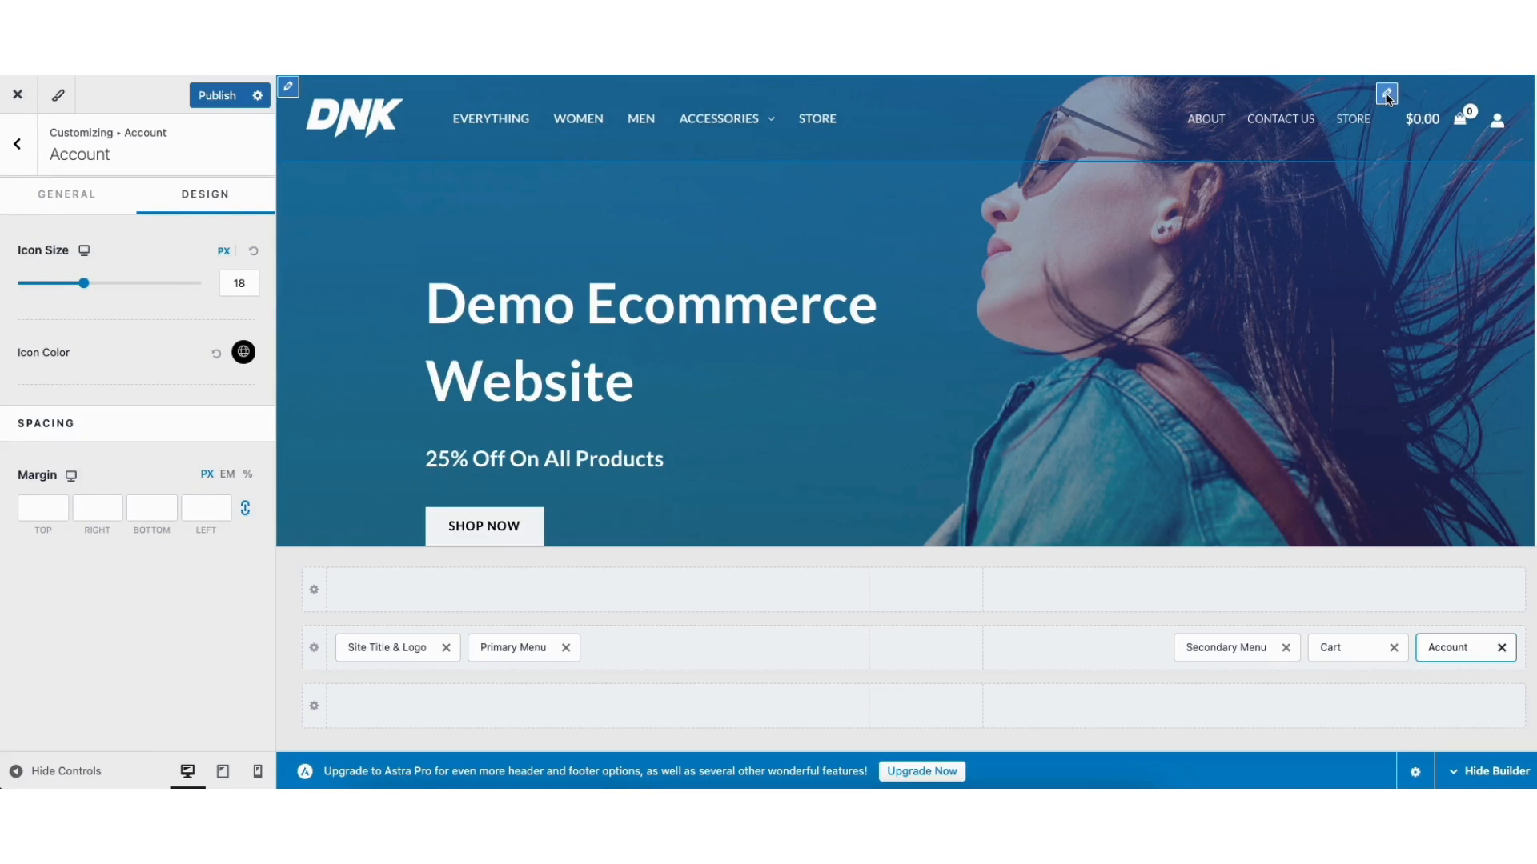
left_click(1387, 95)
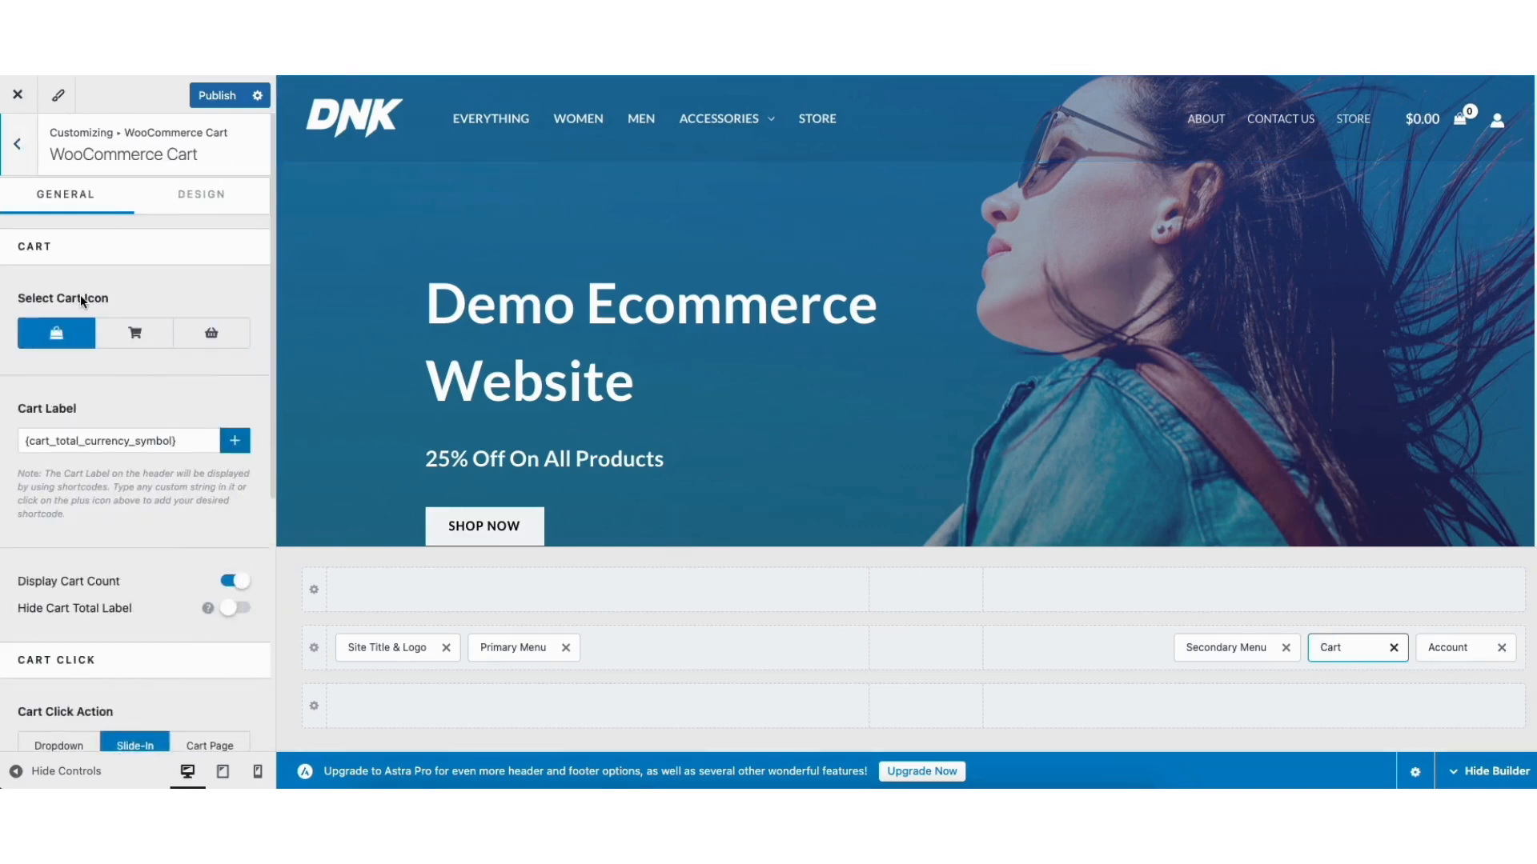
left_click(131, 336)
left_click(199, 338)
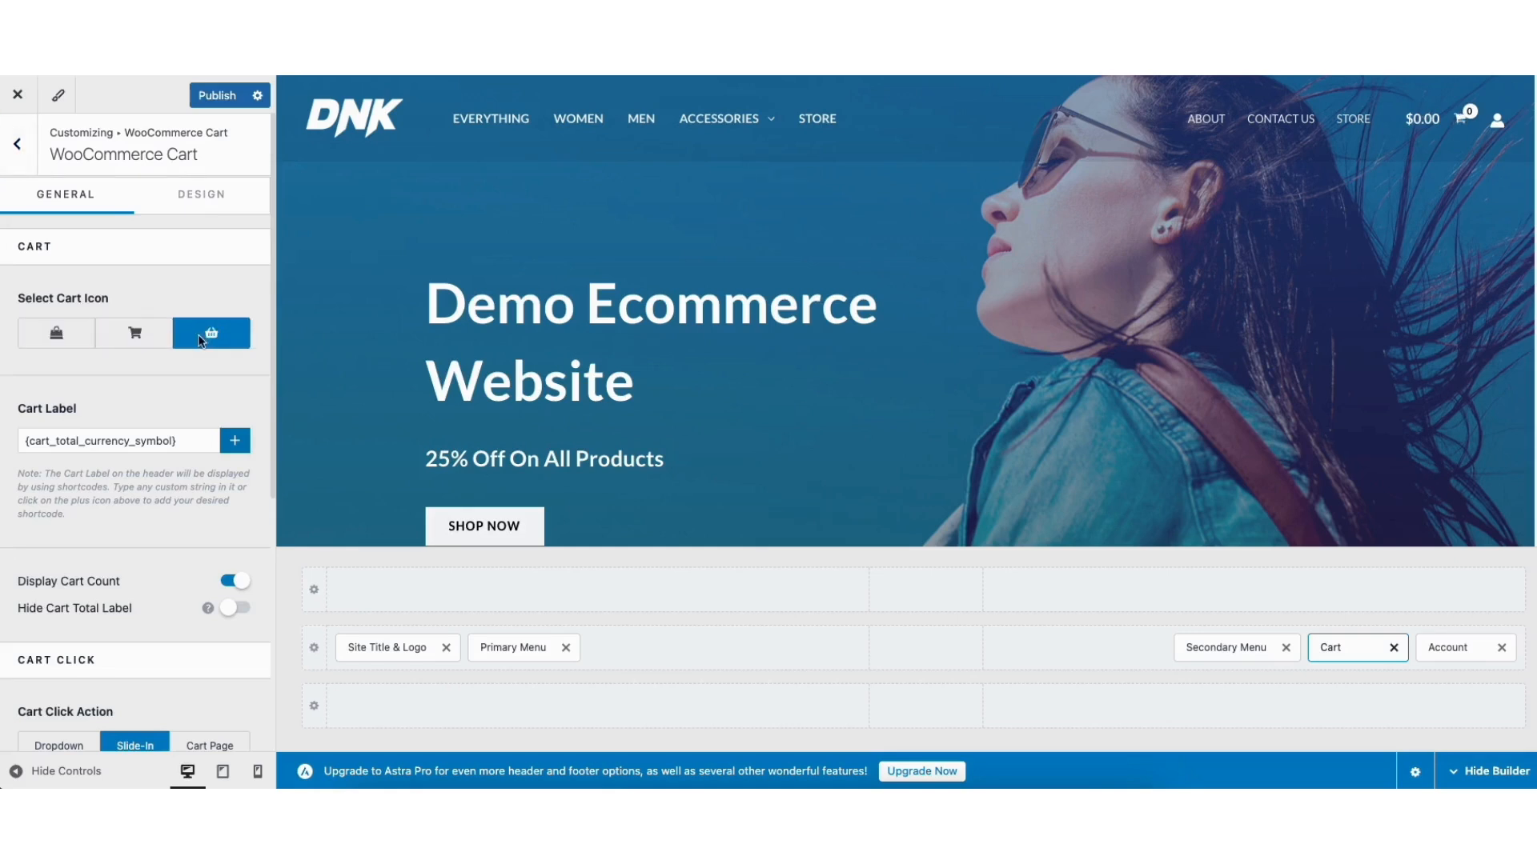
left_click(144, 333)
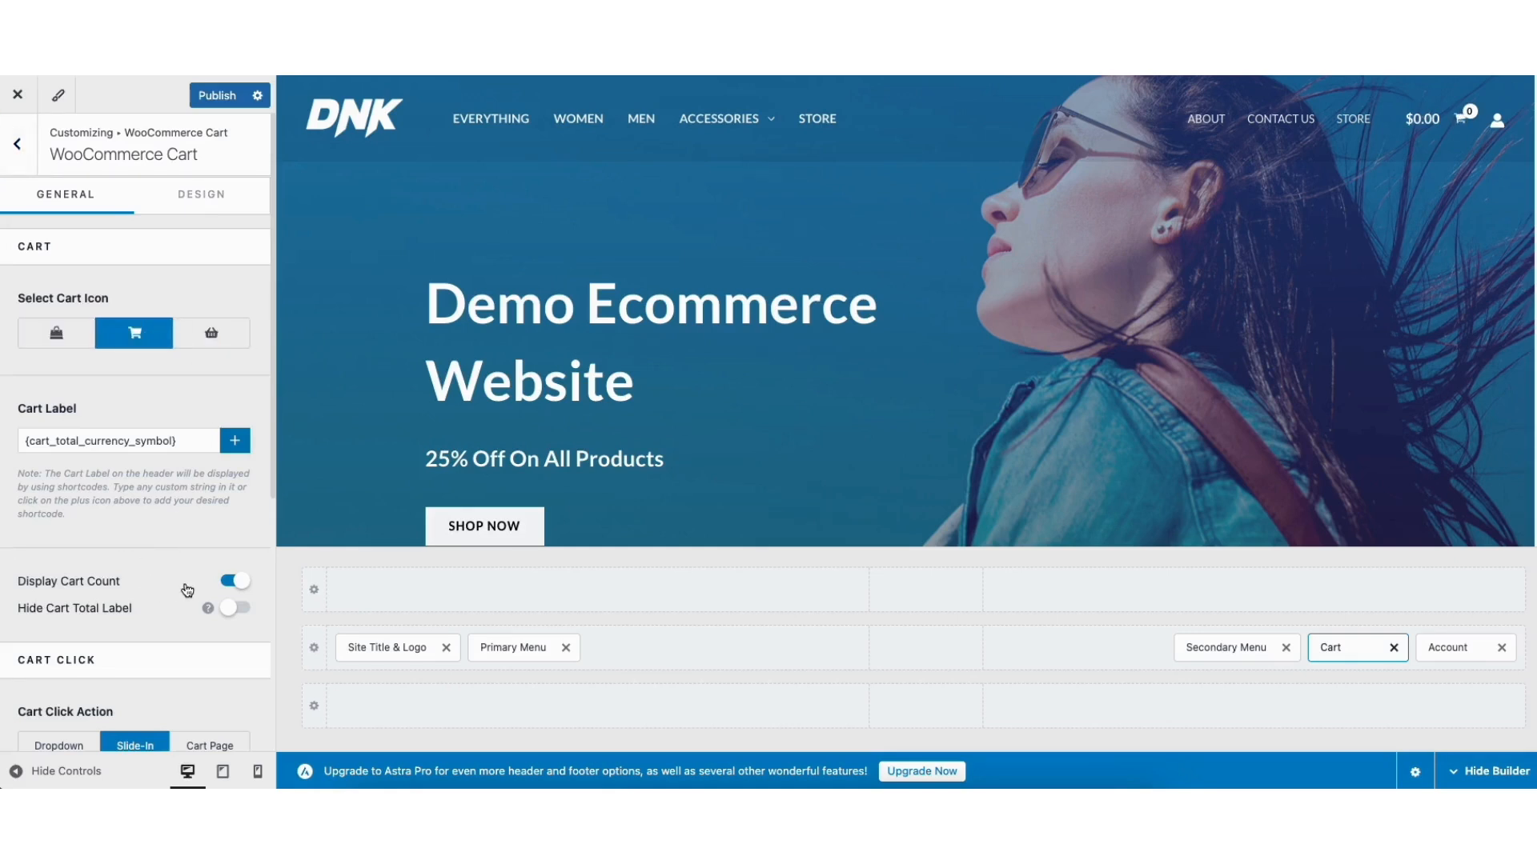
left_click_drag(272, 484, 277, 694)
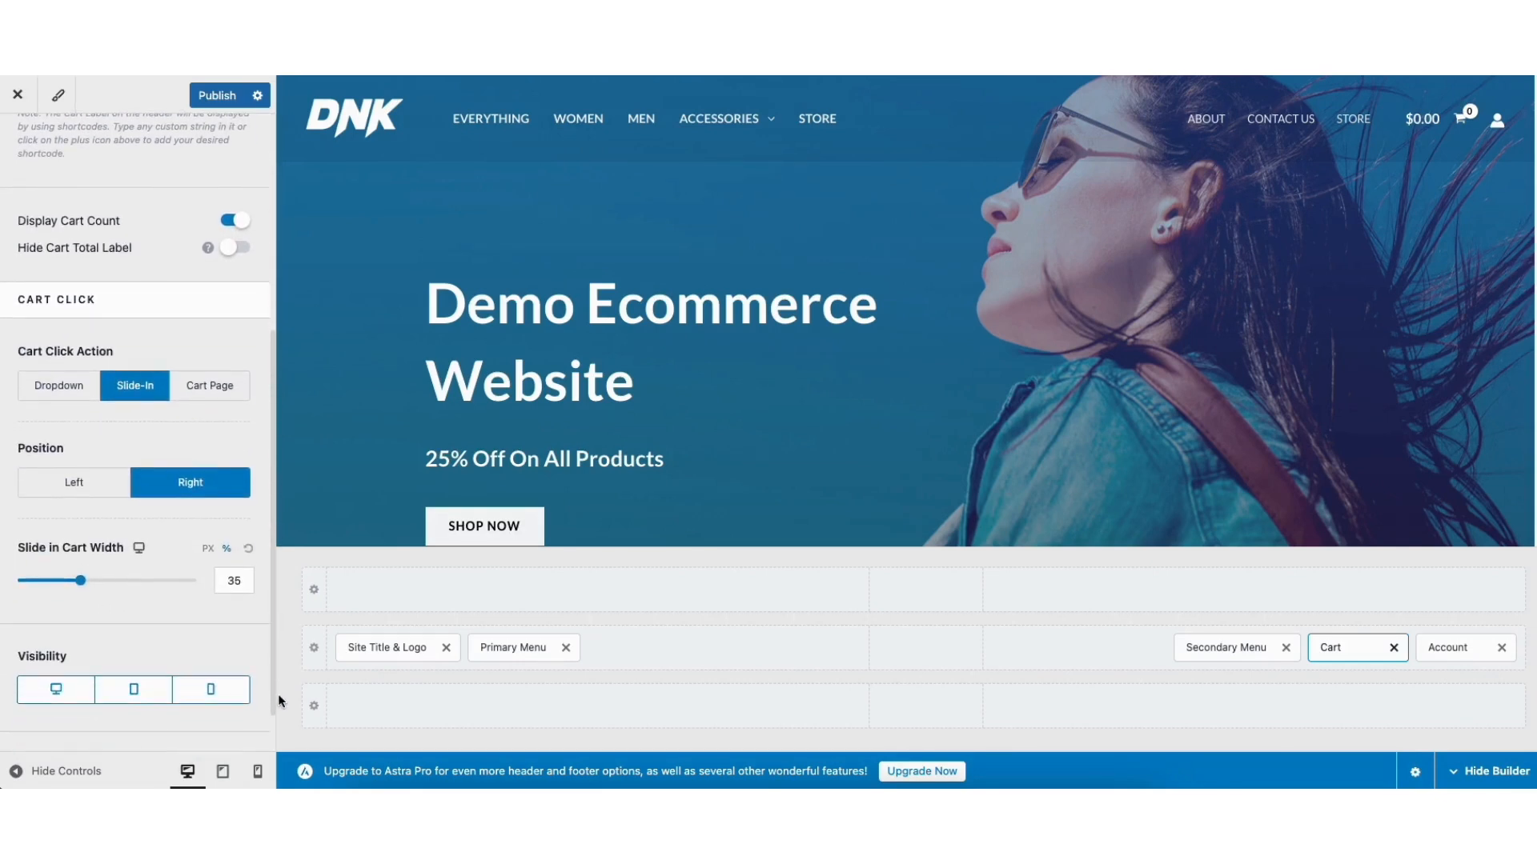
left_click_drag(271, 540, 270, 269)
left_click(210, 193)
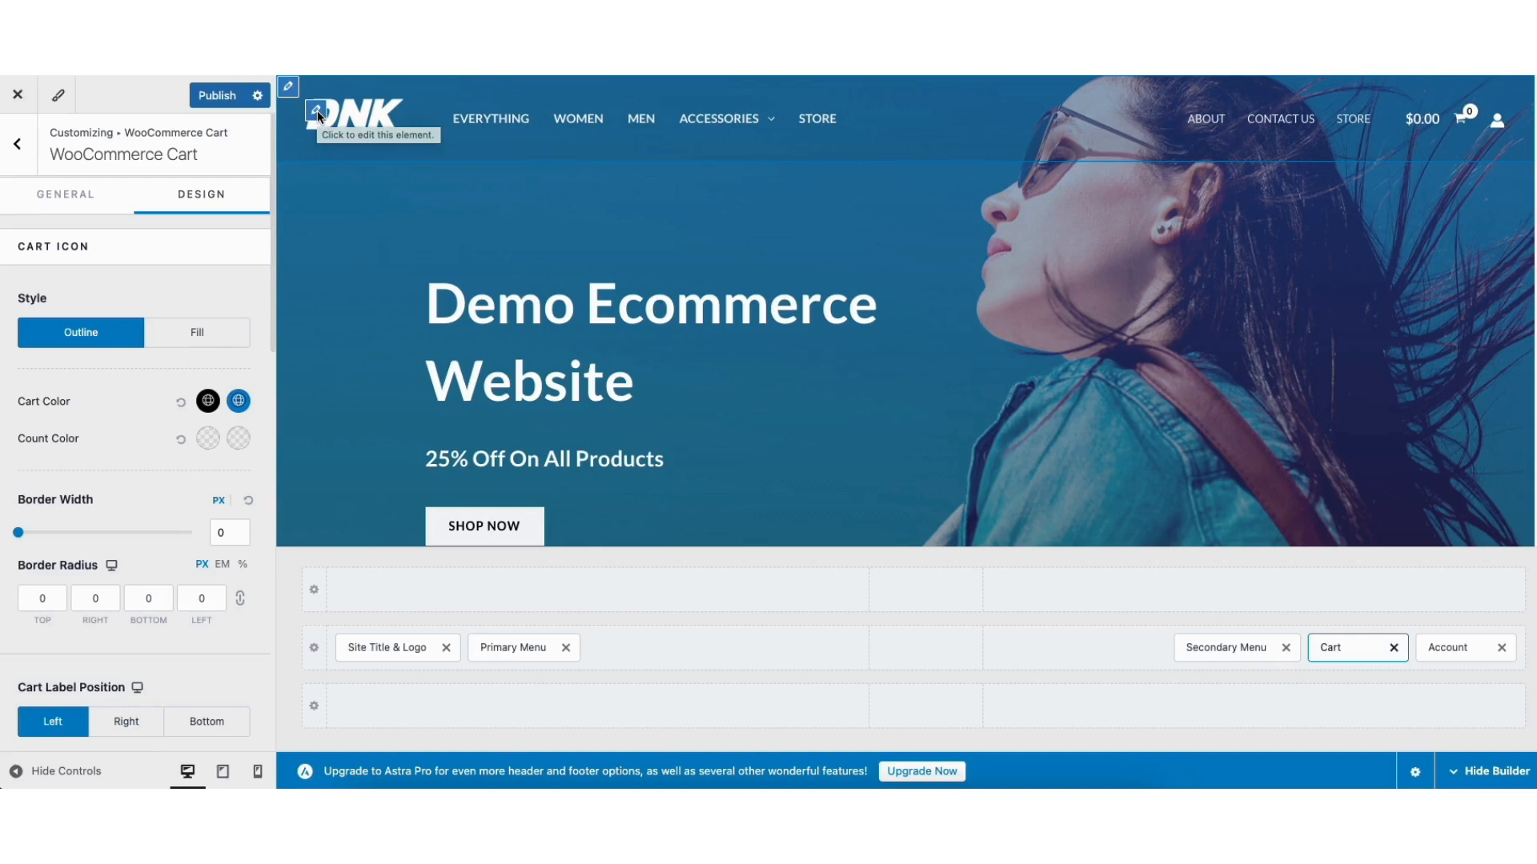
- Review the general and design options of the Transparent Header logo, and return to the main customizer list
left_click(317, 110)
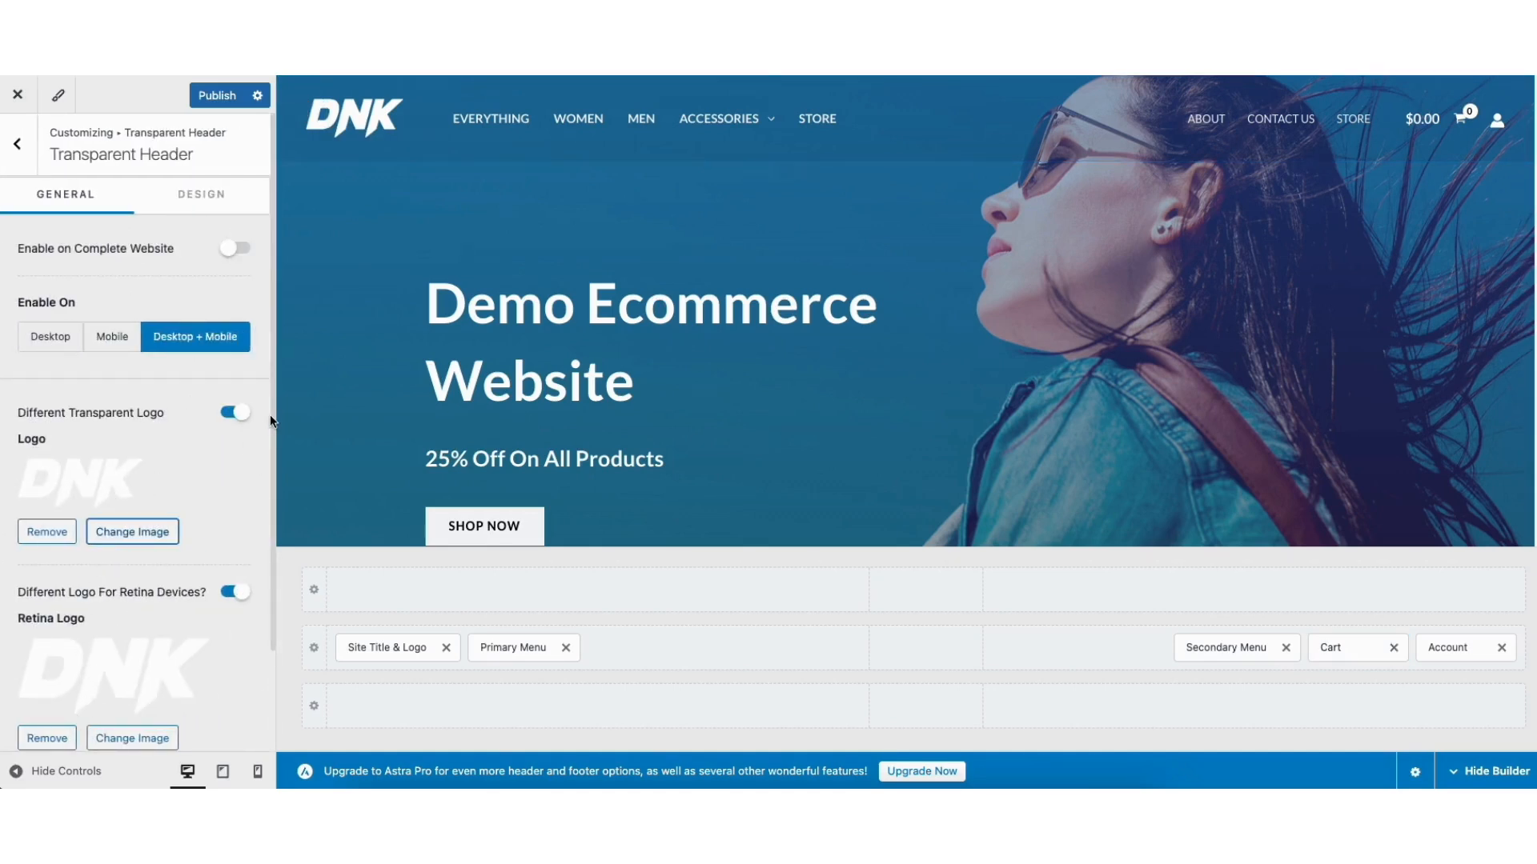
left_click(195, 194)
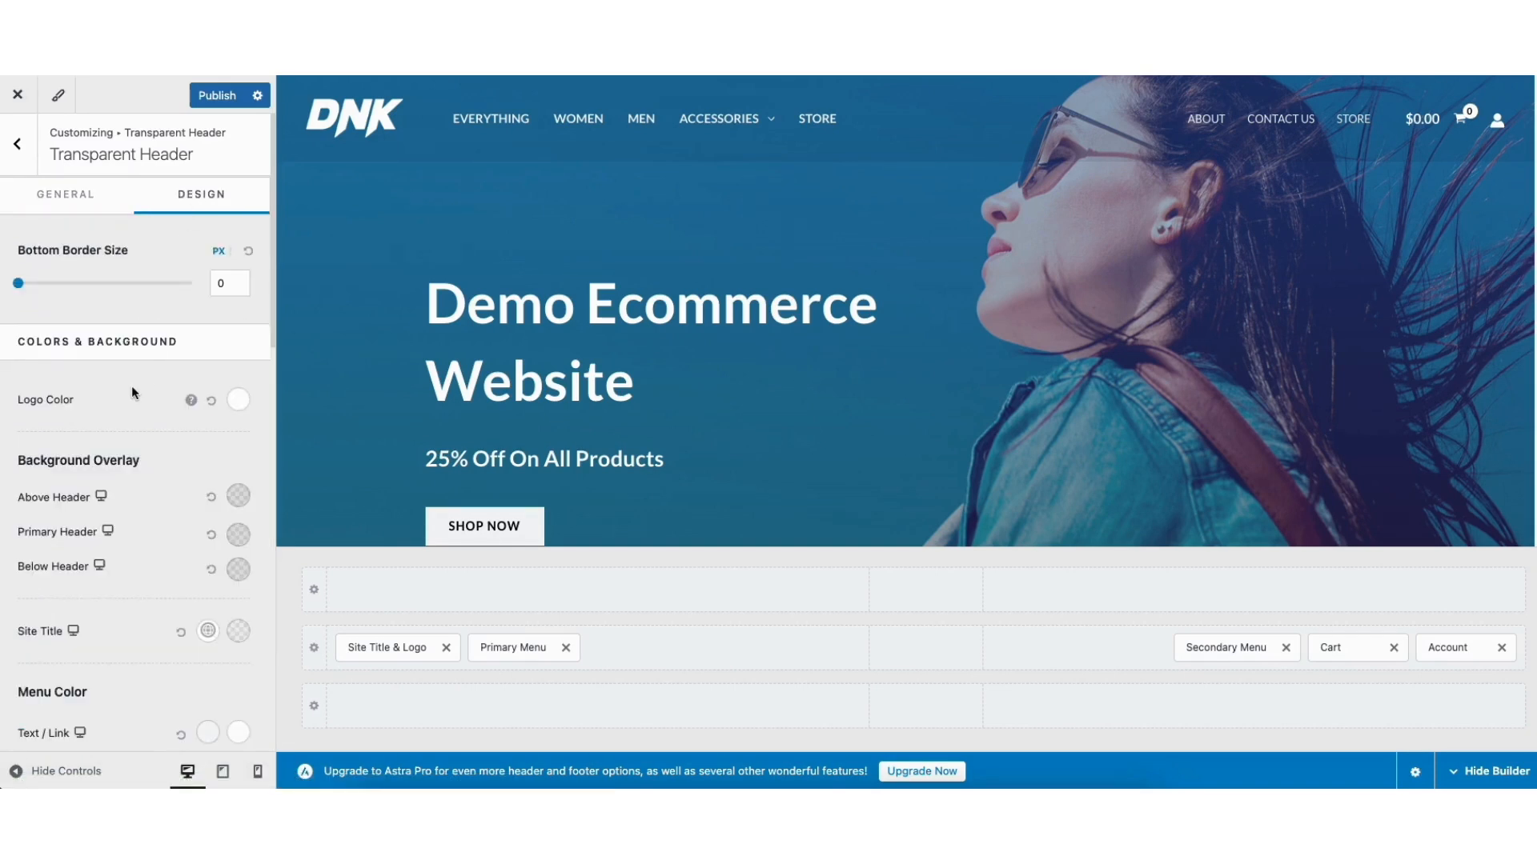
left_click(16, 144)
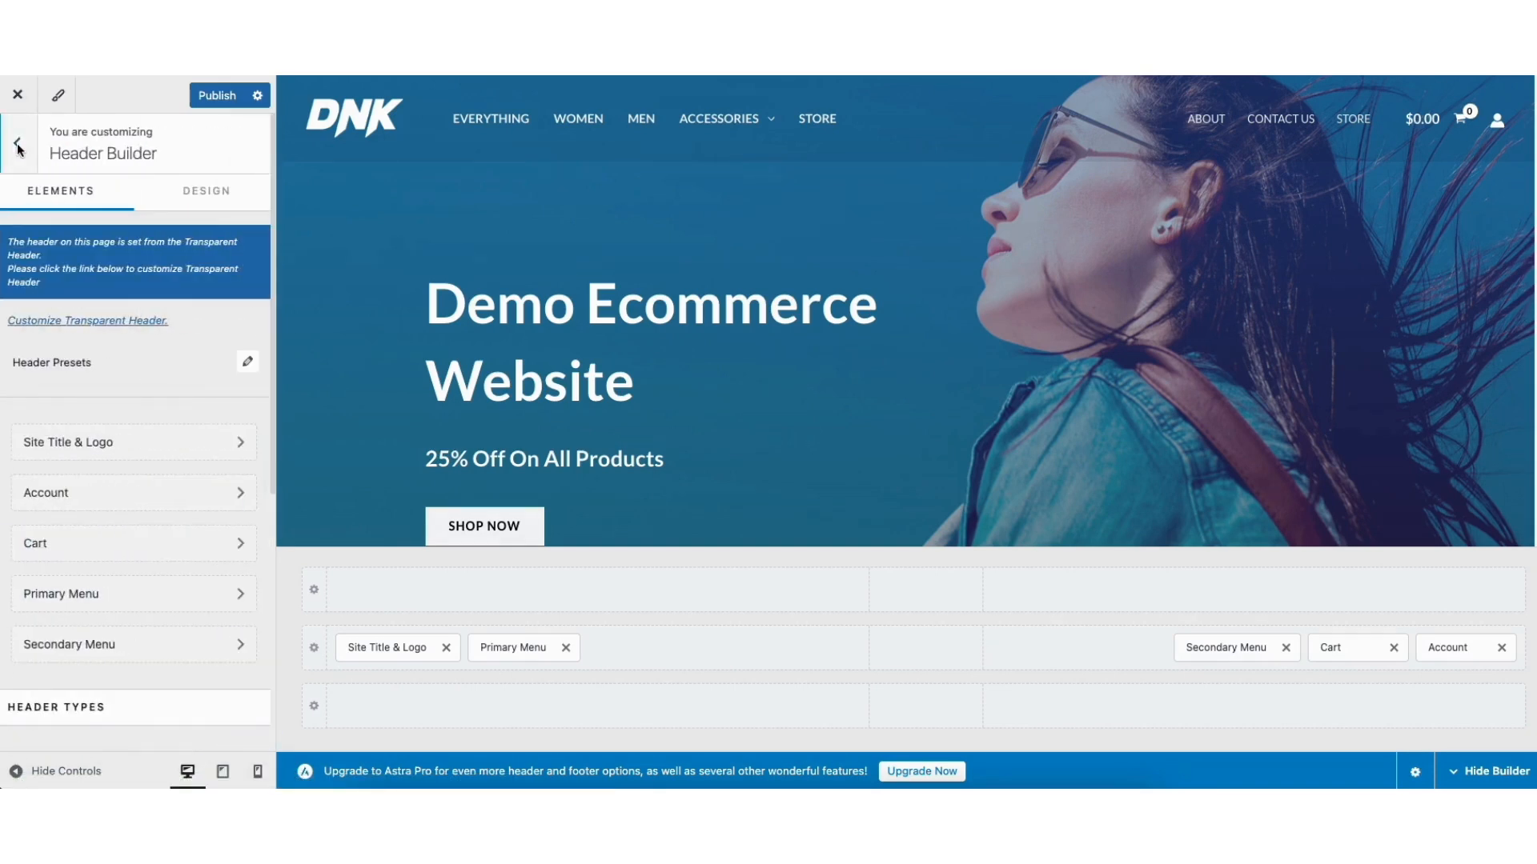
left_click(17, 144)
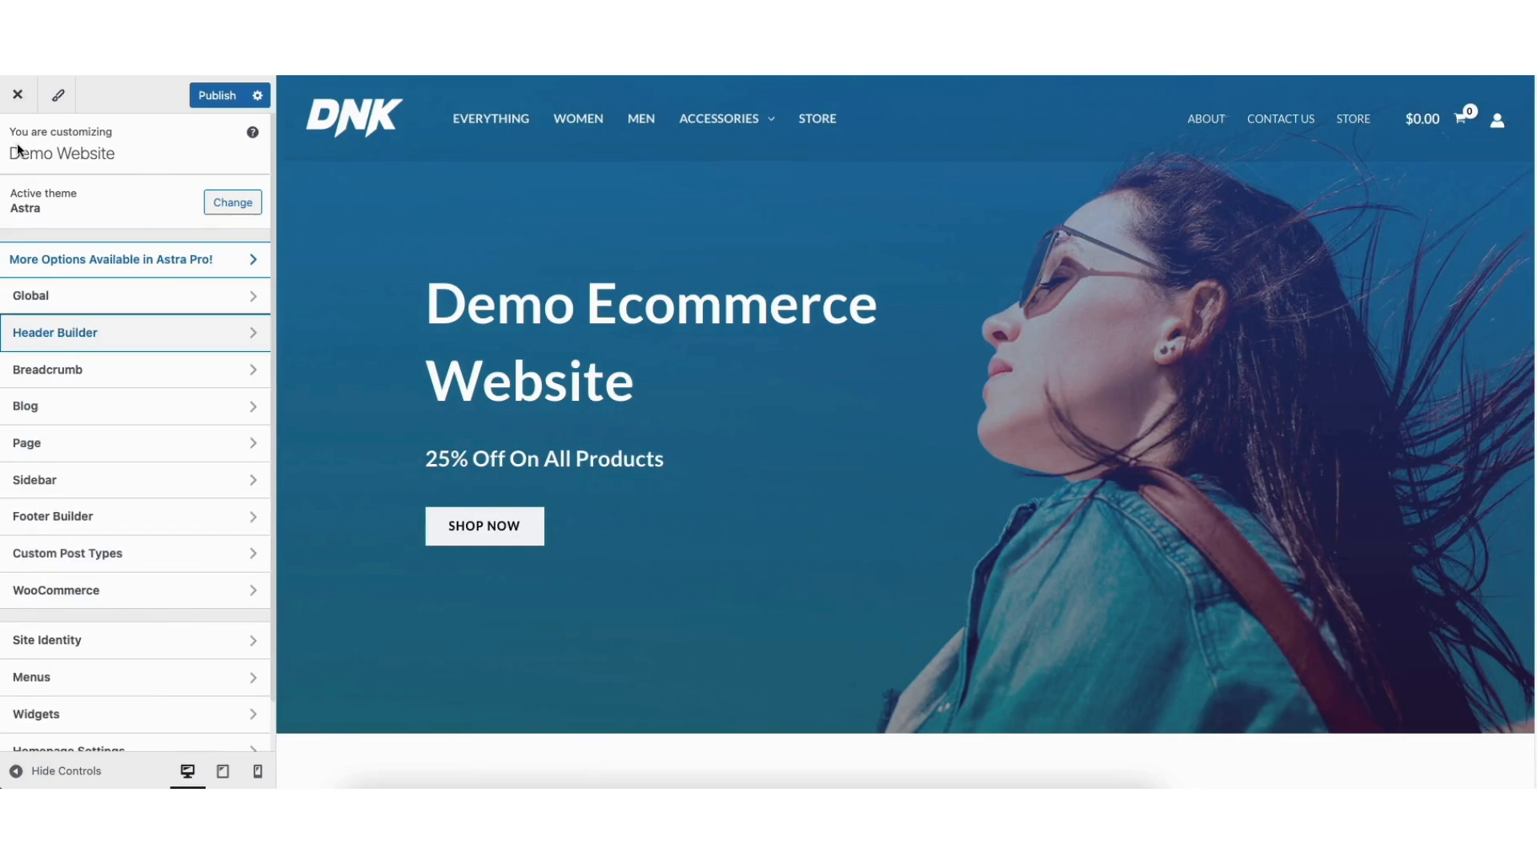
- Open the Site Identity settings and examine the logo, logo width, site title and tagline options
left_click(28, 639)
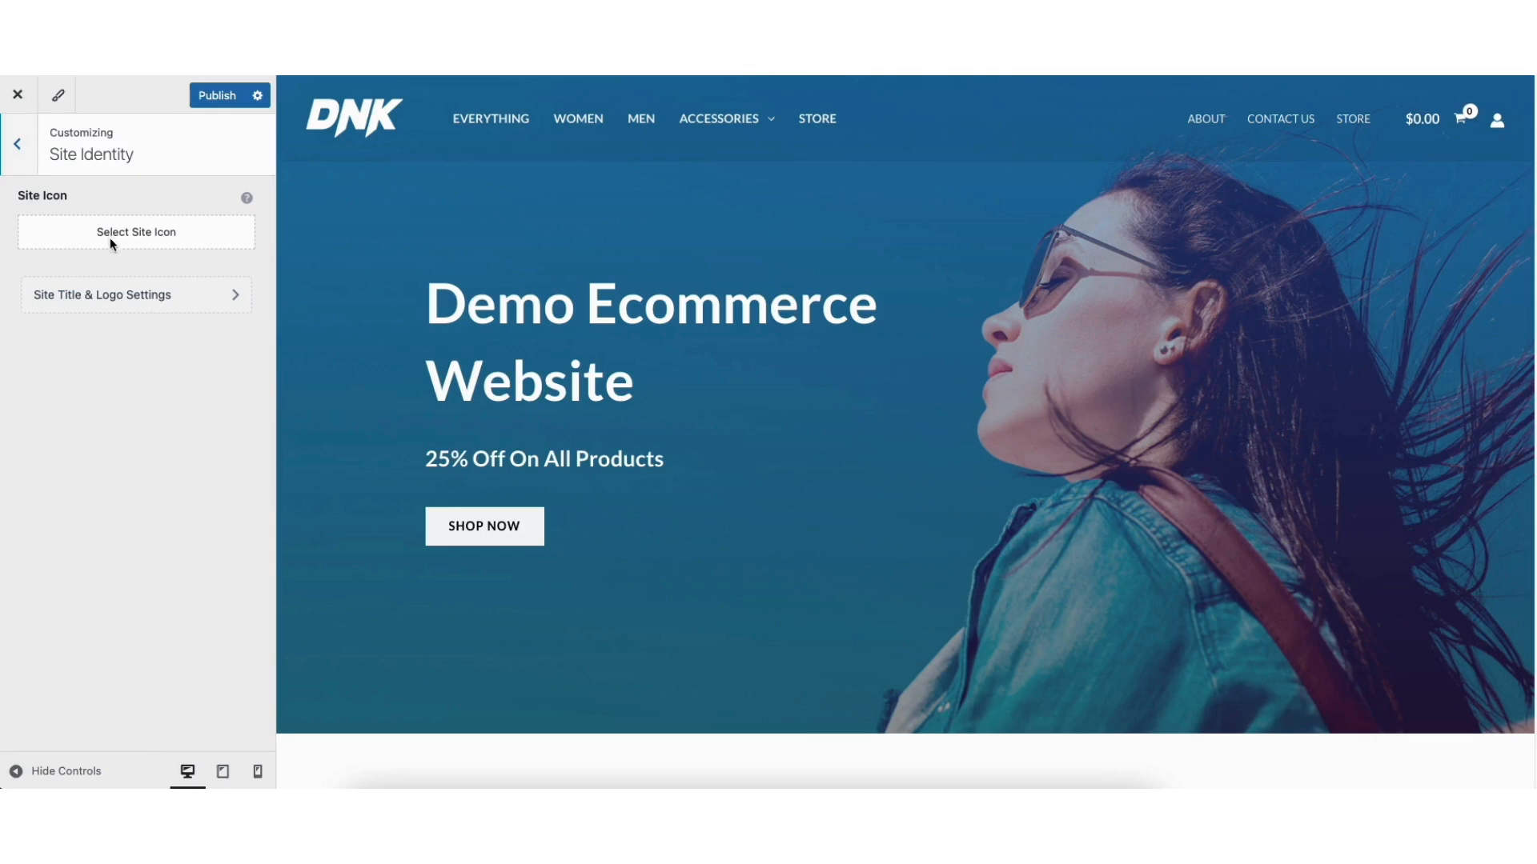
left_click(114, 296)
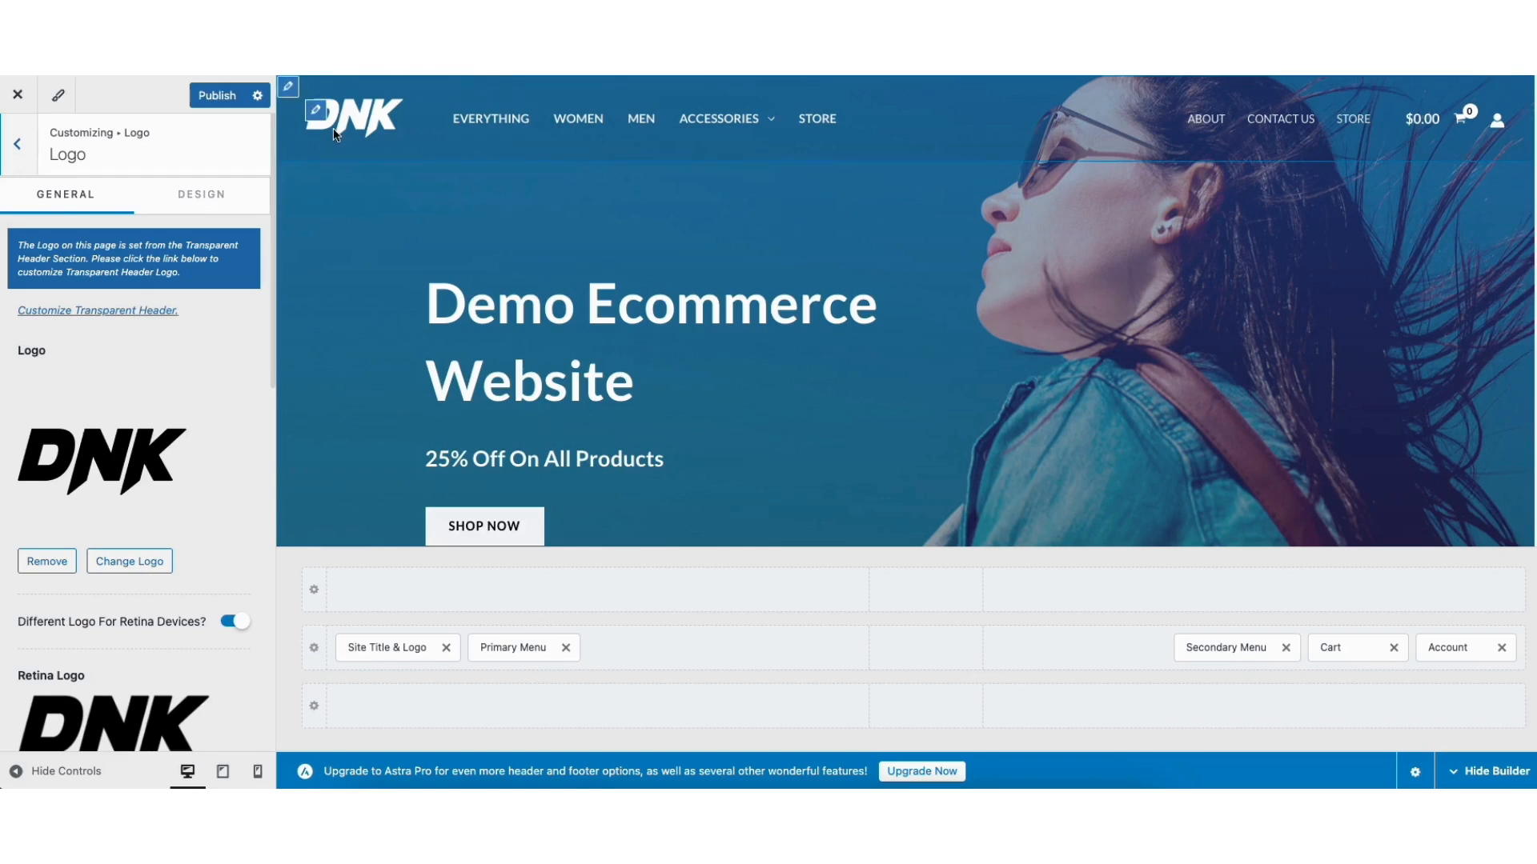
left_click_drag(276, 315, 275, 594)
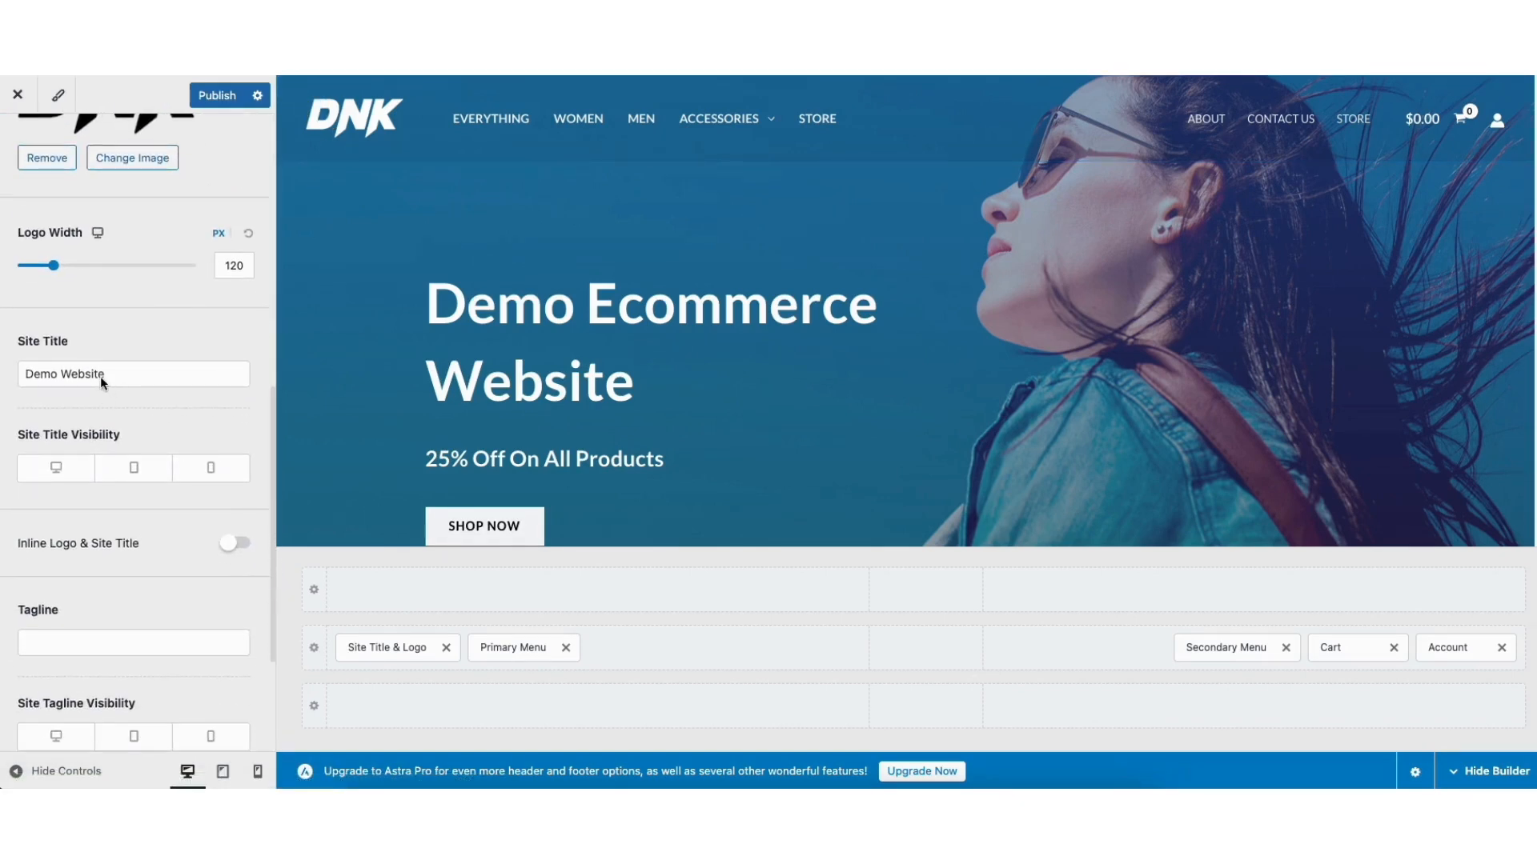
- Review the site title visibility, tagline and tagline visibility options, and return to the main customizer list
scroll(272, 410, "down", 2)
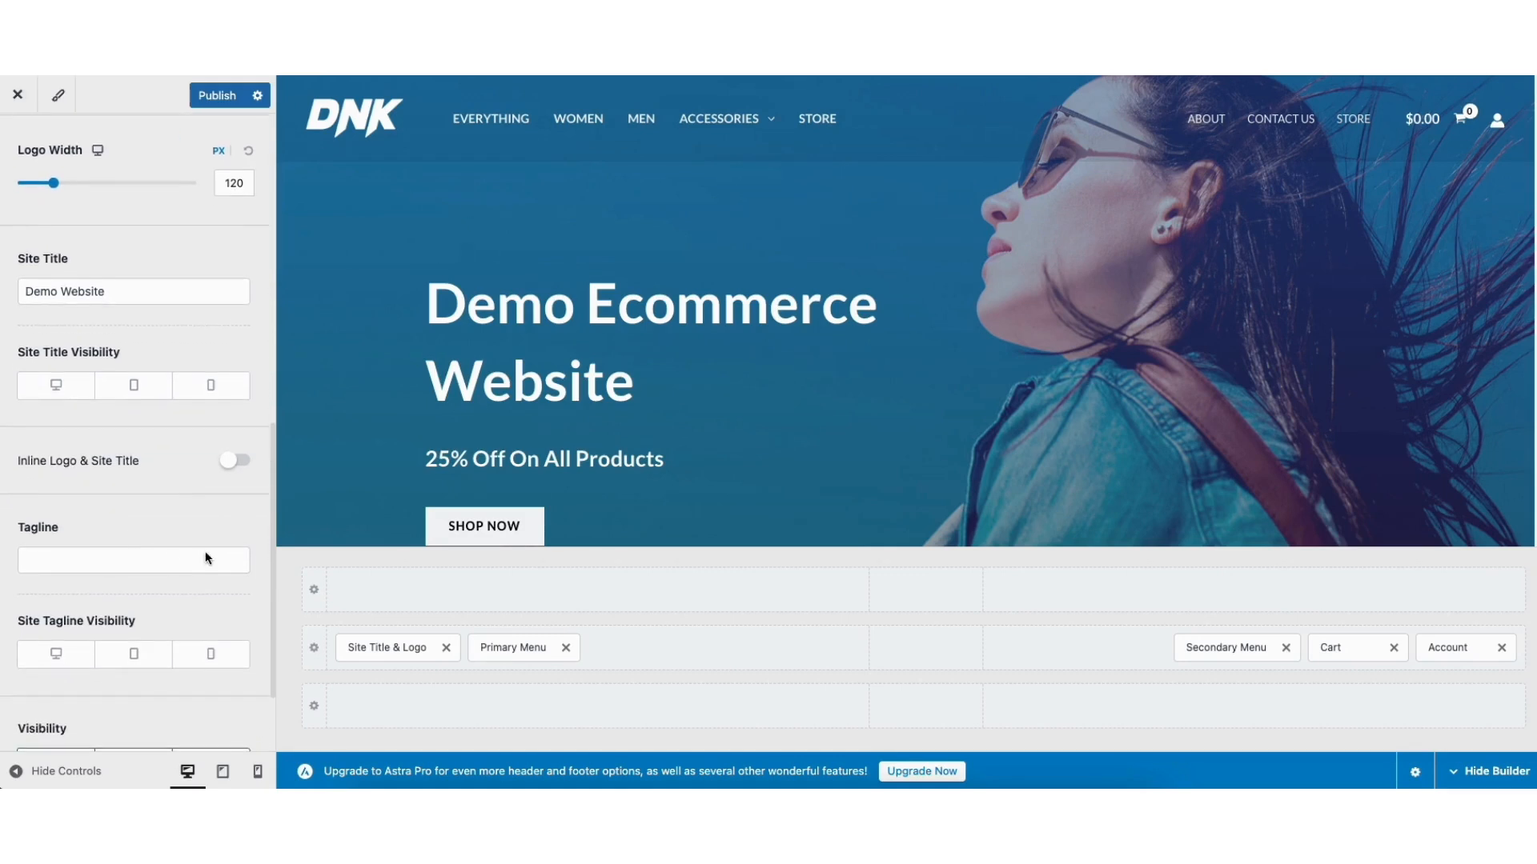
left_click_drag(270, 545, 278, 287)
left_click(18, 147)
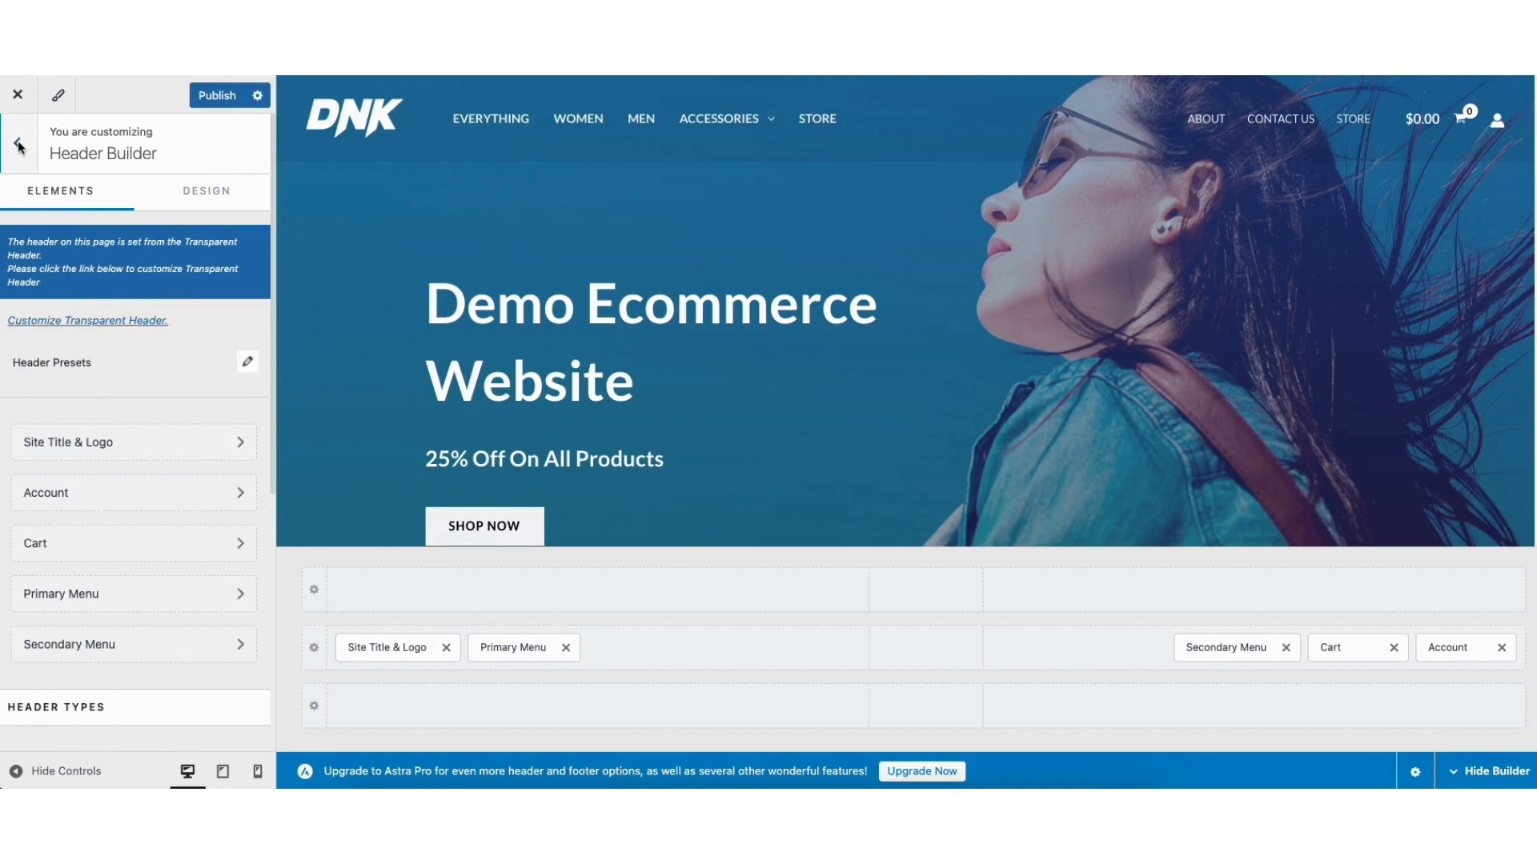
left_click(17, 144)
- Review the Global typography presets and color palette options, and open the global Buttons settings
left_click(88, 296)
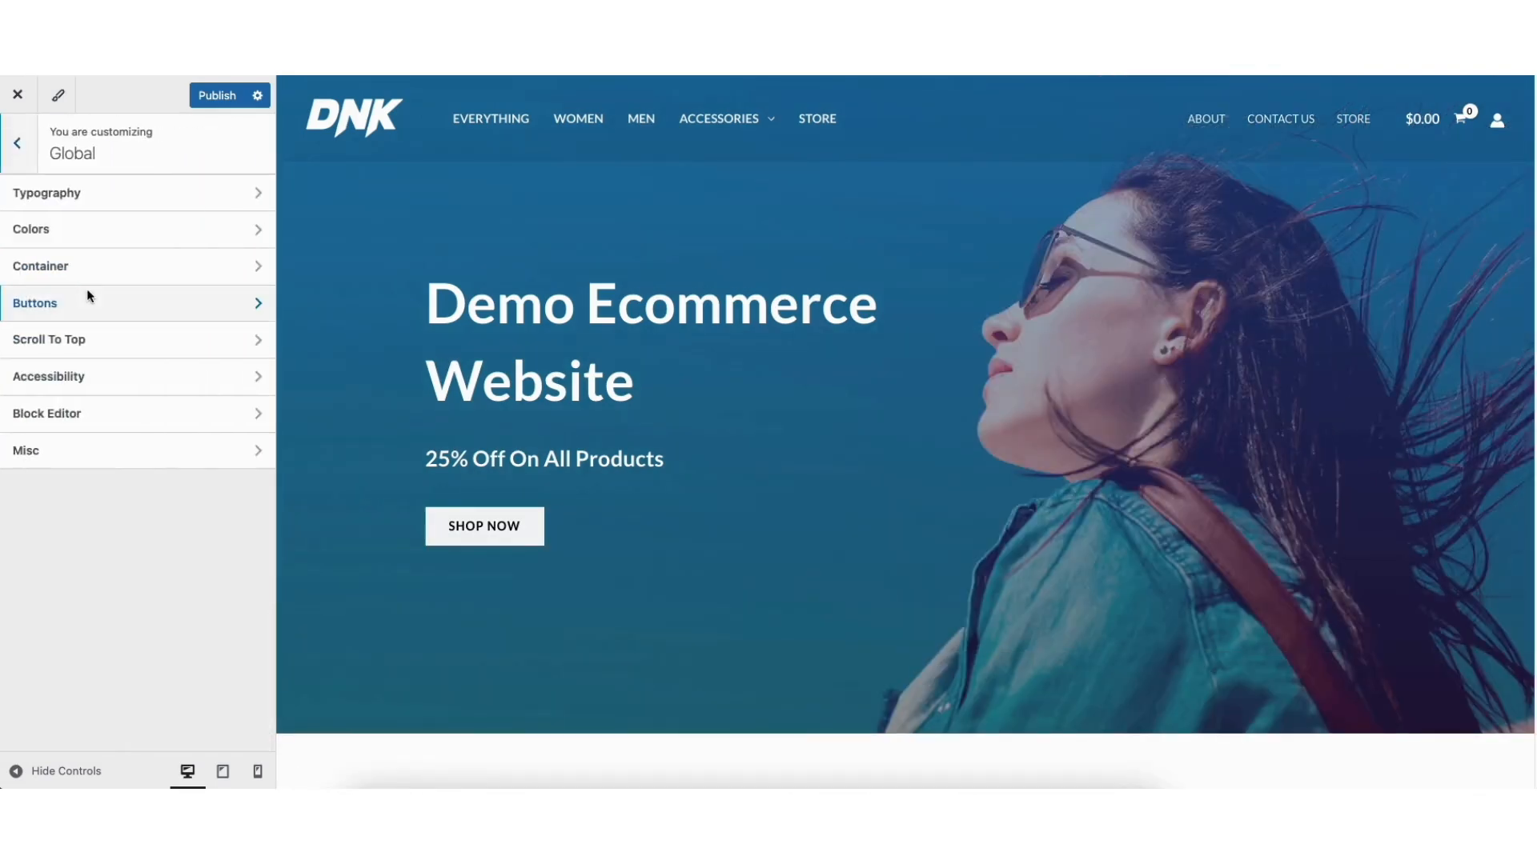
left_click(95, 194)
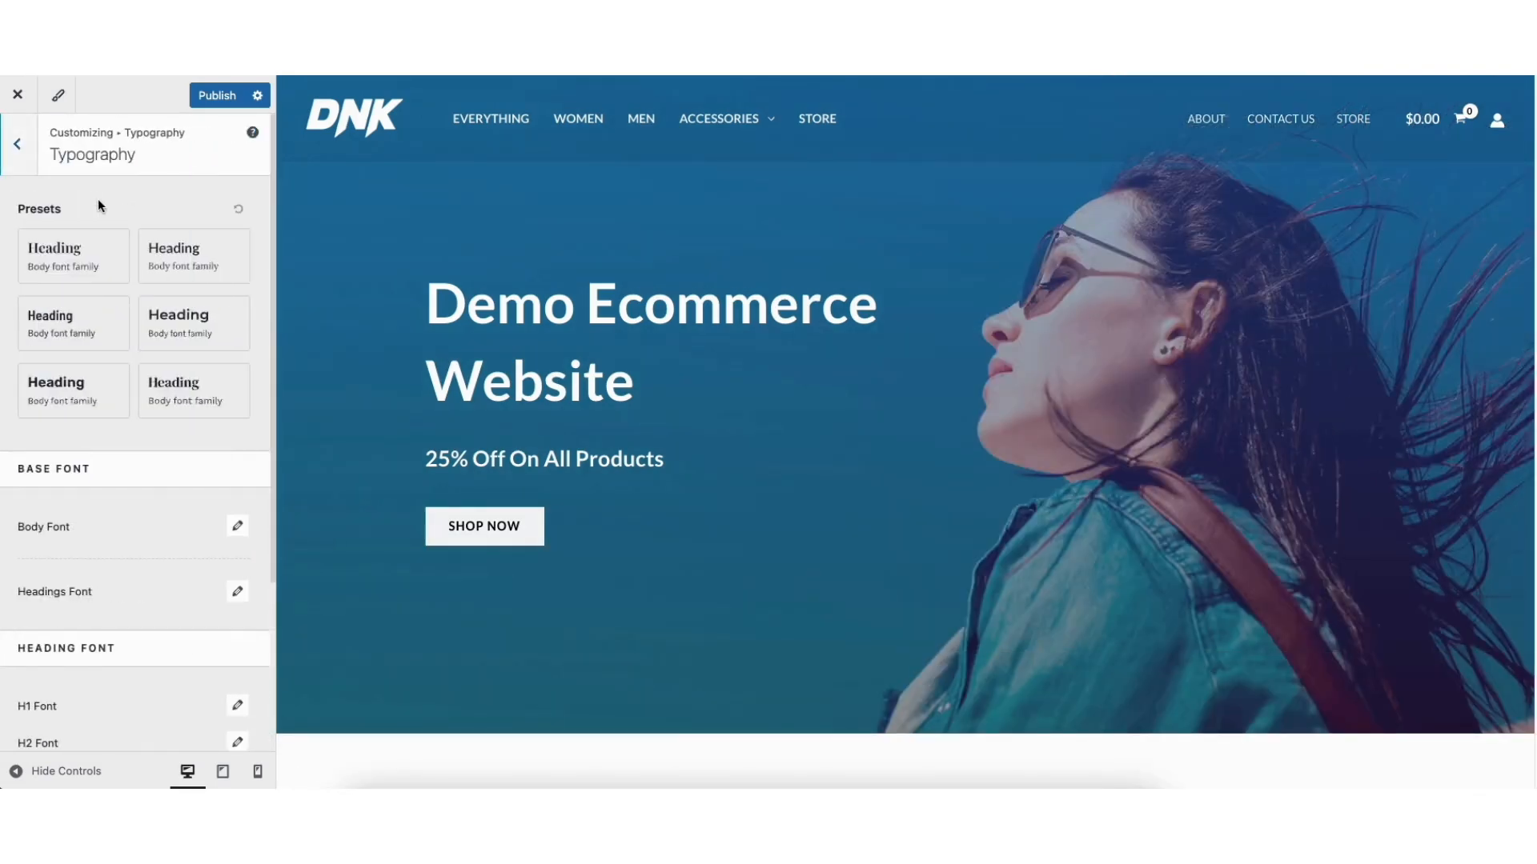
left_click(17, 144)
left_click(85, 238)
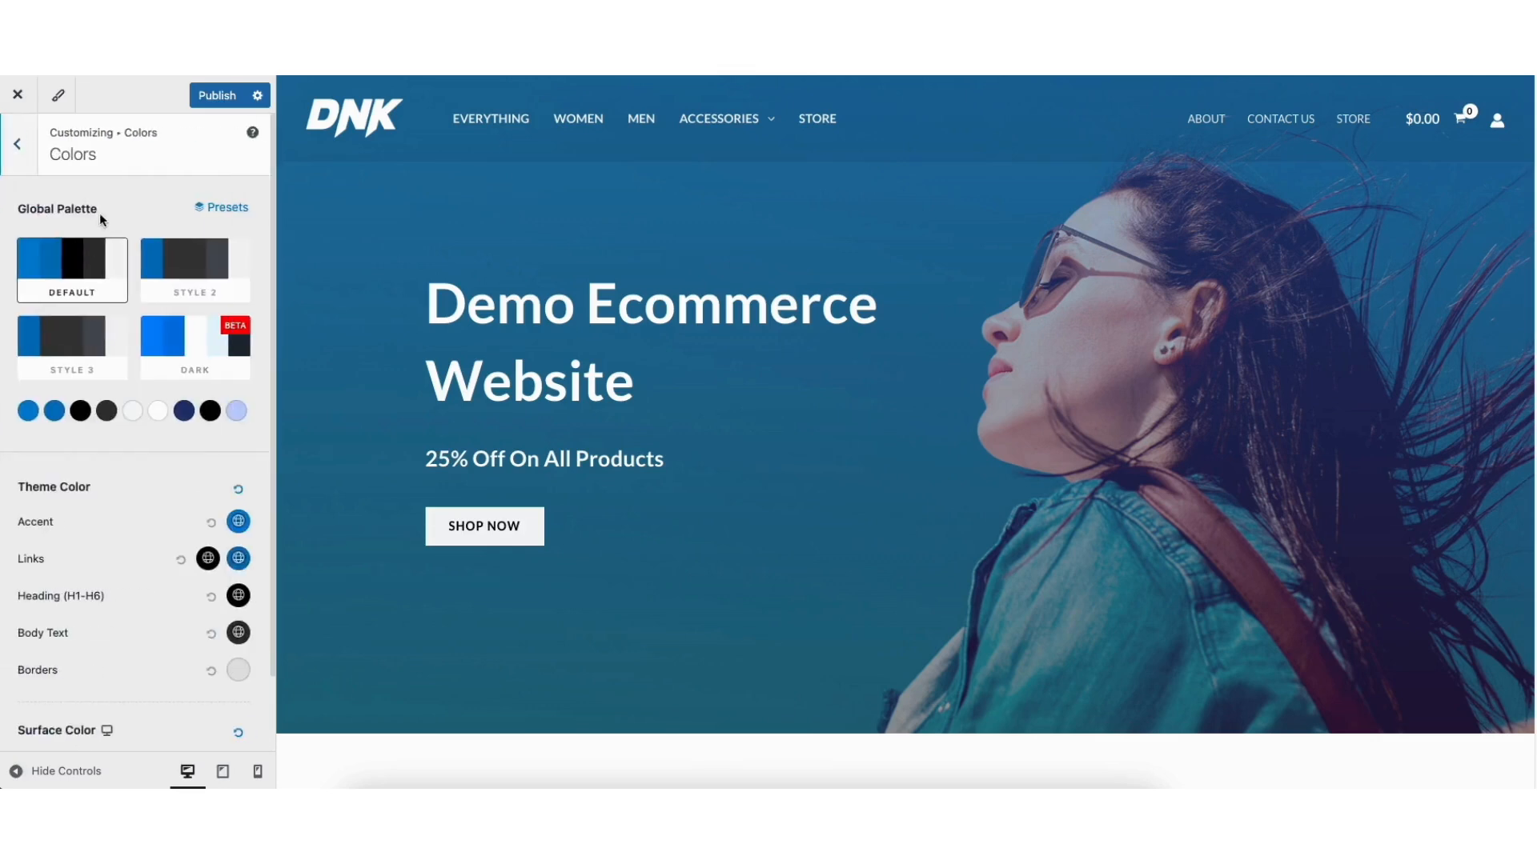
left_click(24, 149)
left_click(60, 307)
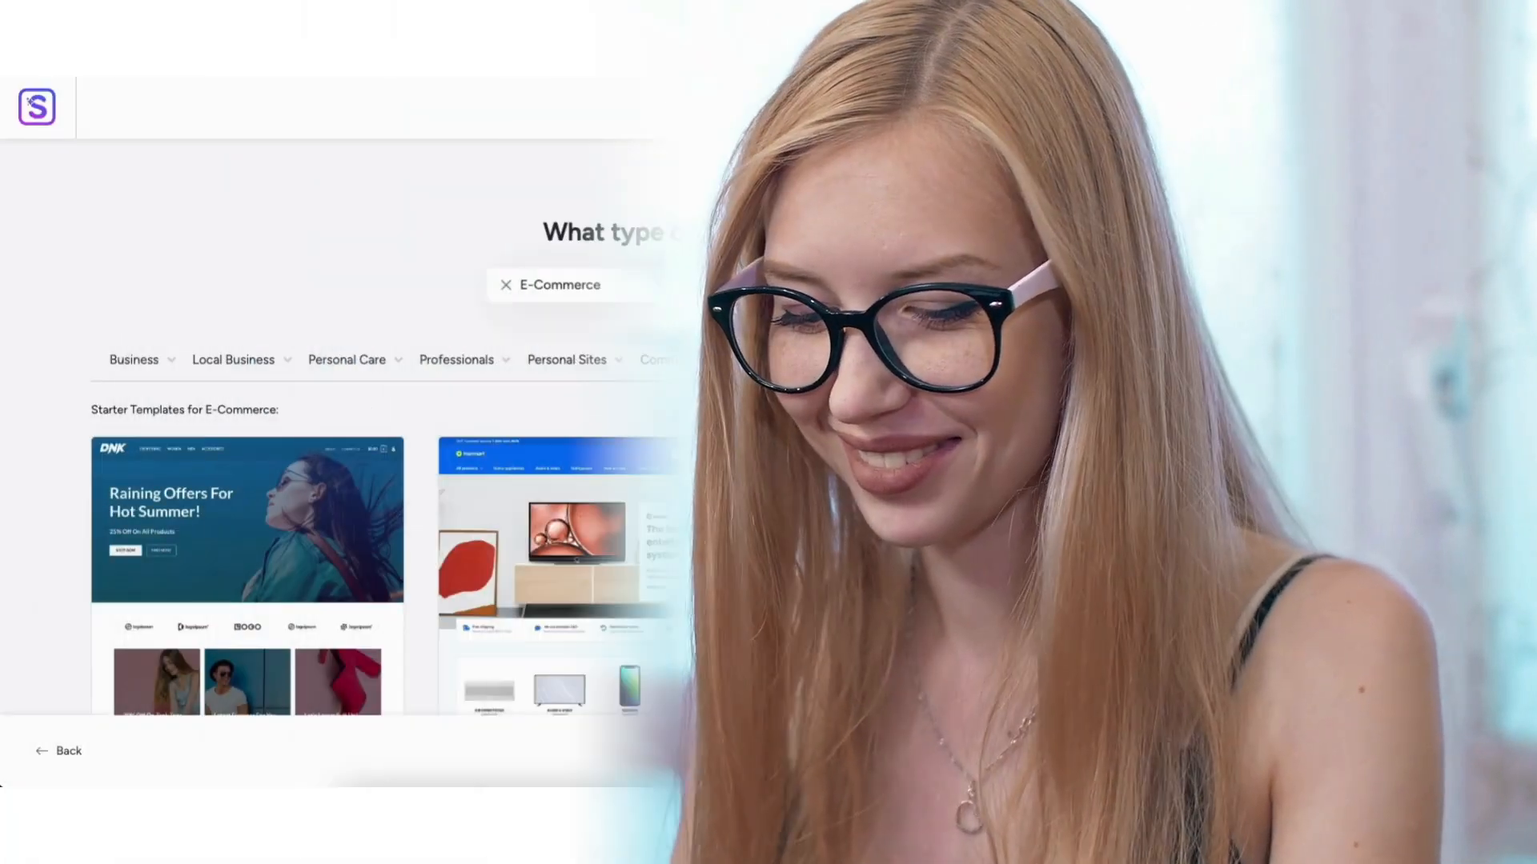
scroll(767, 440, "down", 10)
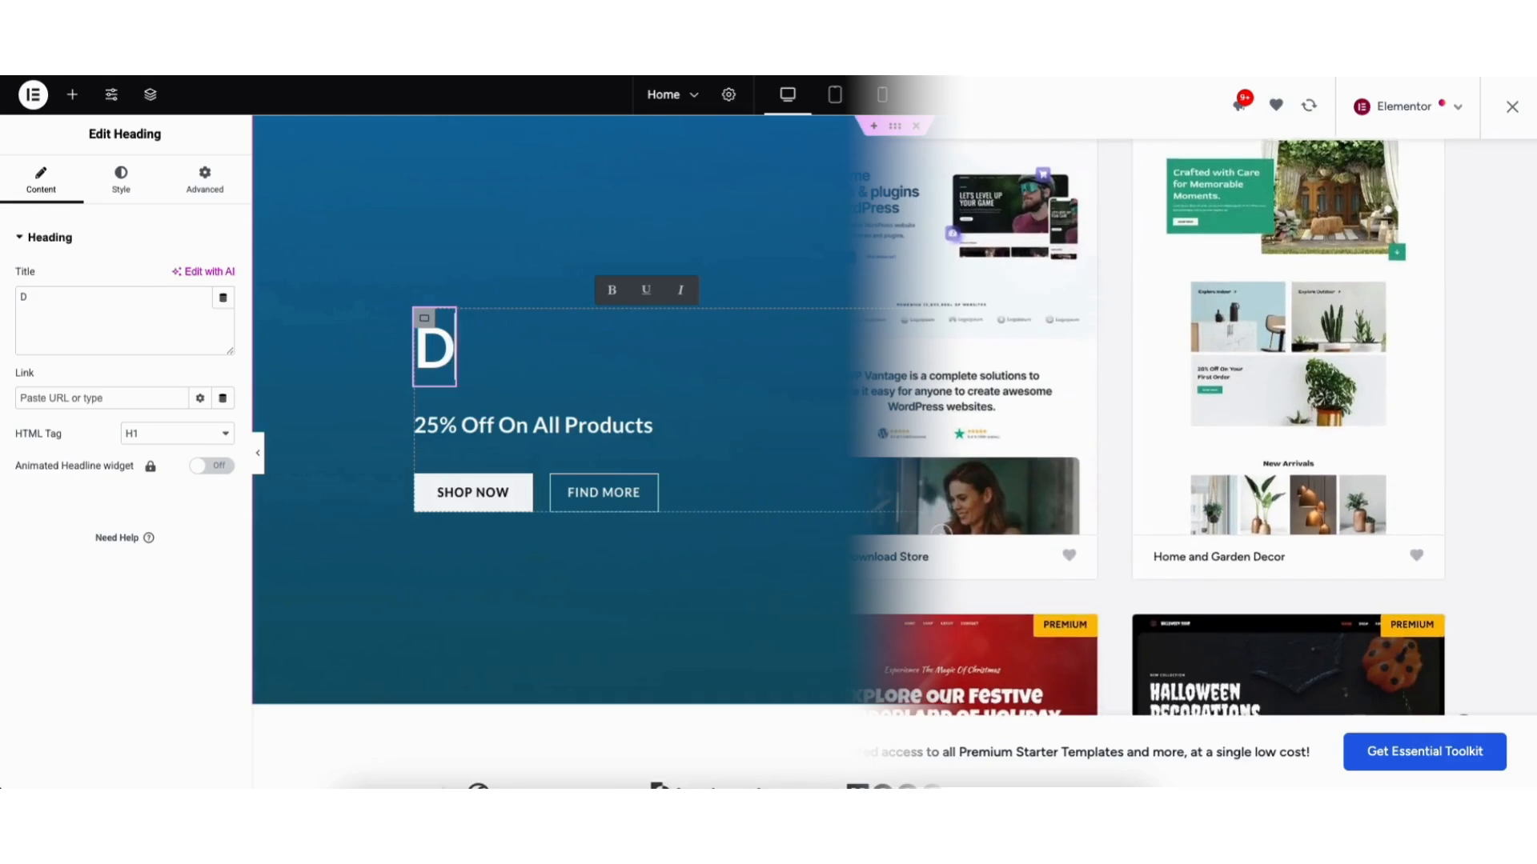
type("emo Eco")
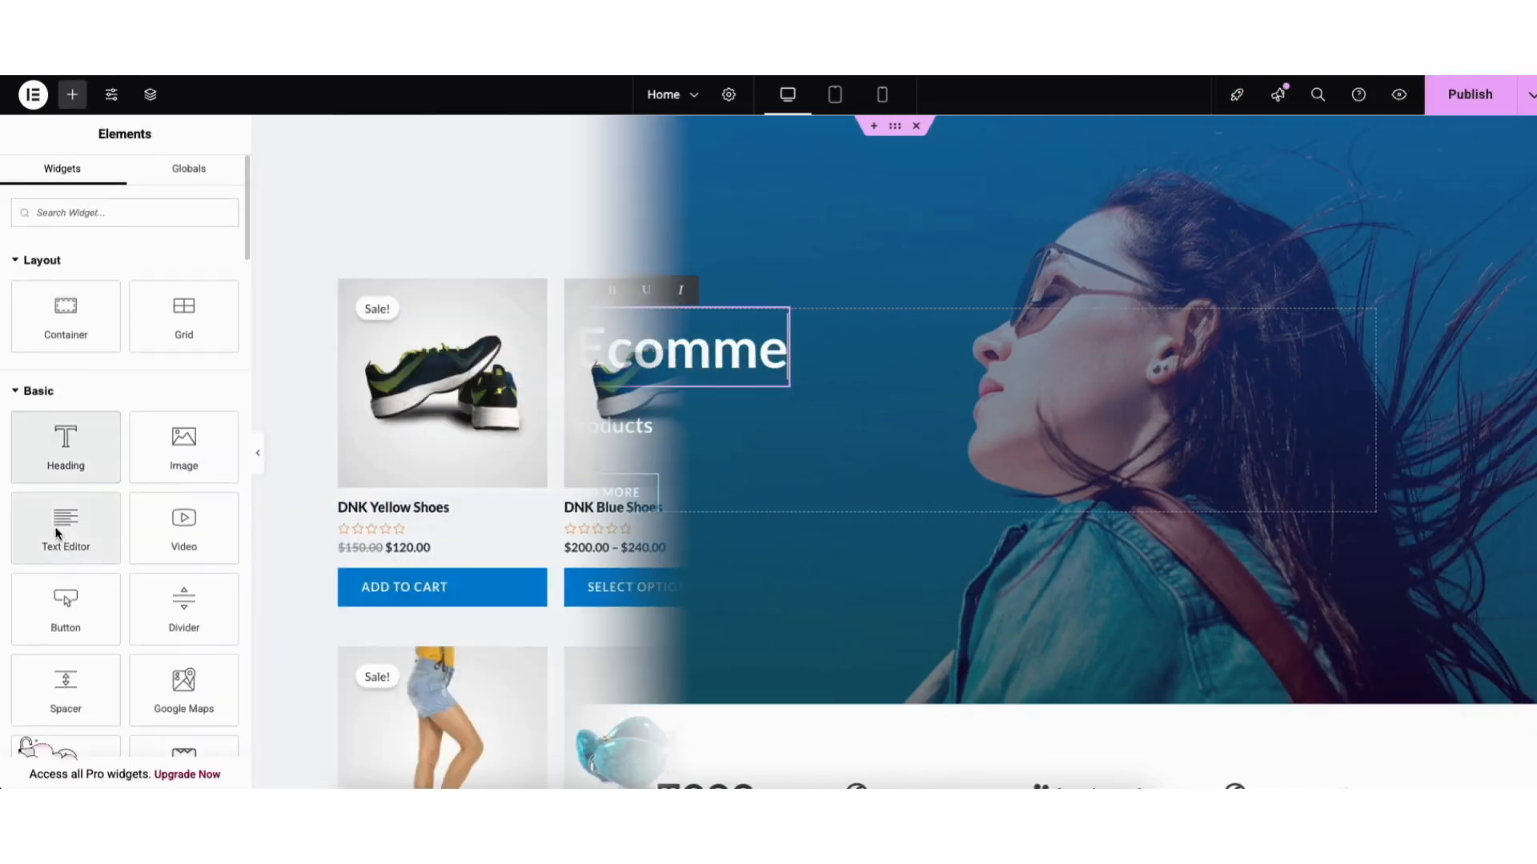
left_click_drag(58, 532, 868, 257)
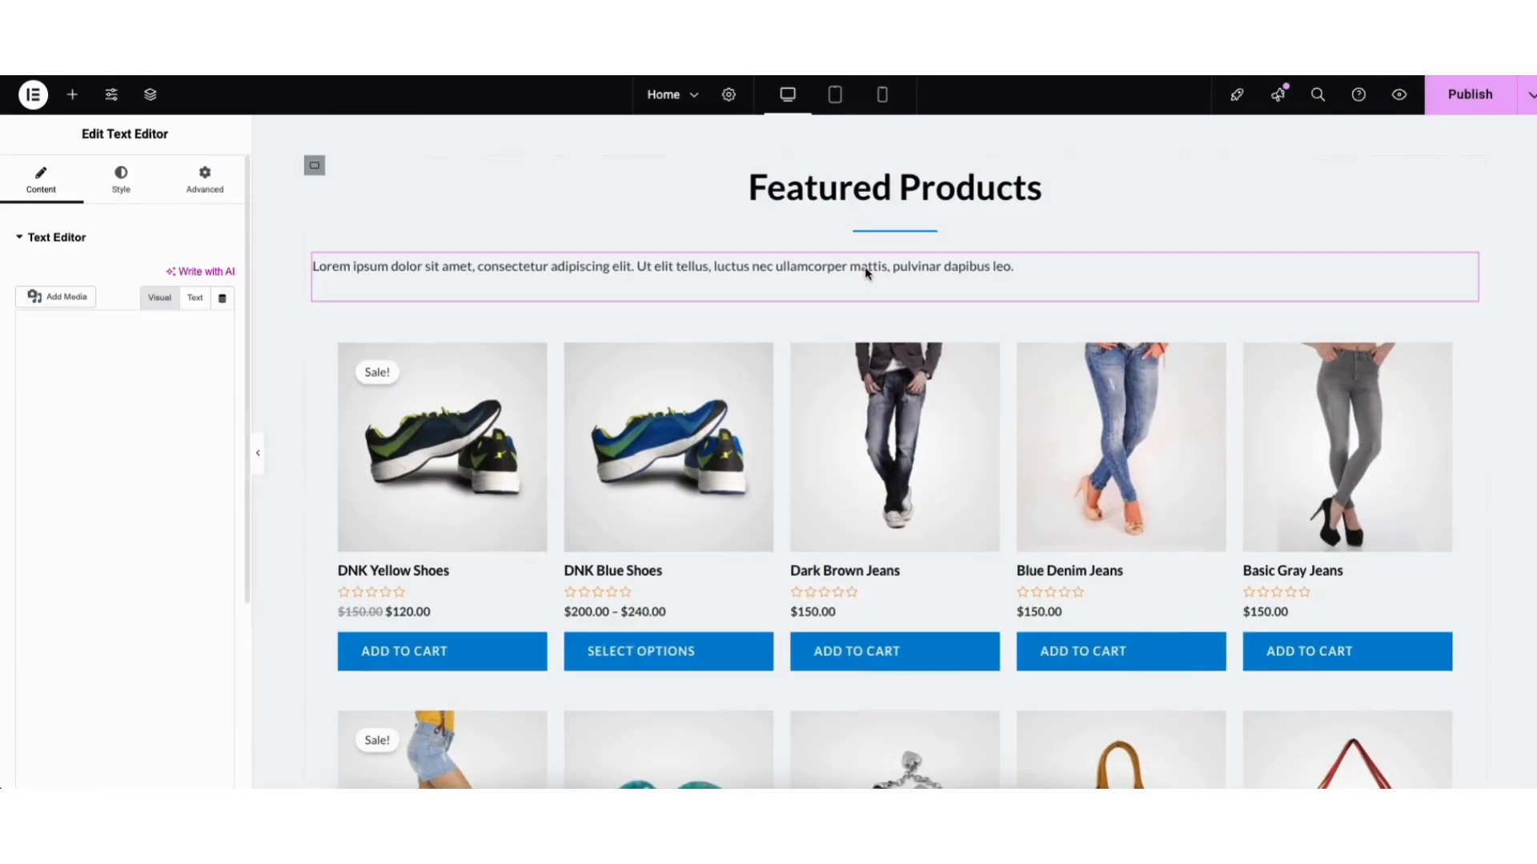
type("Demo")
type(" Ecommerce")
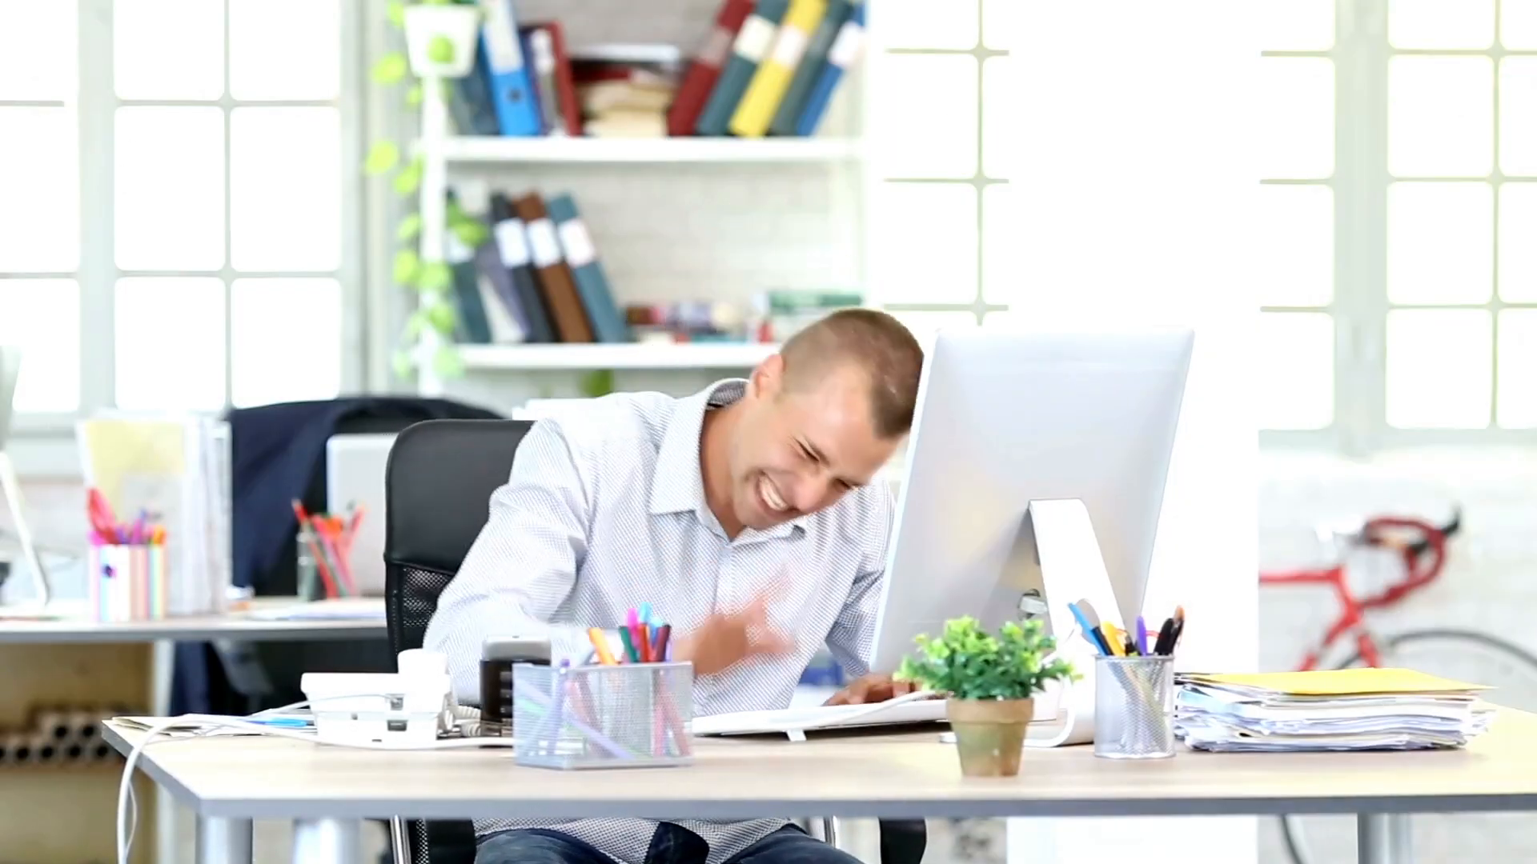